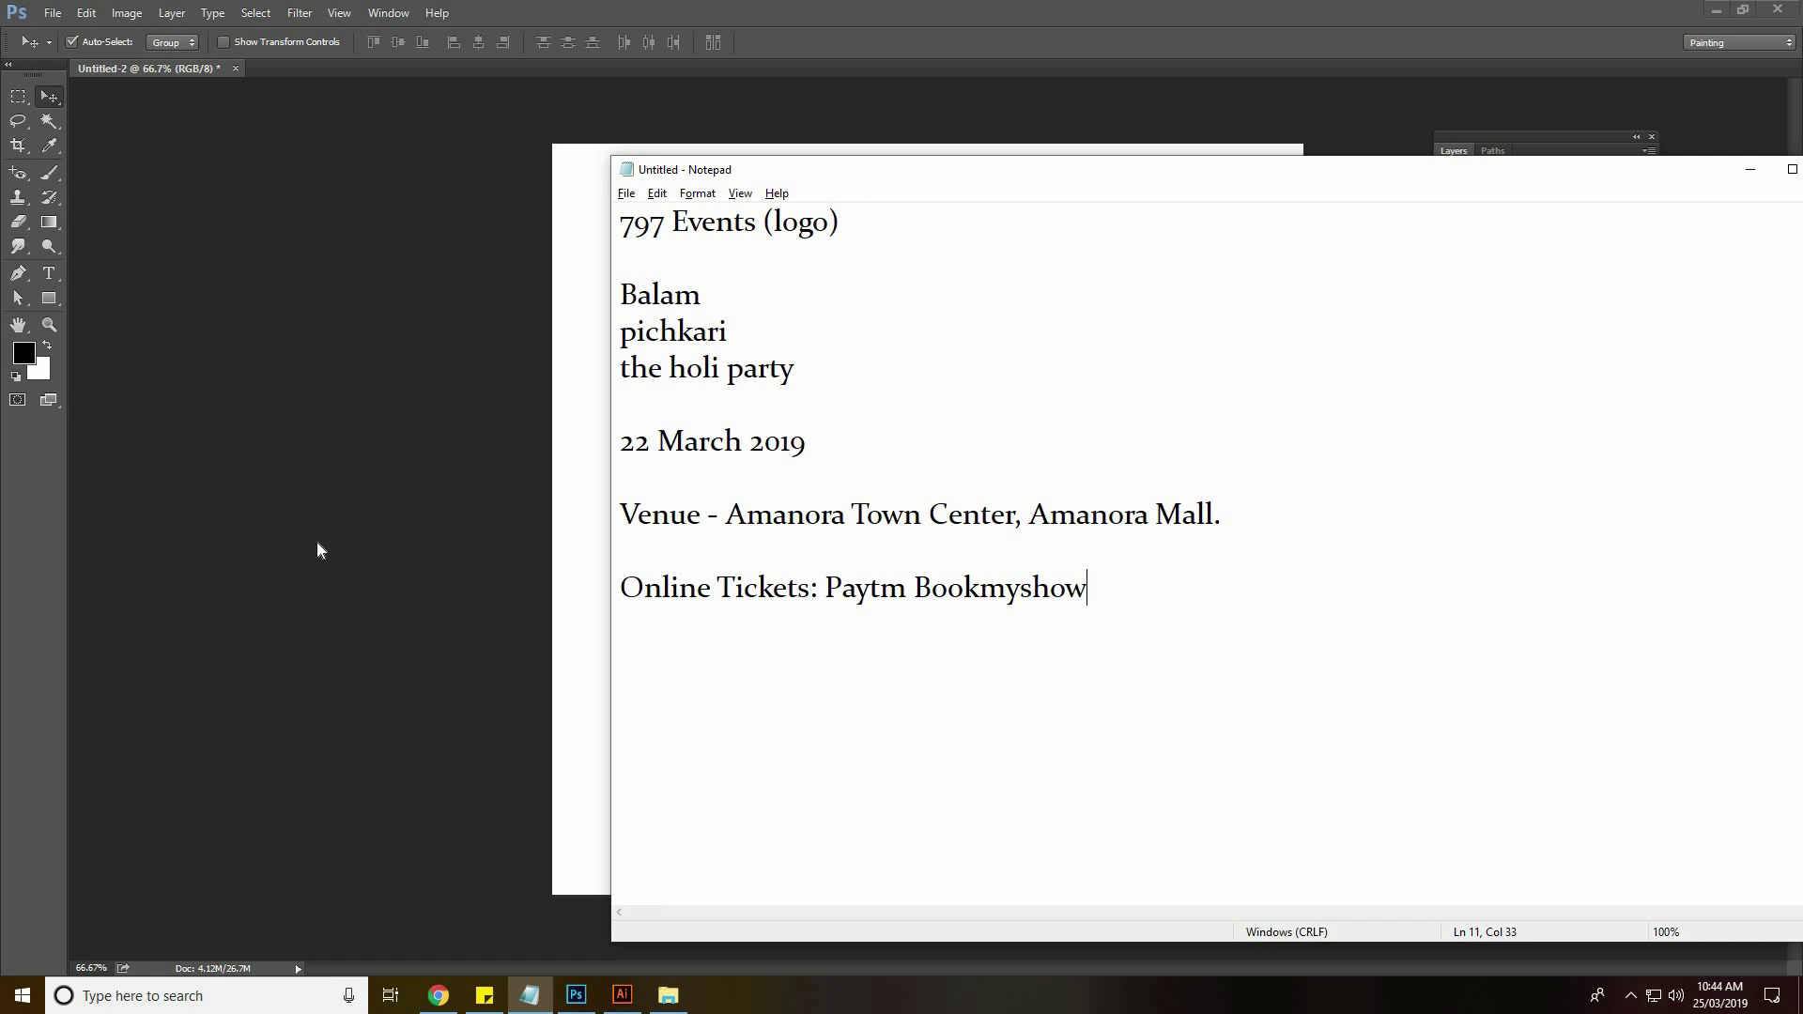
Set the Notepad event notes aside and bring Photoshop's blank document to the front
{"action": "key", "text": "alt+Tab"}
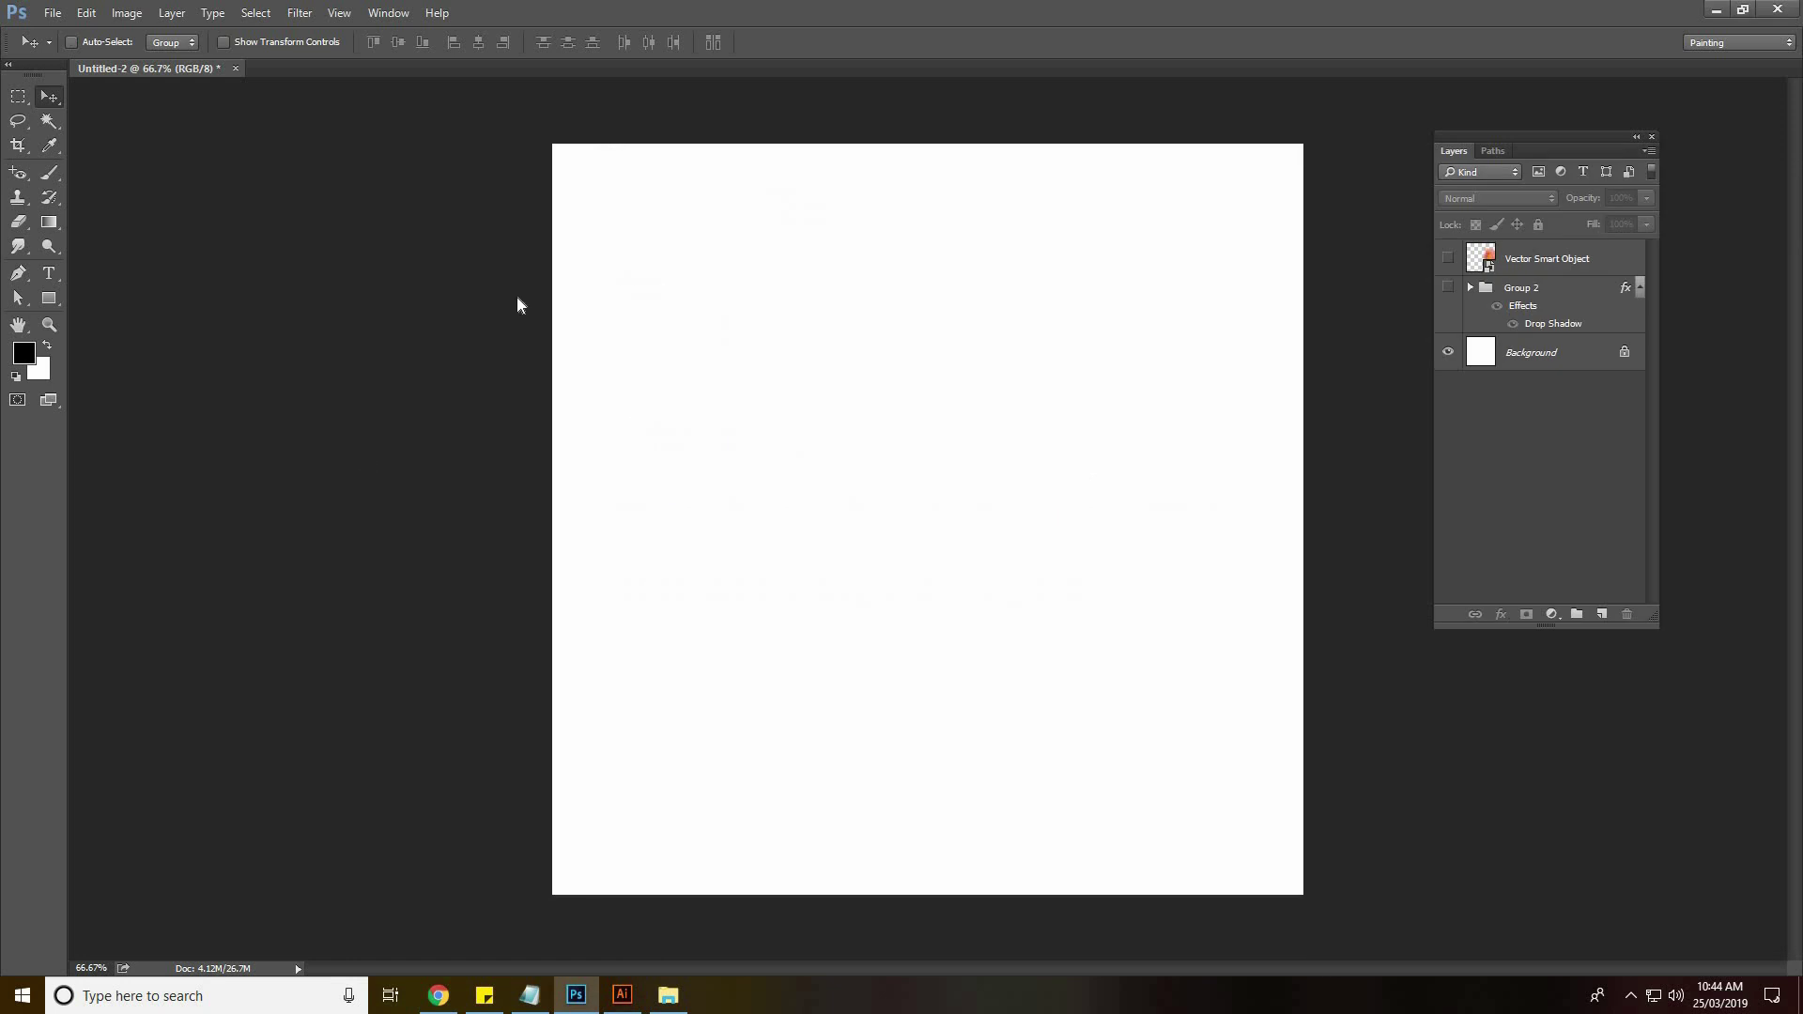
Create a new 5 × 10 inch white document at 300 ppi
{"action": "key", "text": "ctrl+n"}
{"action": "key", "text": "Tab"}
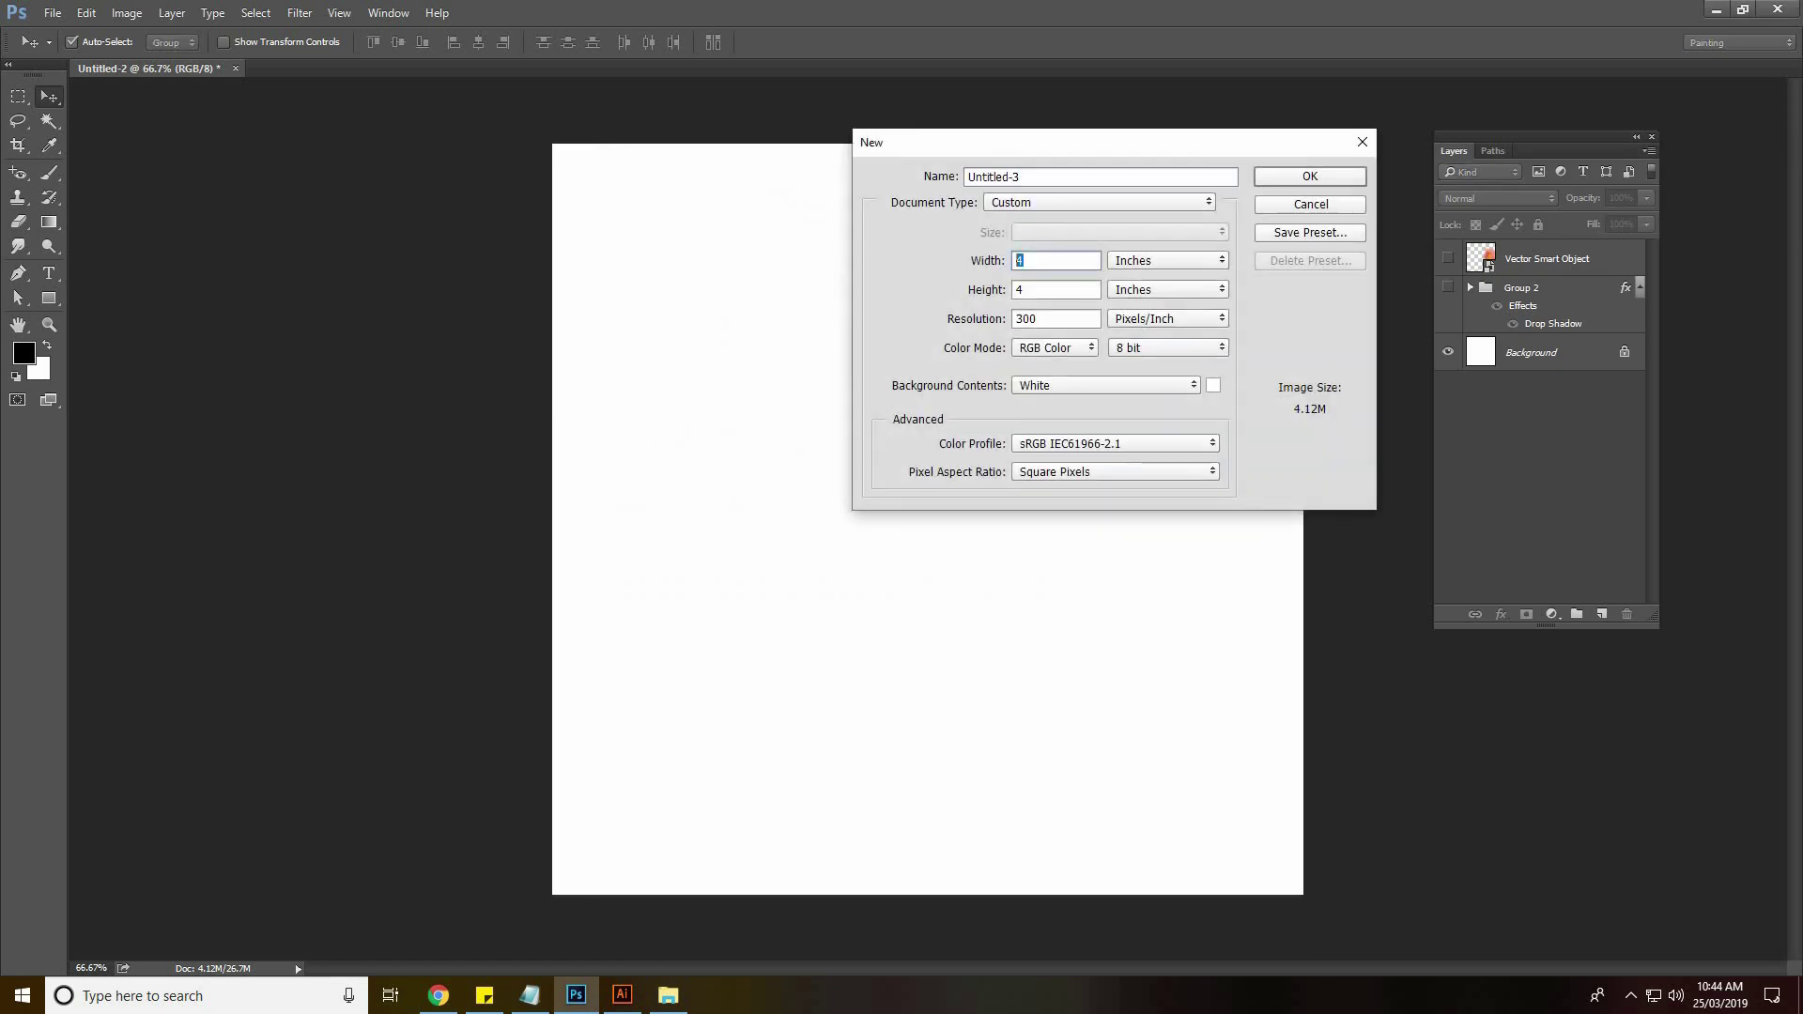
{"action": "key", "text": "Tab"}
{"action": "key", "text": "Tab"}
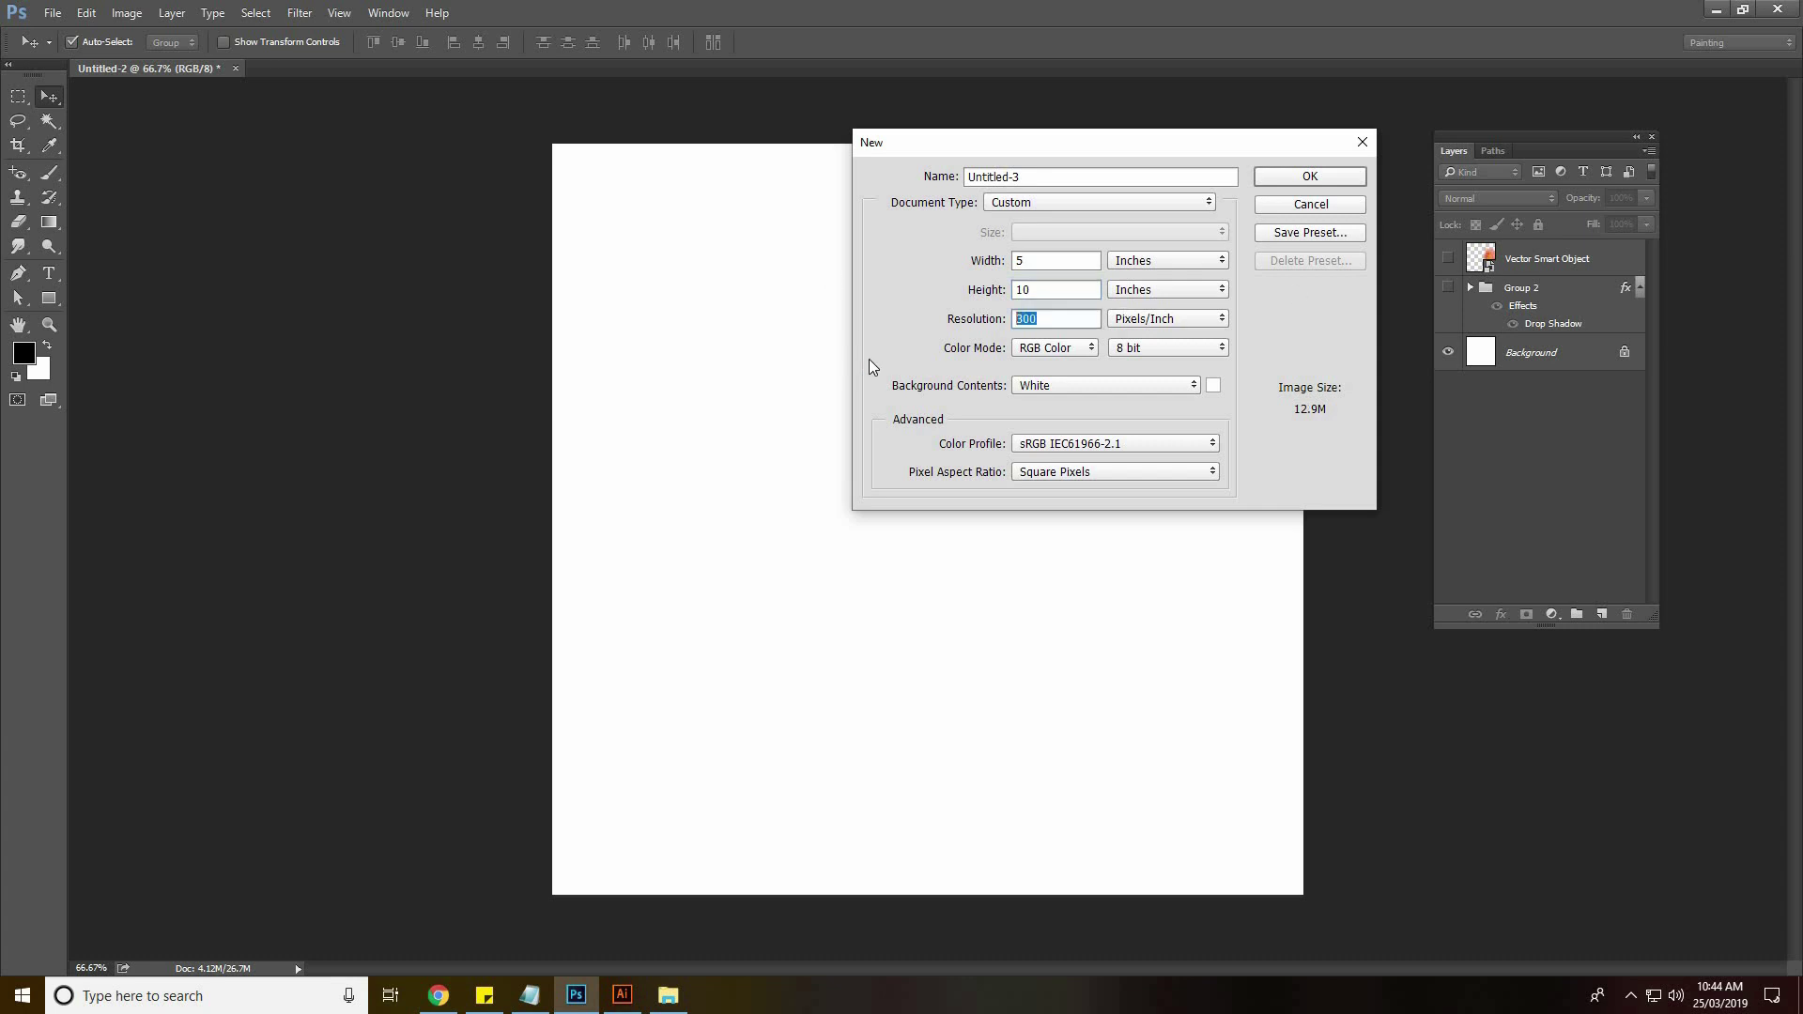
{"action": "left_click", "coordinate": [1308, 179]}
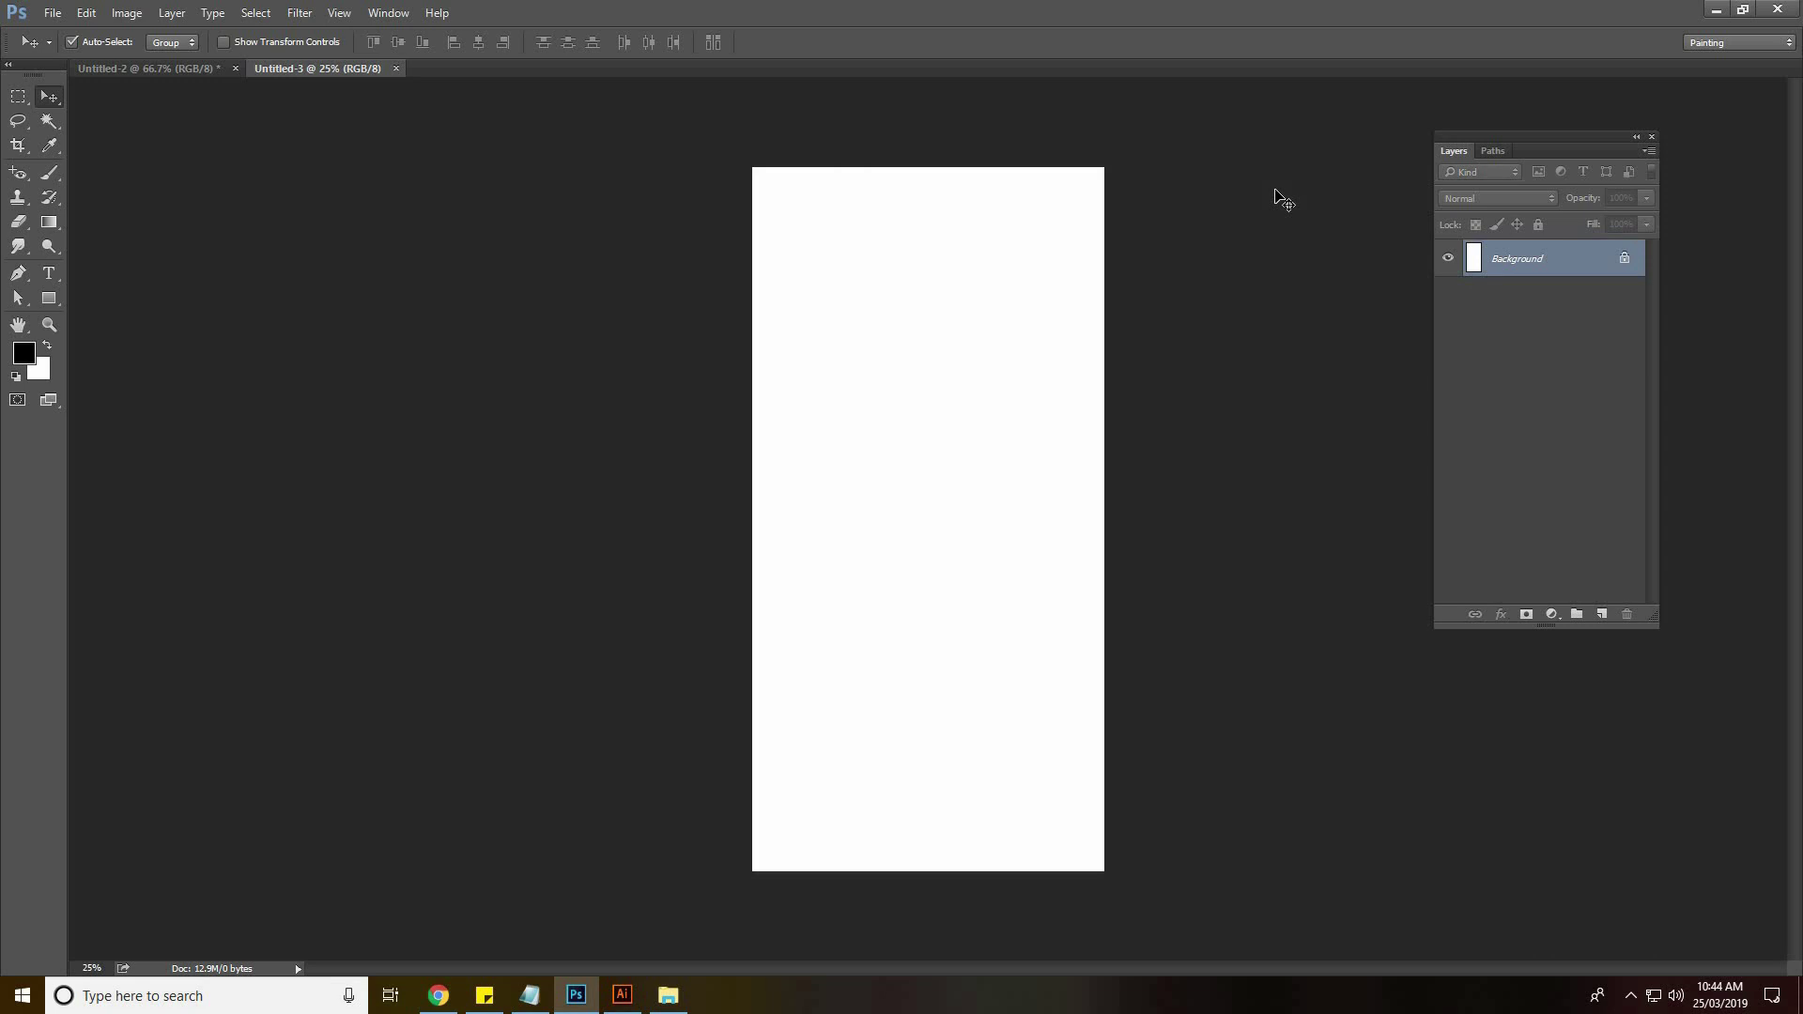
Resize the canvas to 10 inches wide by 5 inches high
{"action": "key", "text": "ctrl+alt+c"}
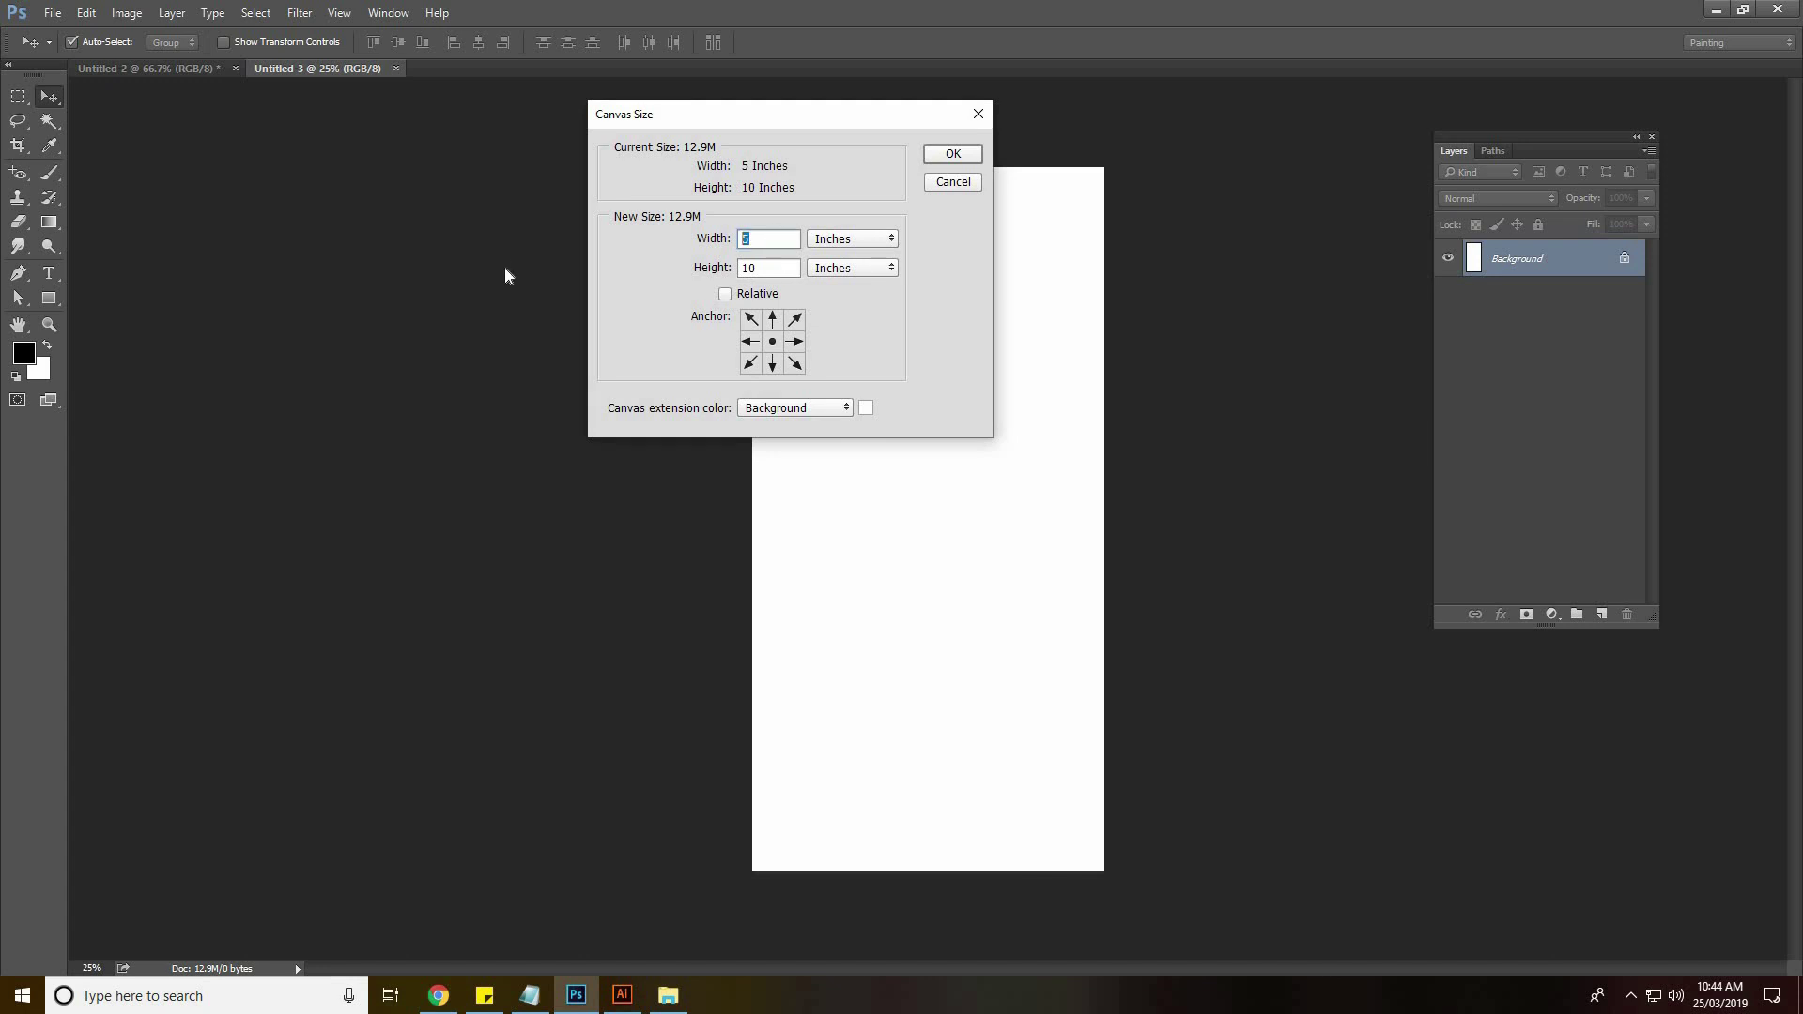
{"action": "type", "text": "10"}
{"action": "key", "text": "Tab"}
{"action": "type", "text": "5"}
{"action": "key", "text": "Return"}
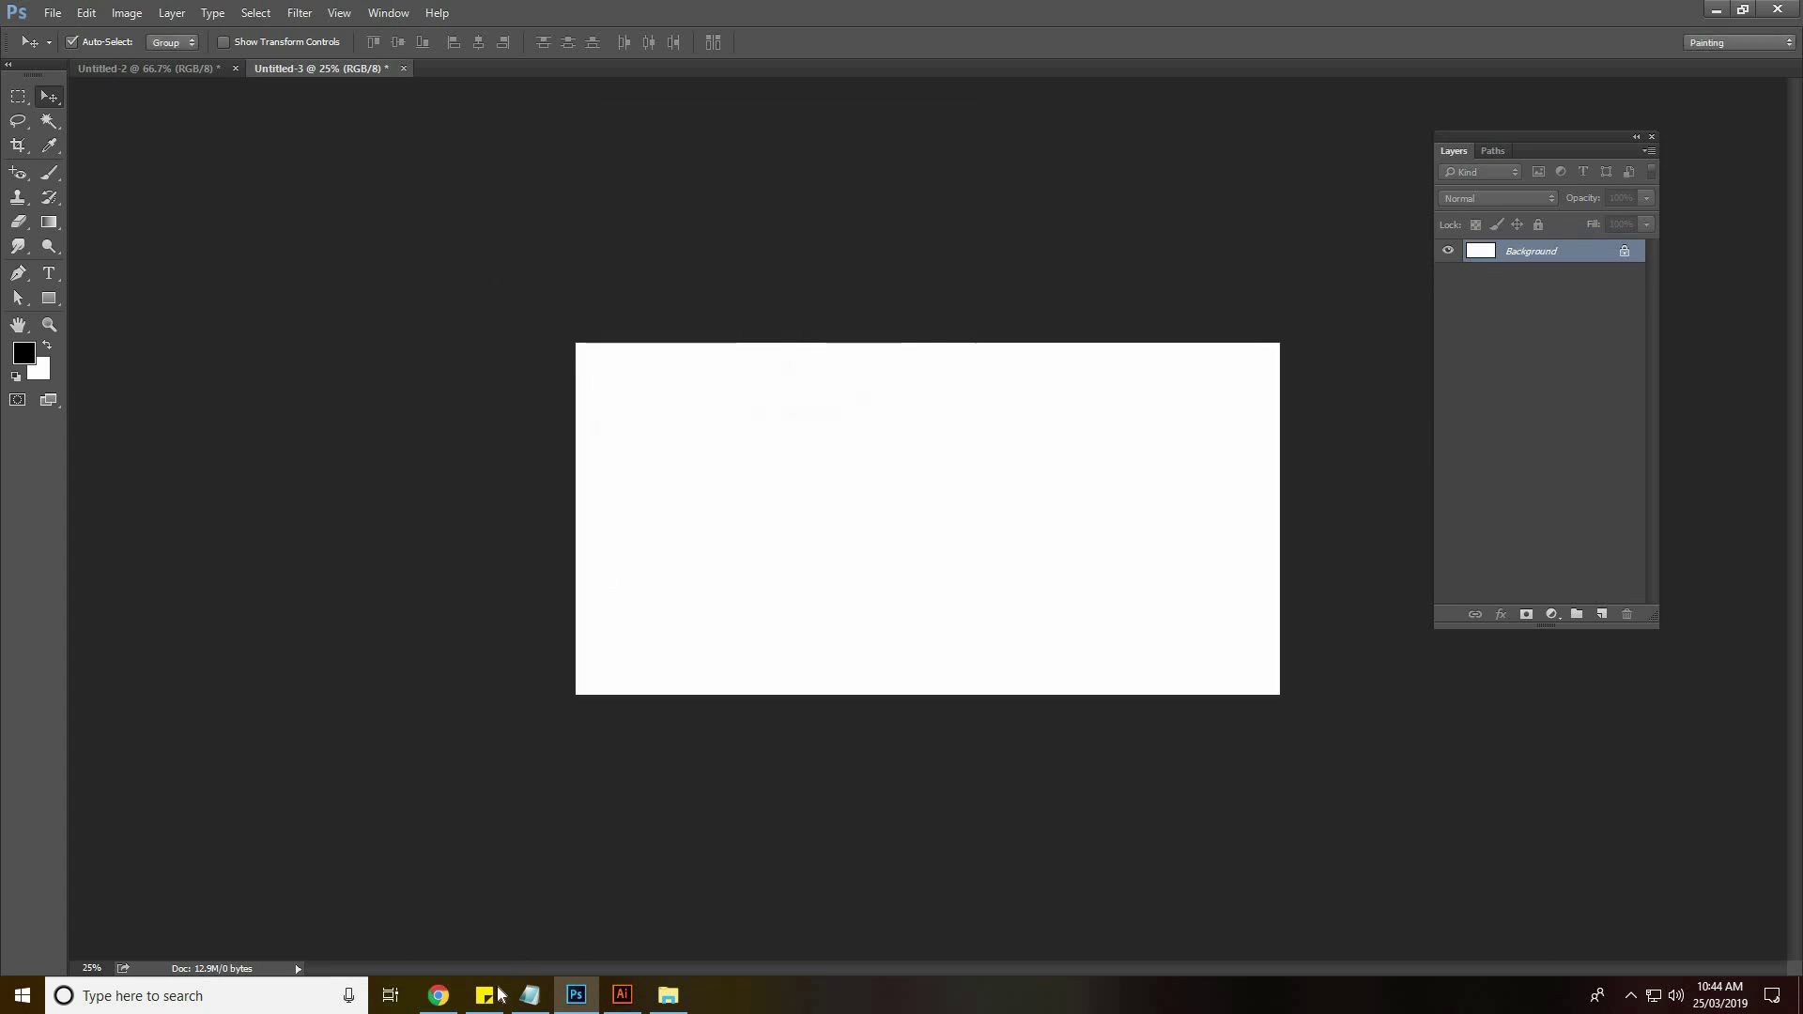
Download the Freepik holi crowd-throwing-powder photo as a zip and show it in Downloads
{"action": "left_click", "coordinate": [438, 996]}
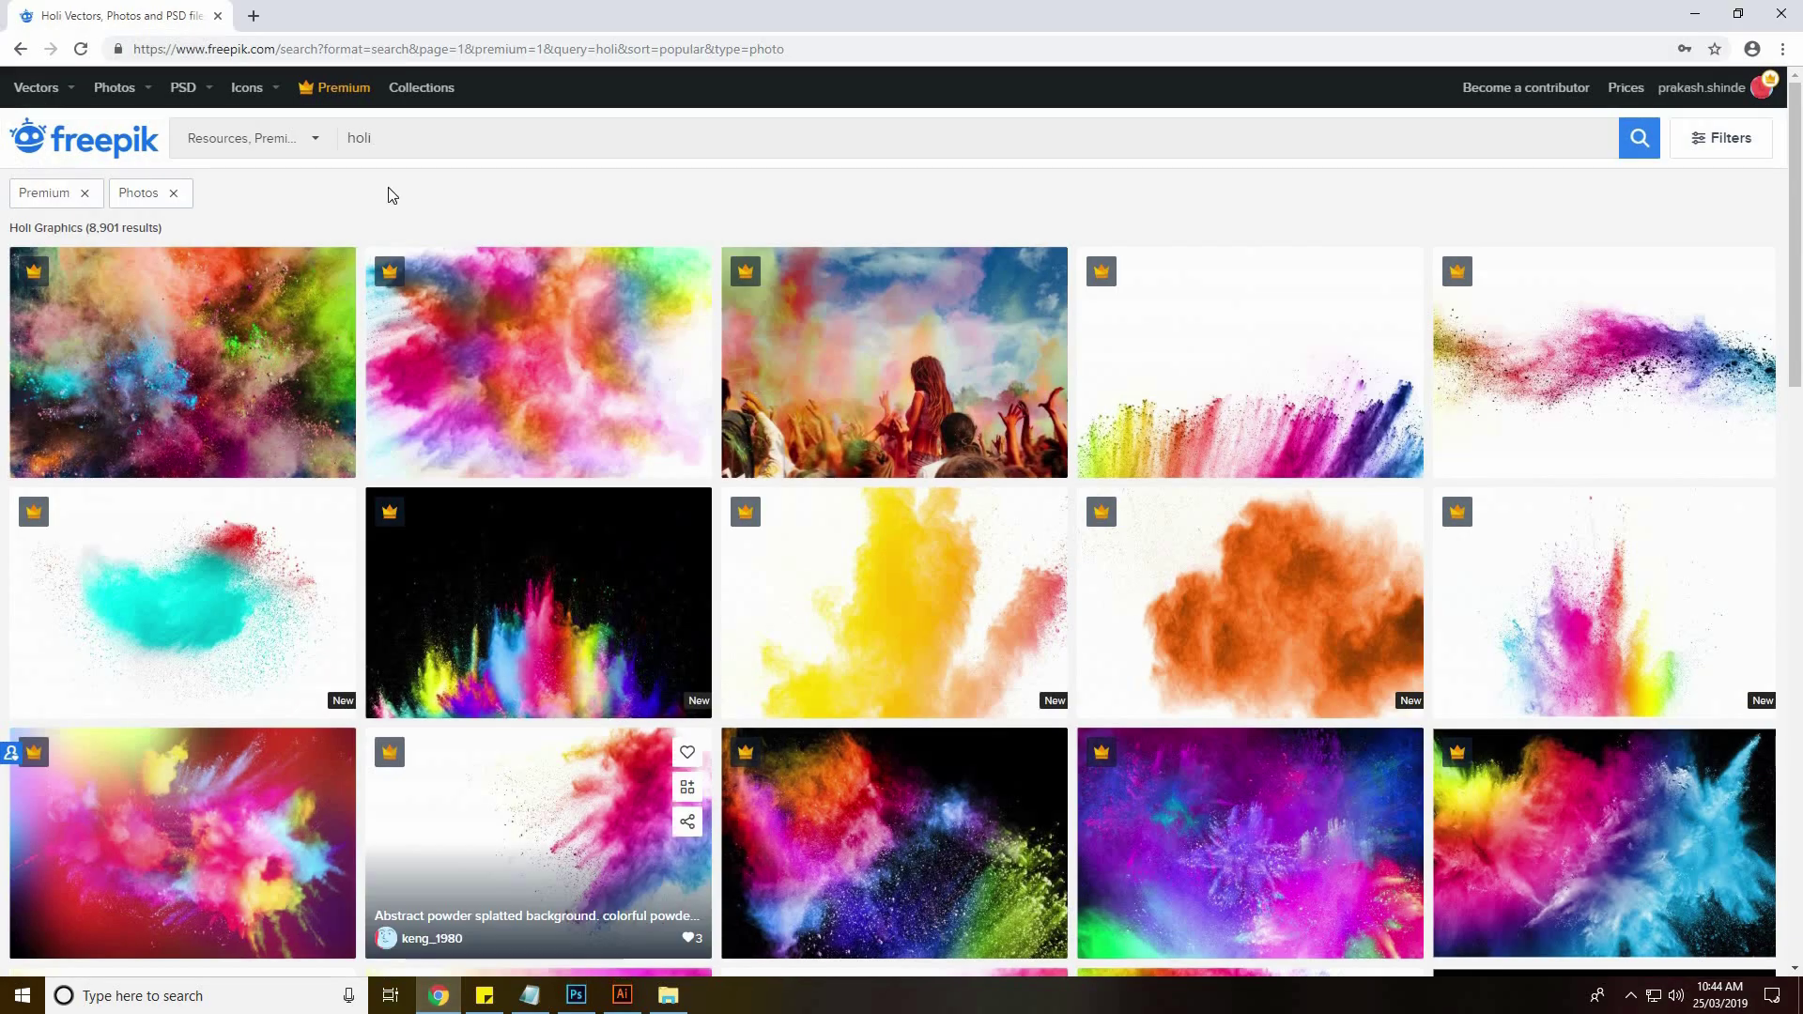
{"action": "key", "text": "ctrl+a"}
{"action": "mouse_move", "coordinate": [893, 363]}
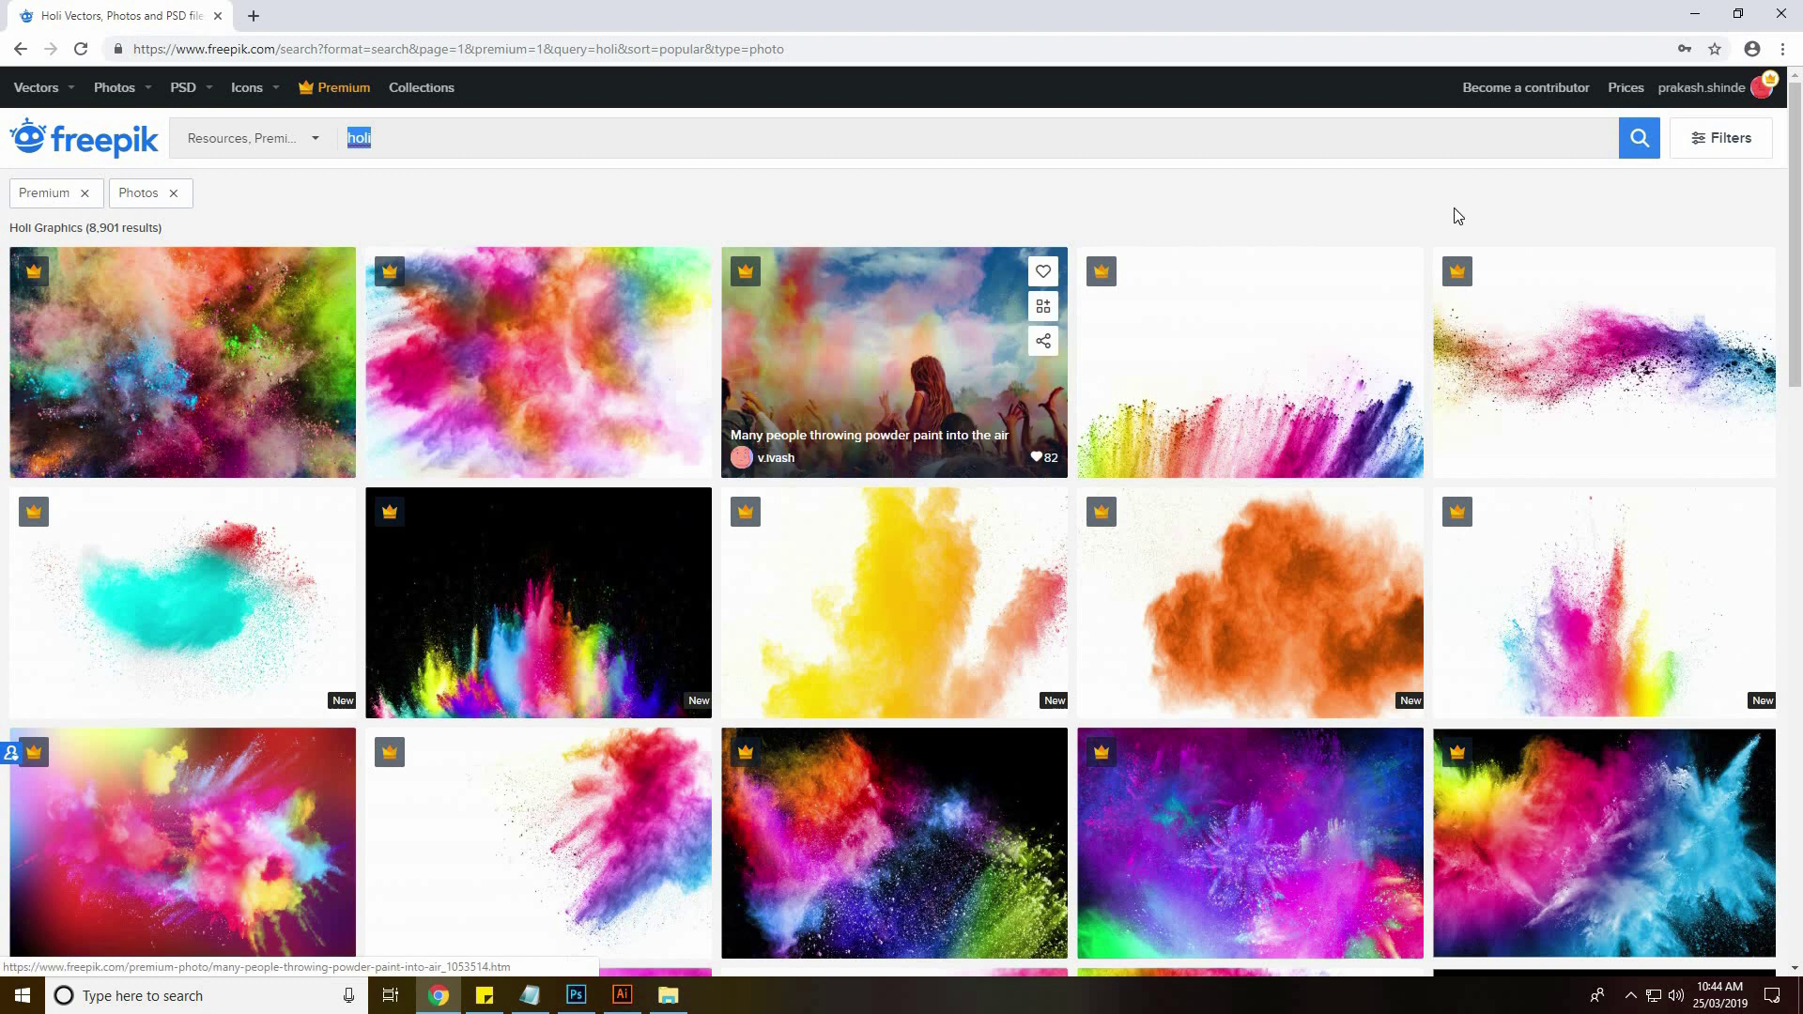
{"action": "left_click", "coordinate": [876, 365]}
{"action": "left_click", "coordinate": [1340, 234]}
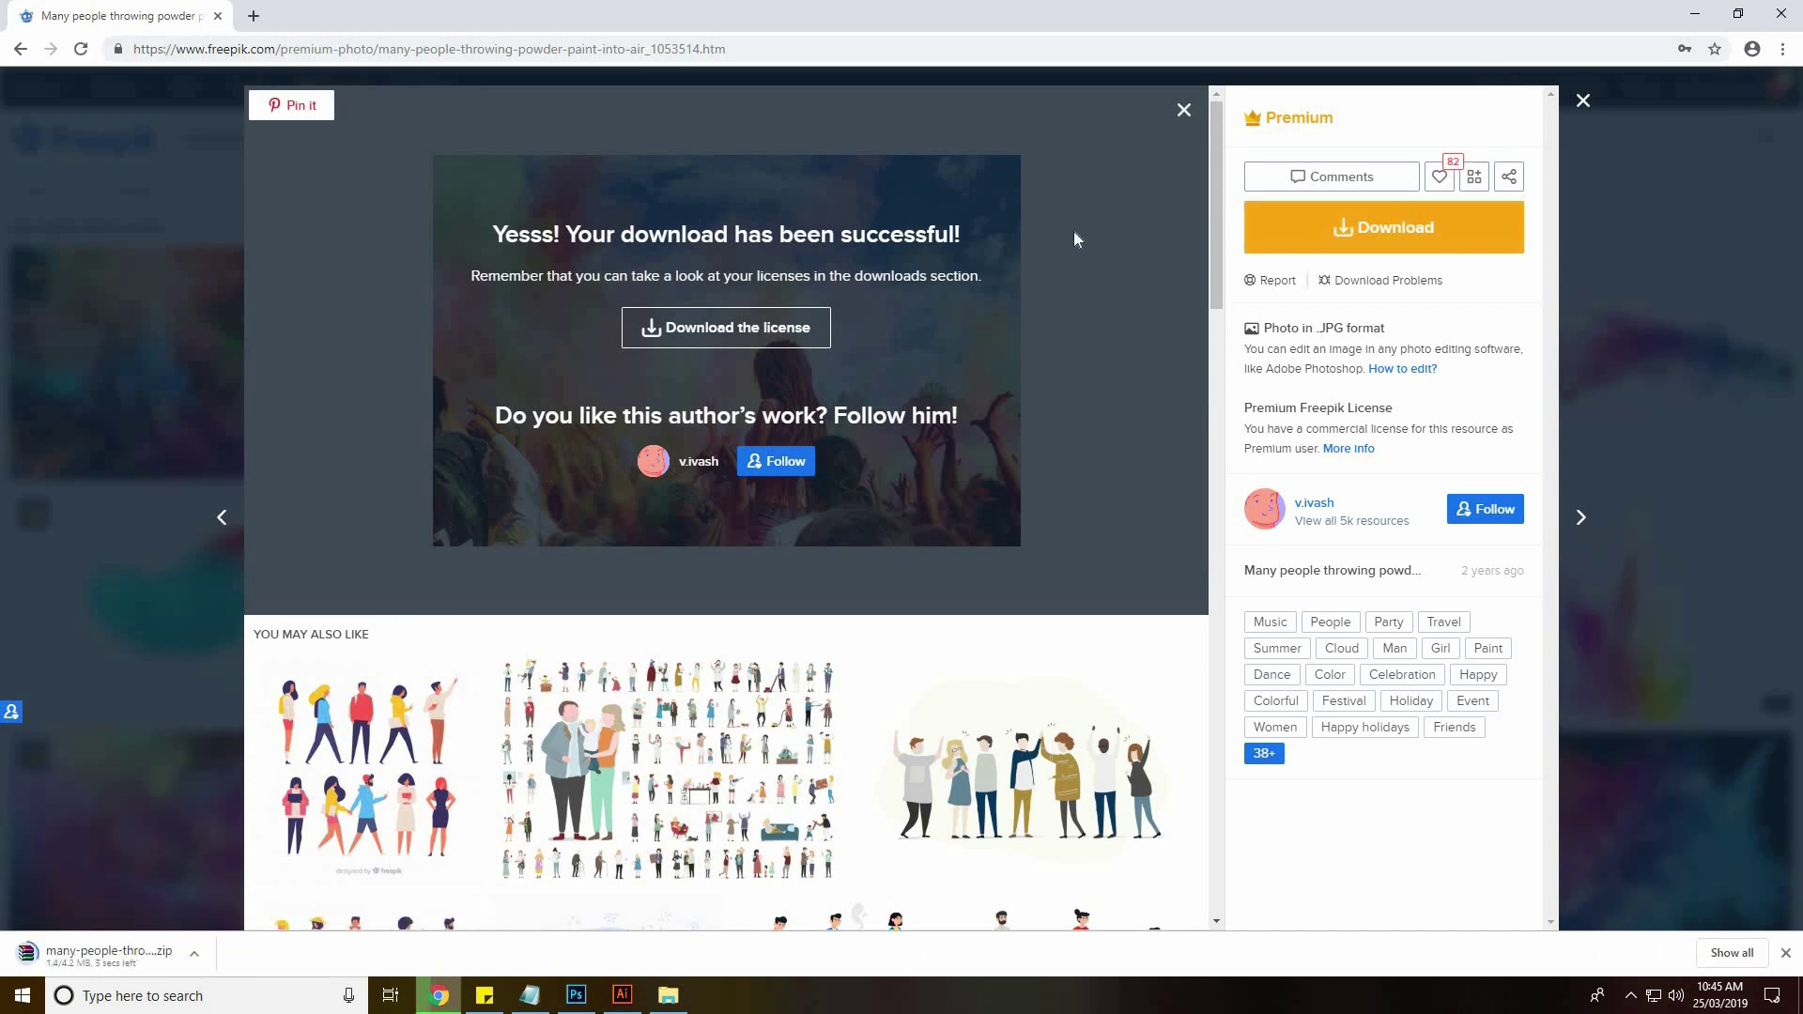
{"action": "right_click", "coordinate": [51, 958]}
{"action": "left_click", "coordinate": [84, 906]}
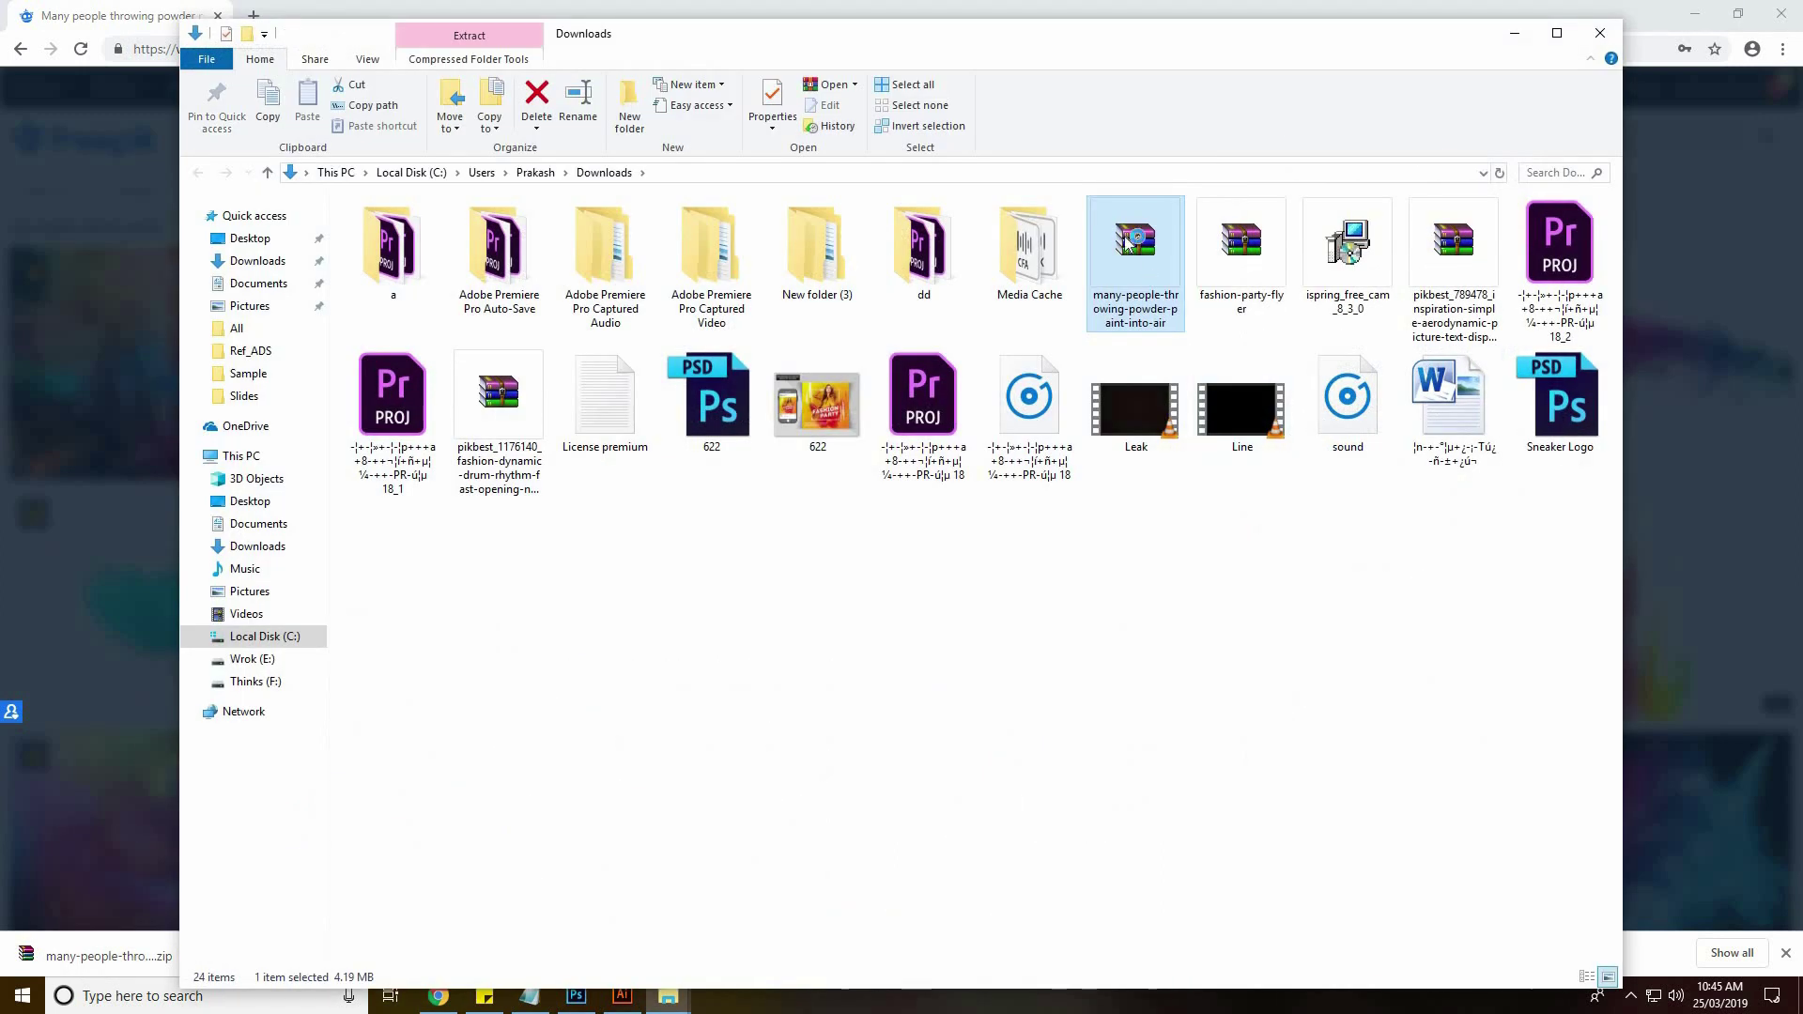
Open OIZTH10.jpg from the downloaded zip in Adobe Photoshop
{"action": "double_click", "coordinate": [1127, 242]}
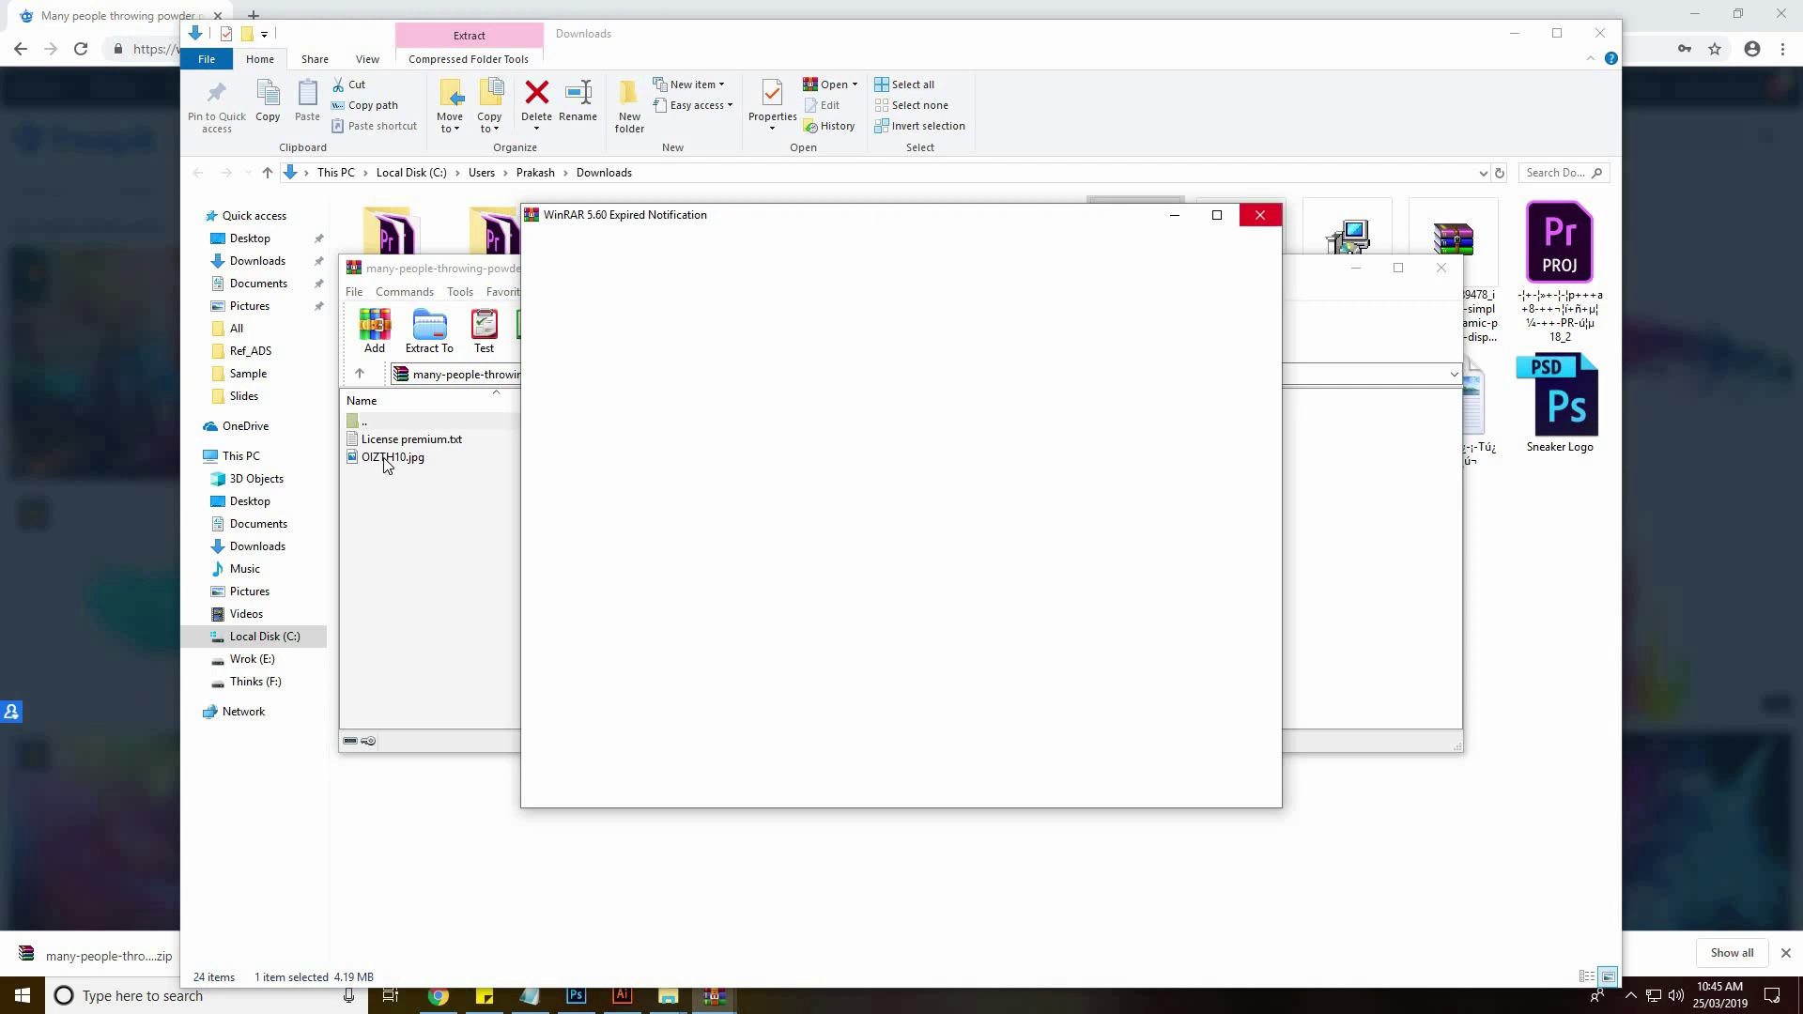
{"action": "left_click", "coordinate": [1260, 214]}
{"action": "double_click", "coordinate": [402, 454]}
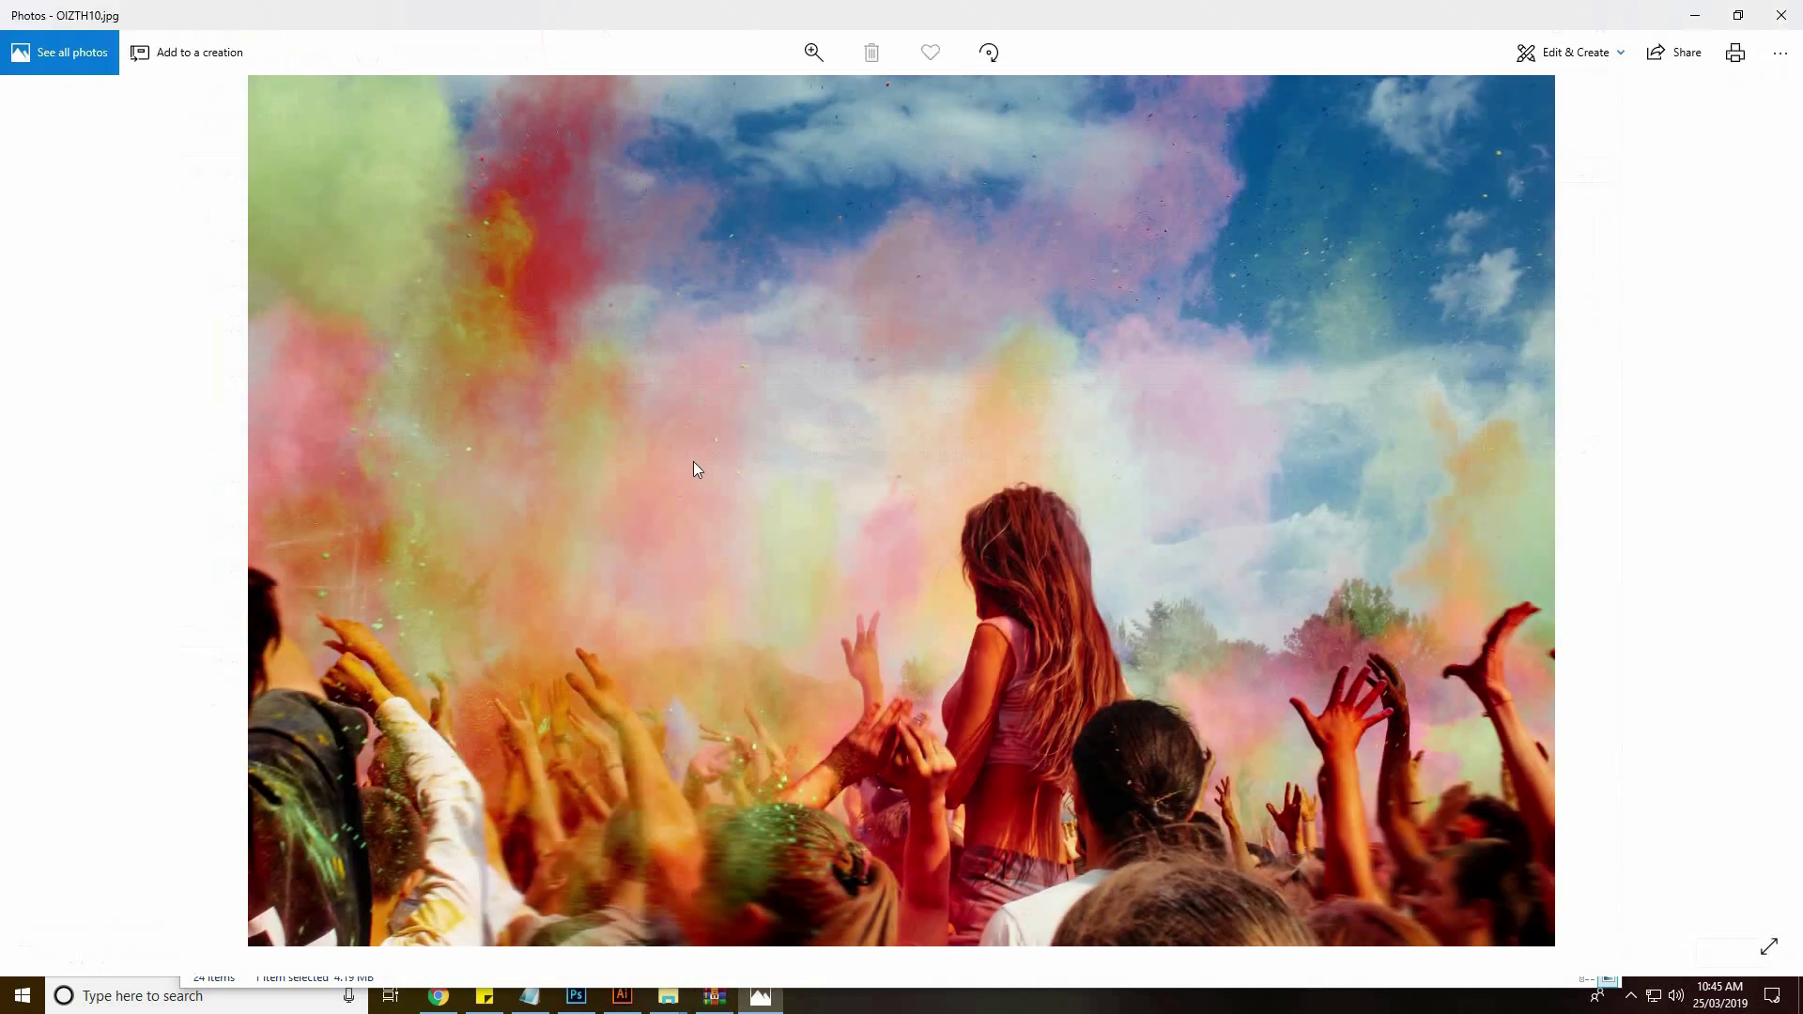
{"action": "right_click", "coordinate": [693, 460]}
{"action": "left_click", "coordinate": [708, 537]}
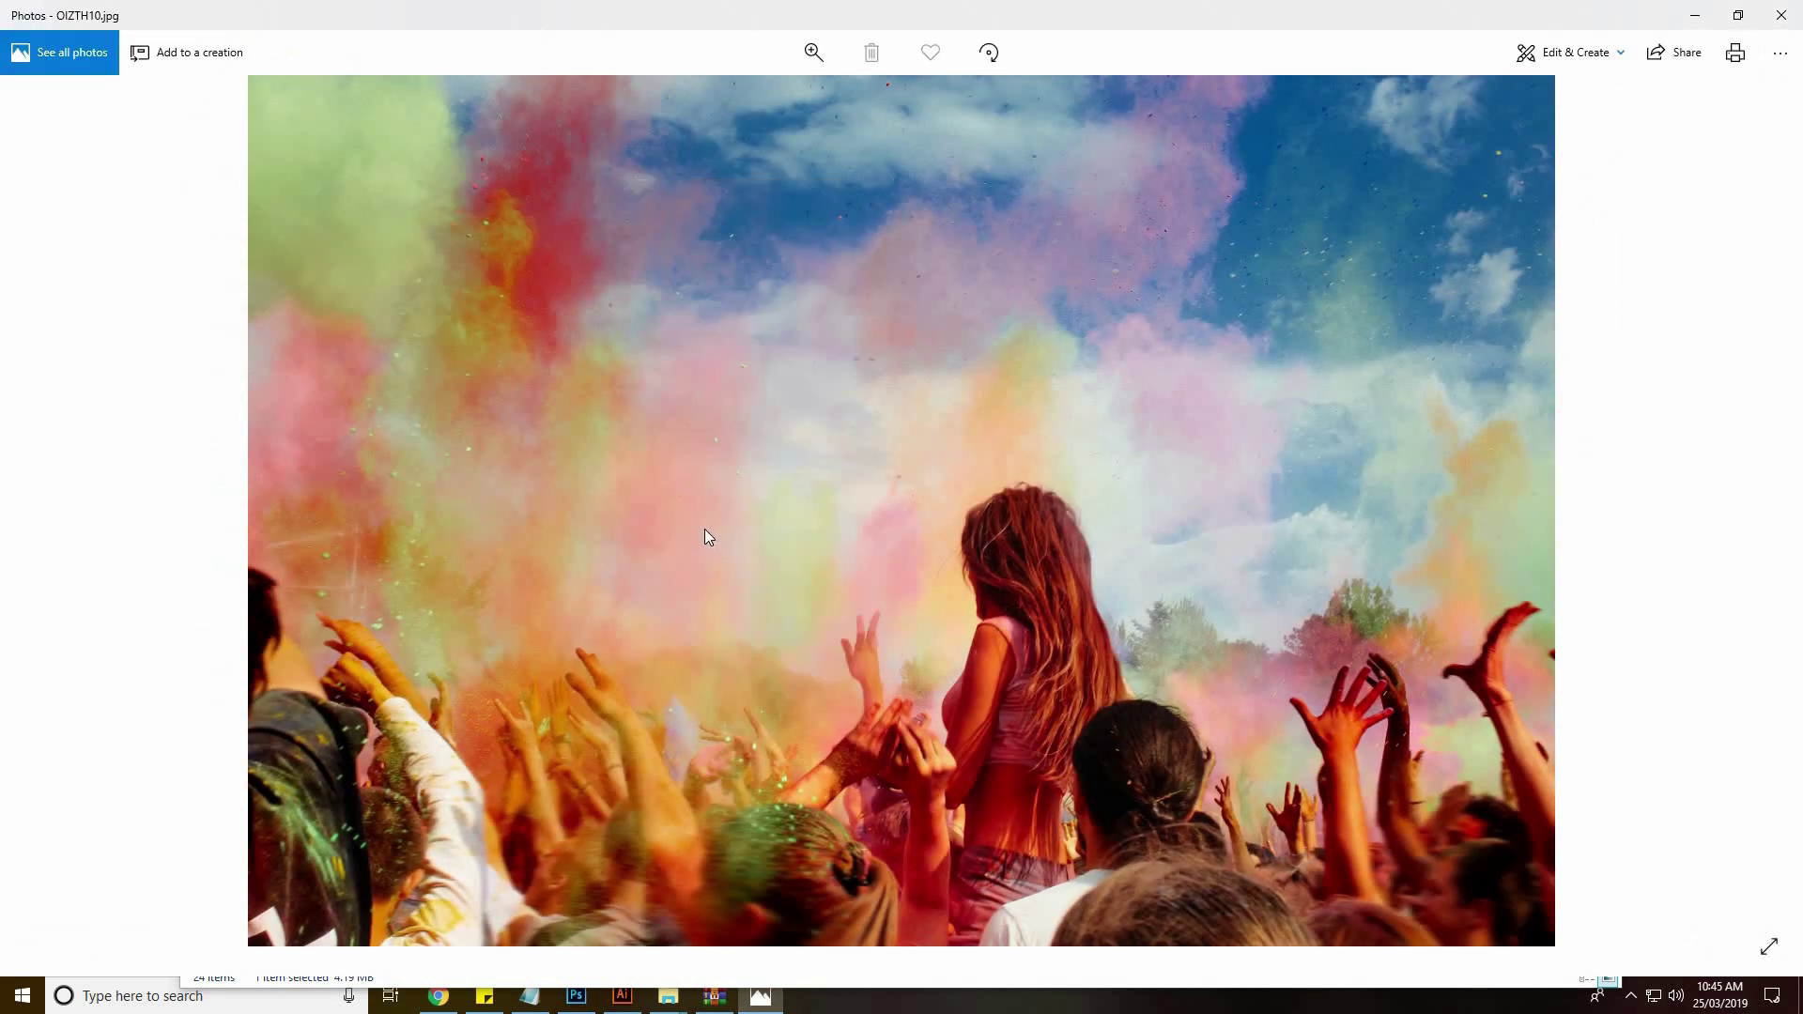
{"action": "double_click", "coordinate": [87, 330]}
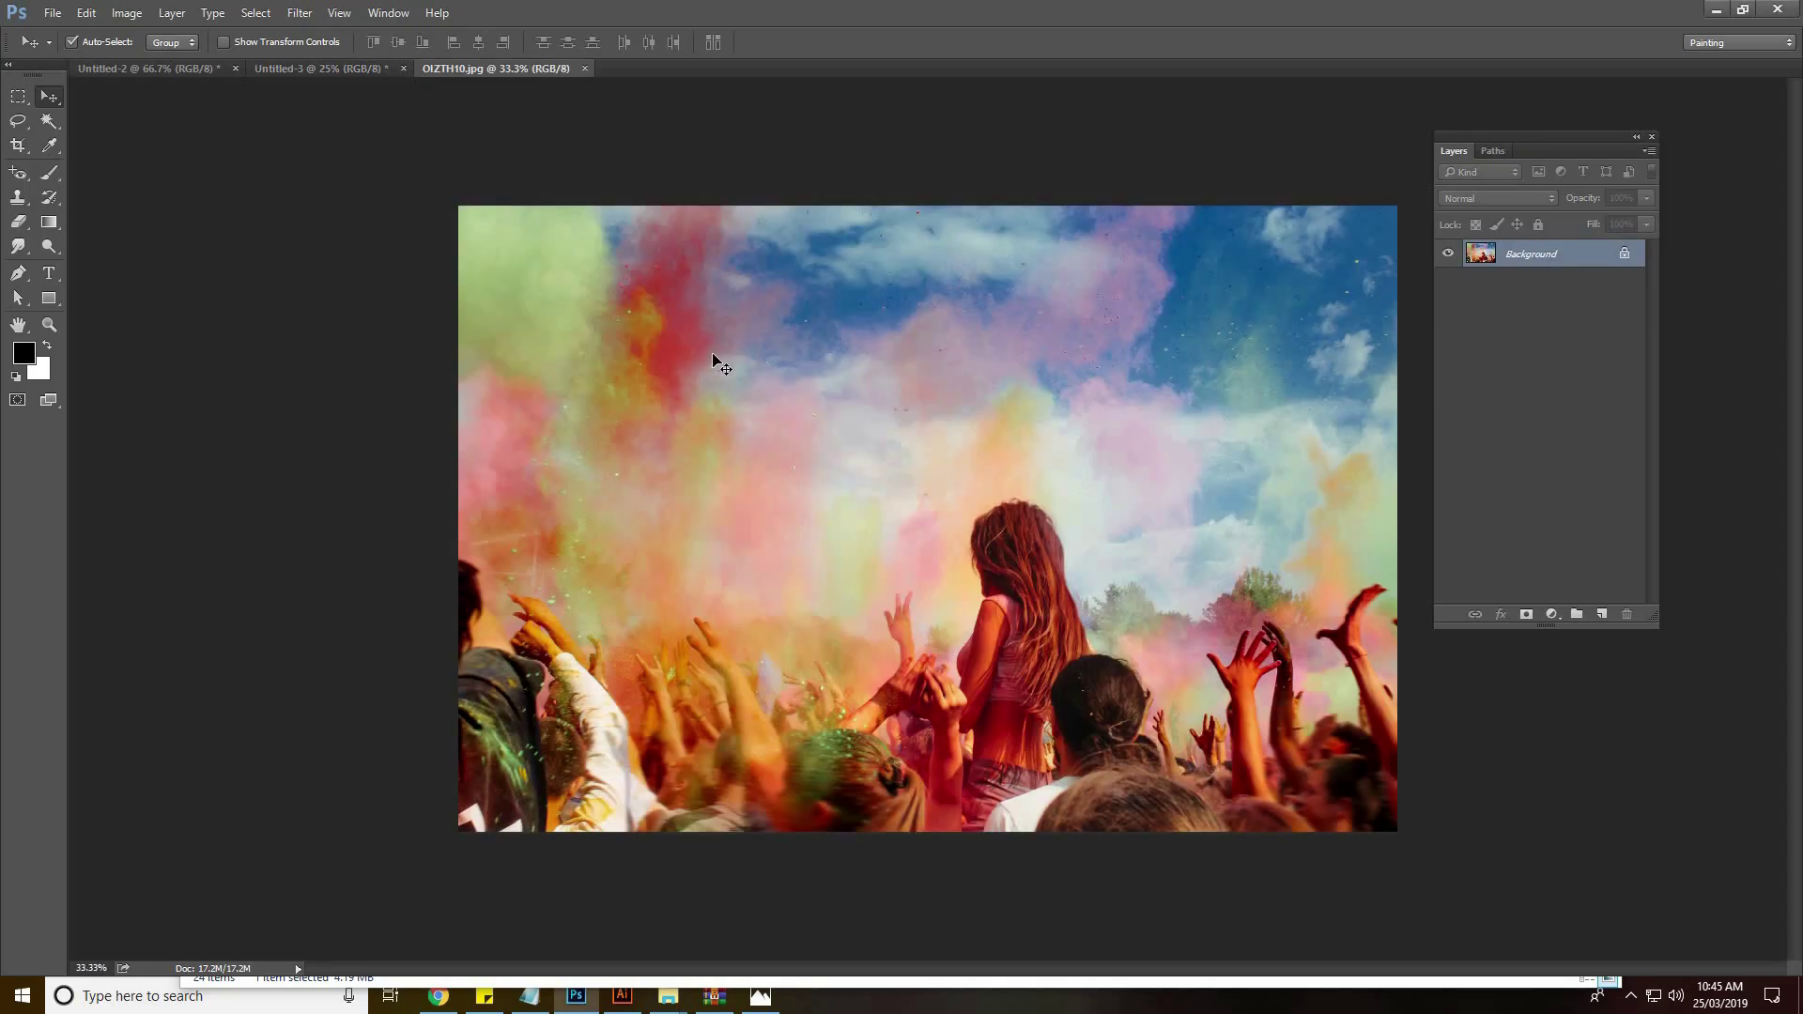
Drag the powder crowd photo into the banner document as Layer 1
{"action": "left_click_drag", "start_coordinate": [509, 310], "coordinate": [300, 68]}
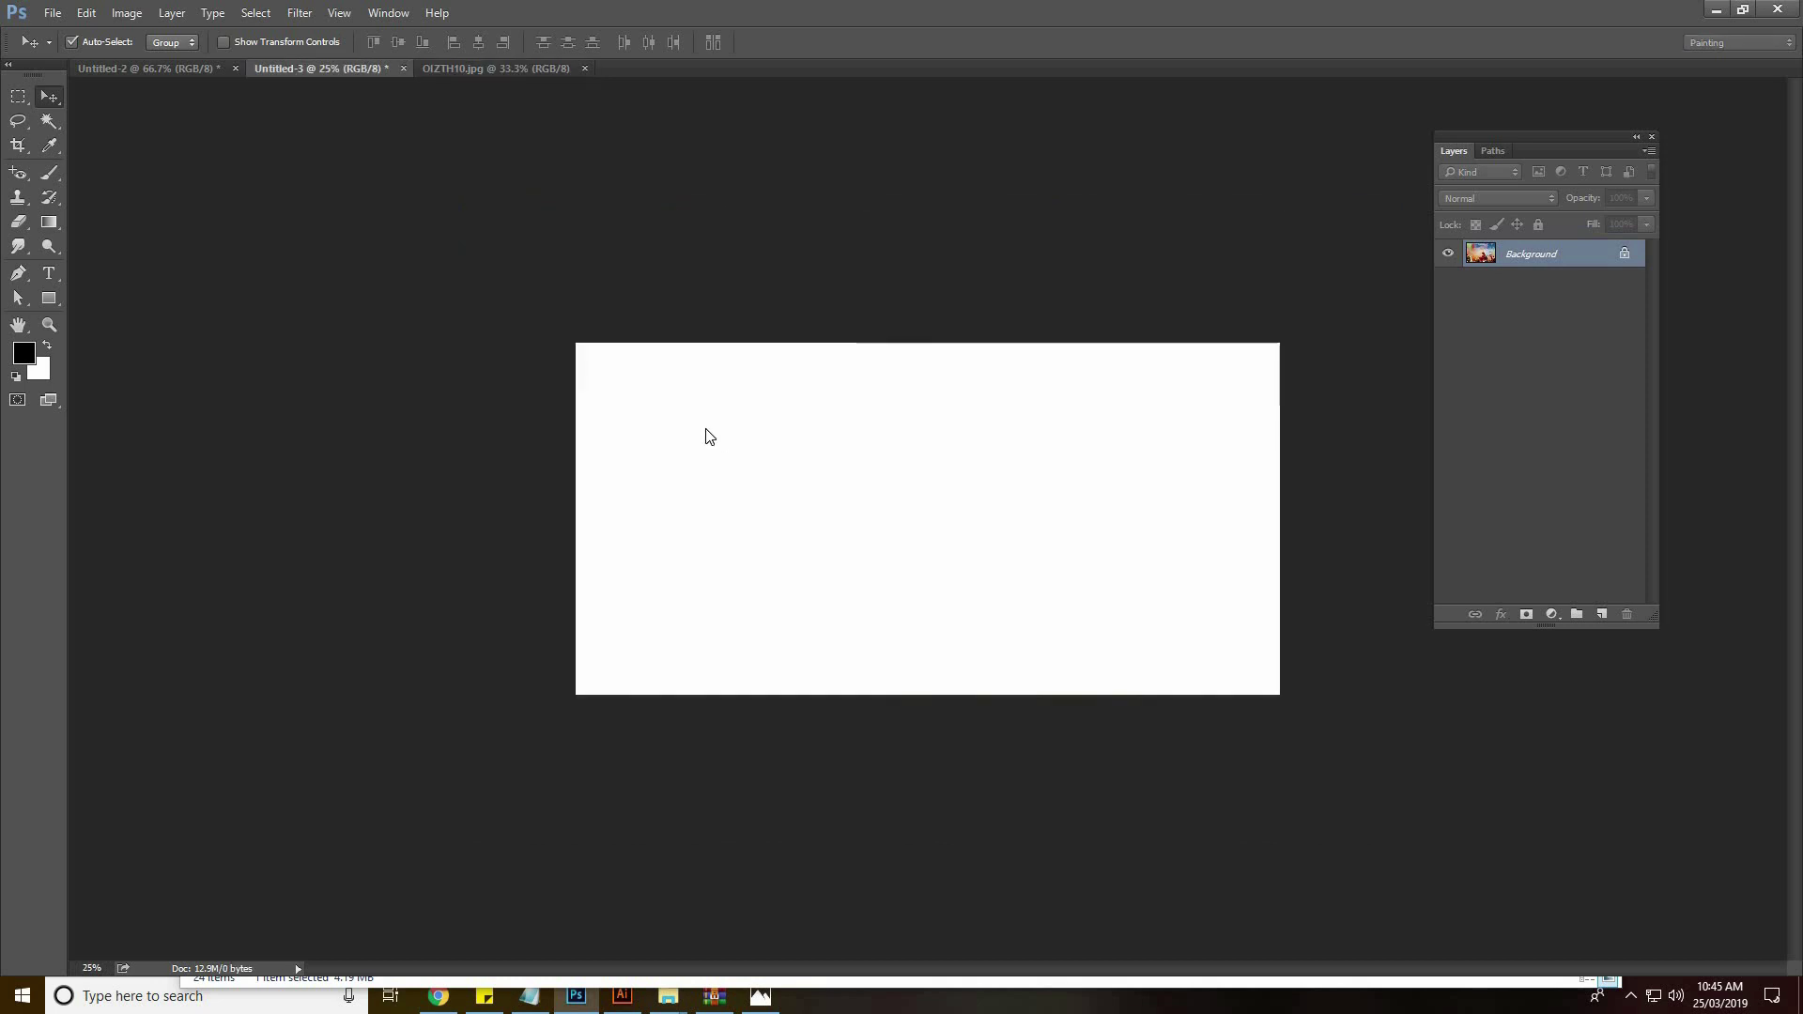
{"action": "left_click_drag", "start_coordinate": [299, 67], "coordinate": [971, 561]}
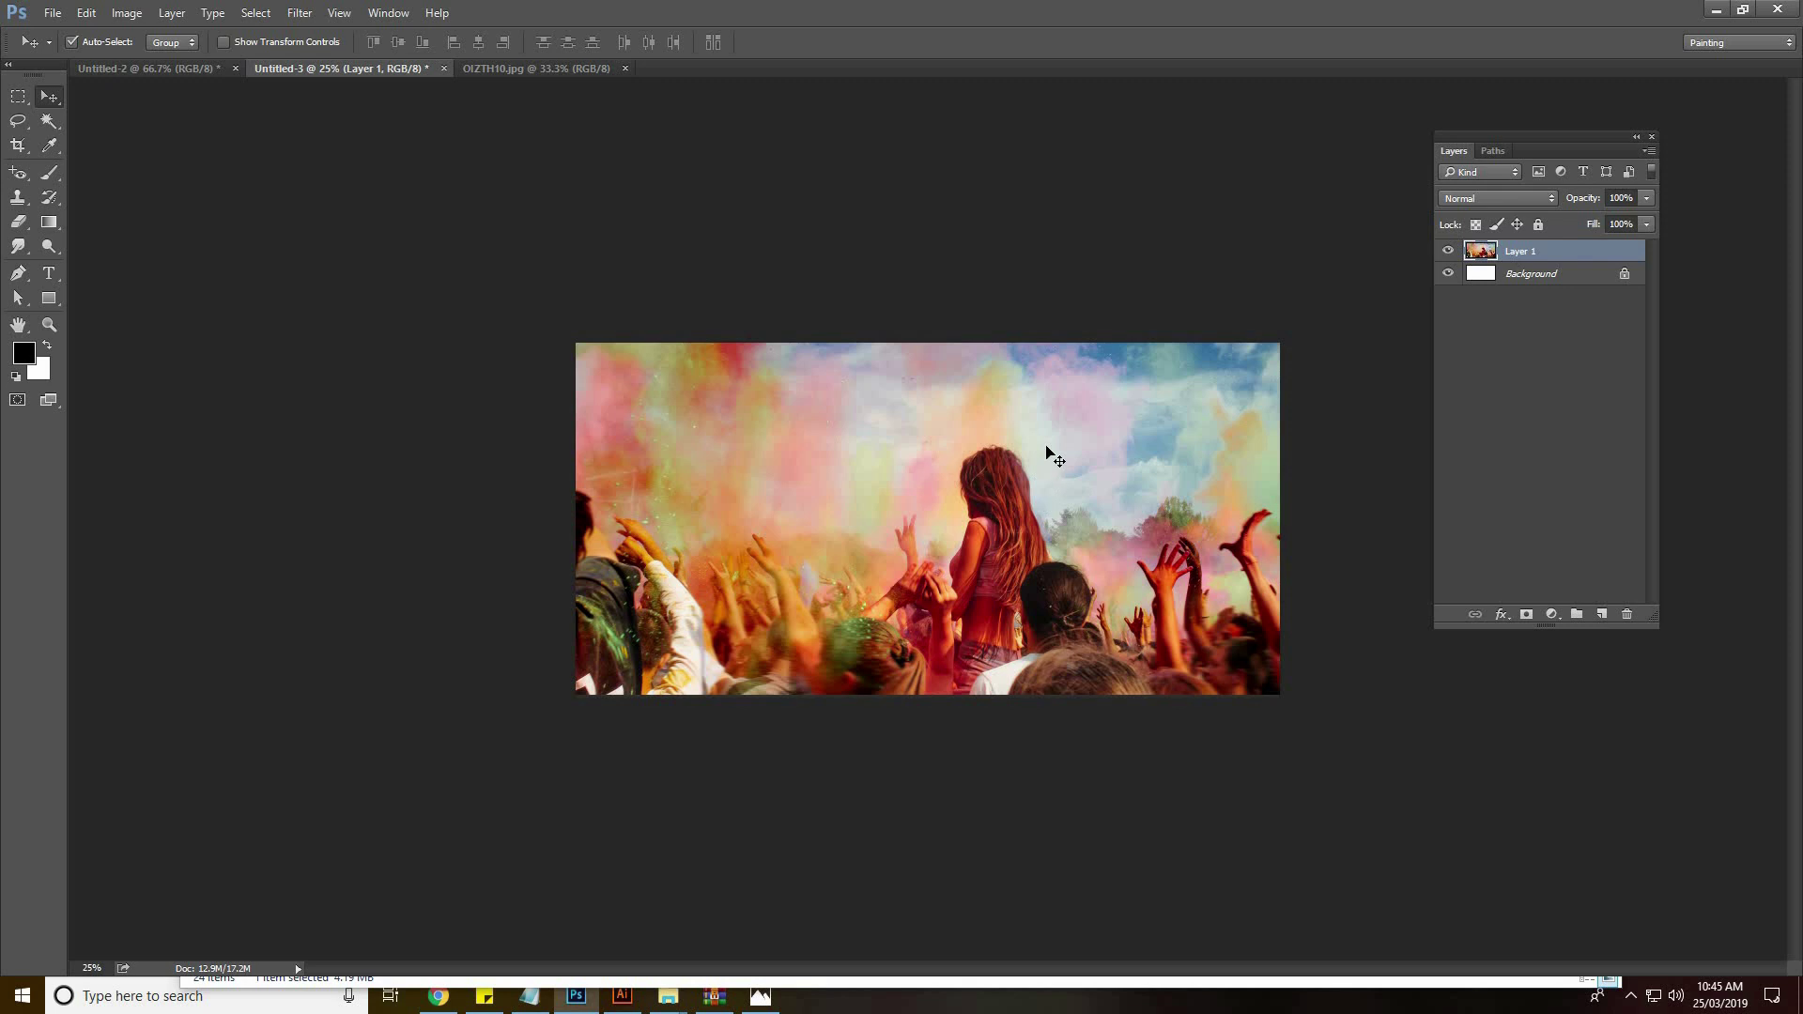
{"action": "left_click", "coordinate": [511, 69]}
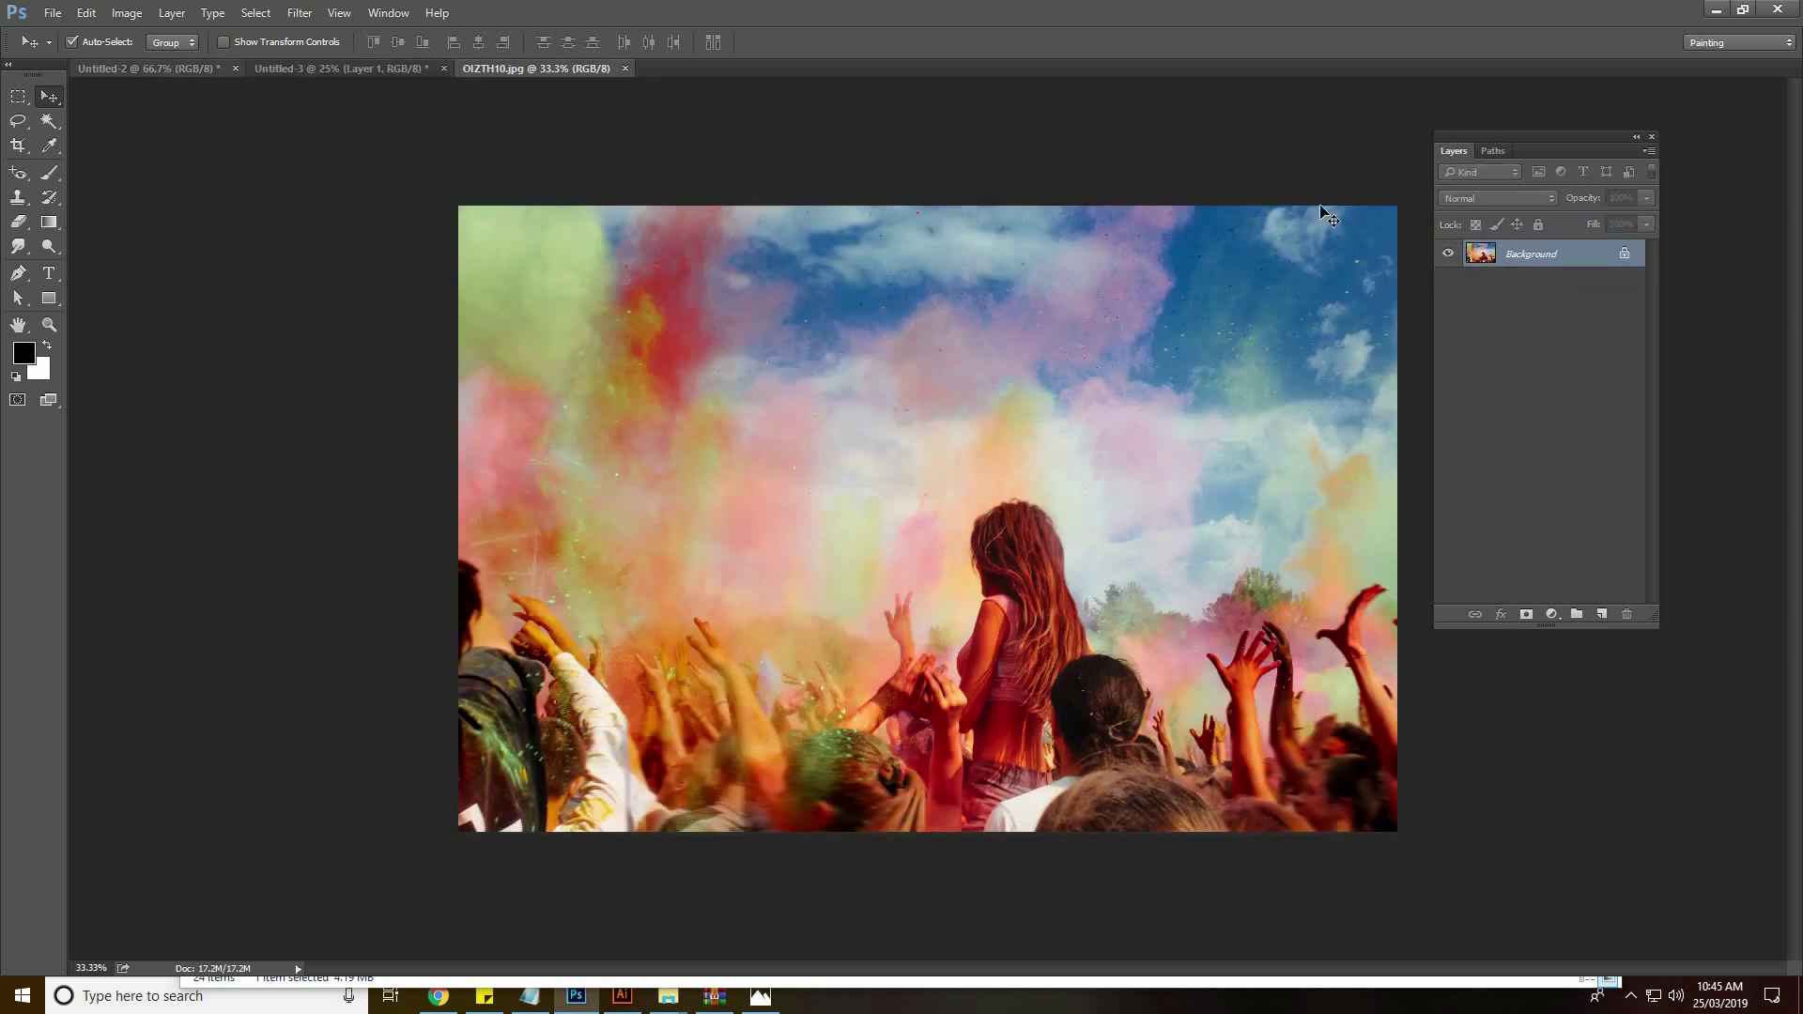
Bring the gold Events logo group and smoke into the banner, positioned top-left
{"action": "key", "text": "ctrl+Tab"}
{"action": "left_click", "coordinate": [1448, 258]}
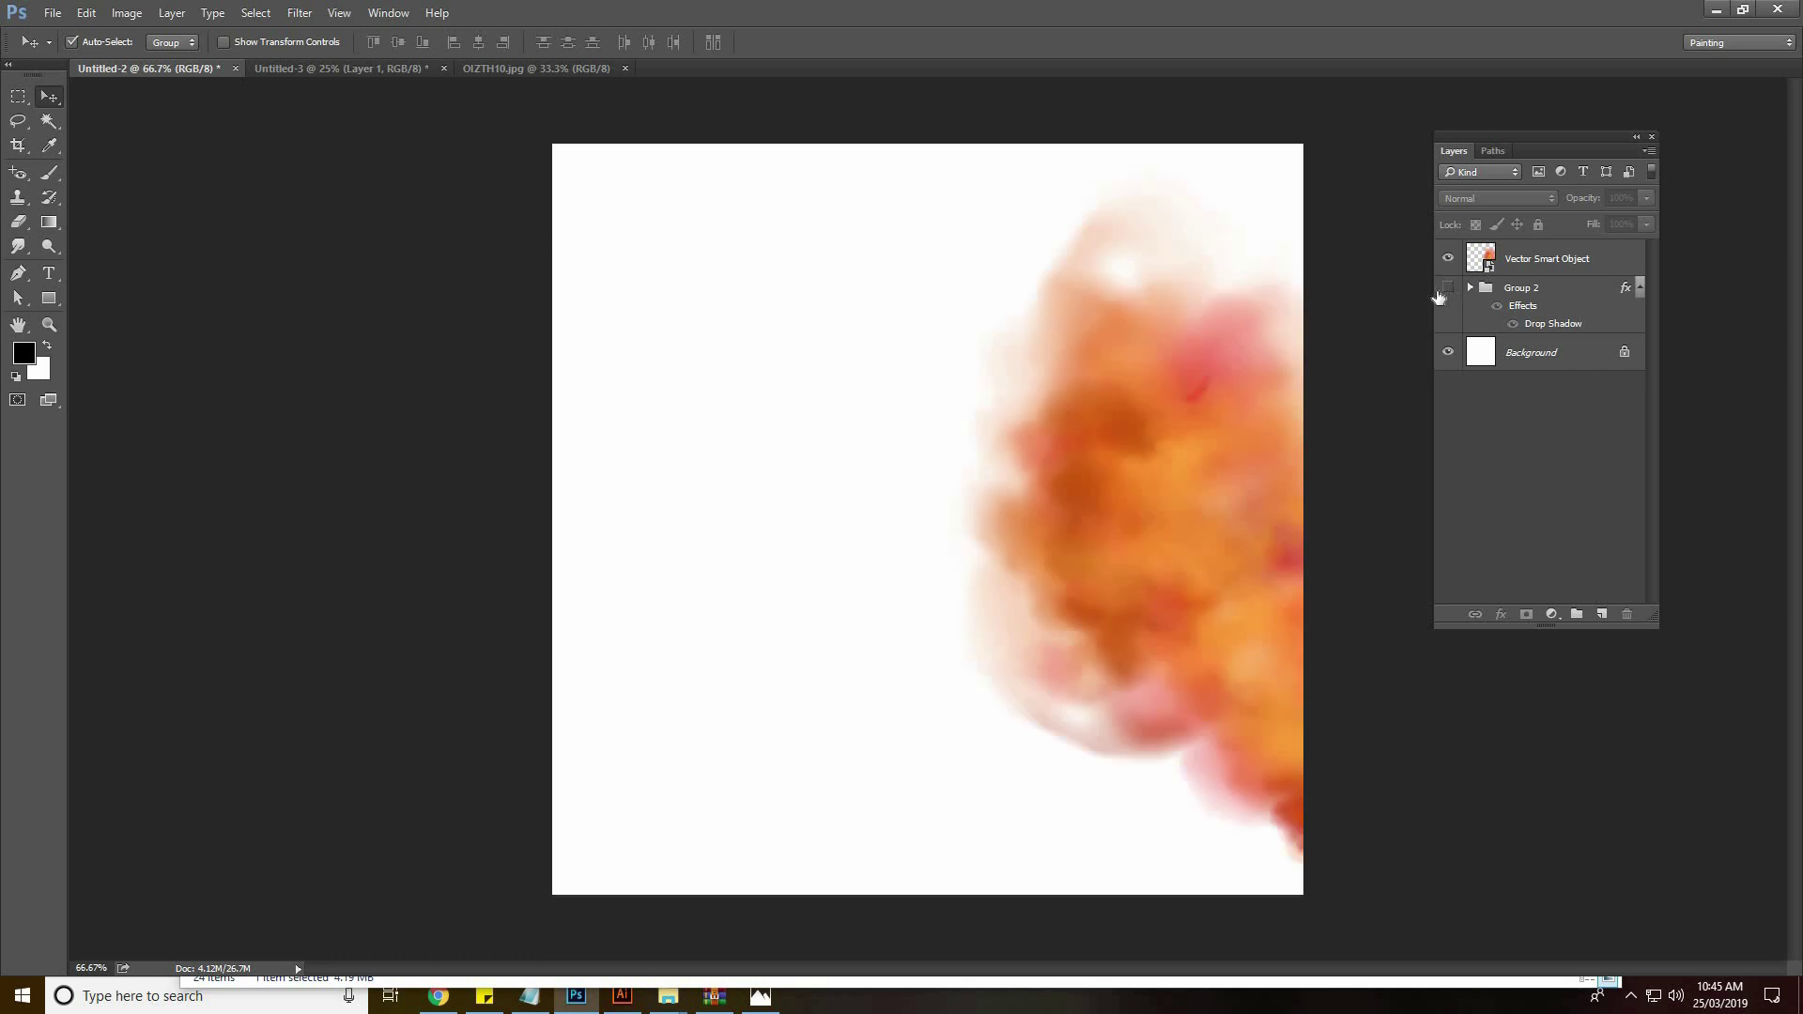
{"action": "left_click_drag", "start_coordinate": [850, 440], "coordinate": [373, 123]}
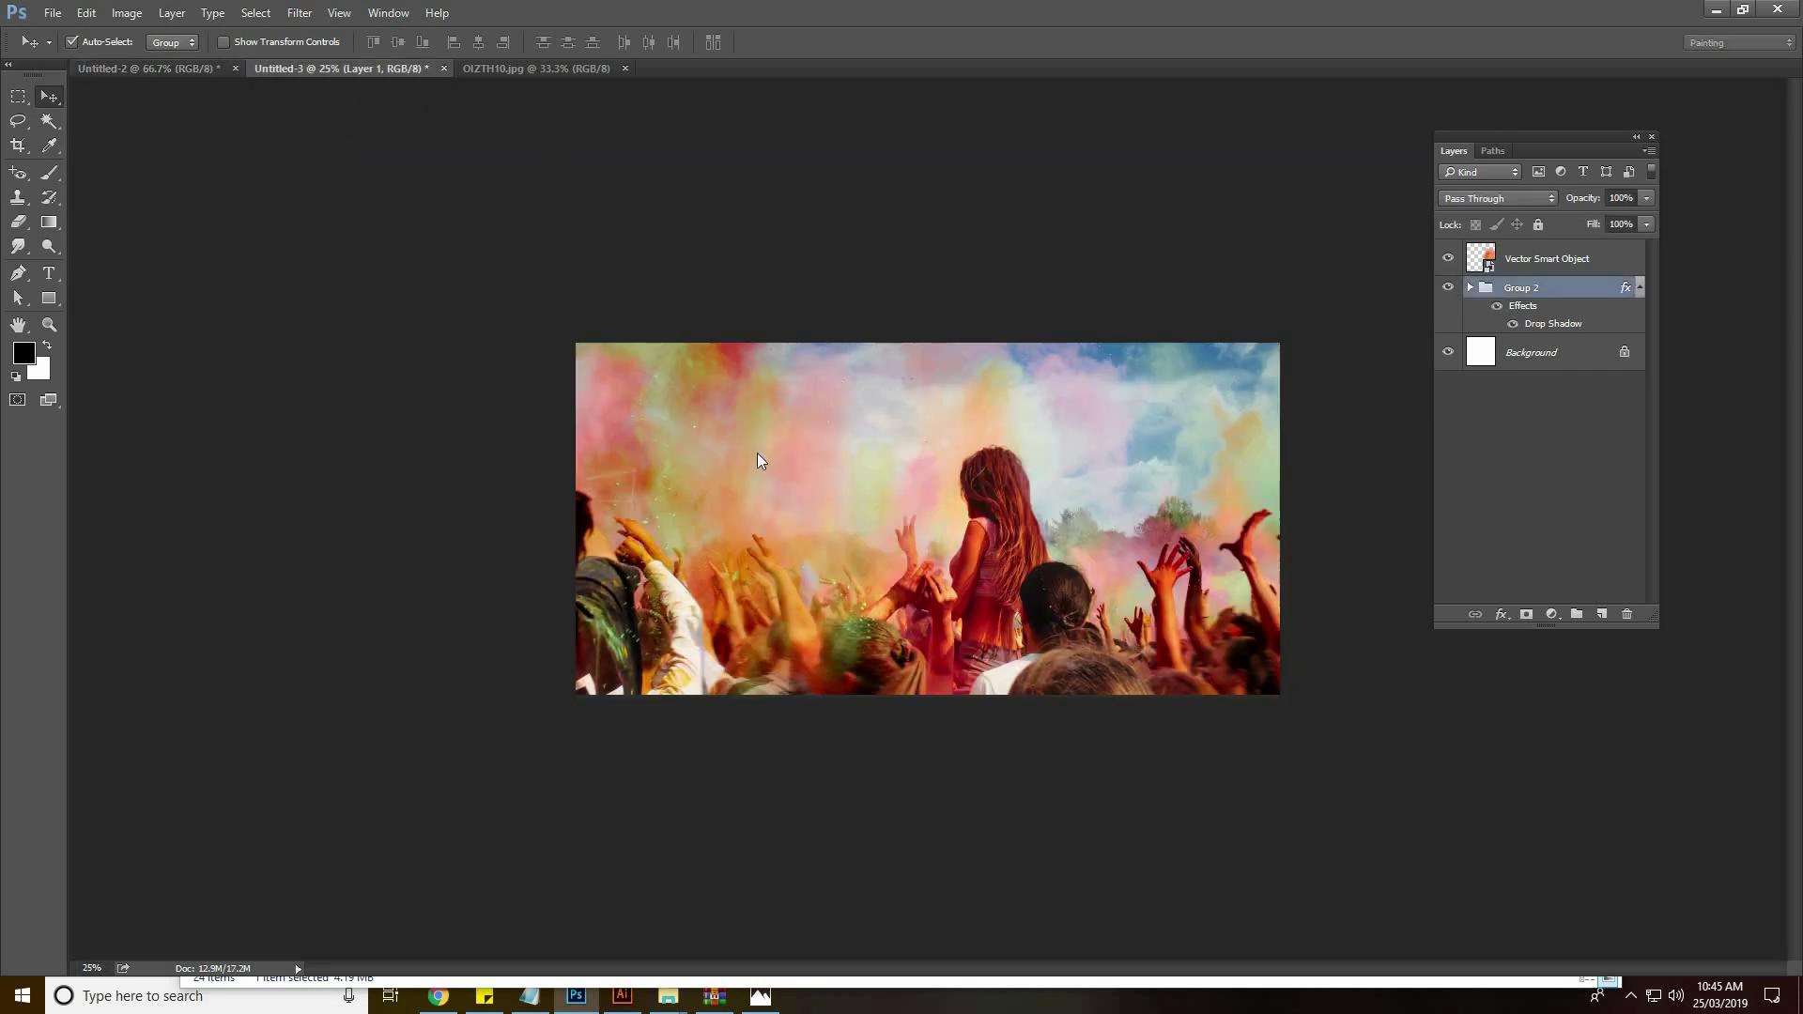
{"action": "left_click_drag", "start_coordinate": [373, 123], "coordinate": [718, 396]}
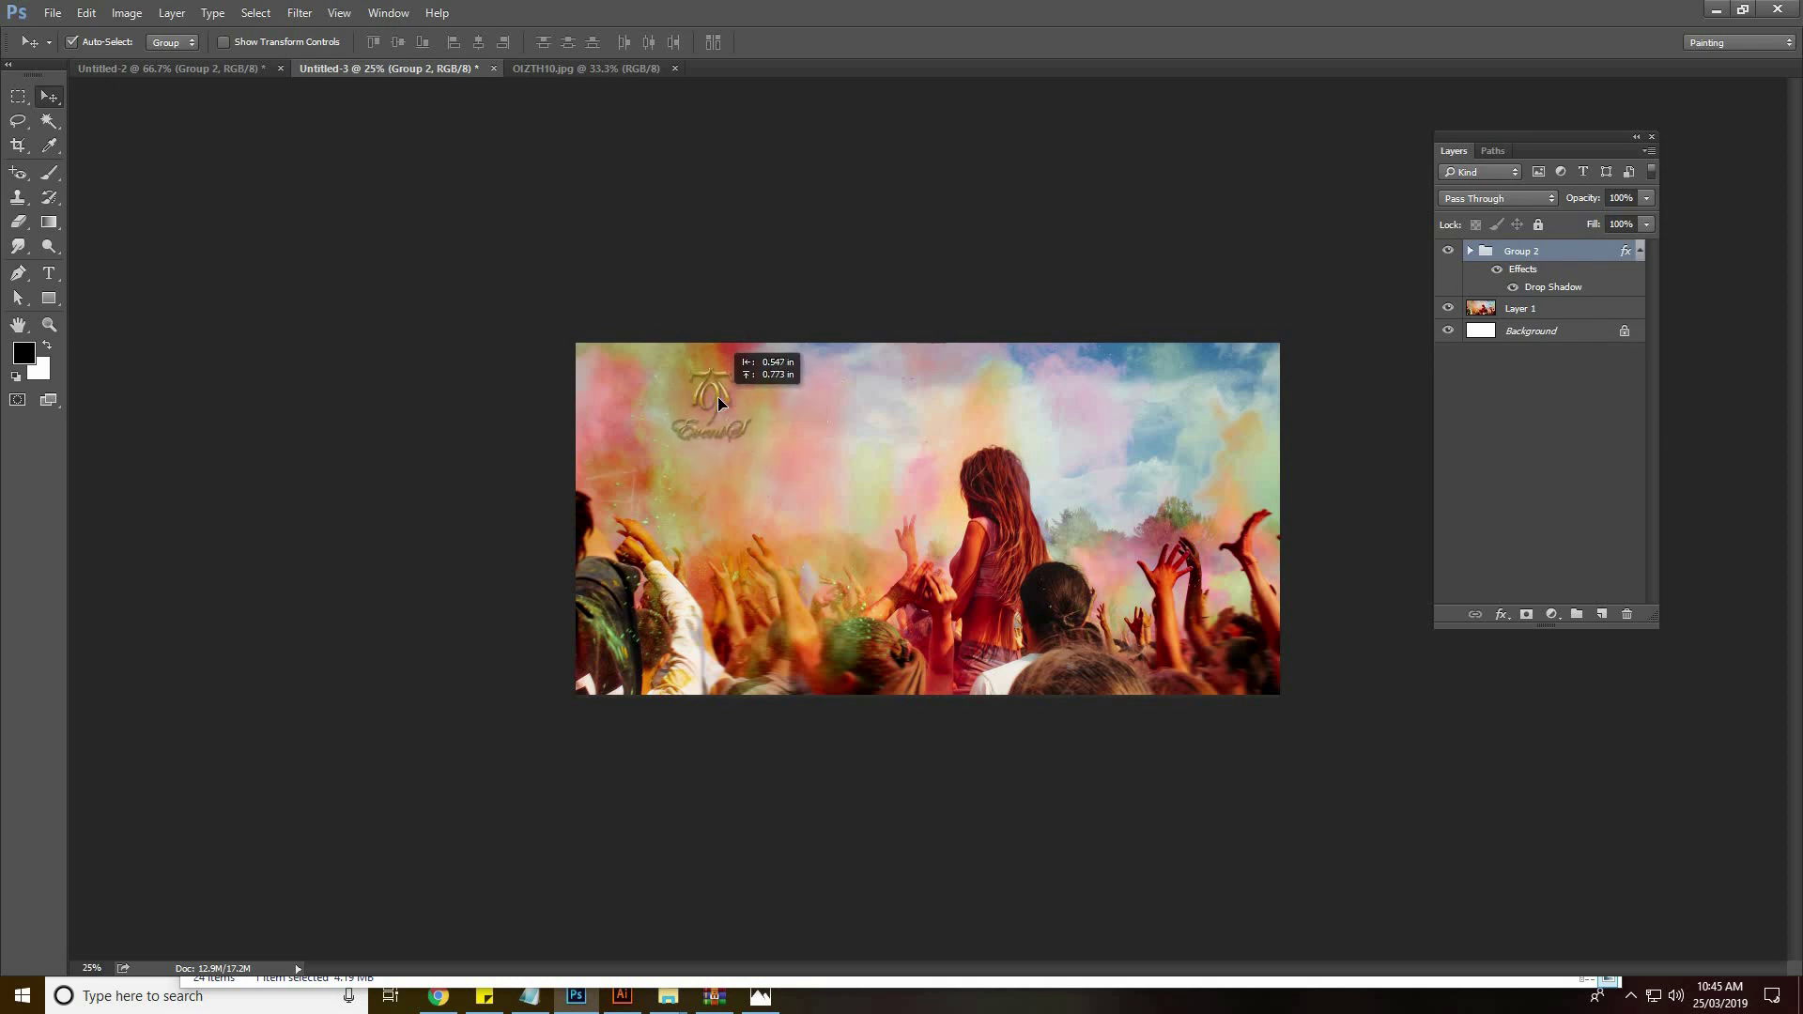
{"action": "left_click", "coordinate": [606, 70]}
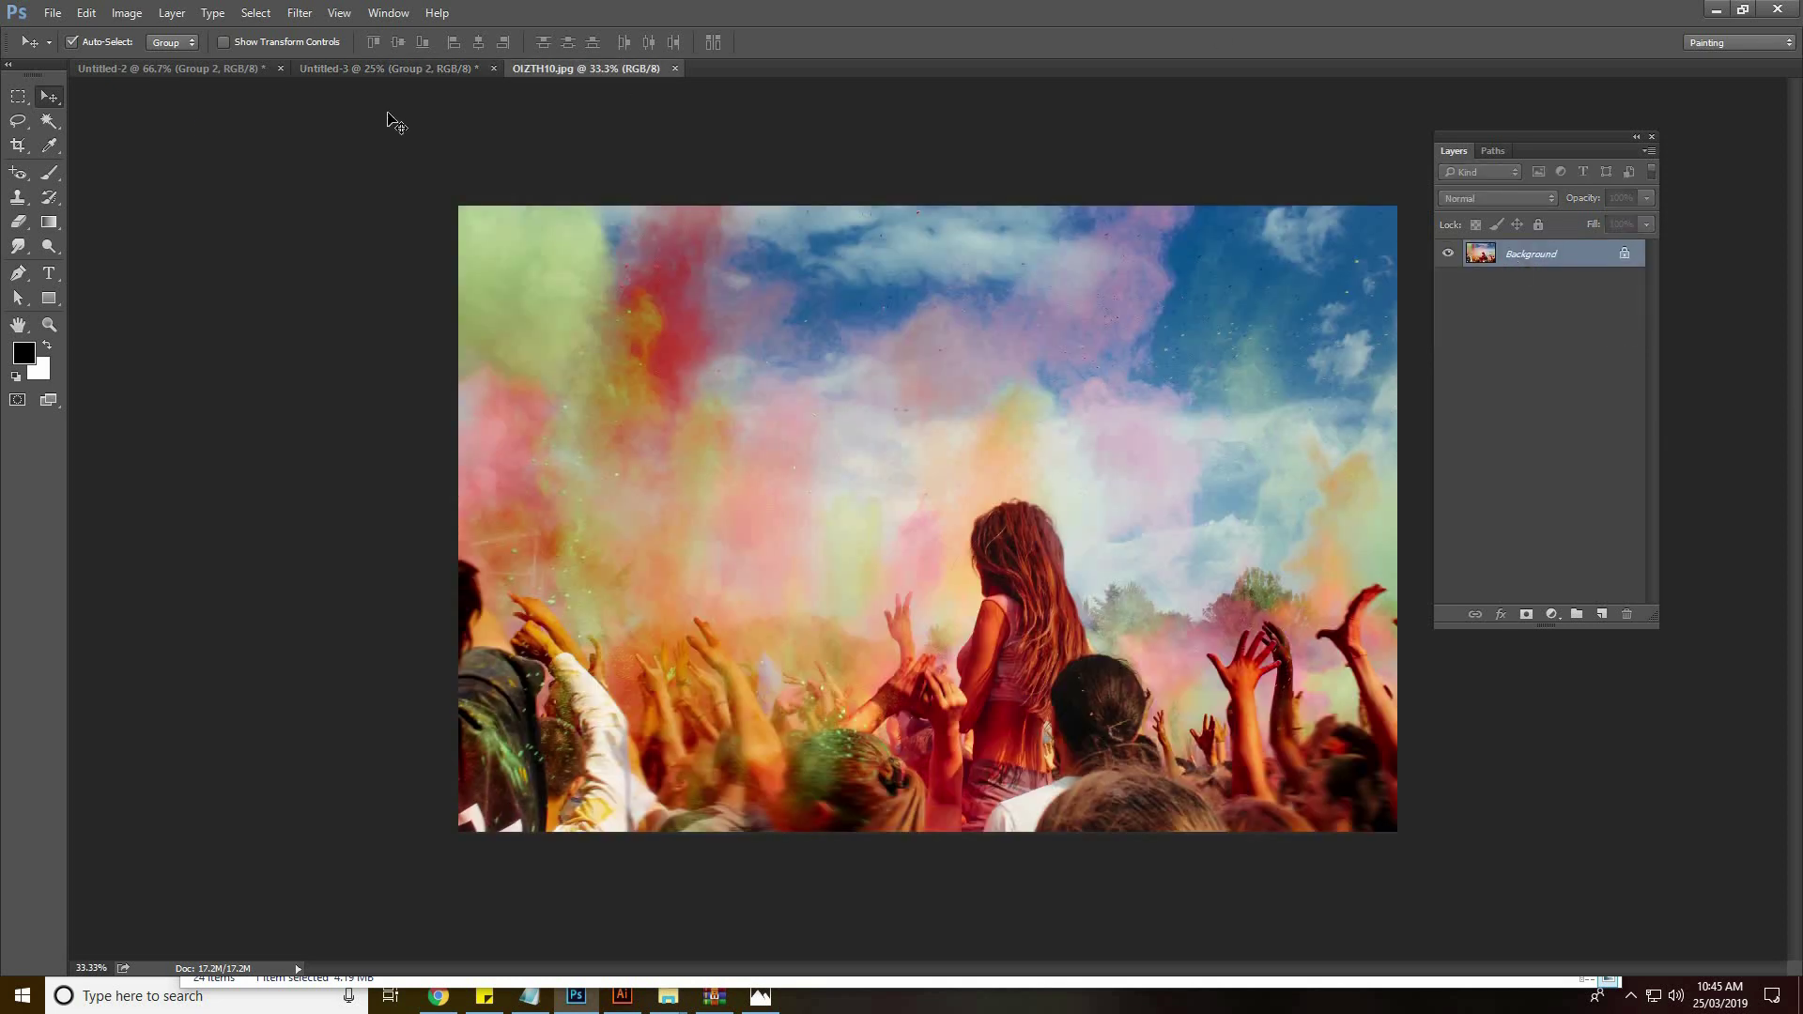
{"action": "key", "text": "ctrl+shift+Tab"}
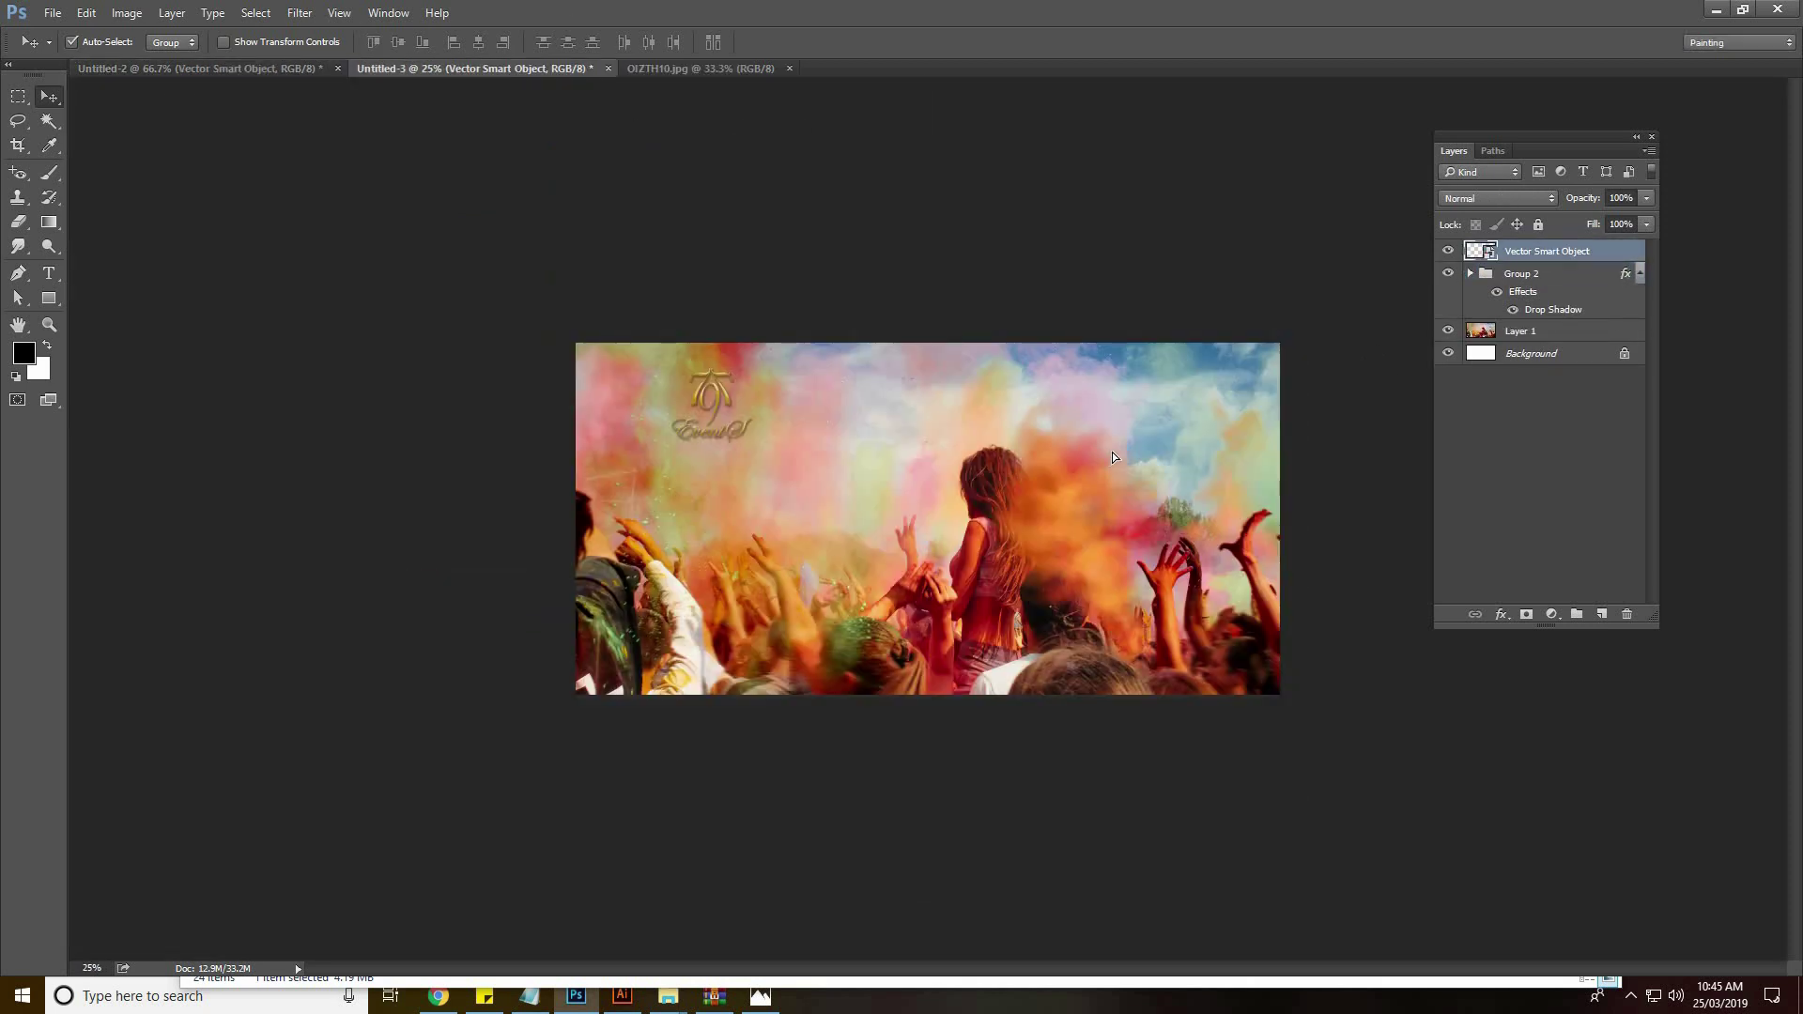
{"action": "left_click_drag", "start_coordinate": [725, 415], "coordinate": [734, 421]}
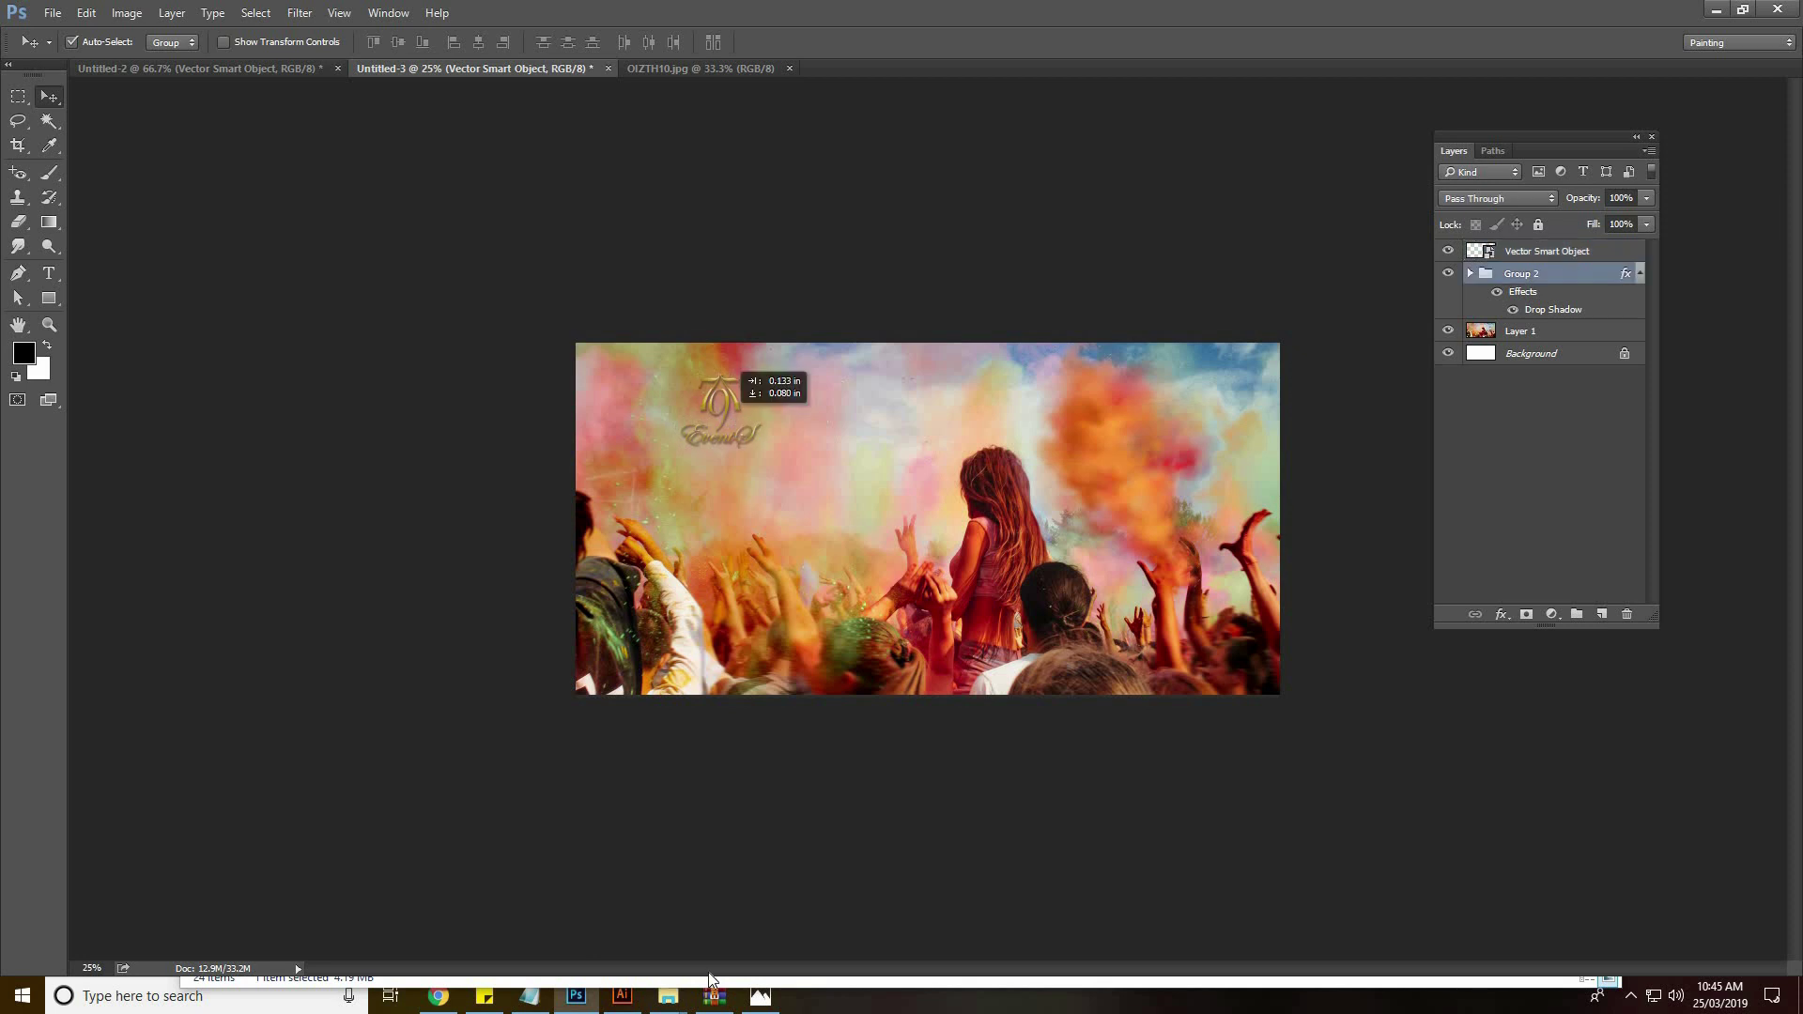
Copy the Balam and pichkari lines from the Notepad notes, then return to Photoshop
{"action": "left_click", "coordinate": [530, 996]}
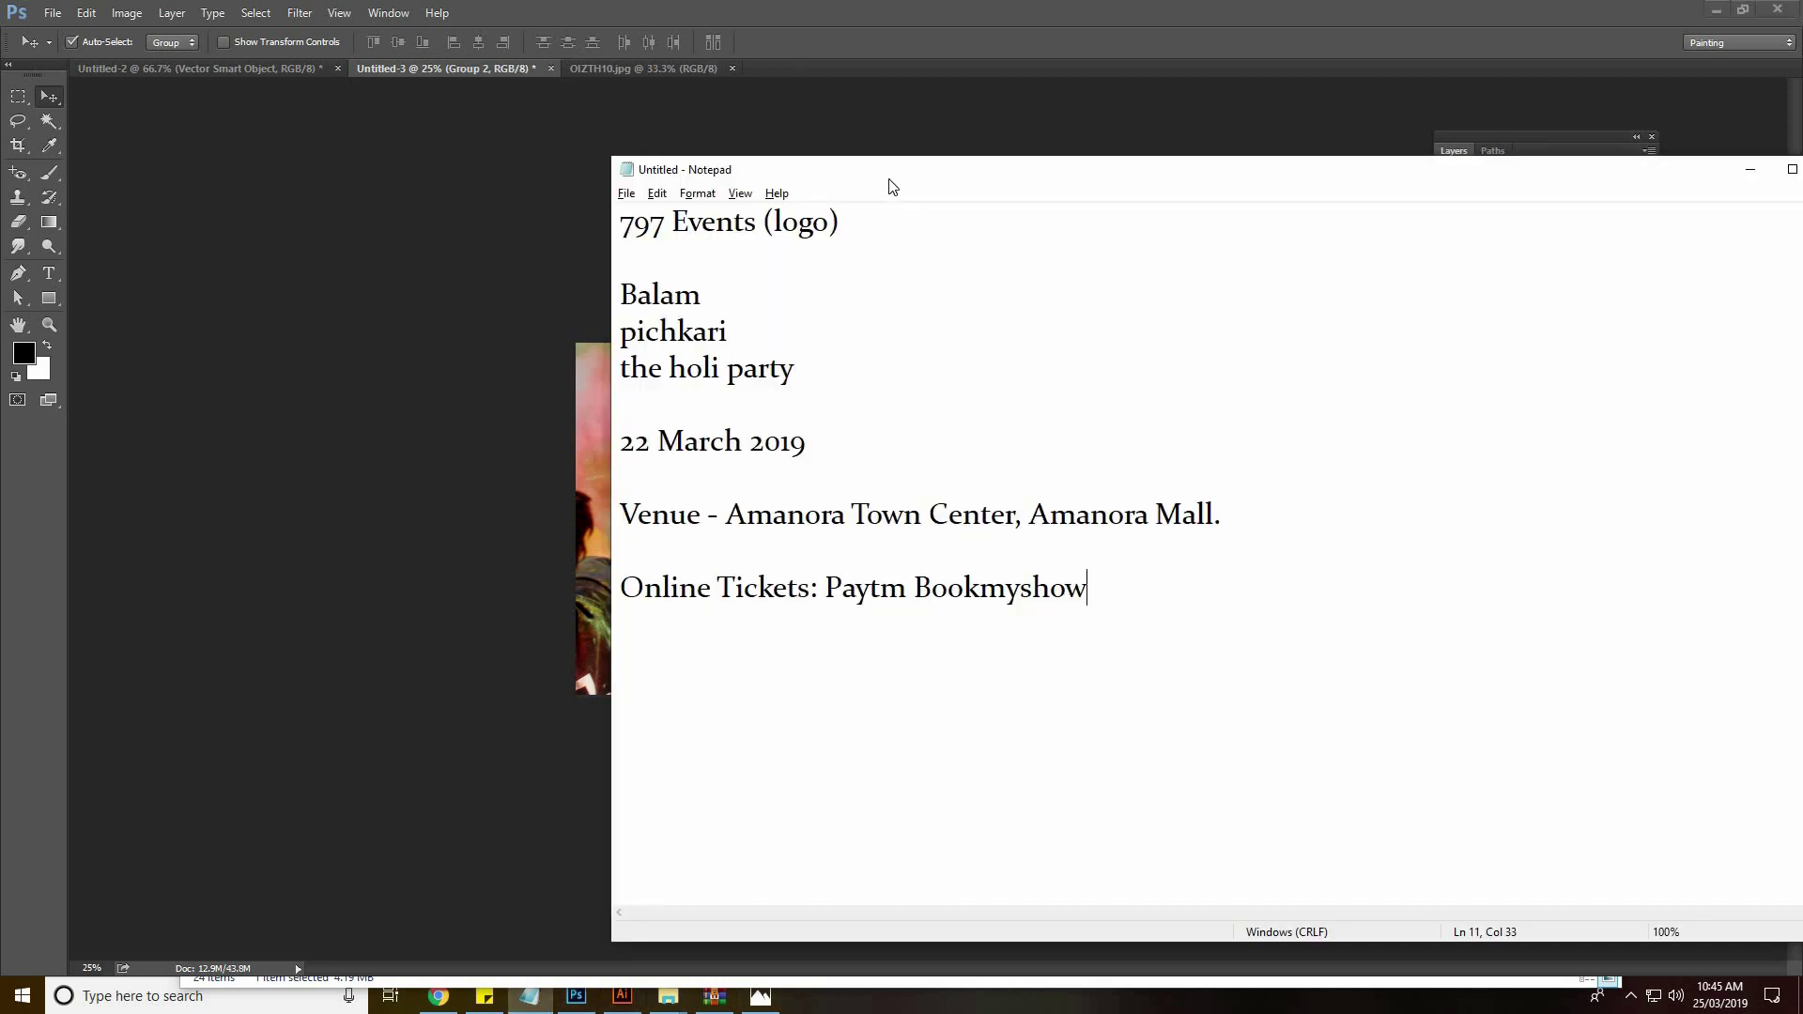
{"action": "left_click_drag", "start_coordinate": [900, 180], "coordinate": [1378, 129]}
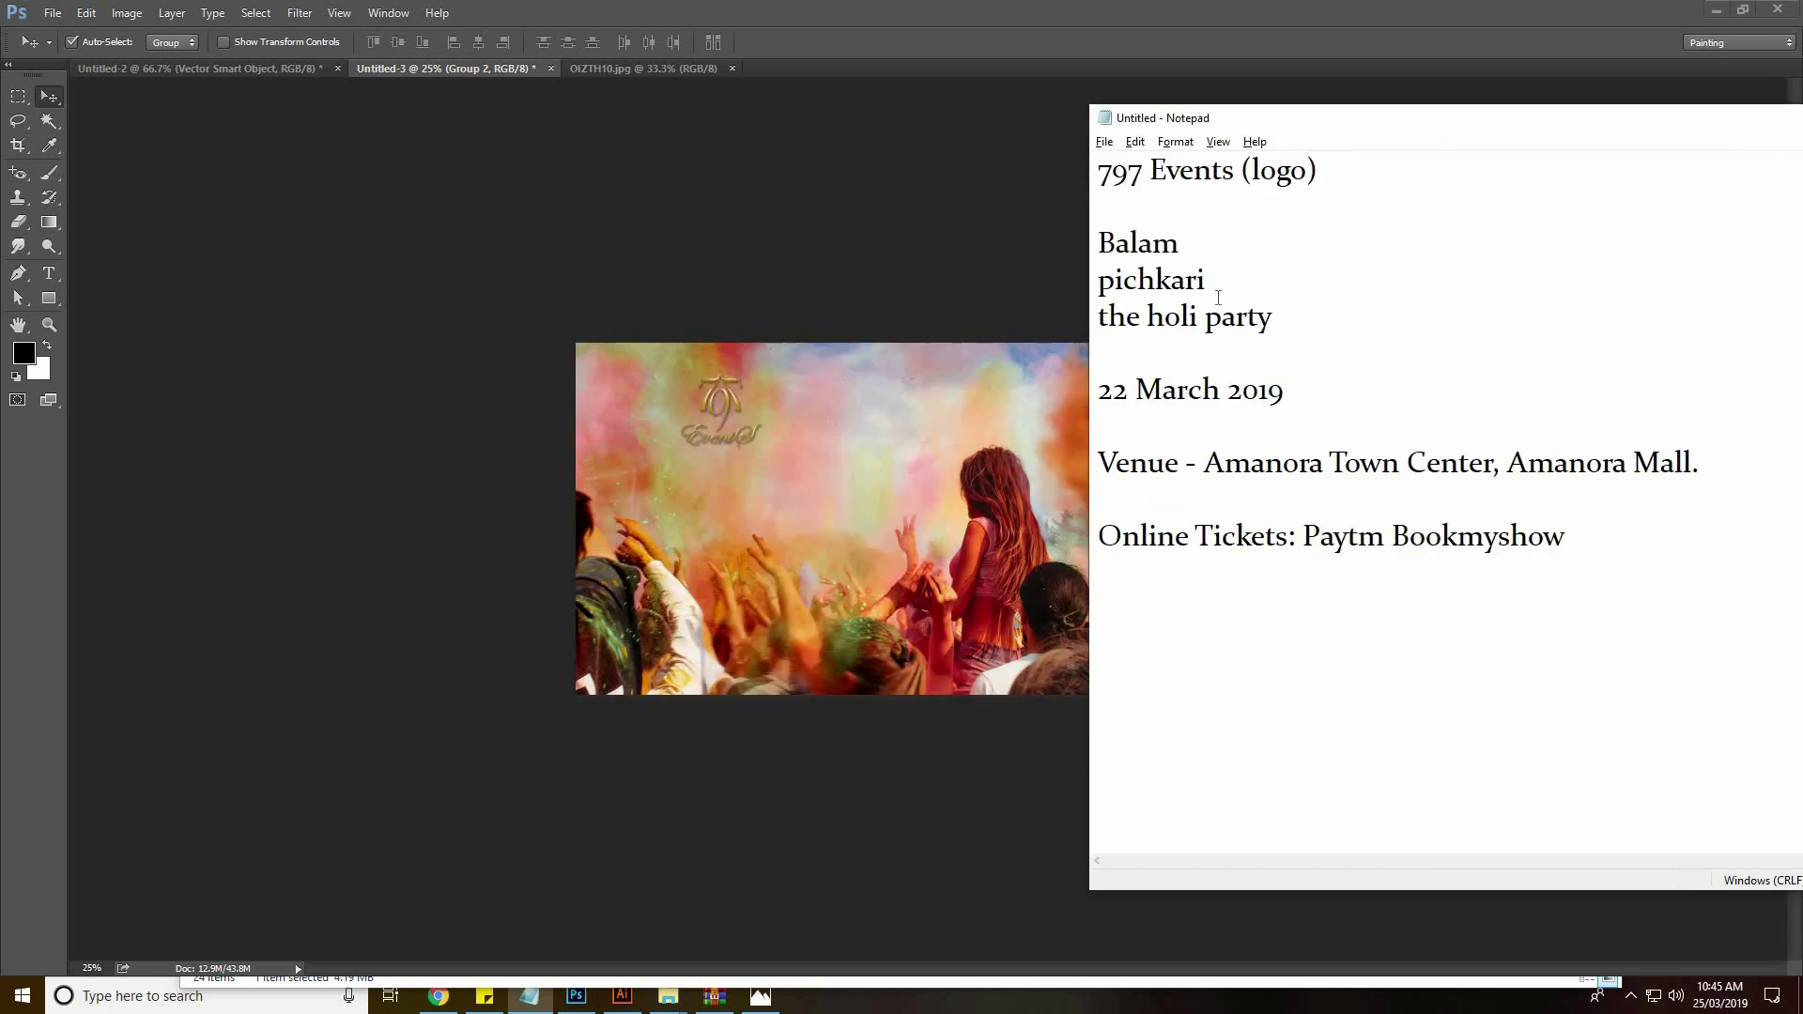
{"action": "left_click_drag", "start_coordinate": [1206, 279], "coordinate": [1087, 254]}
{"action": "key", "text": "ctrl+c"}
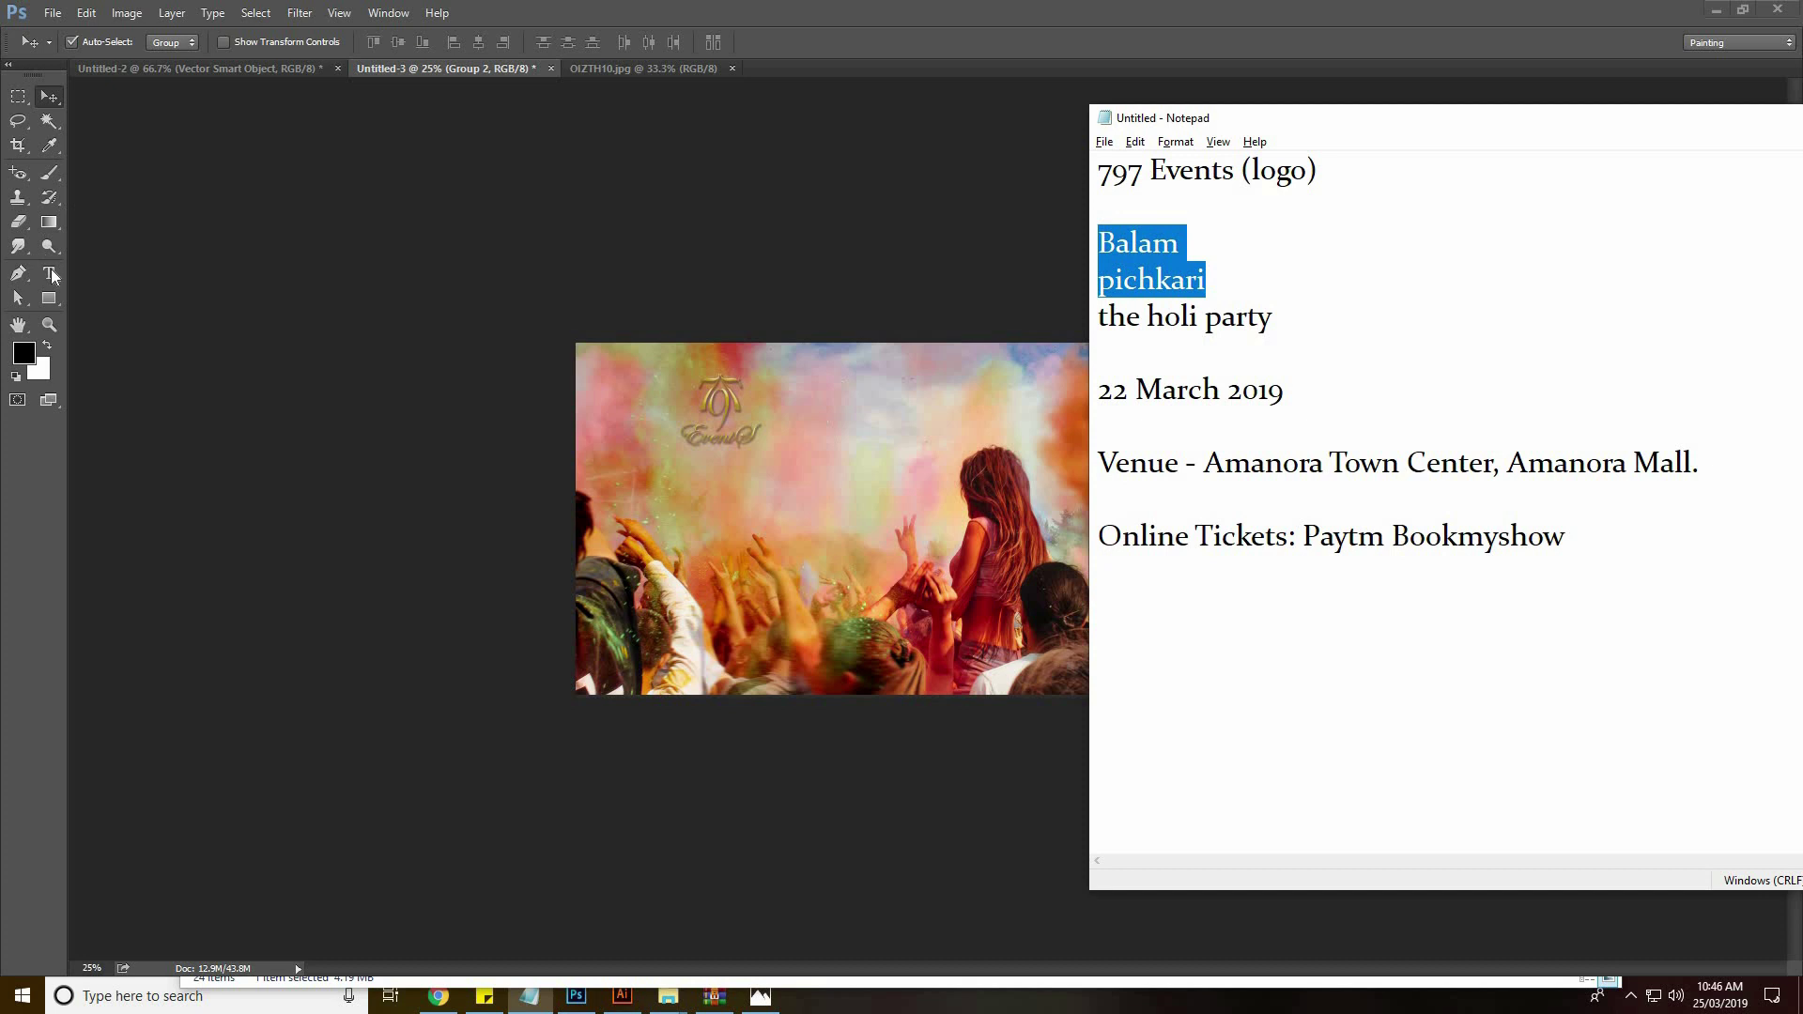
{"action": "left_click", "coordinate": [51, 275]}
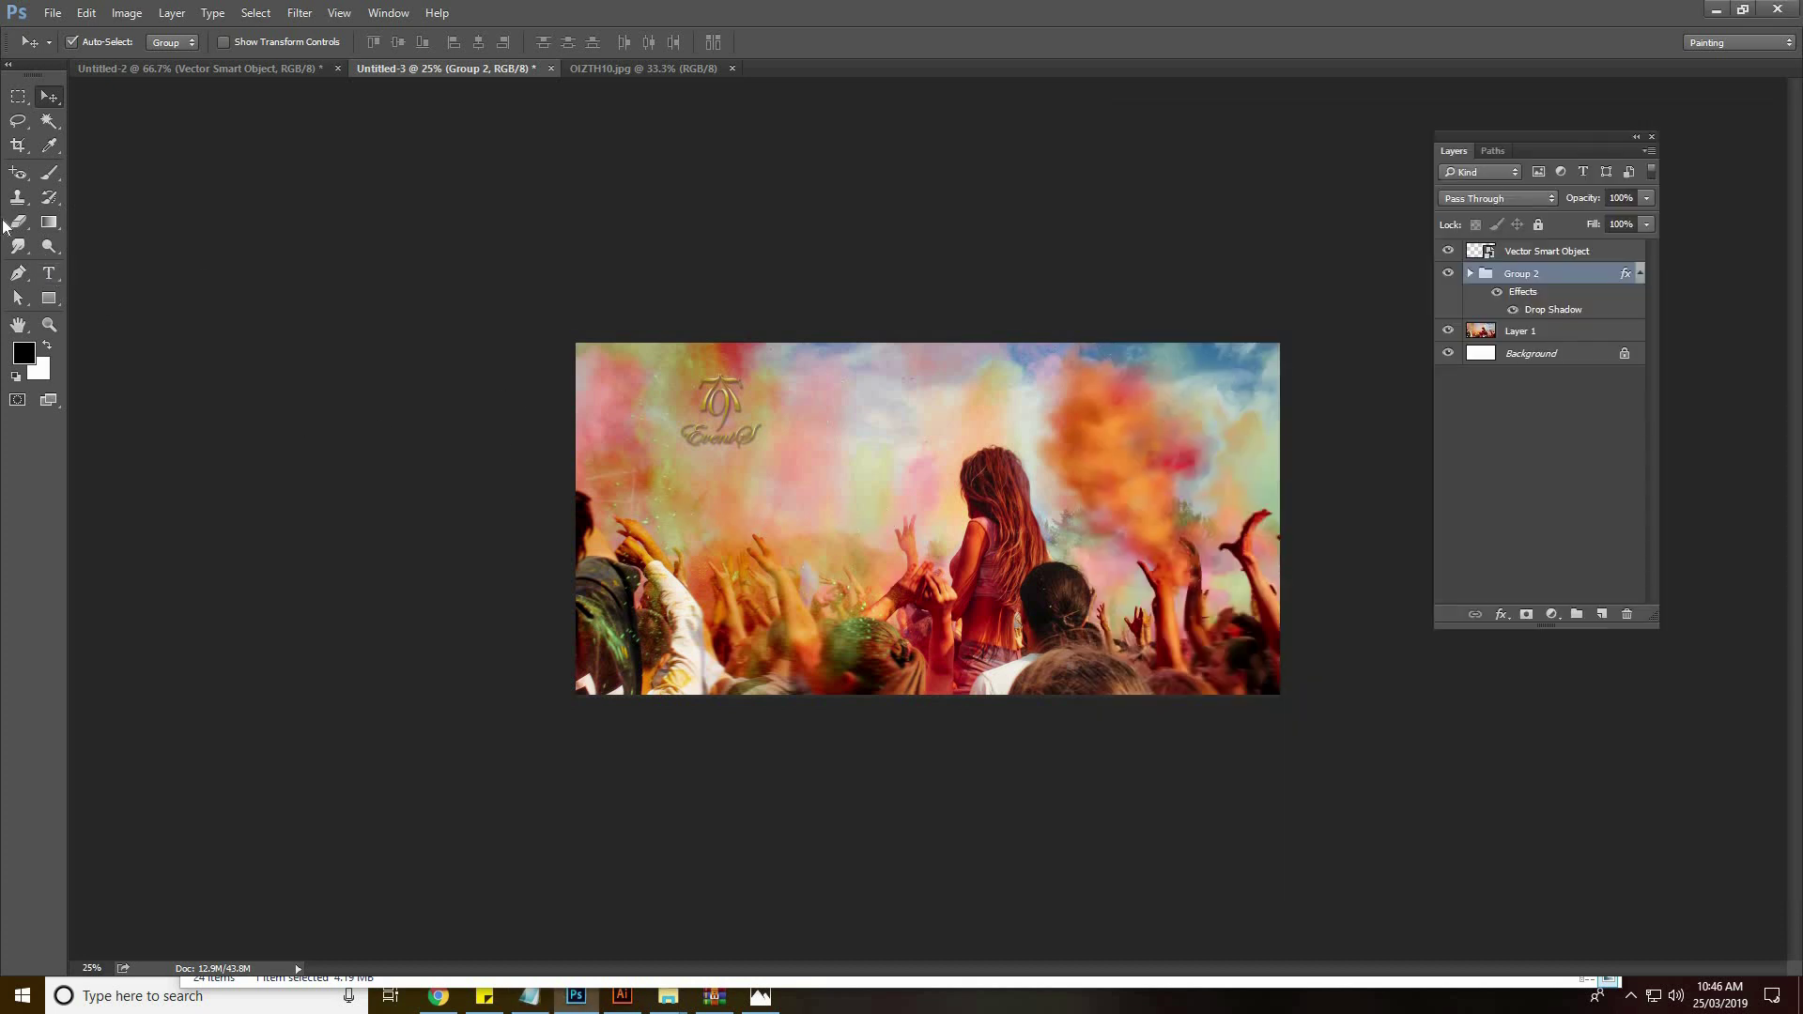
Paste the Balam pichkari text as a new title layer enlarged to 58.92 pt
{"action": "left_click", "coordinate": [50, 275]}
{"action": "left_click", "coordinate": [692, 494]}
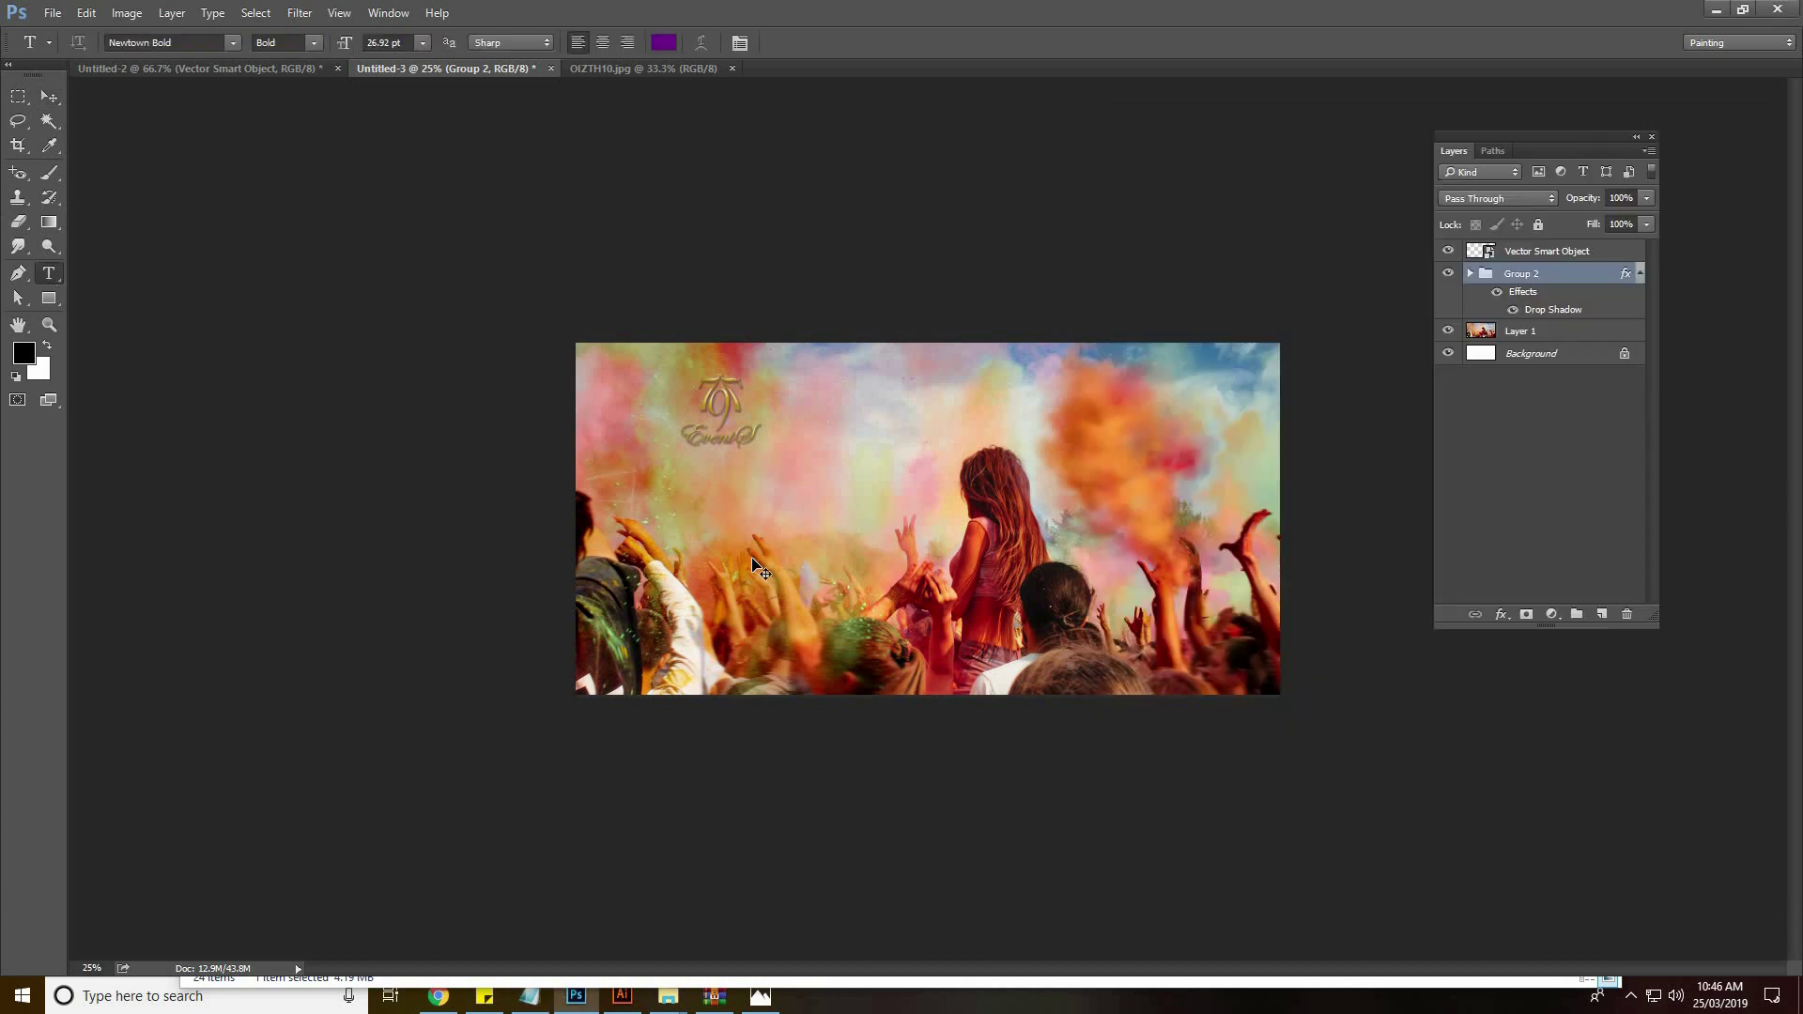
{"action": "key", "text": "ctrl+v"}
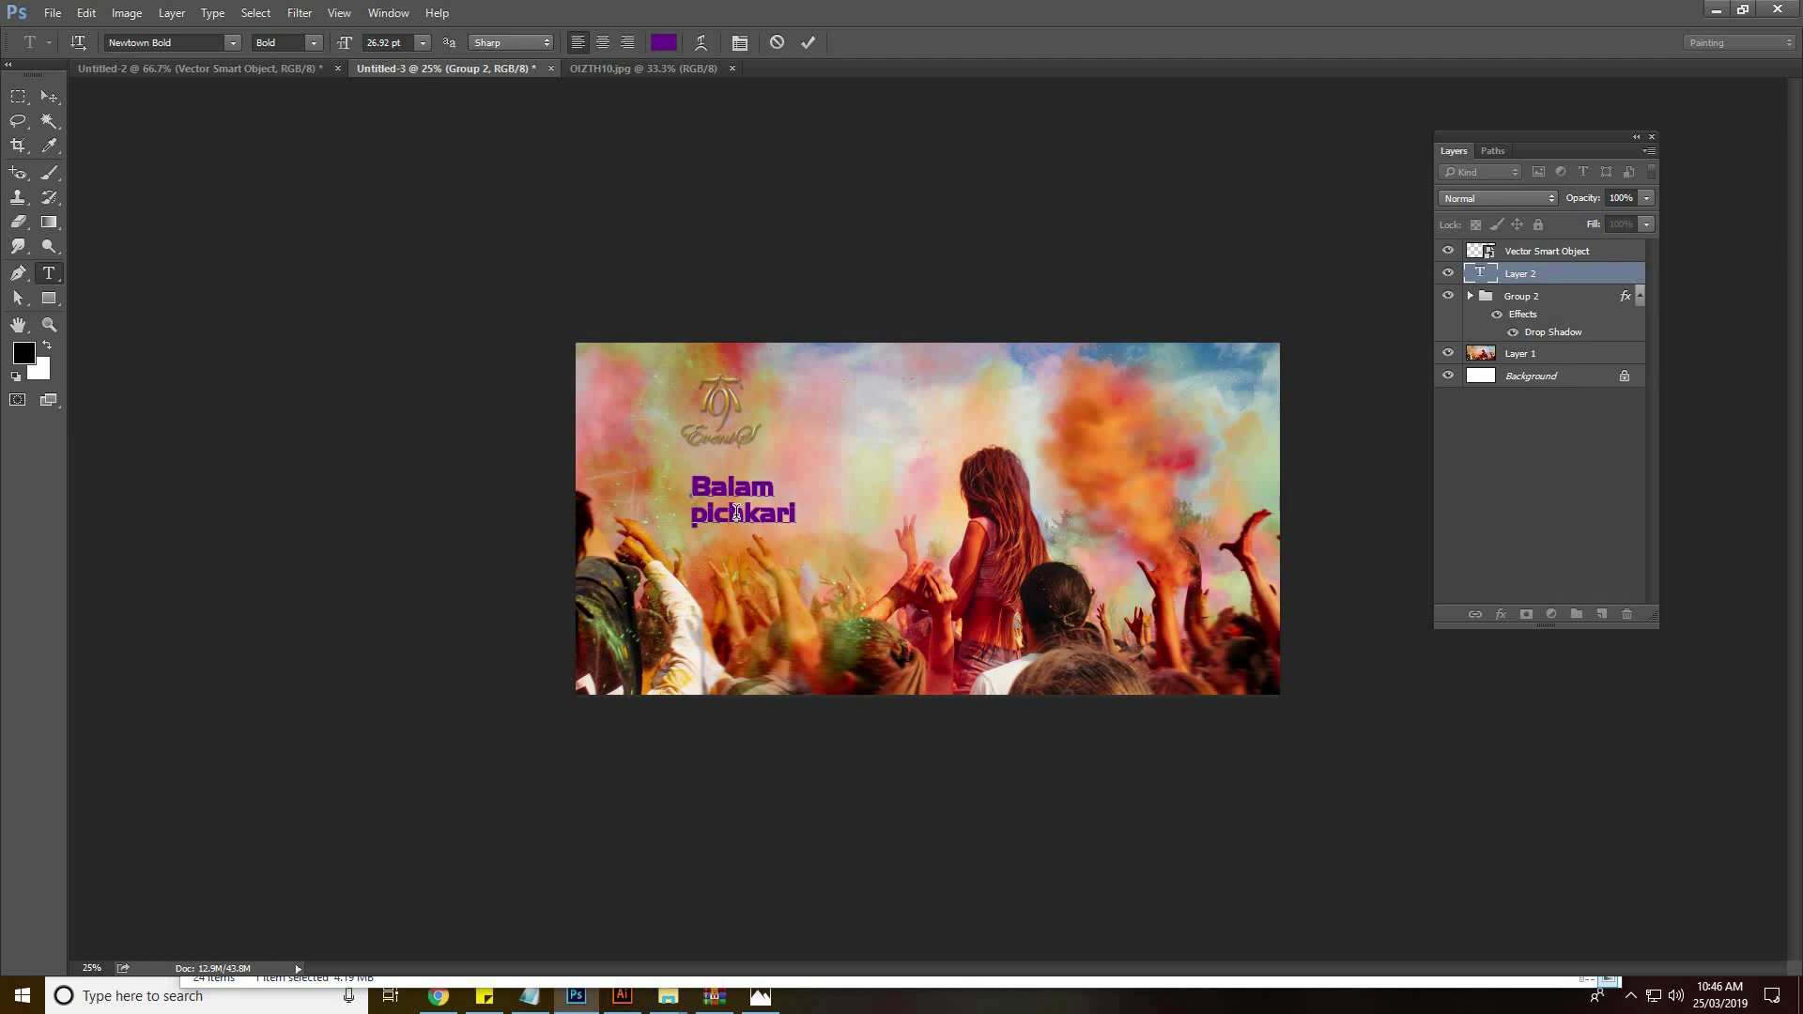
{"action": "double_click", "coordinate": [737, 513]}
{"action": "key", "text": "ctrl+a"}
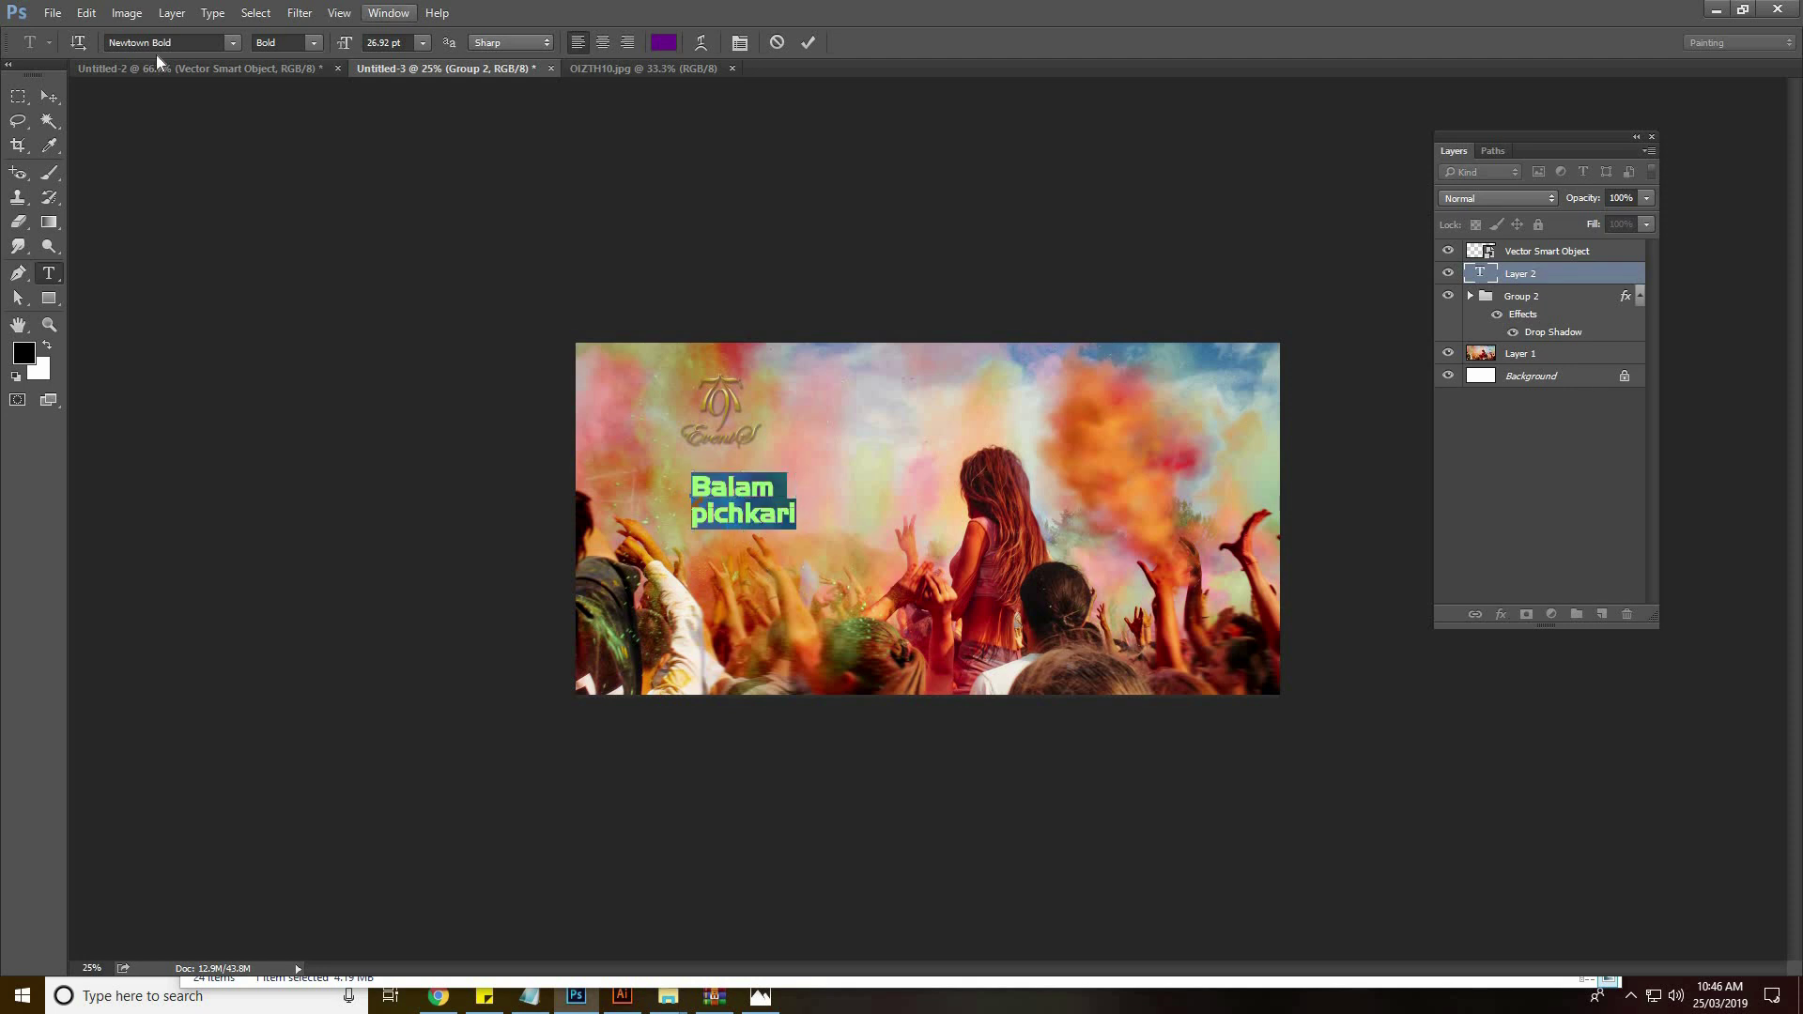
{"action": "left_click", "coordinate": [122, 42]}
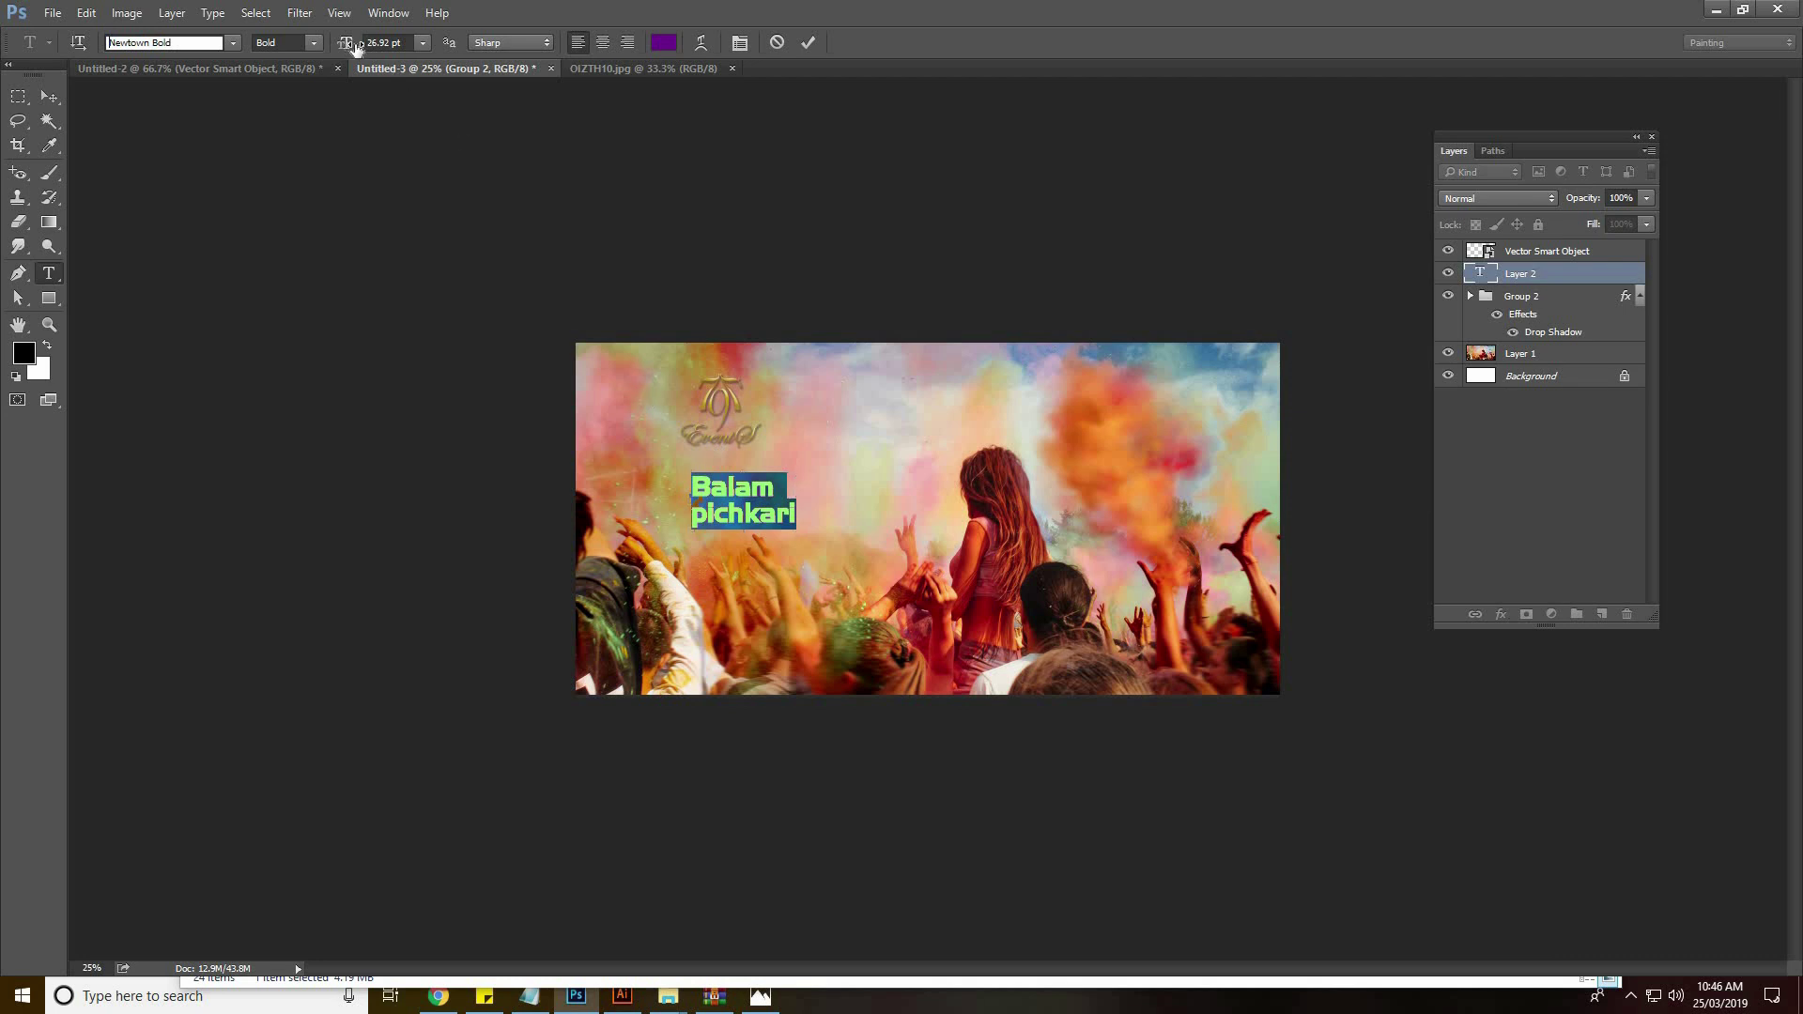
{"action": "left_click_drag", "start_coordinate": [355, 47], "coordinate": [385, 47]}
{"action": "left_click", "coordinate": [48, 98]}
{"action": "left_click_drag", "start_coordinate": [772, 493], "coordinate": [759, 499]}
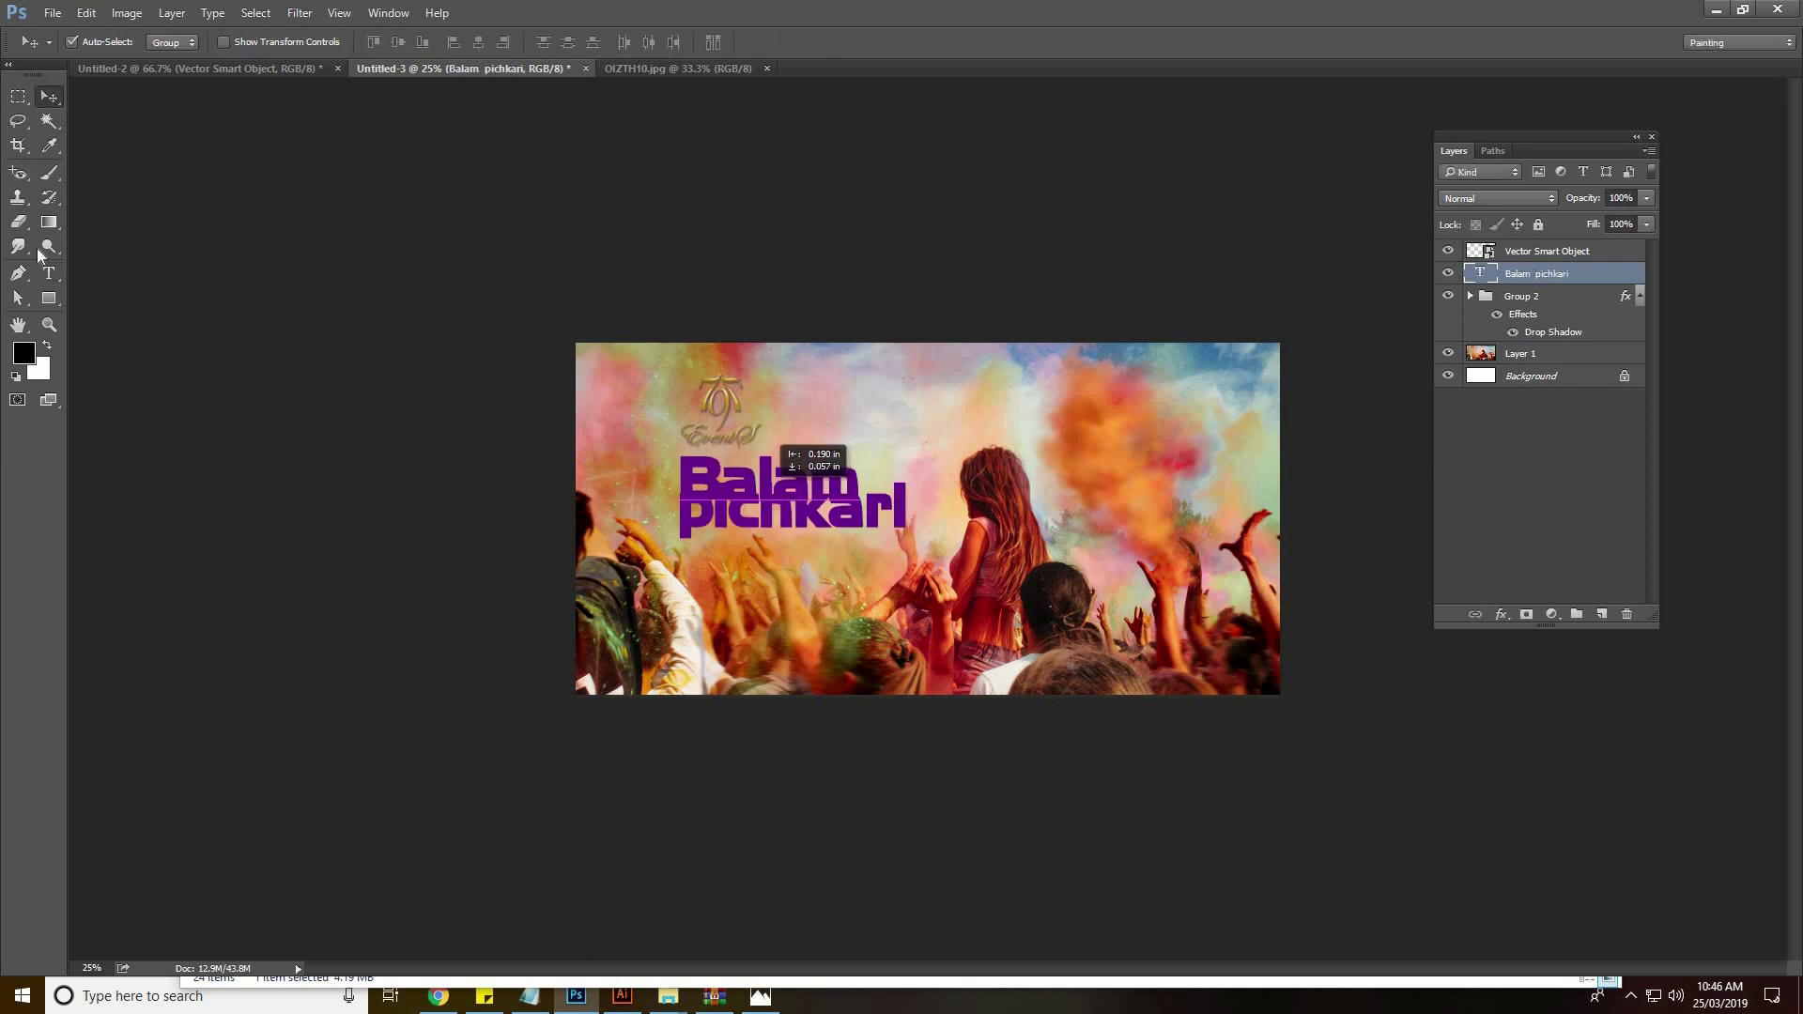
Set the title leading to Auto, capitalise Pichkari's P, and stack the lines closely
{"action": "left_click", "coordinate": [49, 274]}
{"action": "double_click", "coordinate": [792, 489]}
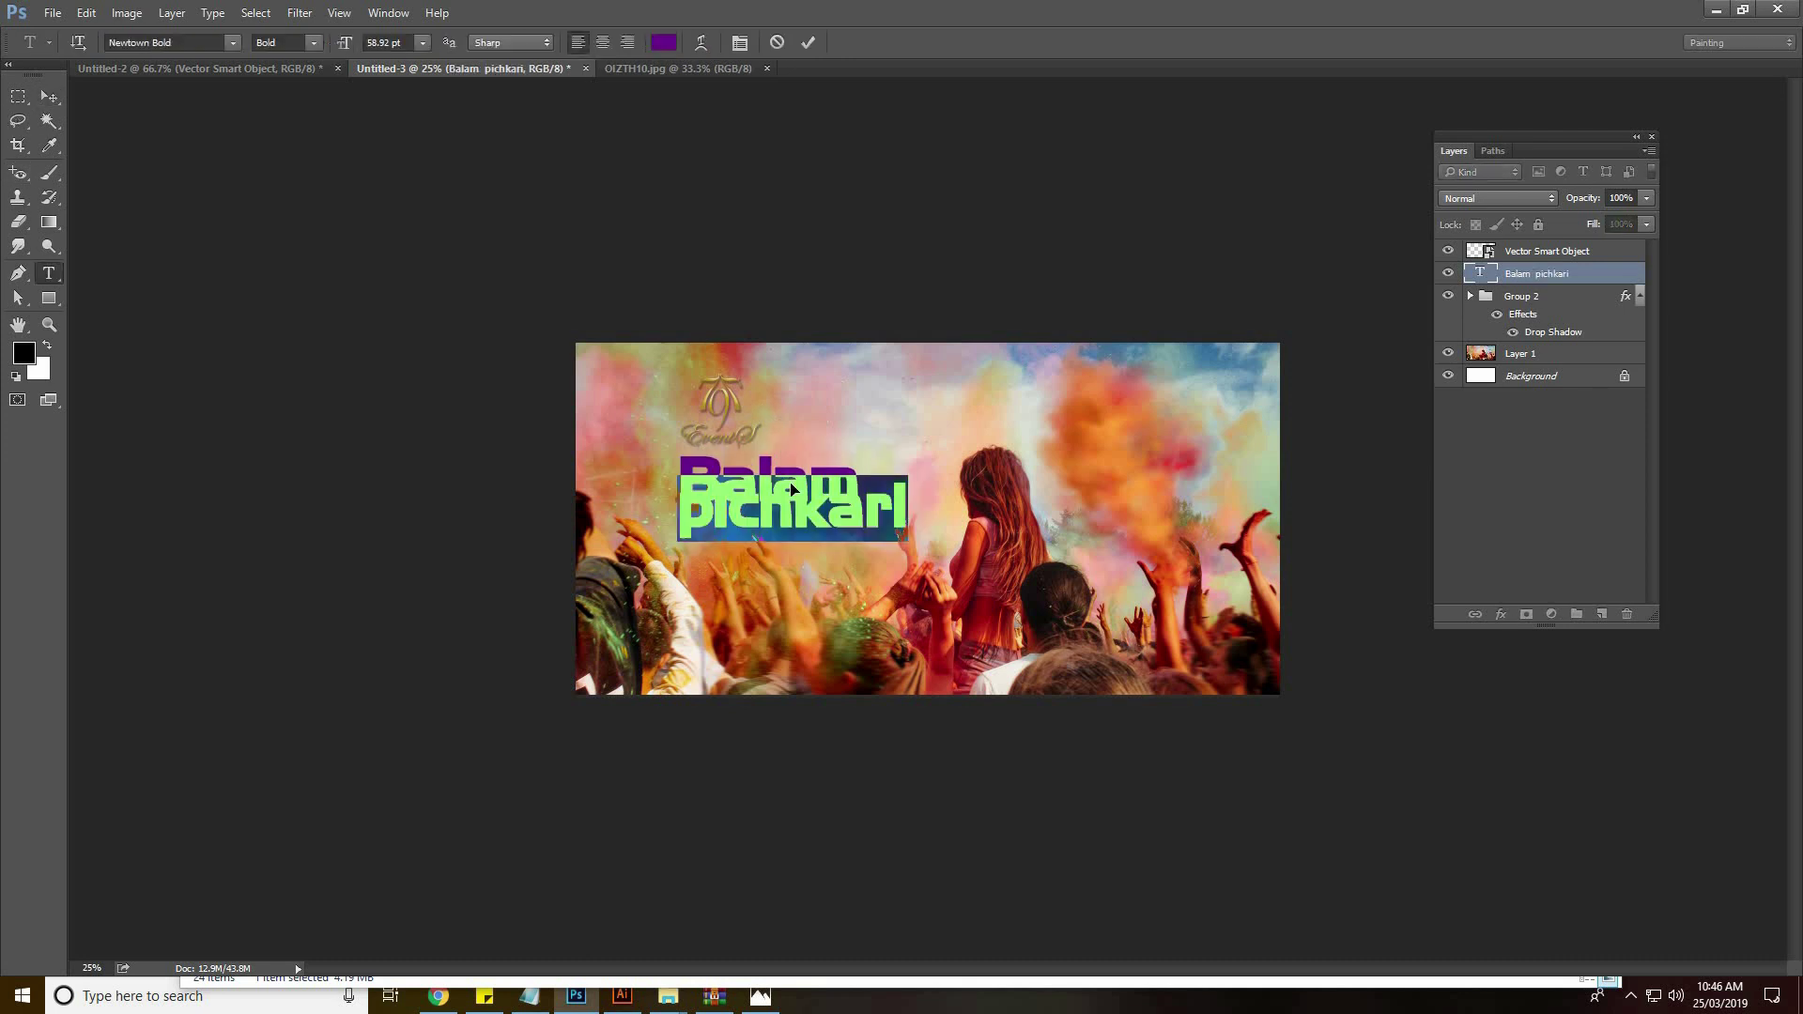
{"action": "key", "text": "ctrl+a"}
{"action": "left_click", "coordinate": [742, 44]}
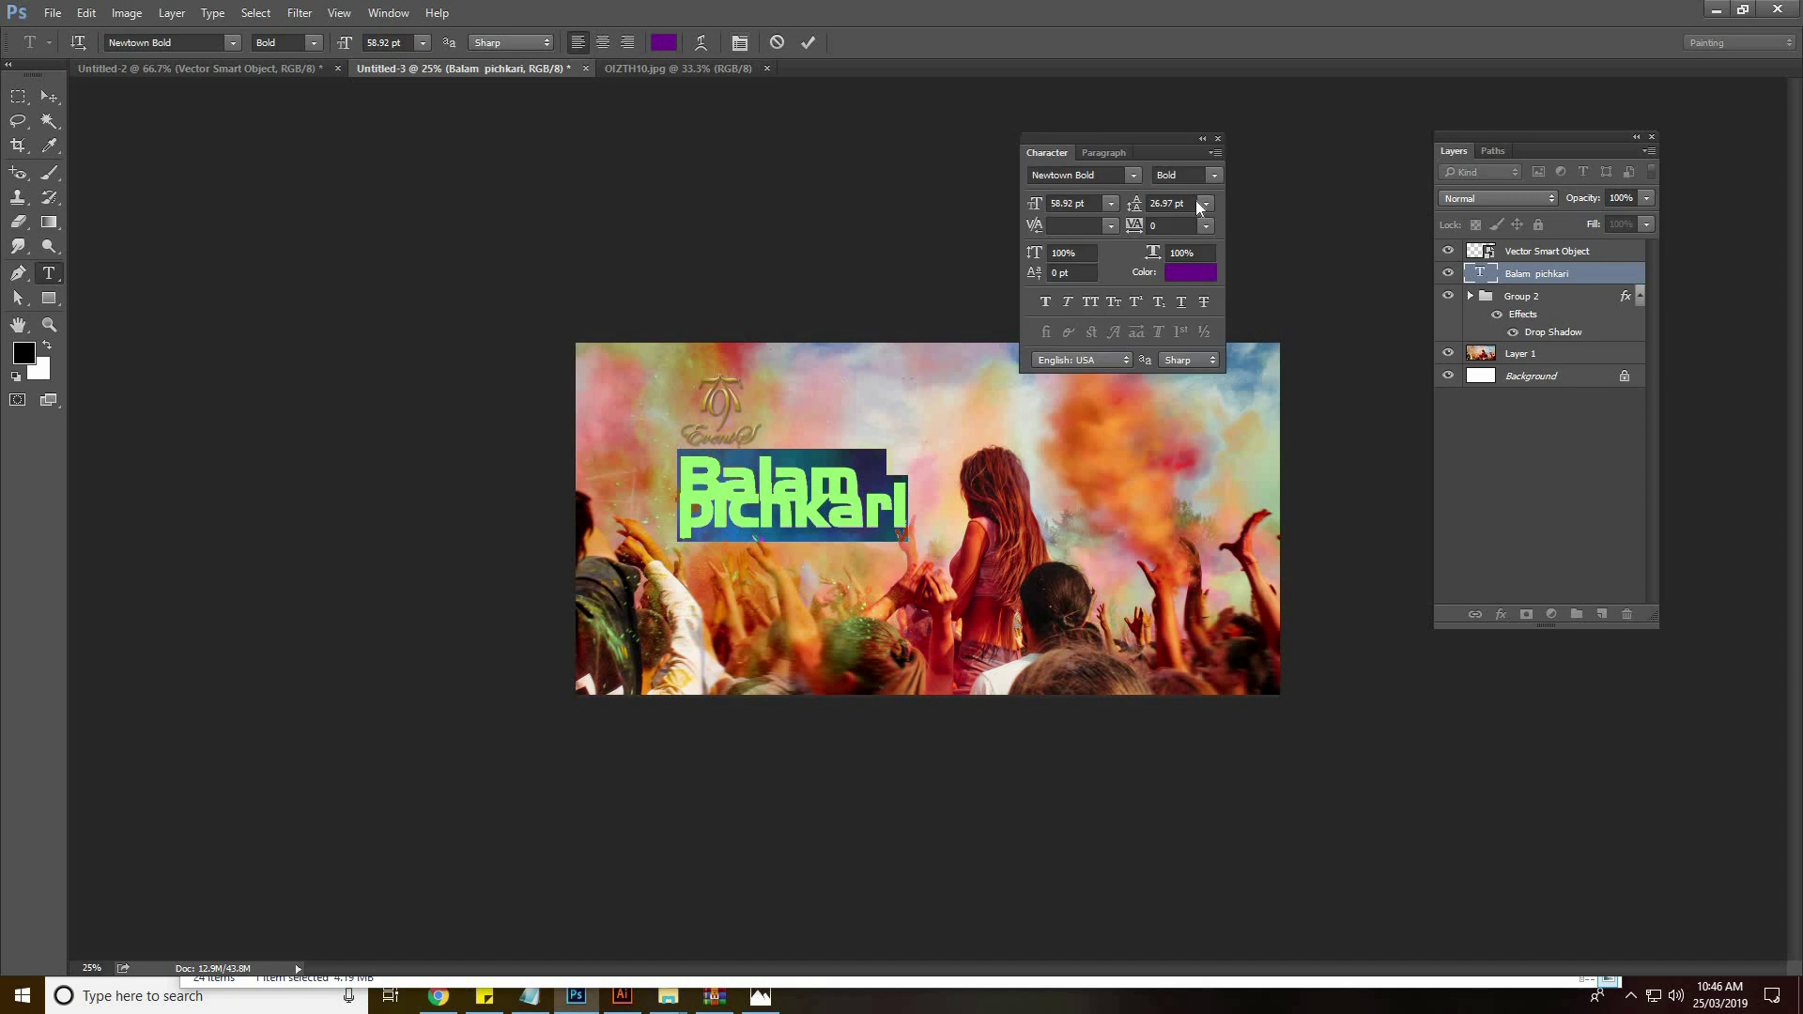
{"action": "left_click", "coordinate": [1205, 205]}
{"action": "left_click", "coordinate": [1186, 226]}
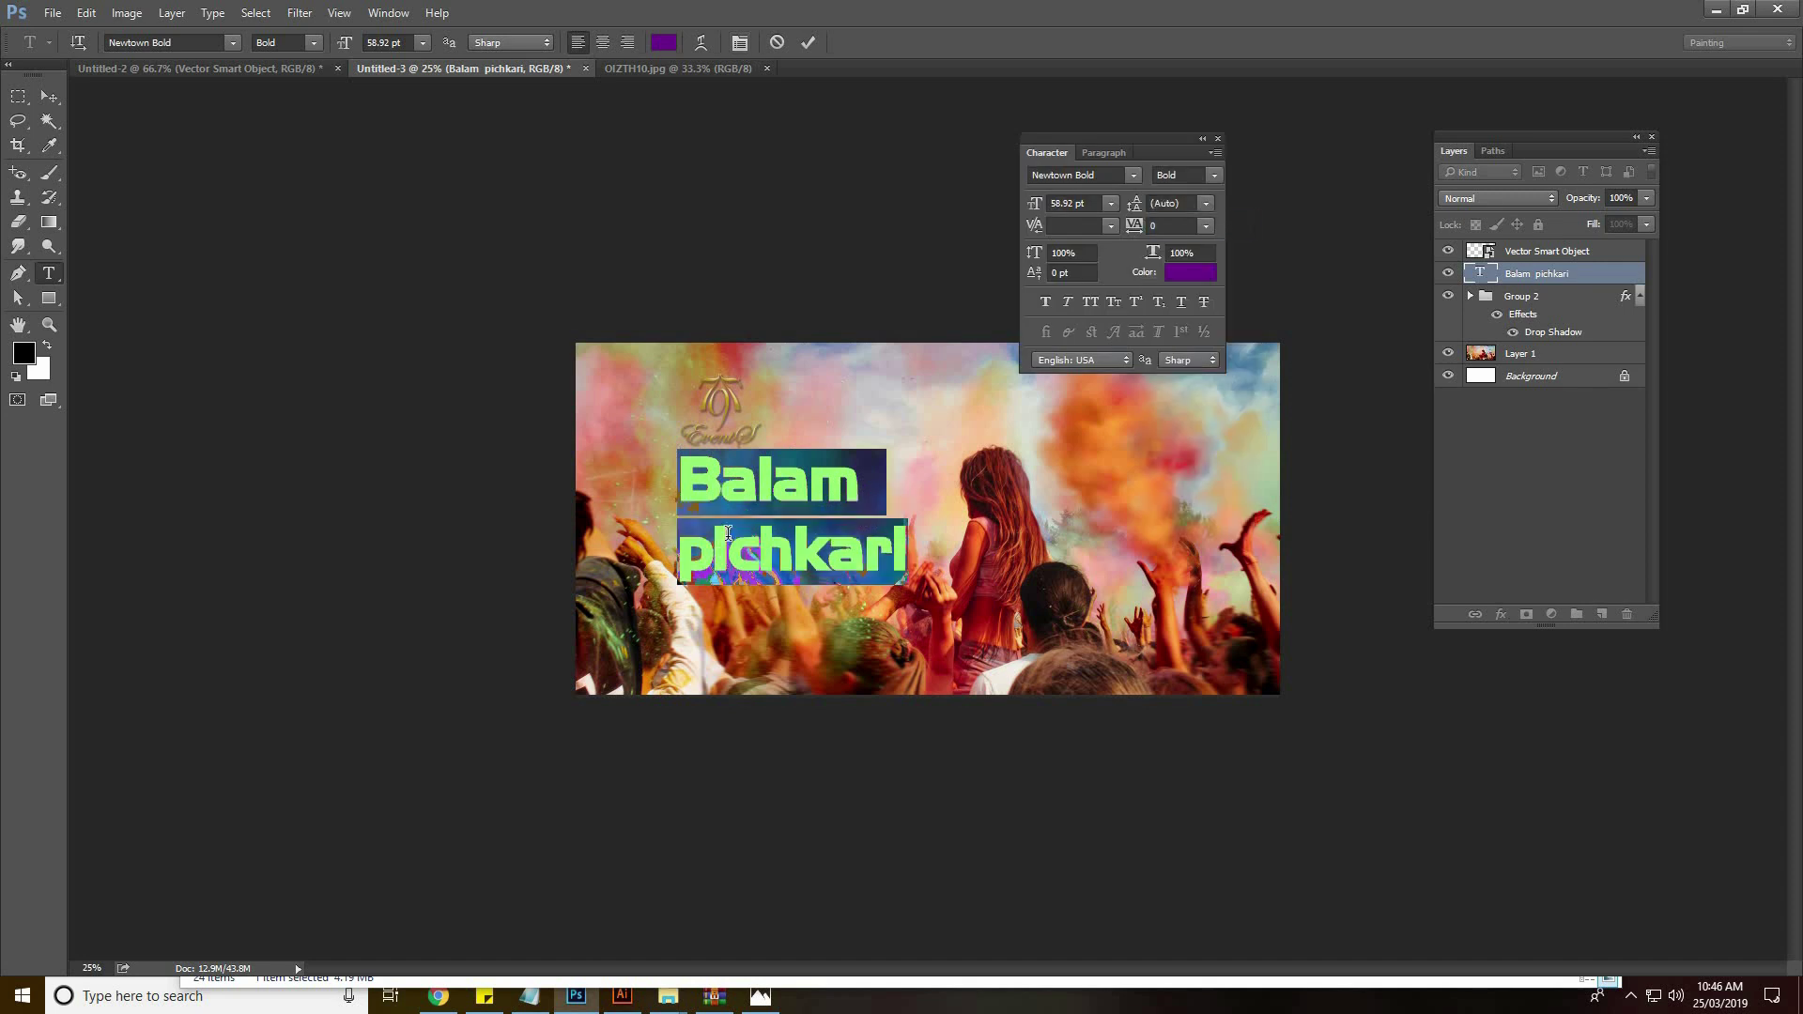
{"action": "left_click", "coordinate": [690, 542]}
{"action": "key", "text": "shift+Right"}
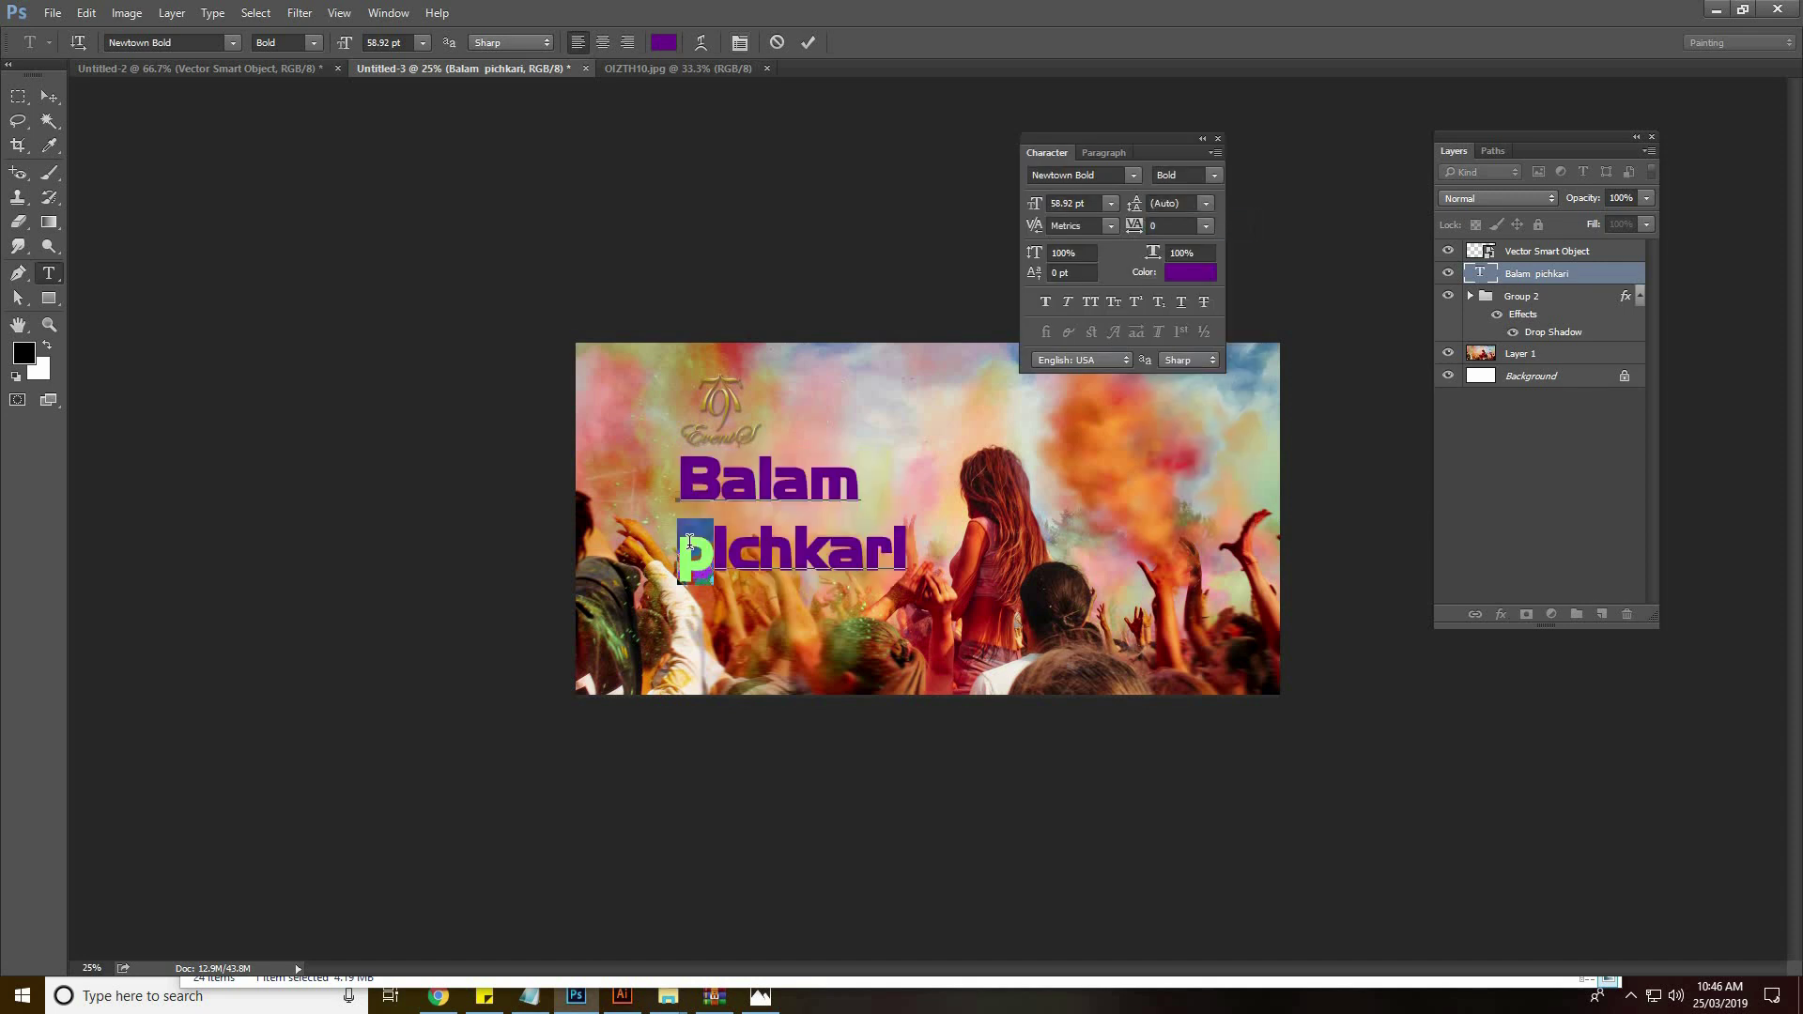
{"action": "type", "text": "P"}
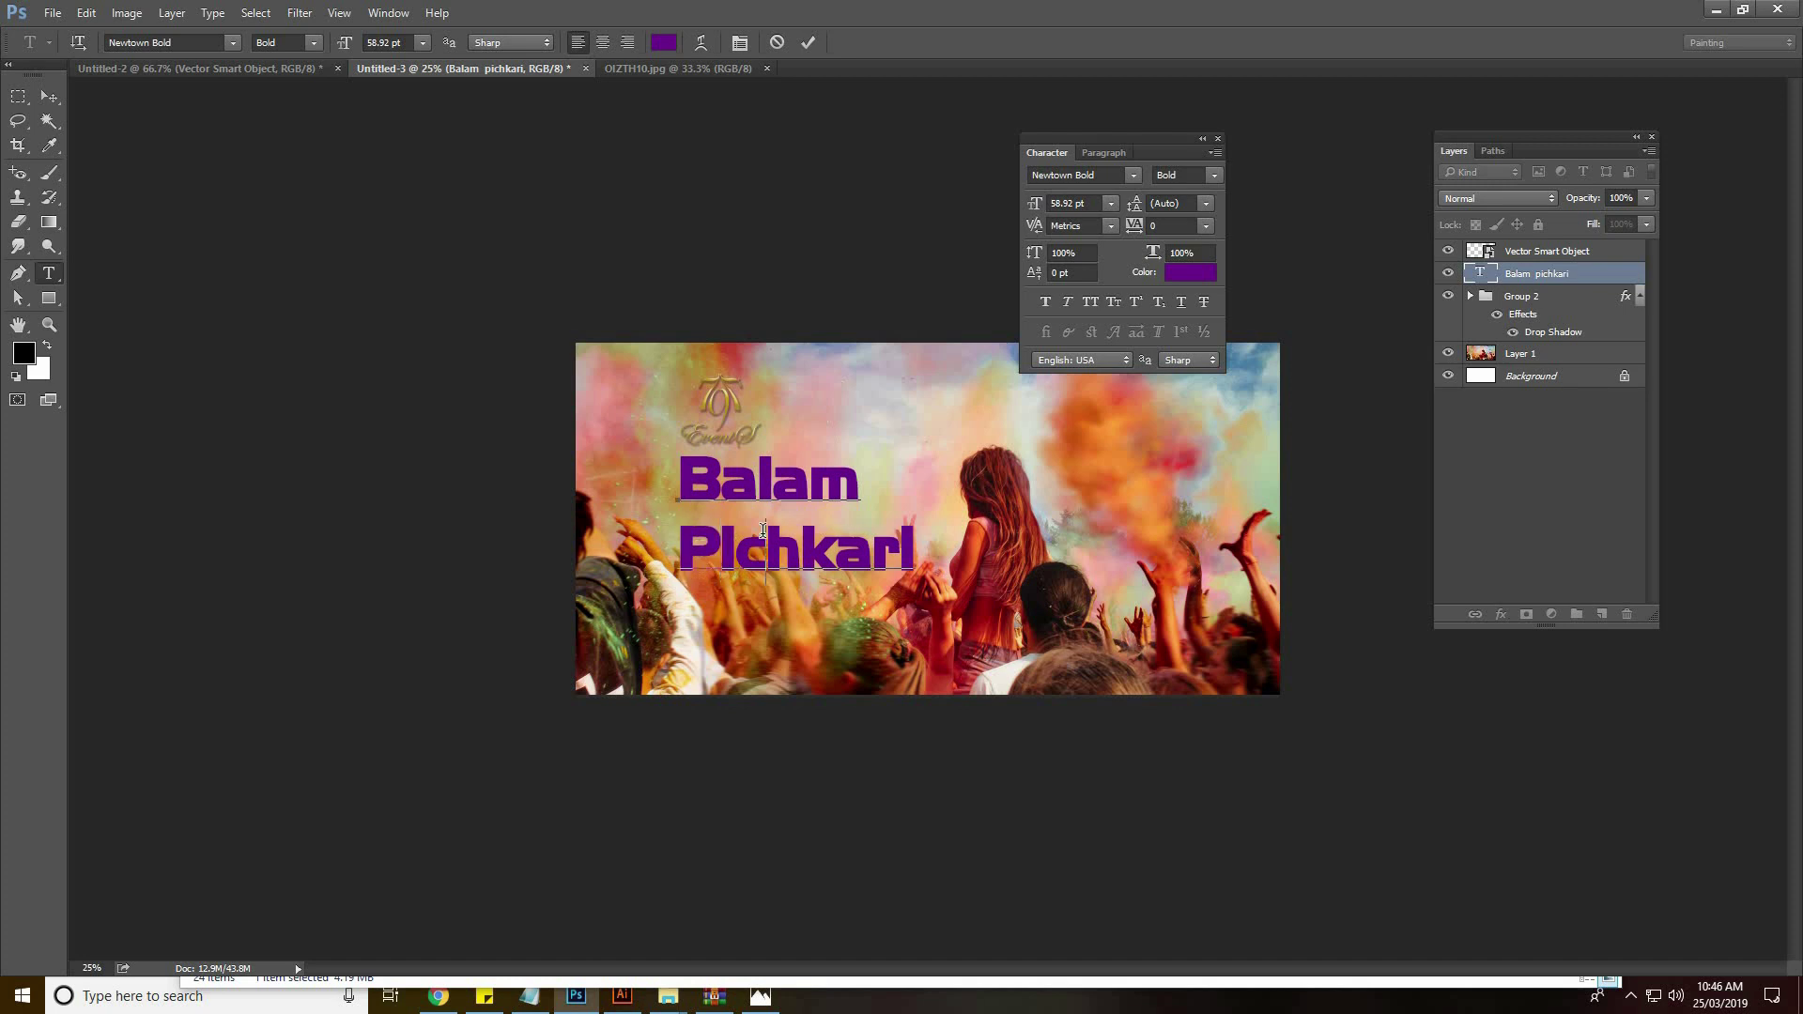
{"action": "double_click", "coordinate": [762, 531]}
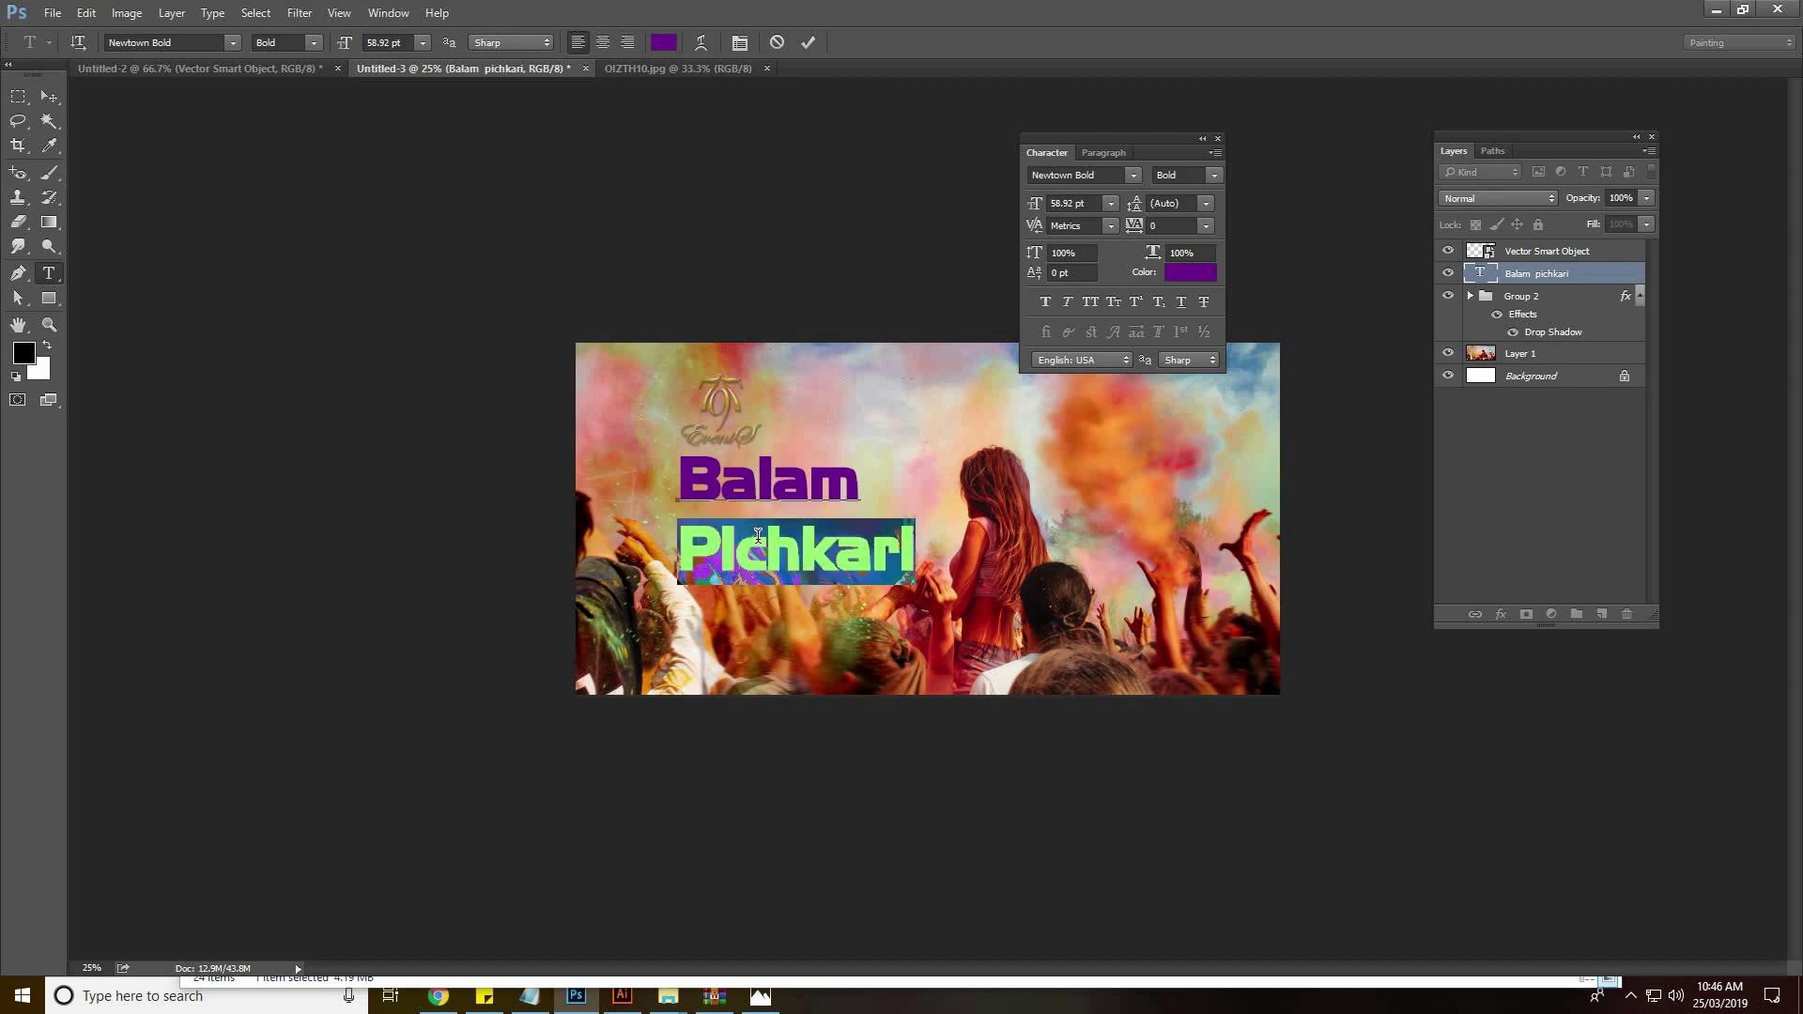
{"action": "key", "text": "alt+Up"}
{"action": "key", "text": "alt+Up"}
{"action": "key", "text": "alt+Up"}
{"action": "key", "text": "alt+Up"}
{"action": "key", "text": "alt+Up"}
{"action": "key", "text": "alt+Down"}
{"action": "key", "text": "alt+Down"}
{"action": "key", "text": "alt+Down"}
{"action": "key", "text": "alt+Down"}
{"action": "key", "text": "alt+Down"}
{"action": "key", "text": "alt+Down"}
{"action": "key", "text": "alt+Down"}
{"action": "key", "text": "alt+Down"}
{"action": "key", "text": "alt+Down"}
{"action": "key", "text": "alt+Down"}
{"action": "key", "text": "alt+Down"}
{"action": "key", "text": "alt+Down"}
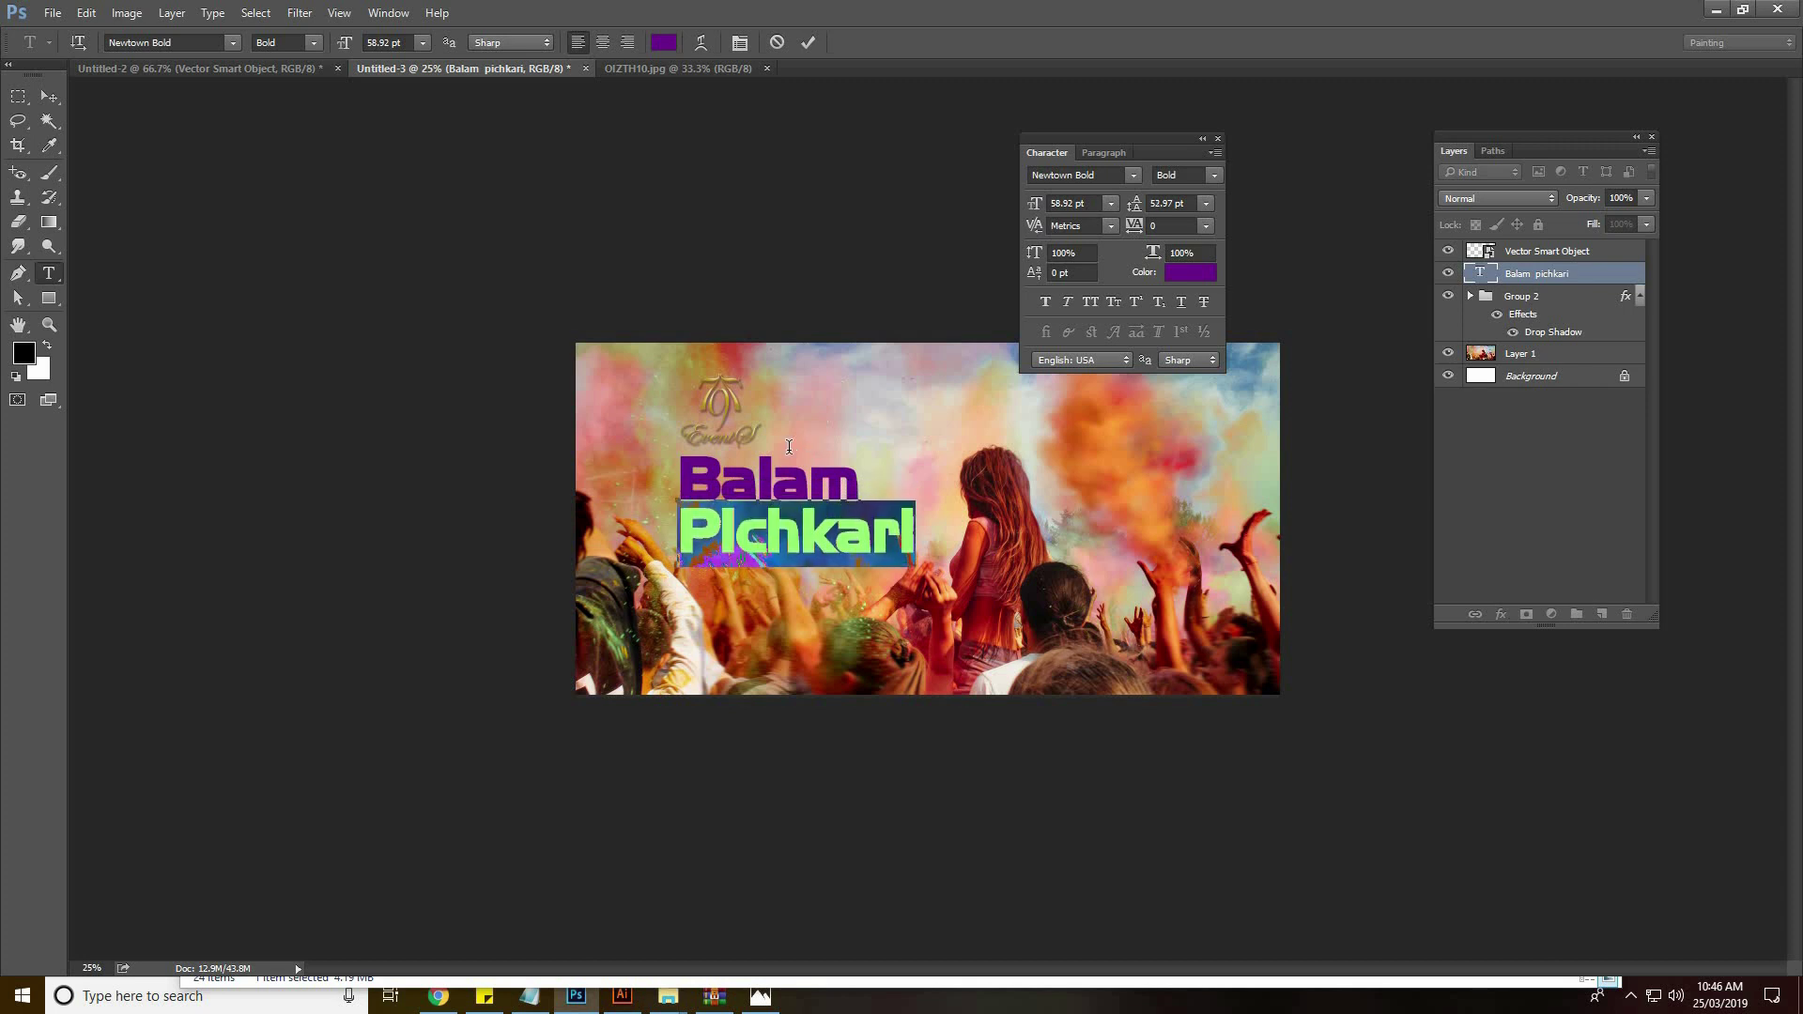
Switch both title lines to All Caps and commit the text
{"action": "double_click", "coordinate": [776, 477]}
{"action": "key", "text": "ctrl+a"}
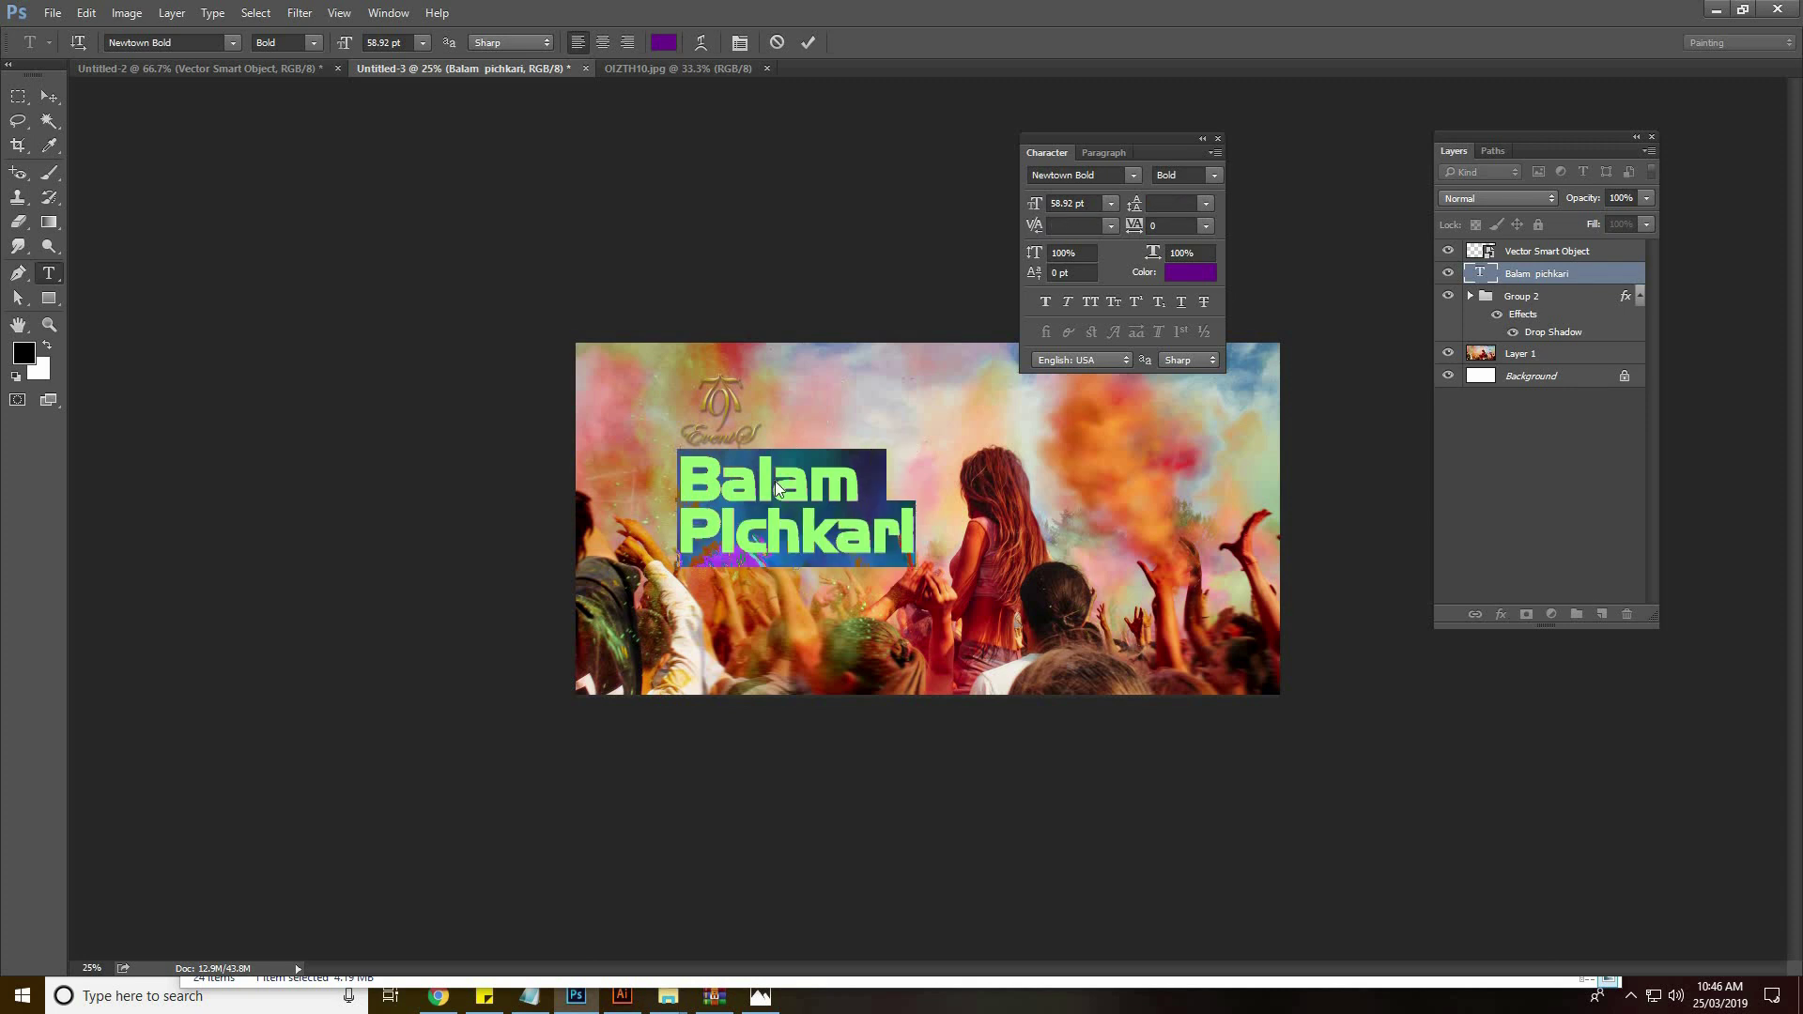
{"action": "key", "text": "ctrl+shift+k"}
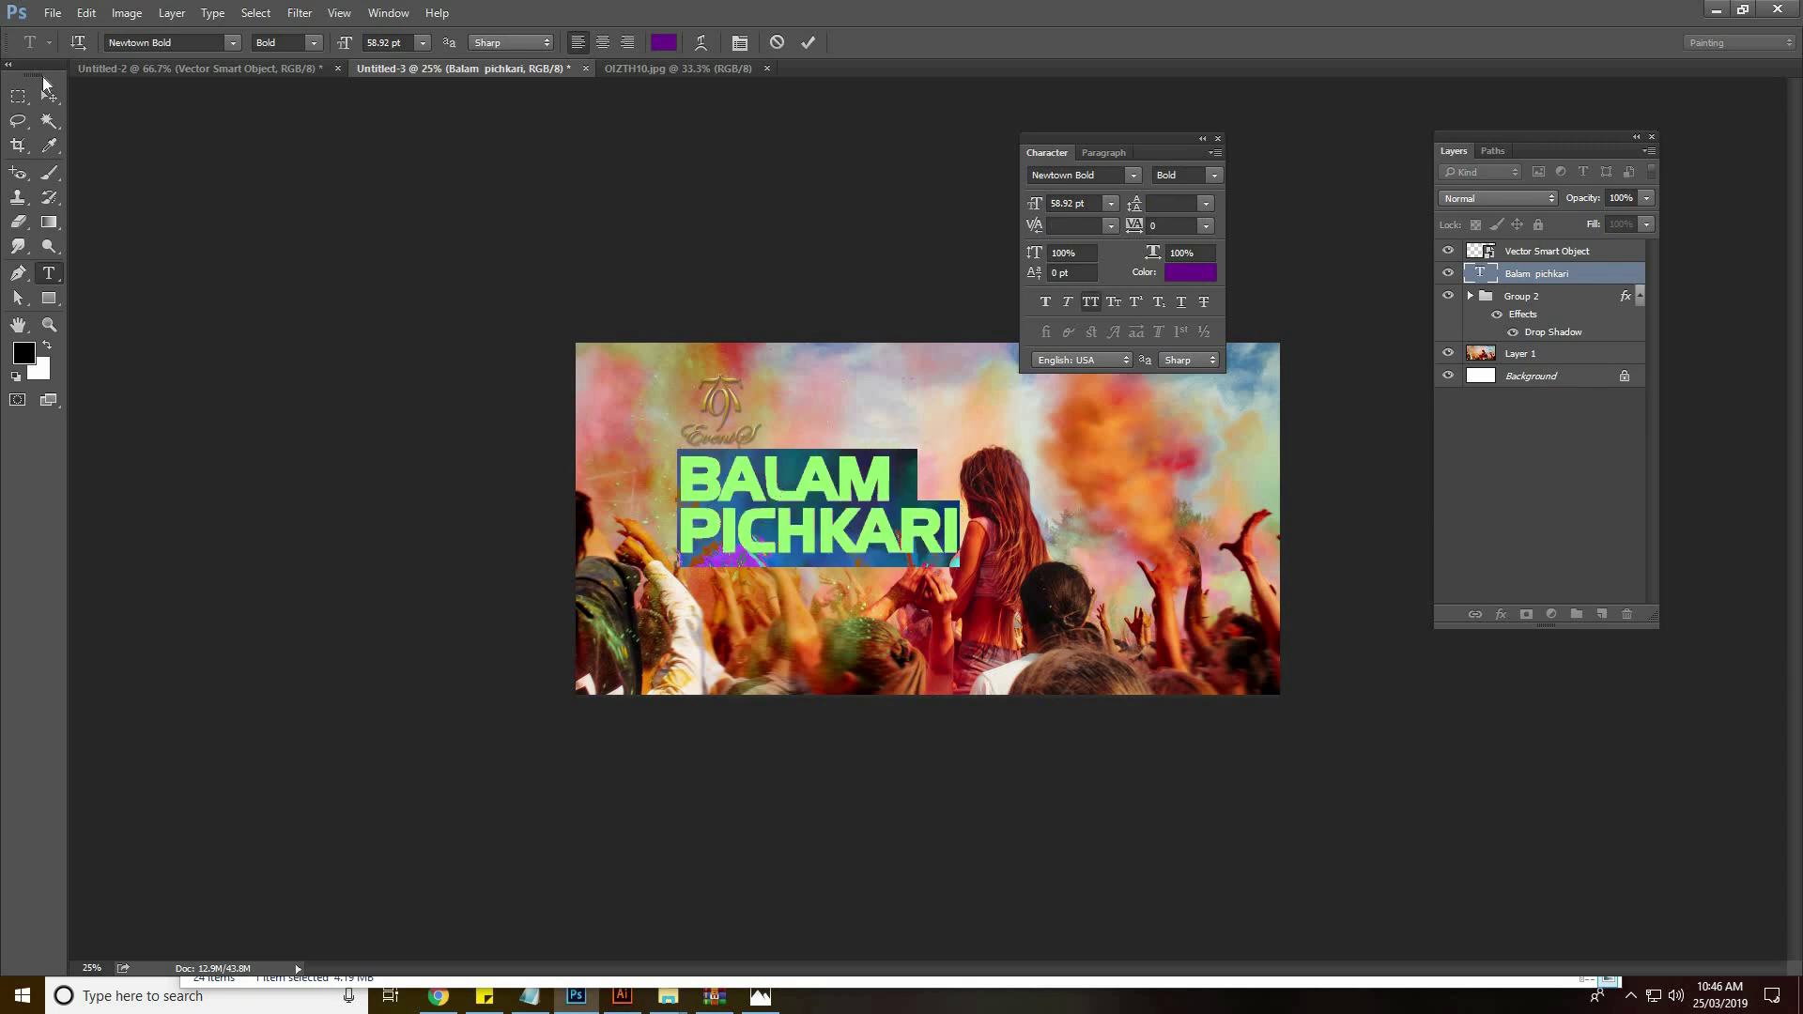
{"action": "key", "text": "ctrl+Return"}
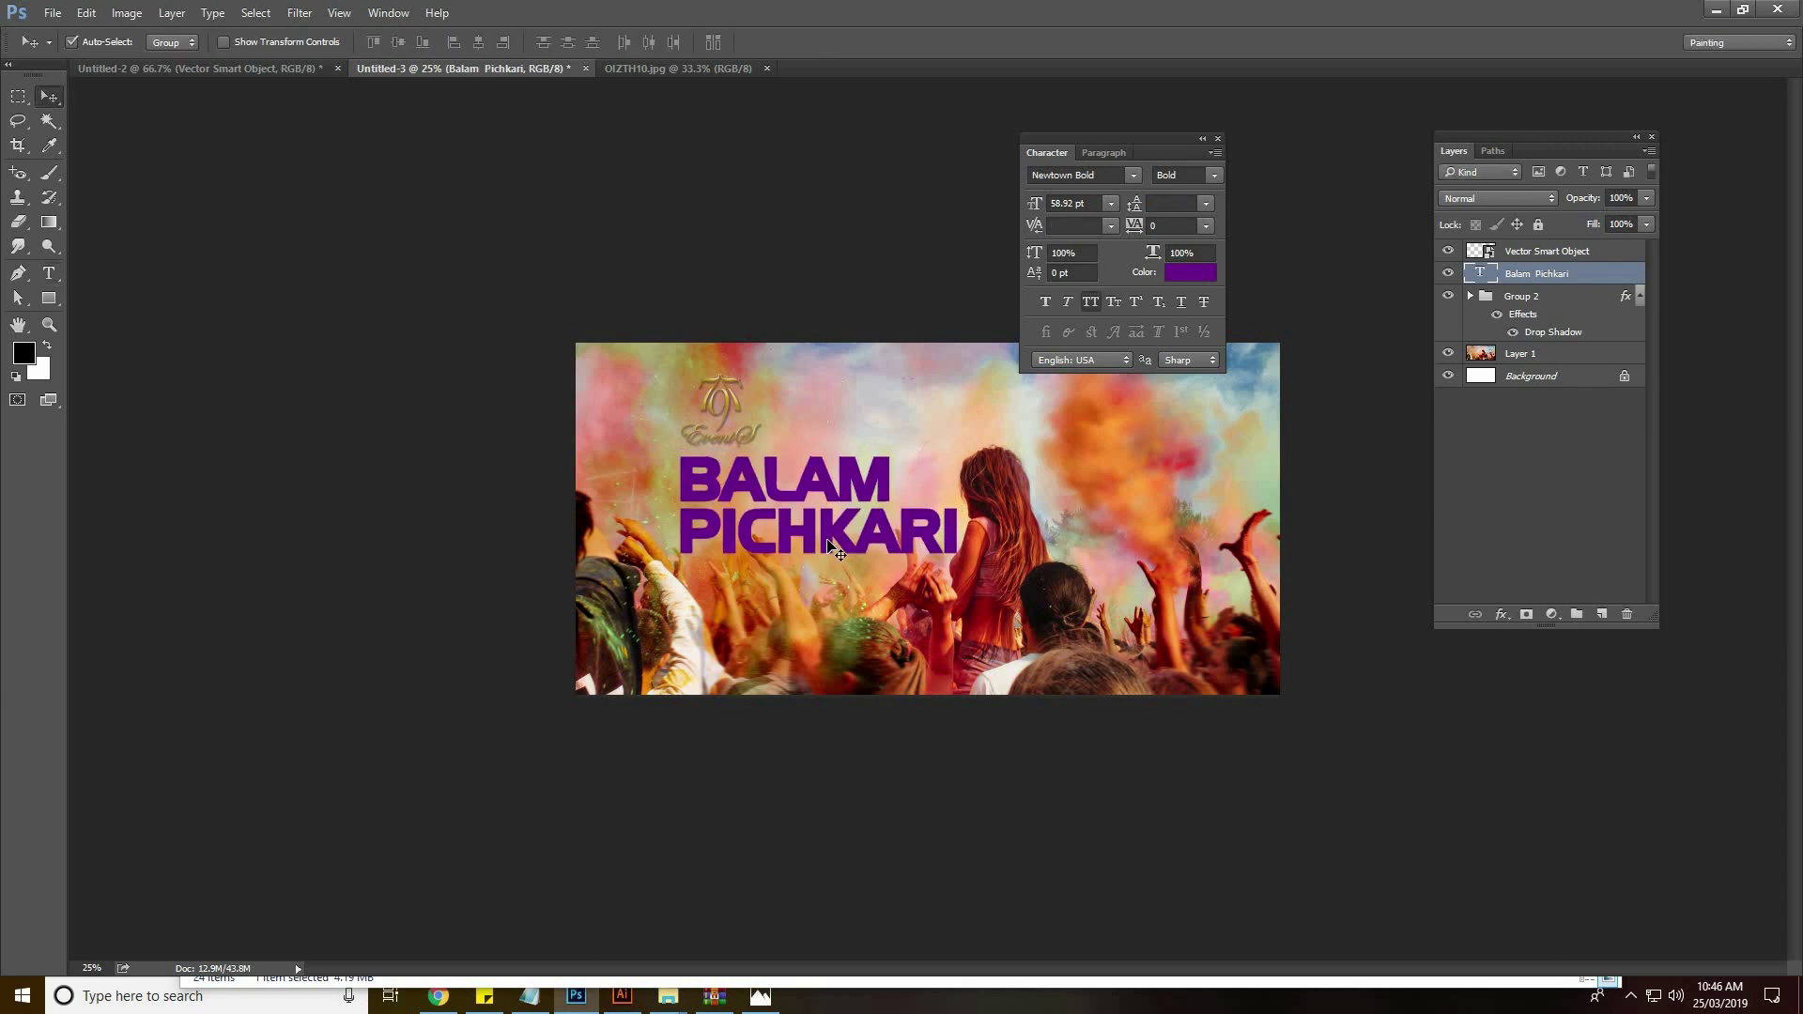
{"action": "key", "text": "ctrl+t"}
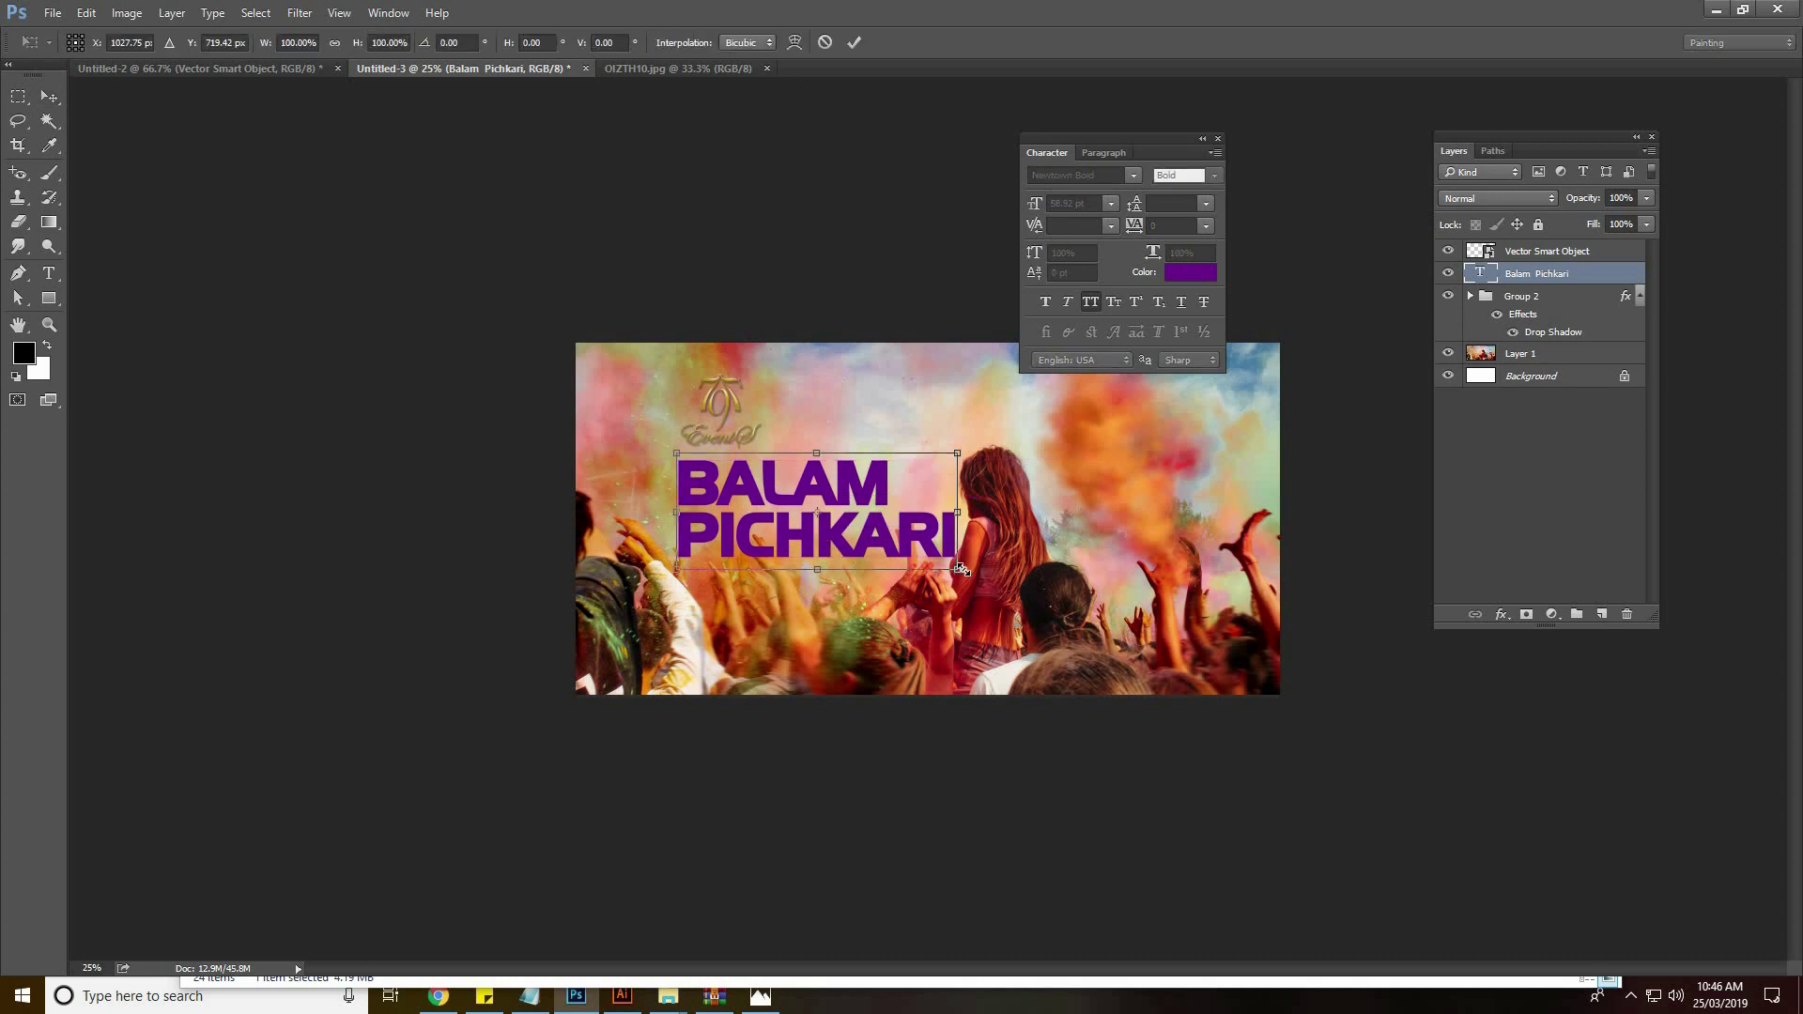
Scale the title down to 51.55 pt, nudge the logo up, and shift the title left at 50% zoom
{"action": "left_click_drag", "start_coordinate": [928, 545], "coordinate": [892, 528]}
{"action": "key", "text": "Return"}
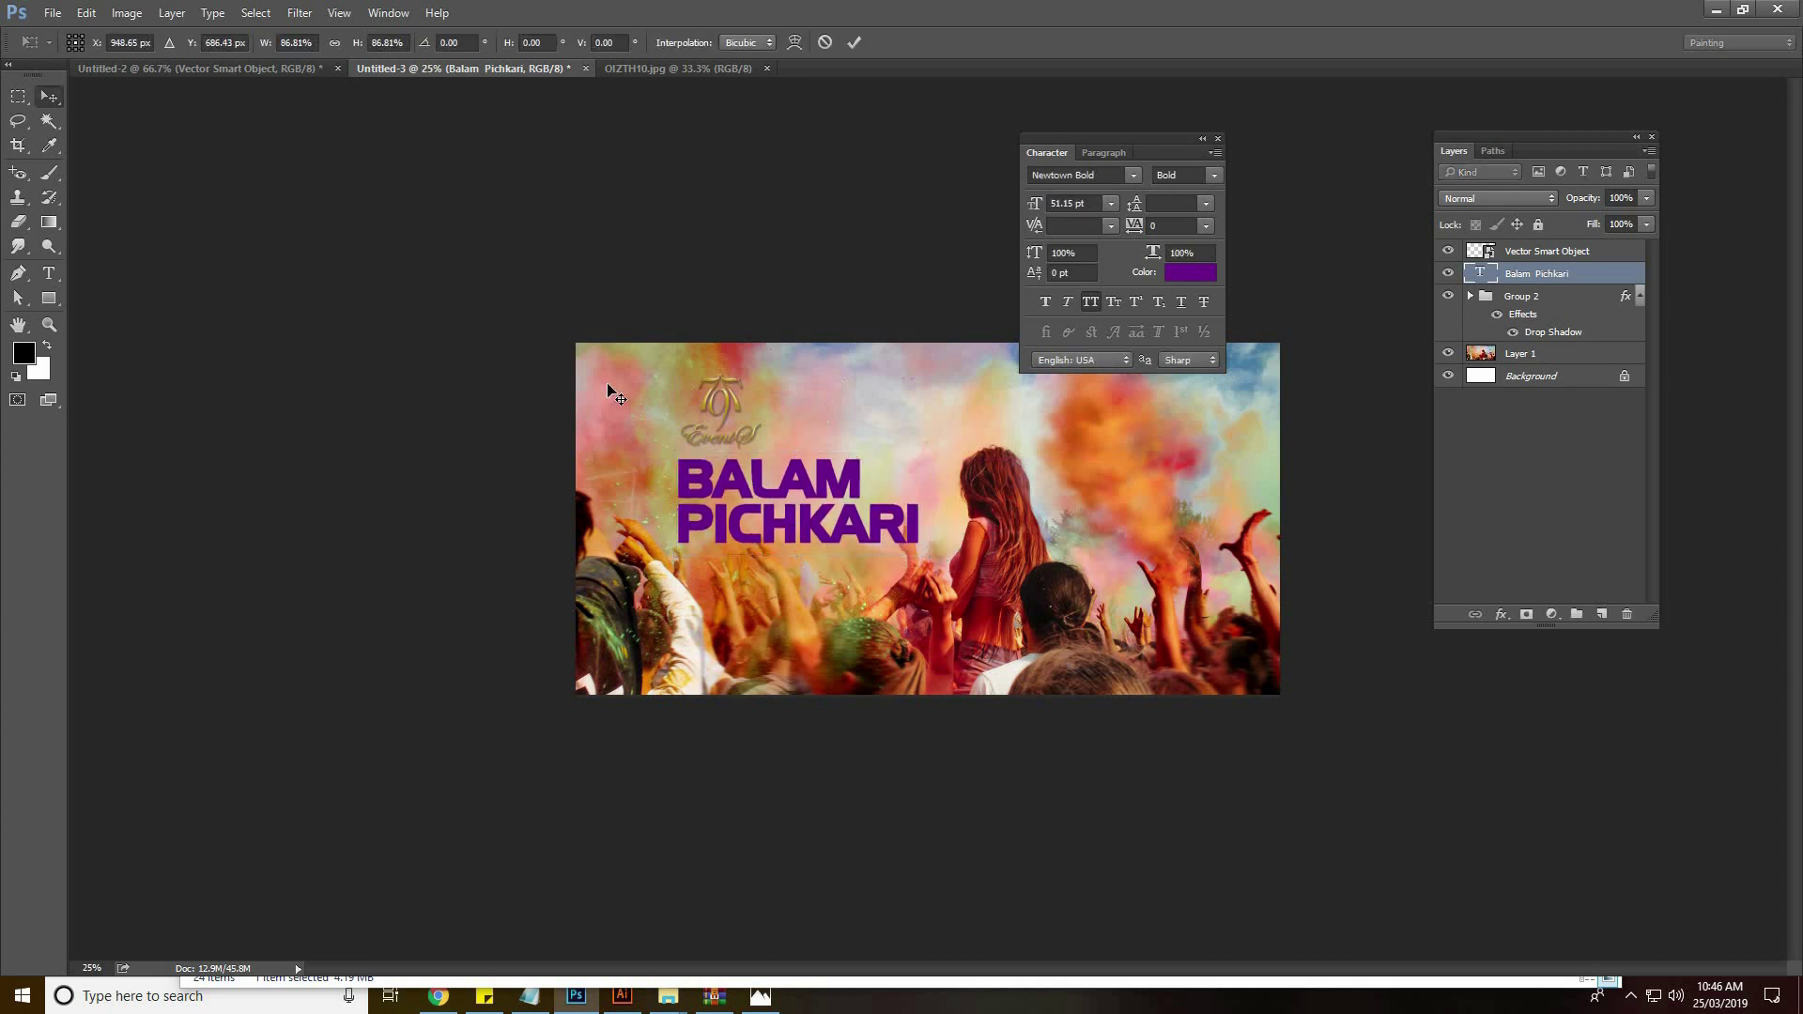
{"action": "left_click_drag", "start_coordinate": [730, 409], "coordinate": [748, 391]}
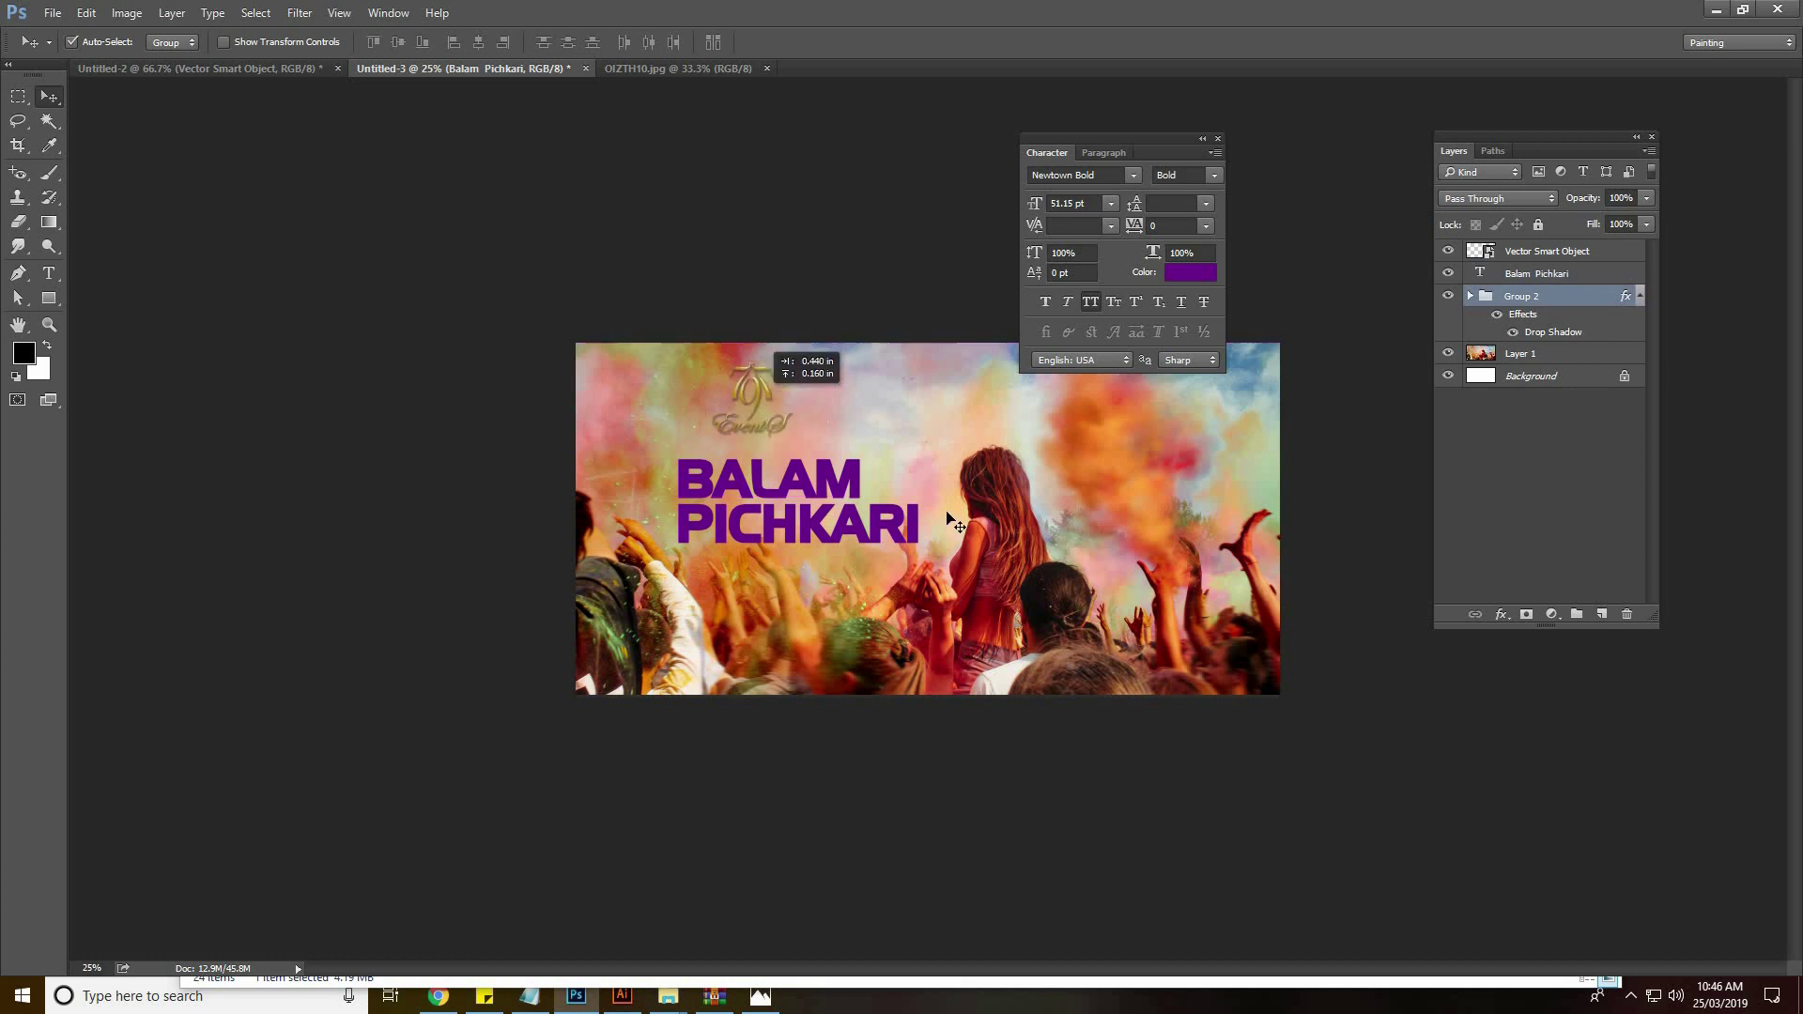
{"action": "key", "text": "z"}
{"action": "key", "text": "ctrl+plus"}
{"action": "key", "text": "ctrl+plus"}
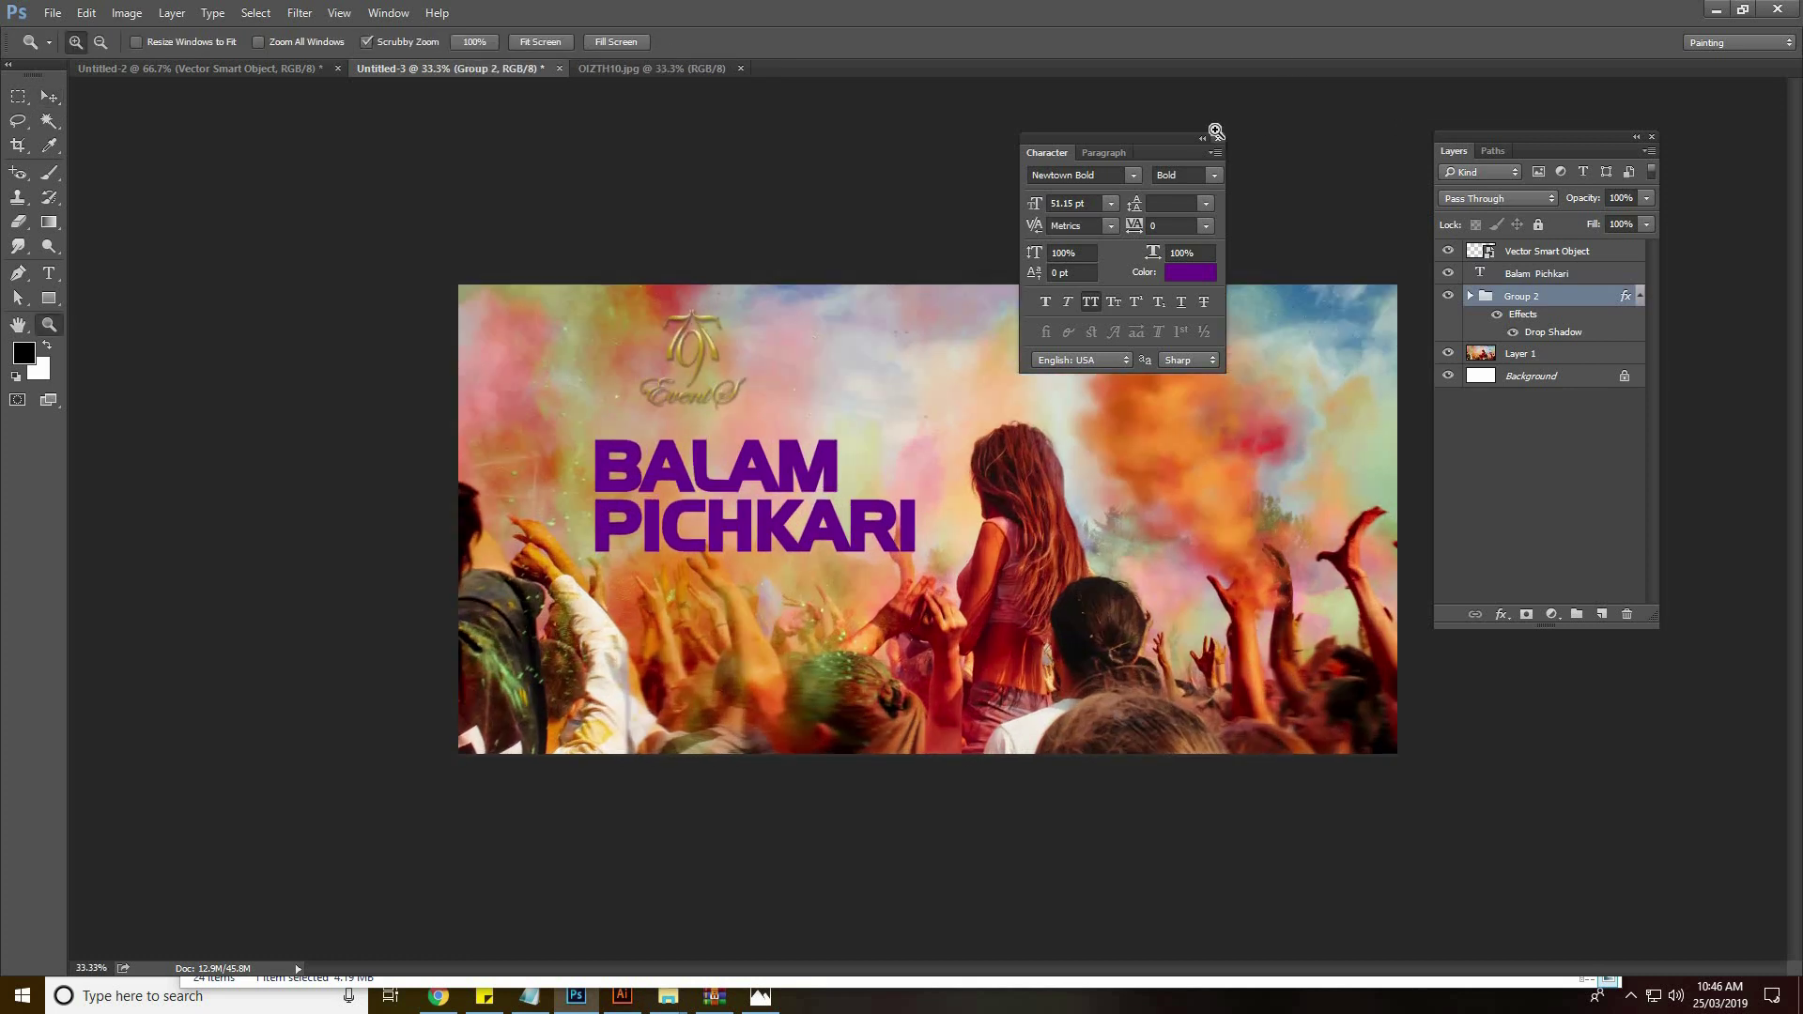
{"action": "left_click", "coordinate": [1219, 138]}
{"action": "left_click", "coordinate": [45, 99]}
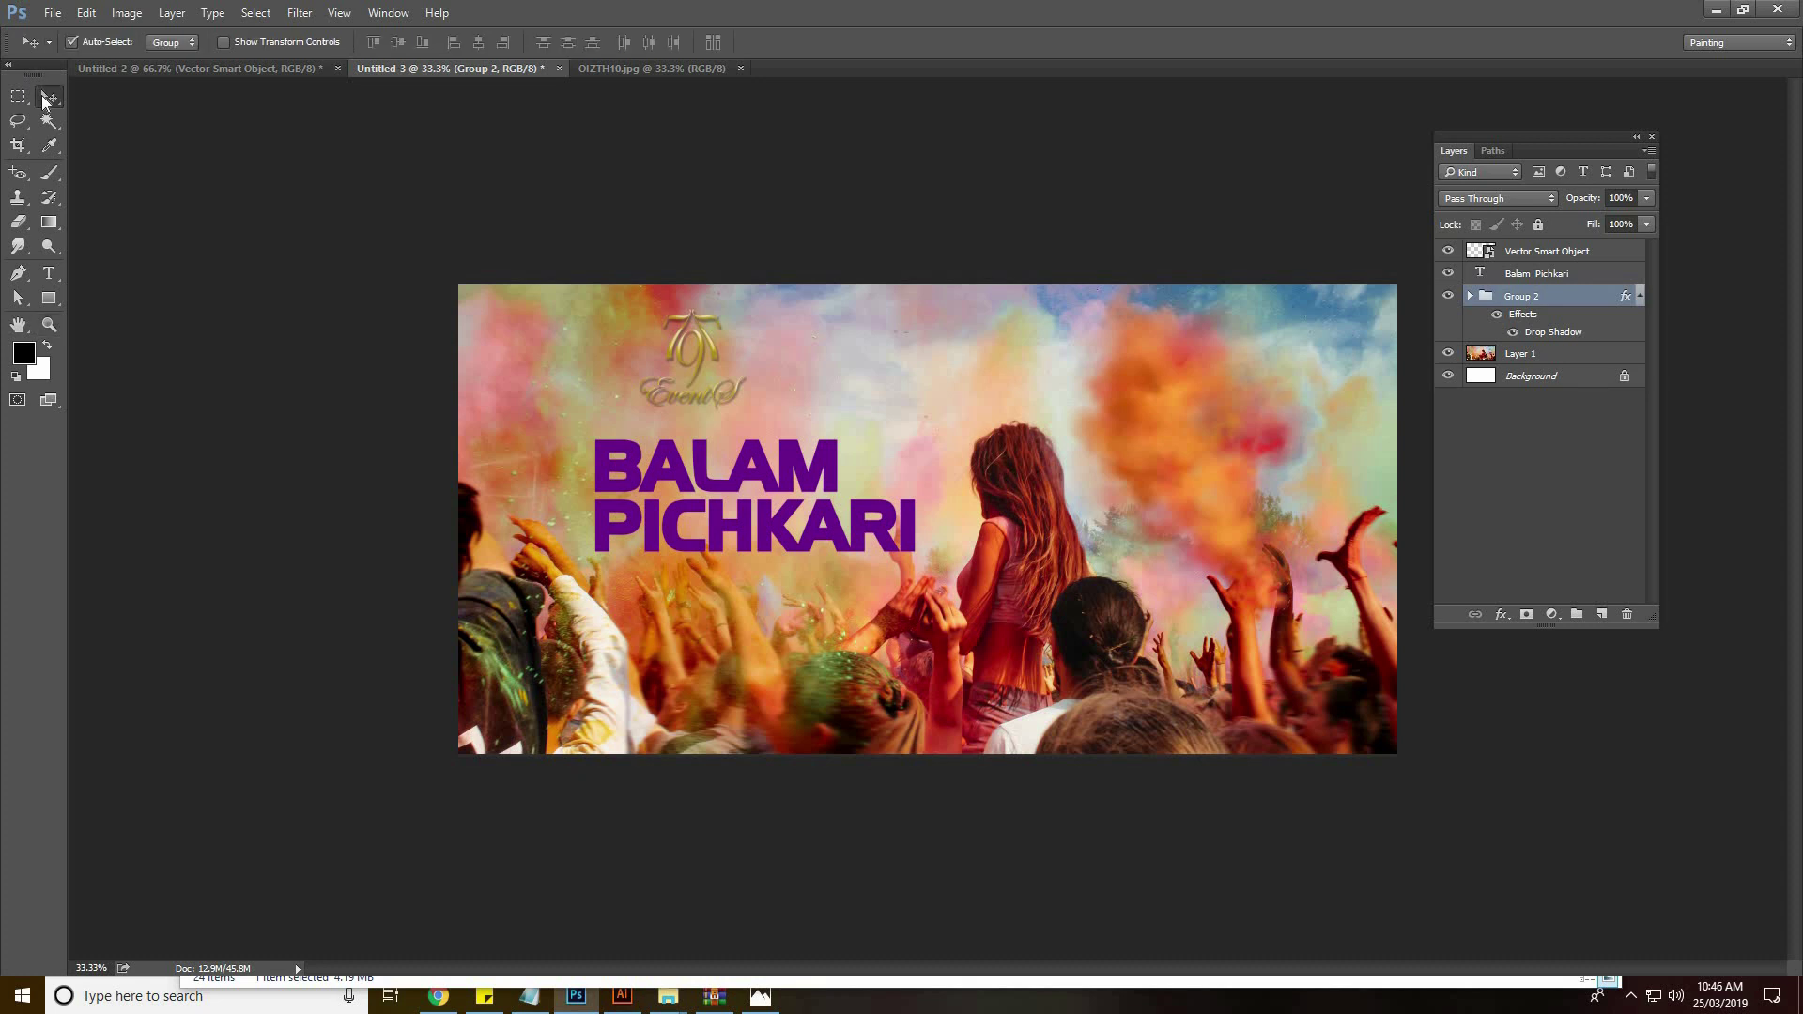
{"action": "key", "text": "ctrl+plus"}
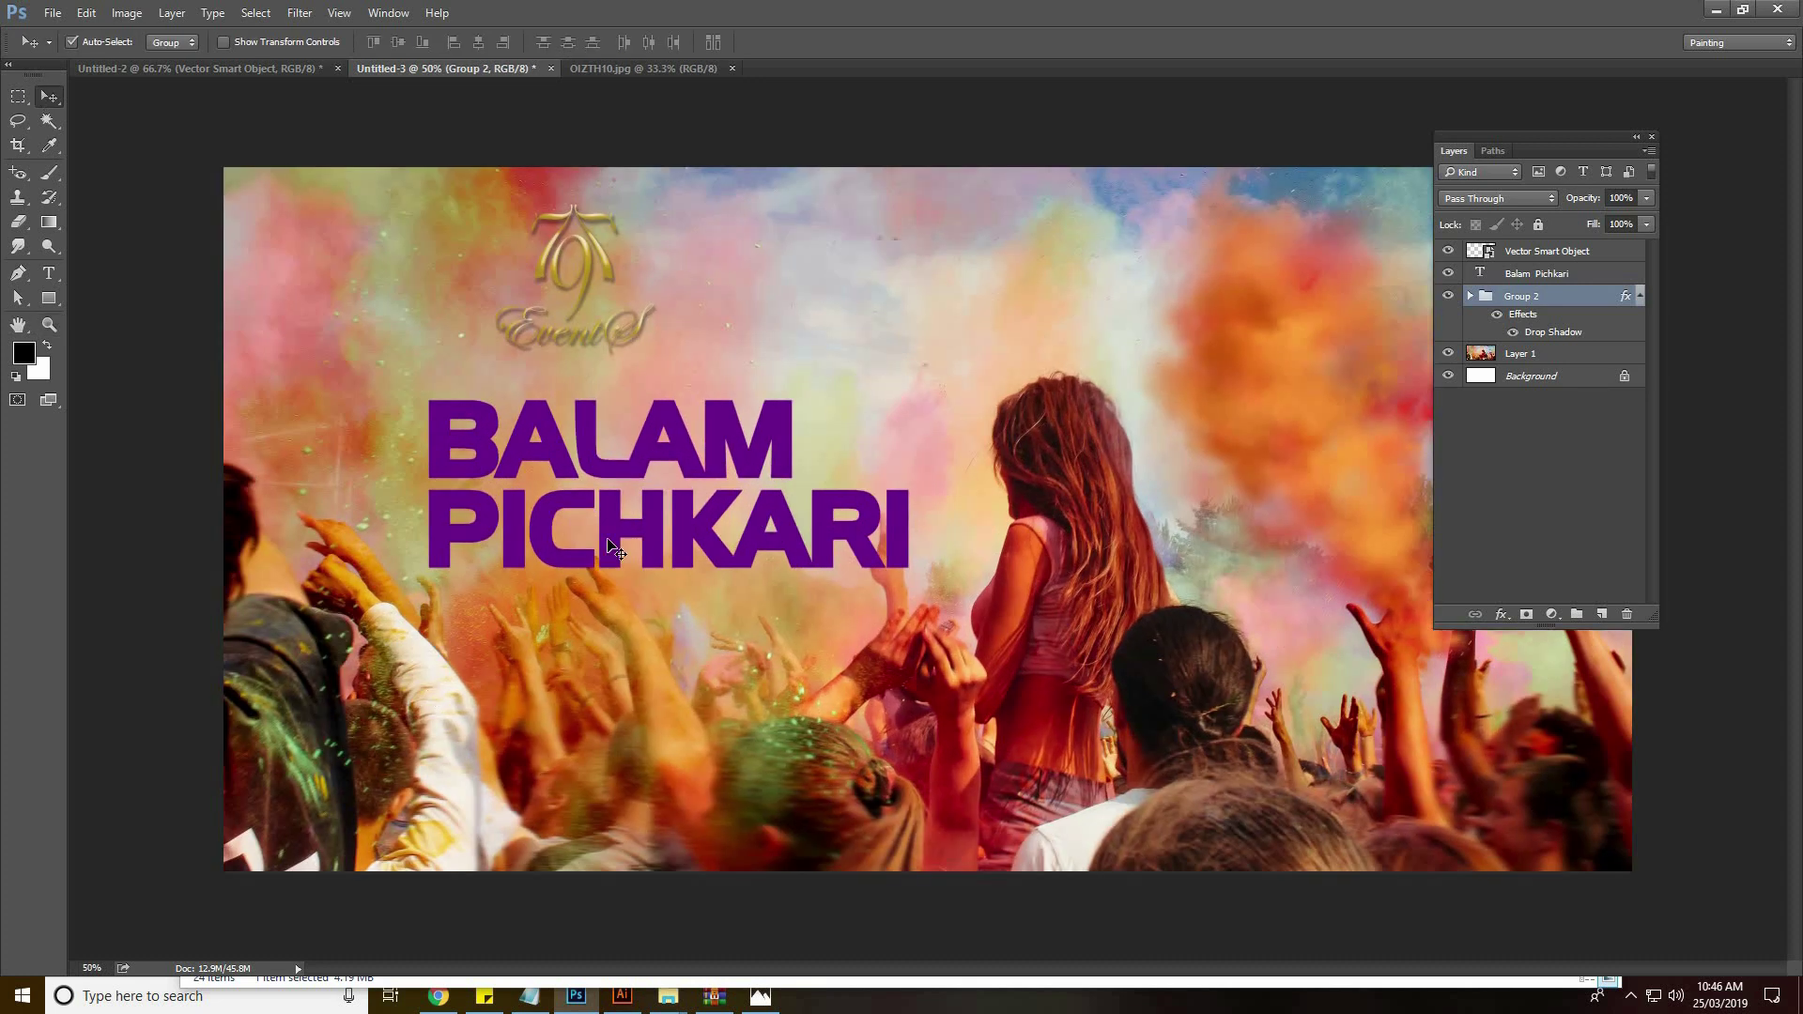
{"action": "left_click_drag", "start_coordinate": [576, 535], "coordinate": [548, 521]}
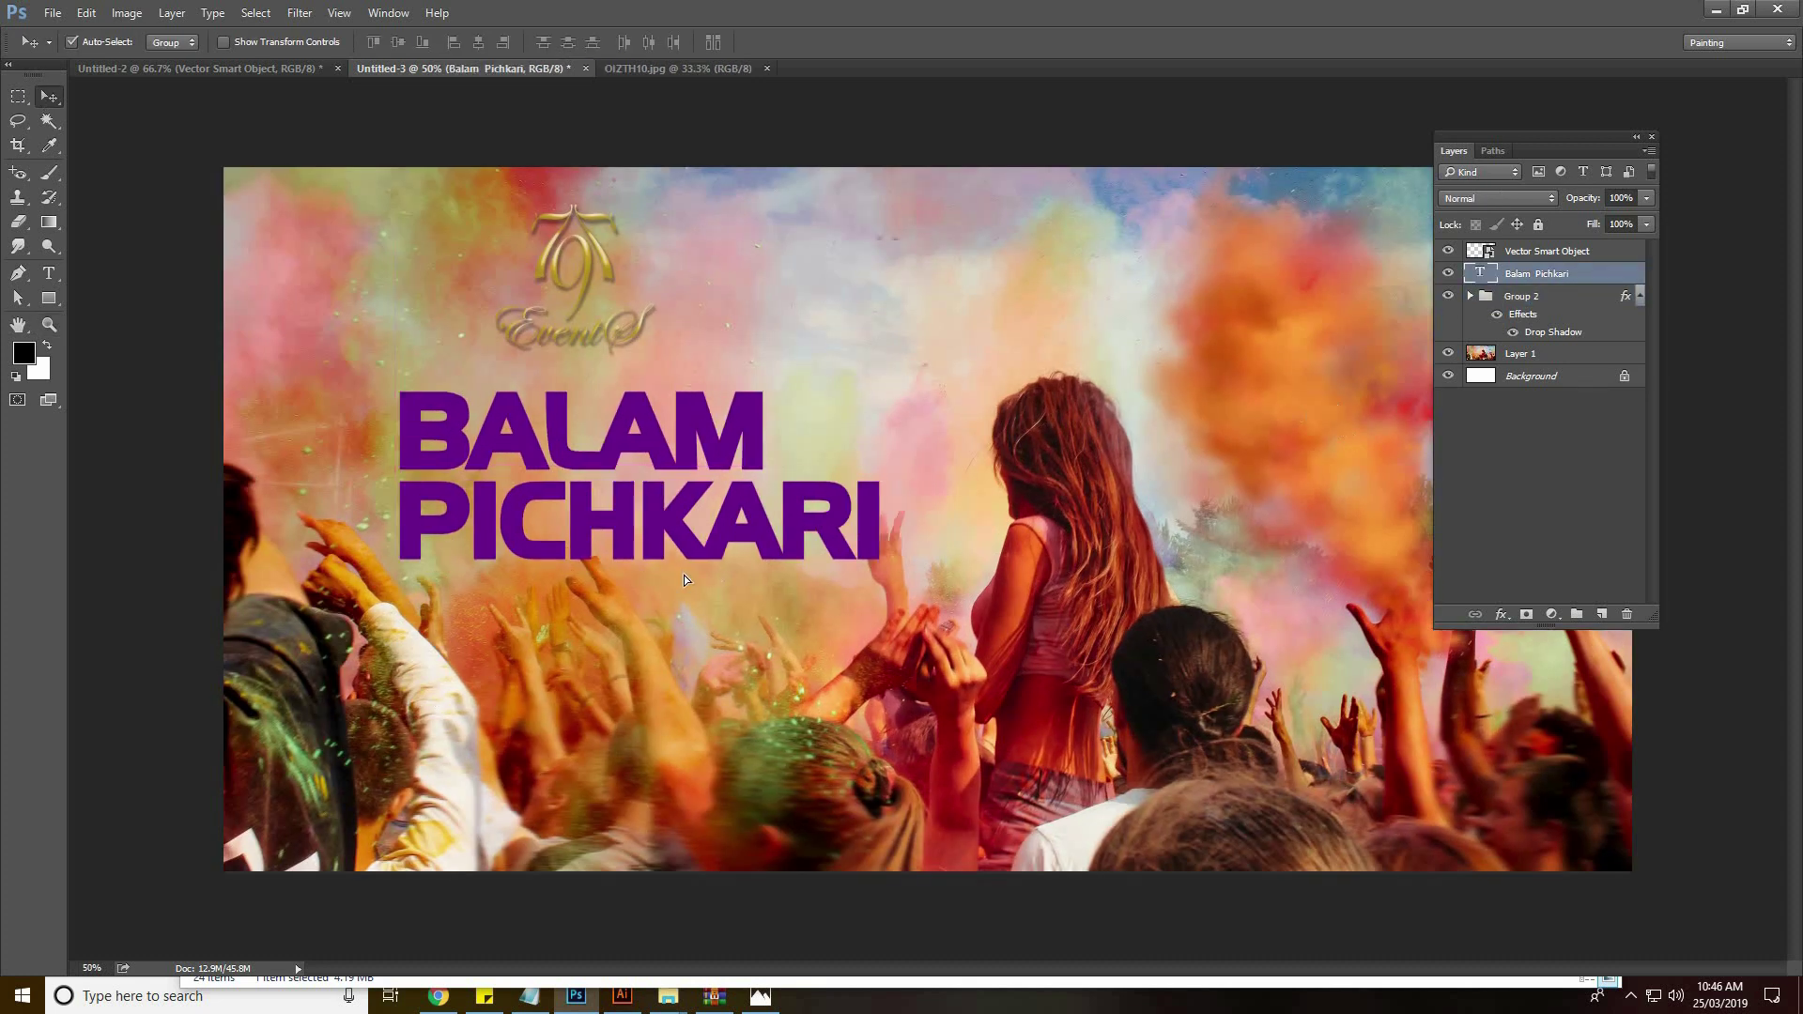
Reposition the orange powder-cloud smart object toward the upper right of the banner
{"action": "left_click_drag", "start_coordinate": [1306, 418], "coordinate": [695, 526]}
{"action": "left_click_drag", "start_coordinate": [1318, 377], "coordinate": [1277, 385]}
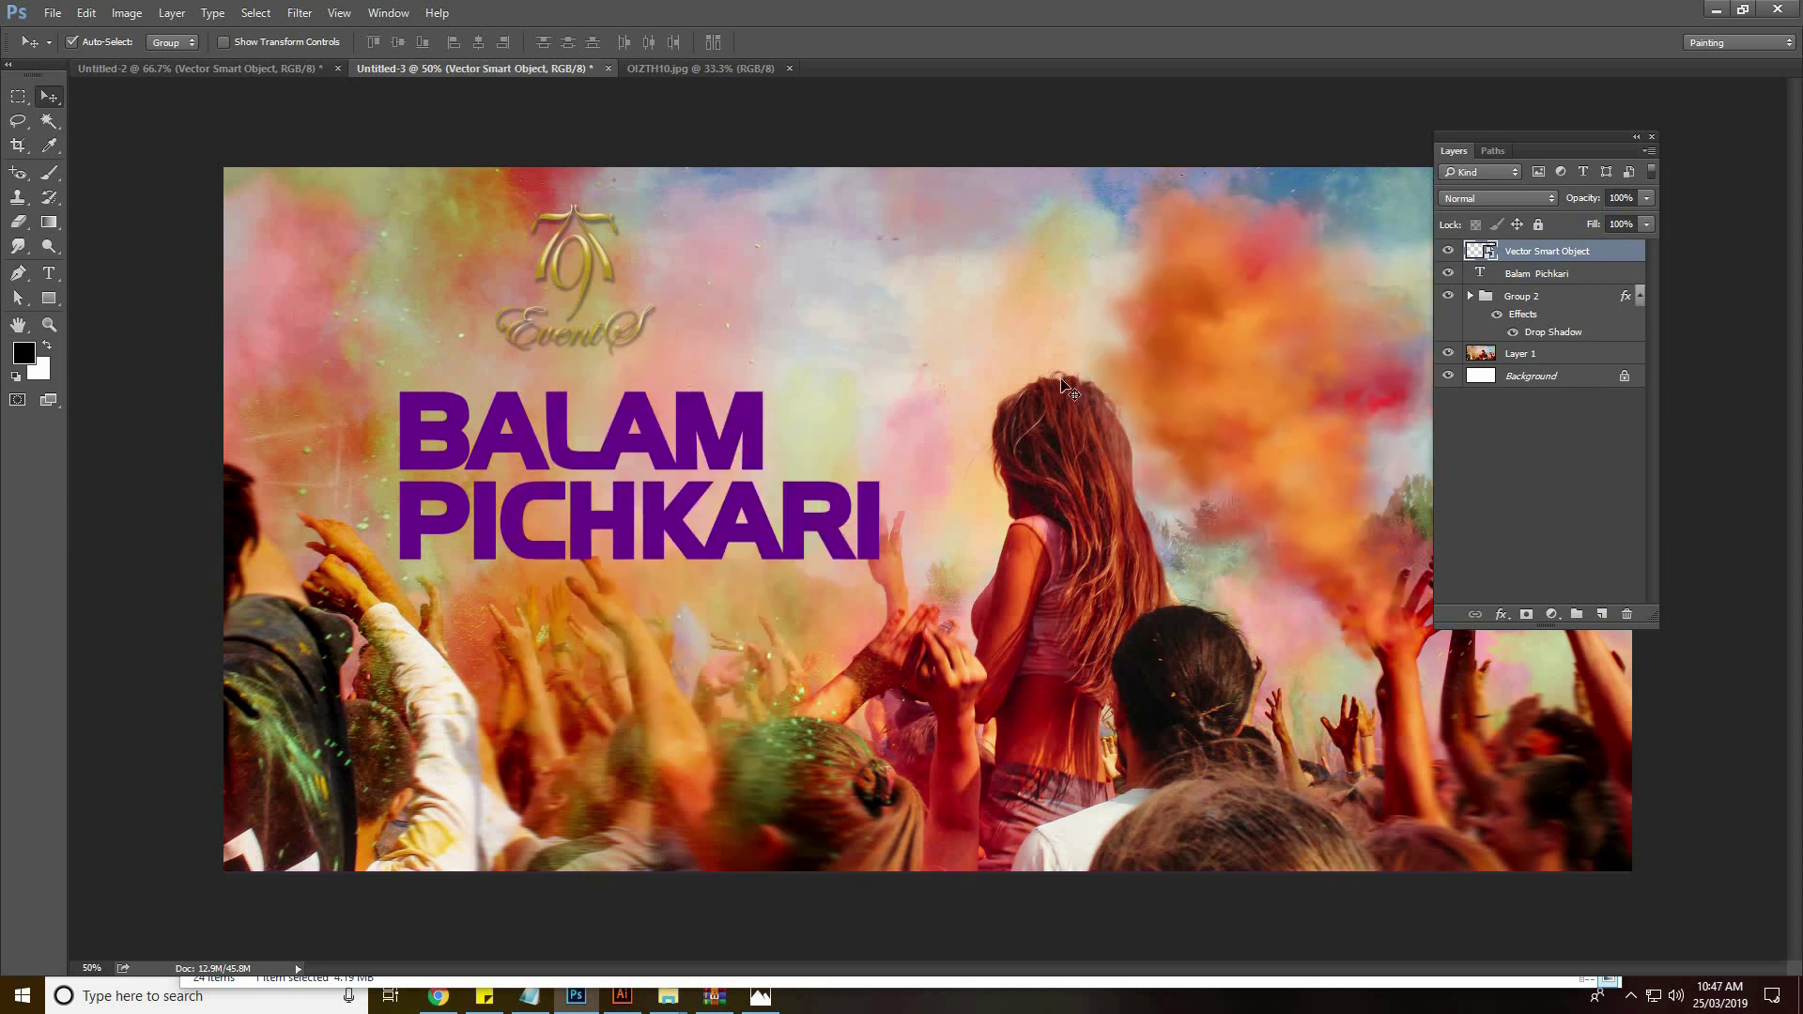
{"action": "mouse_move", "coordinate": [1321, 430]}
{"action": "left_mouse_down"}
{"action": "mouse_move", "coordinate": [1302, 409]}
{"action": "mouse_move", "coordinate": [1324, 433]}
{"action": "left_mouse_up"}
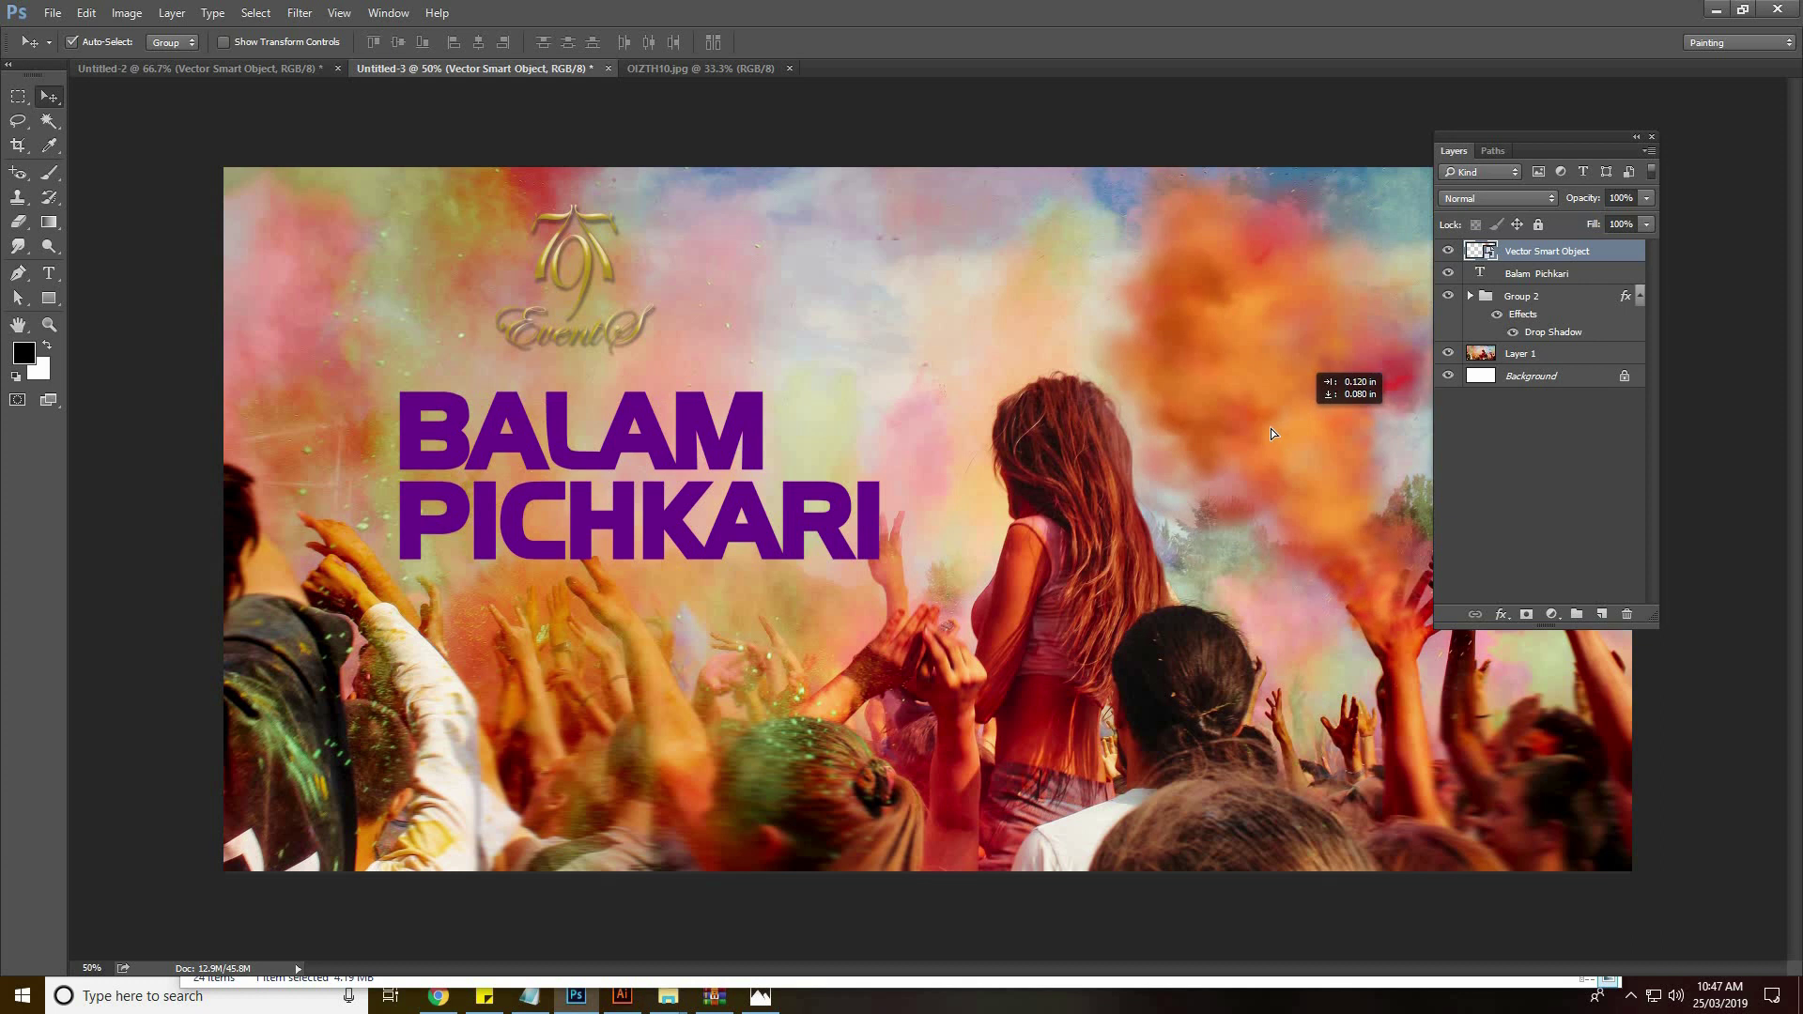
{"action": "left_click_drag", "start_coordinate": [1325, 434], "coordinate": [1278, 331]}
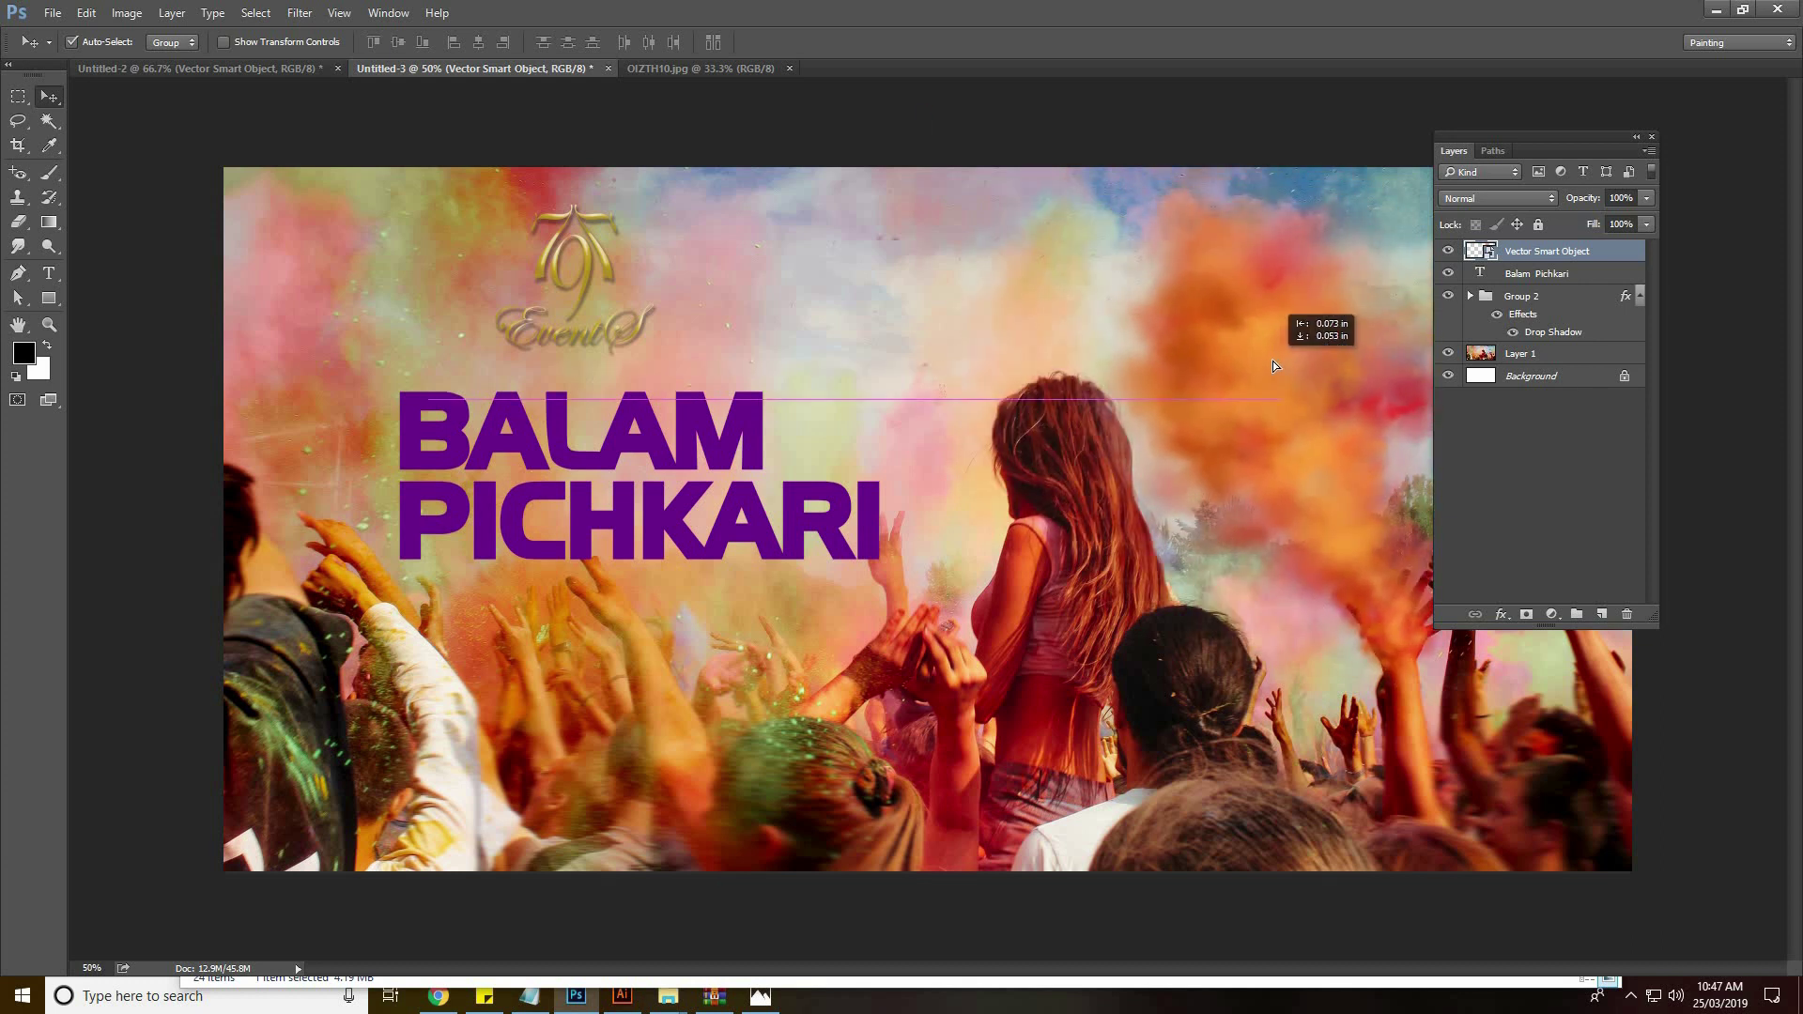
Try the powder cloud's blend modes and settle on Hard Light
{"action": "left_click", "coordinate": [1475, 202]}
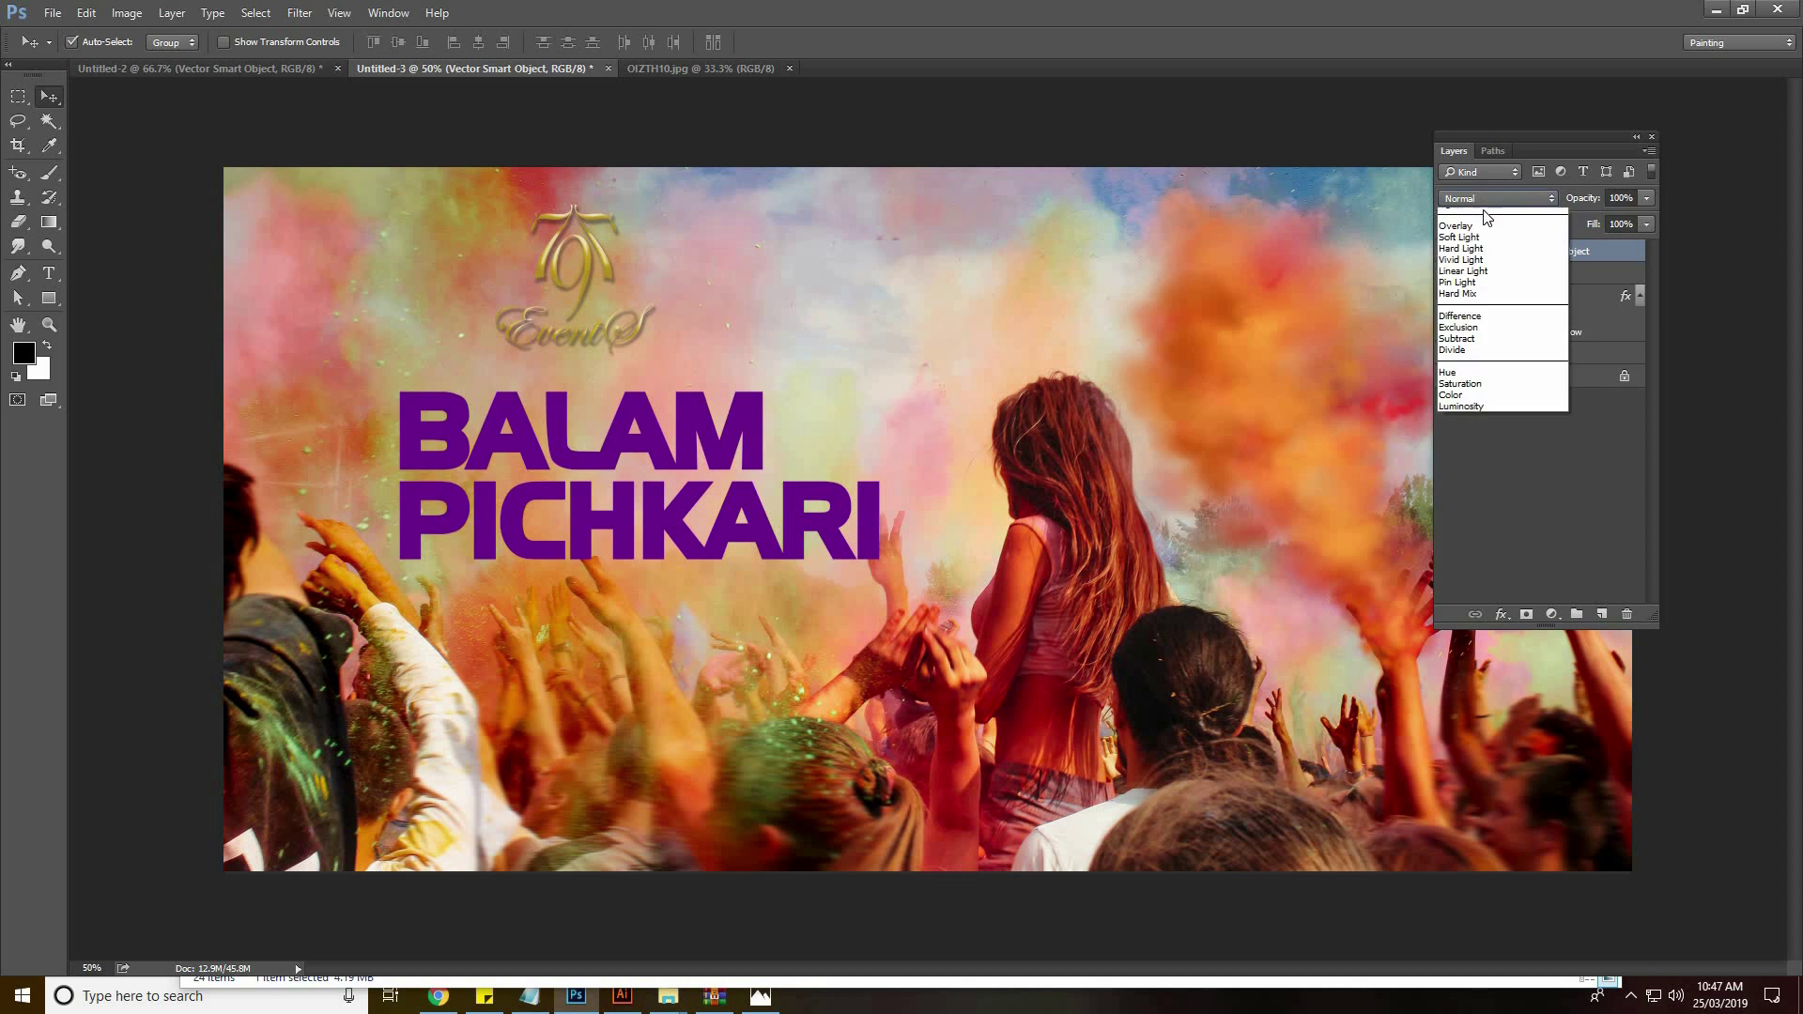
{"action": "left_click", "coordinate": [1480, 202]}
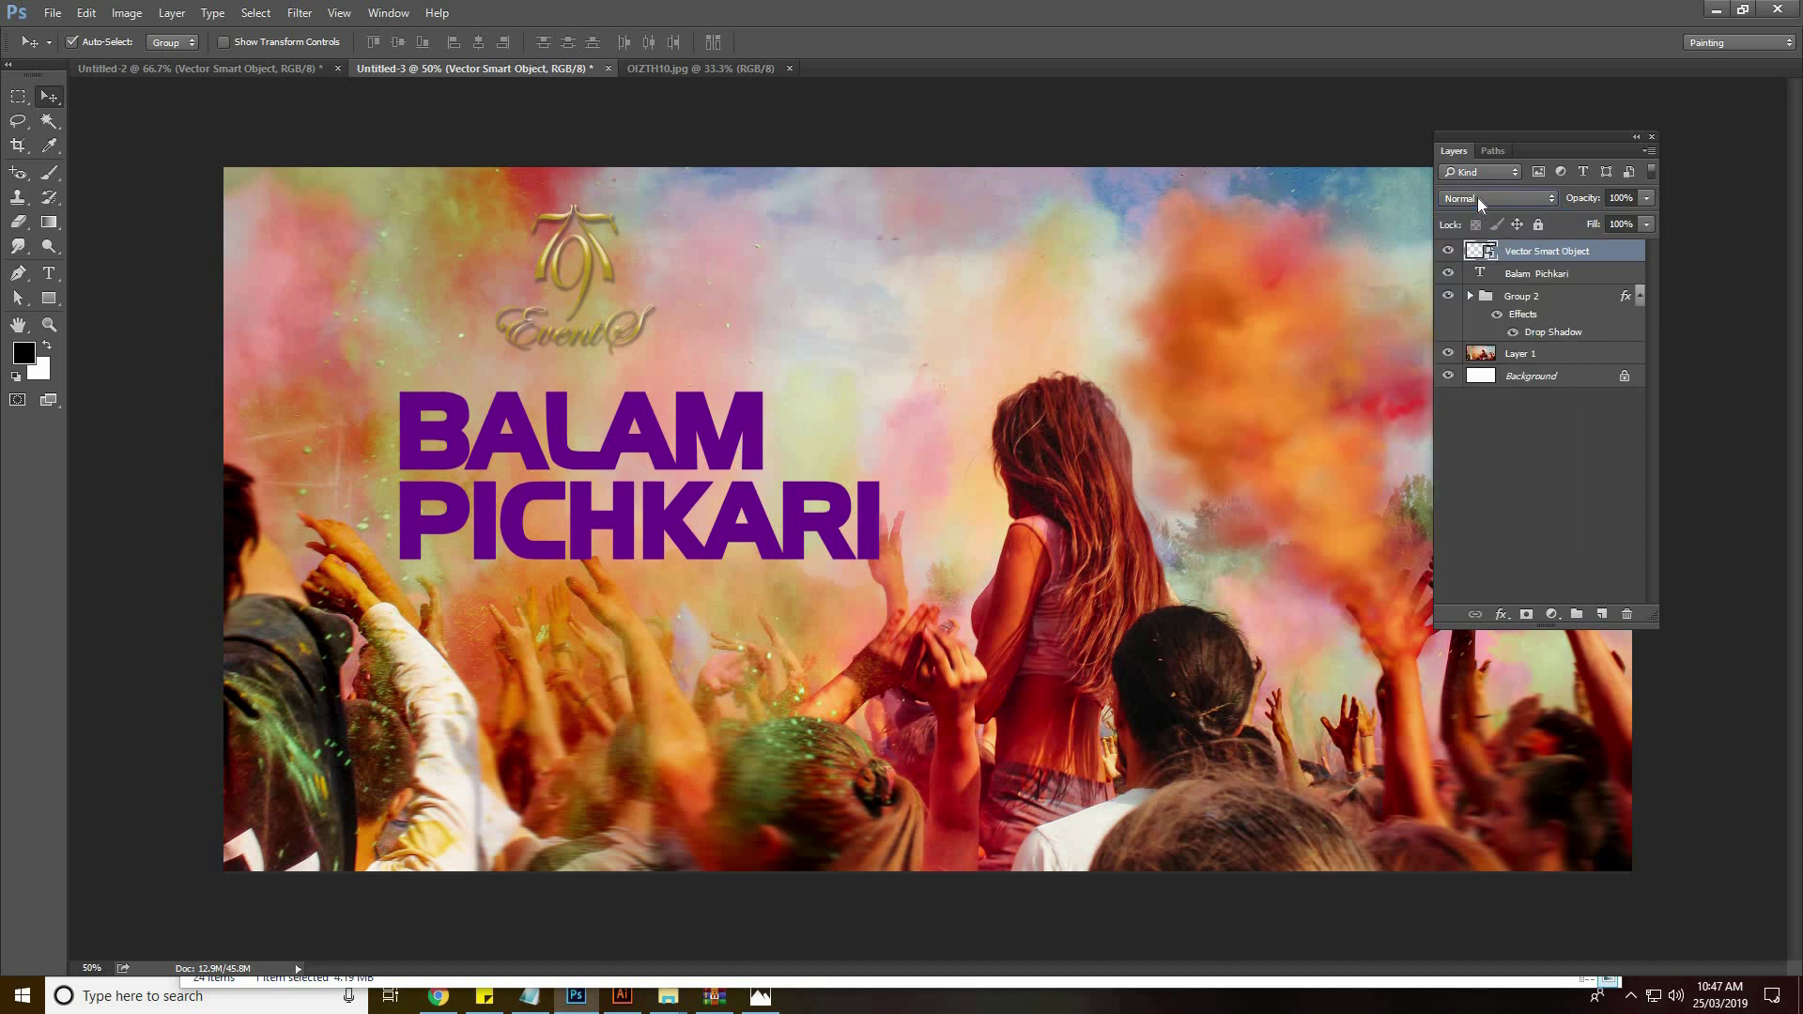
{"action": "left_click", "coordinate": [1475, 249]}
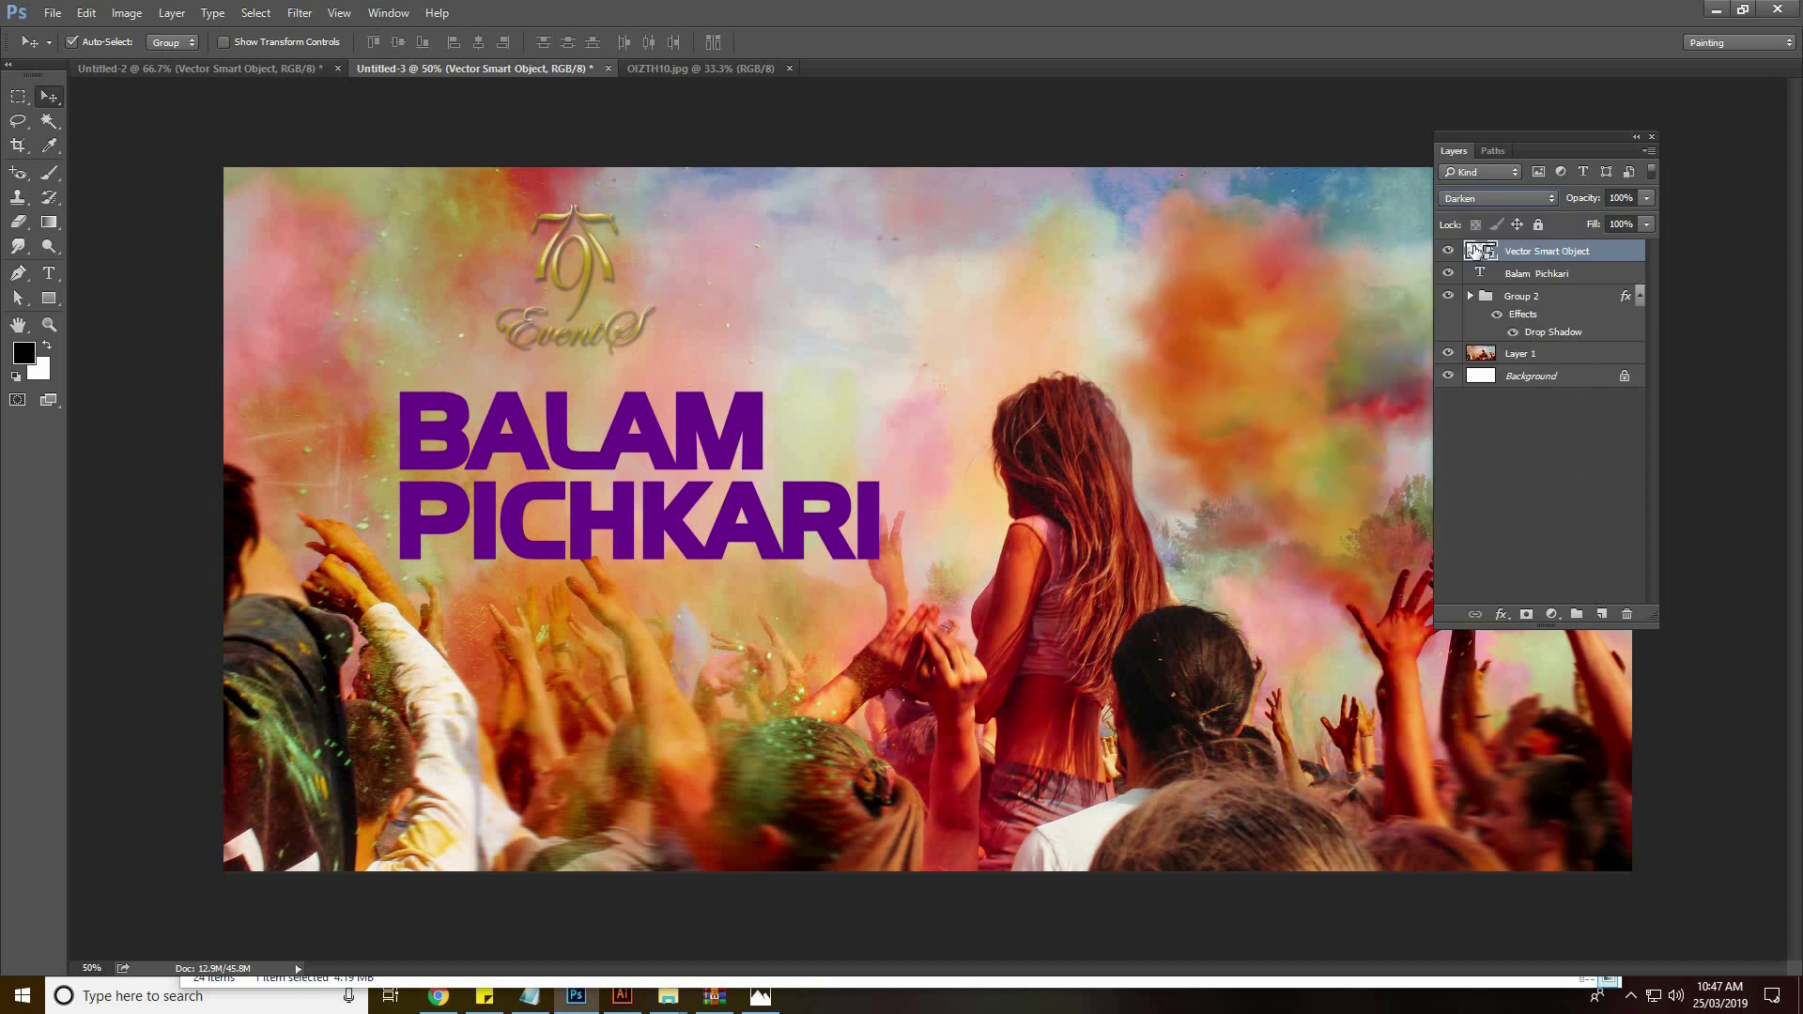
{"action": "key", "text": "Down"}
{"action": "key", "text": "Down"}
{"action": "key", "text": "Down"}
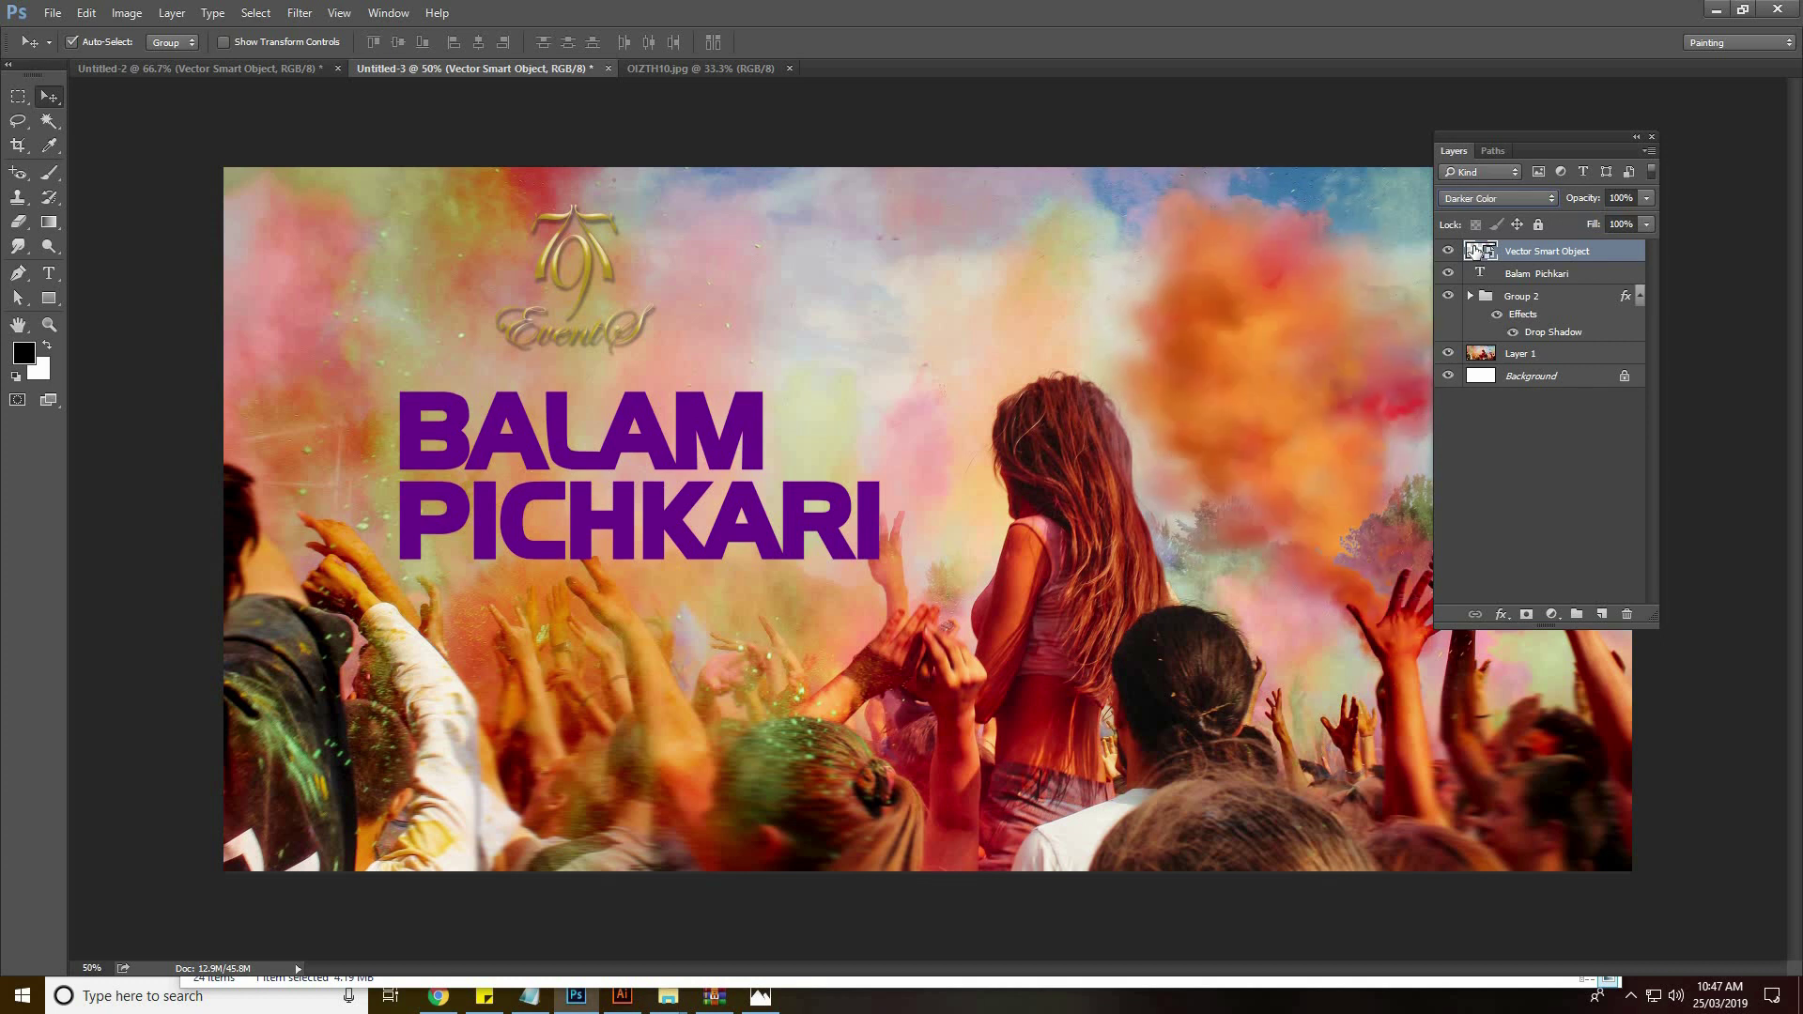
{"action": "key", "text": "Down"}
{"action": "key", "text": "Down"}
{"action": "key", "text": "Down"}
{"action": "key", "text": "Down"}
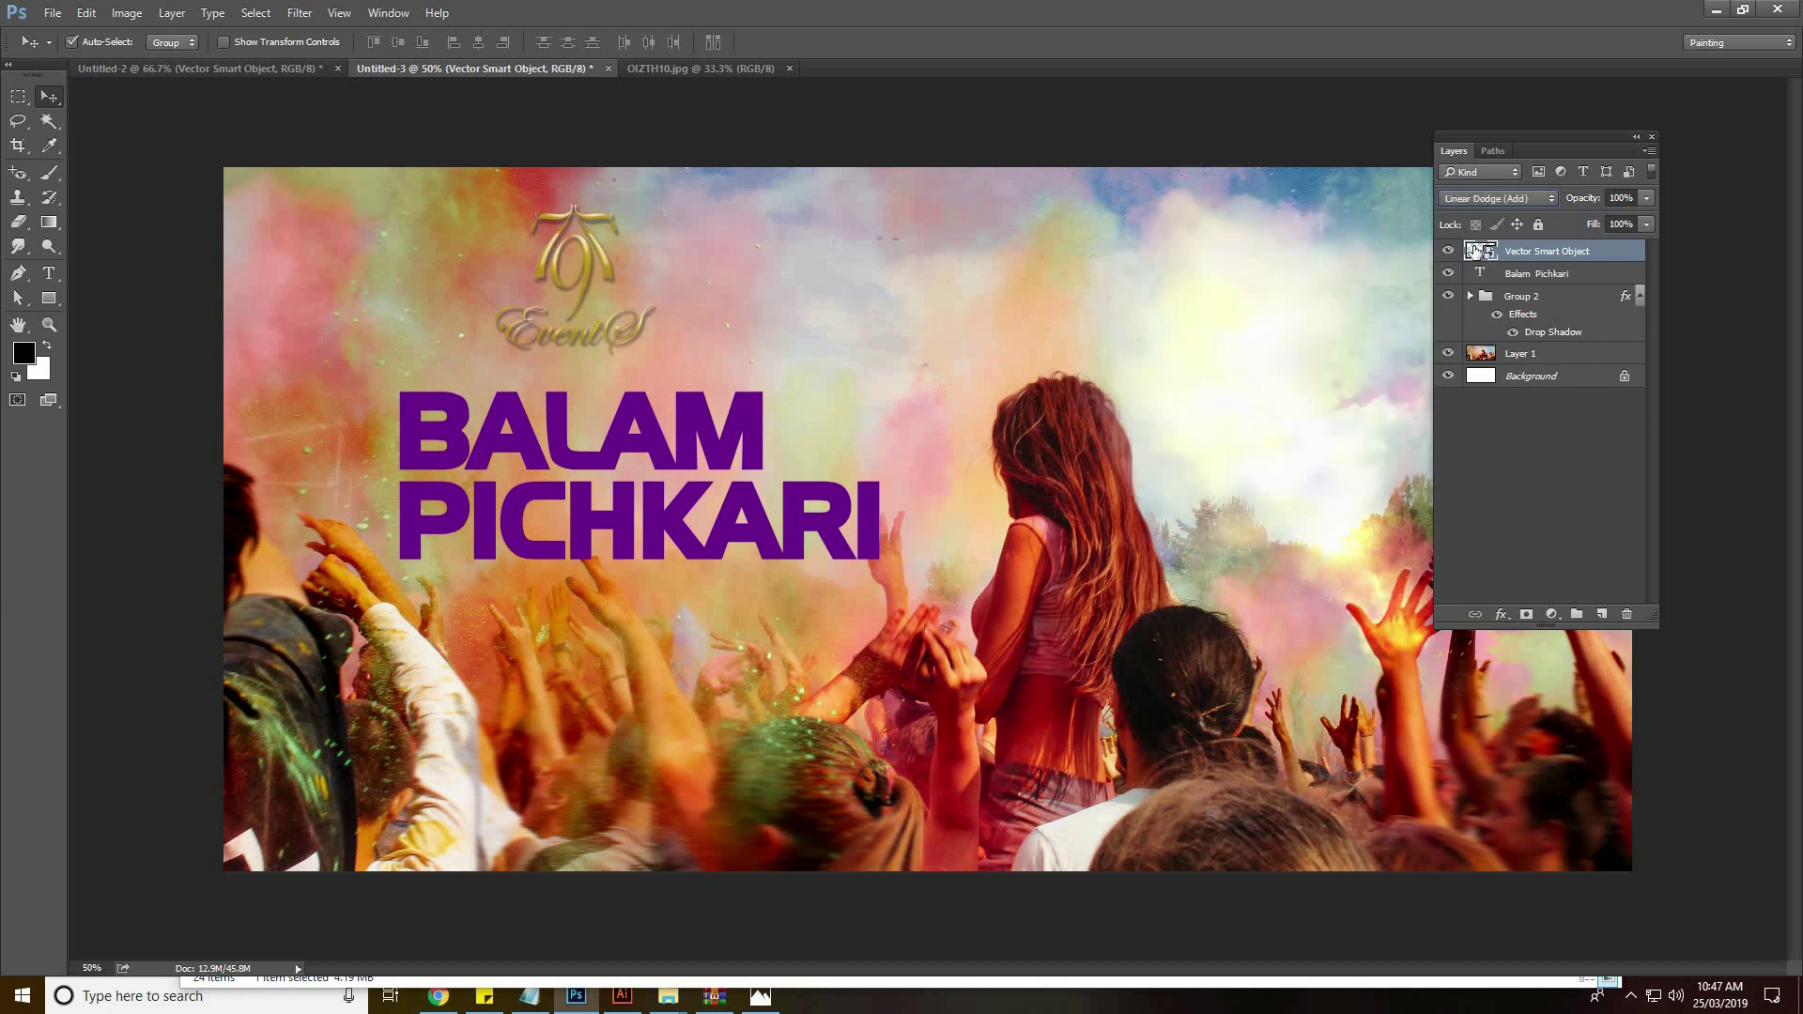
{"action": "key", "text": "Down"}
{"action": "key", "text": "Down"}
{"action": "key", "text": "Down"}
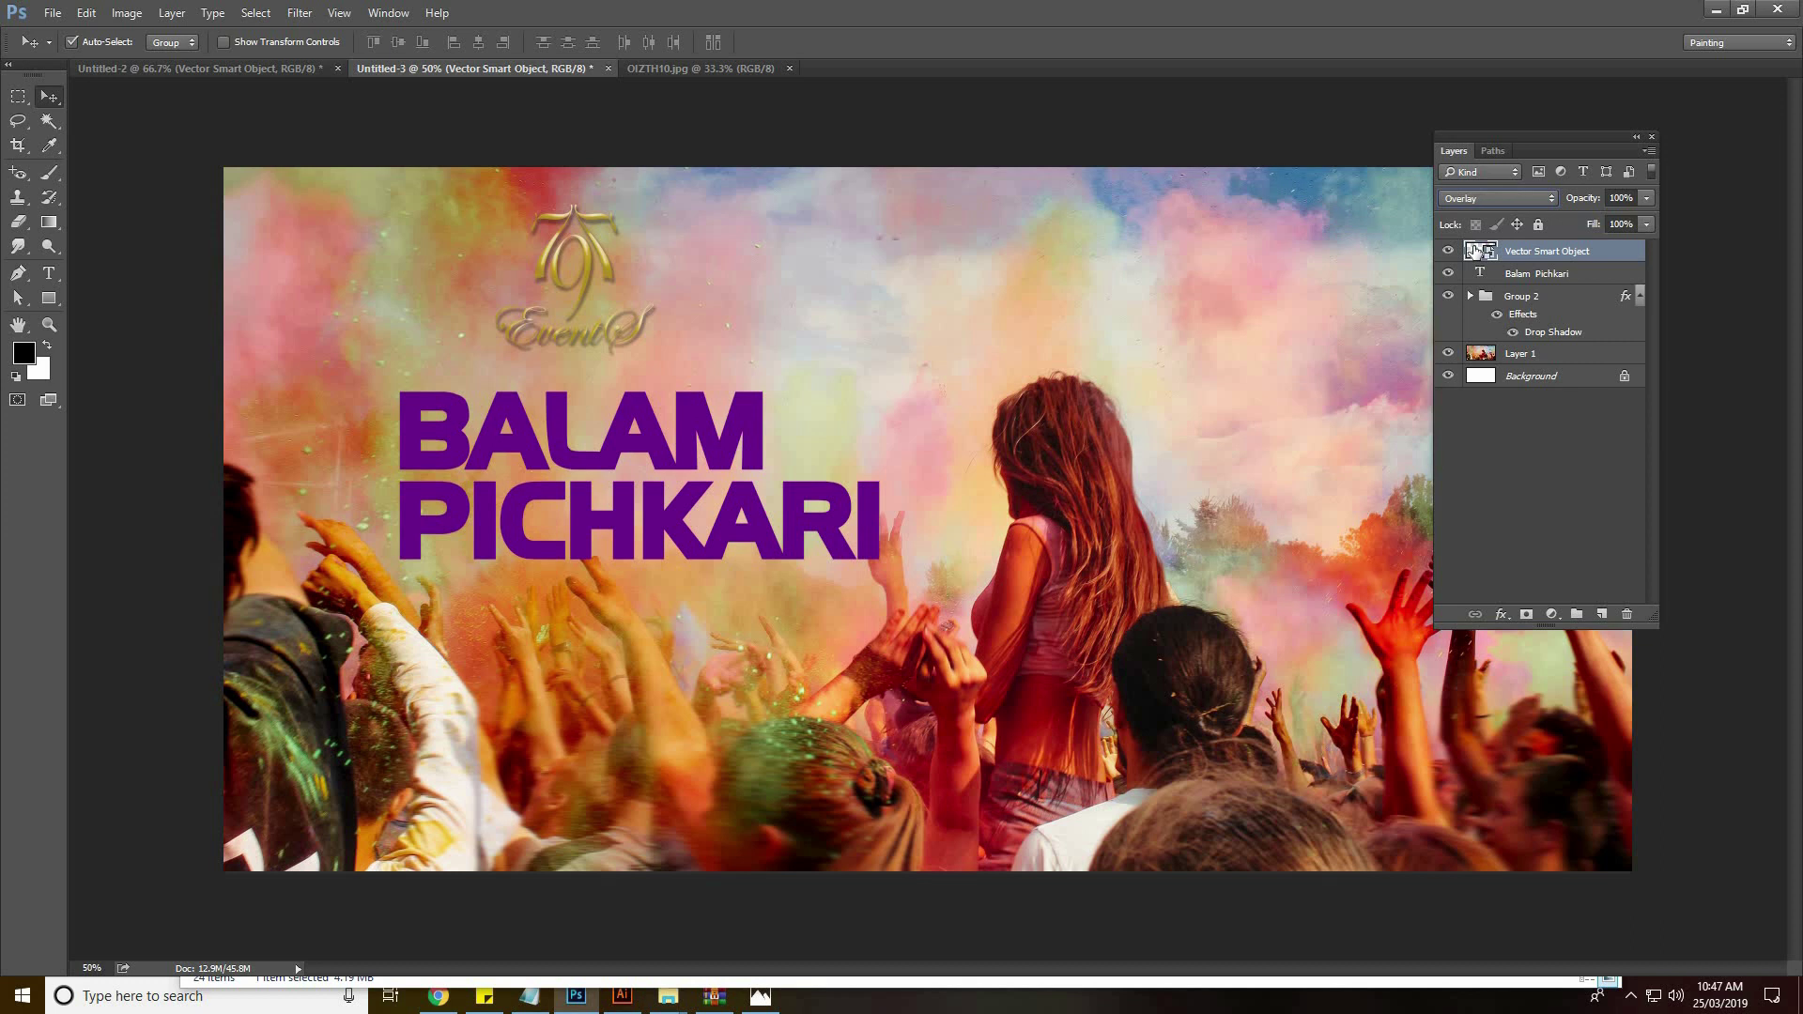
{"action": "key", "text": "Down"}
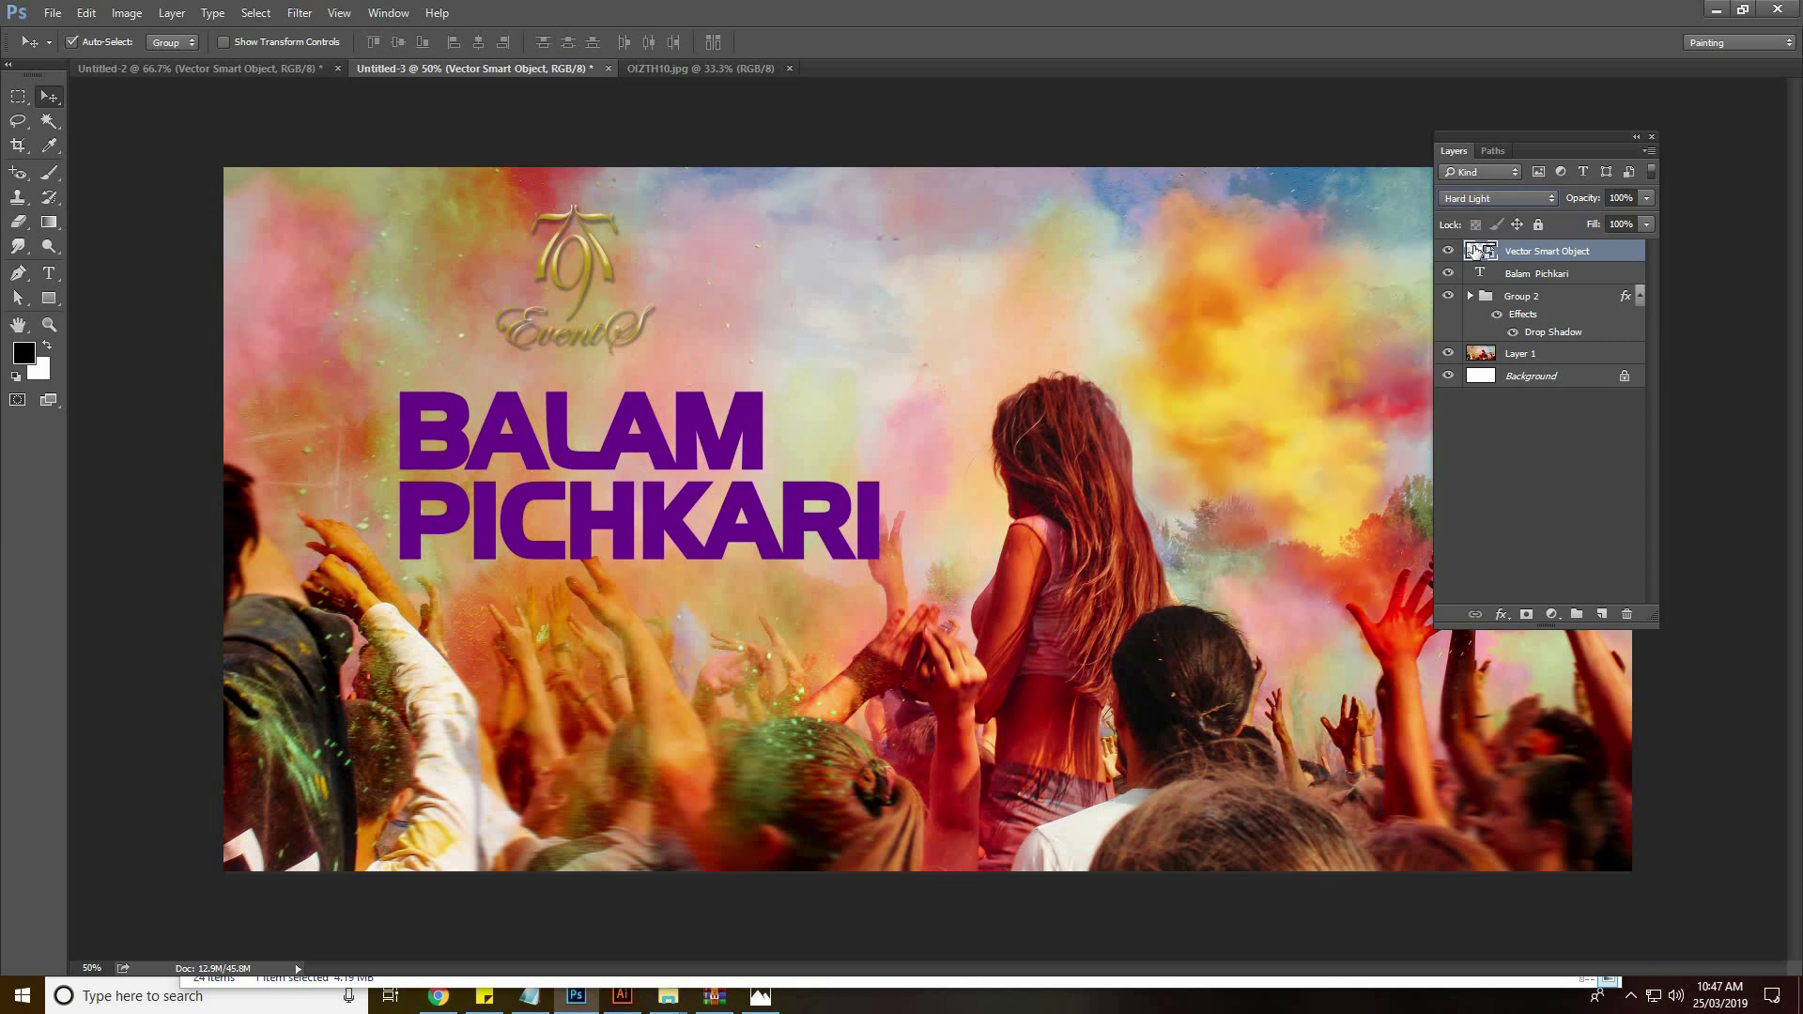
{"action": "key", "text": "Down"}
{"action": "key", "text": "Up"}
Duplicate the colour-cloud smart object over the title and place the copy below the original
{"action": "left_click_drag", "start_coordinate": [880, 488], "coordinate": [744, 483]}
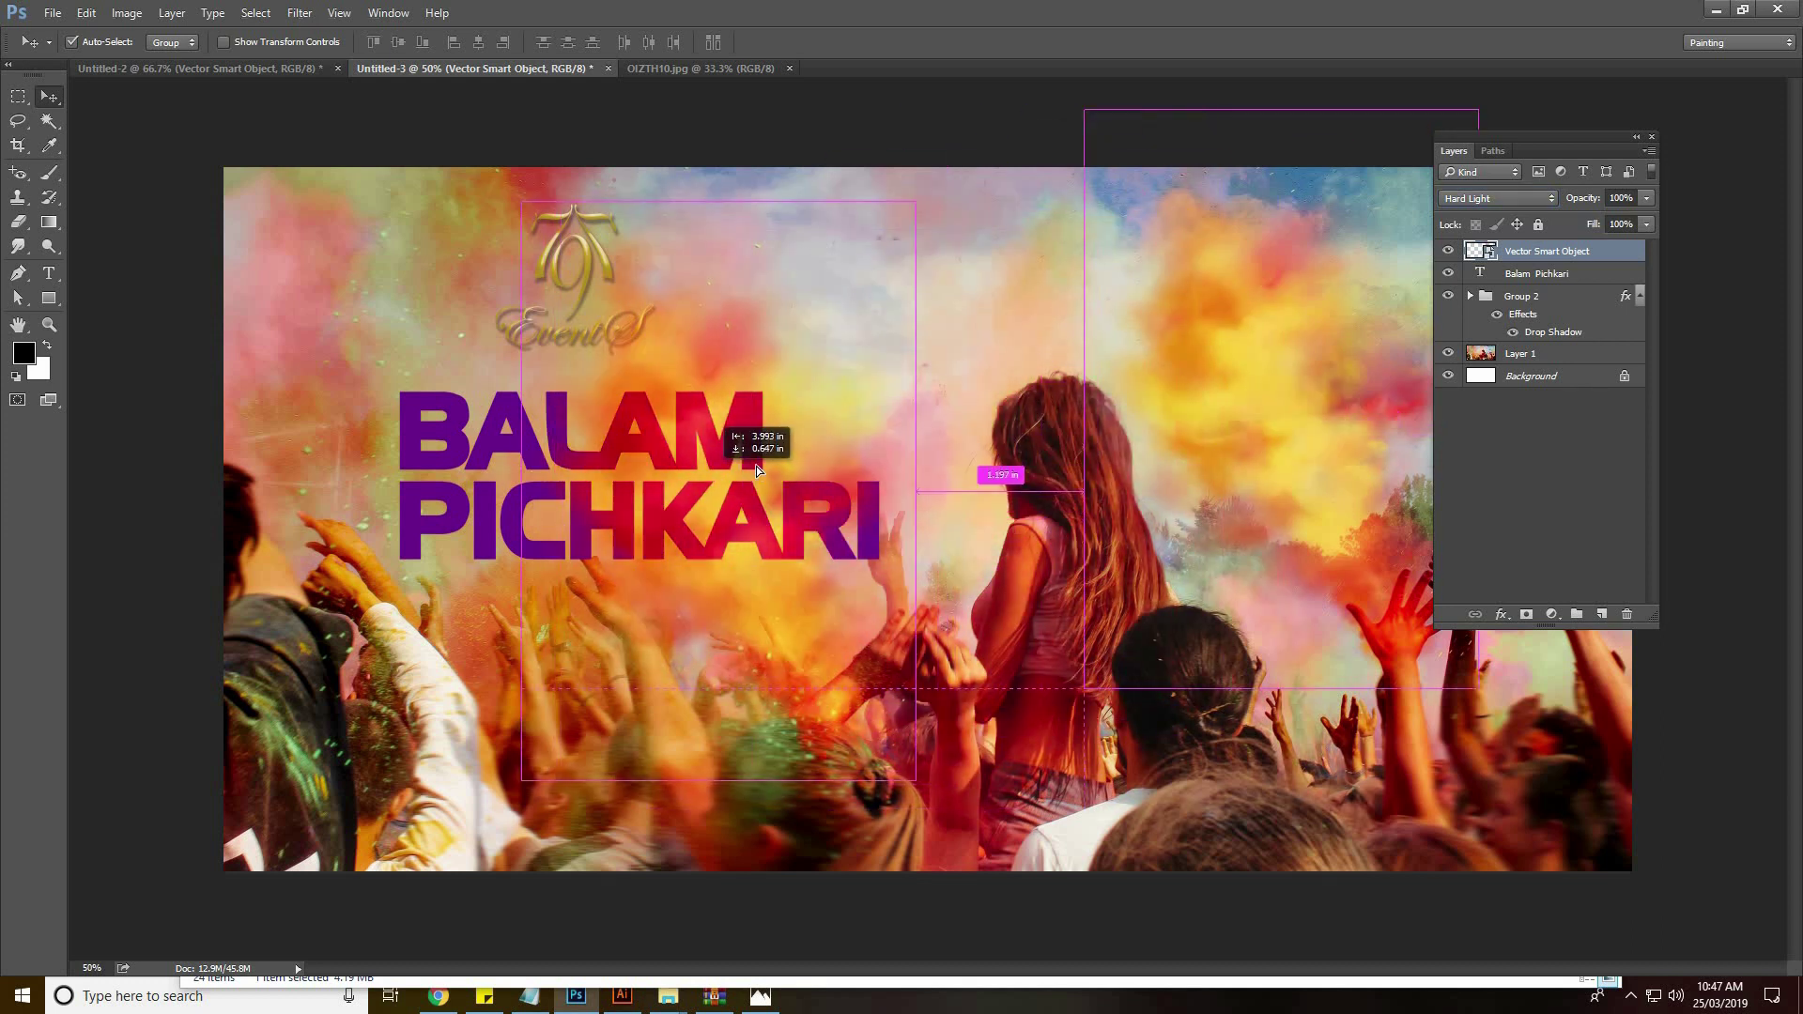
{"action": "left_click_drag", "start_coordinate": [711, 481], "coordinate": [752, 474]}
{"action": "key", "text": "ctrl+z"}
{"action": "left_click_drag", "start_coordinate": [979, 437], "coordinate": [820, 409]}
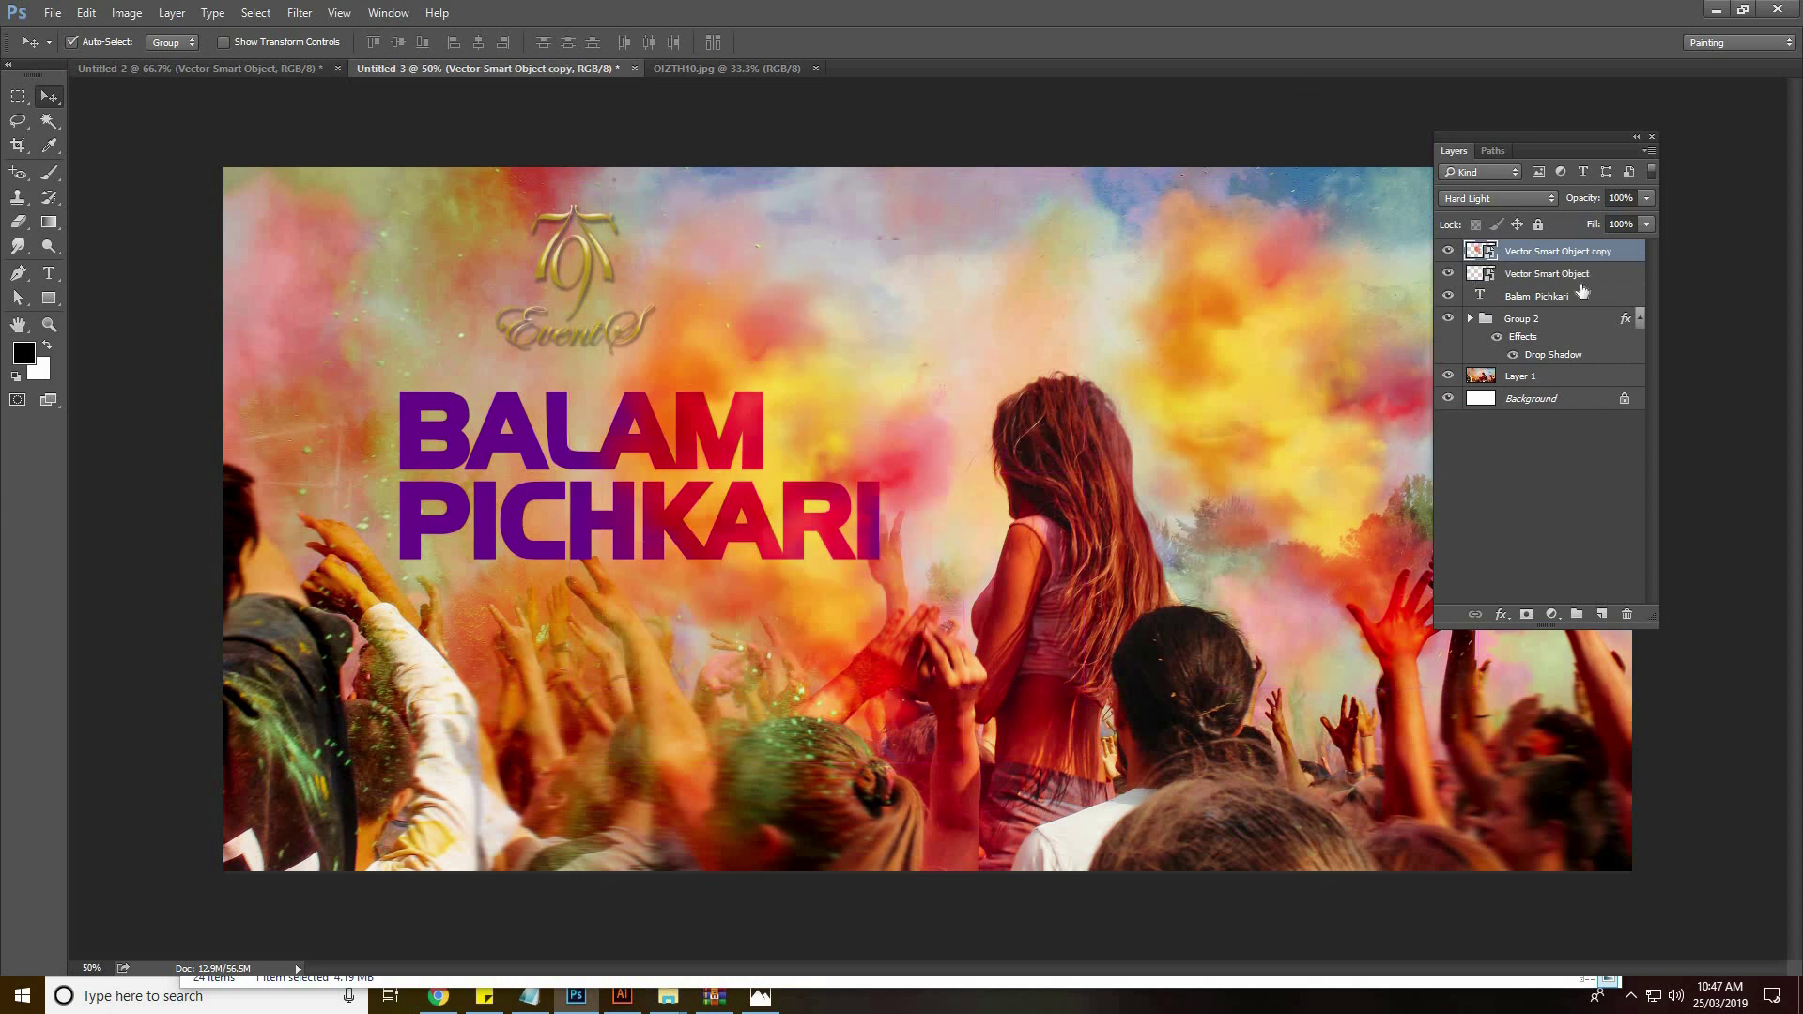
{"action": "left_click", "coordinate": [1545, 278]}
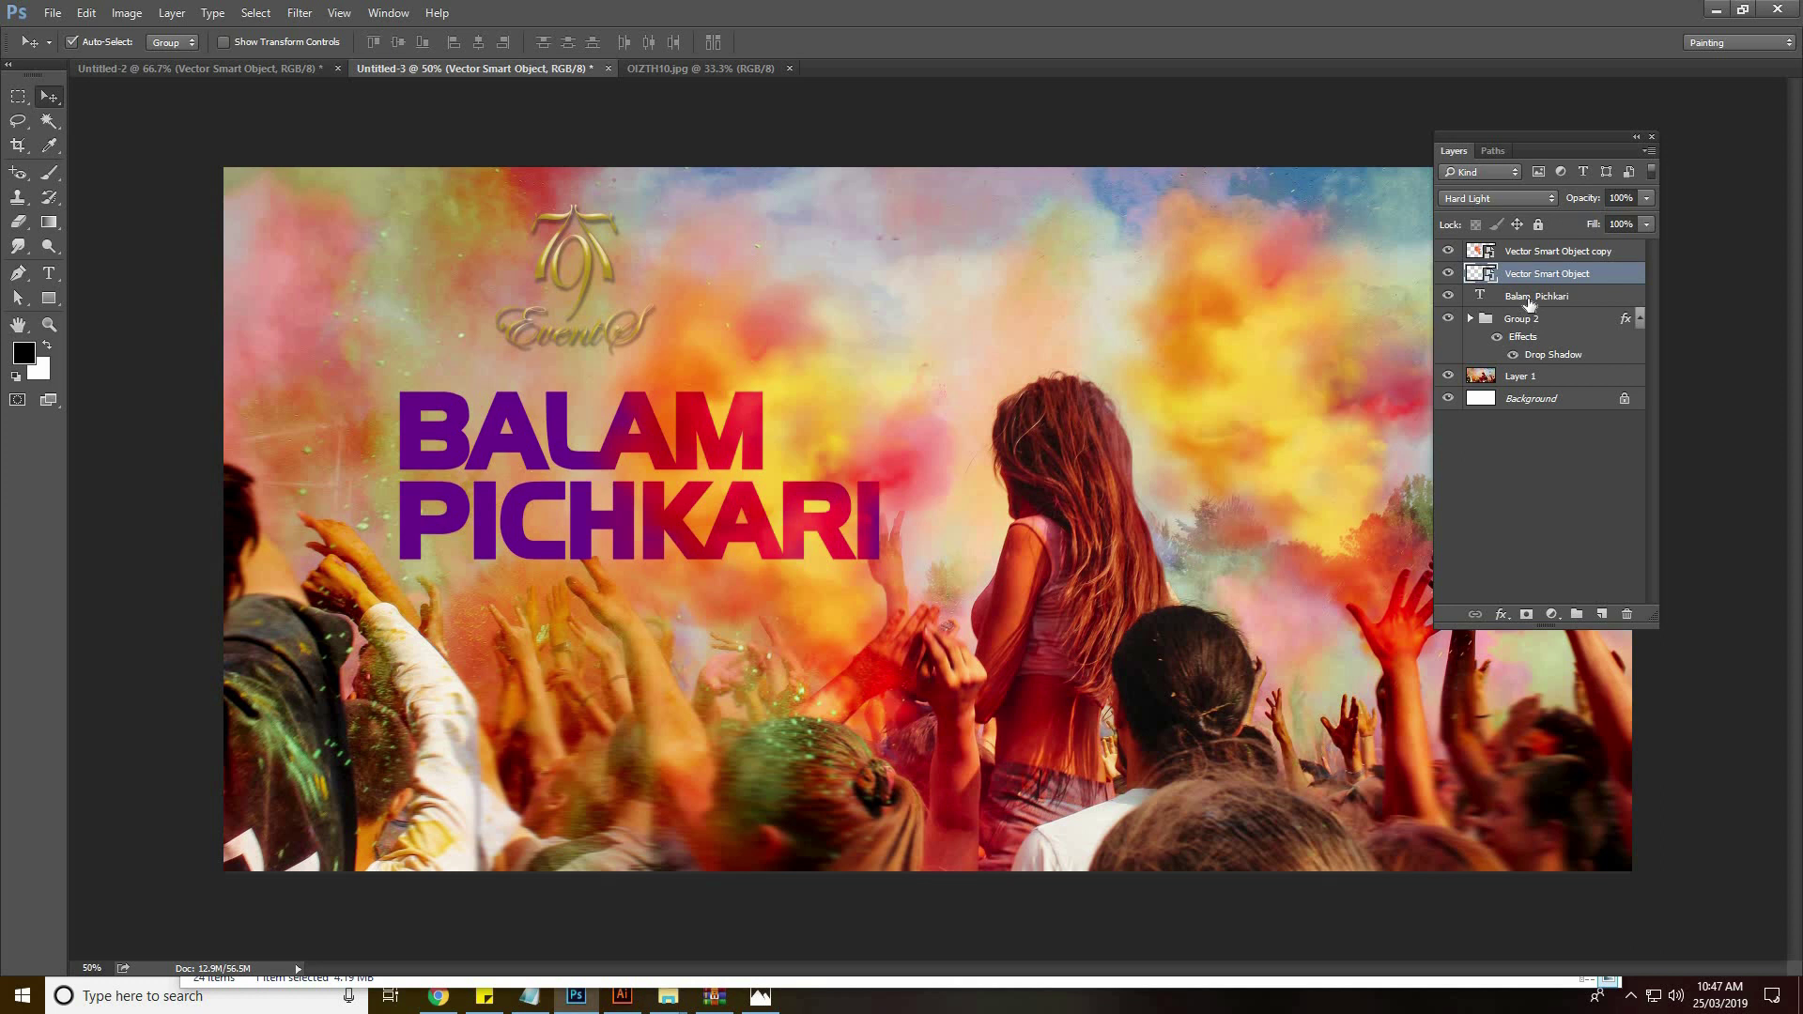
{"action": "left_click", "coordinate": [1530, 301]}
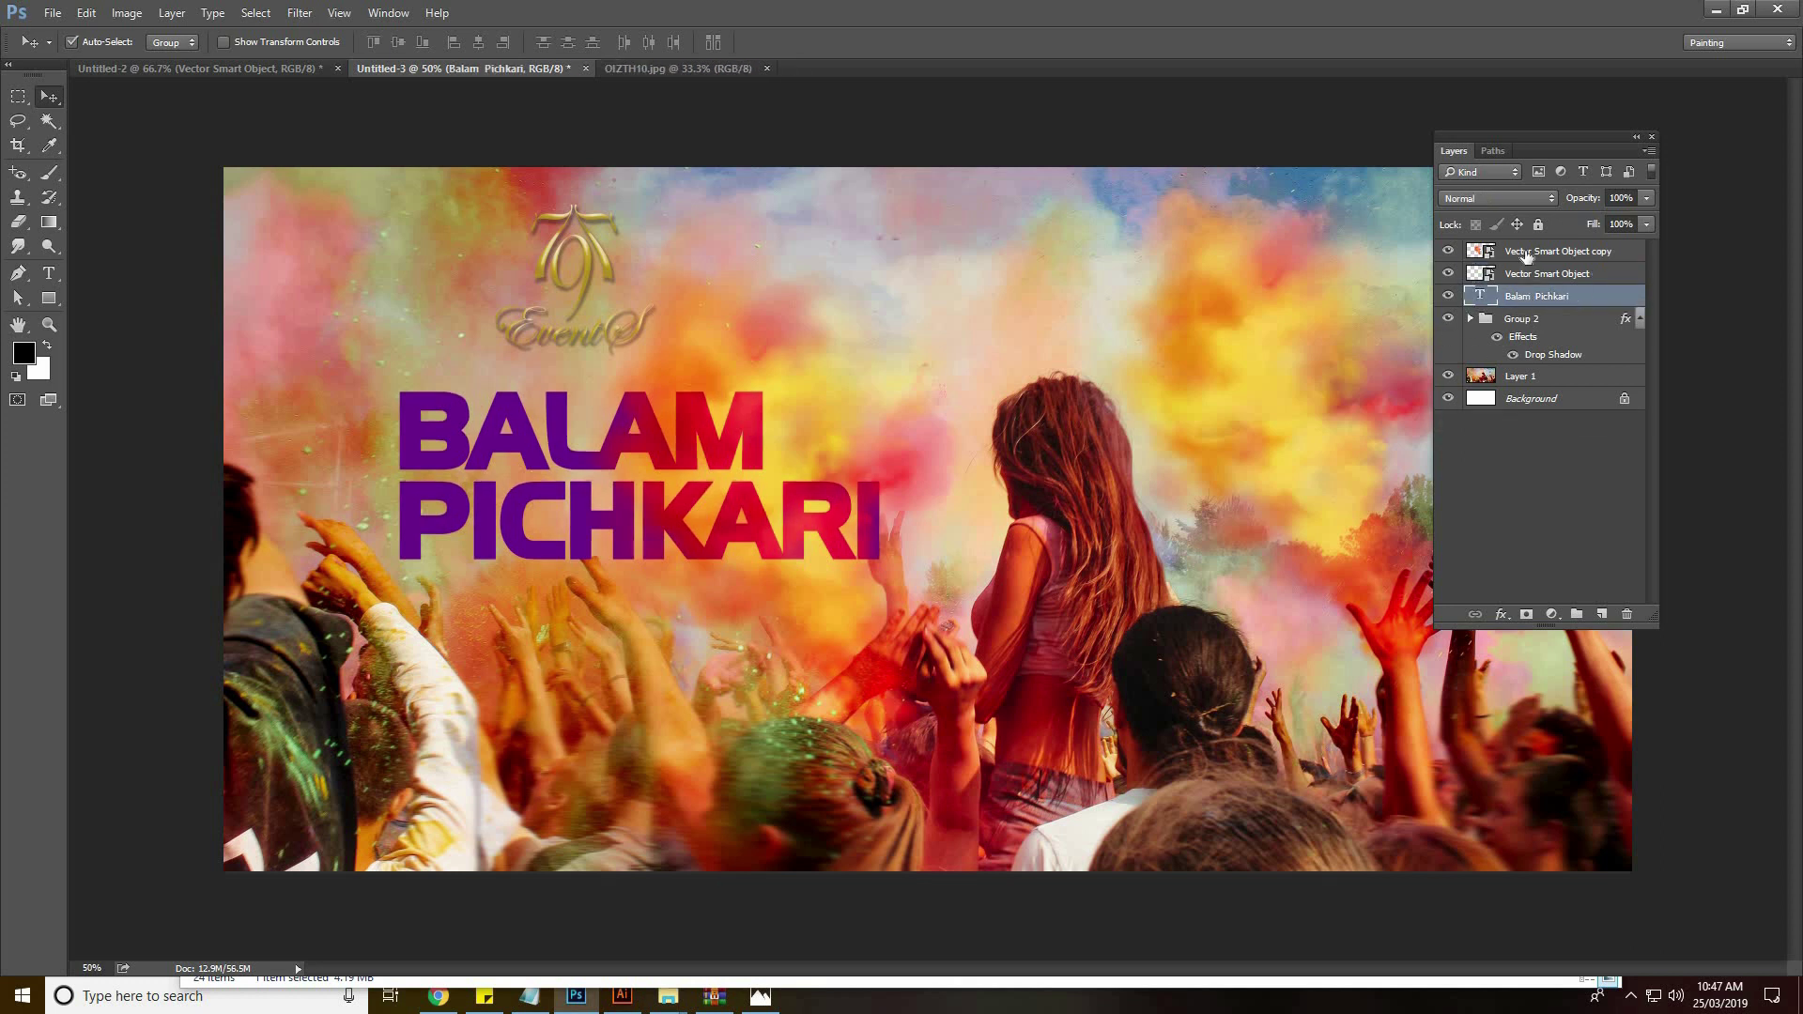
{"action": "left_click_drag", "start_coordinate": [1526, 251], "coordinate": [1526, 275]}
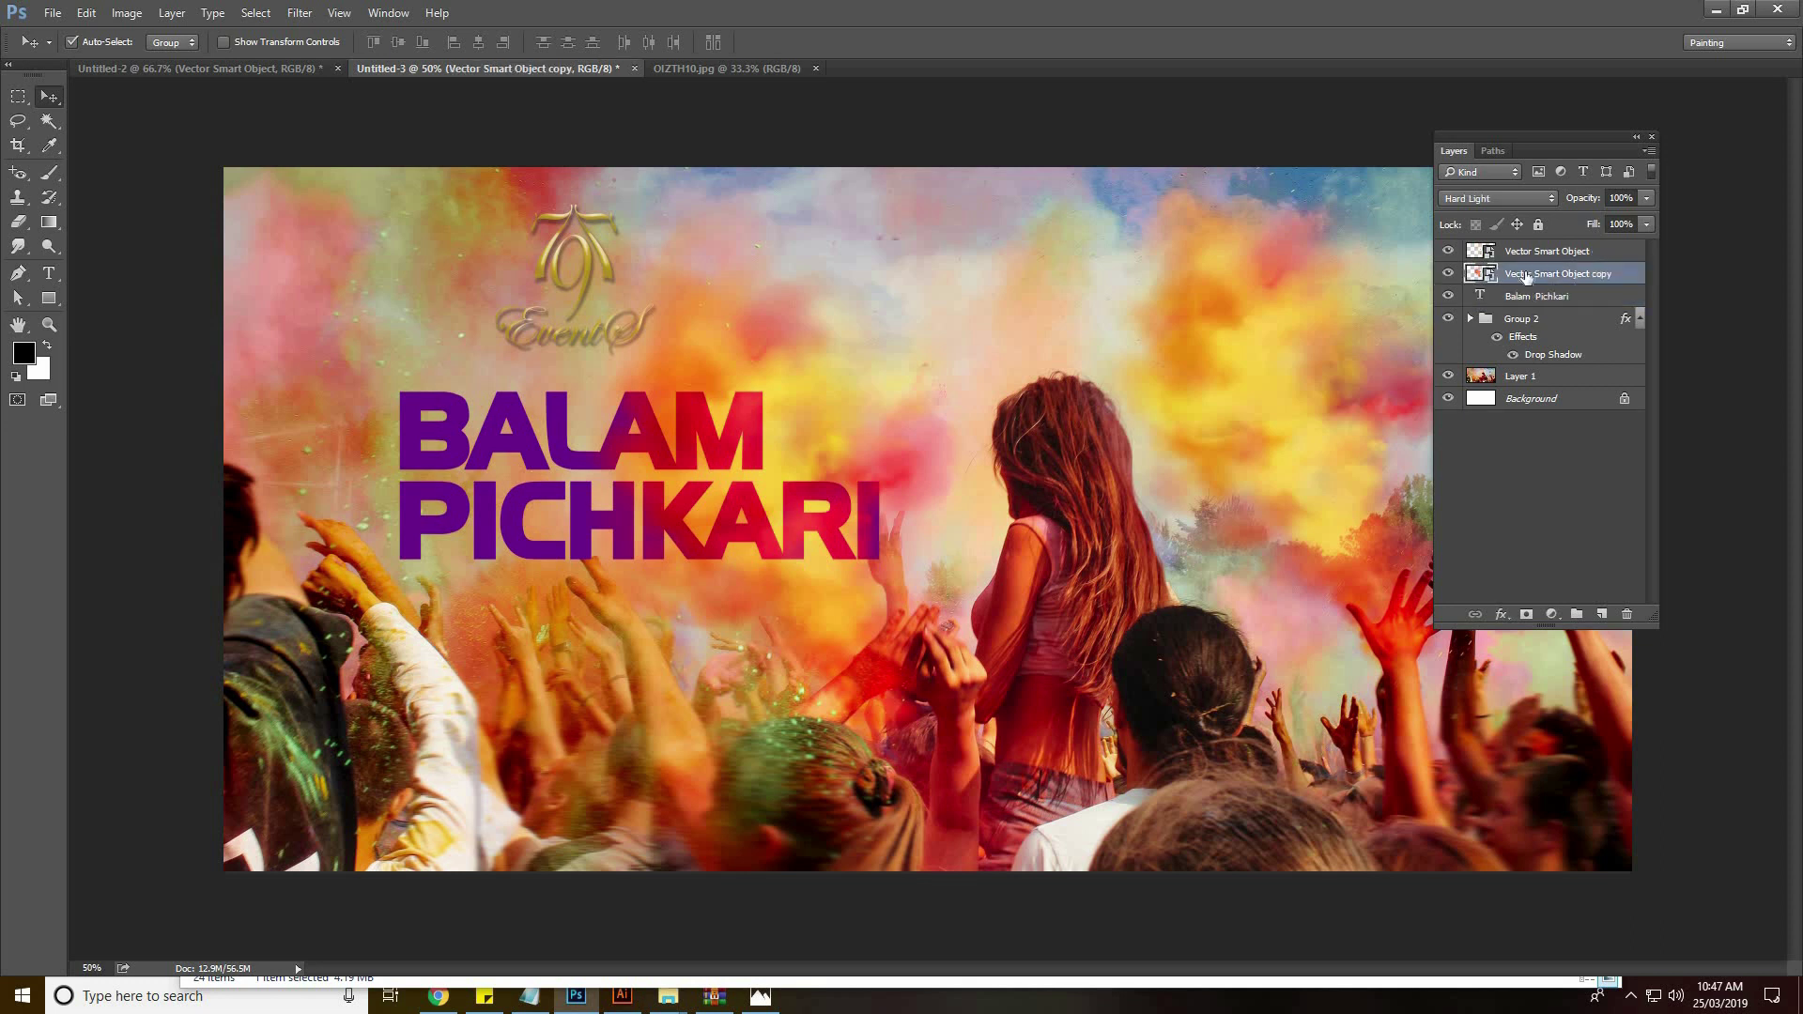
Clip the gradient copy to BALAM PICHKARI and slide it to tint pinkish red into purple
{"action": "right_click", "coordinate": [1527, 278]}
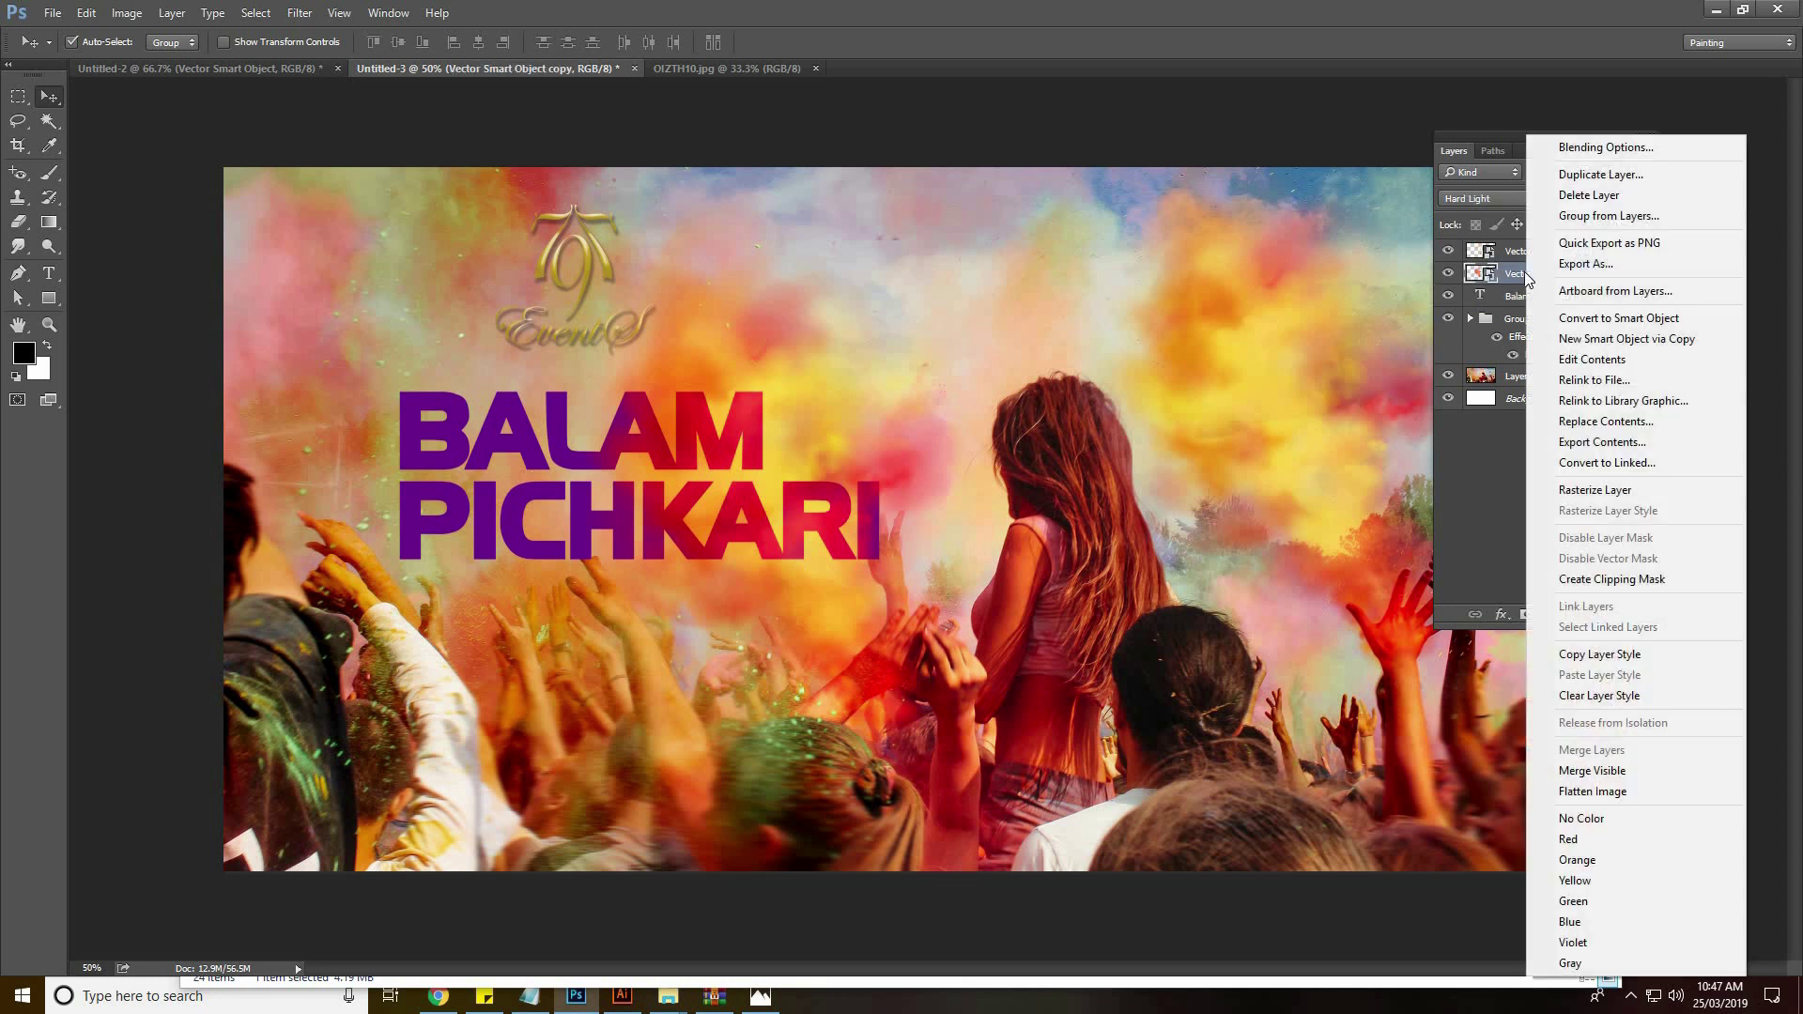
{"action": "left_click", "coordinate": [1616, 580]}
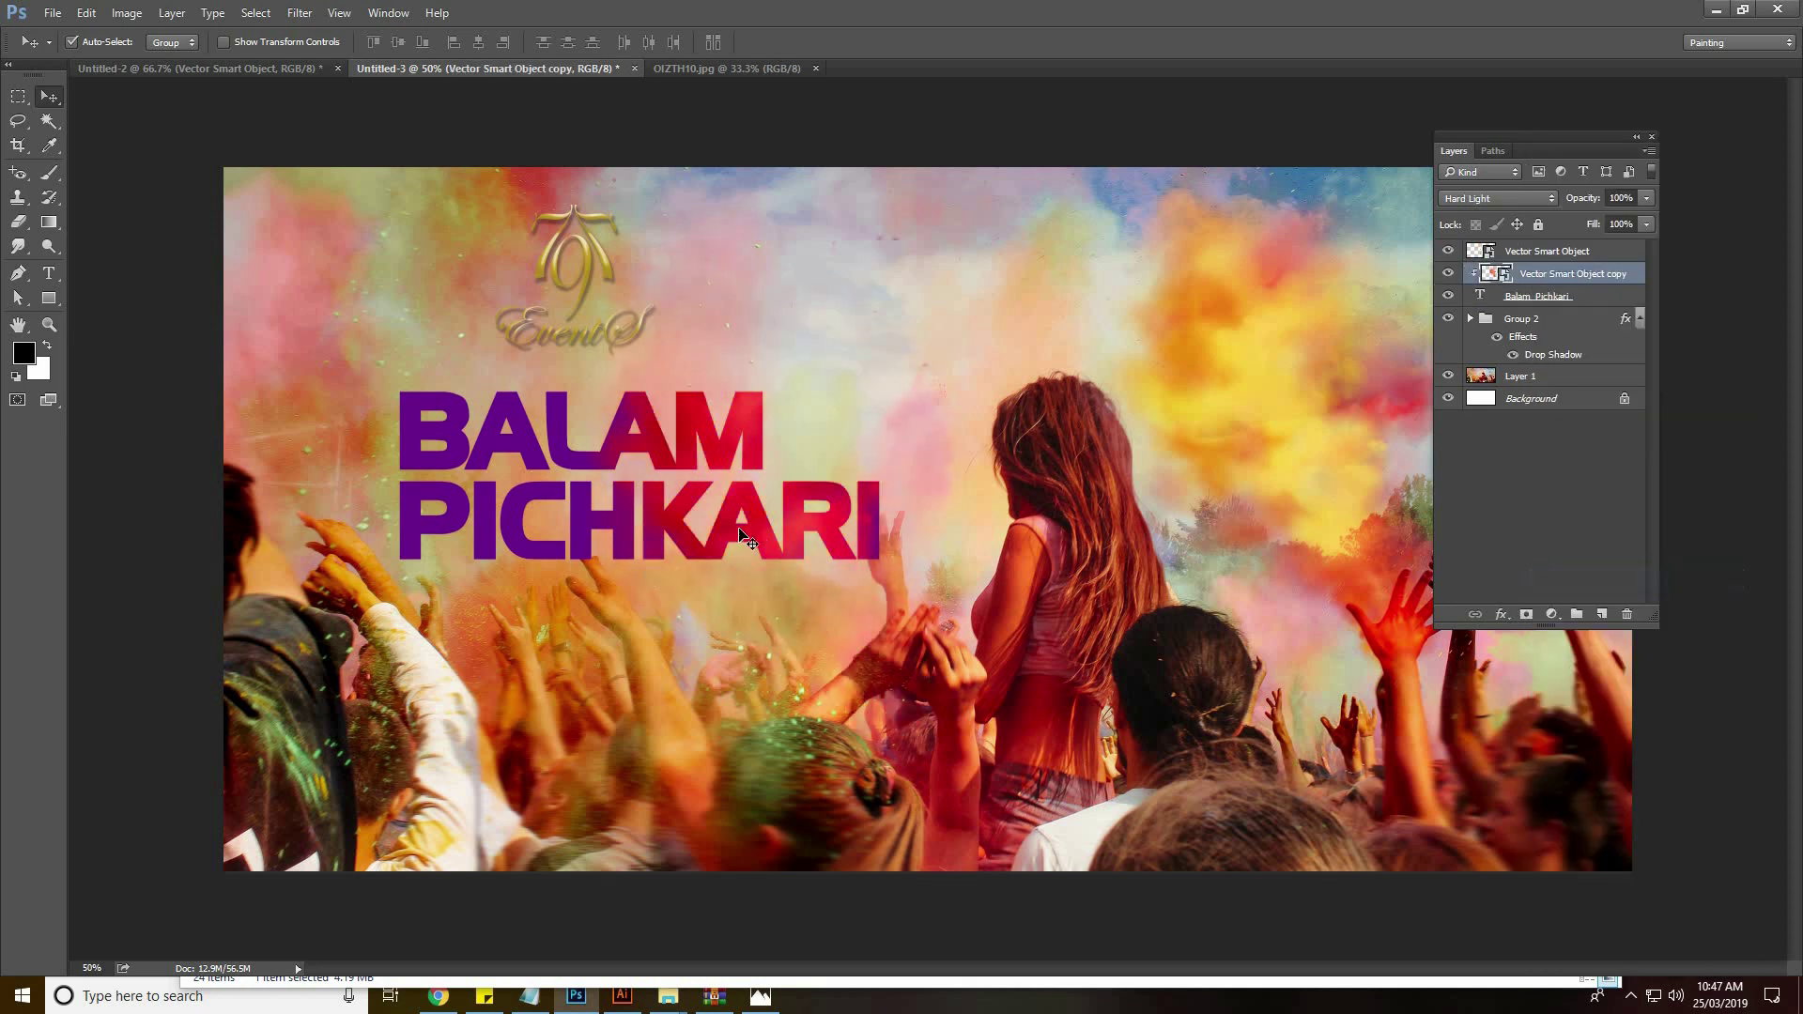
{"action": "mouse_move", "coordinate": [759, 622]}
{"action": "left_mouse_down"}
{"action": "mouse_move", "coordinate": [815, 498]}
{"action": "mouse_move", "coordinate": [796, 533]}
{"action": "left_mouse_up"}
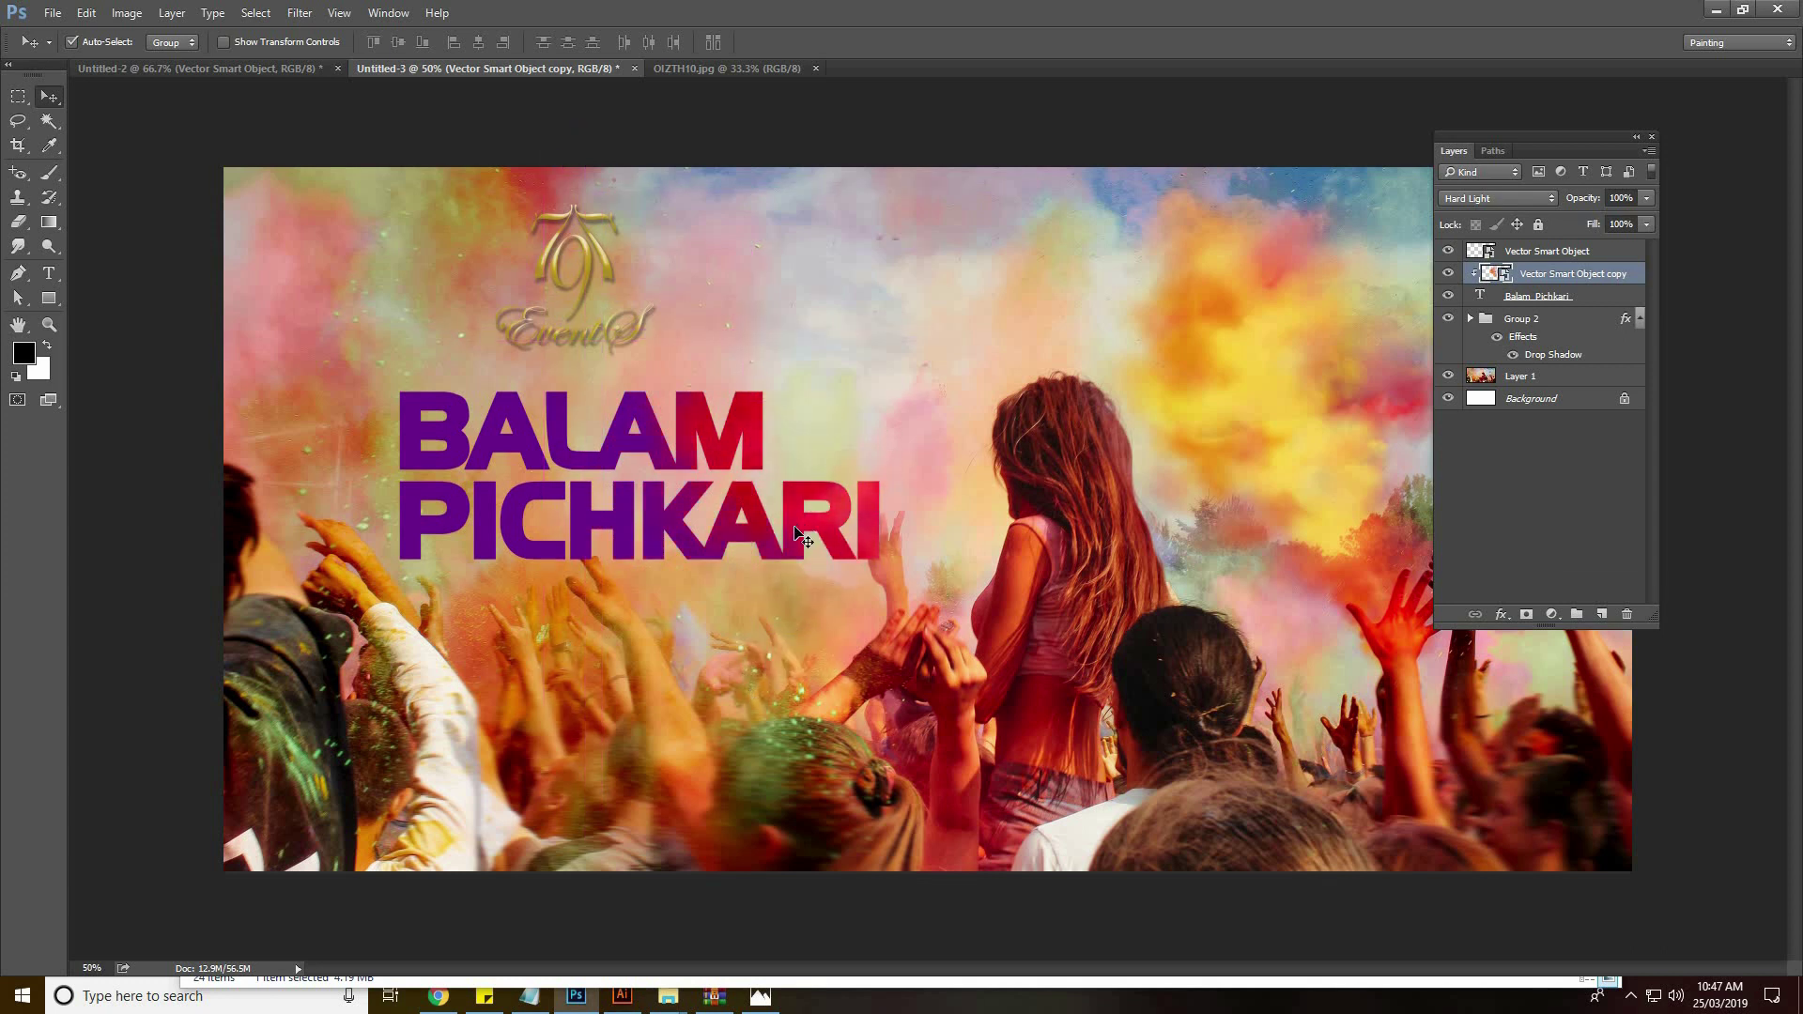
{"action": "mouse_move", "coordinate": [540, 532]}
{"action": "left_mouse_down"}
{"action": "mouse_move", "coordinate": [542, 556]}
{"action": "mouse_move", "coordinate": [572, 564]}
{"action": "mouse_move", "coordinate": [539, 541]}
{"action": "left_mouse_up"}
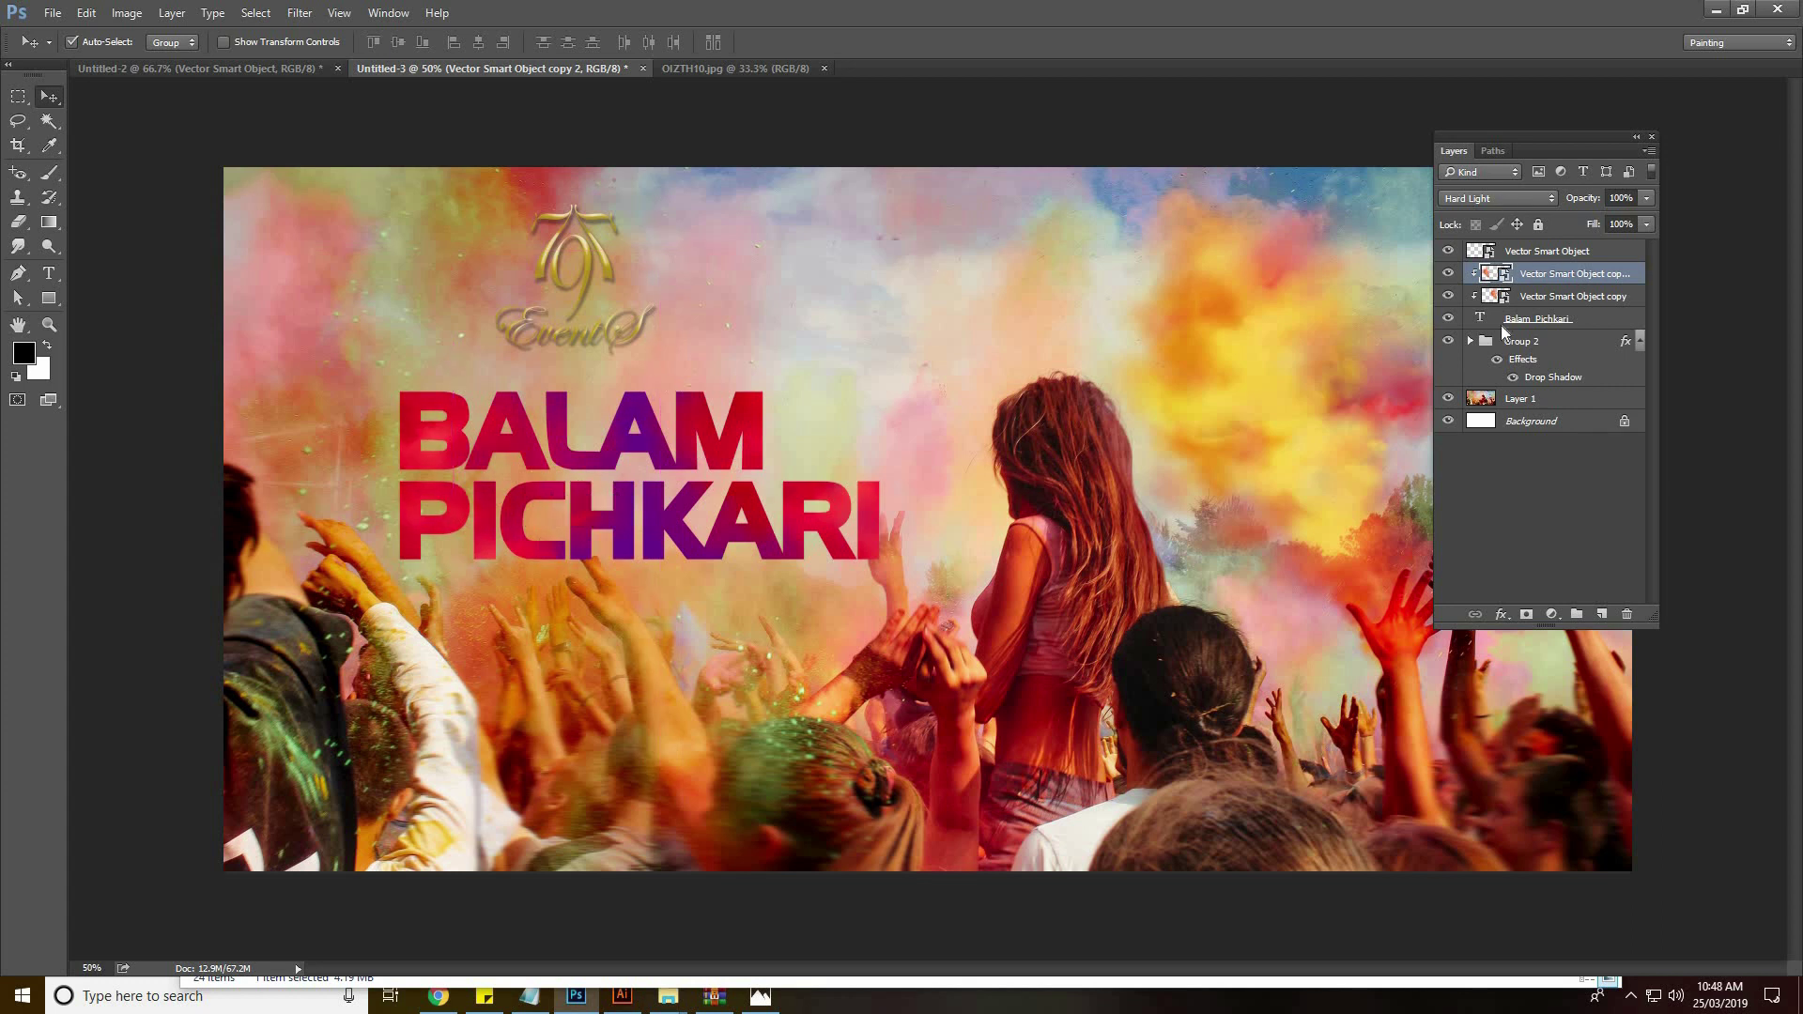
Compare Vivid Light, Linear Light, Color and Saturation on the gradient, then settle on Hard Light
{"action": "left_click", "coordinate": [1498, 198]}
{"action": "left_click", "coordinate": [1470, 423]}
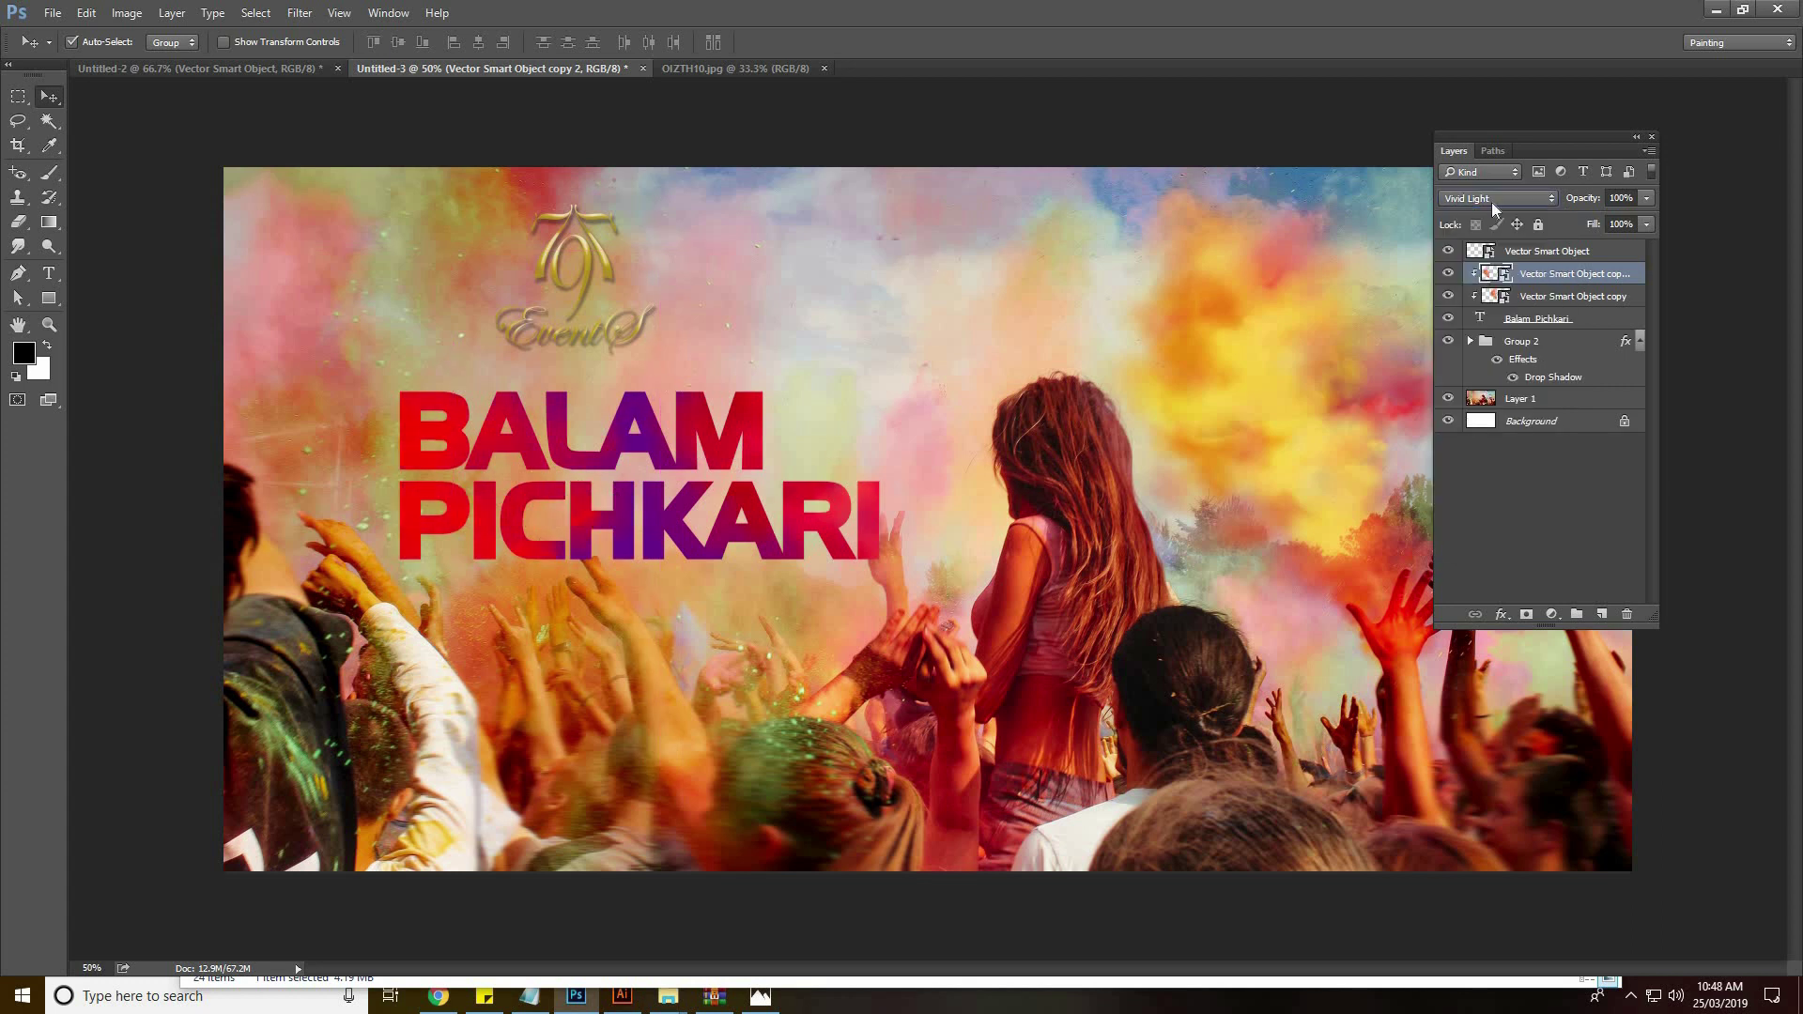
{"action": "left_click", "coordinate": [1492, 199]}
{"action": "left_click", "coordinate": [1451, 424]}
{"action": "key", "text": "shift+plus"}
{"action": "key", "text": "shift+plus"}
{"action": "key", "text": "shift+plus"}
{"action": "key", "text": "shift+plus"}
{"action": "key", "text": "shift+plus"}
{"action": "key", "text": "shift+plus"}
{"action": "key", "text": "shift+plus"}
{"action": "key", "text": "shift+plus"}
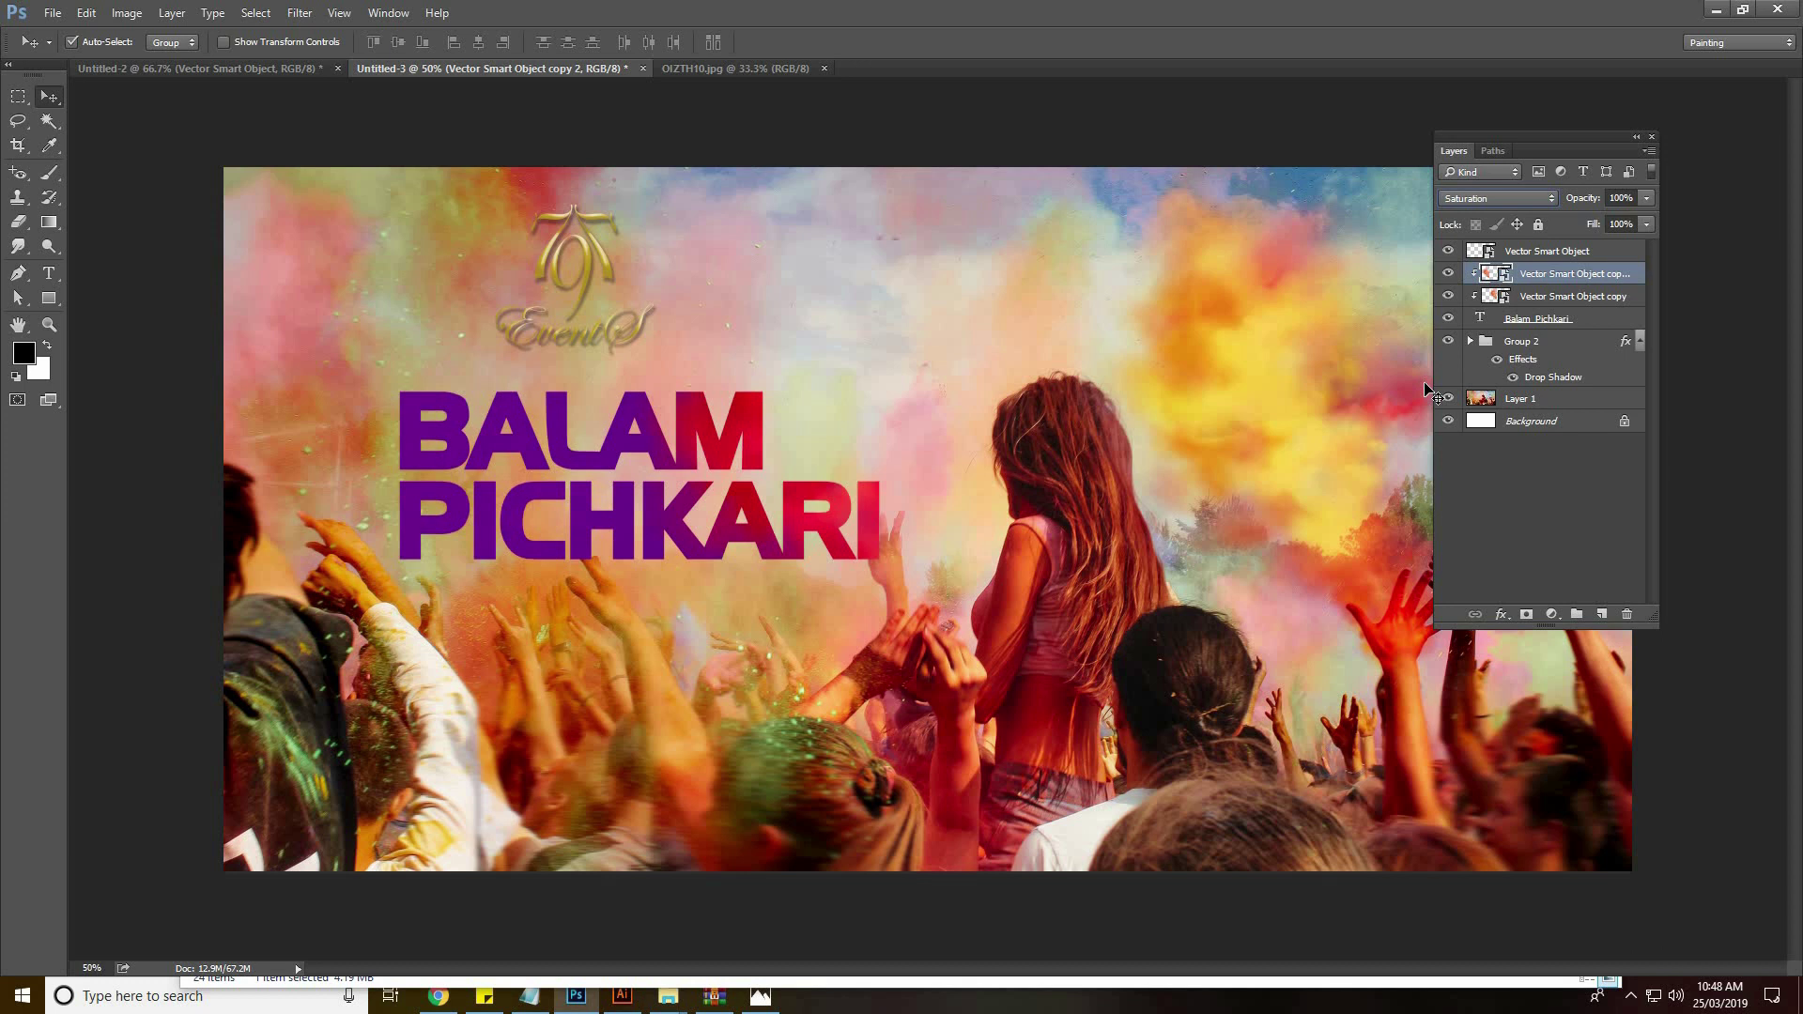
{"action": "key", "text": "shift+plus"}
{"action": "key", "text": "shift+plus"}
{"action": "key", "text": "shift+minus"}
{"action": "key", "text": "shift+minus"}
{"action": "key", "text": "shift+minus"}
{"action": "key", "text": "shift+minus"}
{"action": "key", "text": "shift+minus"}
{"action": "key", "text": "shift+minus"}
{"action": "key", "text": "shift+minus"}
{"action": "key", "text": "shift+minus"}
{"action": "key", "text": "shift+minus"}
{"action": "key", "text": "shift+minus"}
{"action": "key", "text": "shift+minus"}
{"action": "key", "text": "shift+minus"}
{"action": "key", "text": "shift+minus"}
{"action": "key", "text": "shift+minus"}
{"action": "key", "text": "shift+minus"}
{"action": "key", "text": "shift+minus"}
{"action": "key", "text": "shift+minus"}
{"action": "key", "text": "shift+minus"}
{"action": "key", "text": "shift+minus"}
{"action": "key", "text": "shift+minus"}
{"action": "key", "text": "shift+plus"}
{"action": "key", "text": "shift+plus"}
{"action": "key", "text": "shift+plus"}
{"action": "key", "text": "shift+plus"}
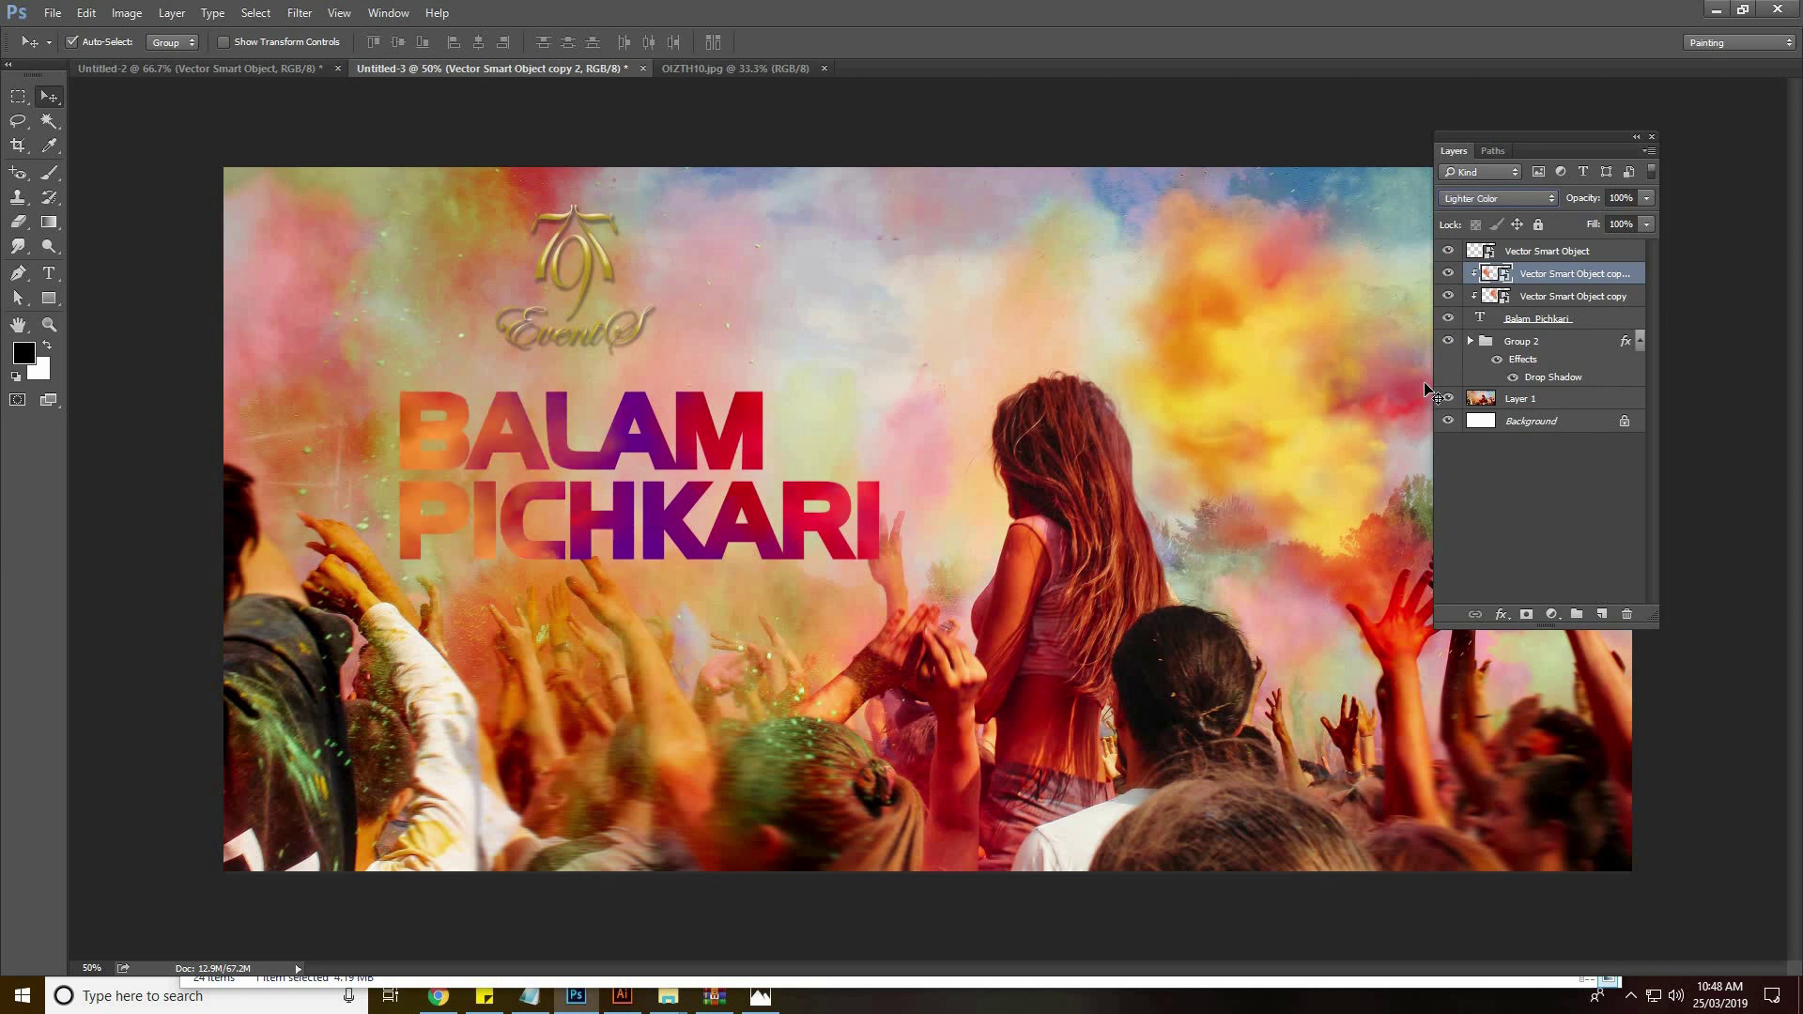
{"action": "left_click", "coordinate": [1499, 193]}
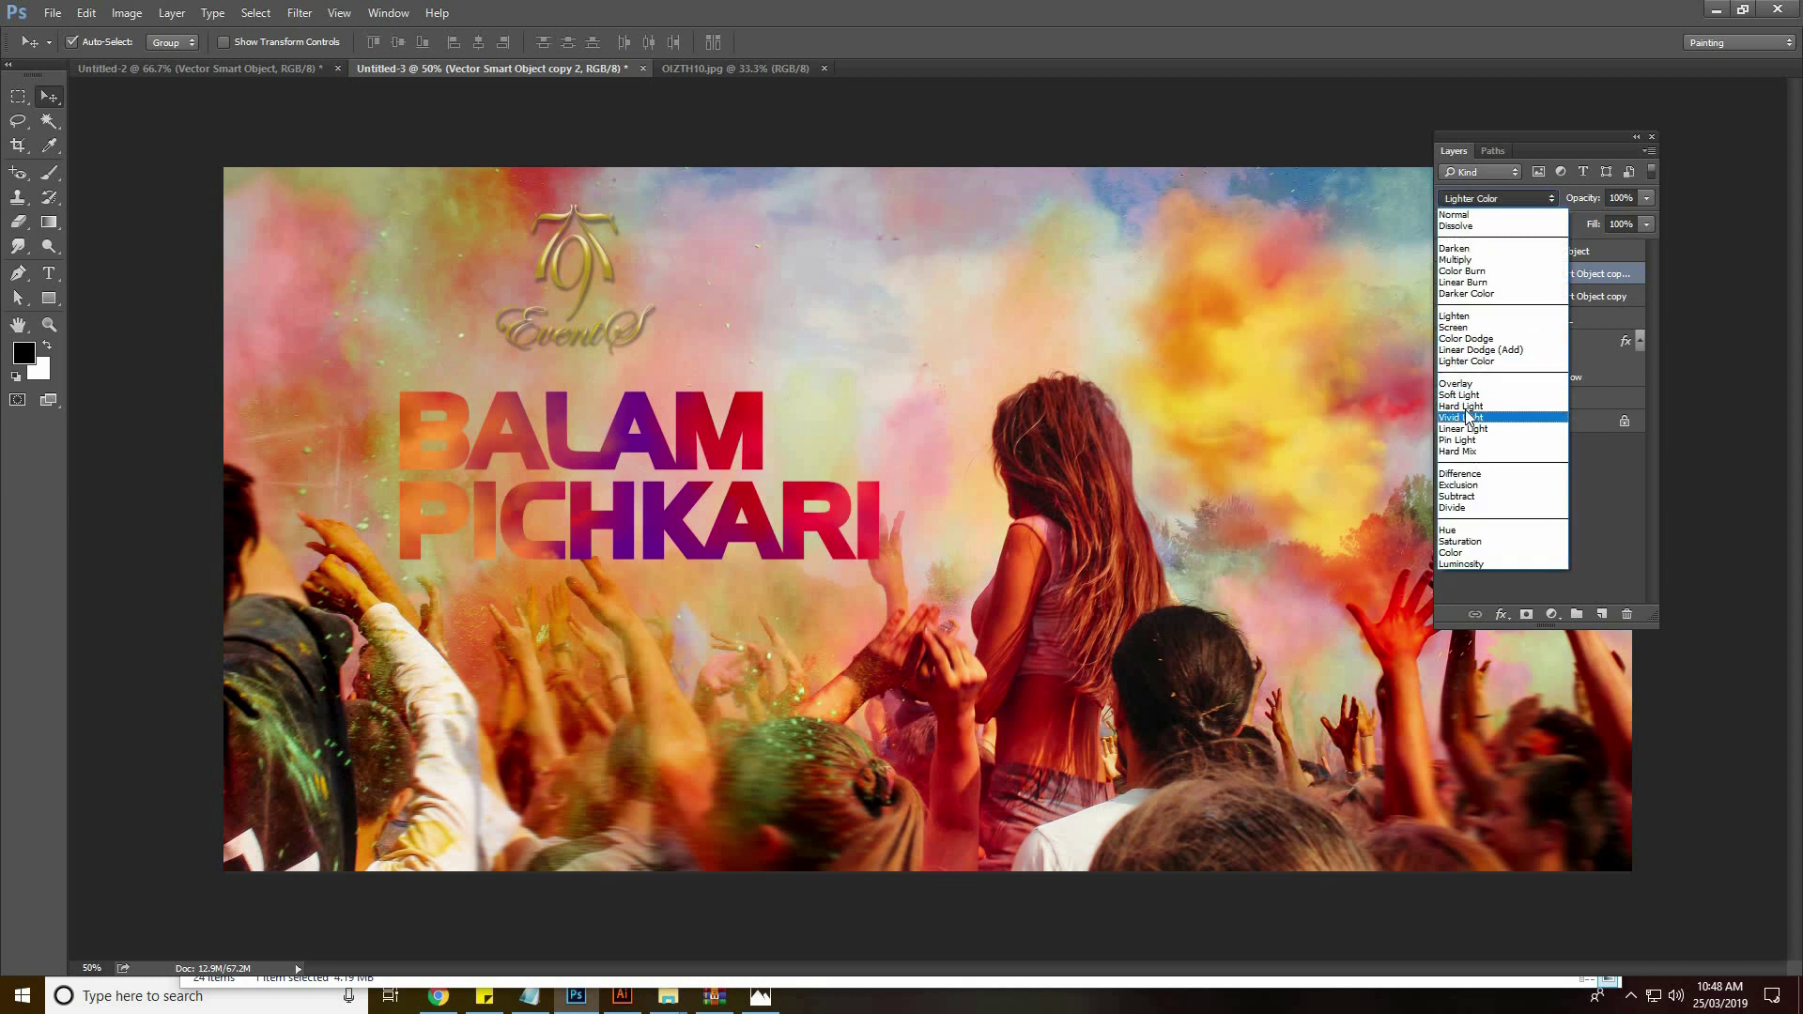
{"action": "left_click", "coordinate": [1467, 405]}
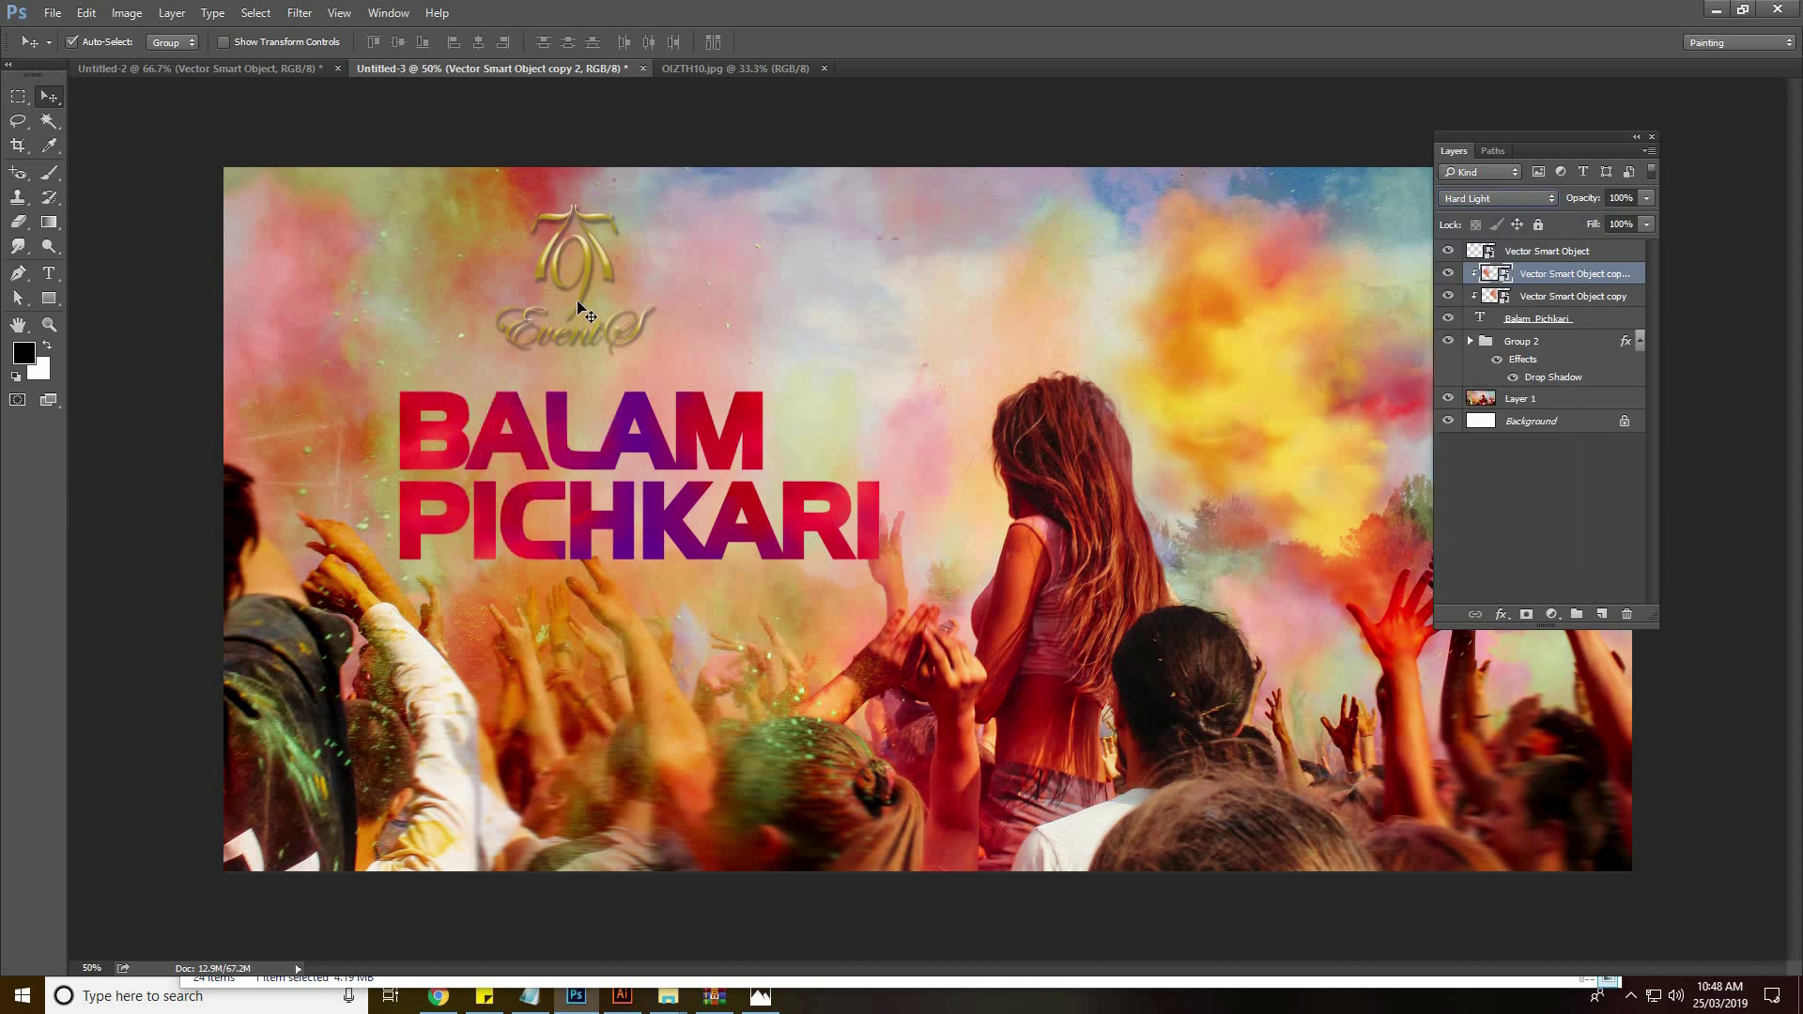
Nudge the 79 Events logo slightly lower-right and select the holi party line in Notepad
{"action": "left_click_drag", "start_coordinate": [586, 294], "coordinate": [591, 301]}
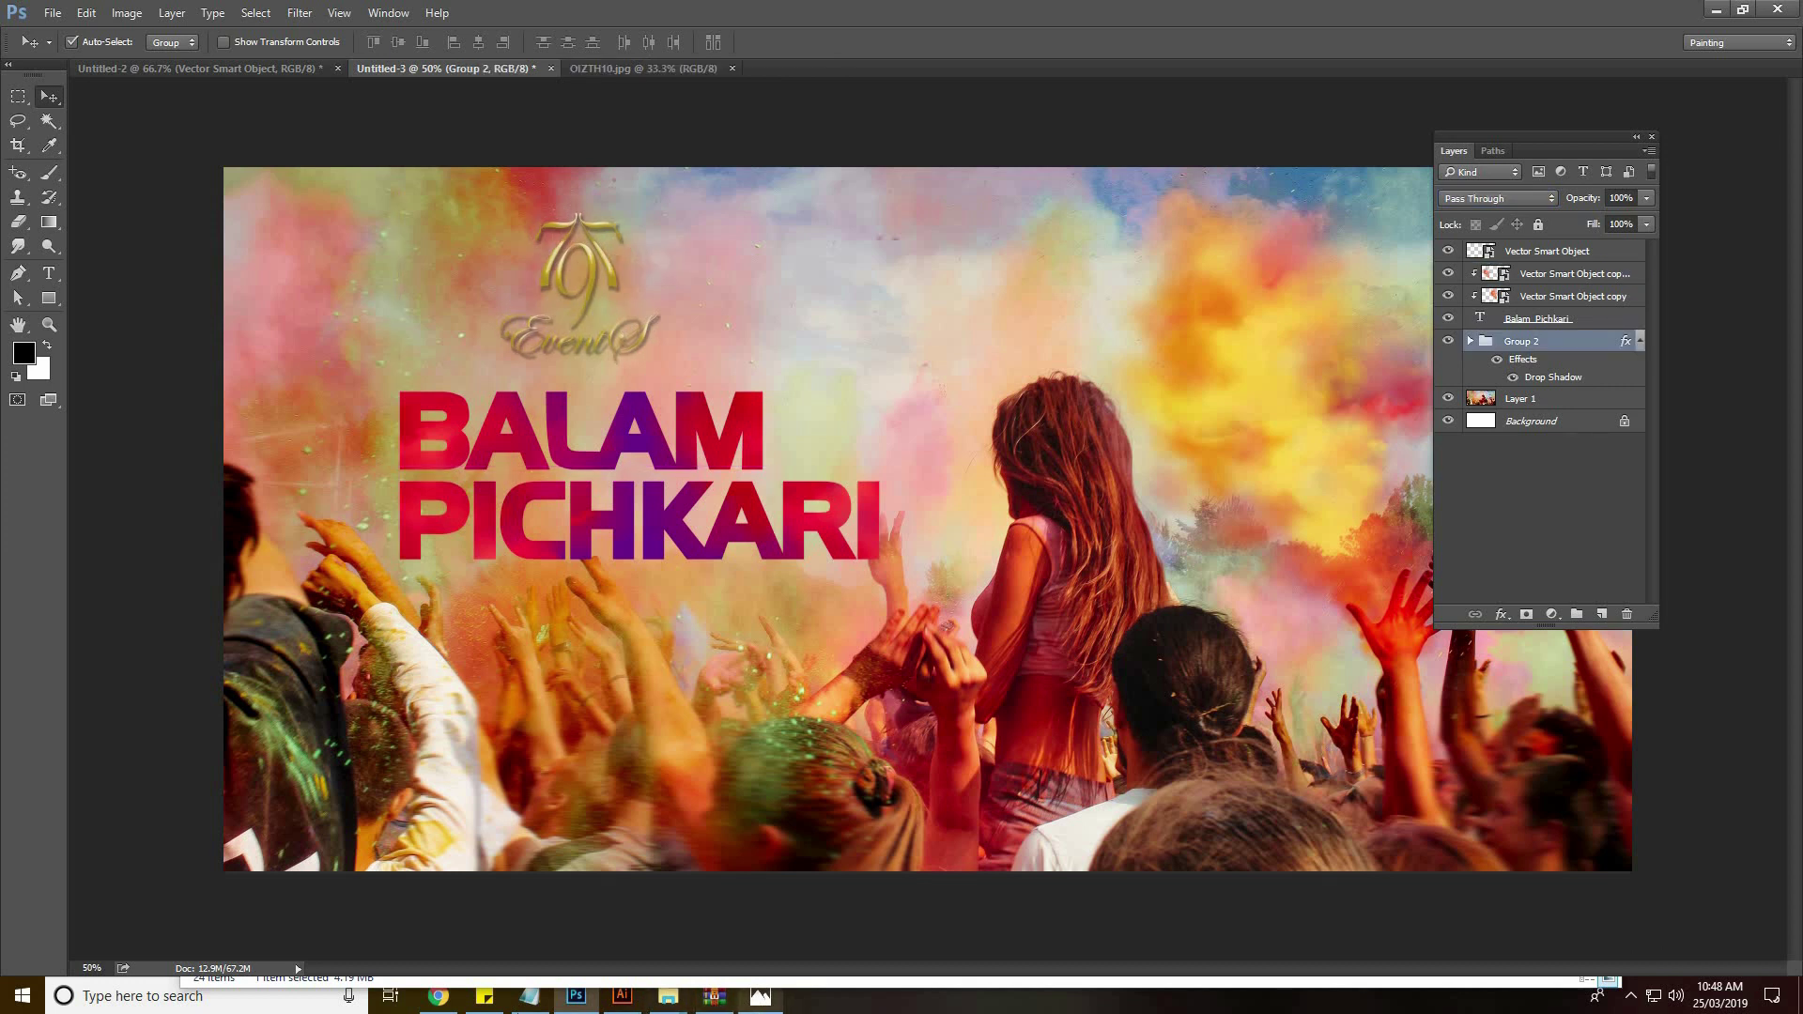
{"action": "left_click", "coordinate": [561, 994]}
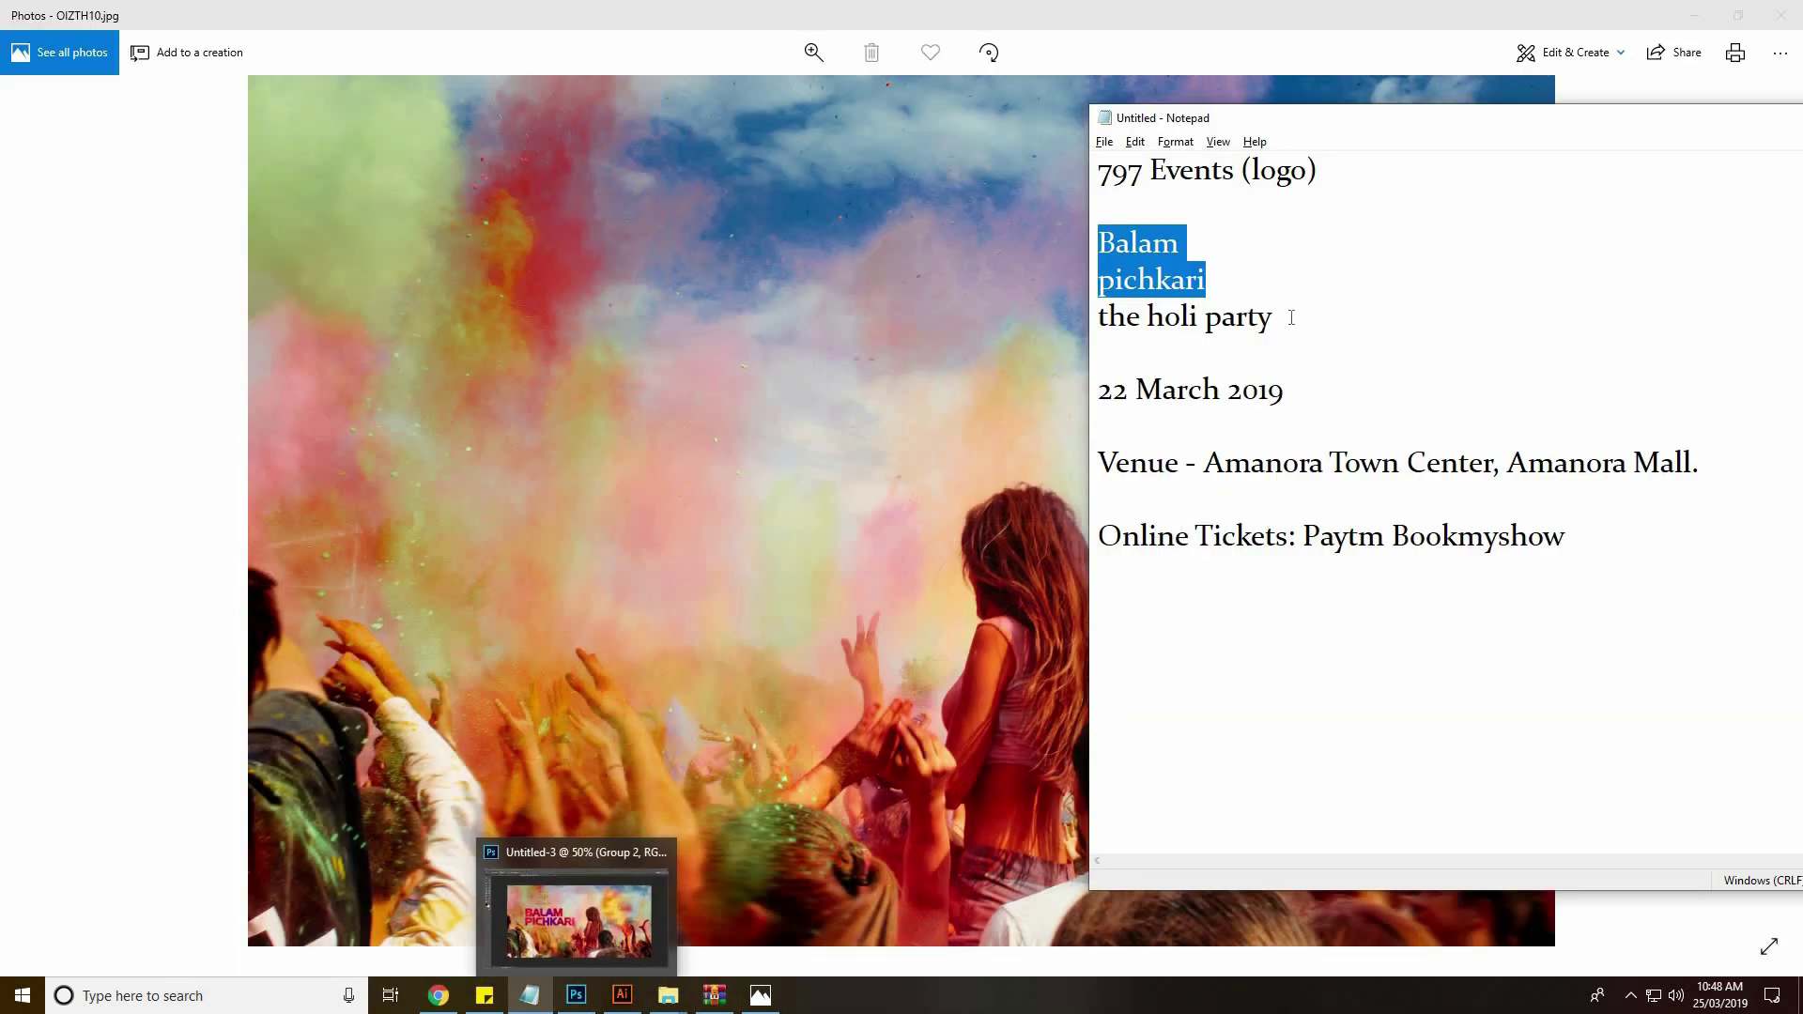
{"action": "left_click_drag", "start_coordinate": [1280, 317], "coordinate": [1101, 311]}
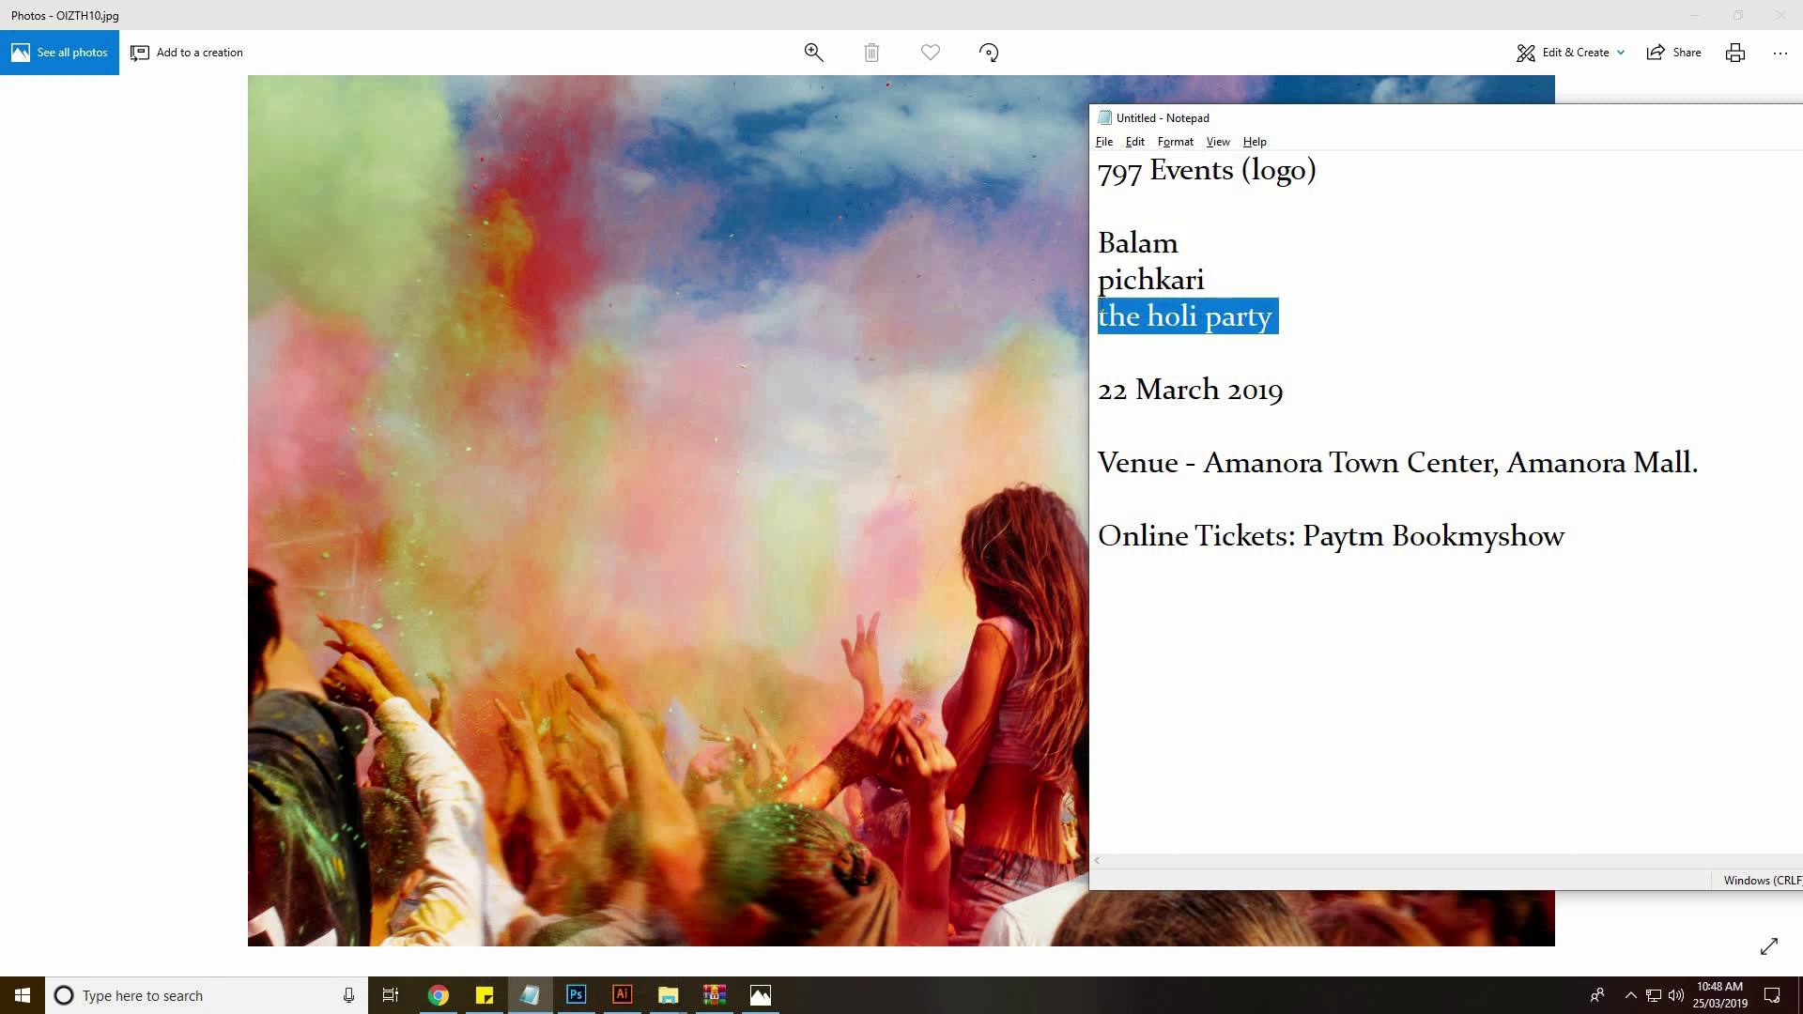
{"action": "left_click", "coordinate": [575, 995]}
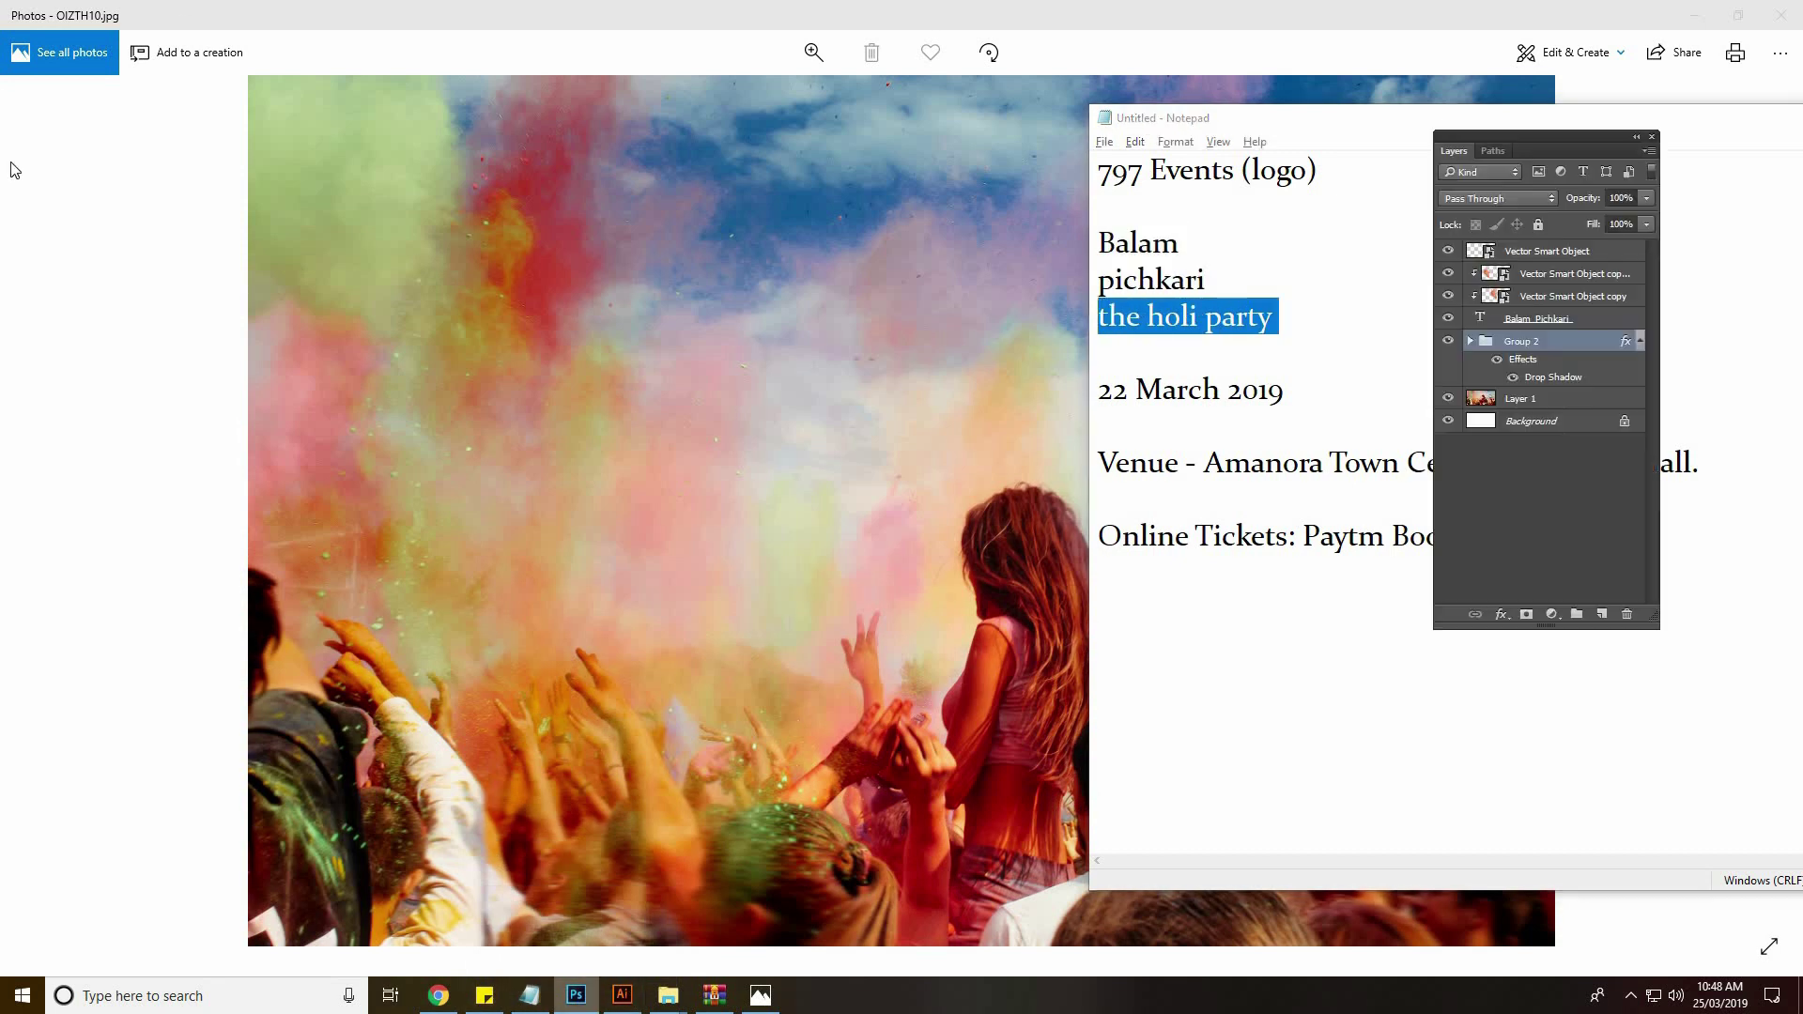
{"action": "left_click", "coordinate": [51, 273]}
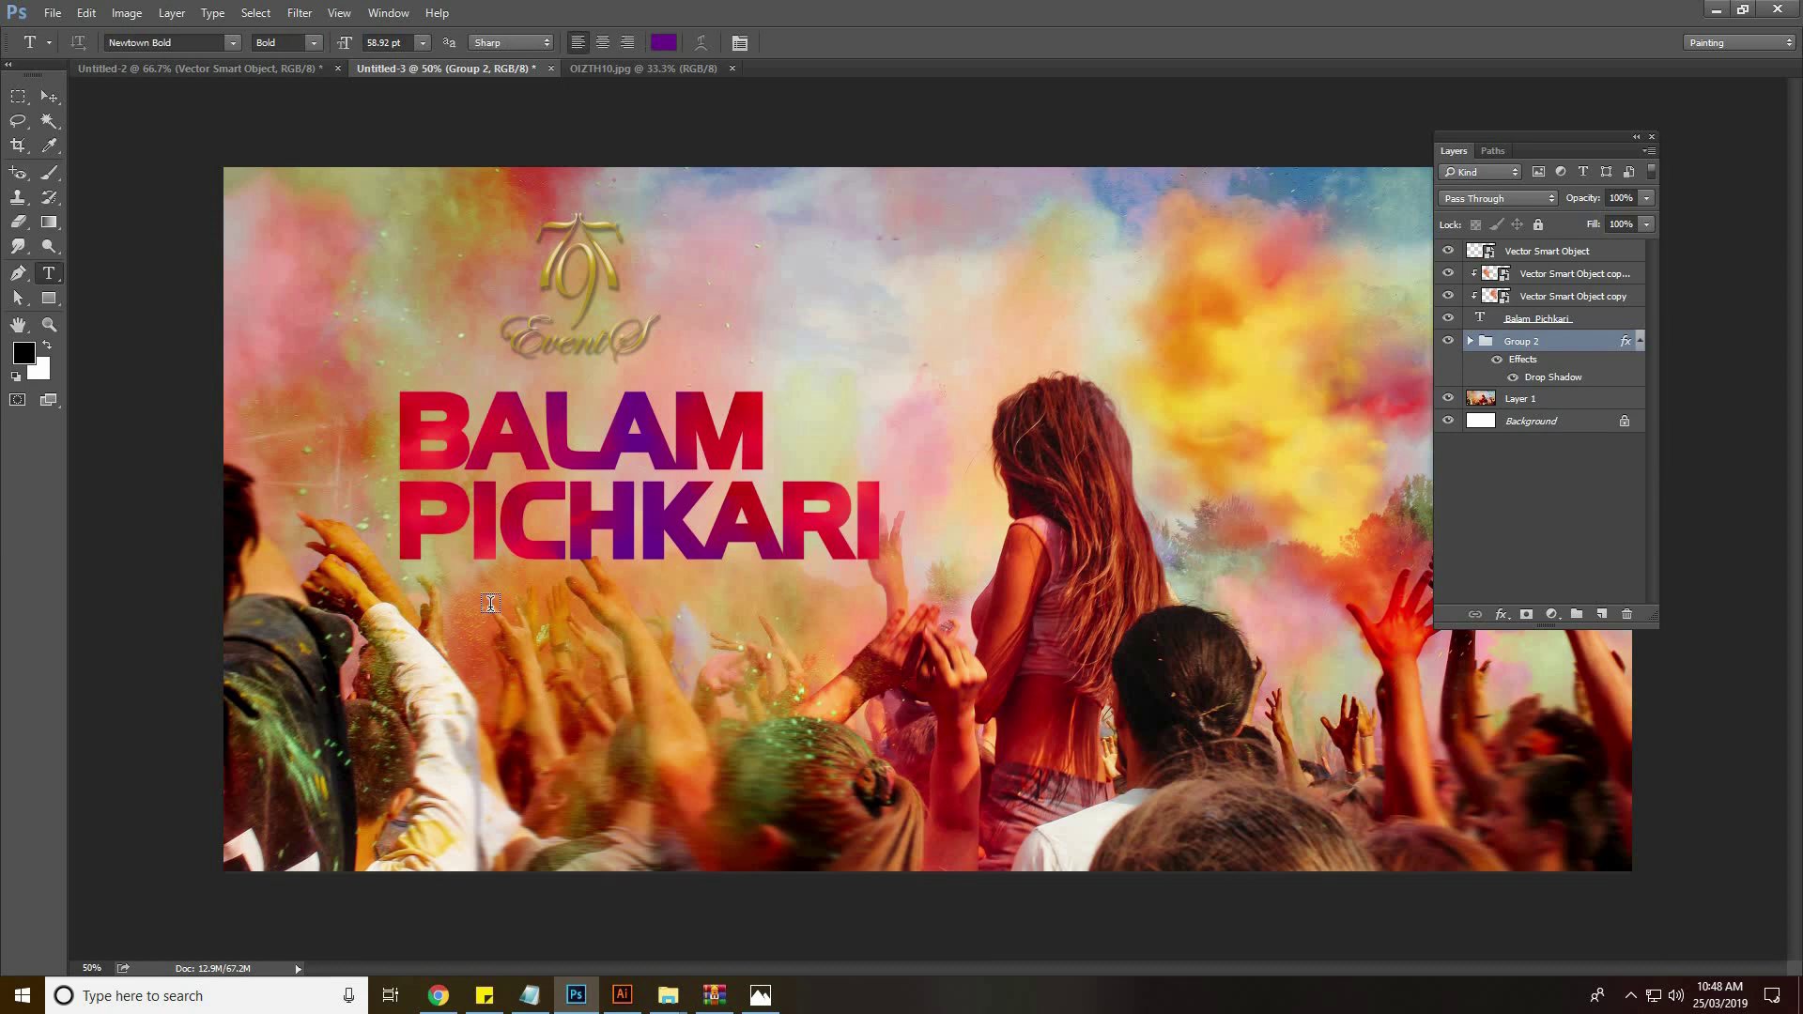
Add 'THE HOLI PARTY' below PICHKARI in Gotham Bold 22.92 pt, shifted slightly left
{"action": "left_click", "coordinate": [521, 660]}
{"action": "type", "text": "THE HOLI PARTY"}
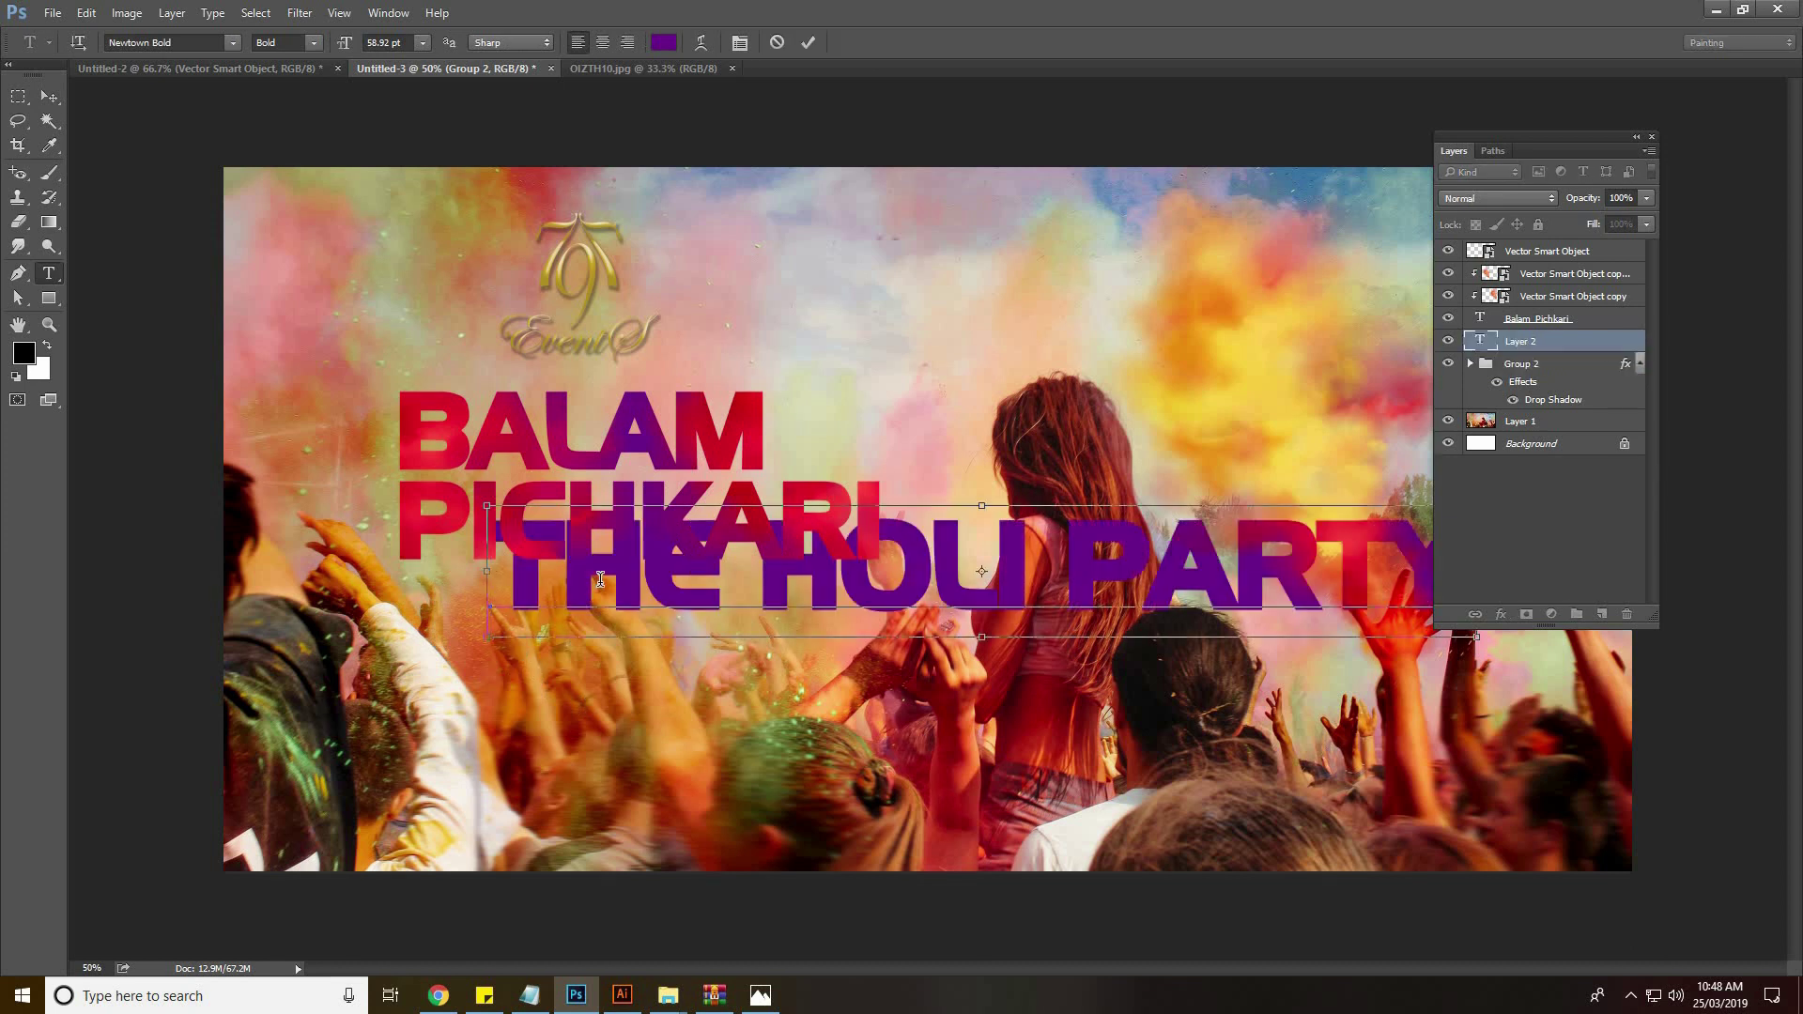
{"action": "key", "text": "ctrl+a"}
{"action": "left_click", "coordinate": [174, 44]}
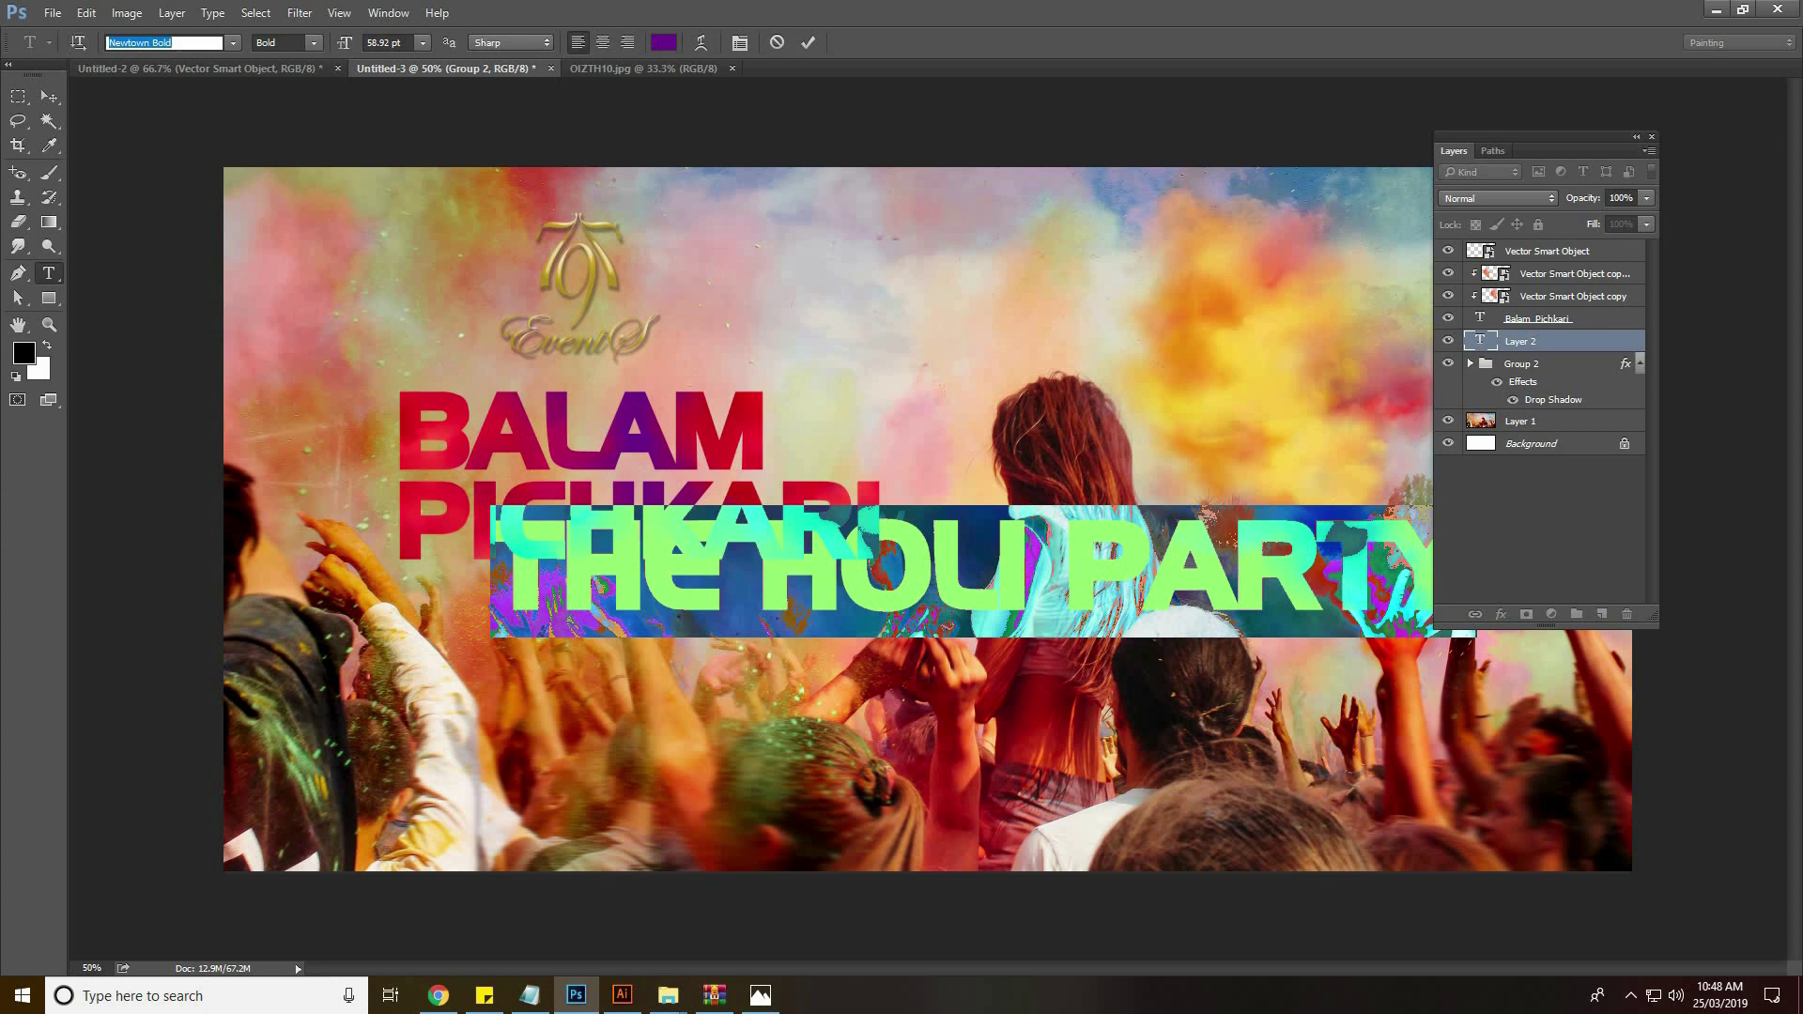
{"action": "type", "text": "got"}
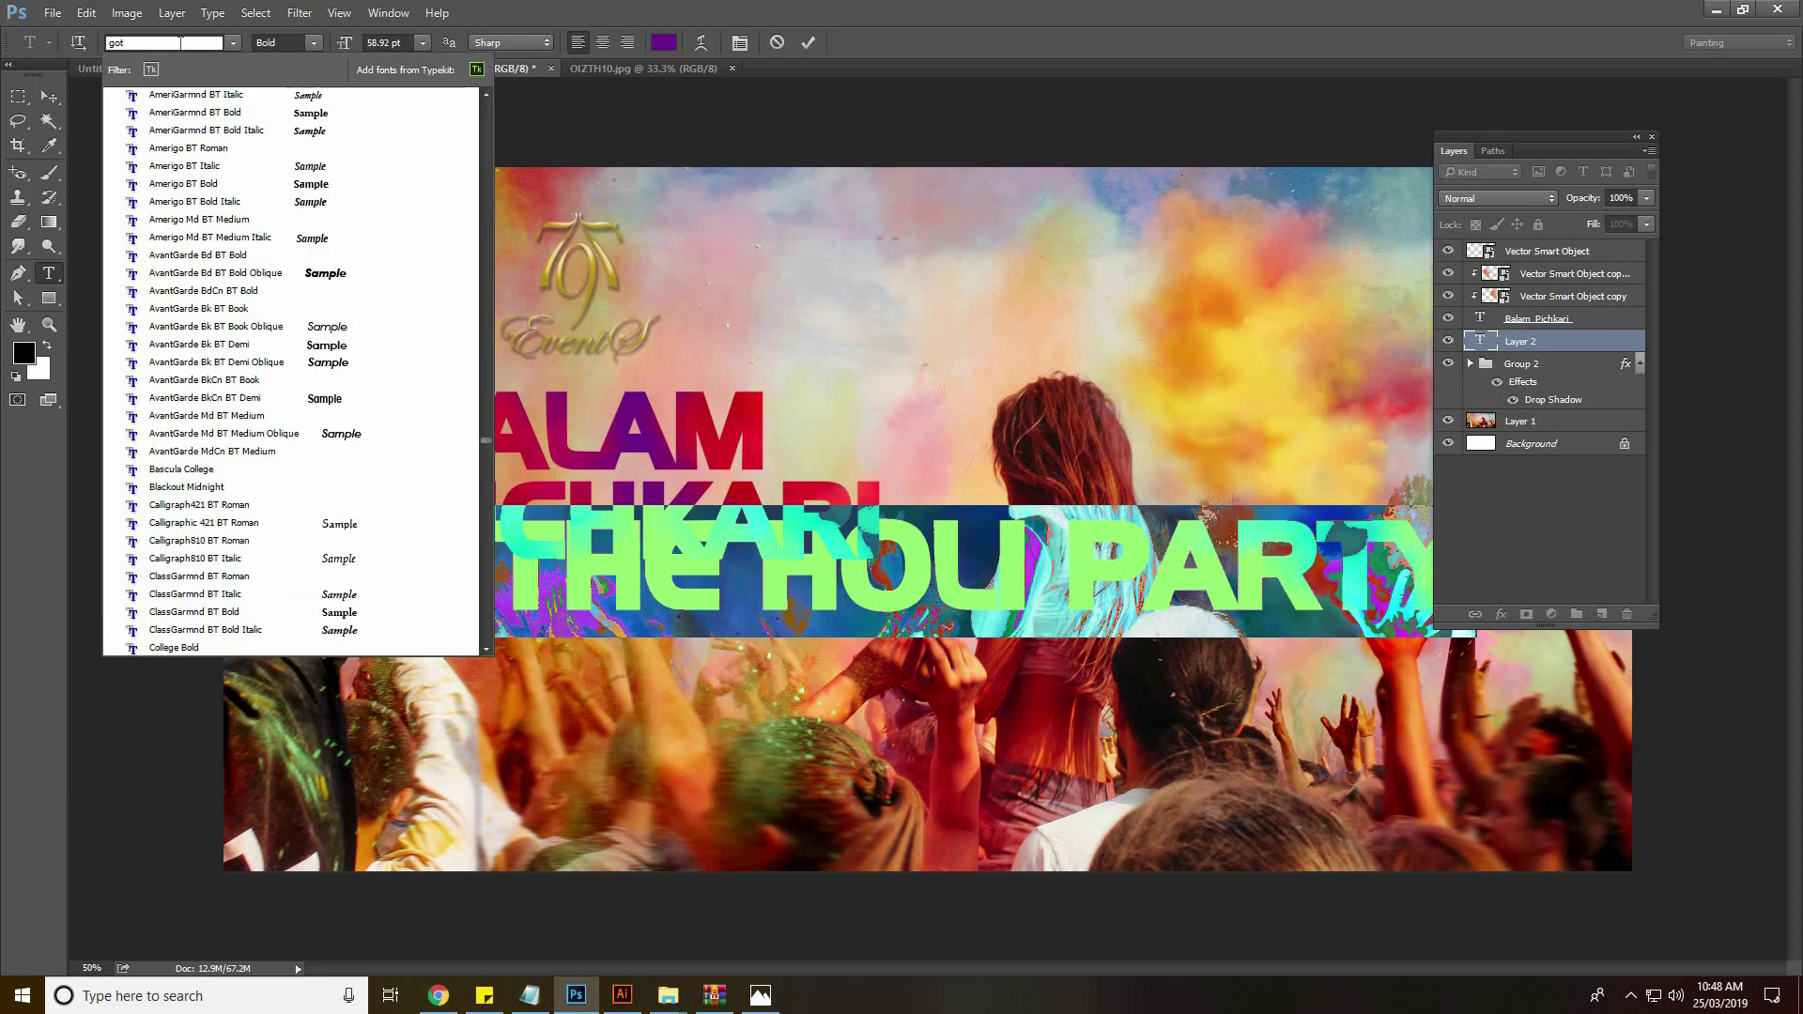
{"action": "type", "text": "ham"}
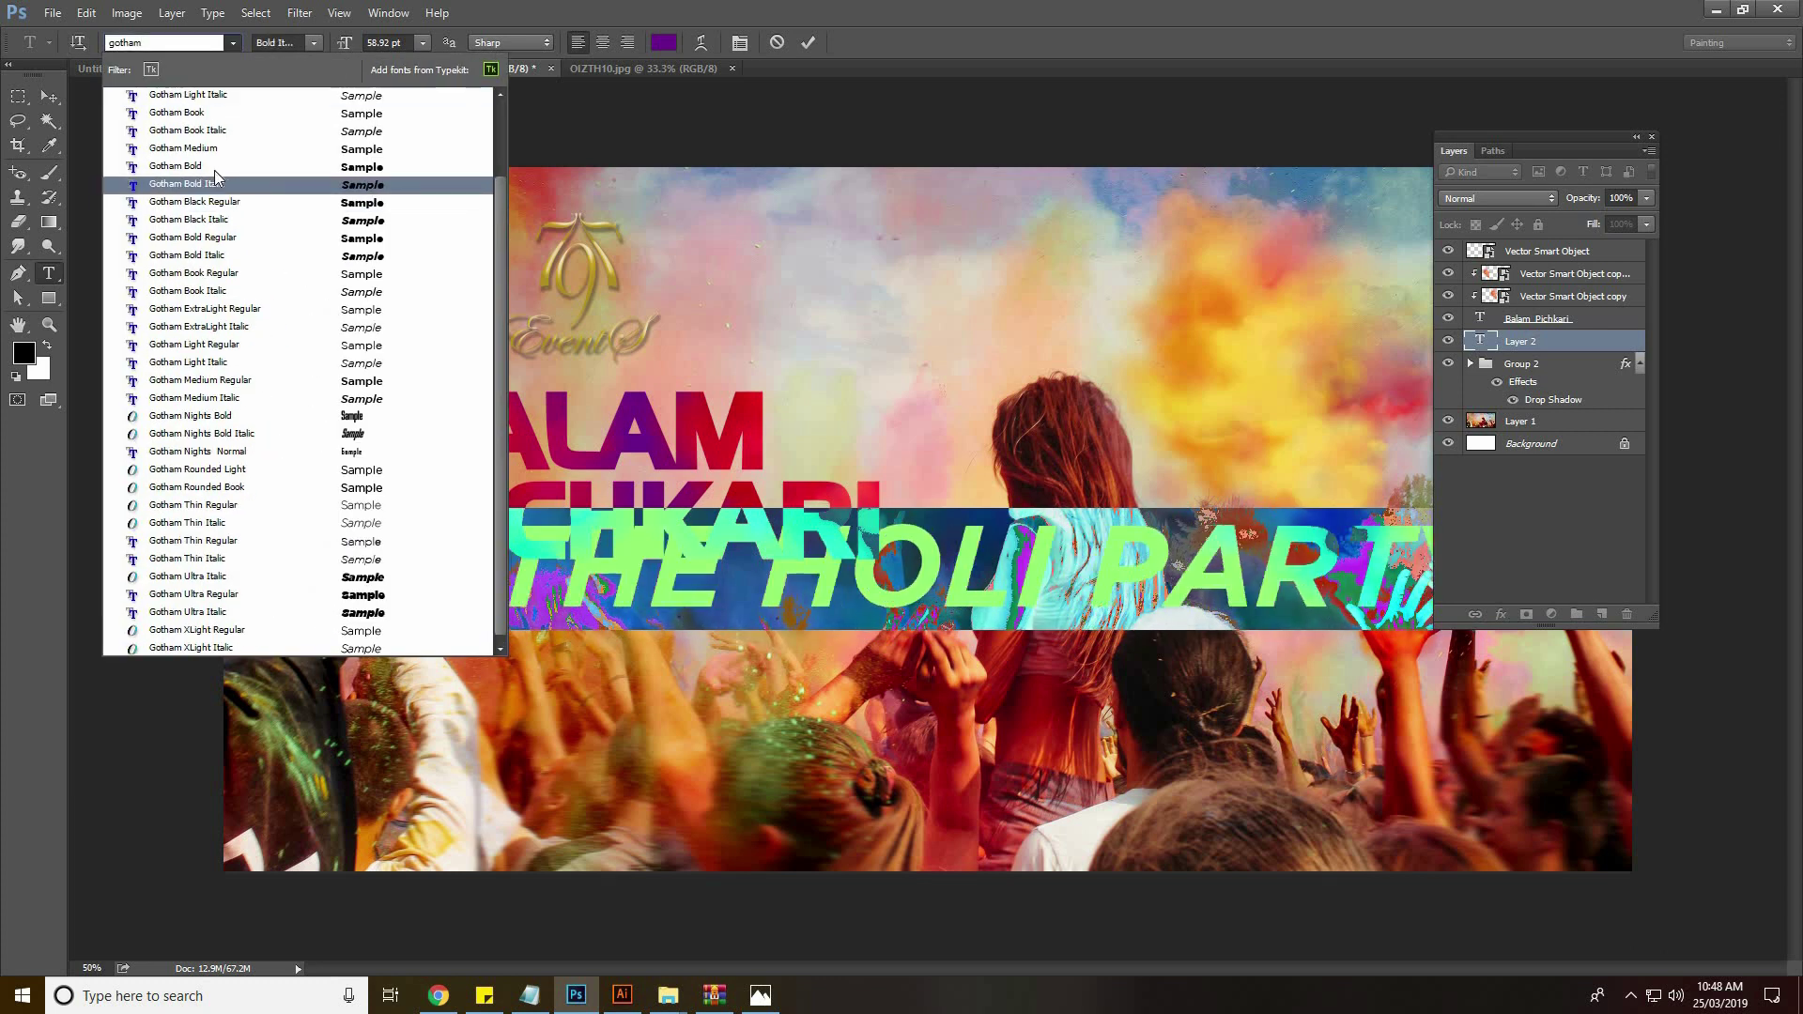
{"action": "left_click", "coordinate": [215, 167]}
{"action": "left_click_drag", "start_coordinate": [340, 53], "coordinate": [306, 47]}
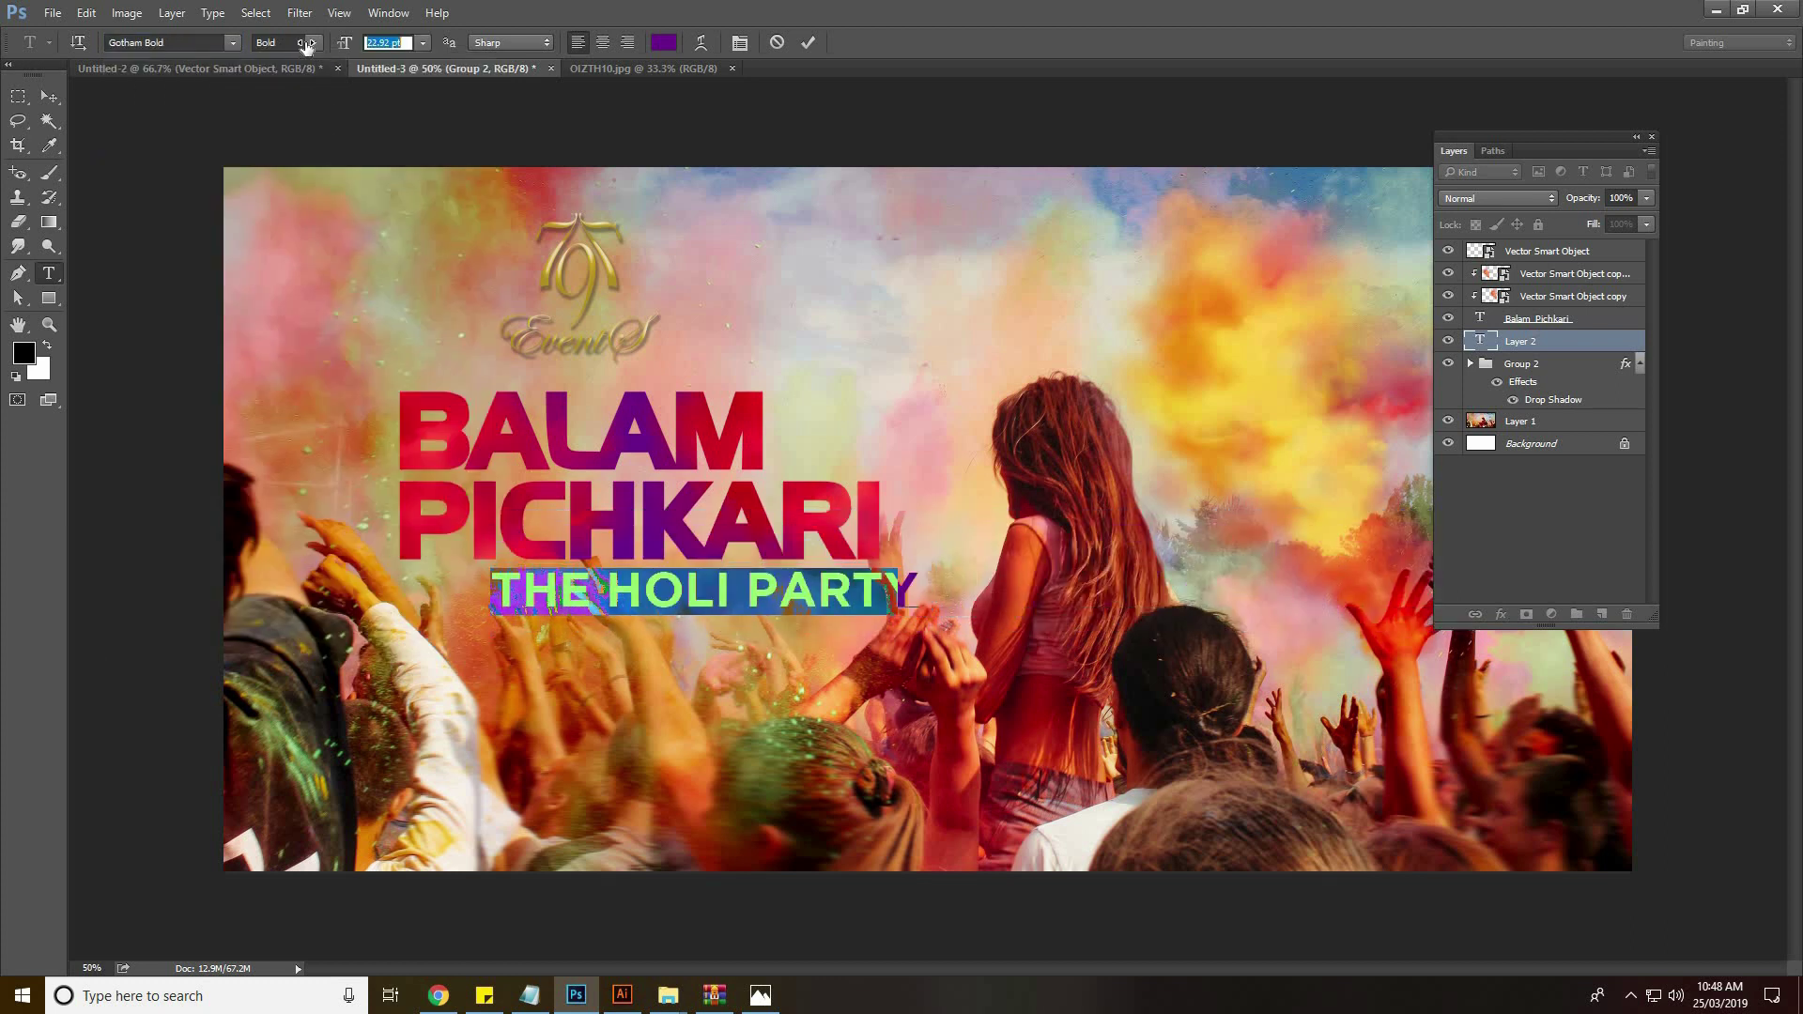
{"action": "left_click", "coordinate": [43, 100]}
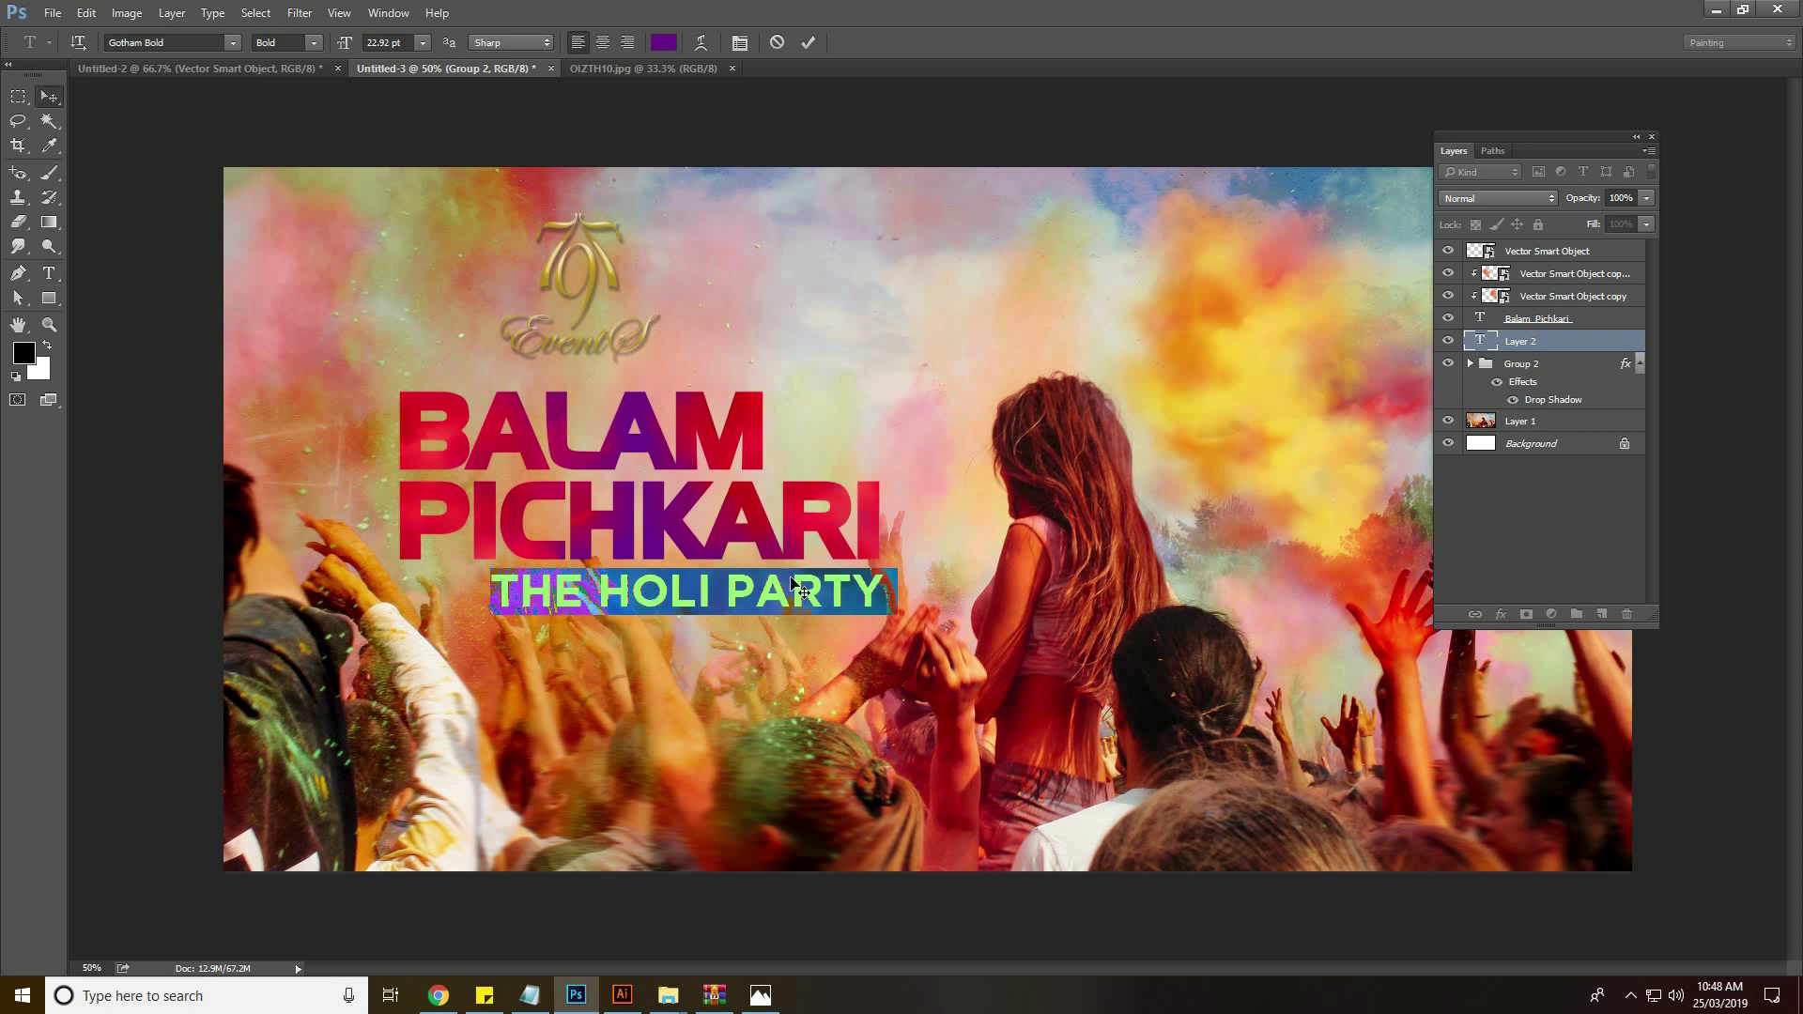
{"action": "left_click_drag", "start_coordinate": [770, 594], "coordinate": [766, 595]}
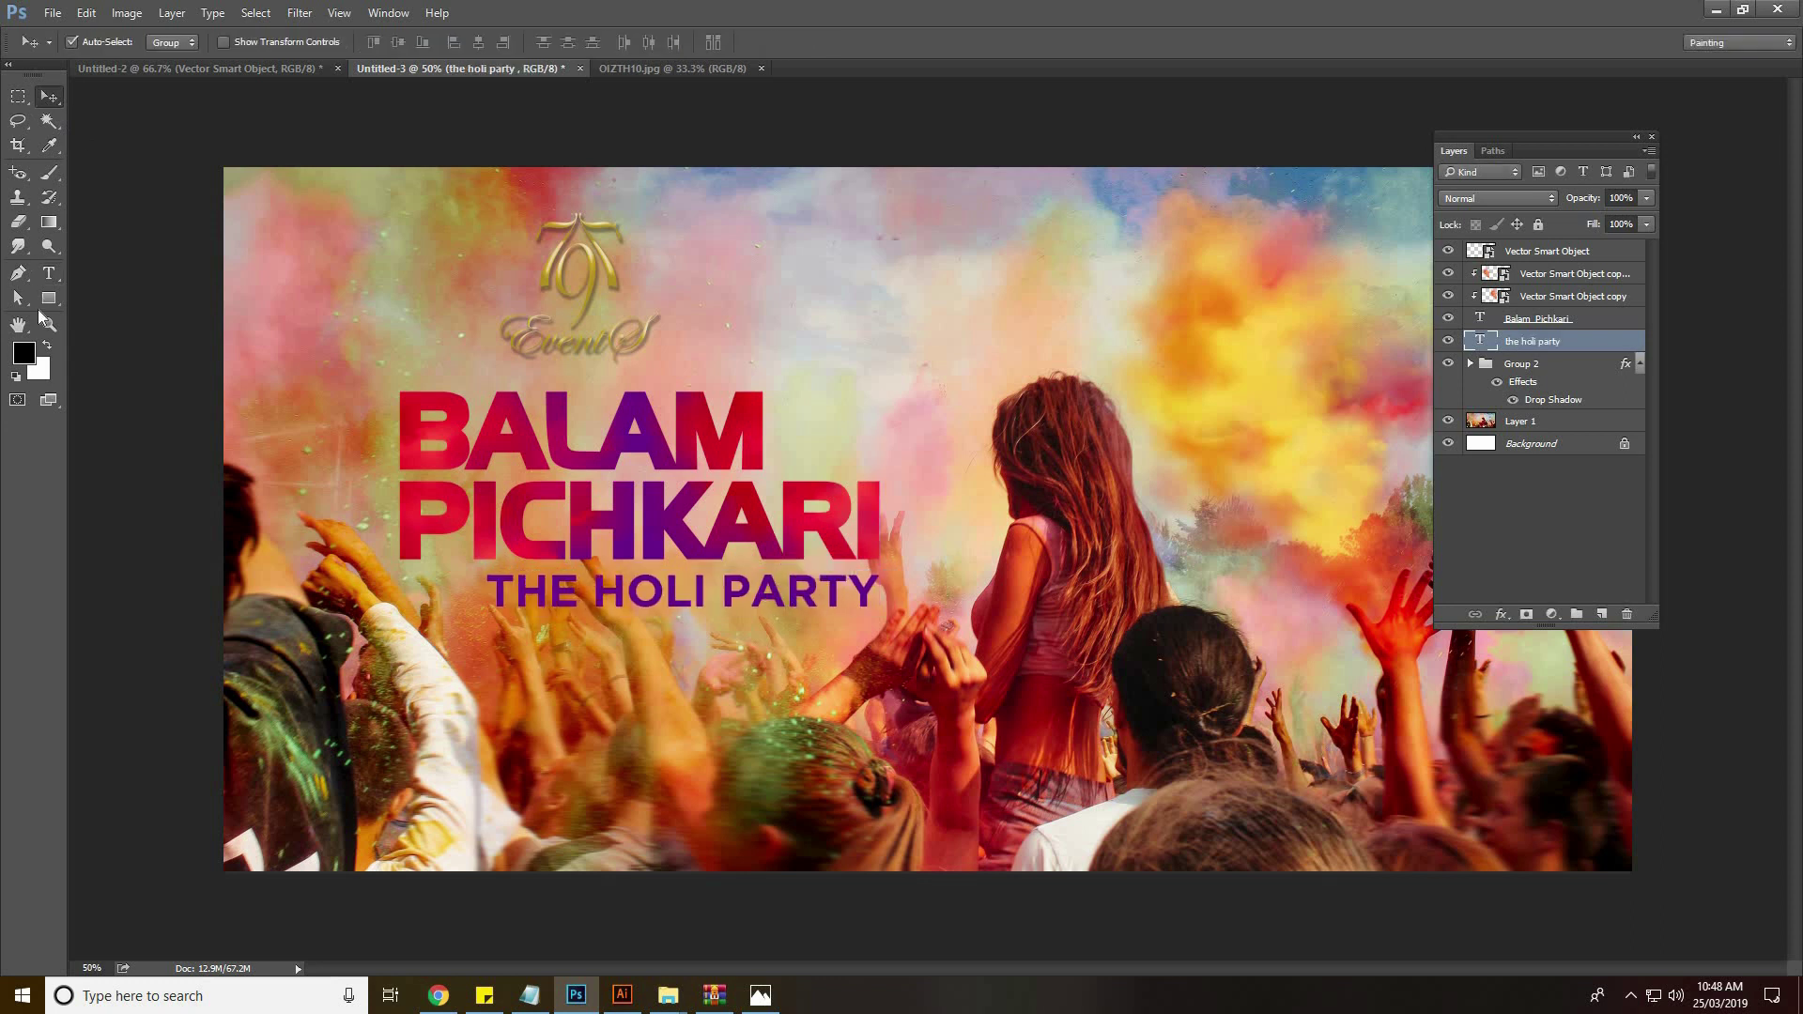
{"action": "left_click", "coordinate": [49, 299]}
Draw a bar around THE HOLI PARTY, fill it with the title's purple, and place it beneath the text
{"action": "left_click_drag", "start_coordinate": [472, 567], "coordinate": [886, 612]}
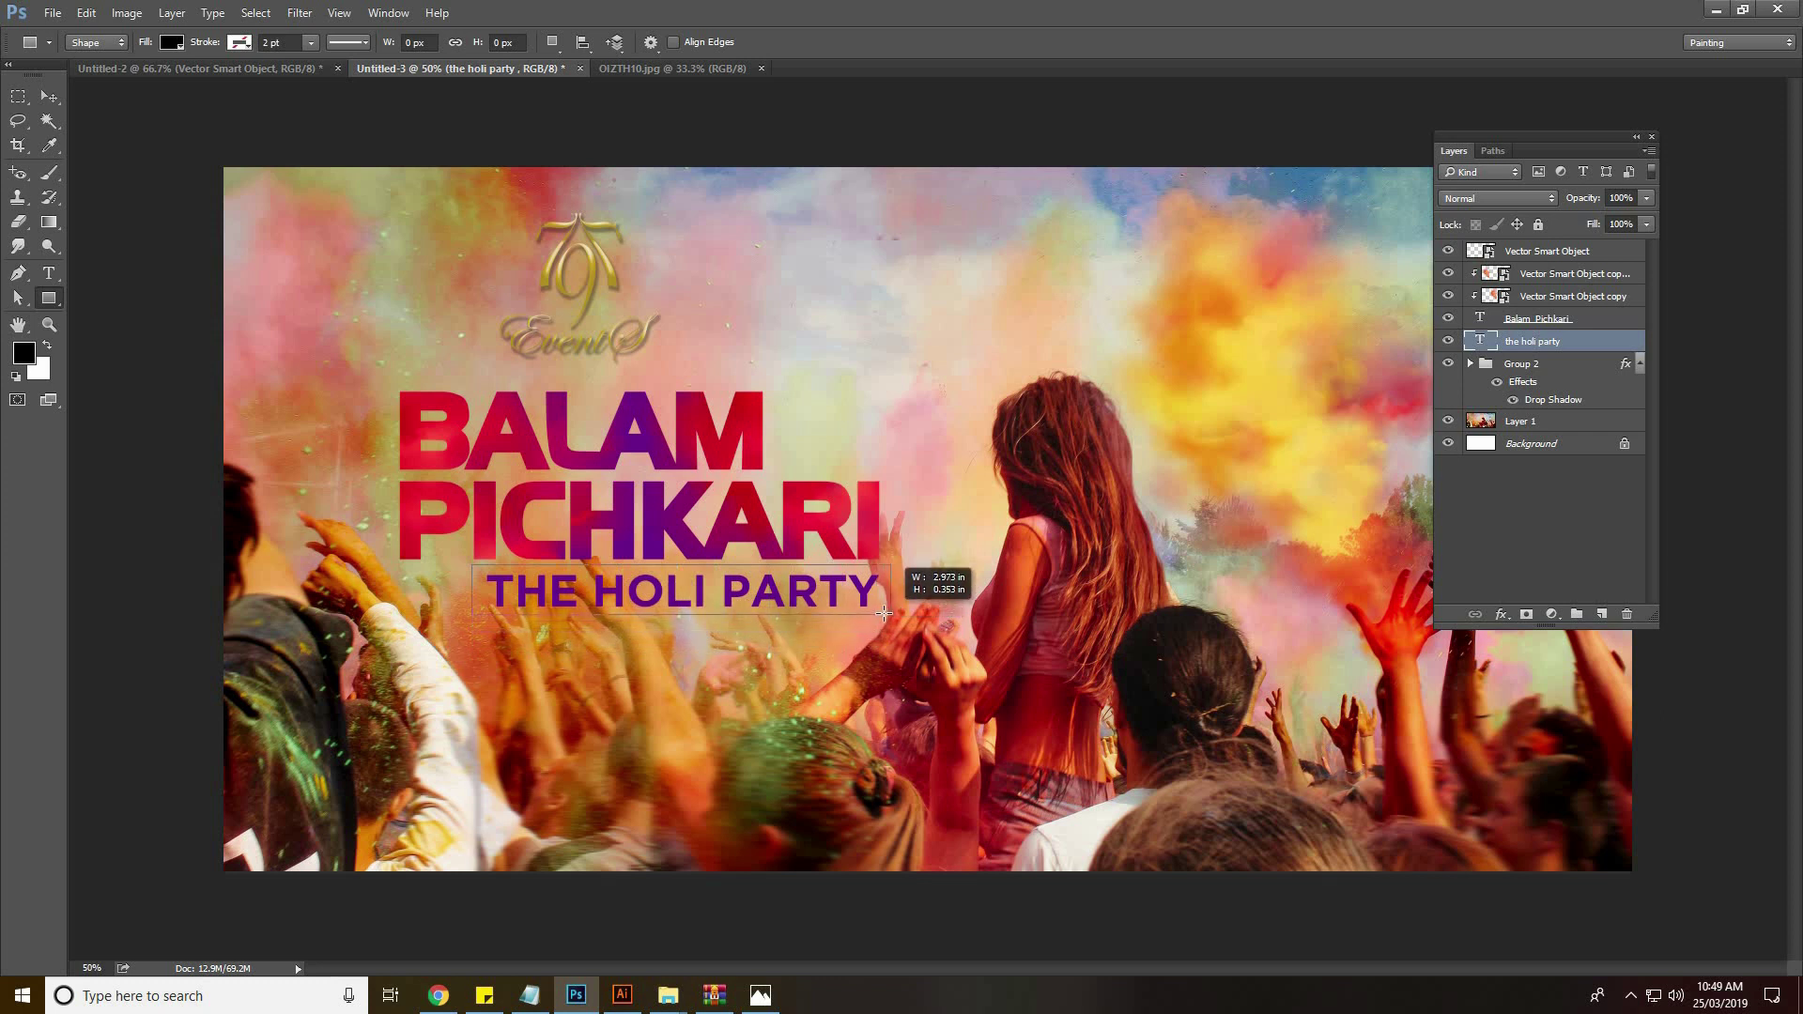
{"action": "left_click_drag", "start_coordinate": [886, 613], "coordinate": [885, 616]}
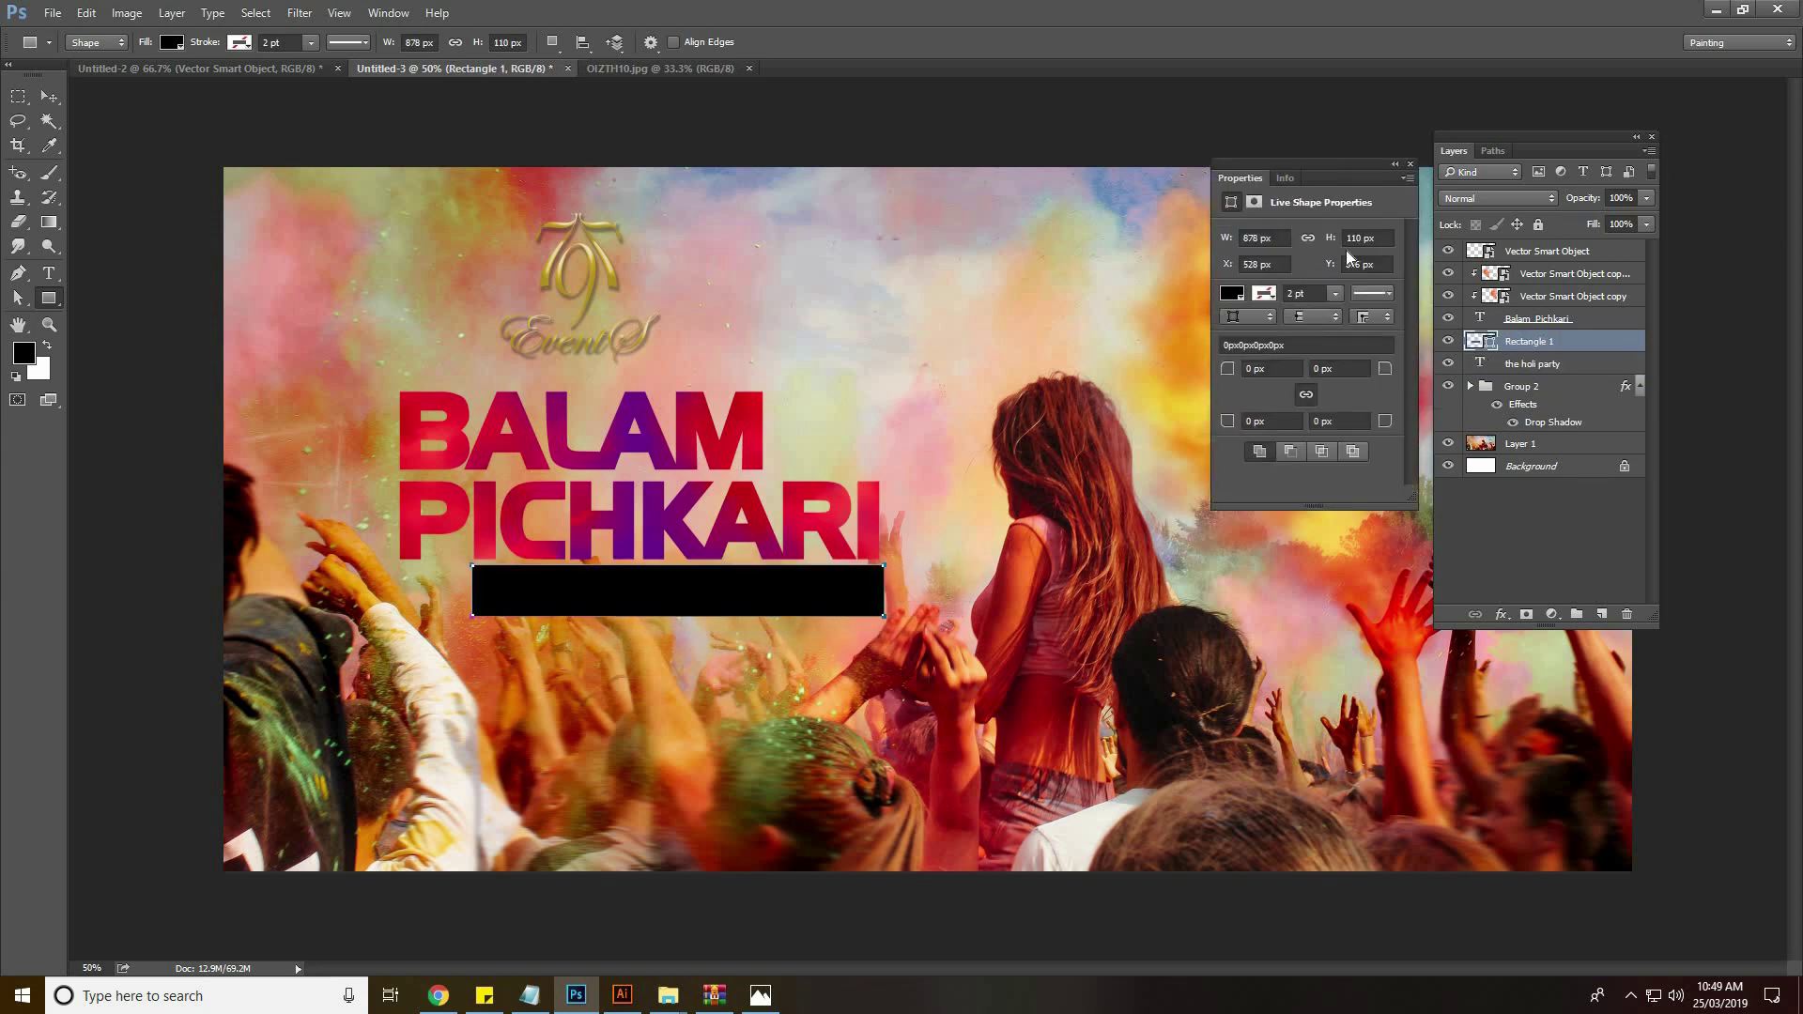
{"action": "left_click", "coordinate": [1410, 165]}
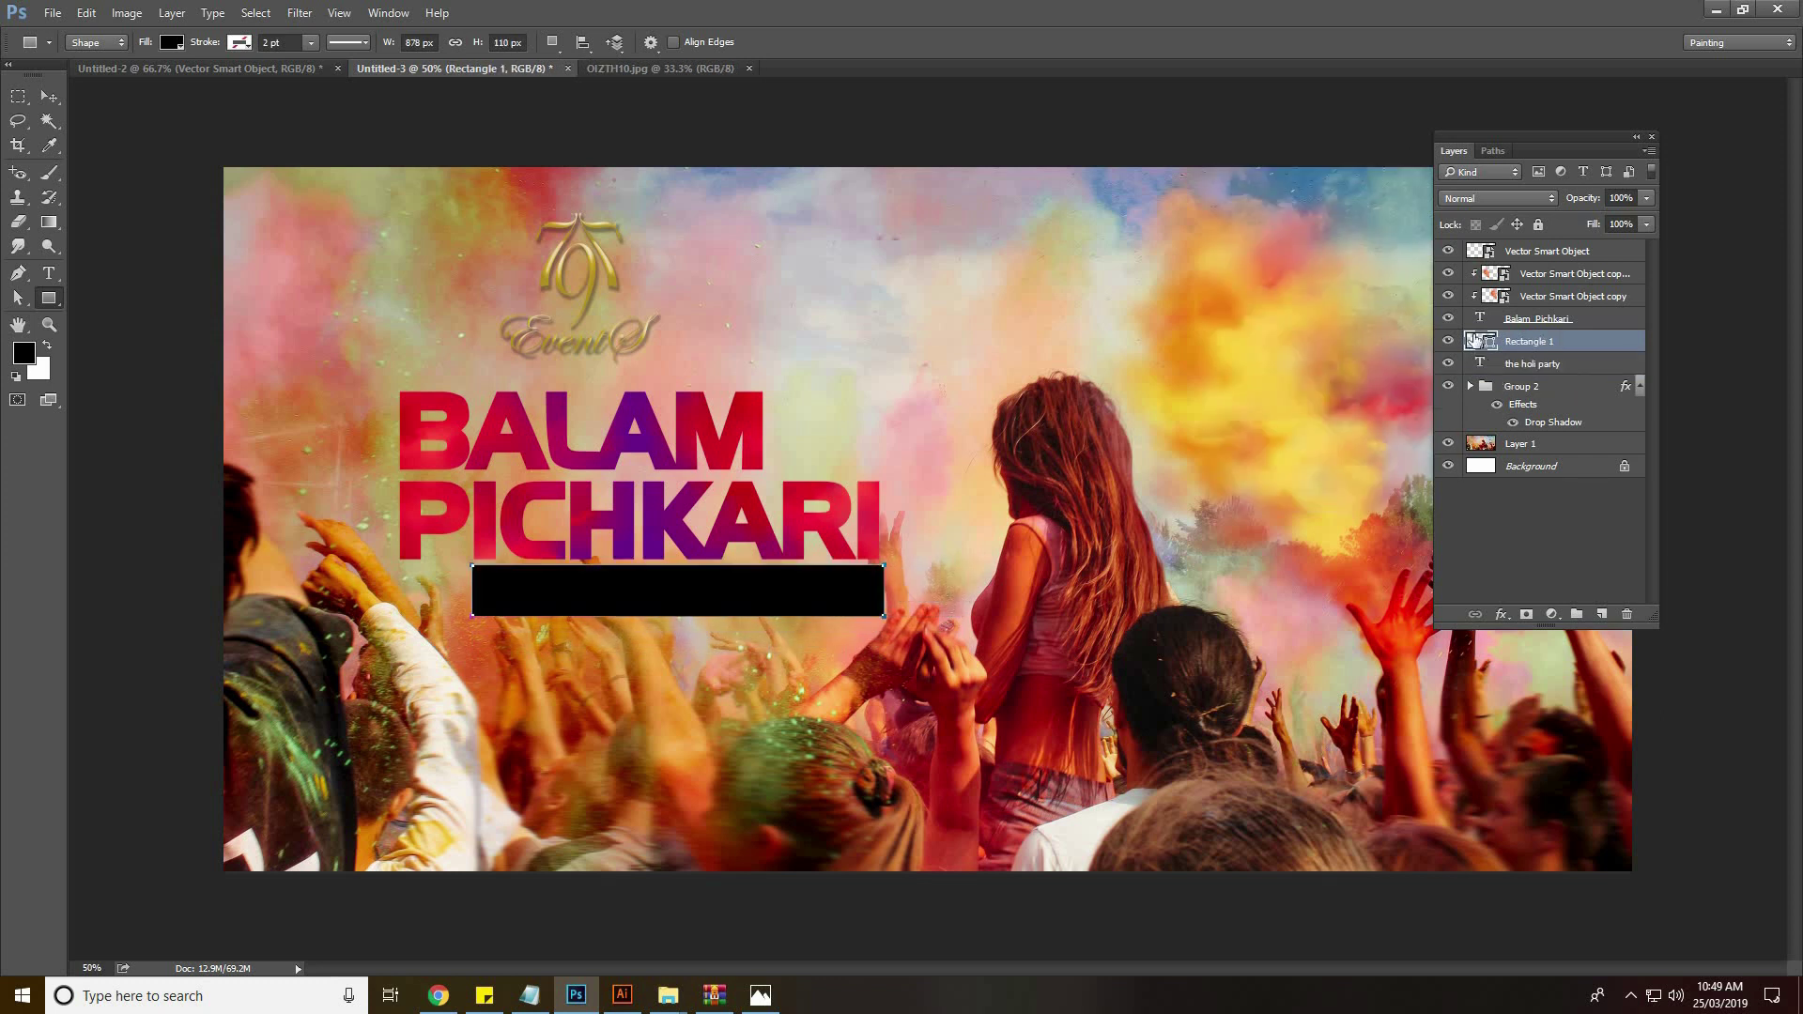
{"action": "double_click", "coordinate": [1485, 345]}
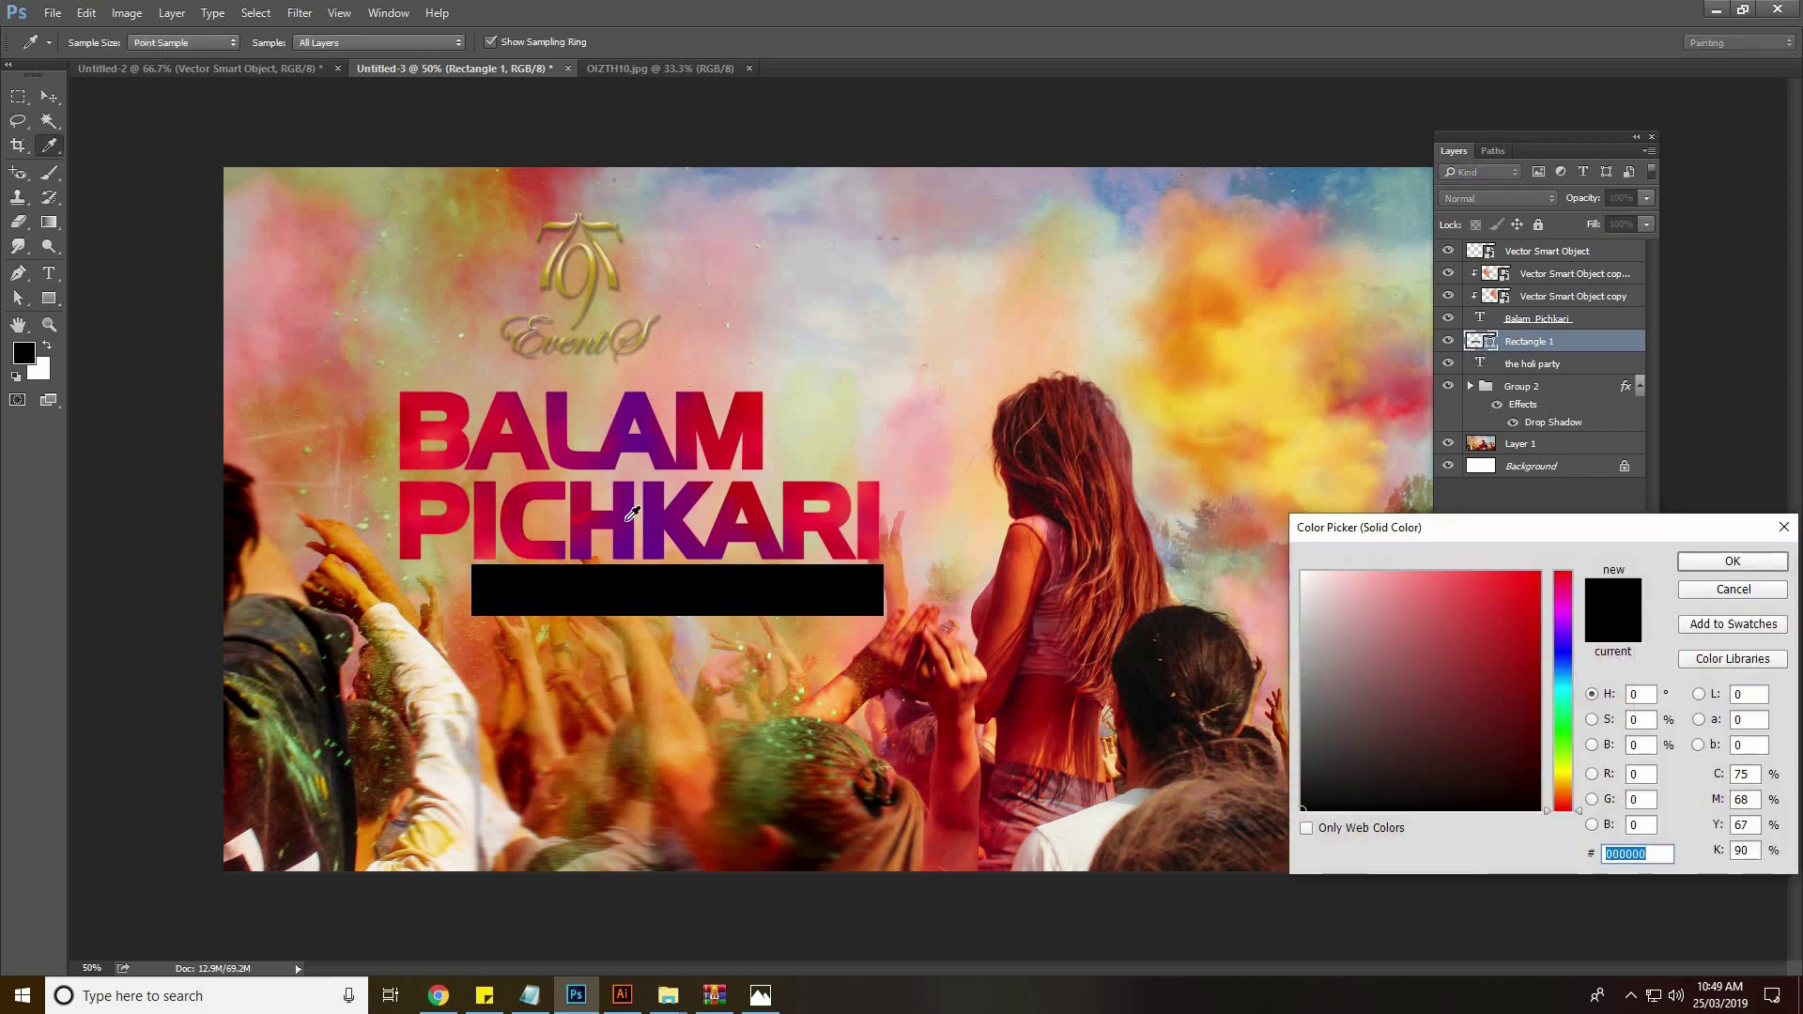
{"action": "left_click", "coordinate": [627, 521]}
{"action": "key", "text": "Return"}
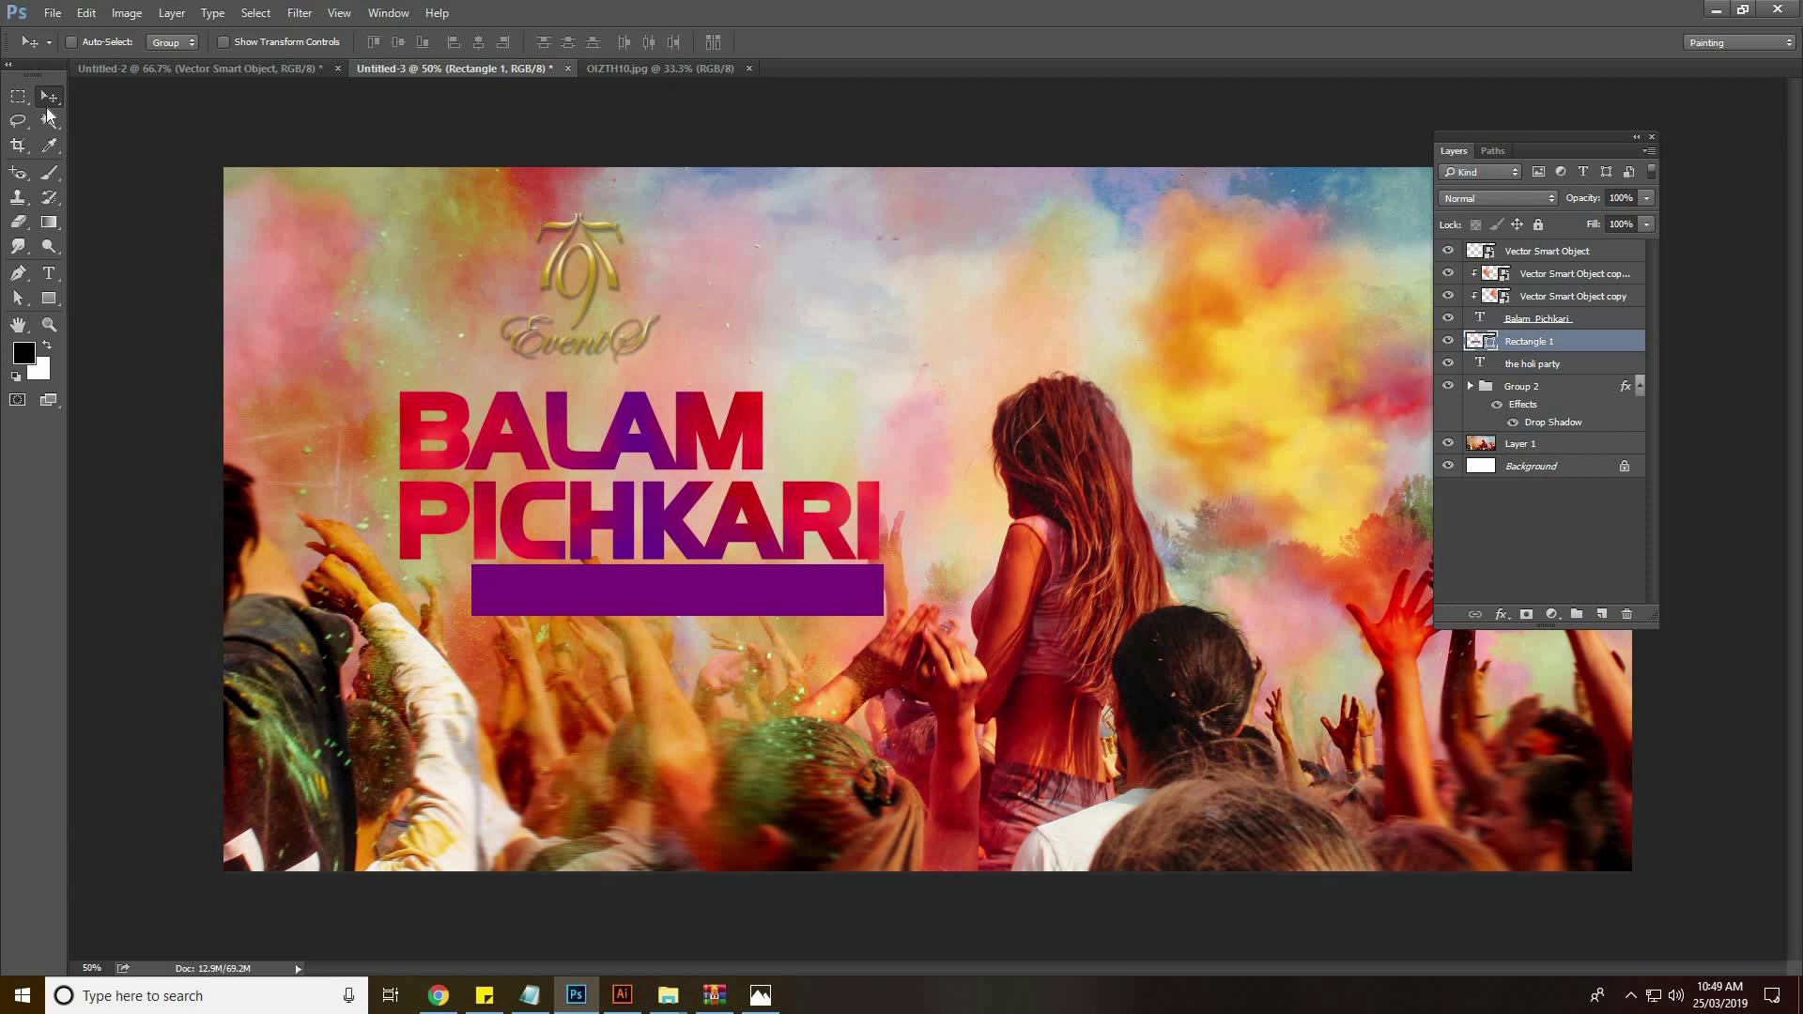
{"action": "key", "text": "ctrl+bracketleft"}
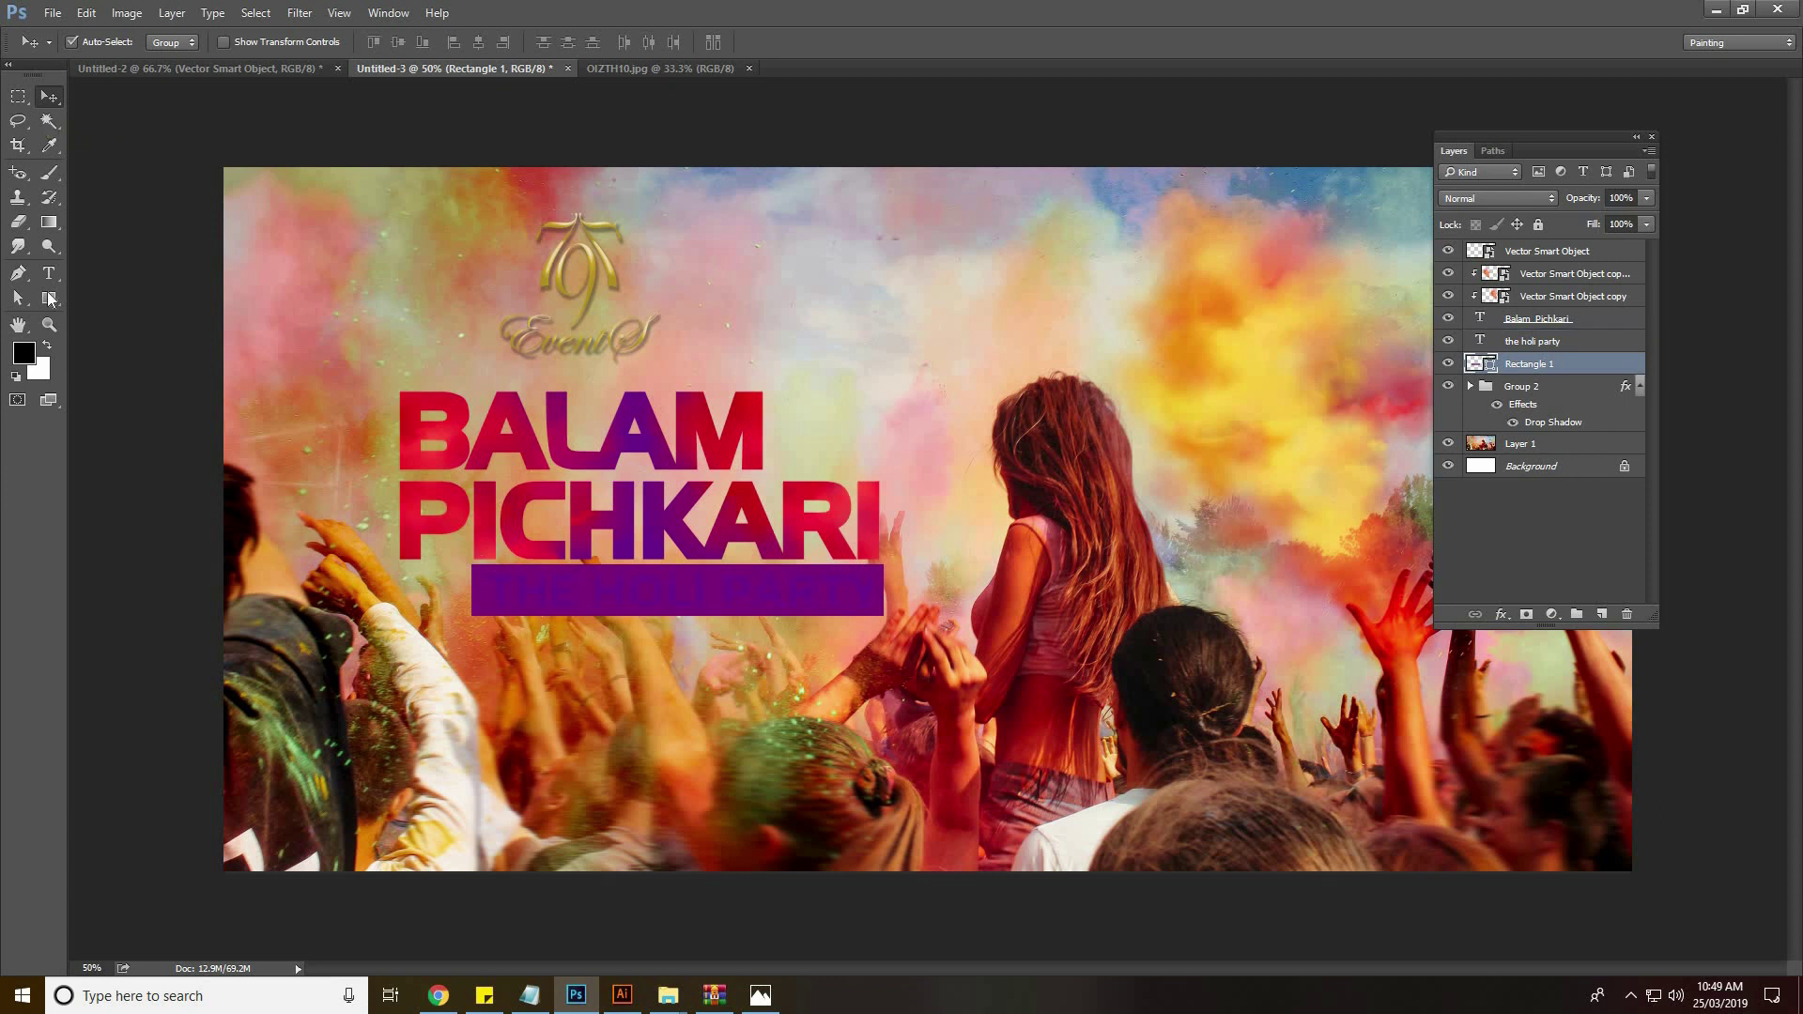
Make THE HOLI PARTY text white
{"action": "left_click", "coordinate": [49, 274]}
{"action": "left_click", "coordinate": [542, 593]}
{"action": "key", "text": "ctrl+a"}
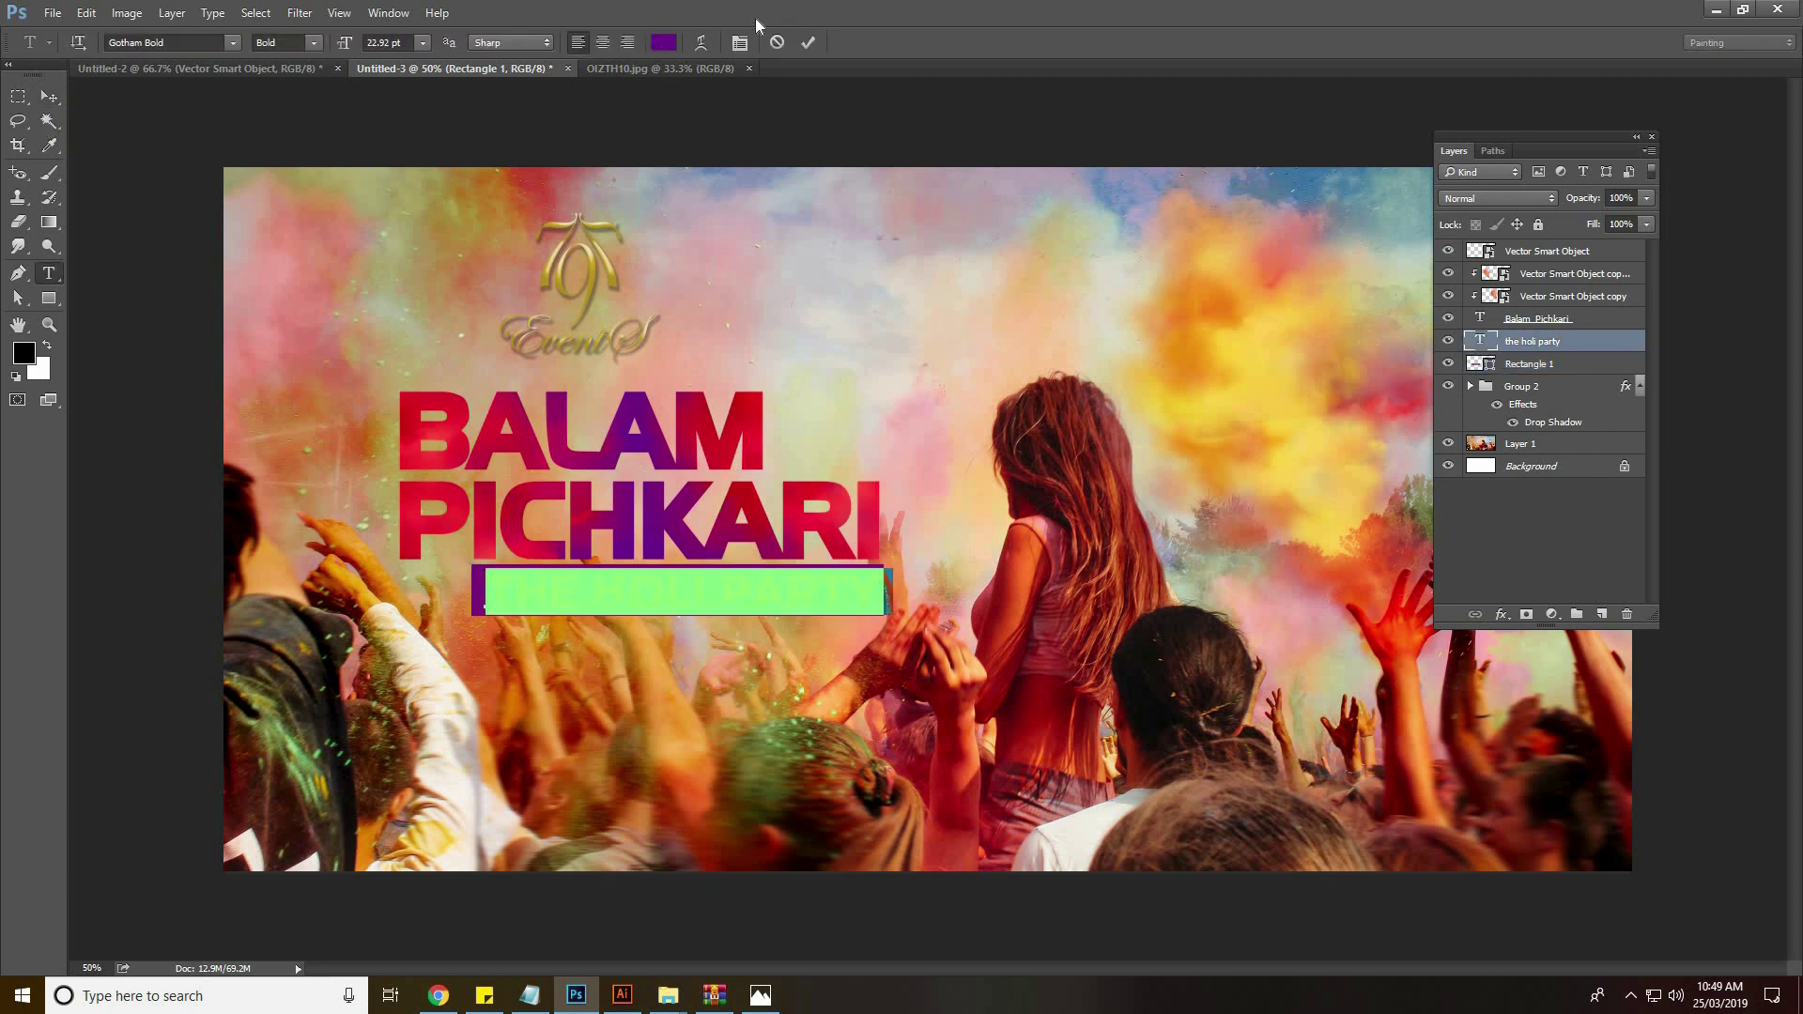
{"action": "left_click", "coordinate": [668, 39]}
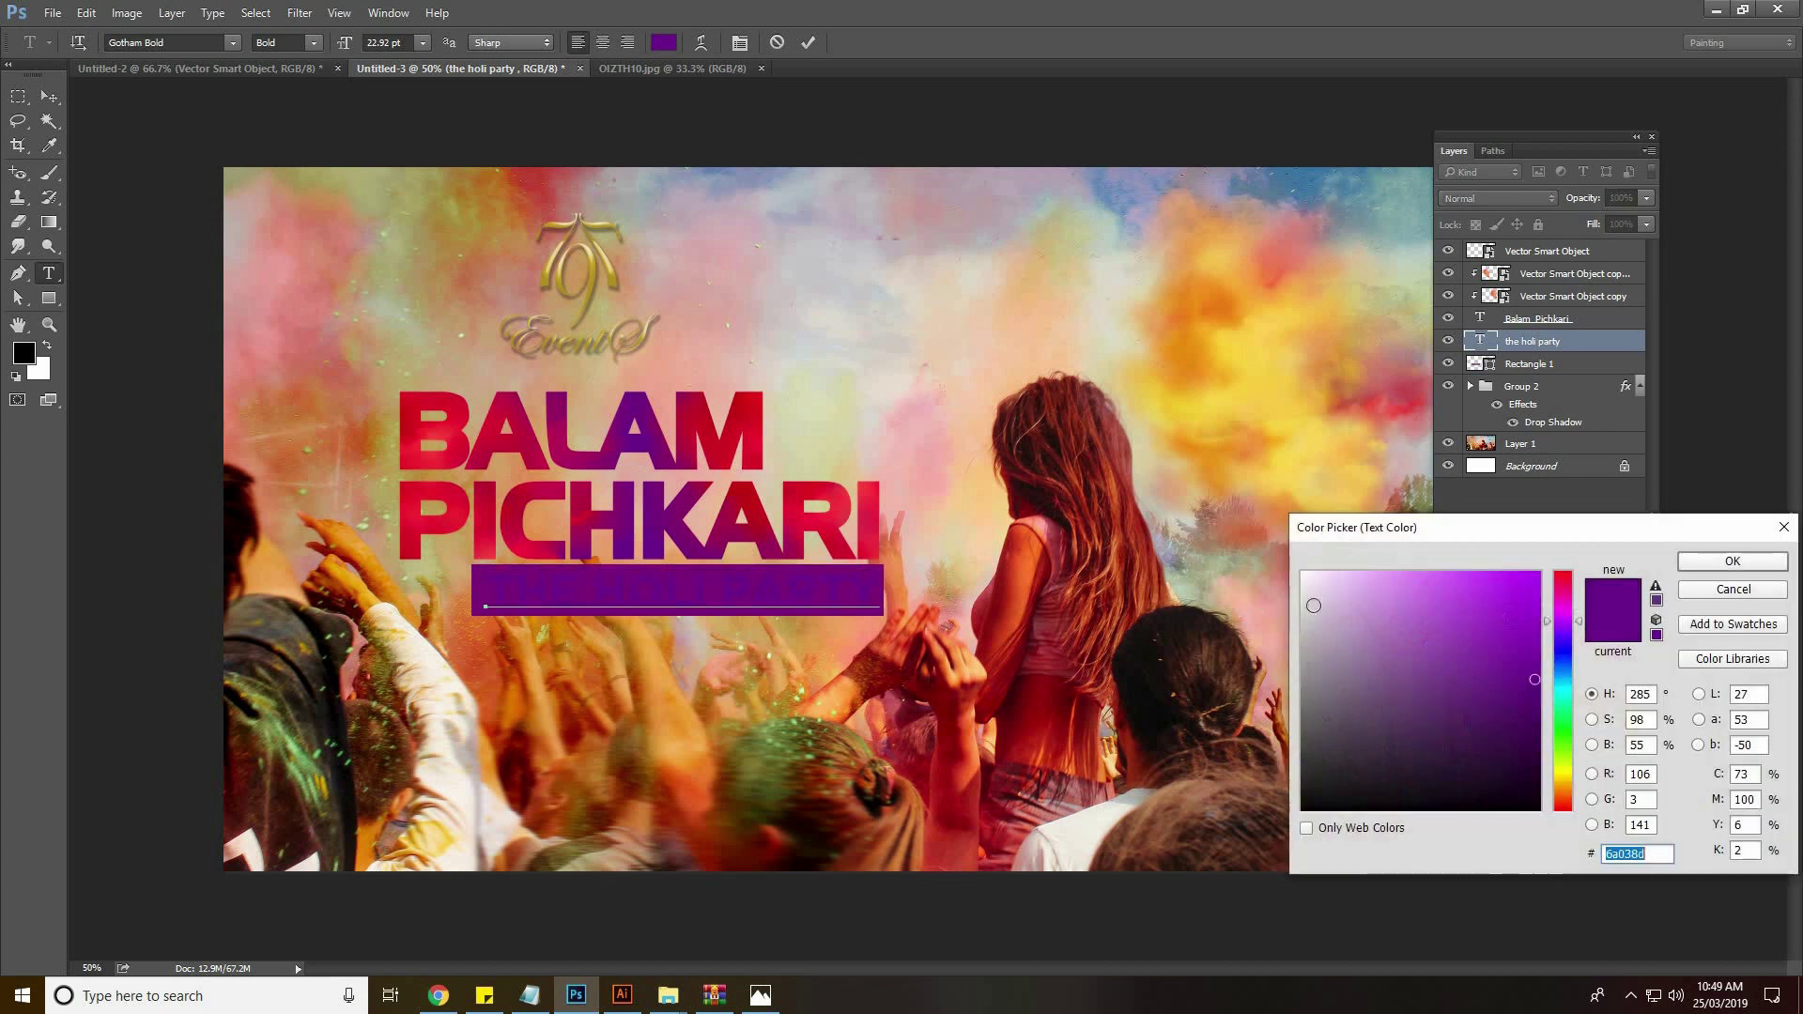
{"action": "left_click", "coordinate": [1303, 573]}
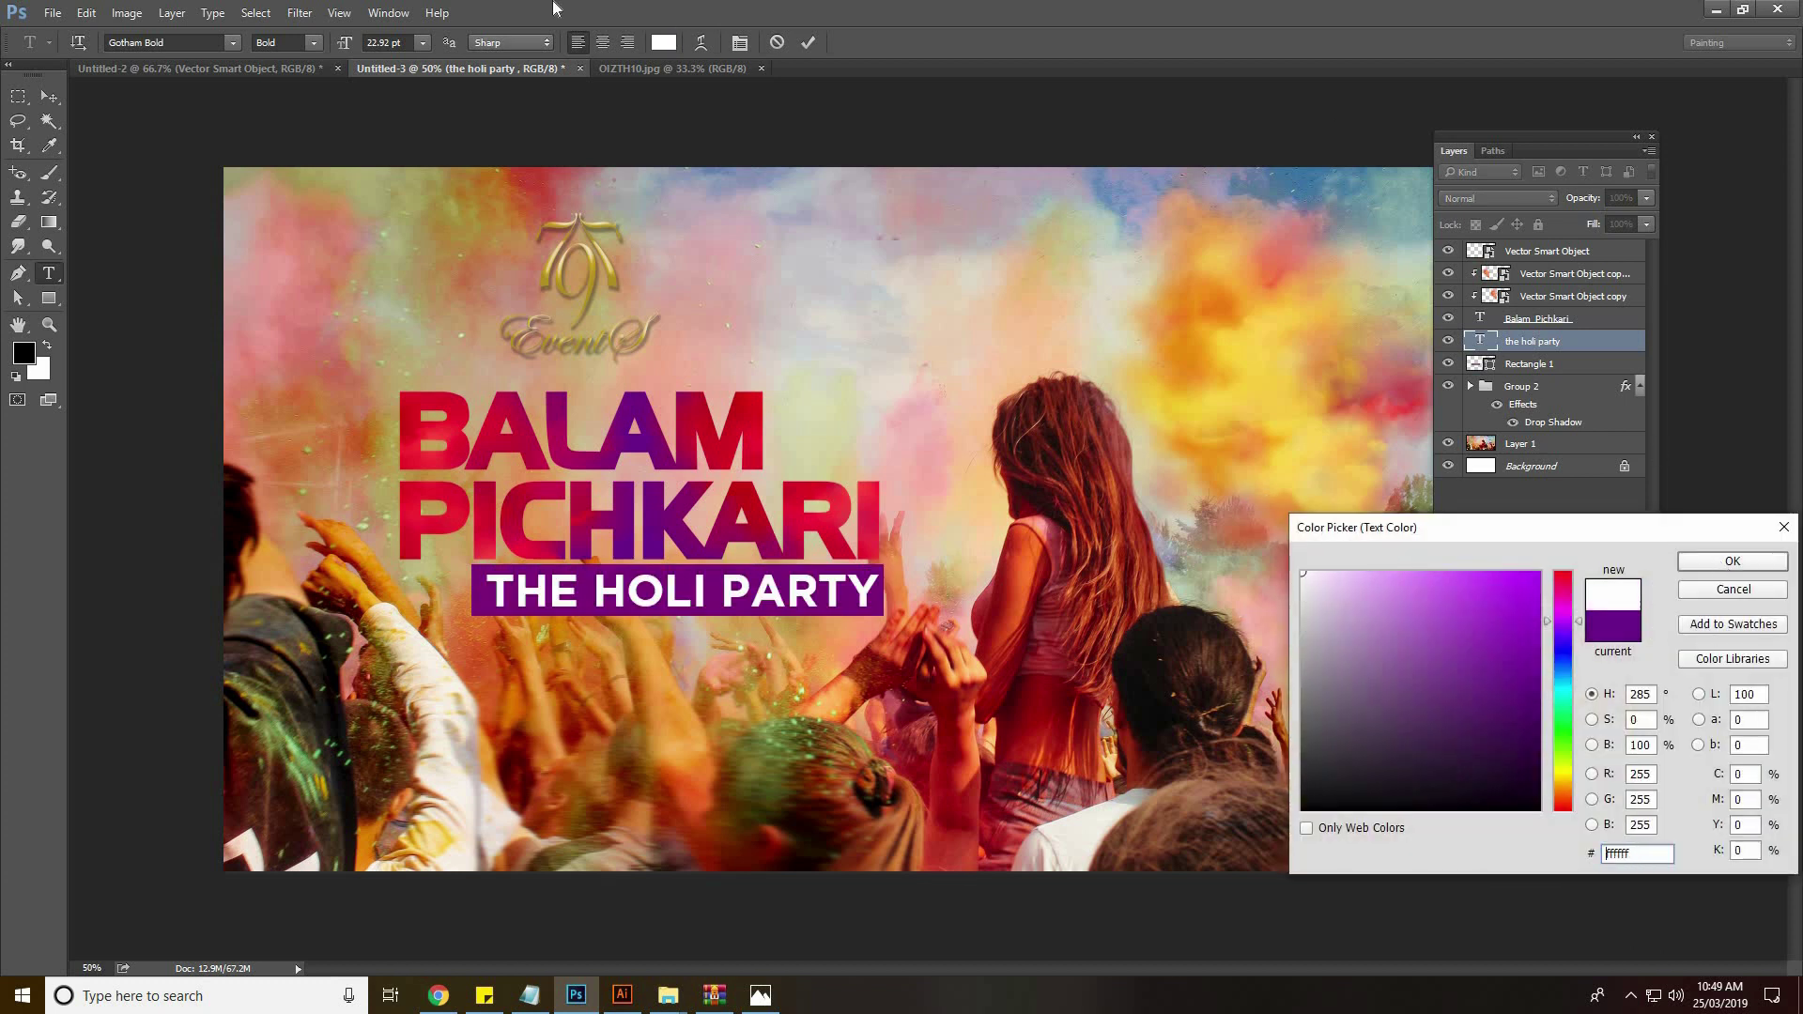
{"action": "key", "text": "Return"}
{"action": "left_click", "coordinate": [49, 324]}
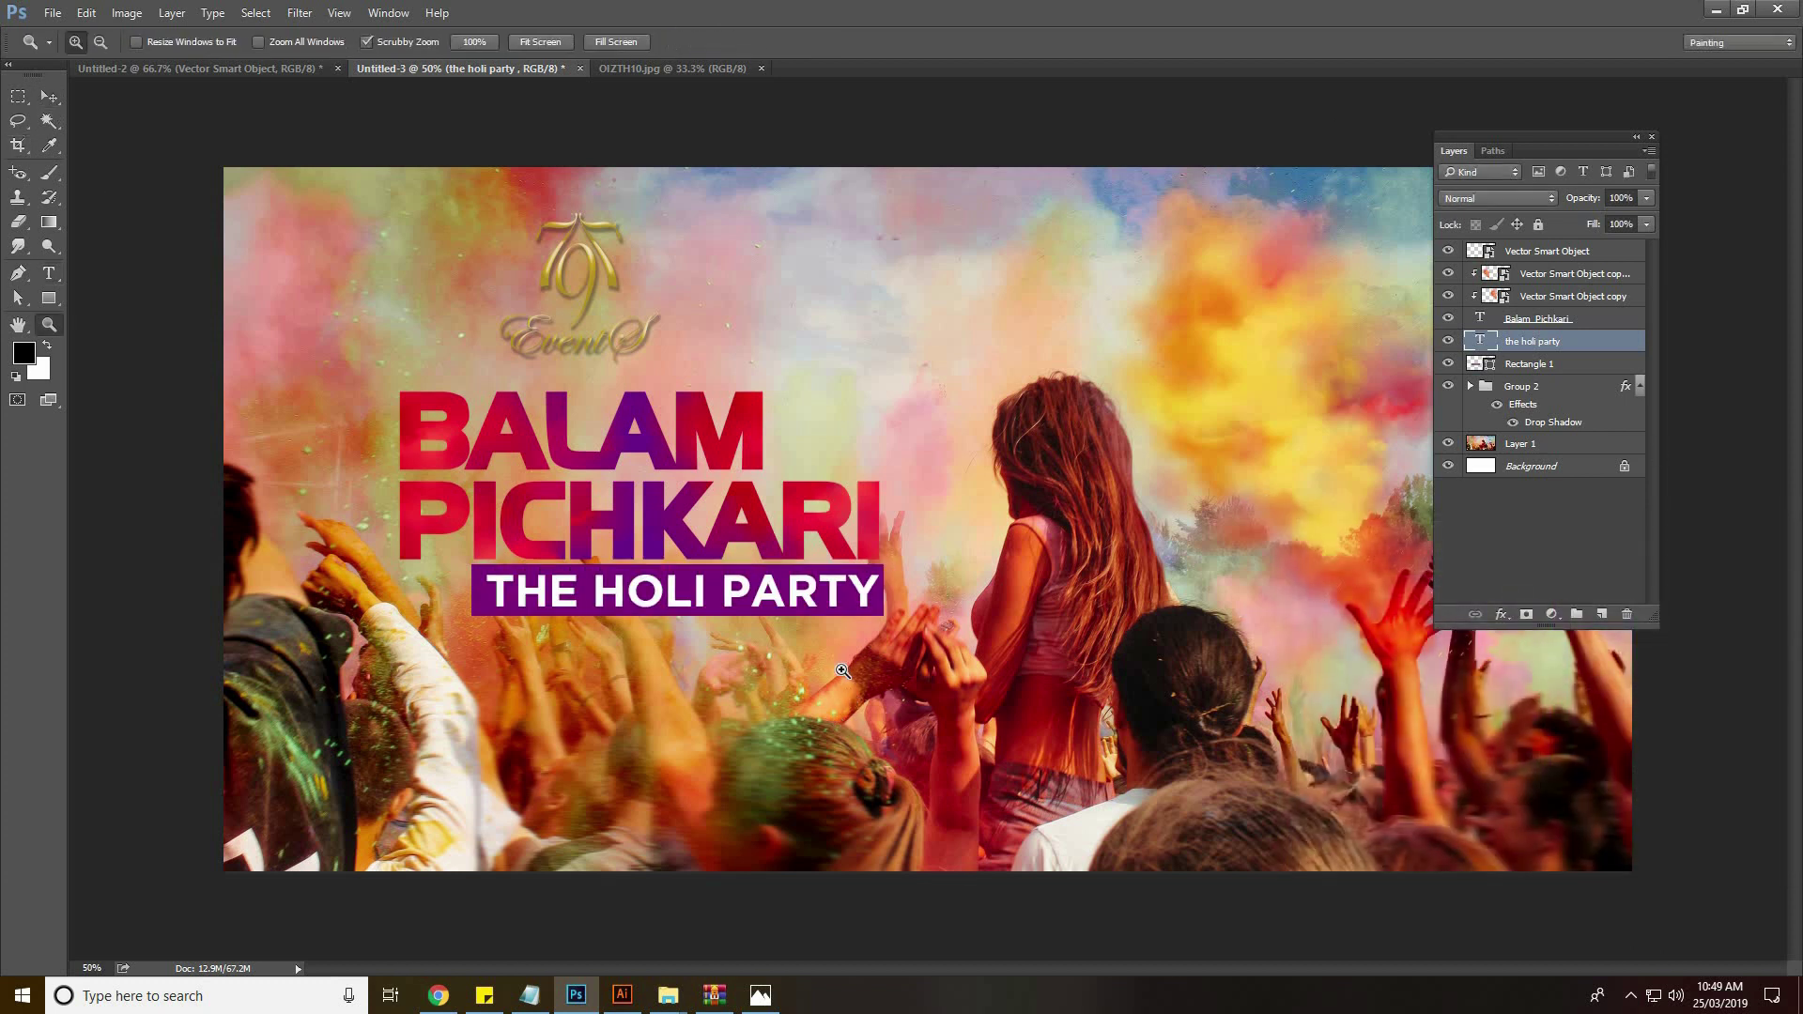
Nudge THE HOLI PARTY left and the BALAM PICHKARI title with its gradient right and up
{"action": "left_click", "coordinate": [844, 671]}
{"action": "key", "text": "v"}
{"action": "left_click_drag", "start_coordinate": [848, 498], "coordinate": [1089, 498]}
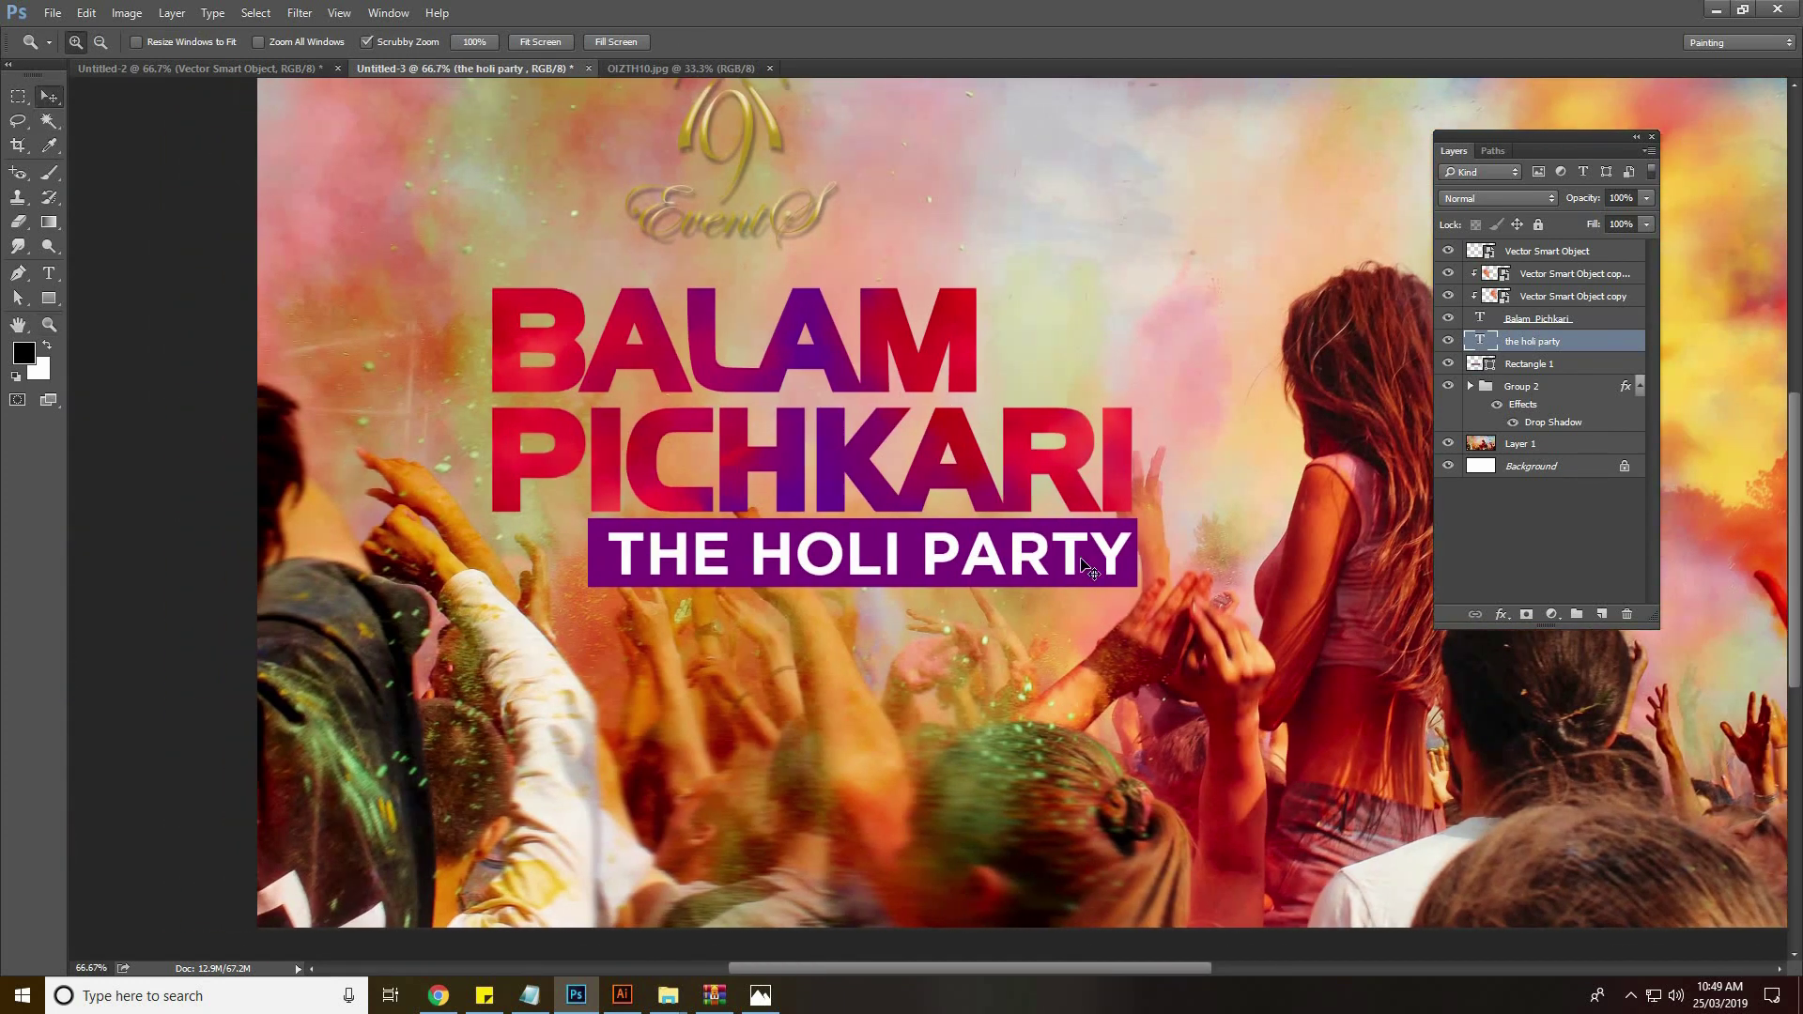
{"action": "key", "text": "Left"}
{"action": "key", "text": "Left"}
{"action": "key", "text": "Left"}
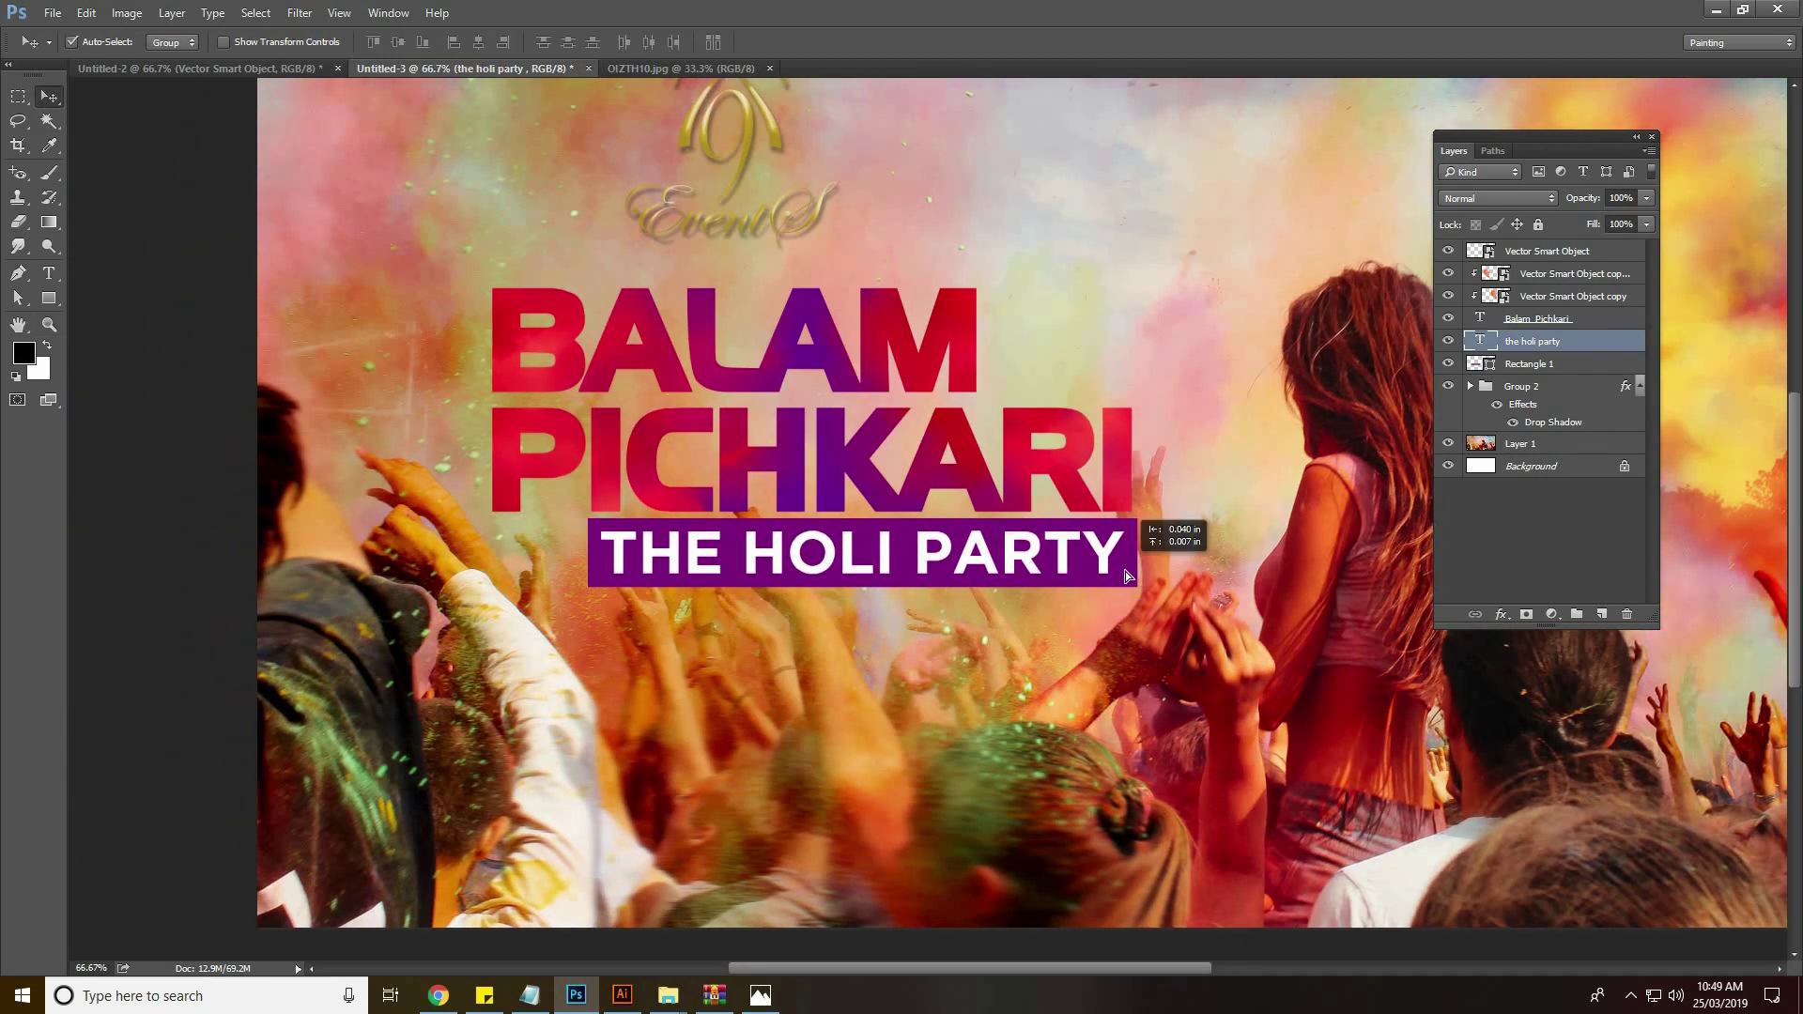
{"action": "left_click", "coordinate": [1118, 460]}
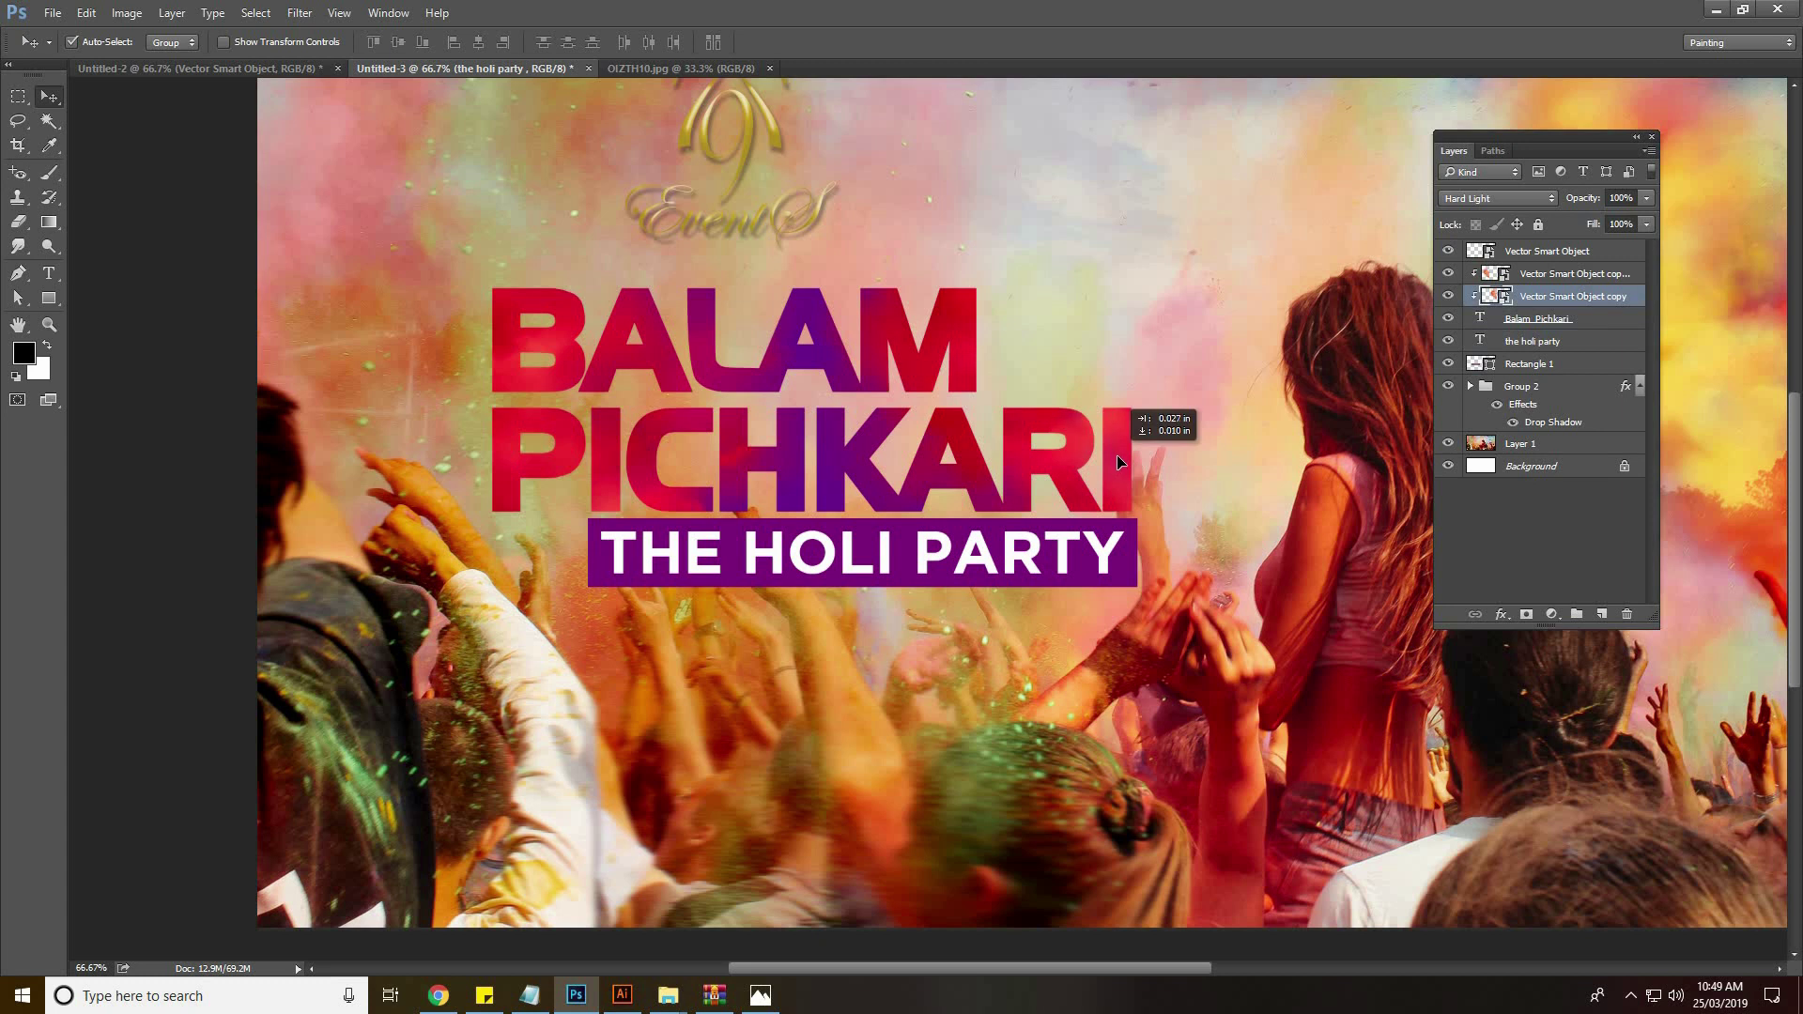
{"action": "left_click", "coordinate": [1551, 324], "text": "shift"}
{"action": "left_click_drag", "start_coordinate": [1119, 493], "coordinate": [1118, 490]}
{"action": "key", "text": "Right"}
{"action": "key", "text": "Right"}
{"action": "key", "text": "Right"}
{"action": "key", "text": "Right"}
{"action": "key", "text": "Up"}
{"action": "key", "text": "Up"}
{"action": "key", "text": "Up"}
{"action": "key", "text": "Up"}
{"action": "key", "text": "Up"}
{"action": "key", "text": "Up"}
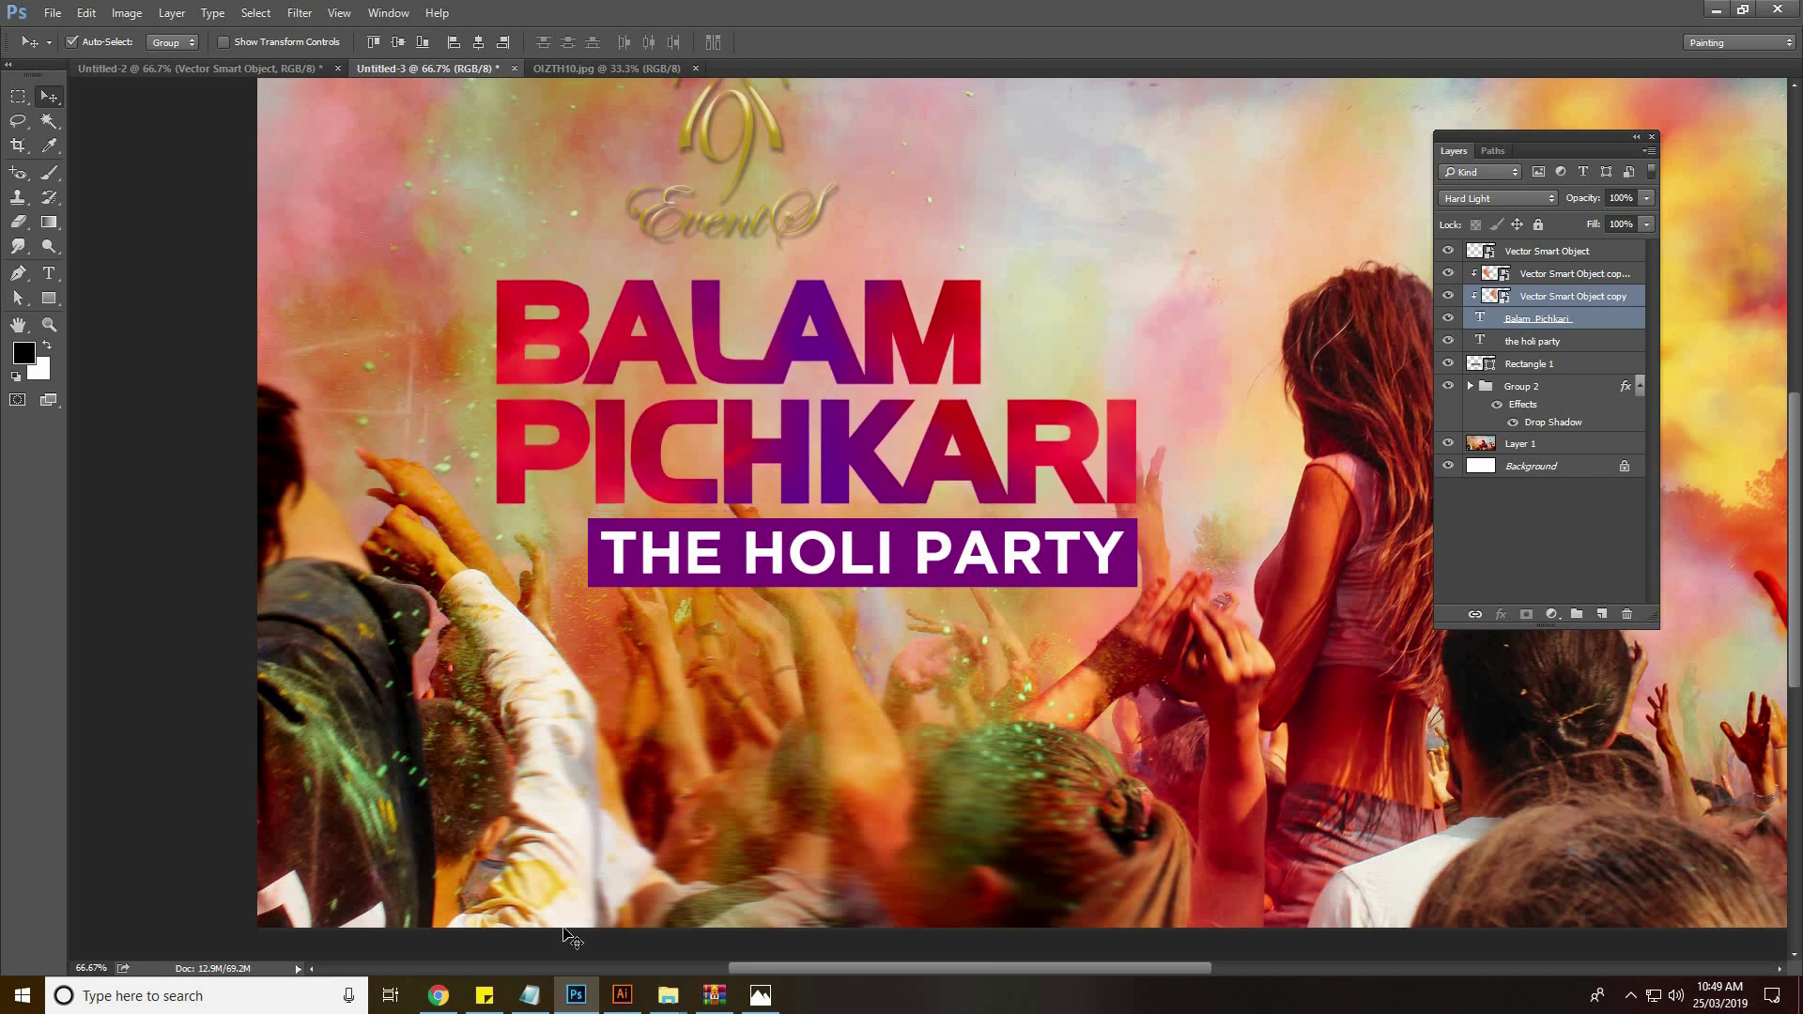
In Illustrator, move the pichkari rocket group up-right and copy it
{"action": "left_click", "coordinate": [628, 999]}
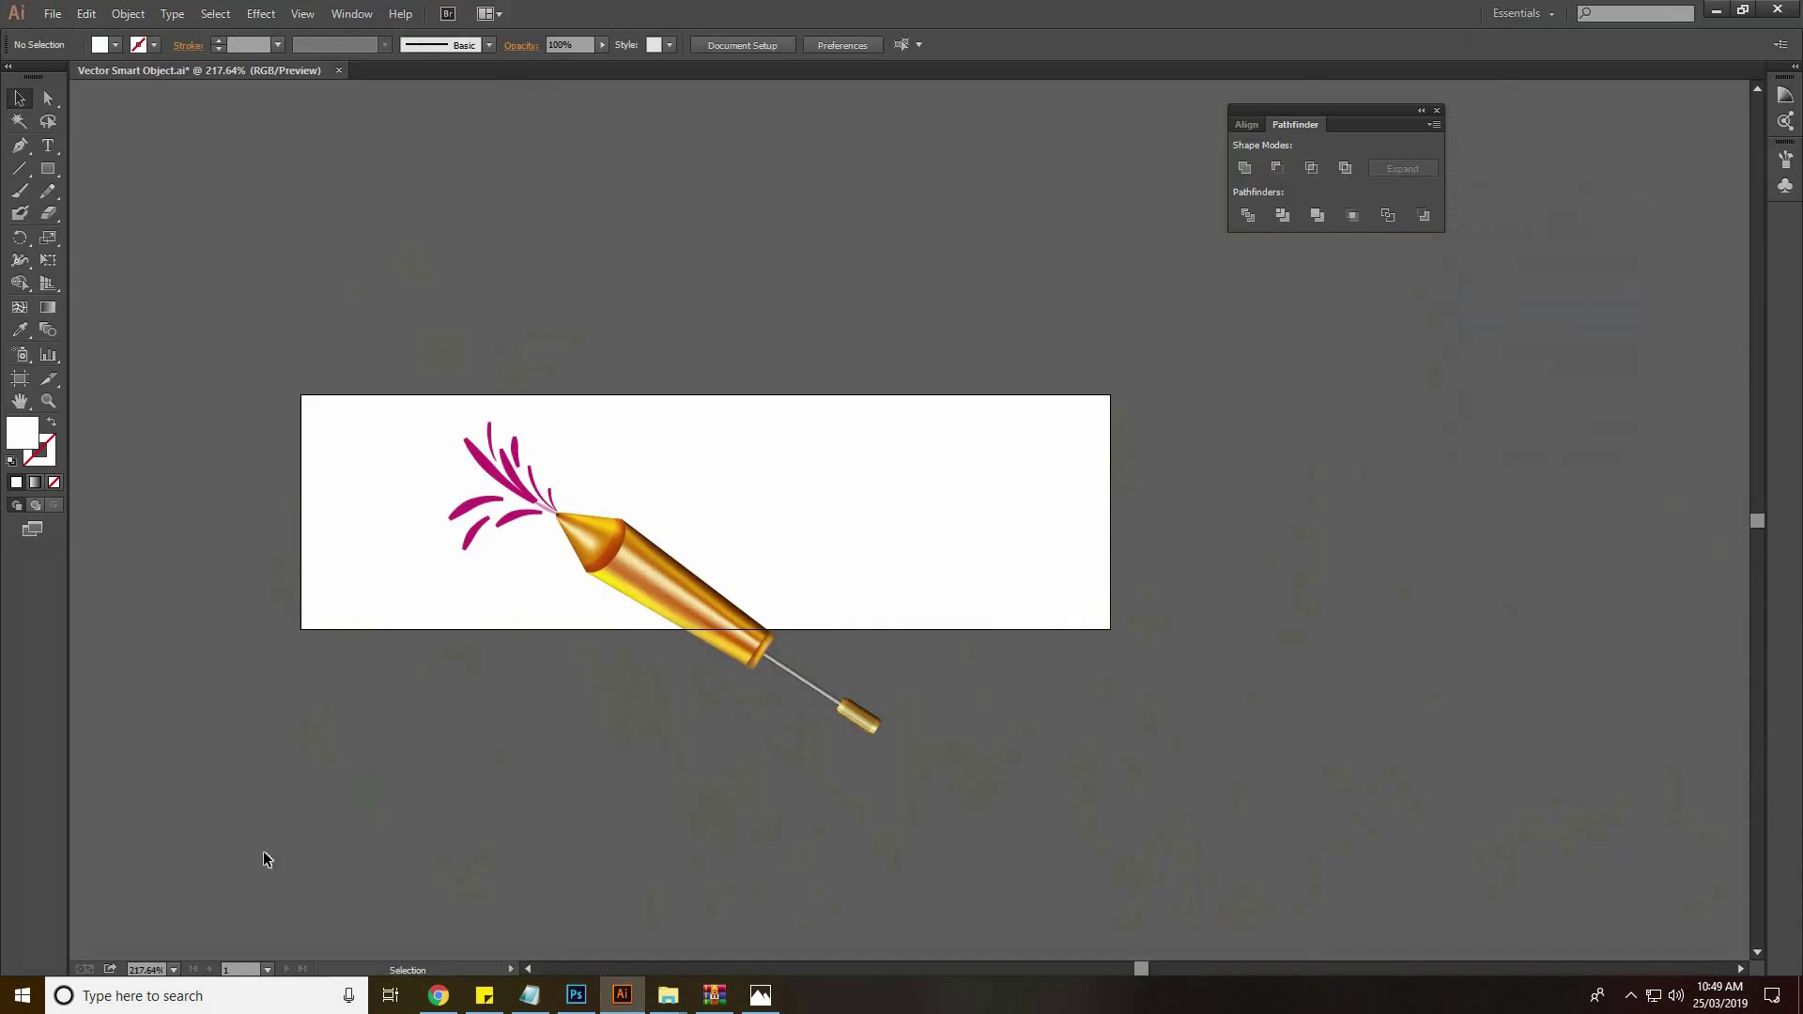
{"action": "left_click", "coordinate": [496, 637]}
{"action": "left_click_drag", "start_coordinate": [670, 579], "coordinate": [865, 434]}
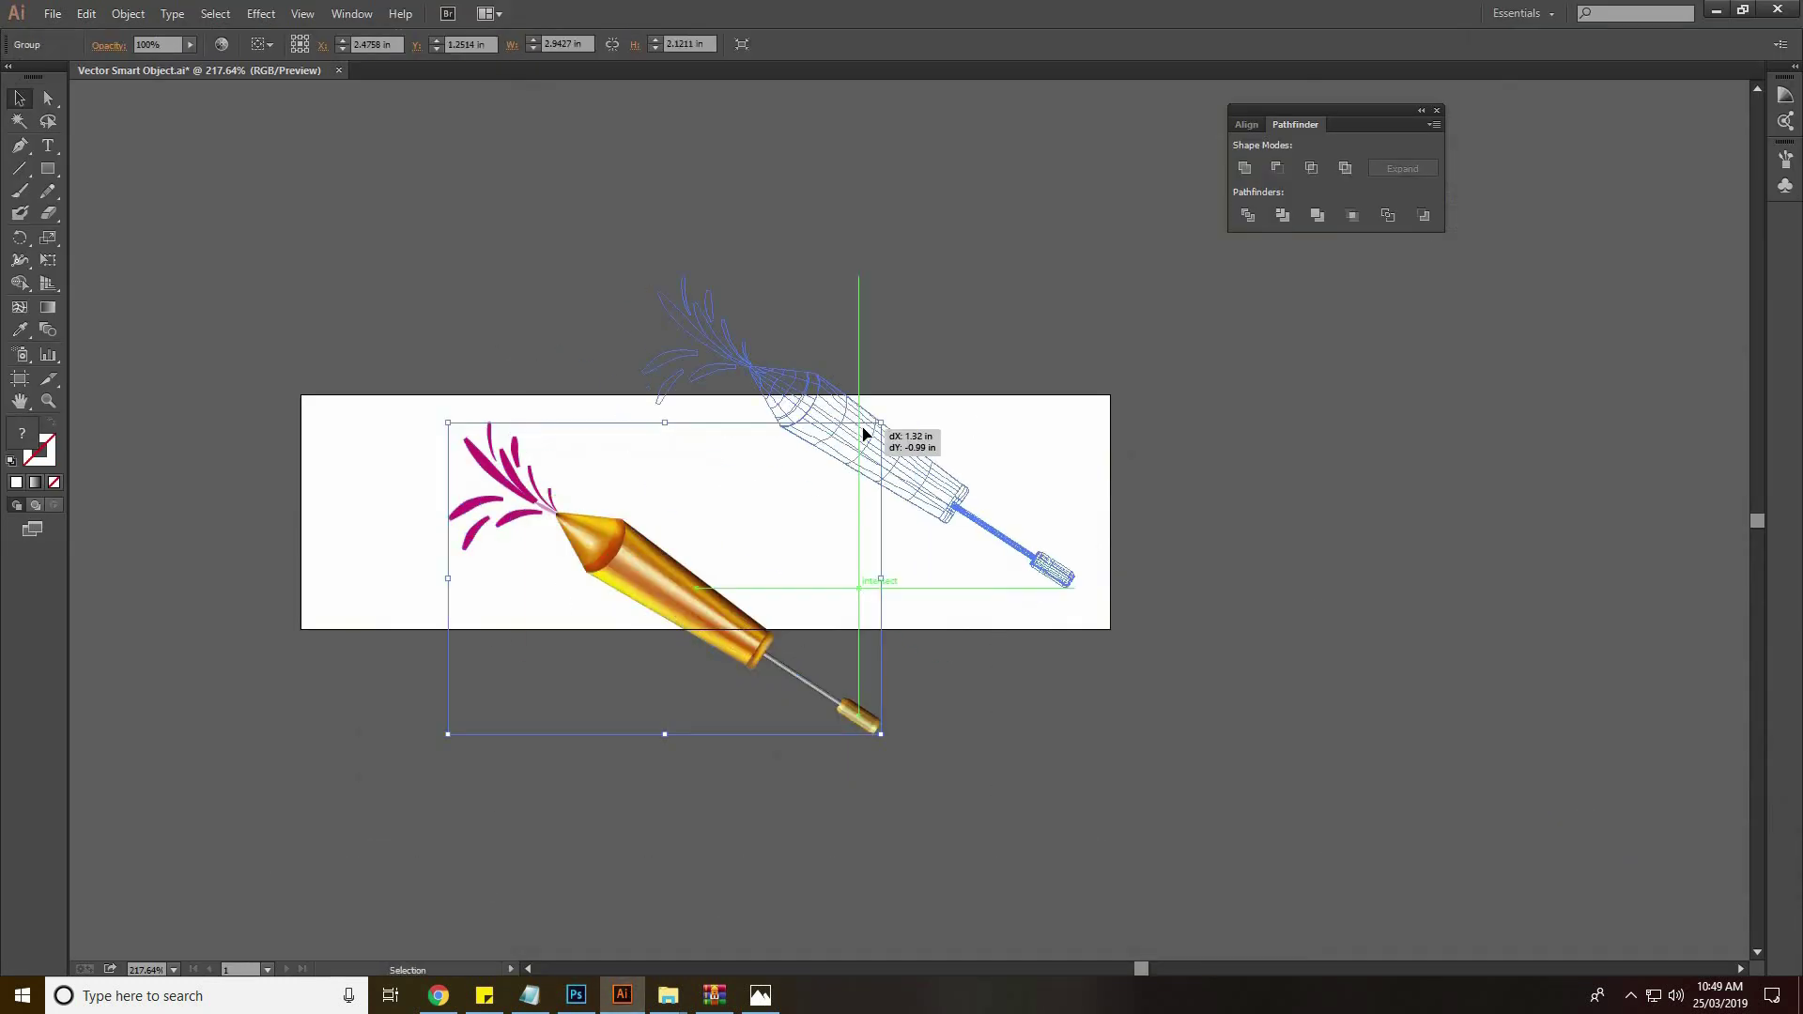
{"action": "key", "text": "ctrl"}
{"action": "key", "text": "ctrl+c"}
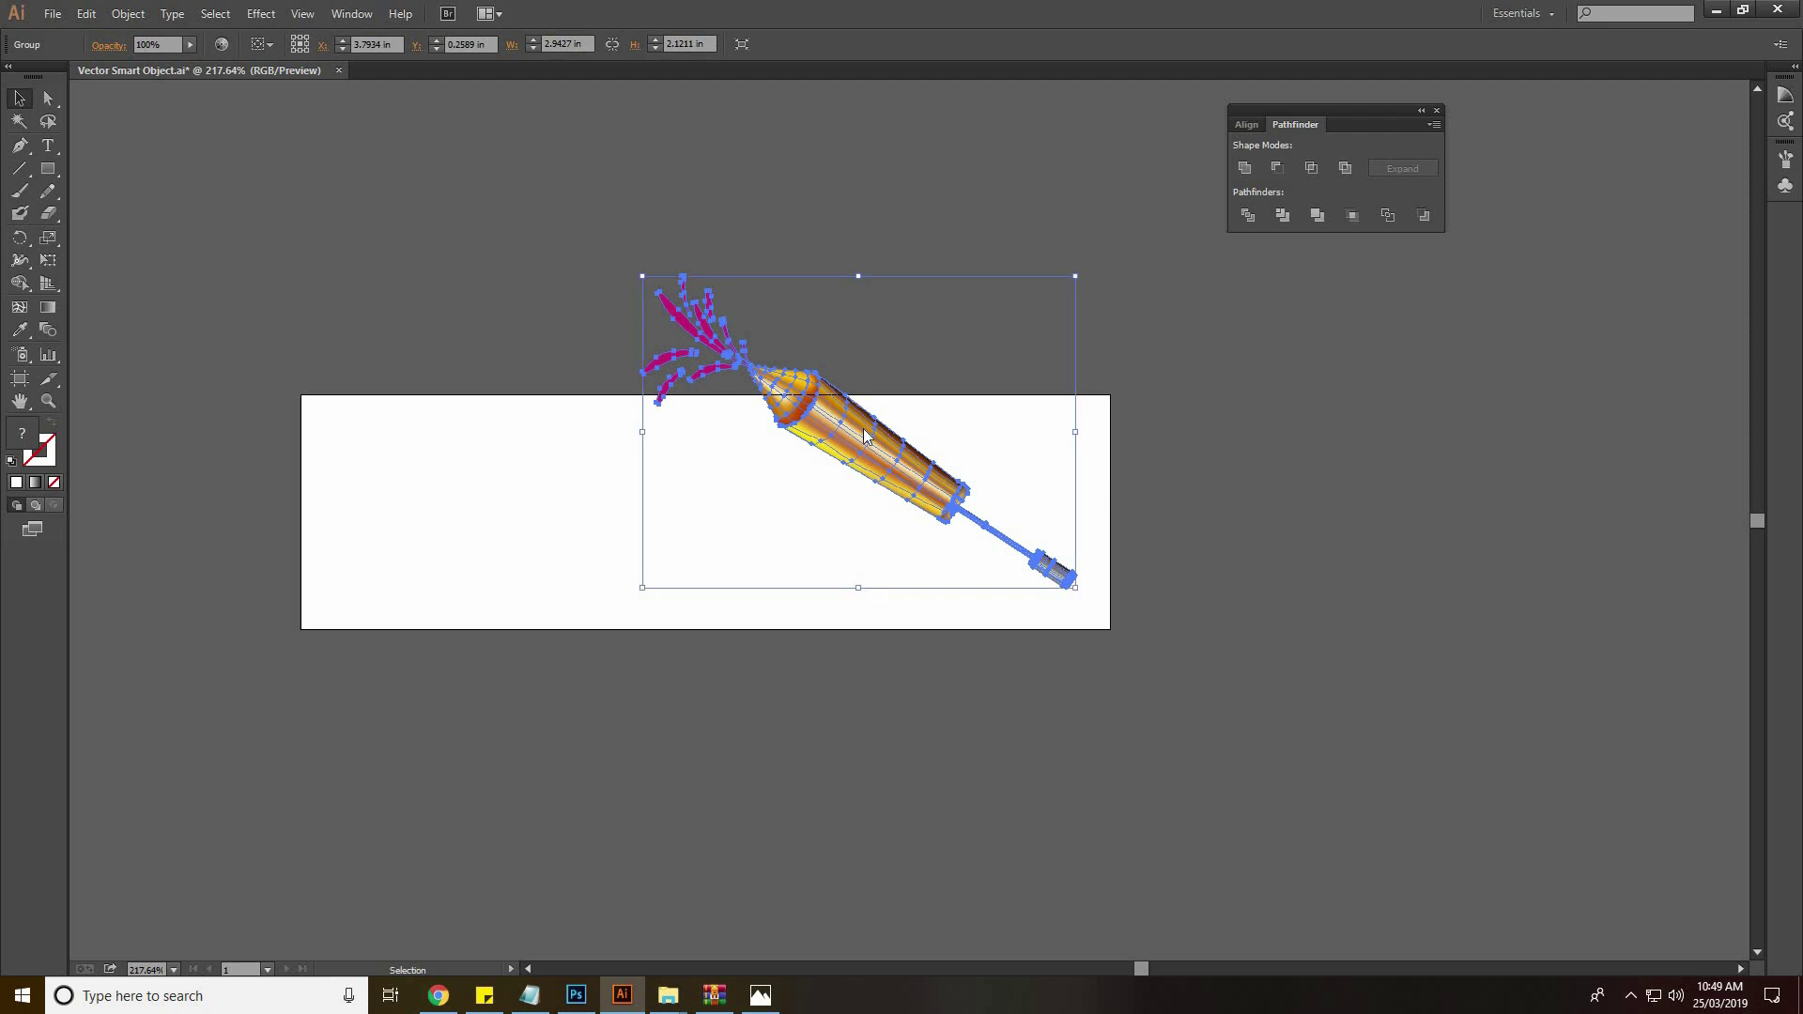
{"action": "key", "text": "alt+Tab"}
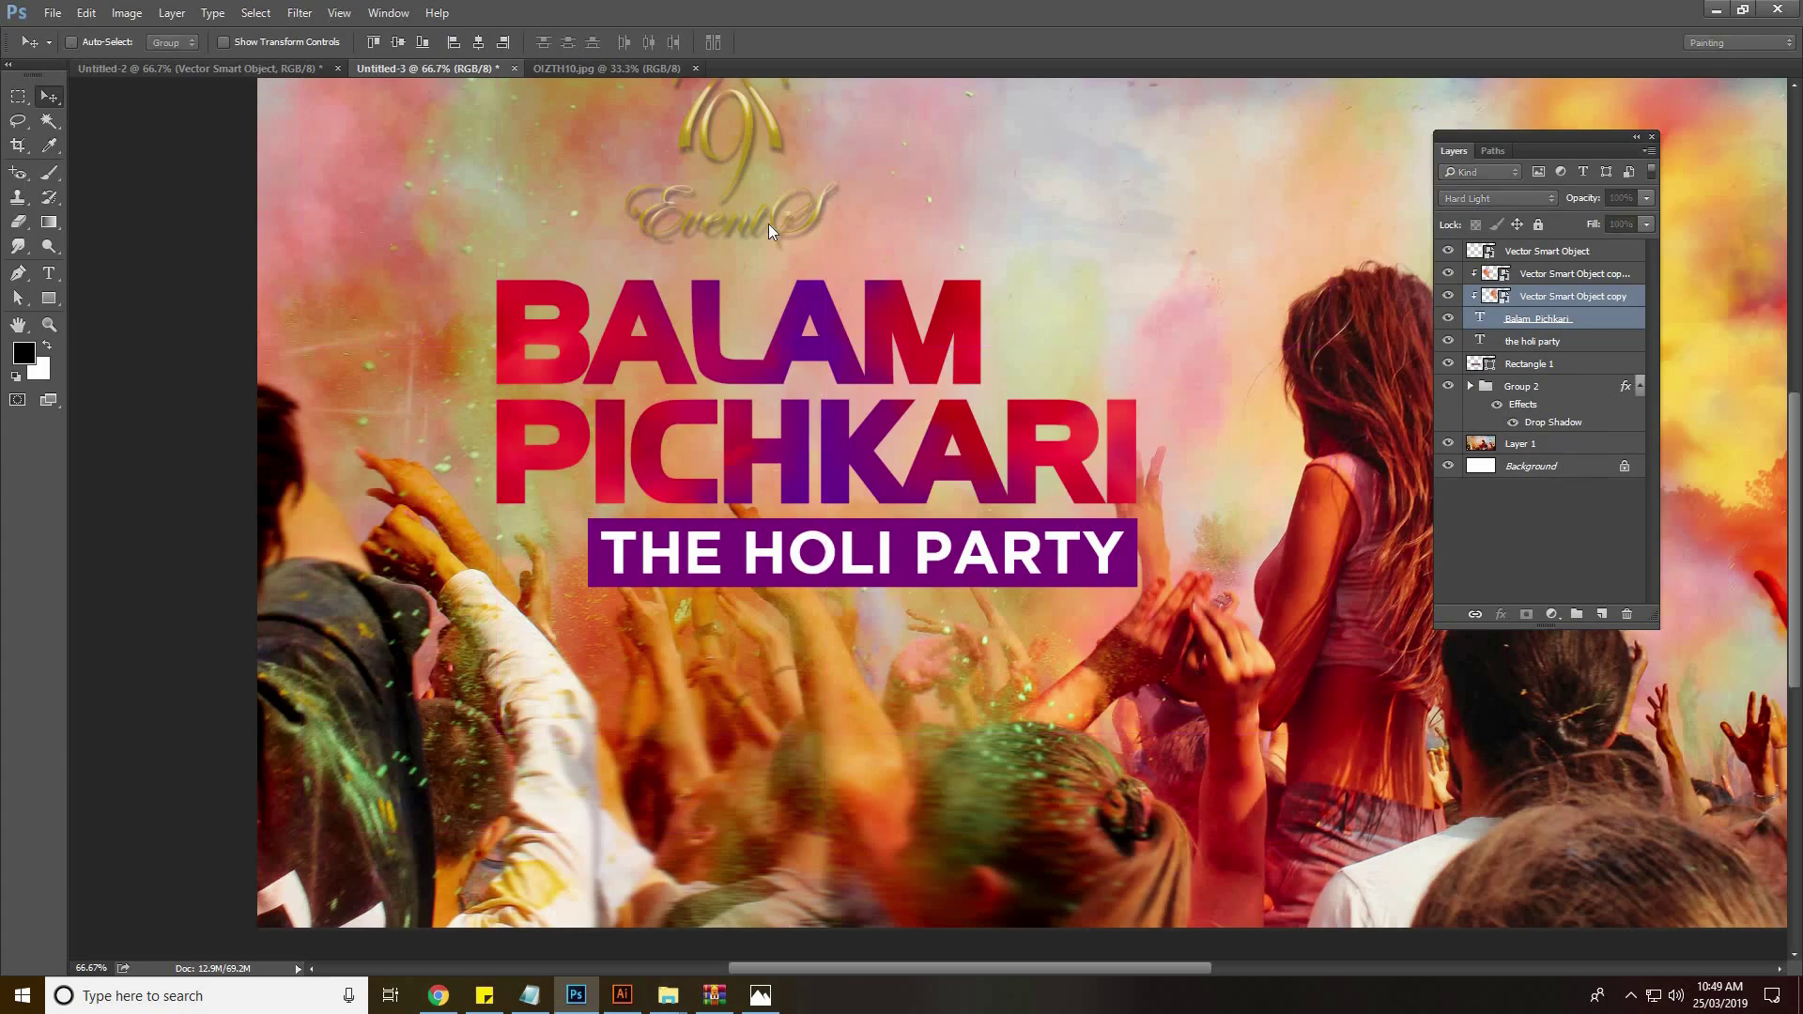
Paste the rocket artwork as a smart object and move it up-right over the title
{"action": "key", "text": "ctrl+v"}
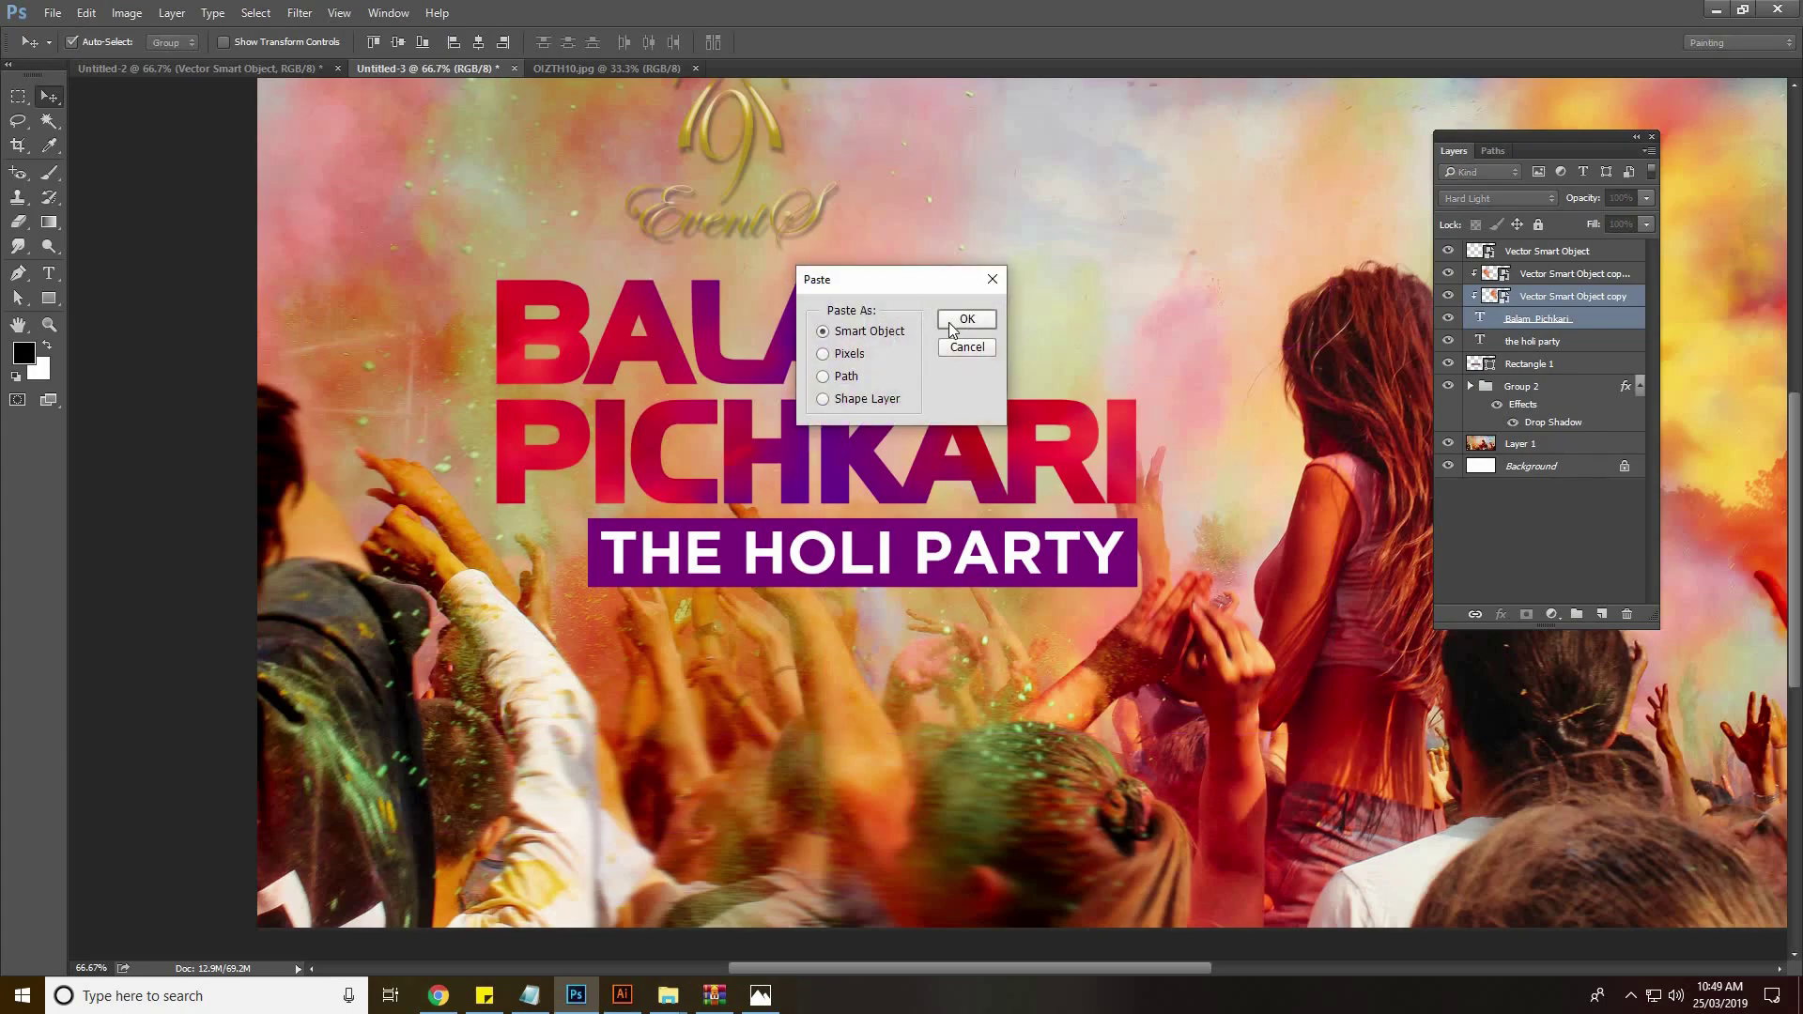
{"action": "left_click", "coordinate": [960, 329]}
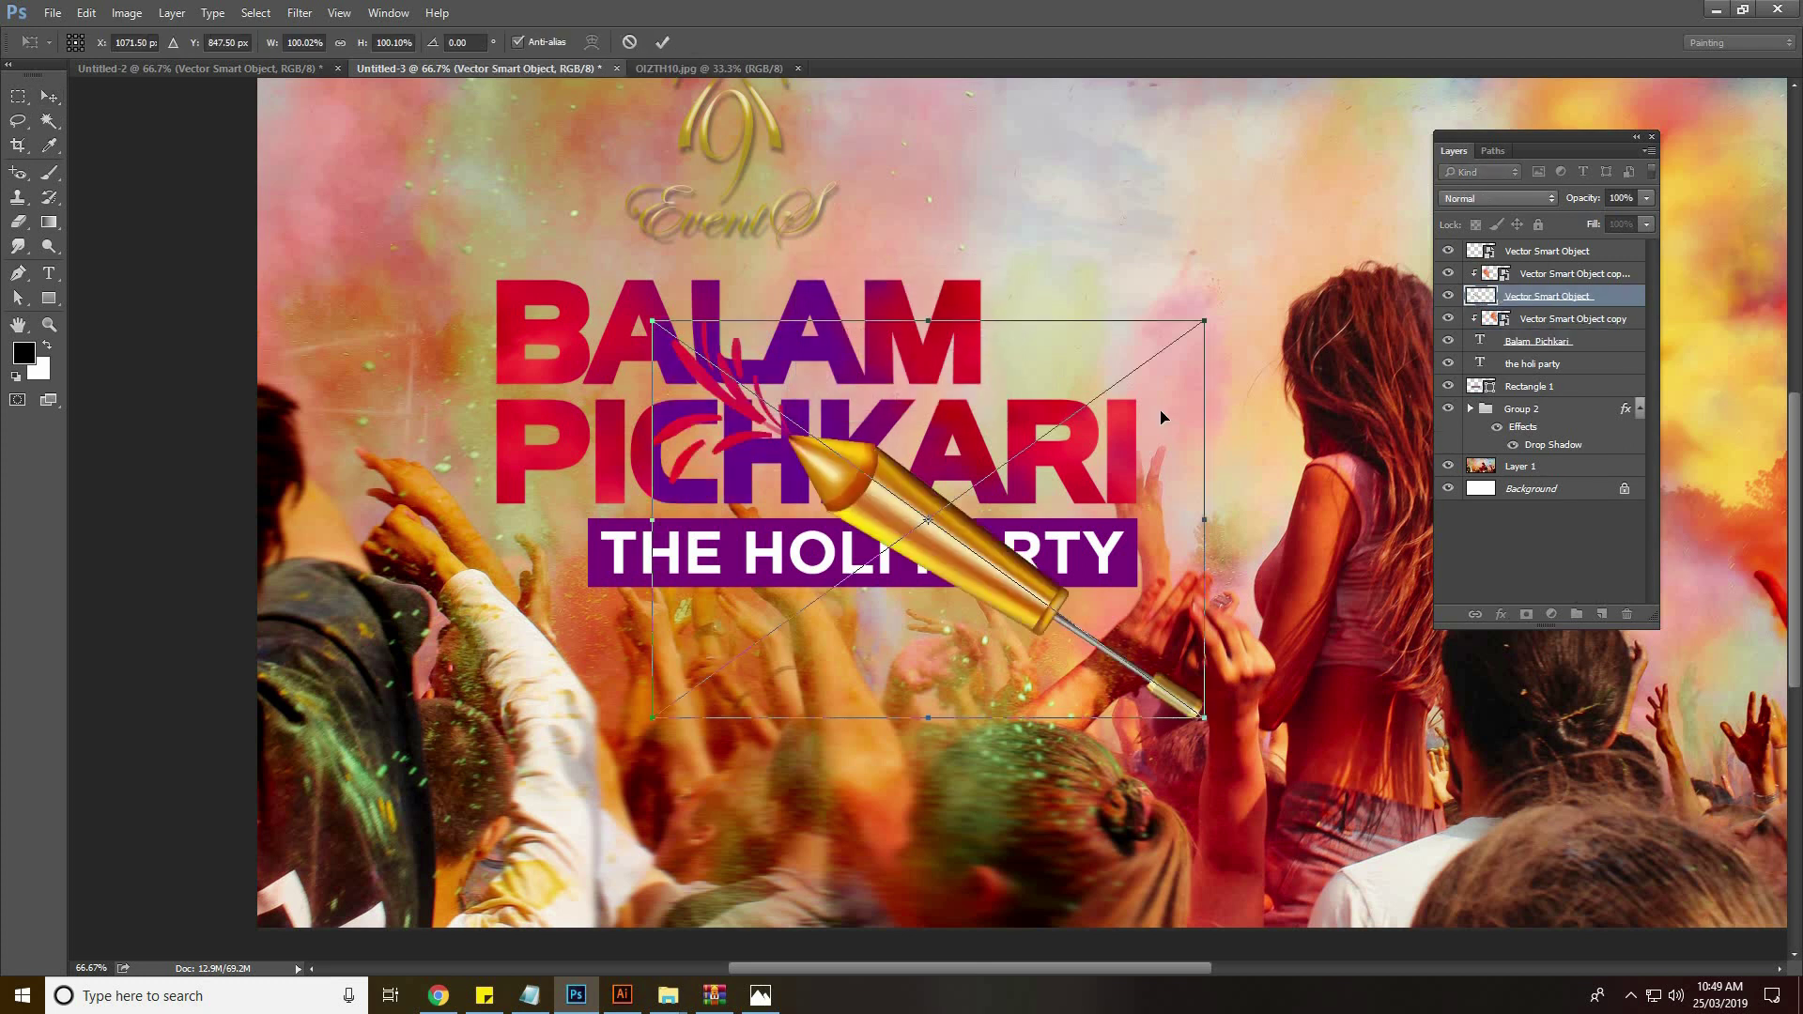
{"action": "key", "text": "Return"}
{"action": "left_click_drag", "start_coordinate": [961, 567], "coordinate": [1081, 405]}
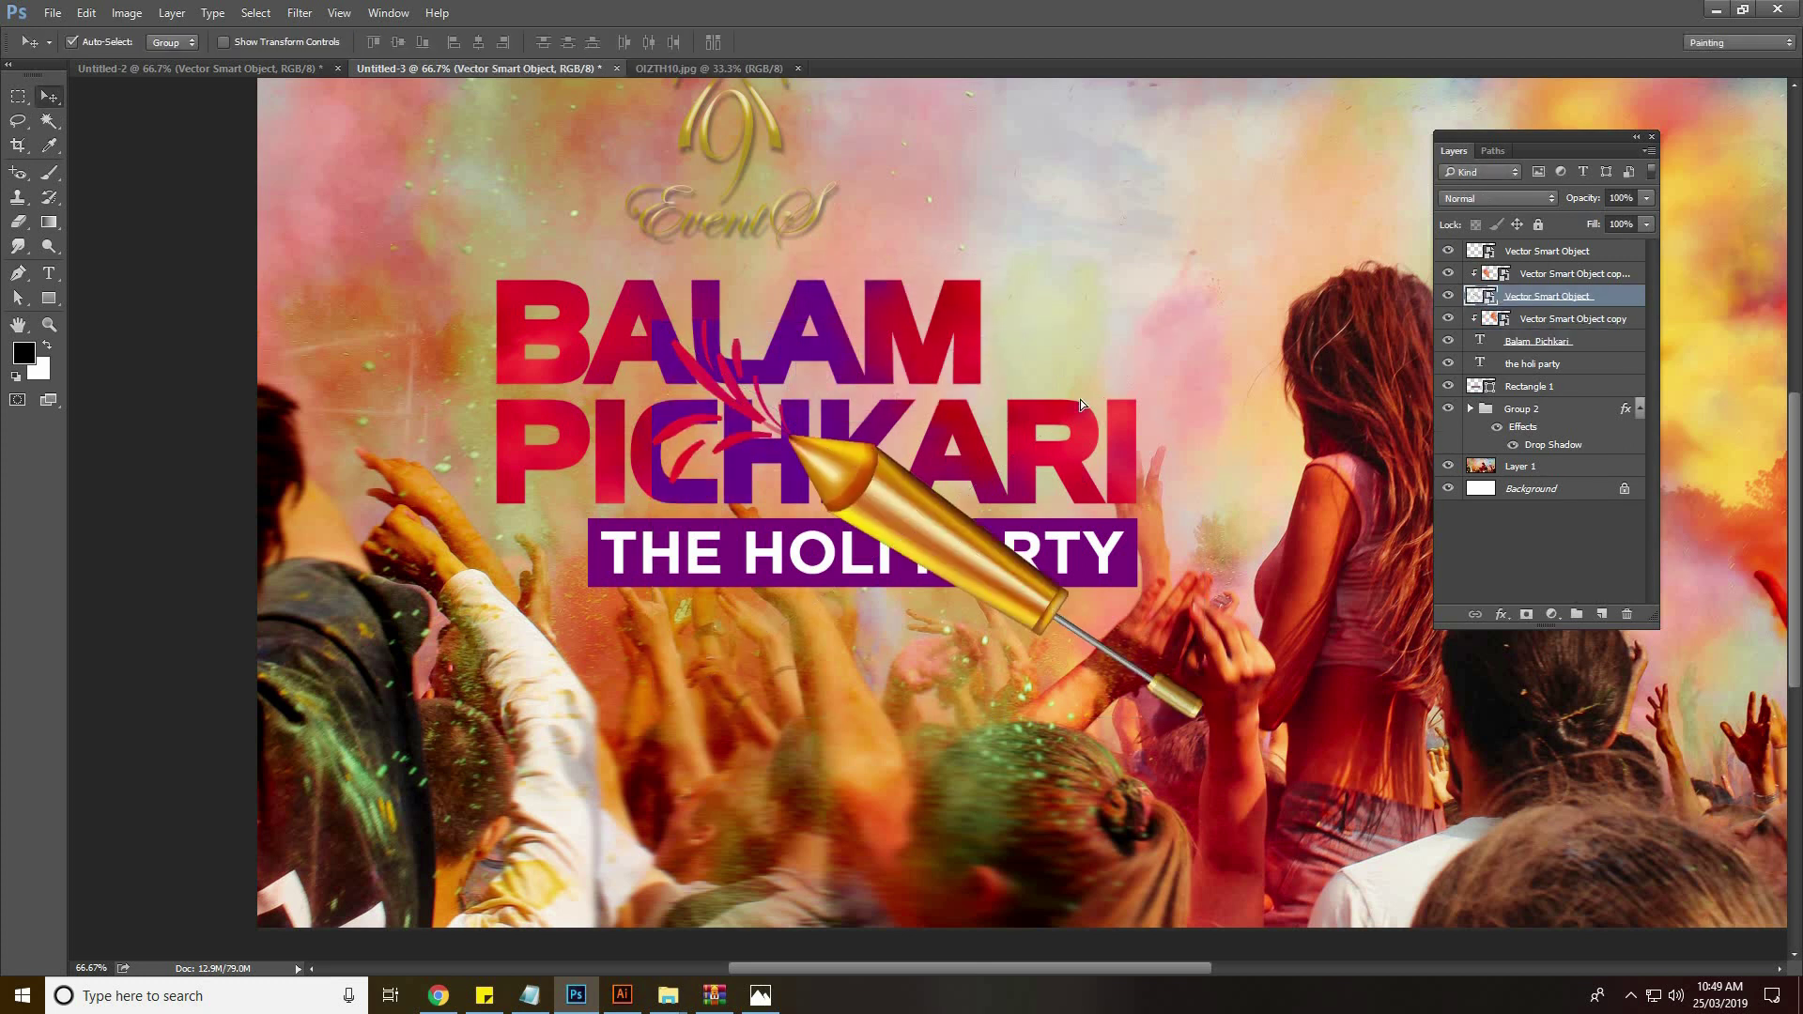
Flip the rocket horizontally, shrink it to about half size, and place it after BALAM
{"action": "key", "text": "ctrl+t"}
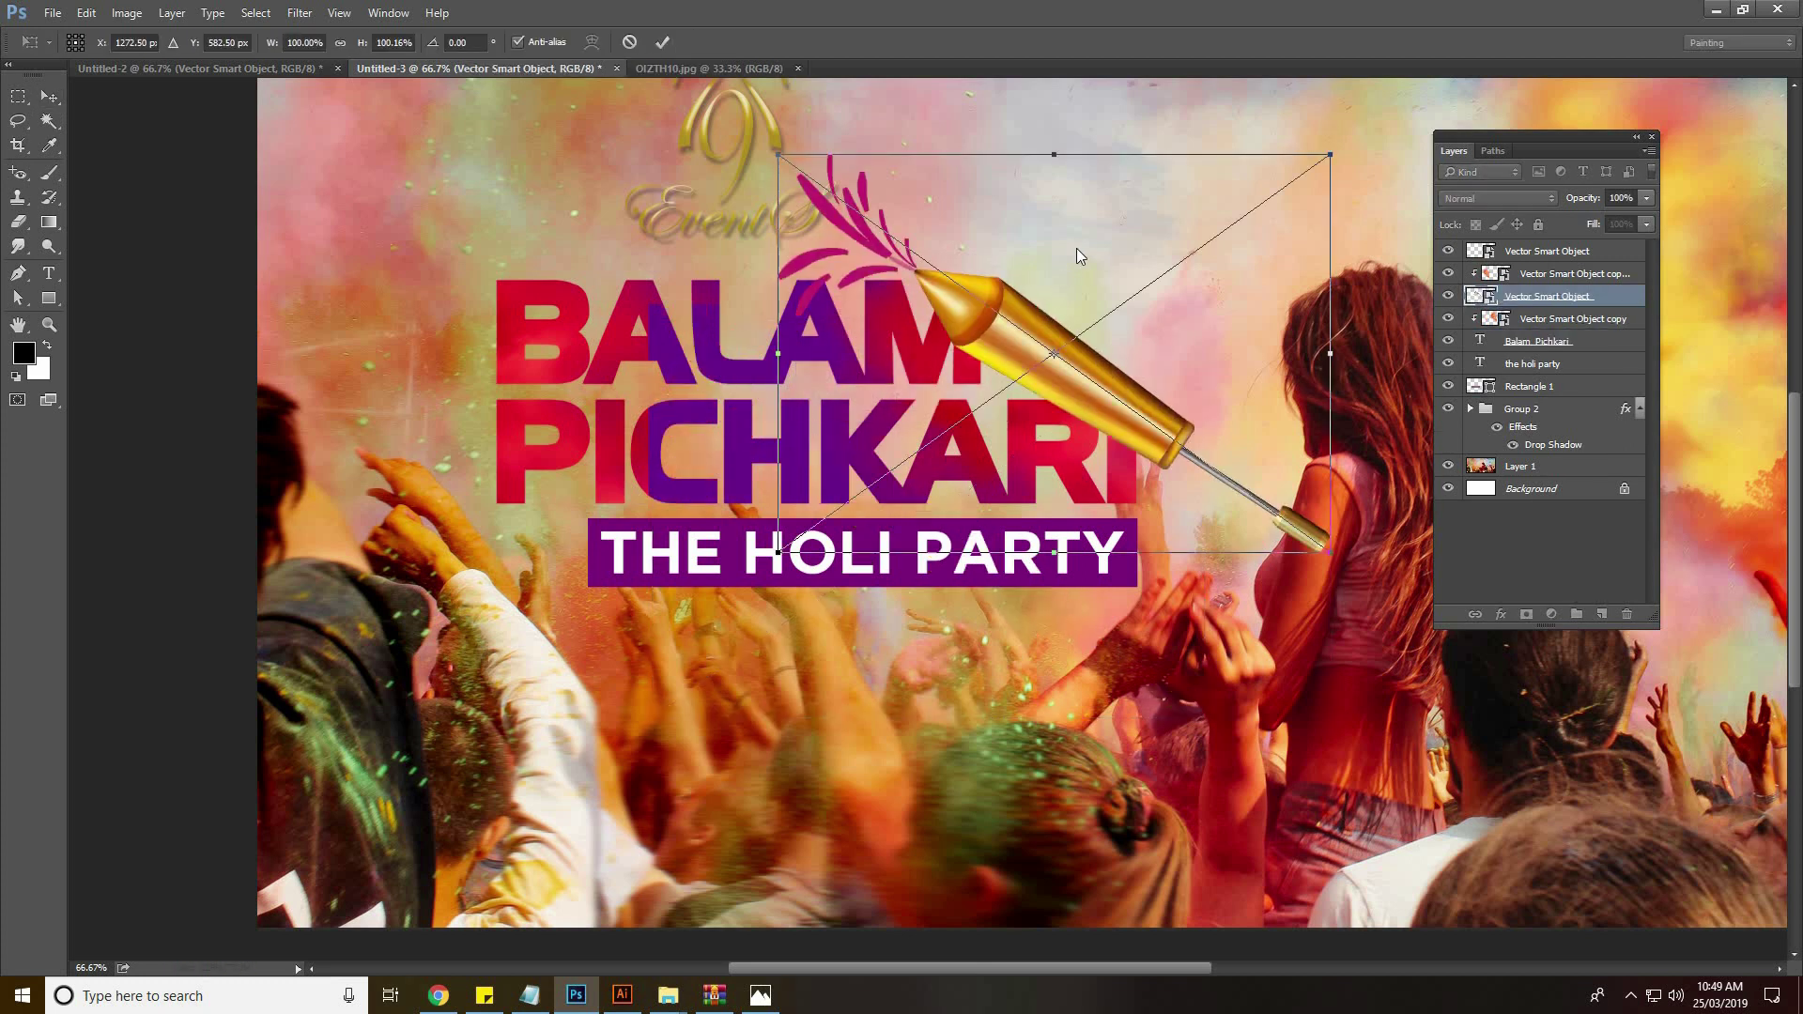
{"action": "right_click", "coordinate": [1072, 244]}
{"action": "left_click", "coordinate": [1137, 505]}
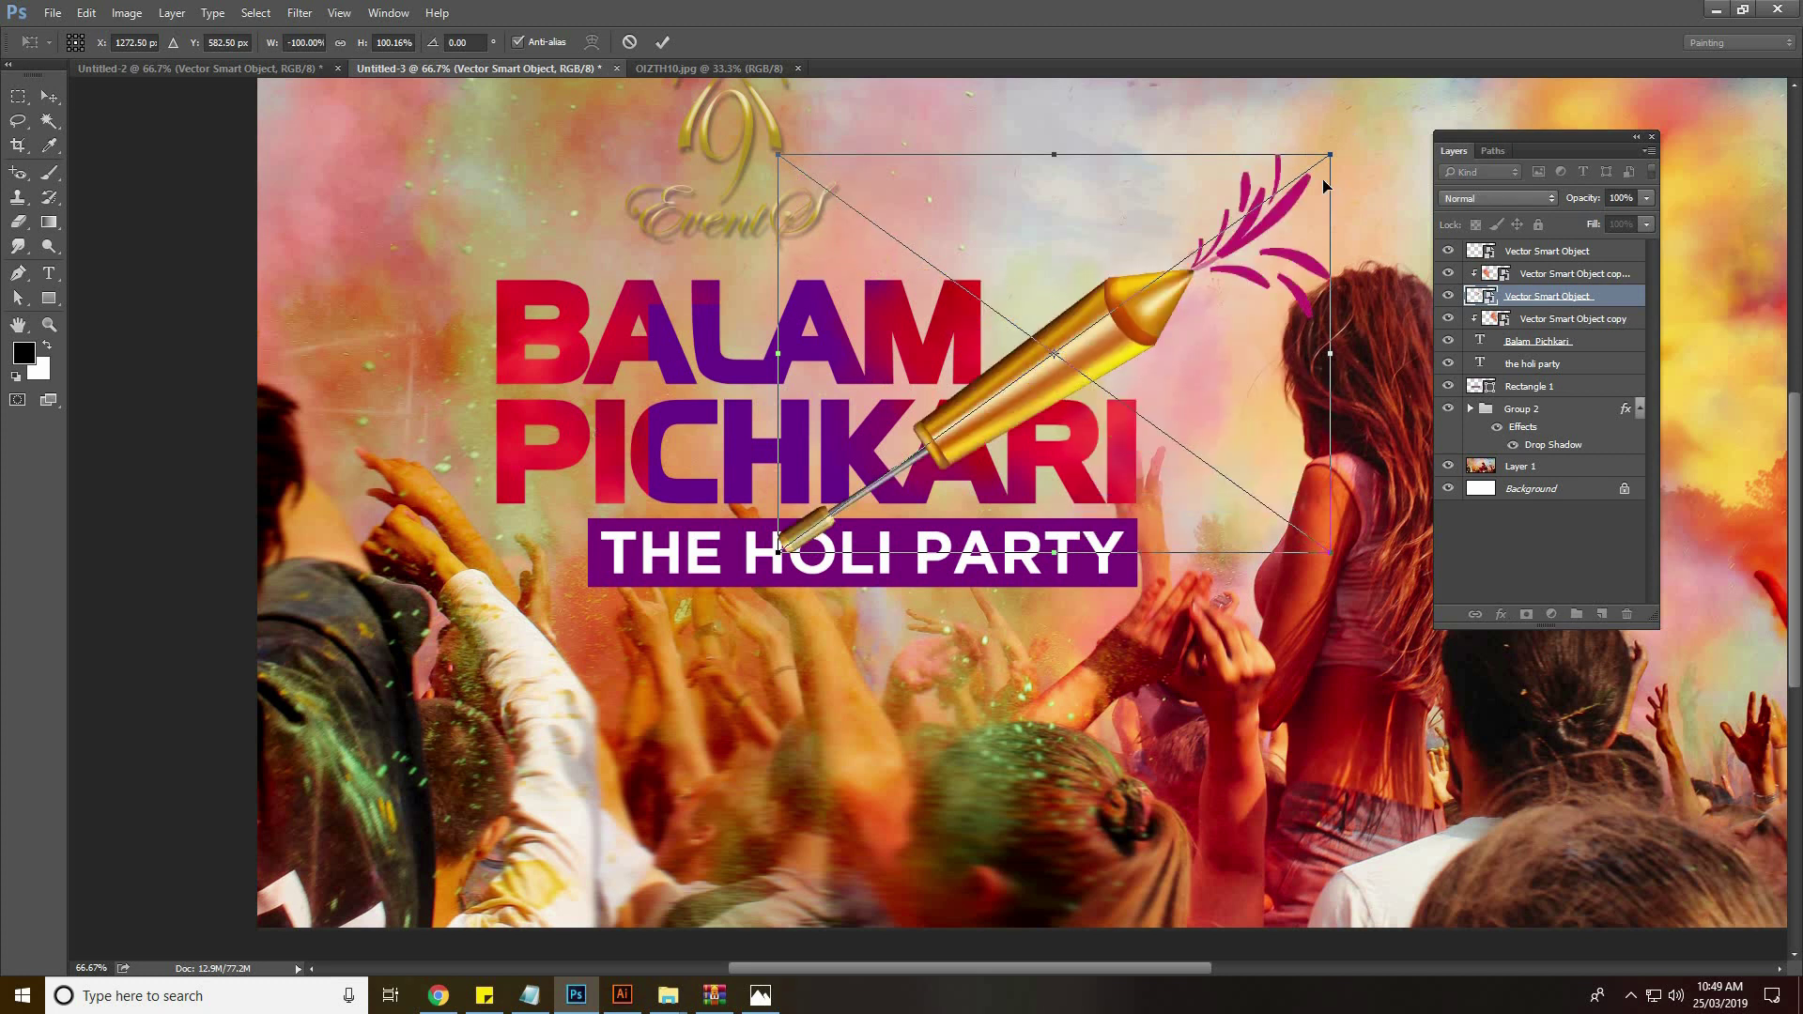
{"action": "left_click_drag", "start_coordinate": [1223, 256], "coordinate": [1193, 252]}
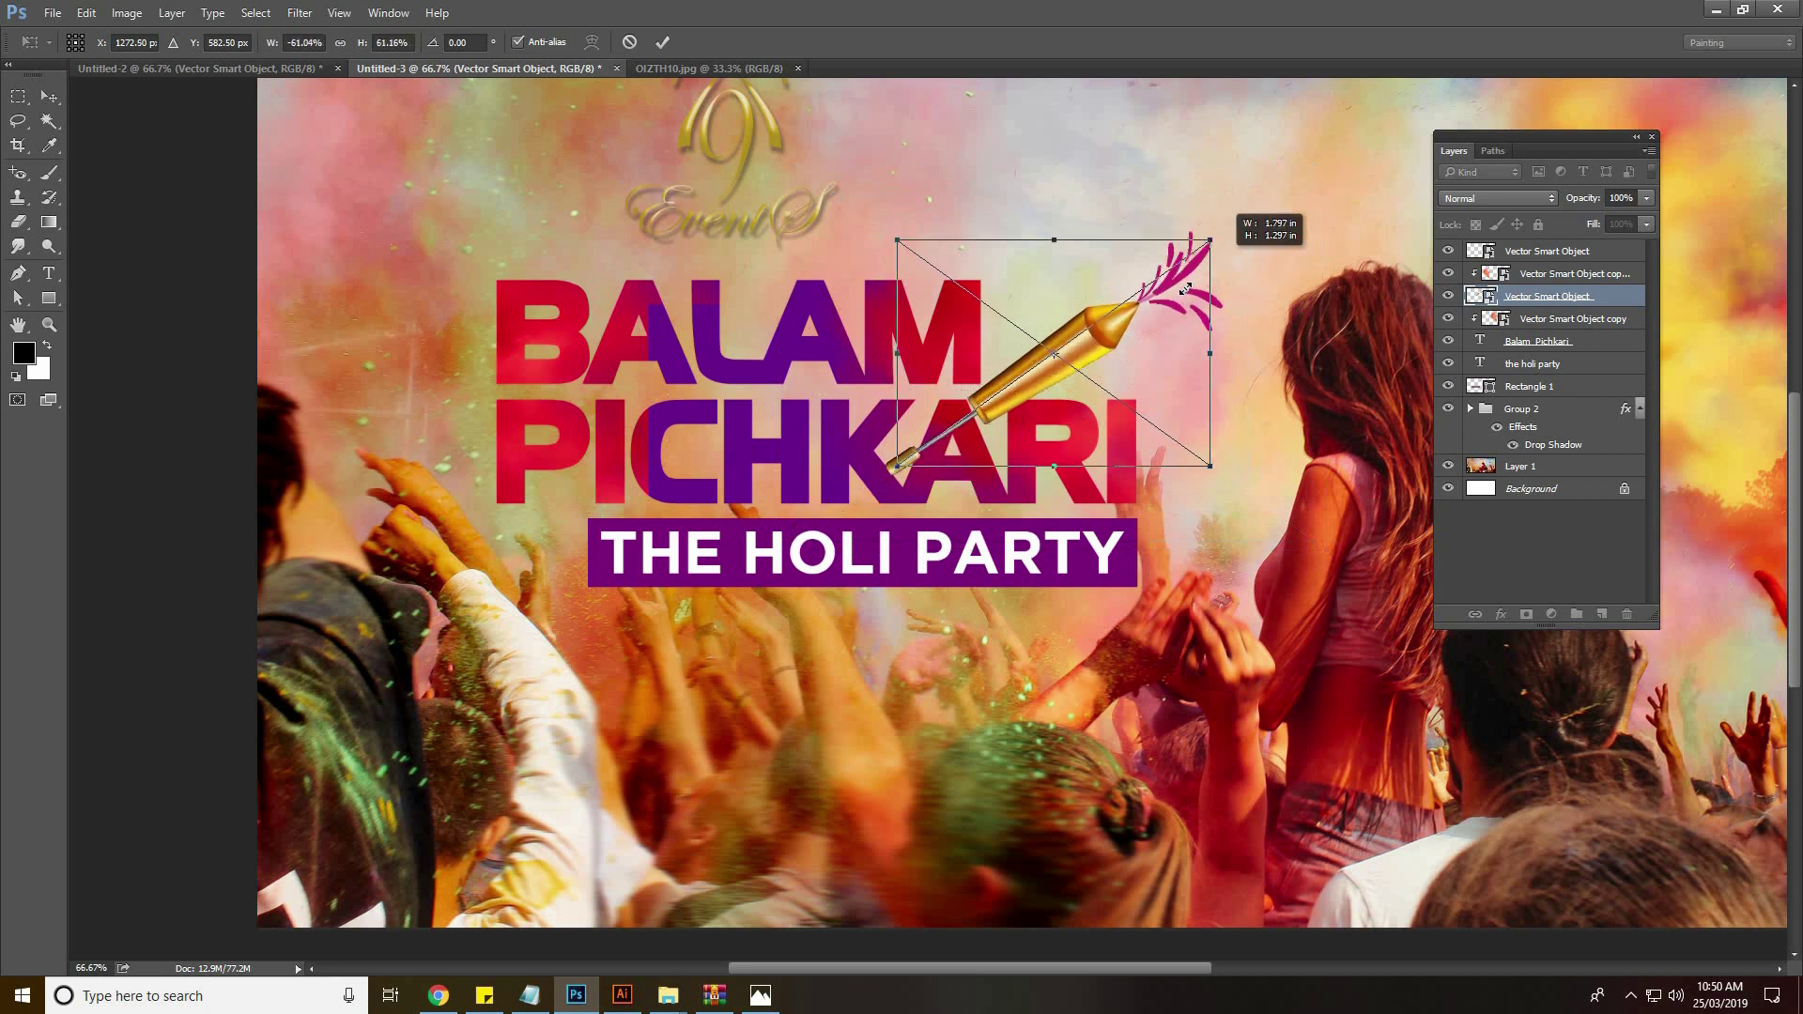
{"action": "left_click_drag", "start_coordinate": [1045, 321], "coordinate": [1032, 314]}
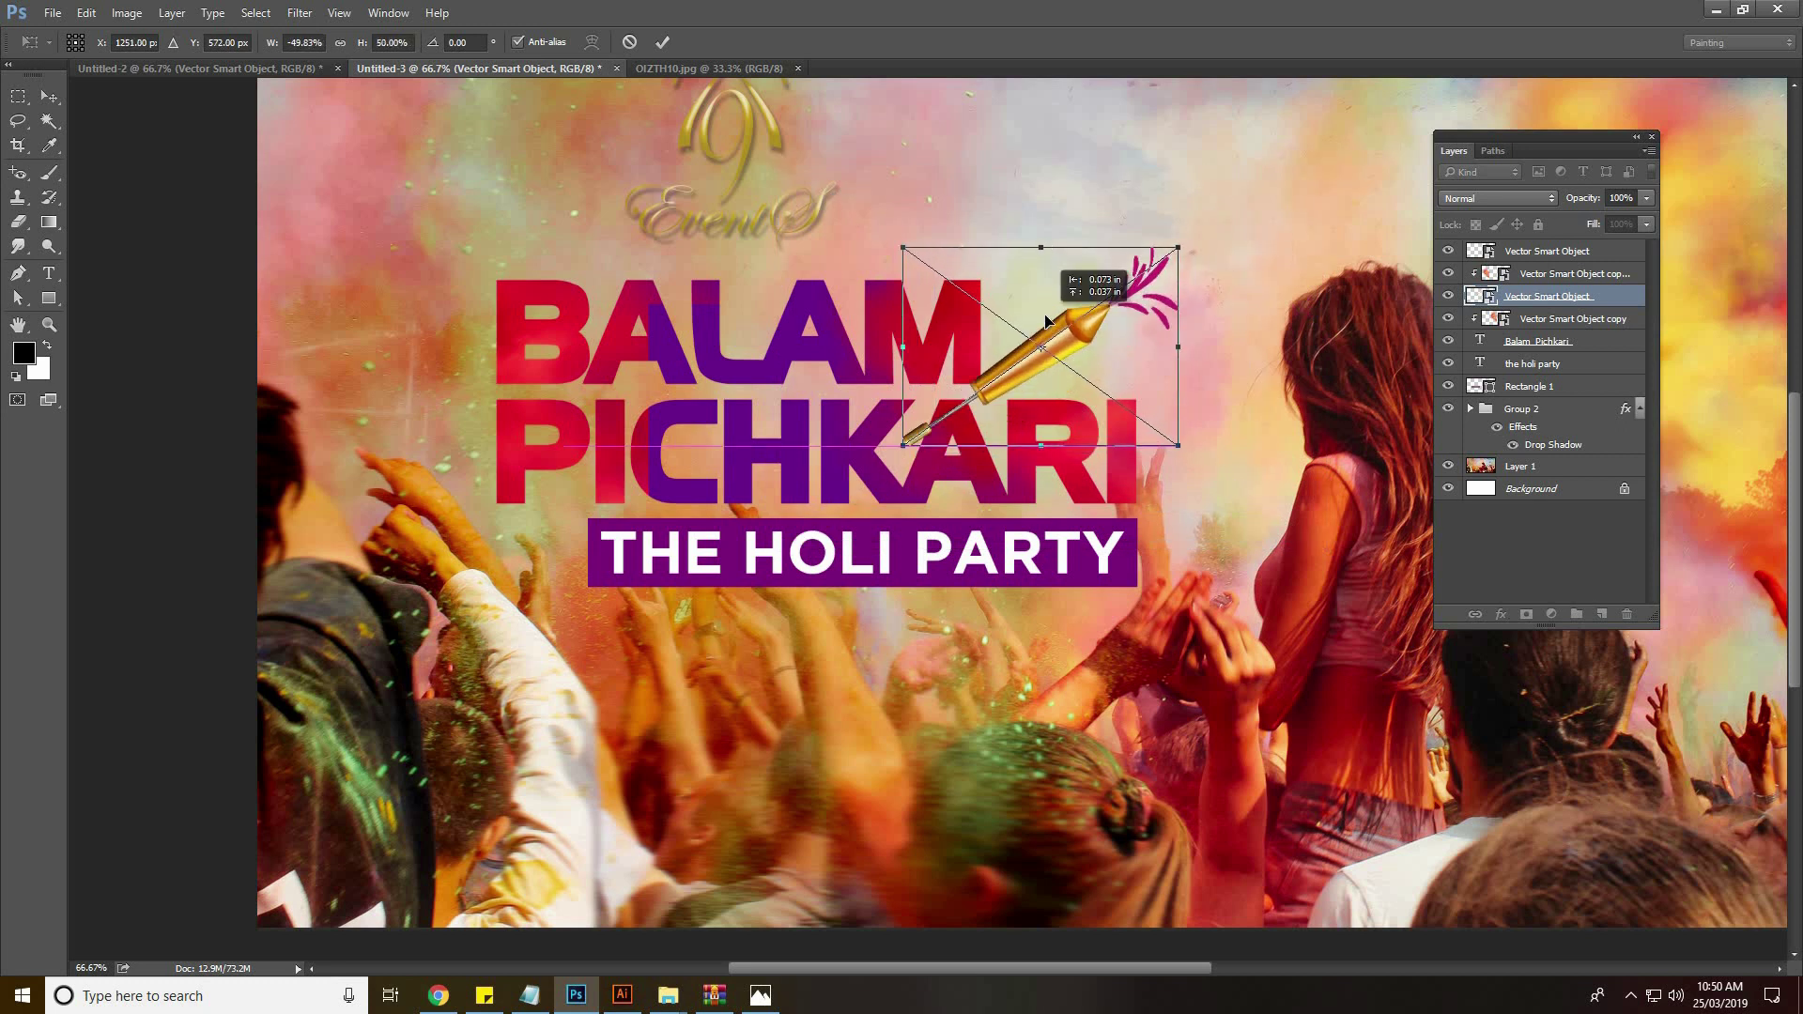
{"action": "key", "text": "Return"}
{"action": "left_click", "coordinate": [736, 393]}
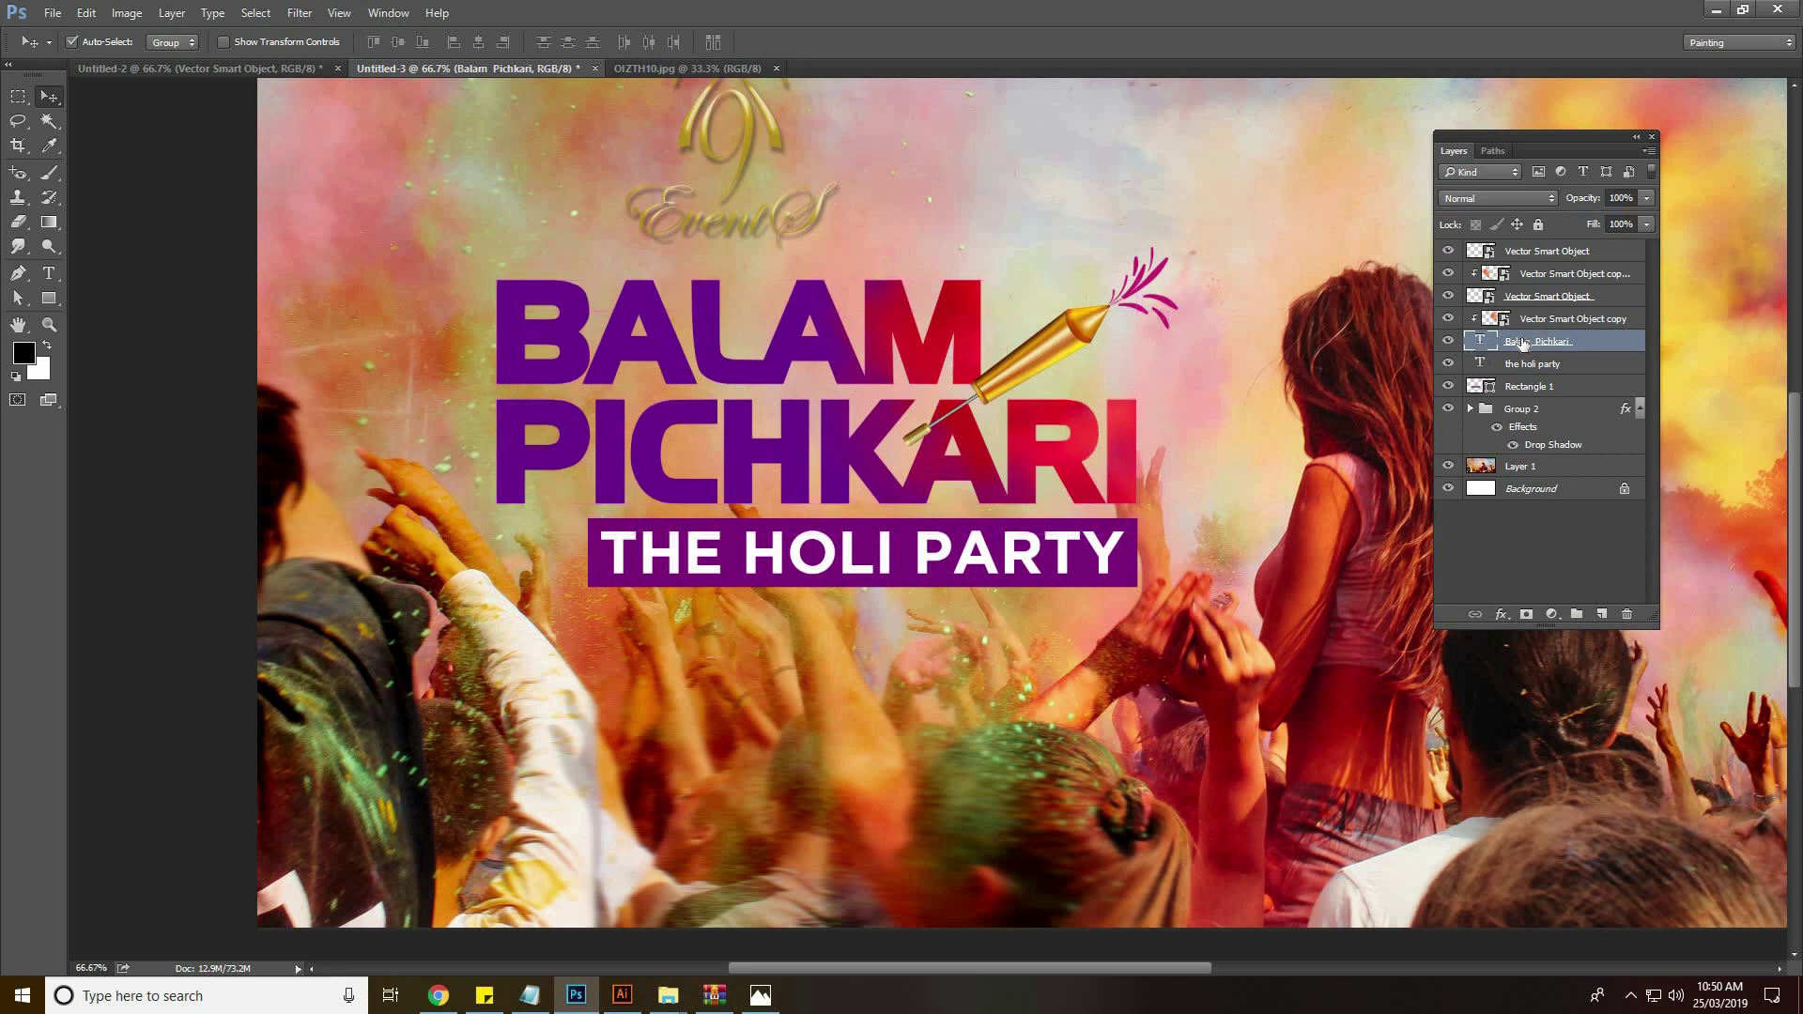
Move the rocket layer to the top and clip the red-purple gradient back onto the title
{"action": "left_click", "coordinate": [1027, 360]}
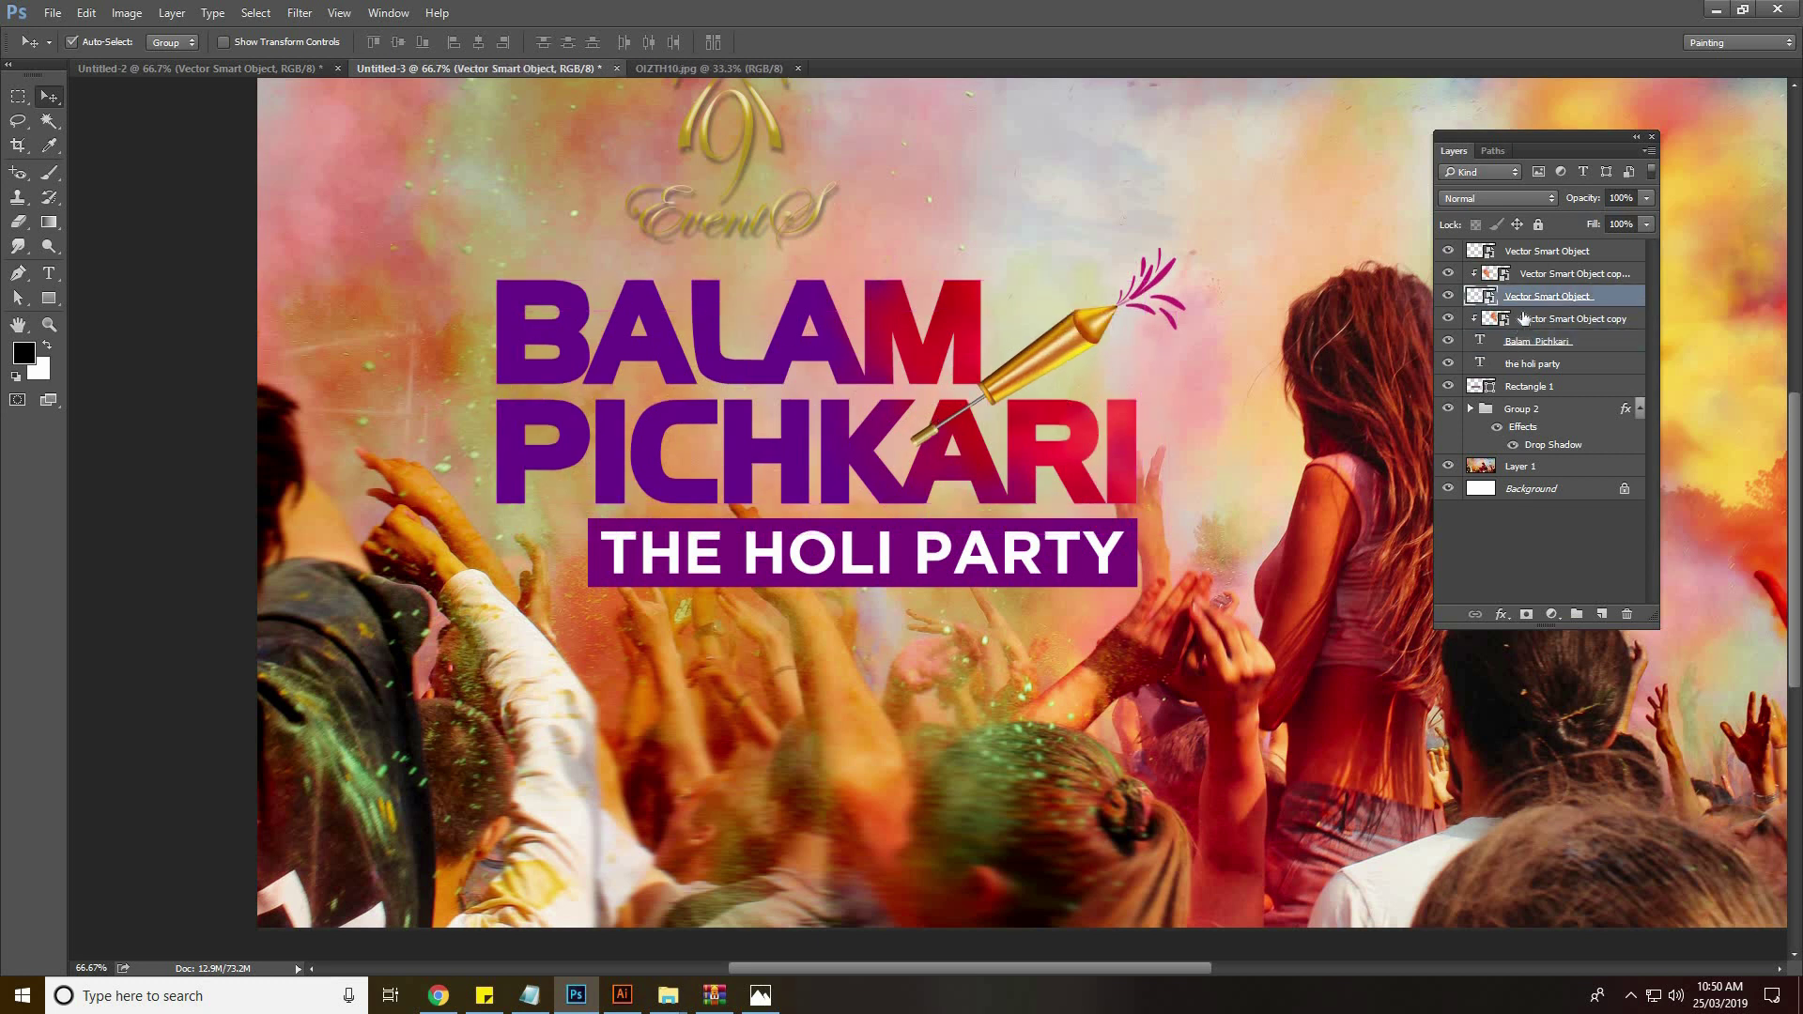
{"action": "left_click_drag", "start_coordinate": [1556, 240], "coordinate": [1555, 244]}
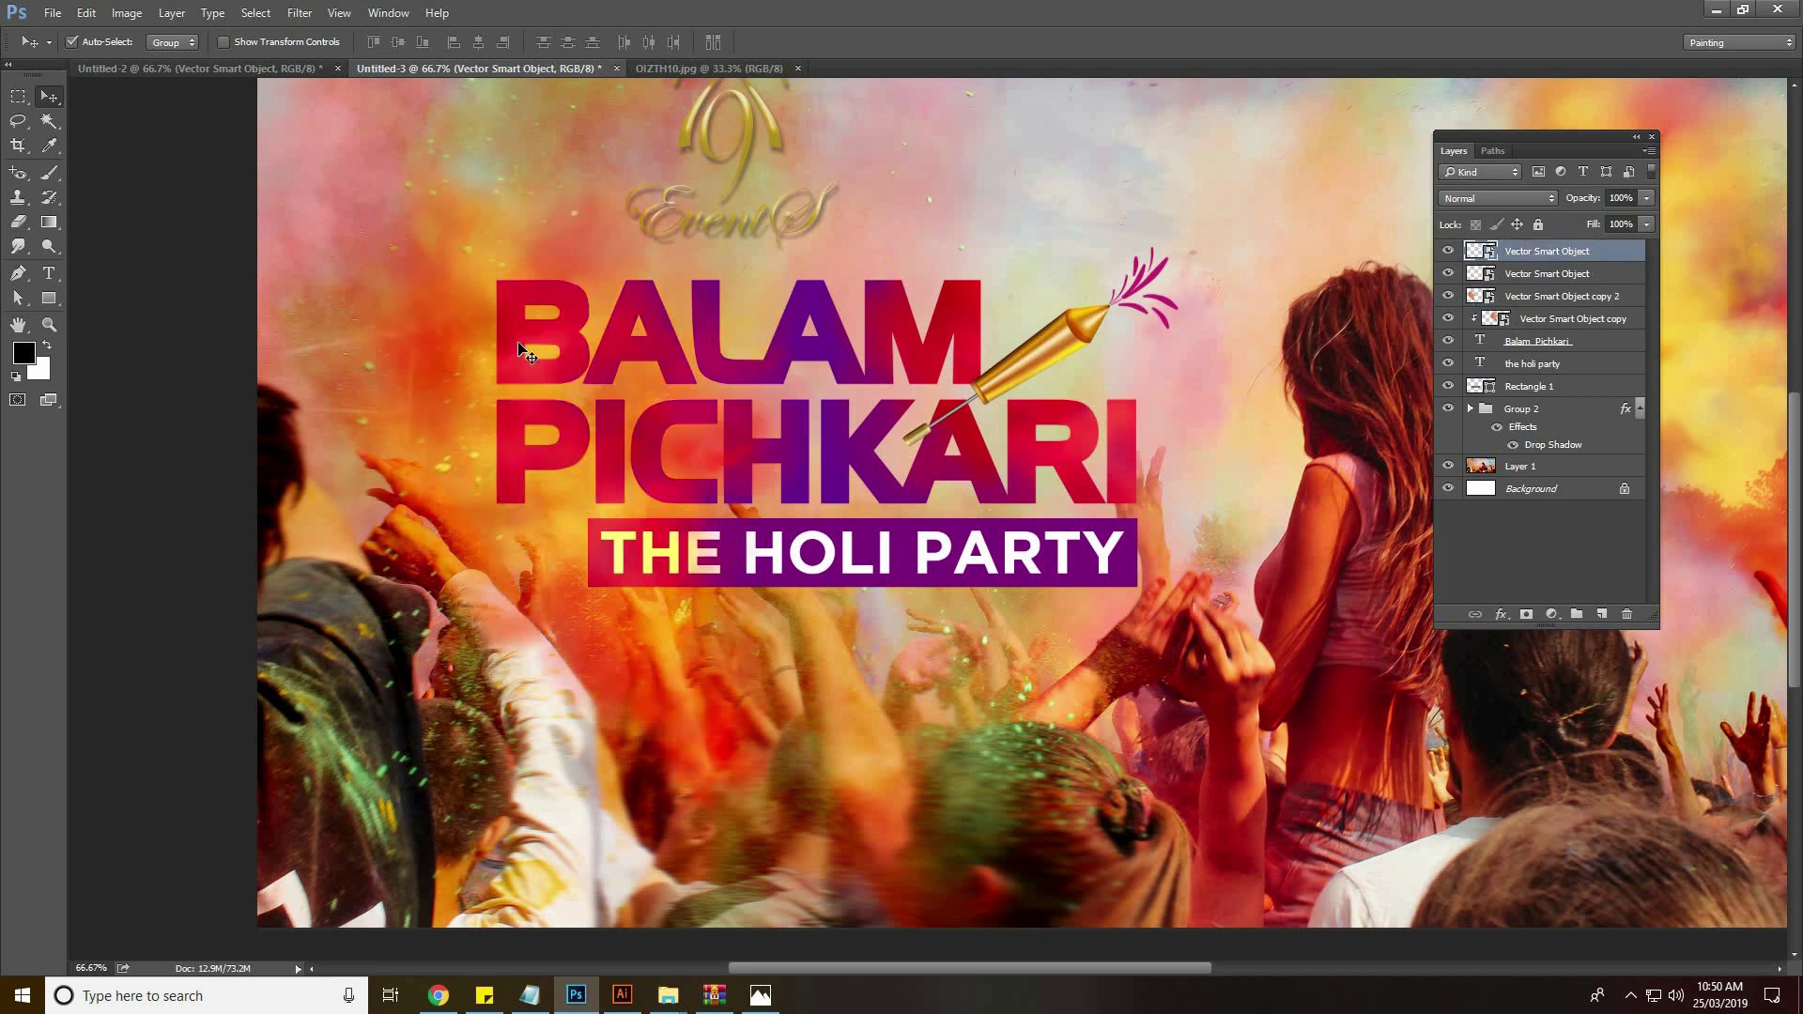
{"action": "left_click_drag", "start_coordinate": [998, 366], "coordinate": [1001, 366]}
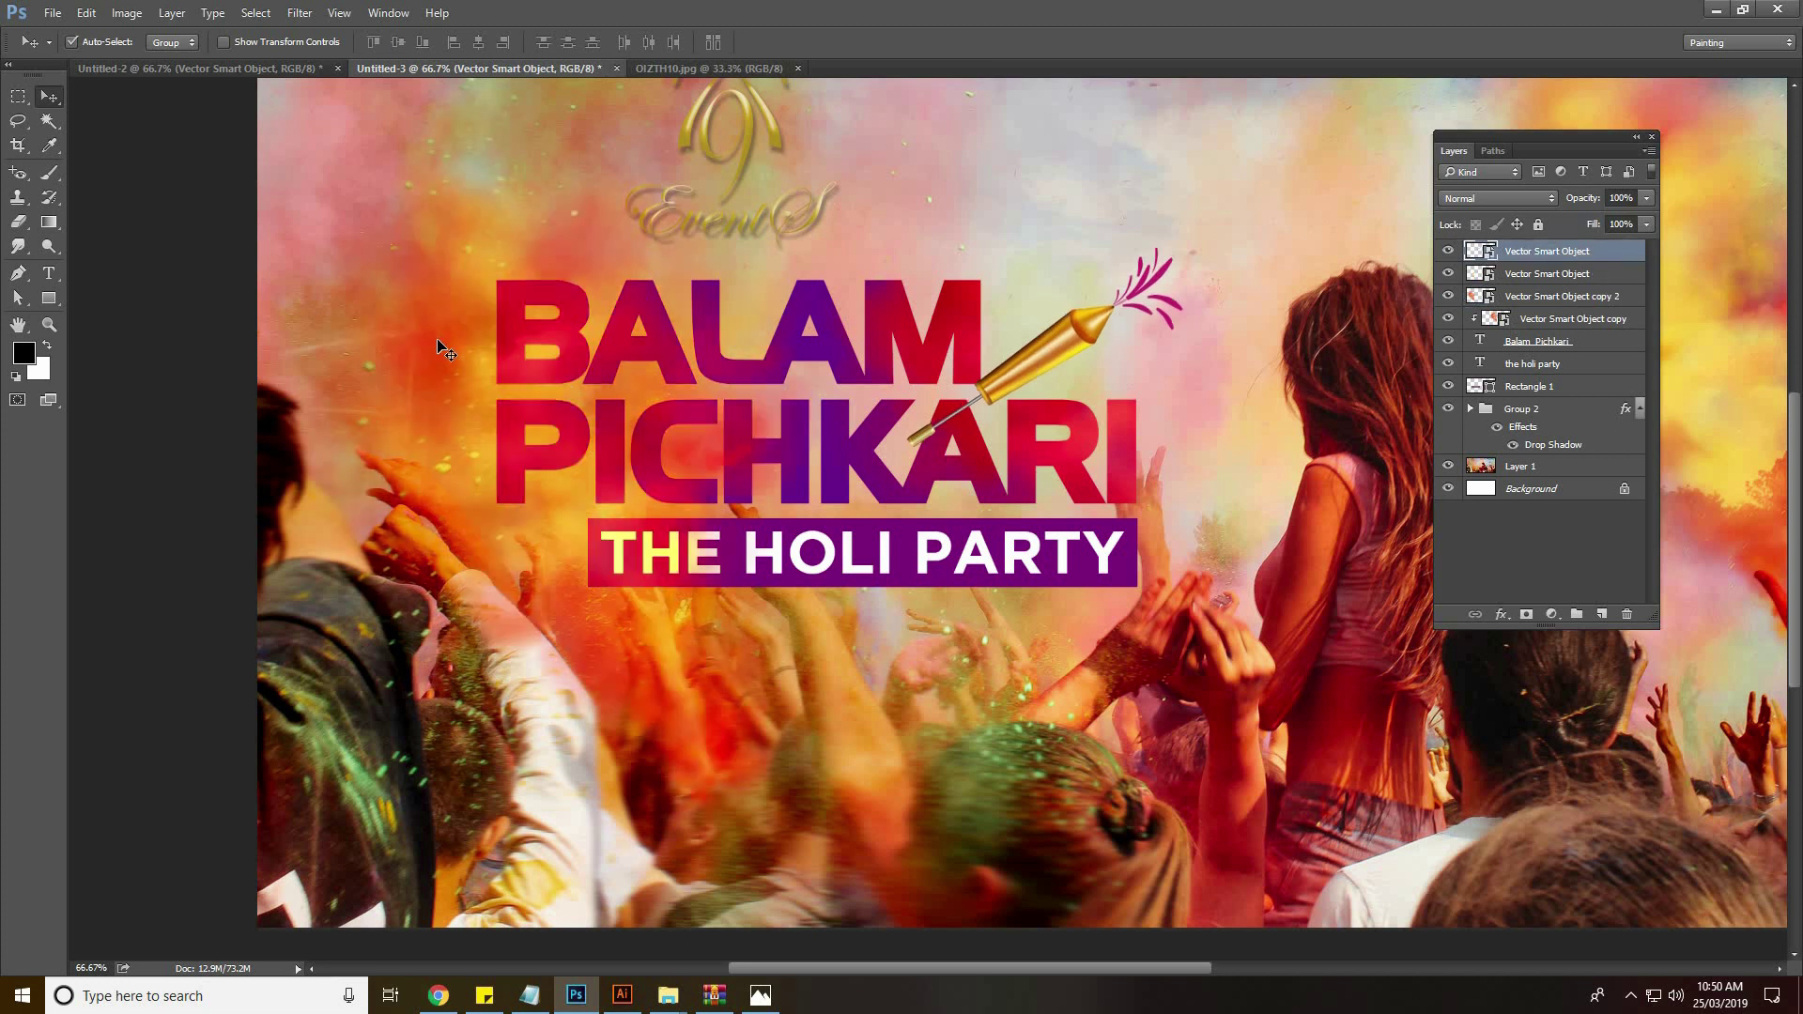
{"action": "left_click_drag", "start_coordinate": [448, 382], "coordinate": [460, 310]}
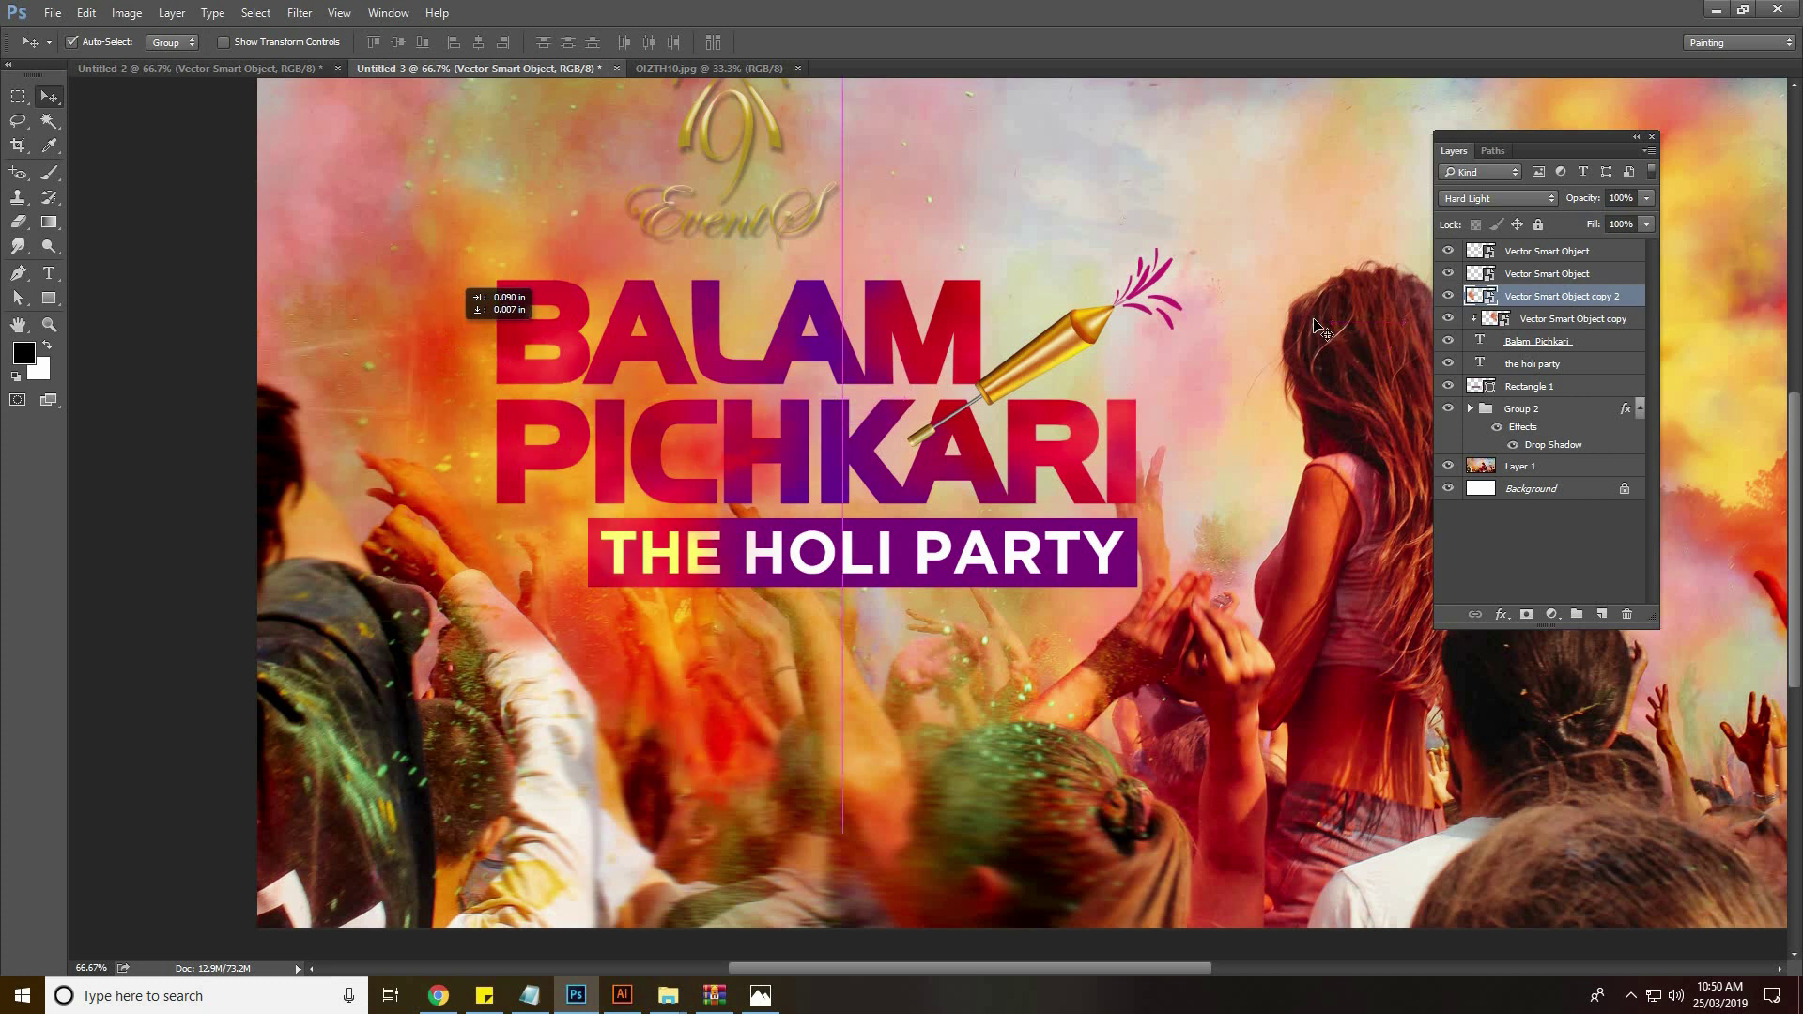
{"action": "right_click", "coordinate": [1510, 302]}
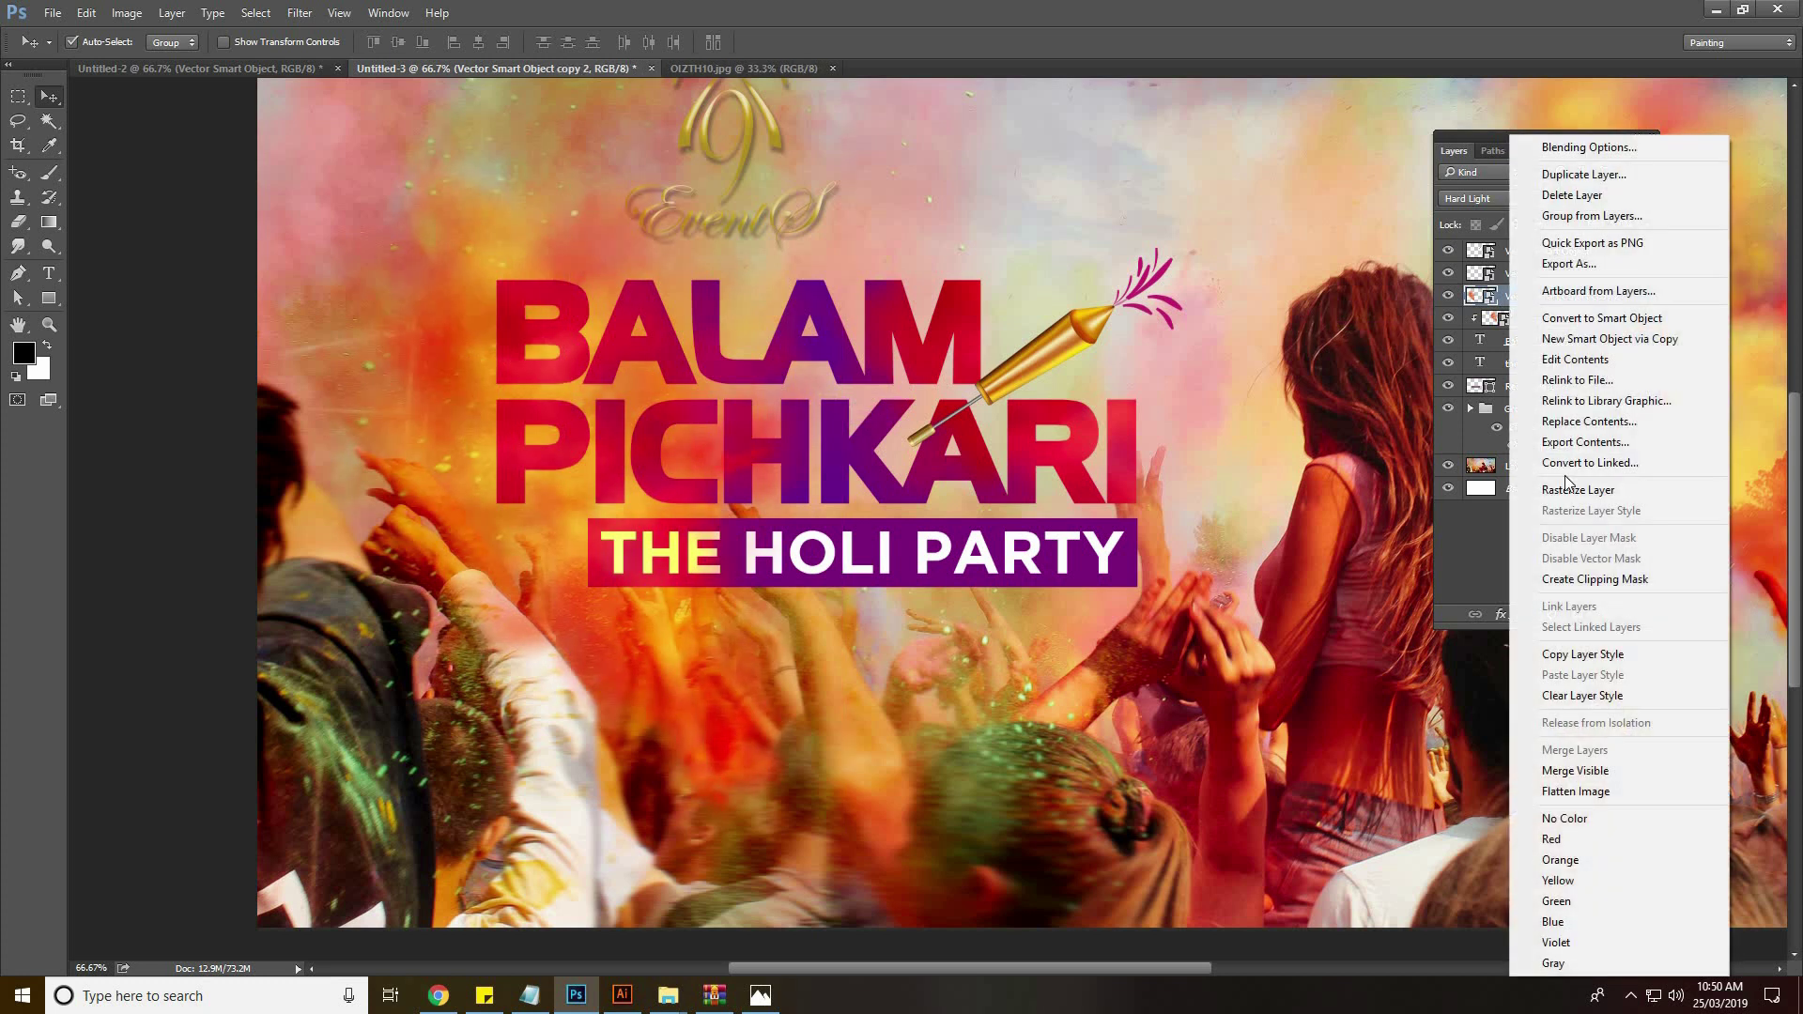
{"action": "left_click", "coordinate": [1587, 578]}
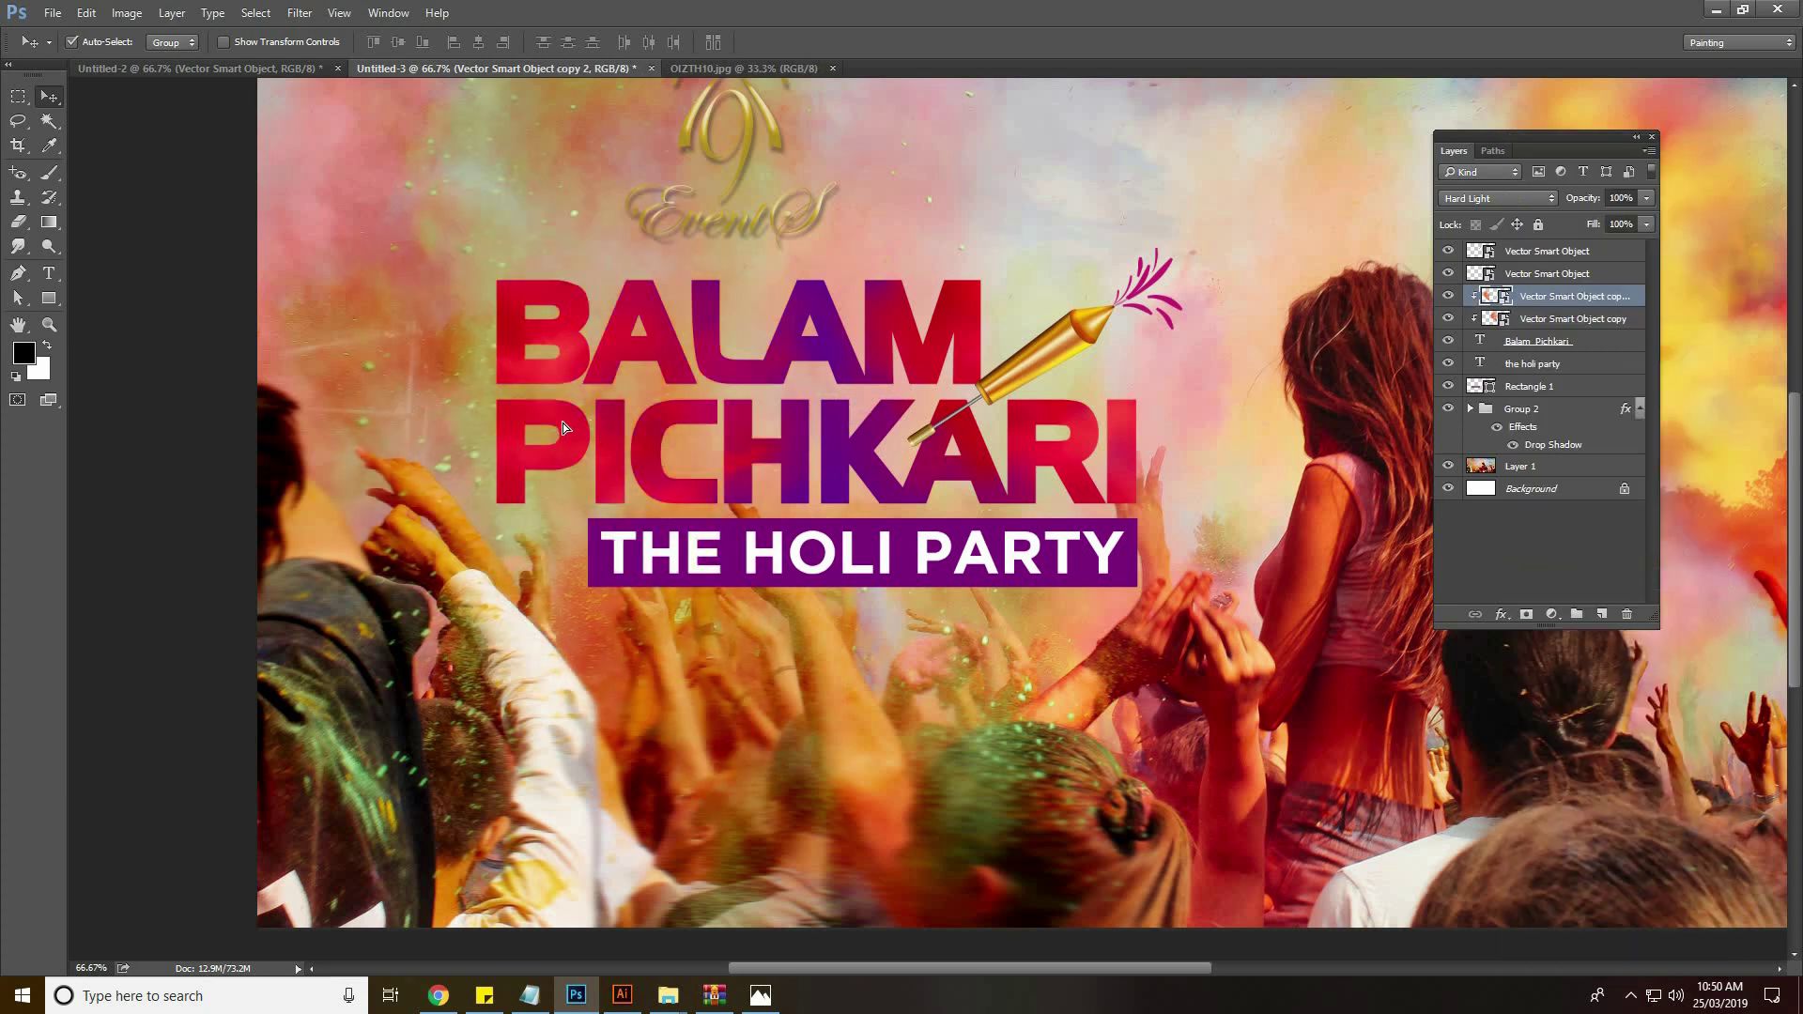
{"action": "left_click_drag", "start_coordinate": [563, 428], "coordinate": [601, 394]}
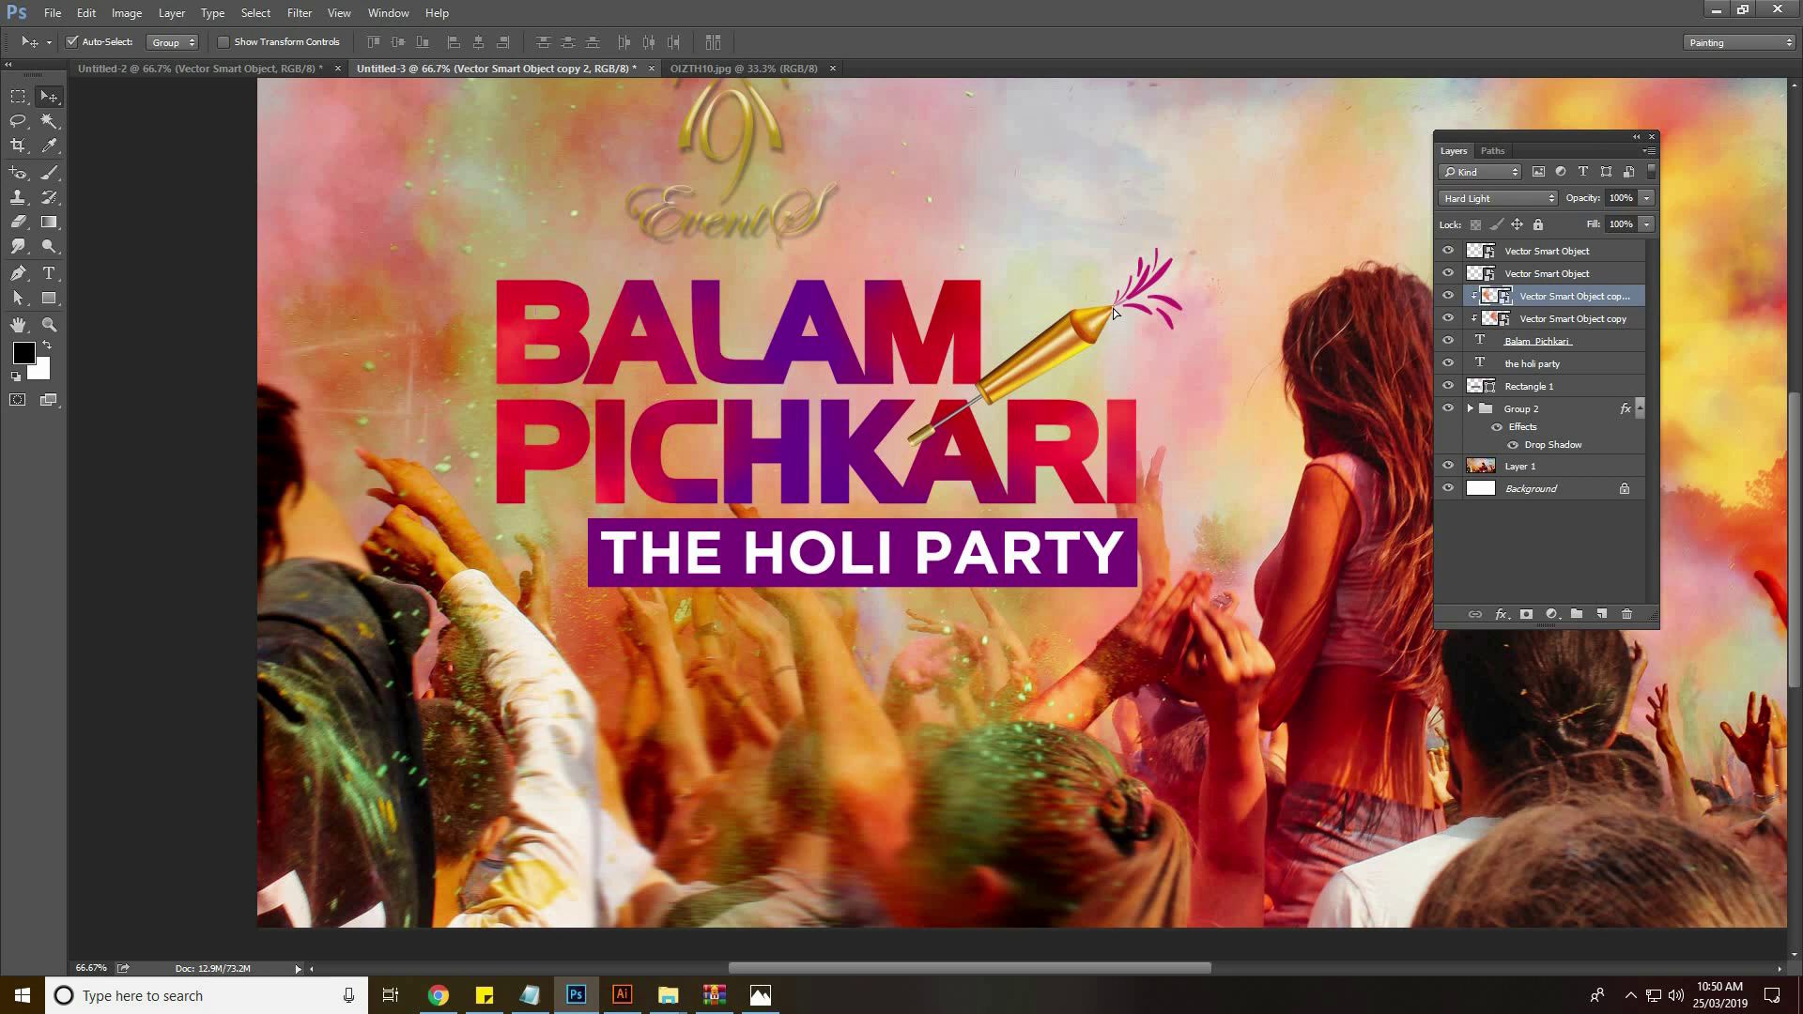
Duplicate the pichkari rocket and offset the original slightly left
{"action": "mouse_move", "coordinate": [1115, 313]}
{"action": "left_mouse_down"}
{"action": "mouse_move", "coordinate": [1132, 295]}
{"action": "mouse_move", "coordinate": [1088, 338]}
{"action": "left_mouse_up"}
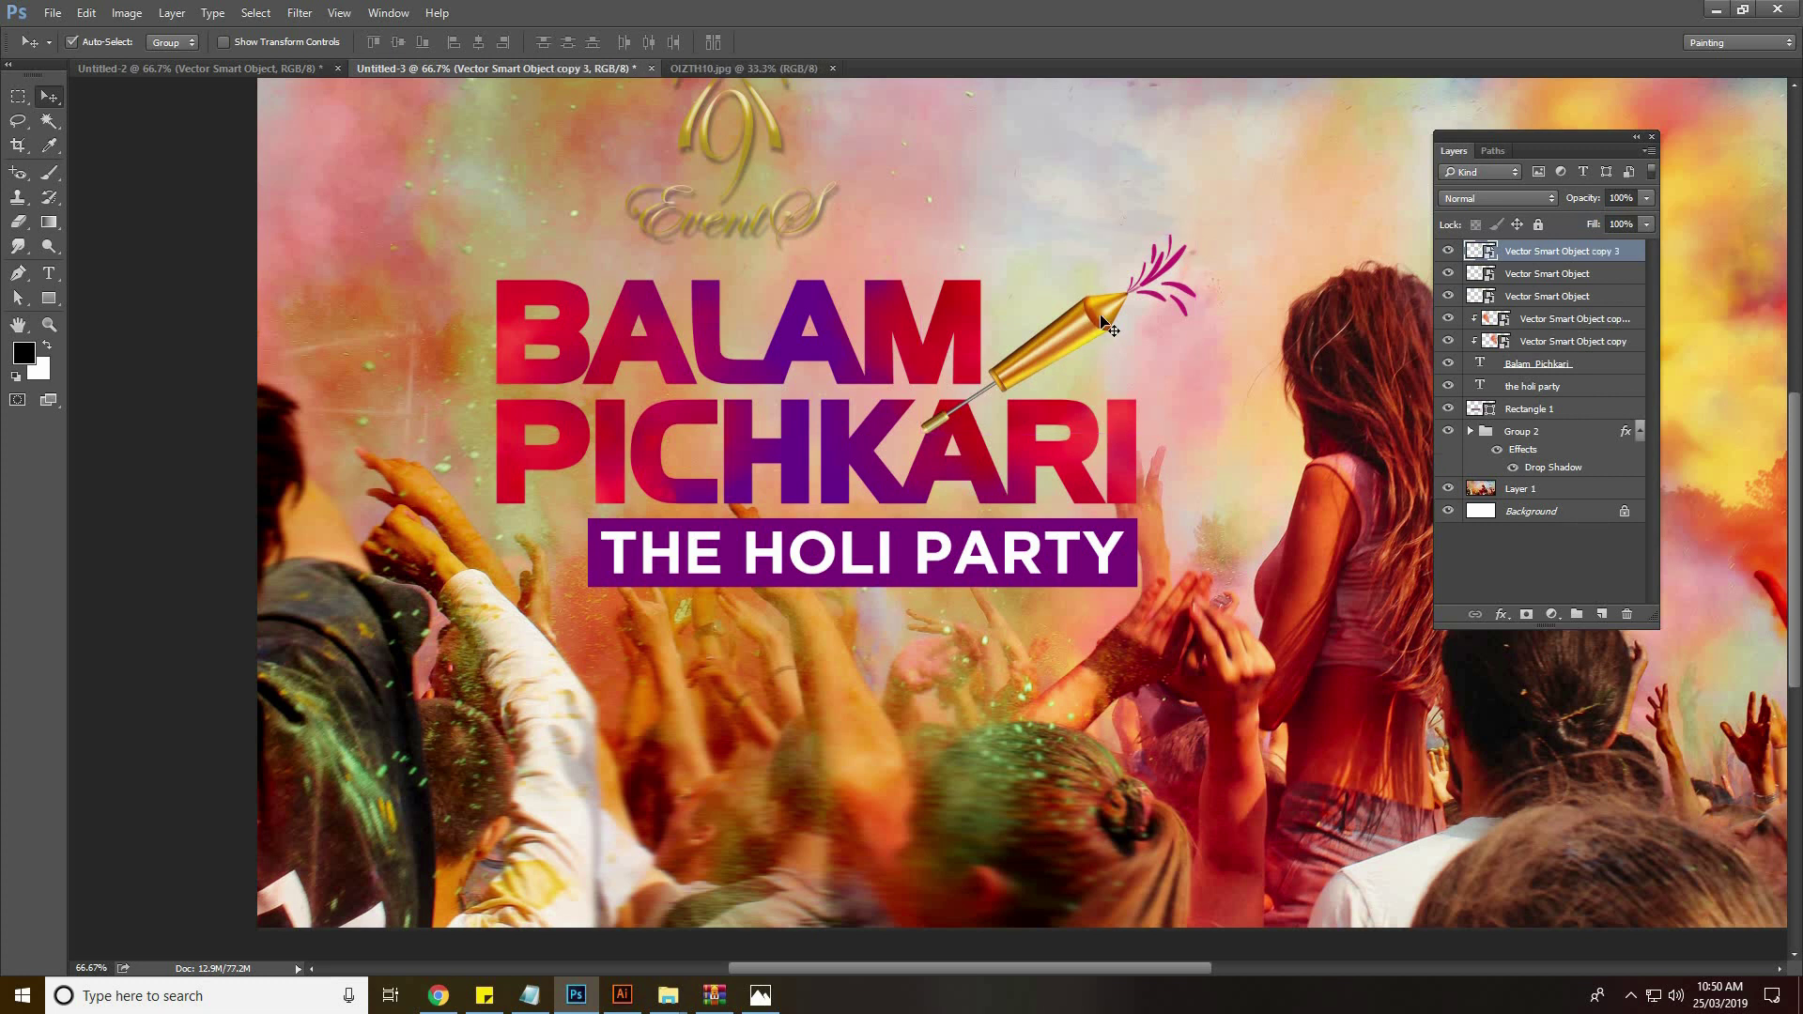
{"action": "left_click", "coordinate": [1463, 278]}
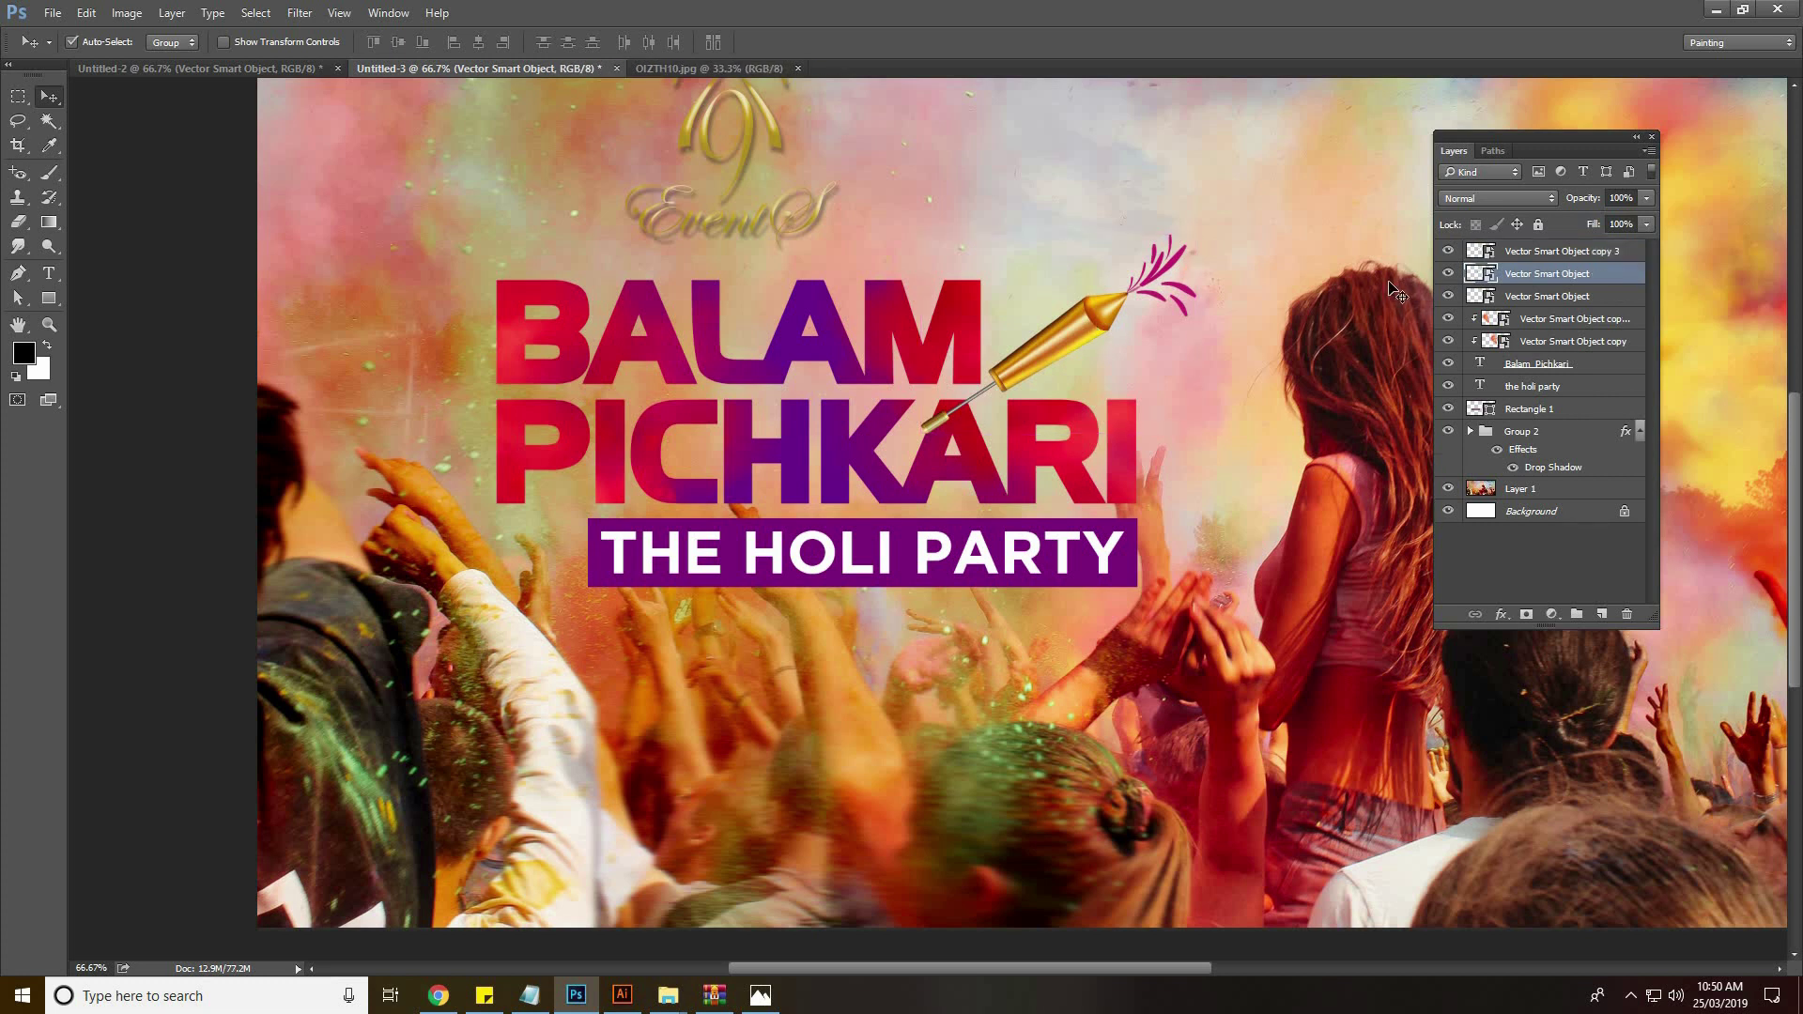
{"action": "key", "text": "Left"}
{"action": "key", "text": "Left"}
{"action": "key", "text": "Left"}
{"action": "key", "text": "Left"}
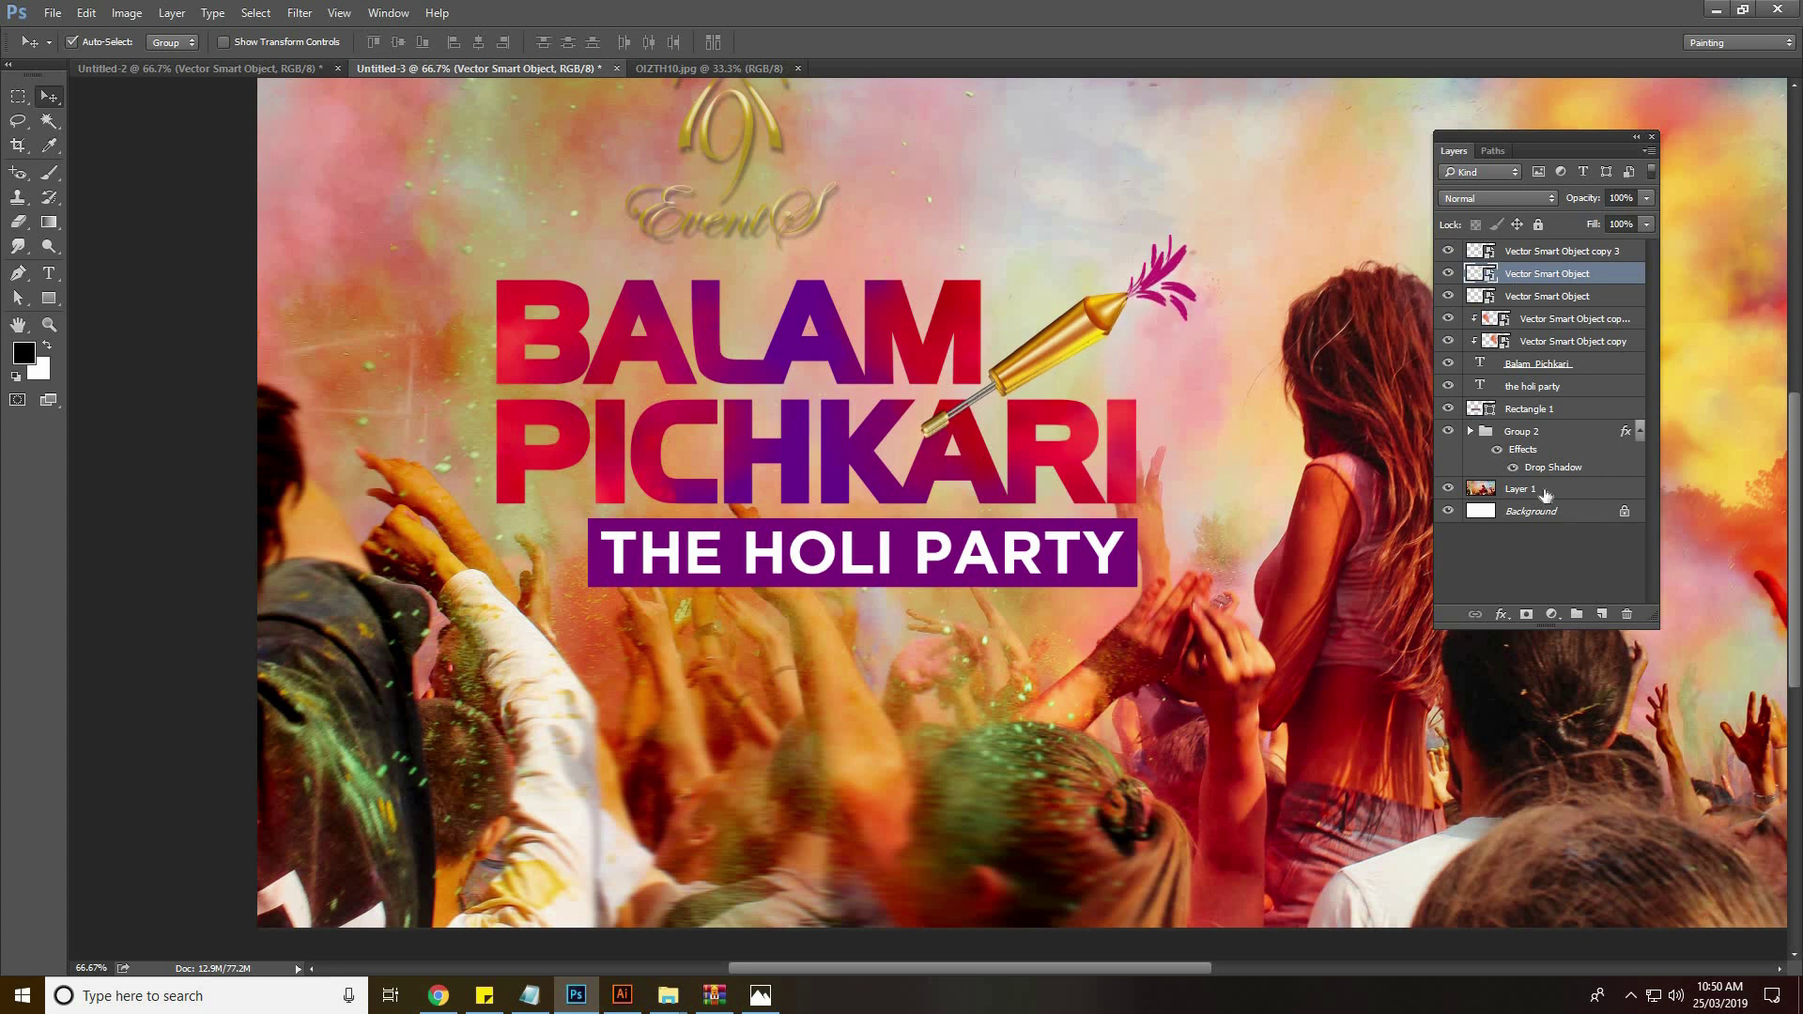
Add a Foreground to Transparent gradient overlay to the lower rocket layer
{"action": "left_click", "coordinate": [1501, 615]}
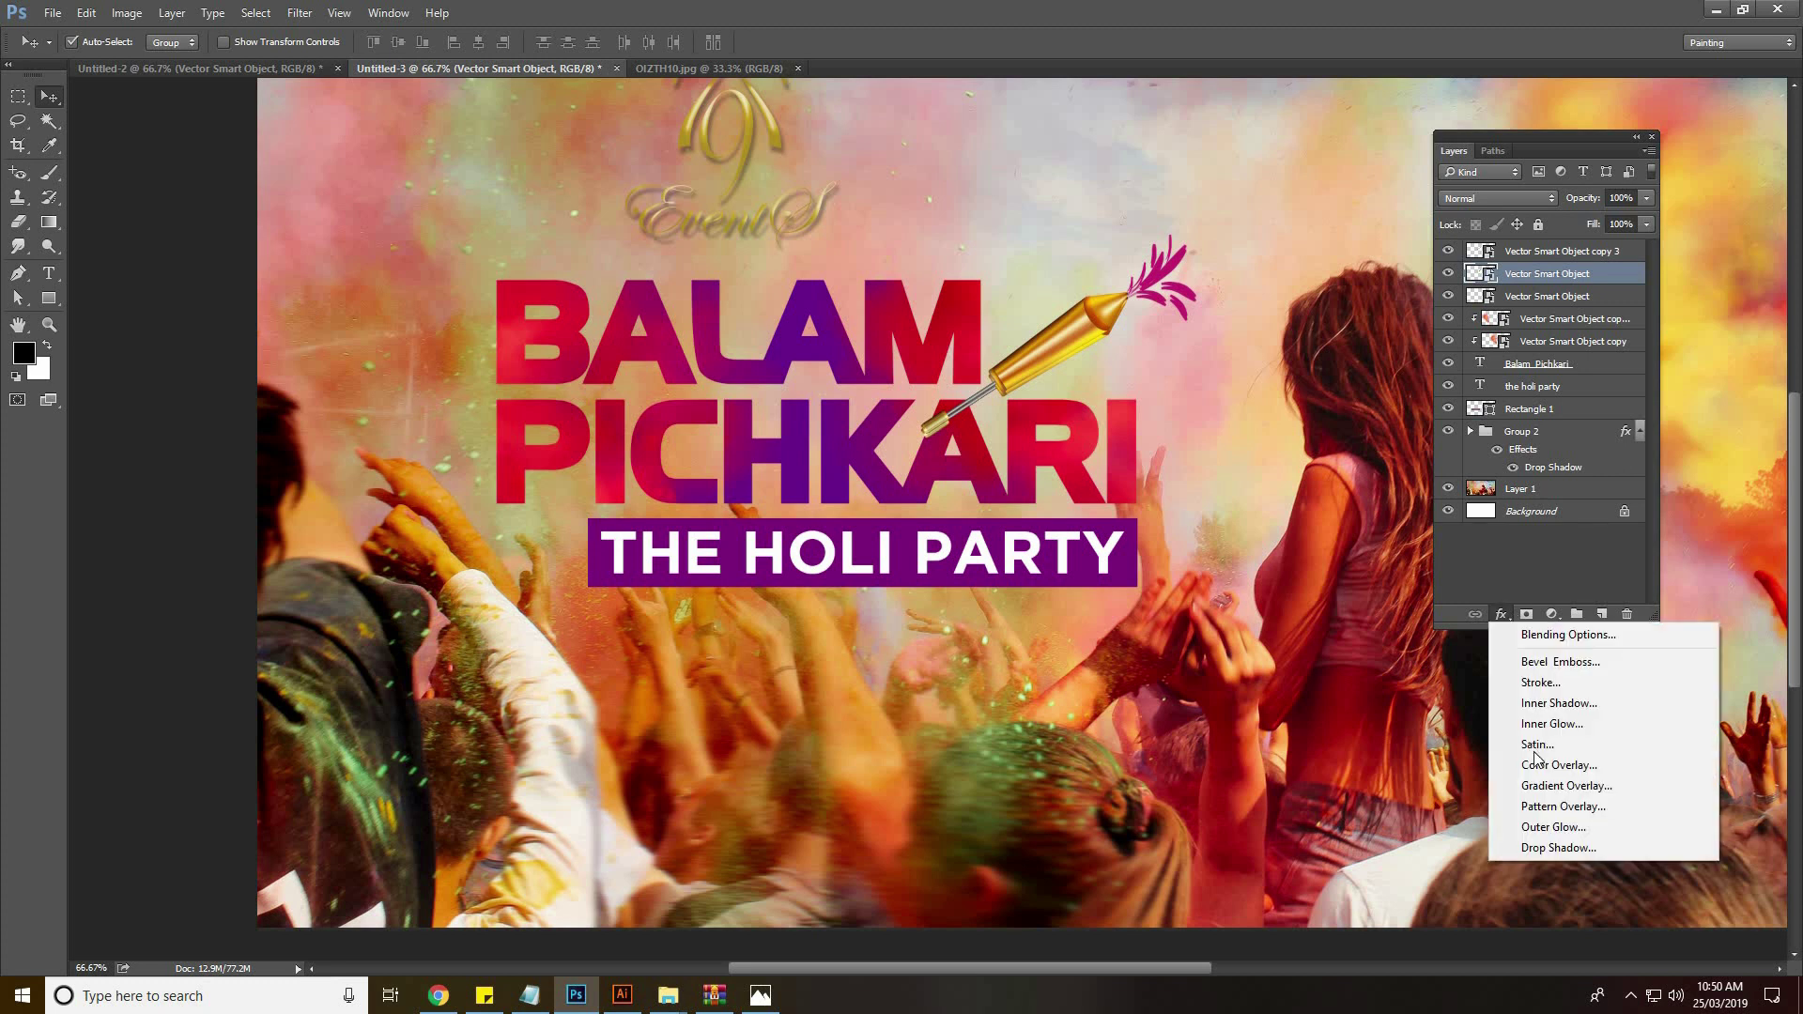
{"action": "left_click", "coordinate": [1559, 785]}
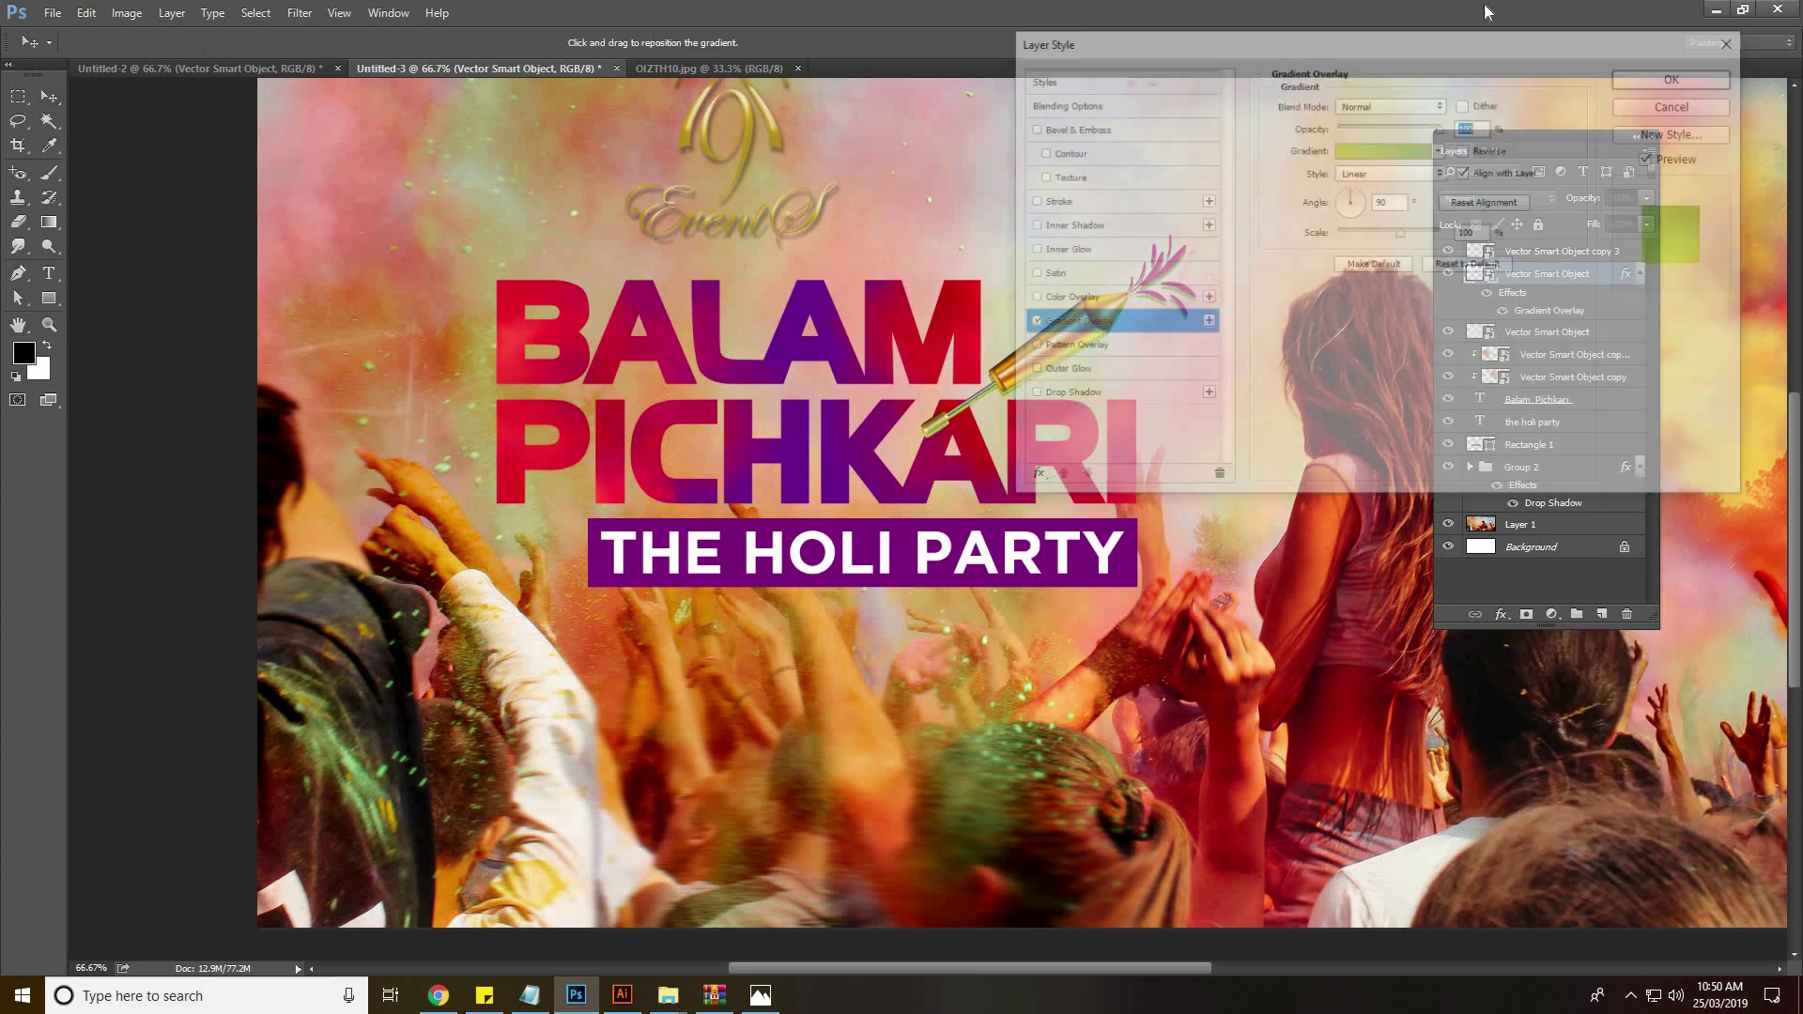
{"action": "left_click", "coordinate": [1361, 150]}
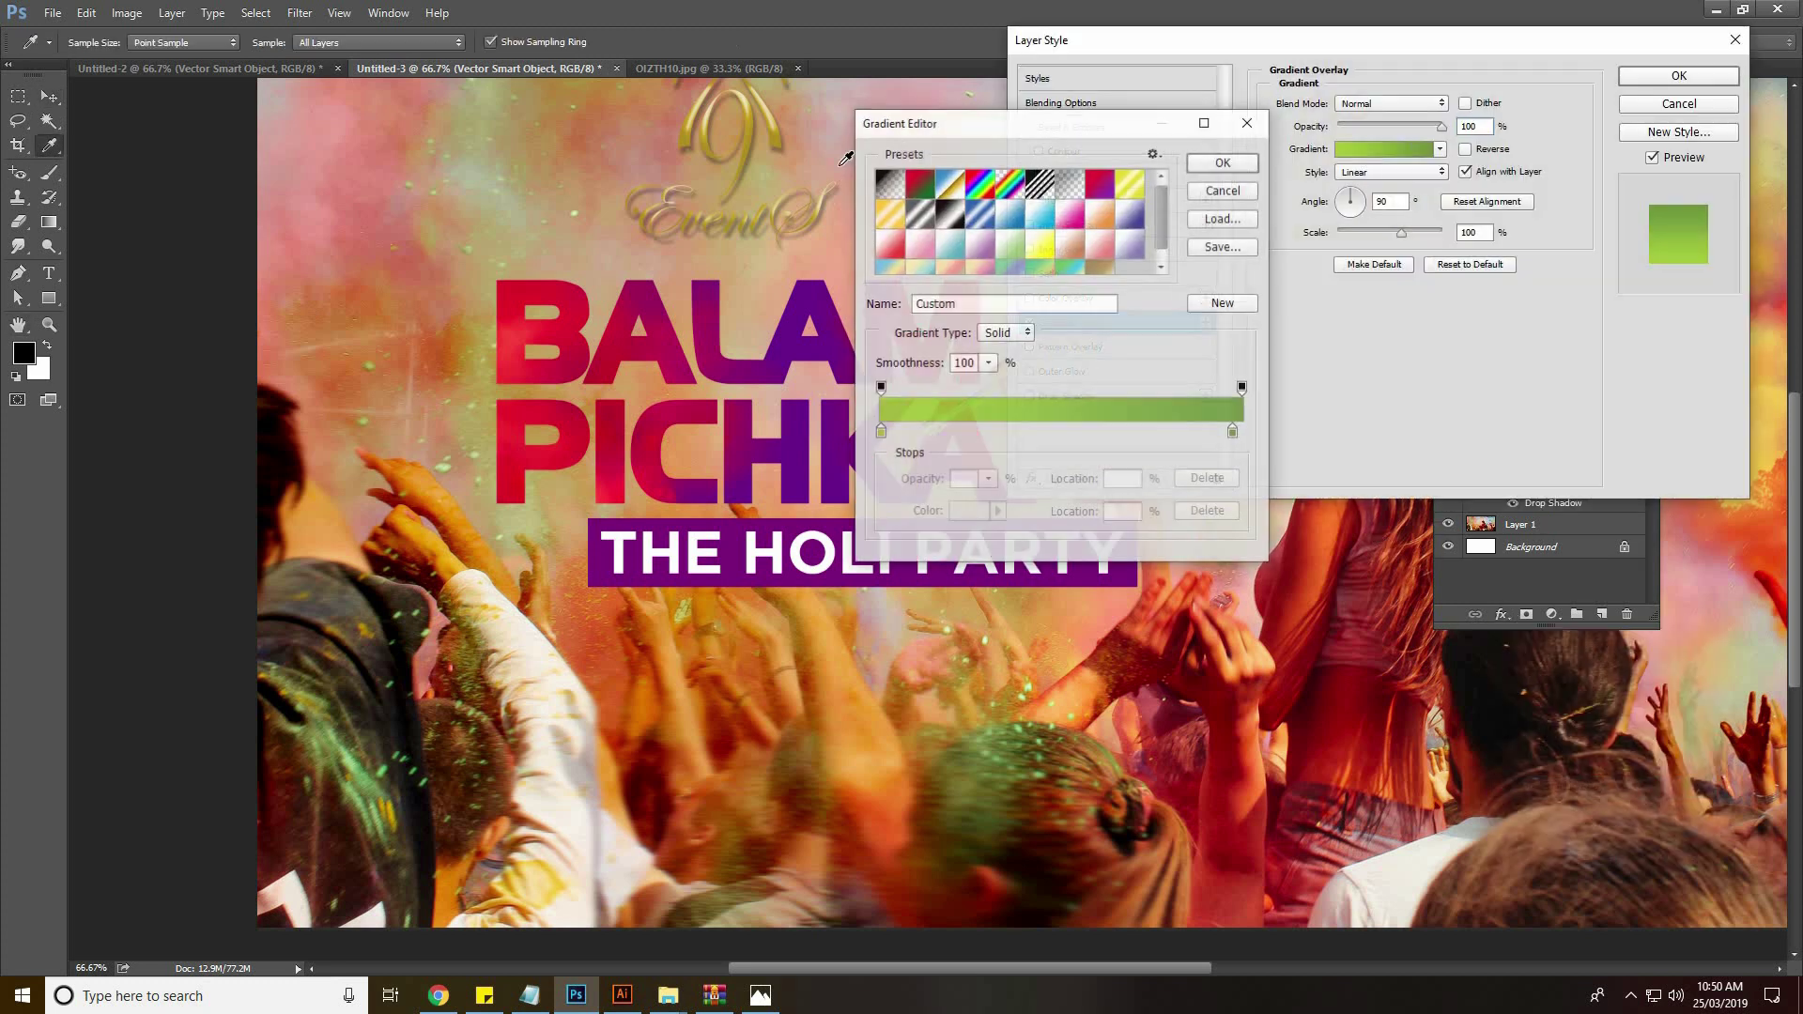
{"action": "left_click", "coordinate": [889, 184]}
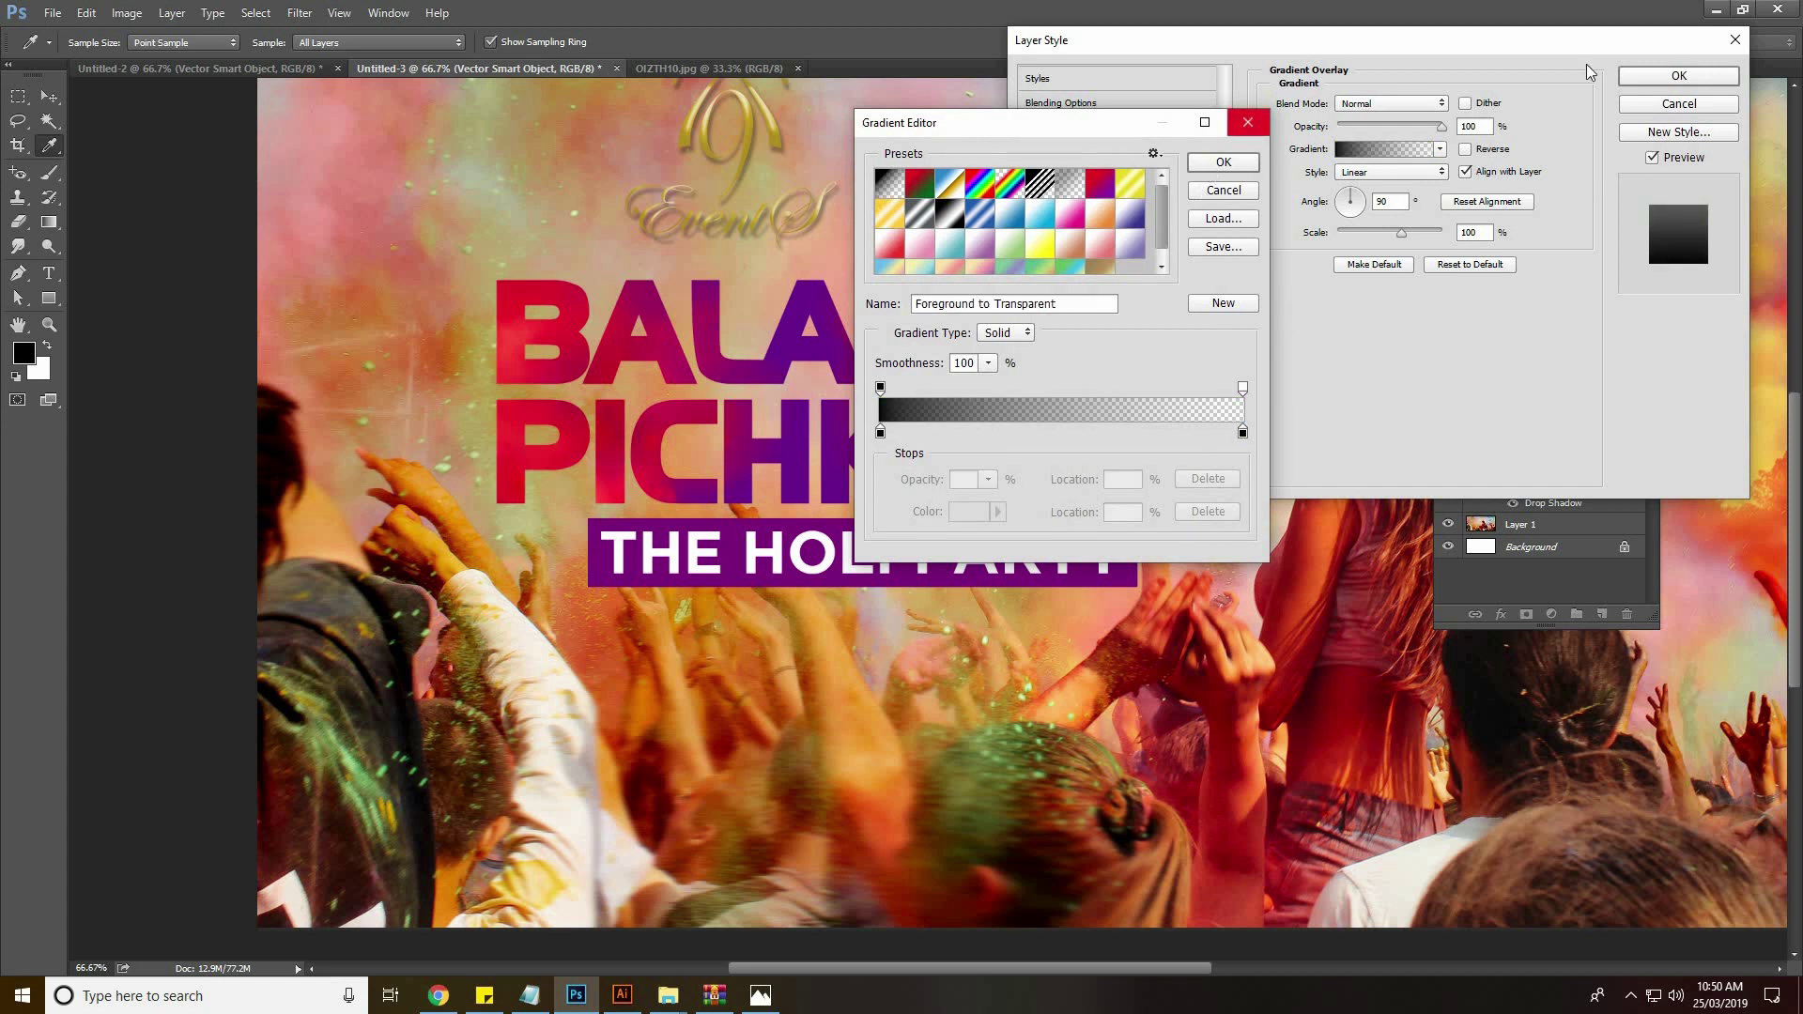
{"action": "left_click", "coordinate": [1214, 165]}
{"action": "left_click", "coordinate": [1677, 76]}
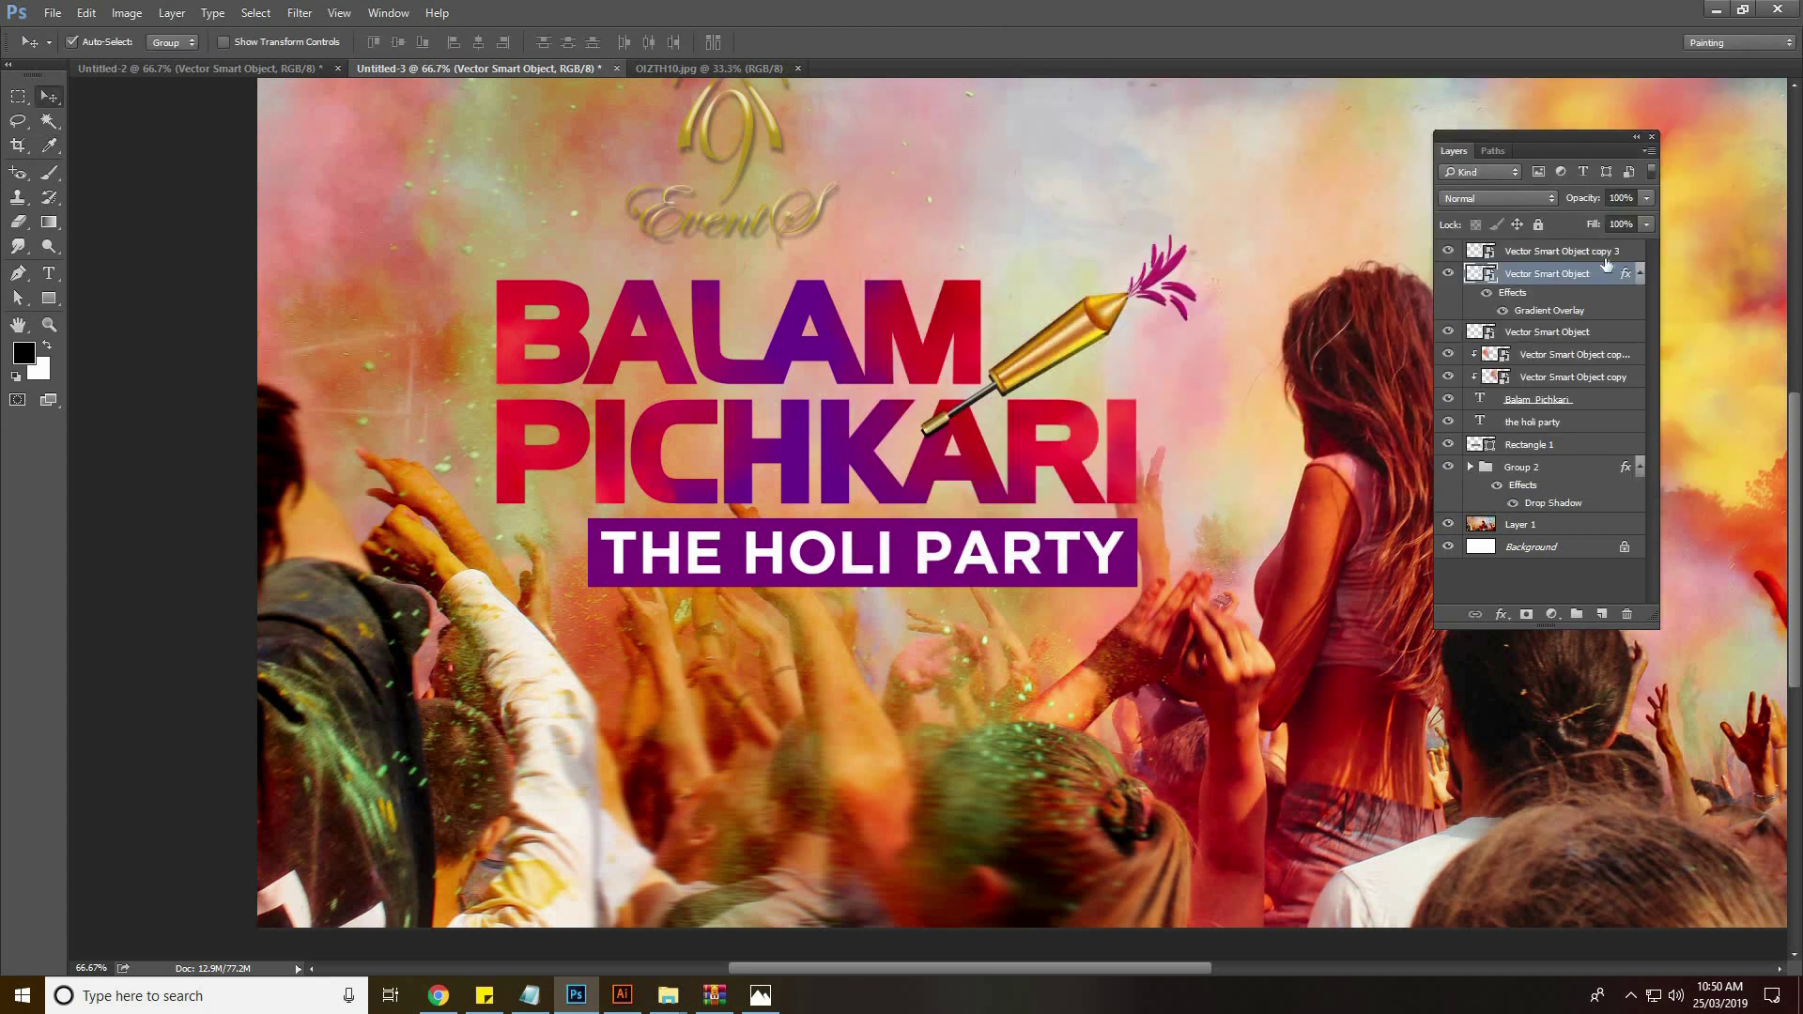
Lower that rocket layer's opacity to about 37%
{"action": "left_click_drag", "start_coordinate": [1606, 216], "coordinate": [1603, 216]}
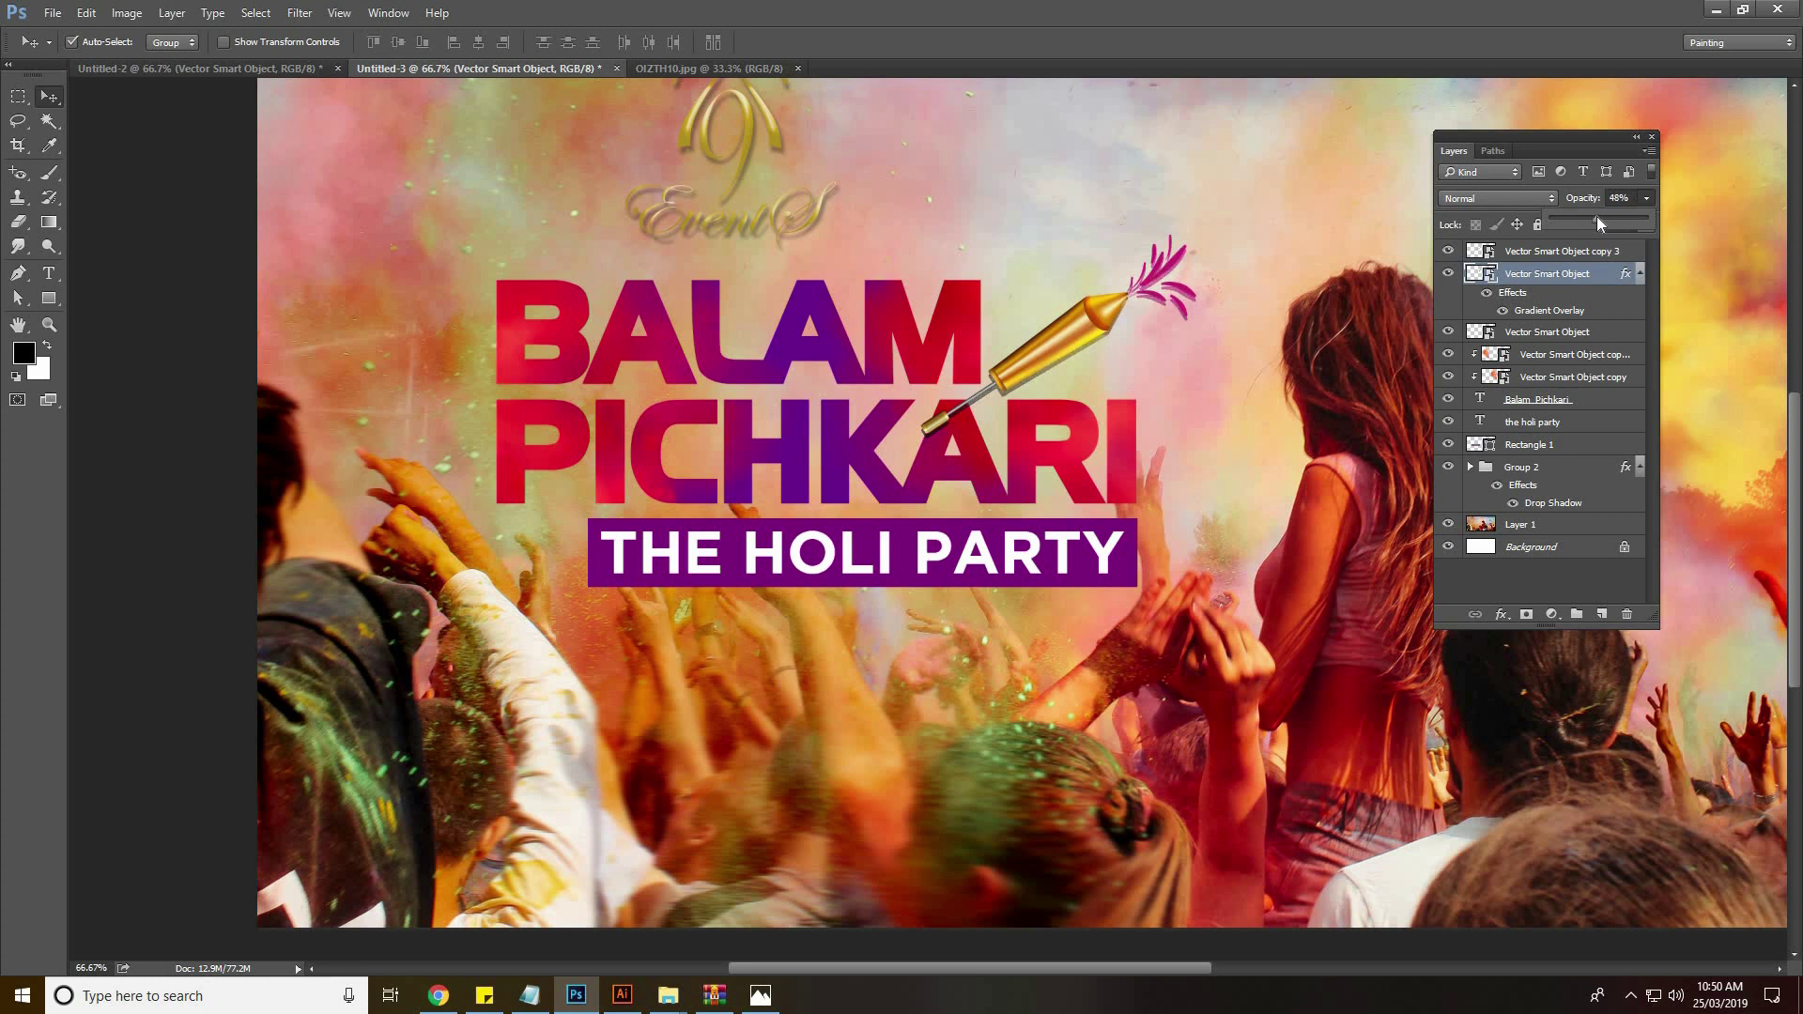
{"action": "left_click_drag", "start_coordinate": [1587, 217], "coordinate": [1586, 217]}
{"action": "left_click", "coordinate": [1527, 254], "text": "shift"}
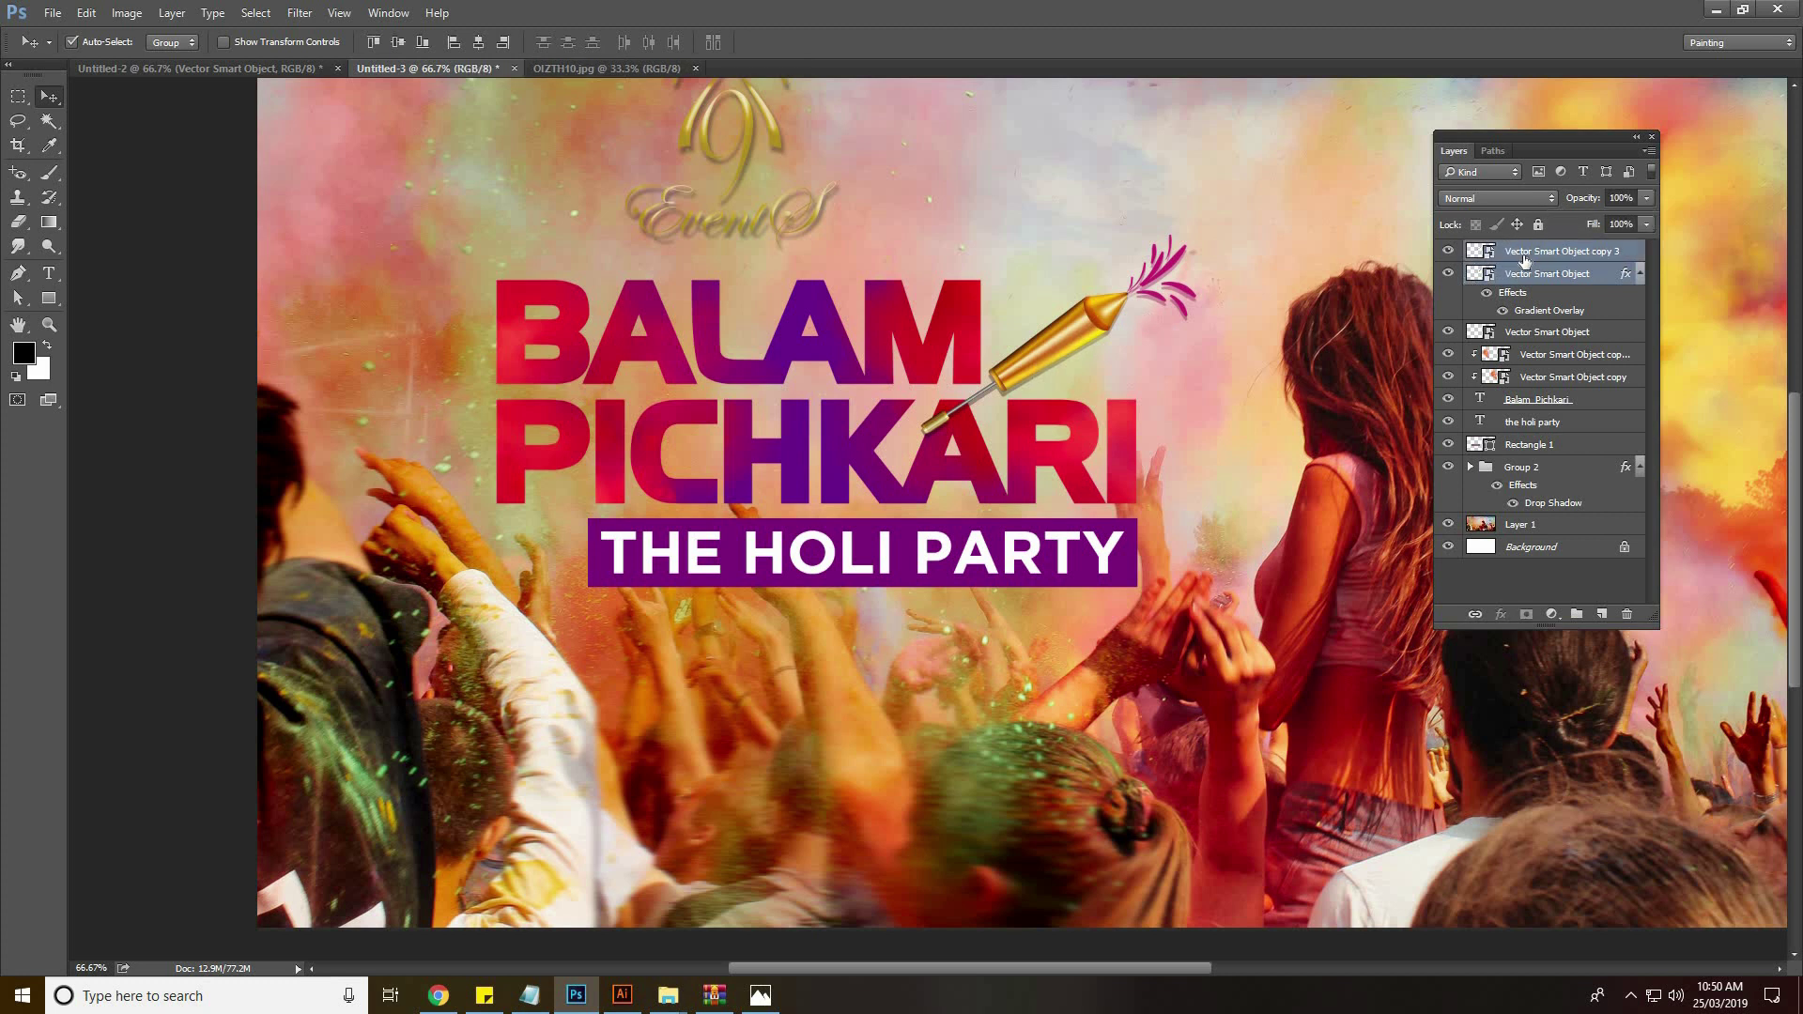
Group and reposition both rocket layers, nudge the logo up-right, and switch to full screen
{"action": "key", "text": "ctrl+g"}
{"action": "left_click_drag", "start_coordinate": [1097, 307], "coordinate": [1075, 331]}
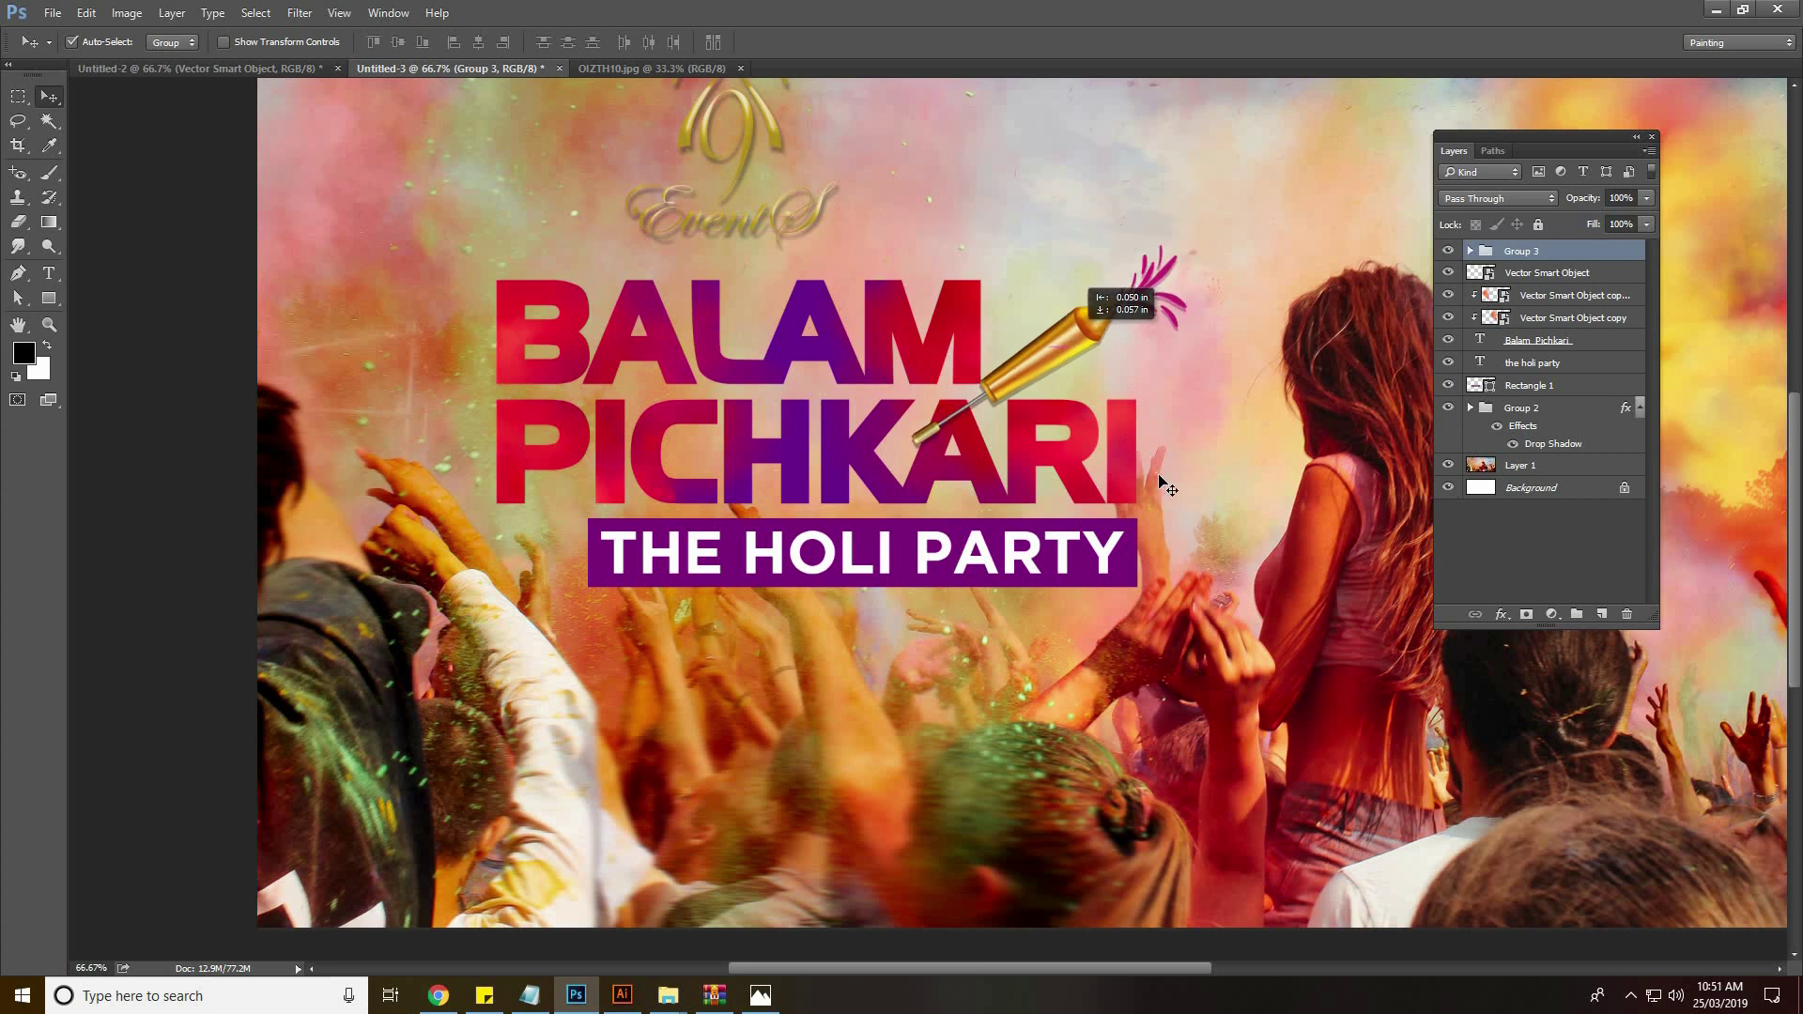
{"action": "left_click_drag", "start_coordinate": [1008, 450], "coordinate": [900, 404]}
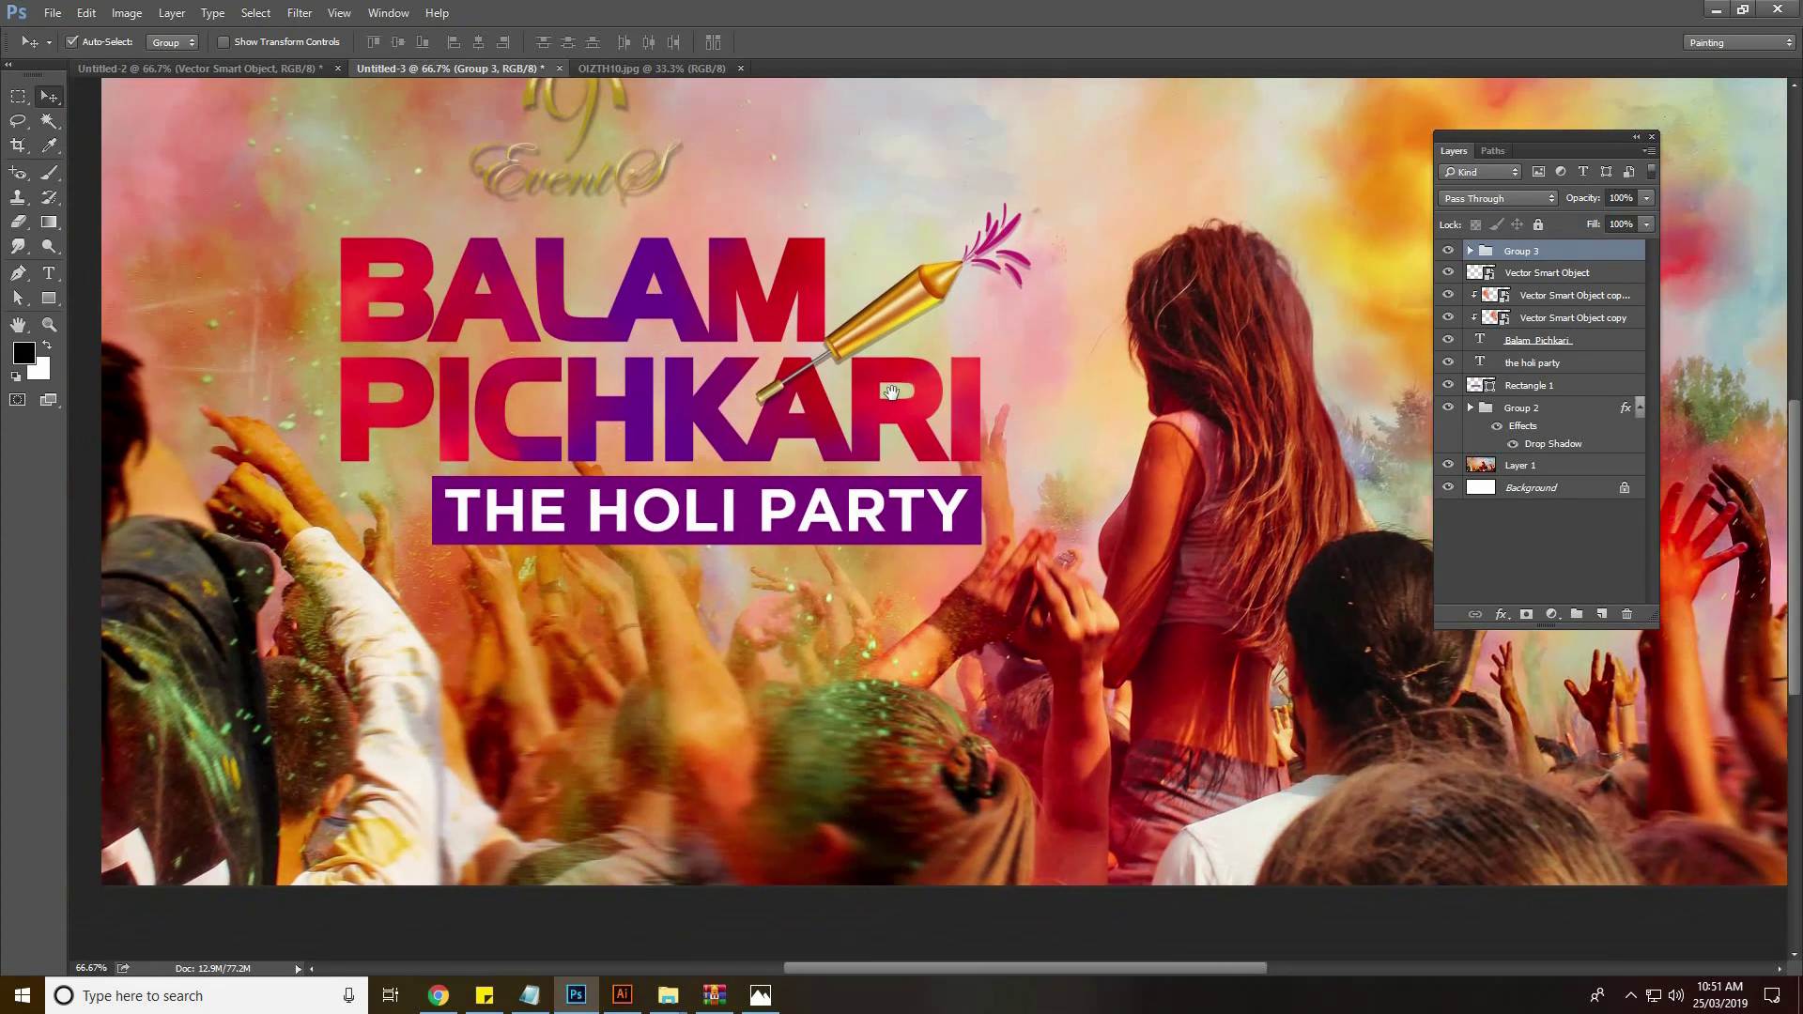
{"action": "scroll", "coordinate": [900, 404], "scroll_direction": "down", "scroll_amount": 2}
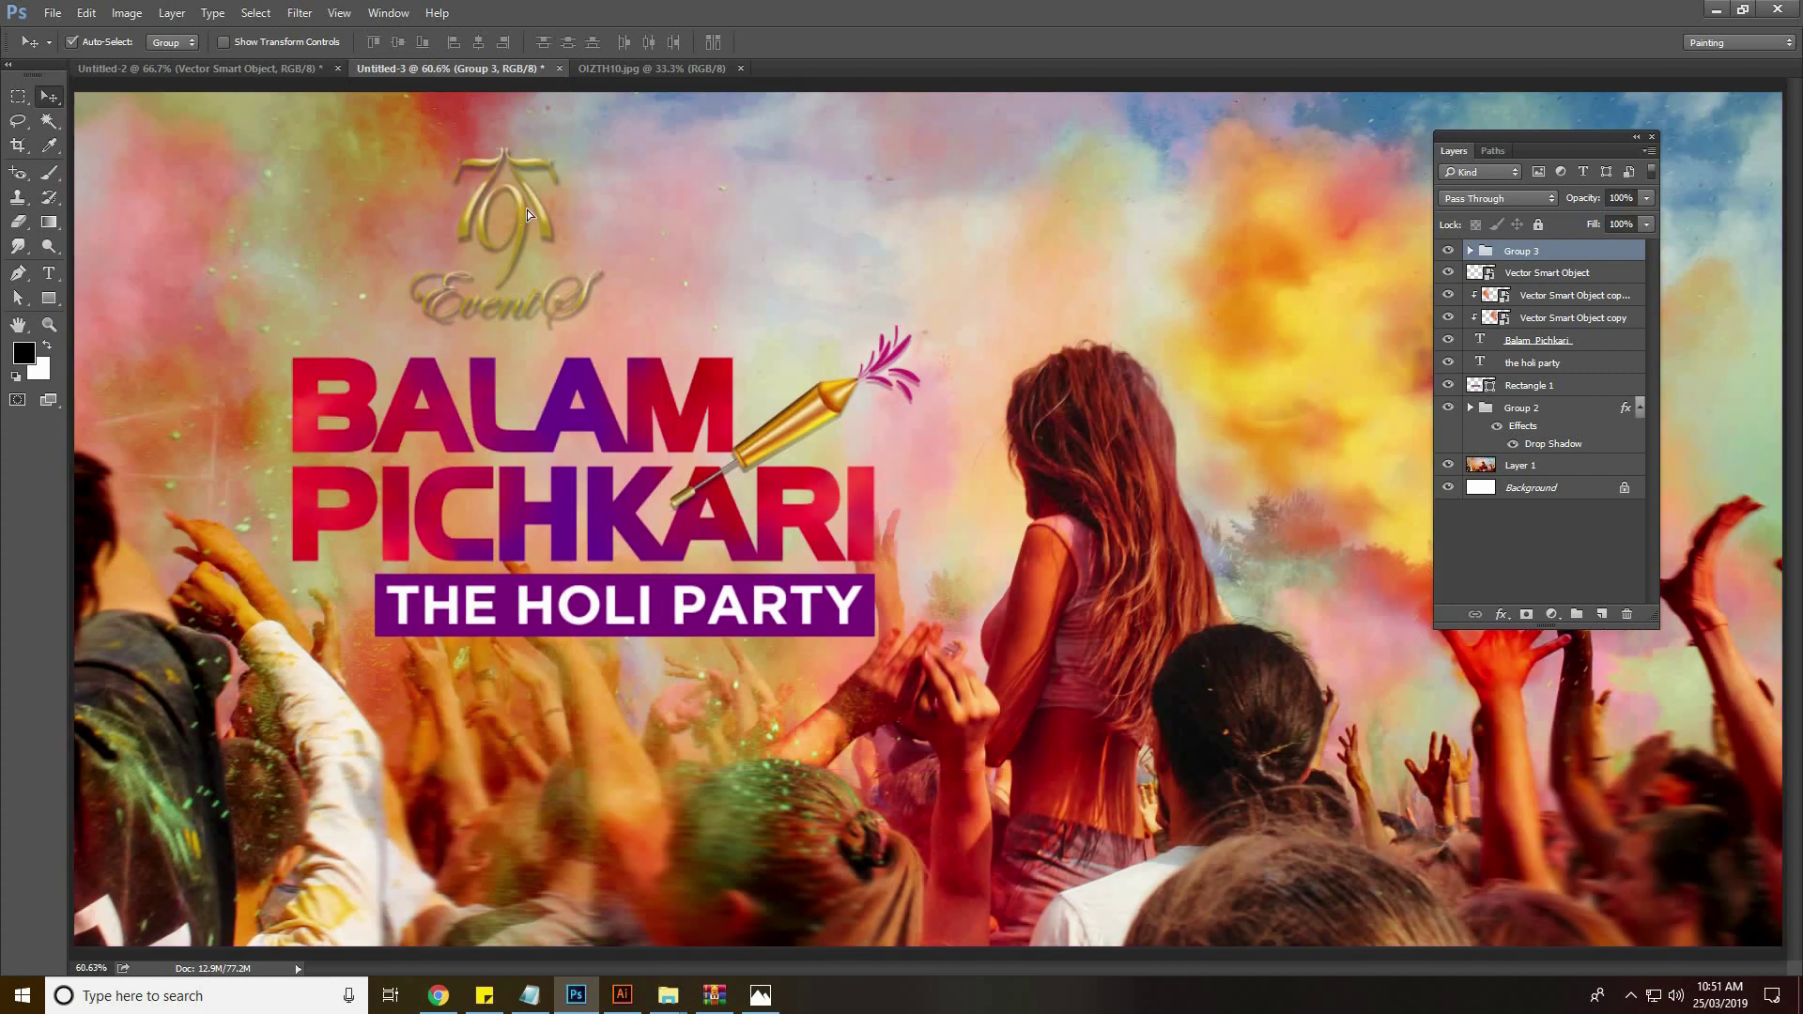
{"action": "left_click_drag", "start_coordinate": [527, 211], "coordinate": [531, 204]}
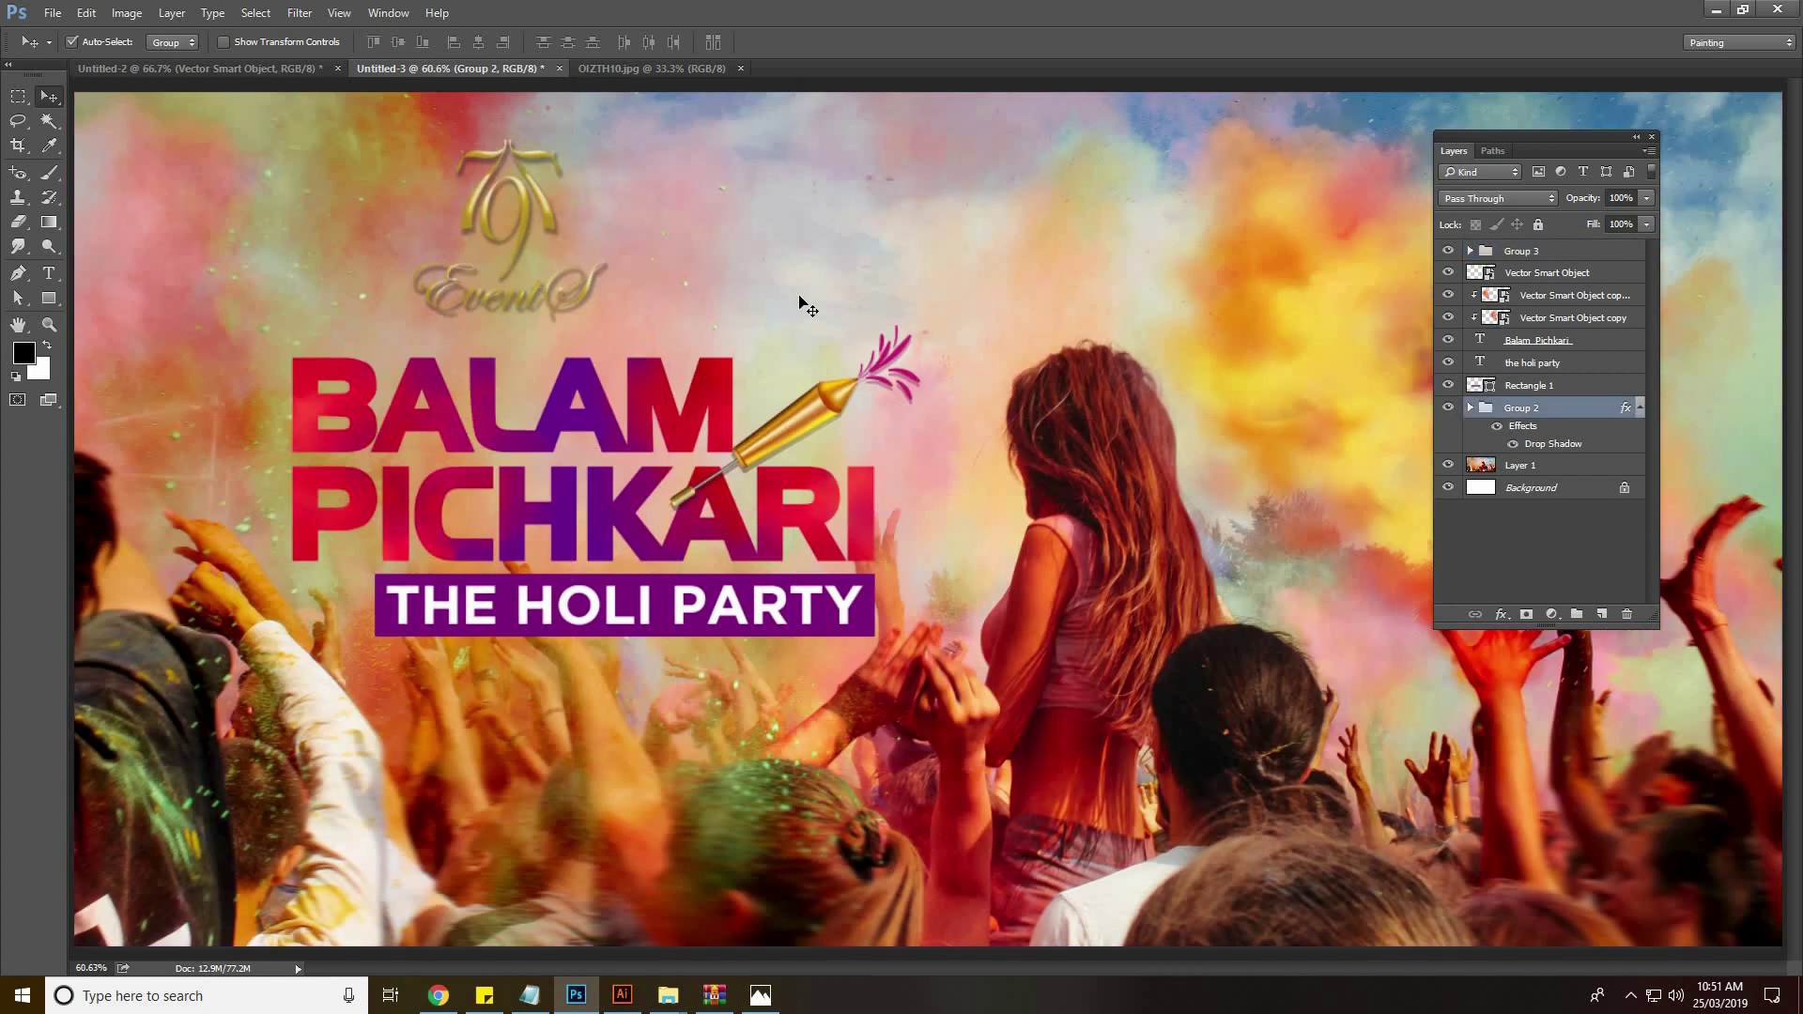
{"action": "key", "text": "f"}
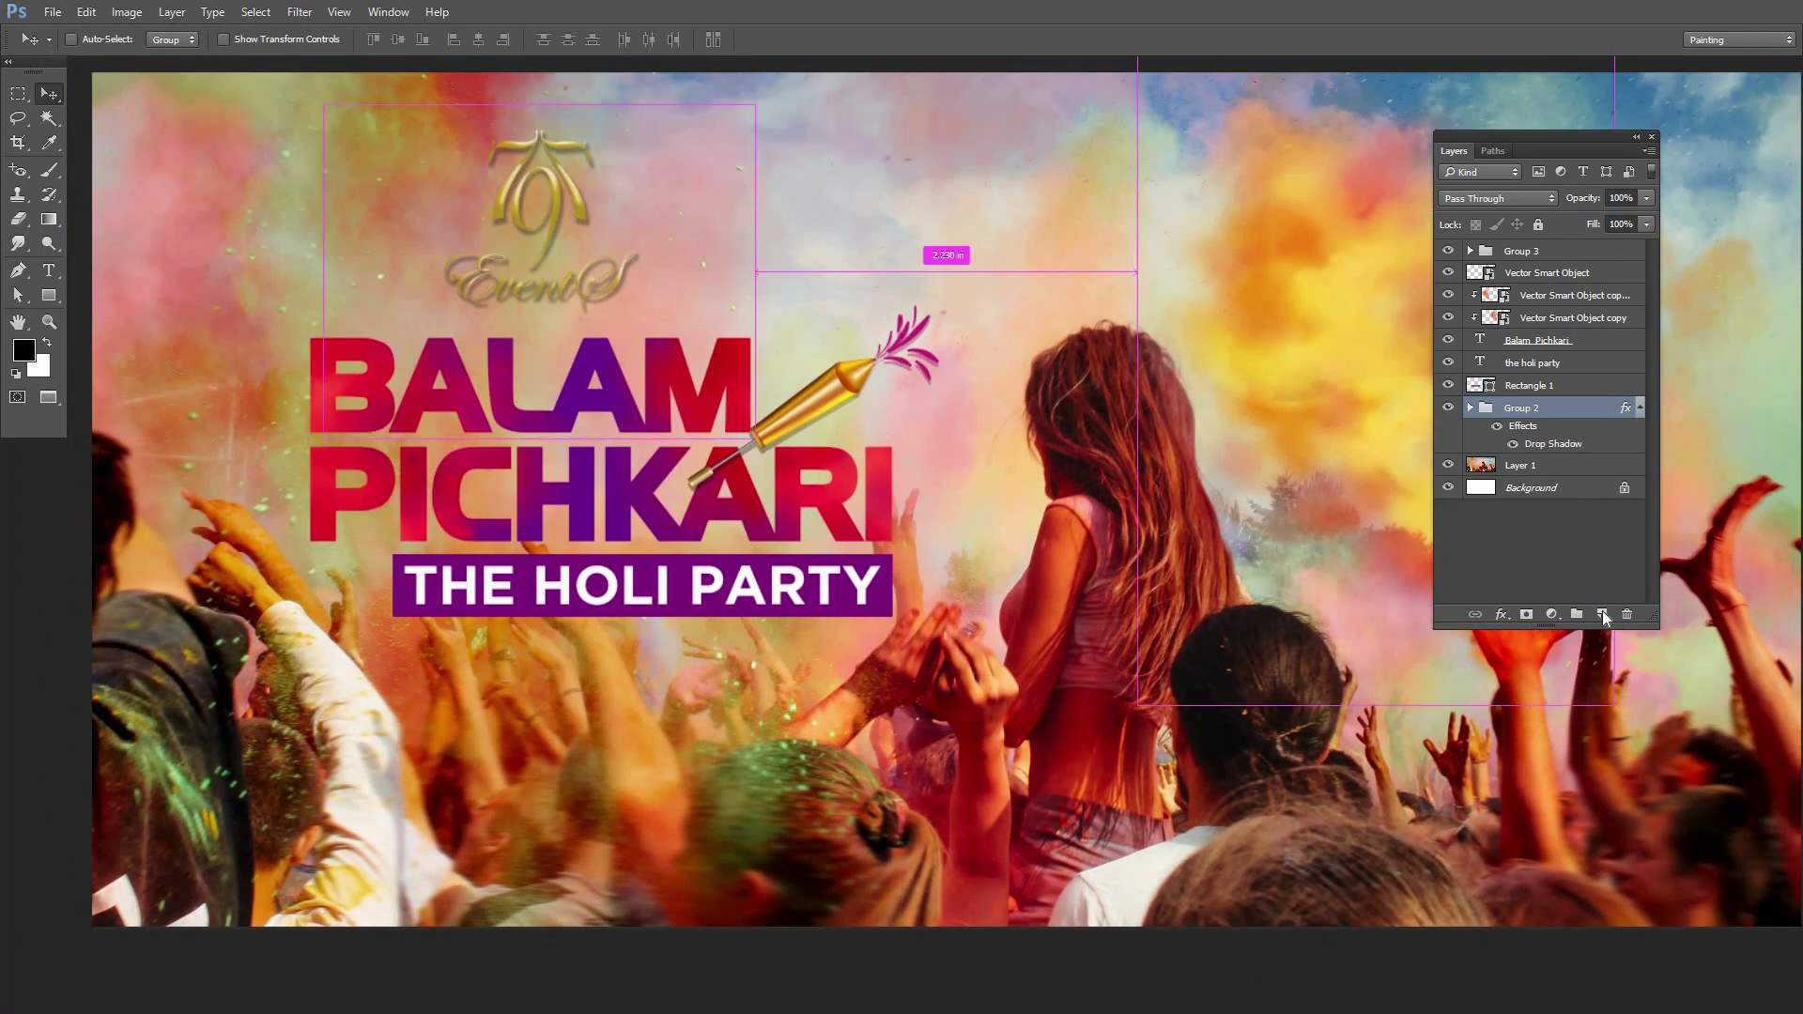
Add a new layer and set up a soft round brush with purple sampled from the title
{"action": "left_click", "coordinate": [1603, 611]}
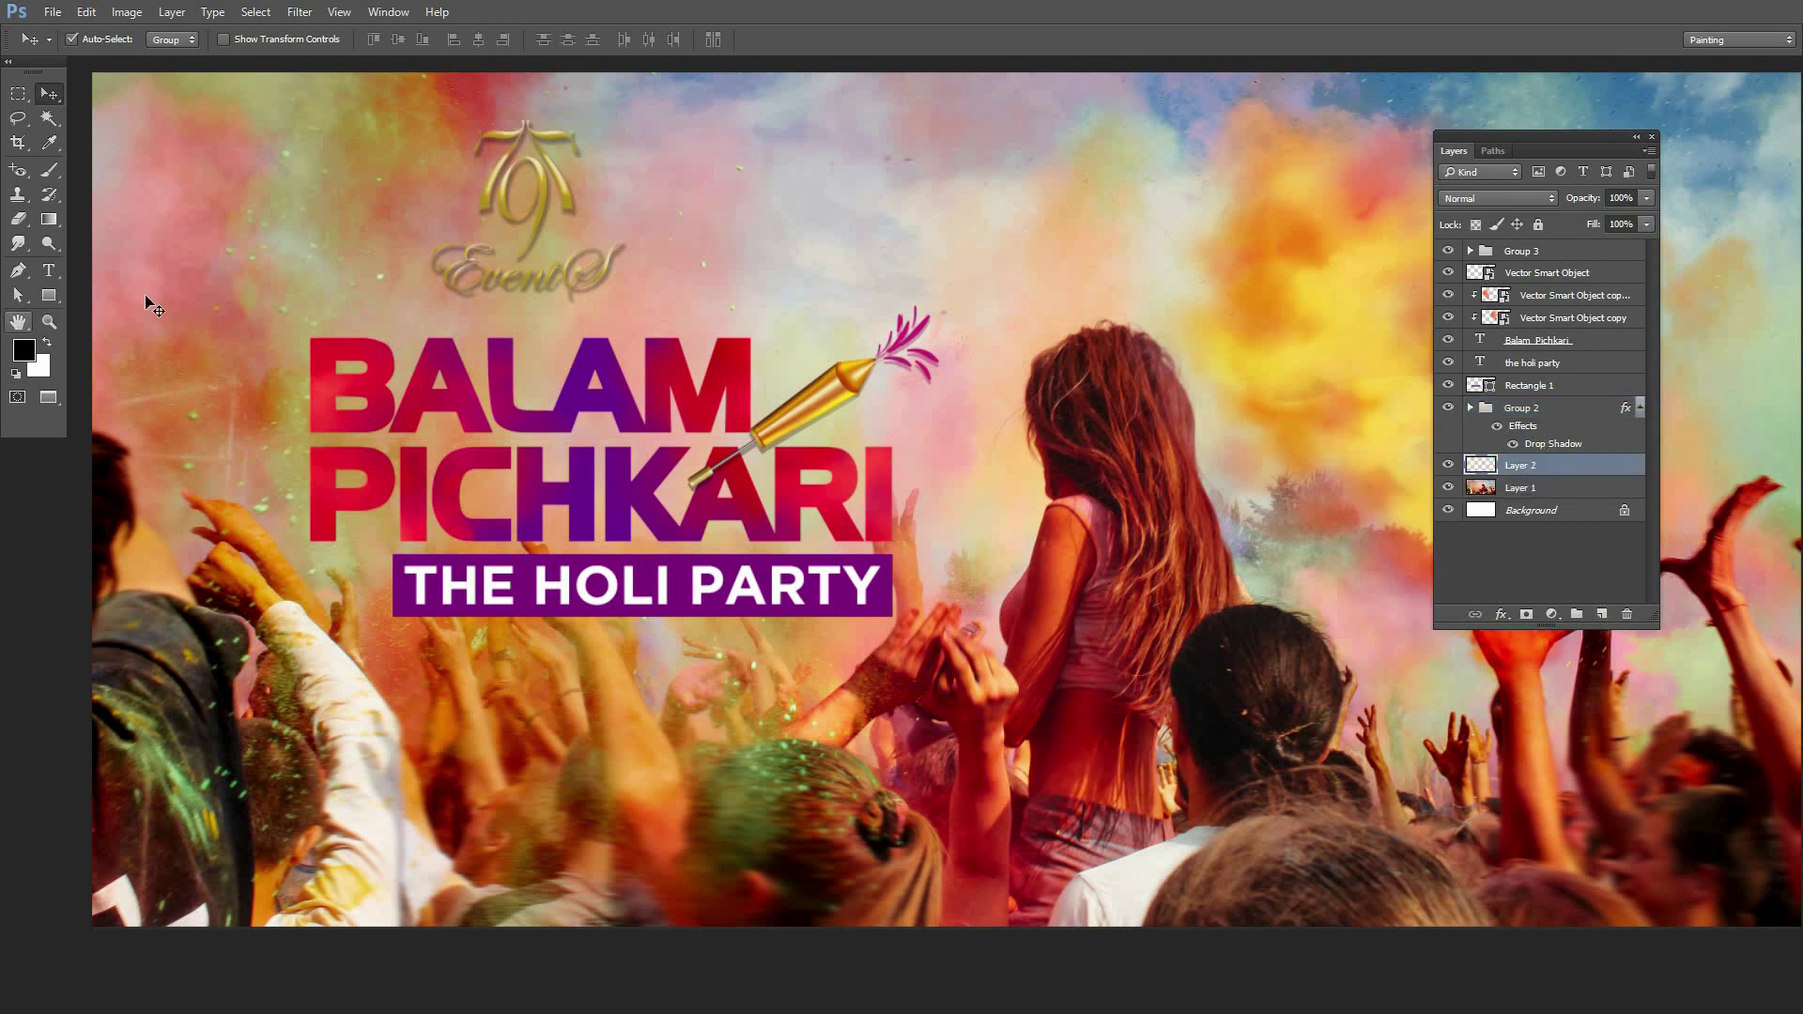
{"action": "key", "text": "b"}
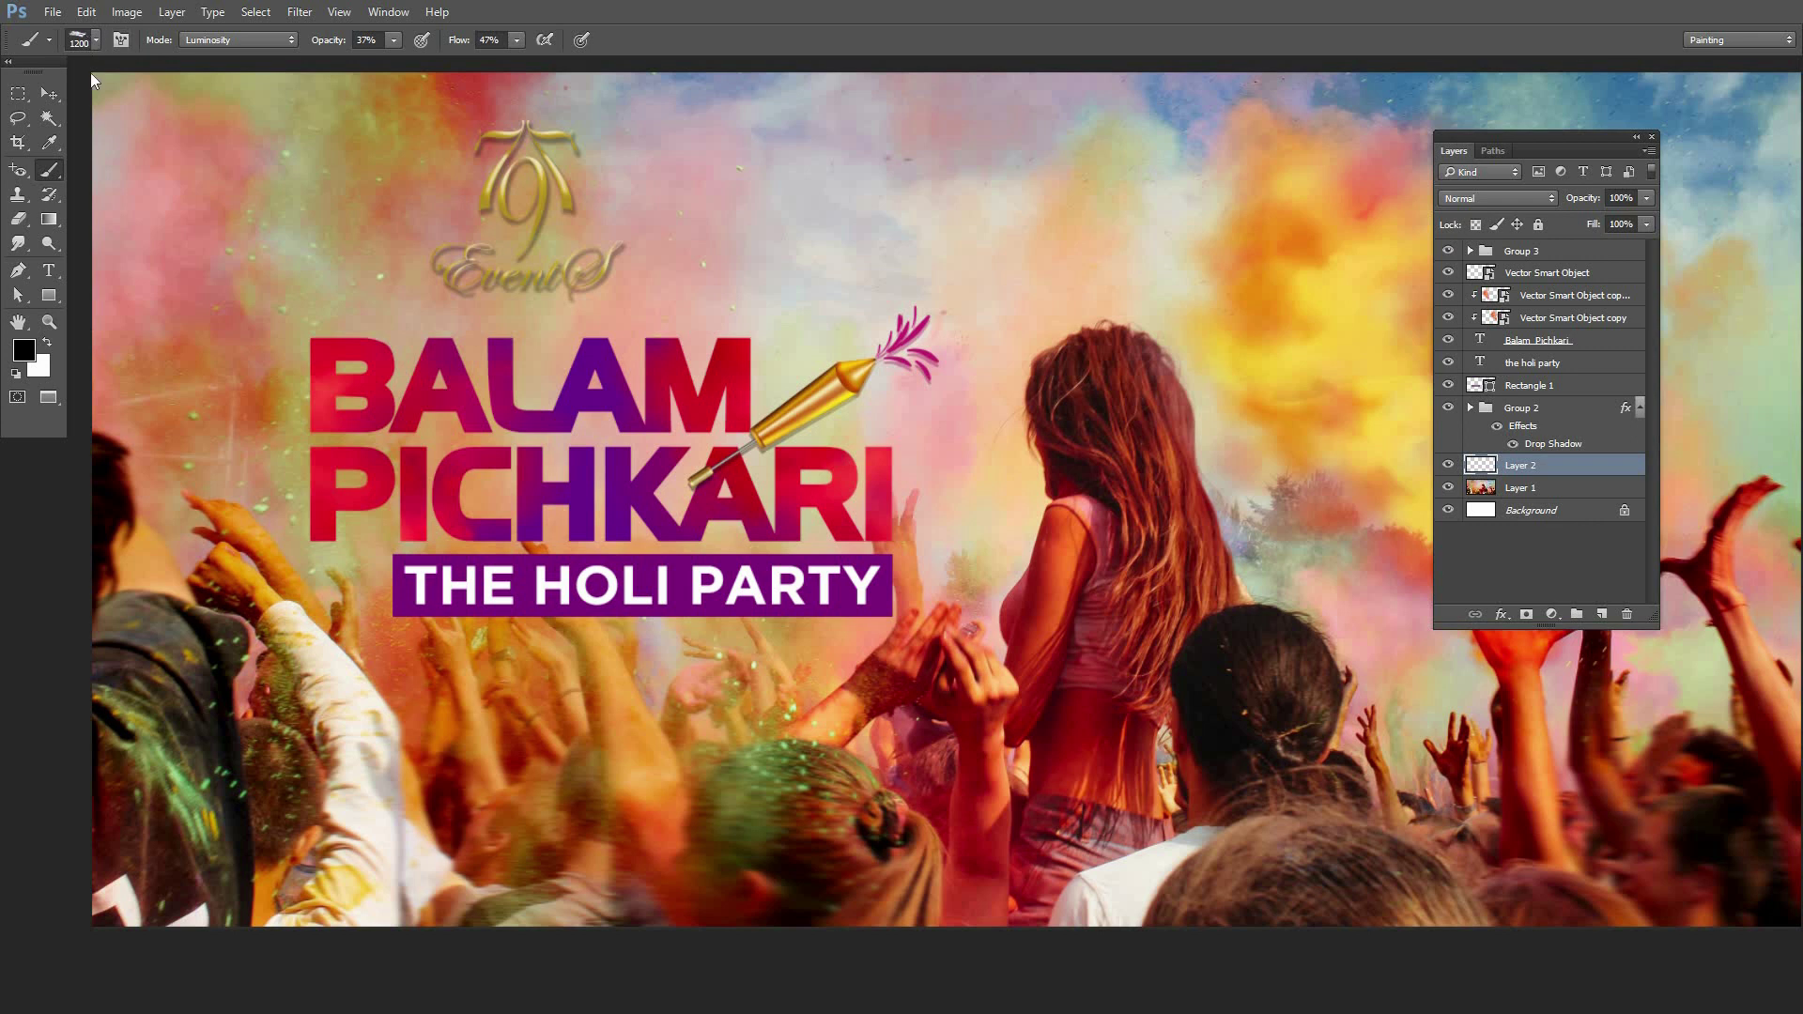
{"action": "left_click", "coordinate": [87, 42]}
{"action": "left_click", "coordinate": [39, 193]}
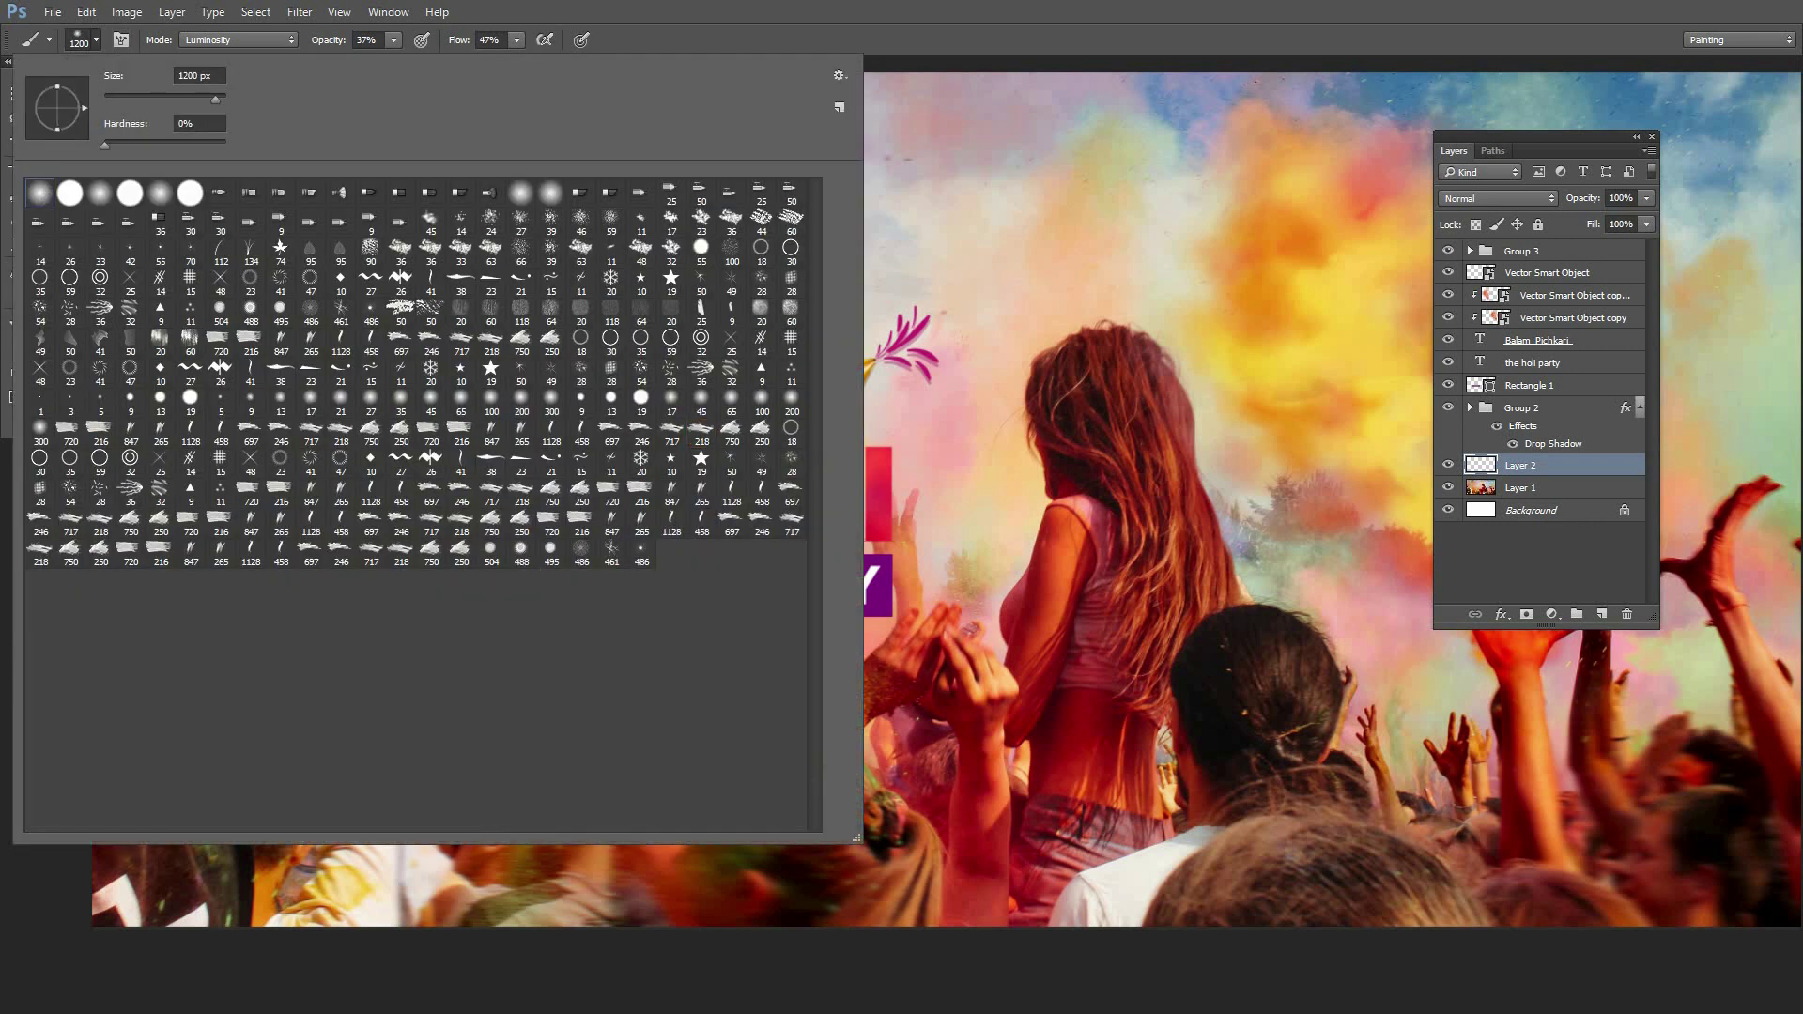
{"action": "key", "text": "Return"}
{"action": "key", "text": "ctrl+z"}
{"action": "key", "text": "ctrl+z"}
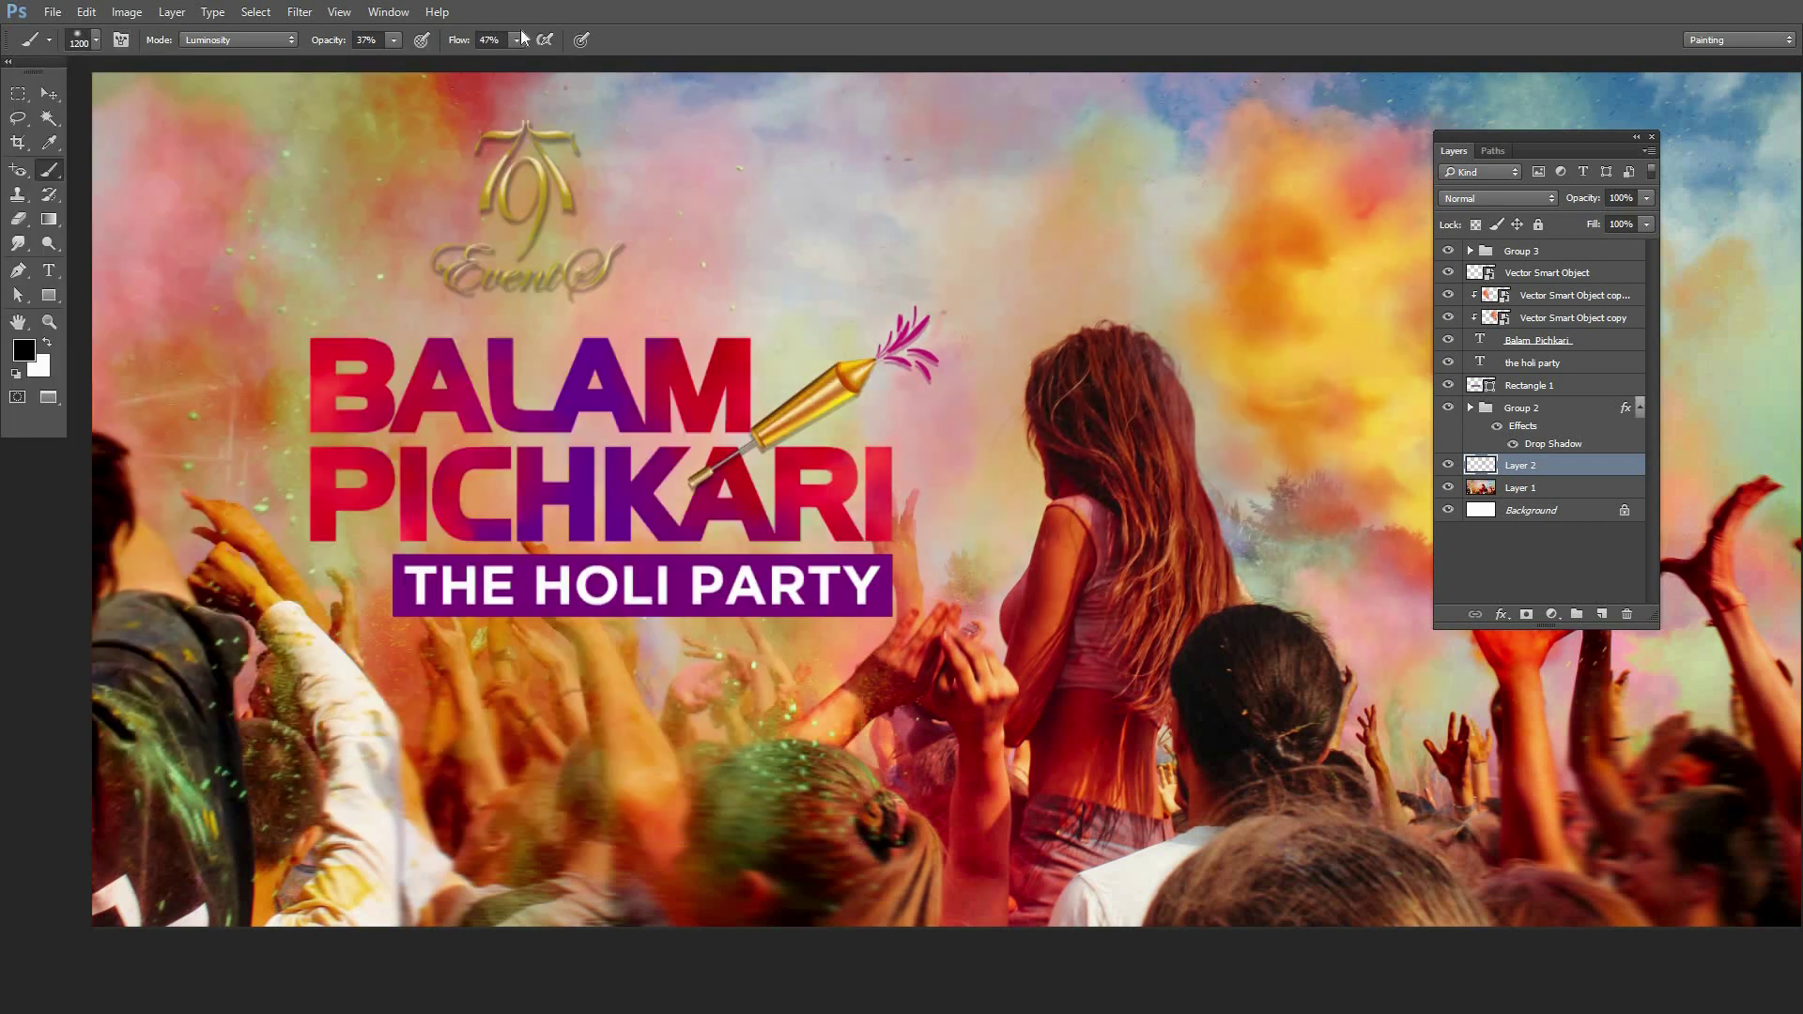
{"action": "key", "text": "ctrl+z"}
{"action": "left_click", "coordinate": [392, 42]}
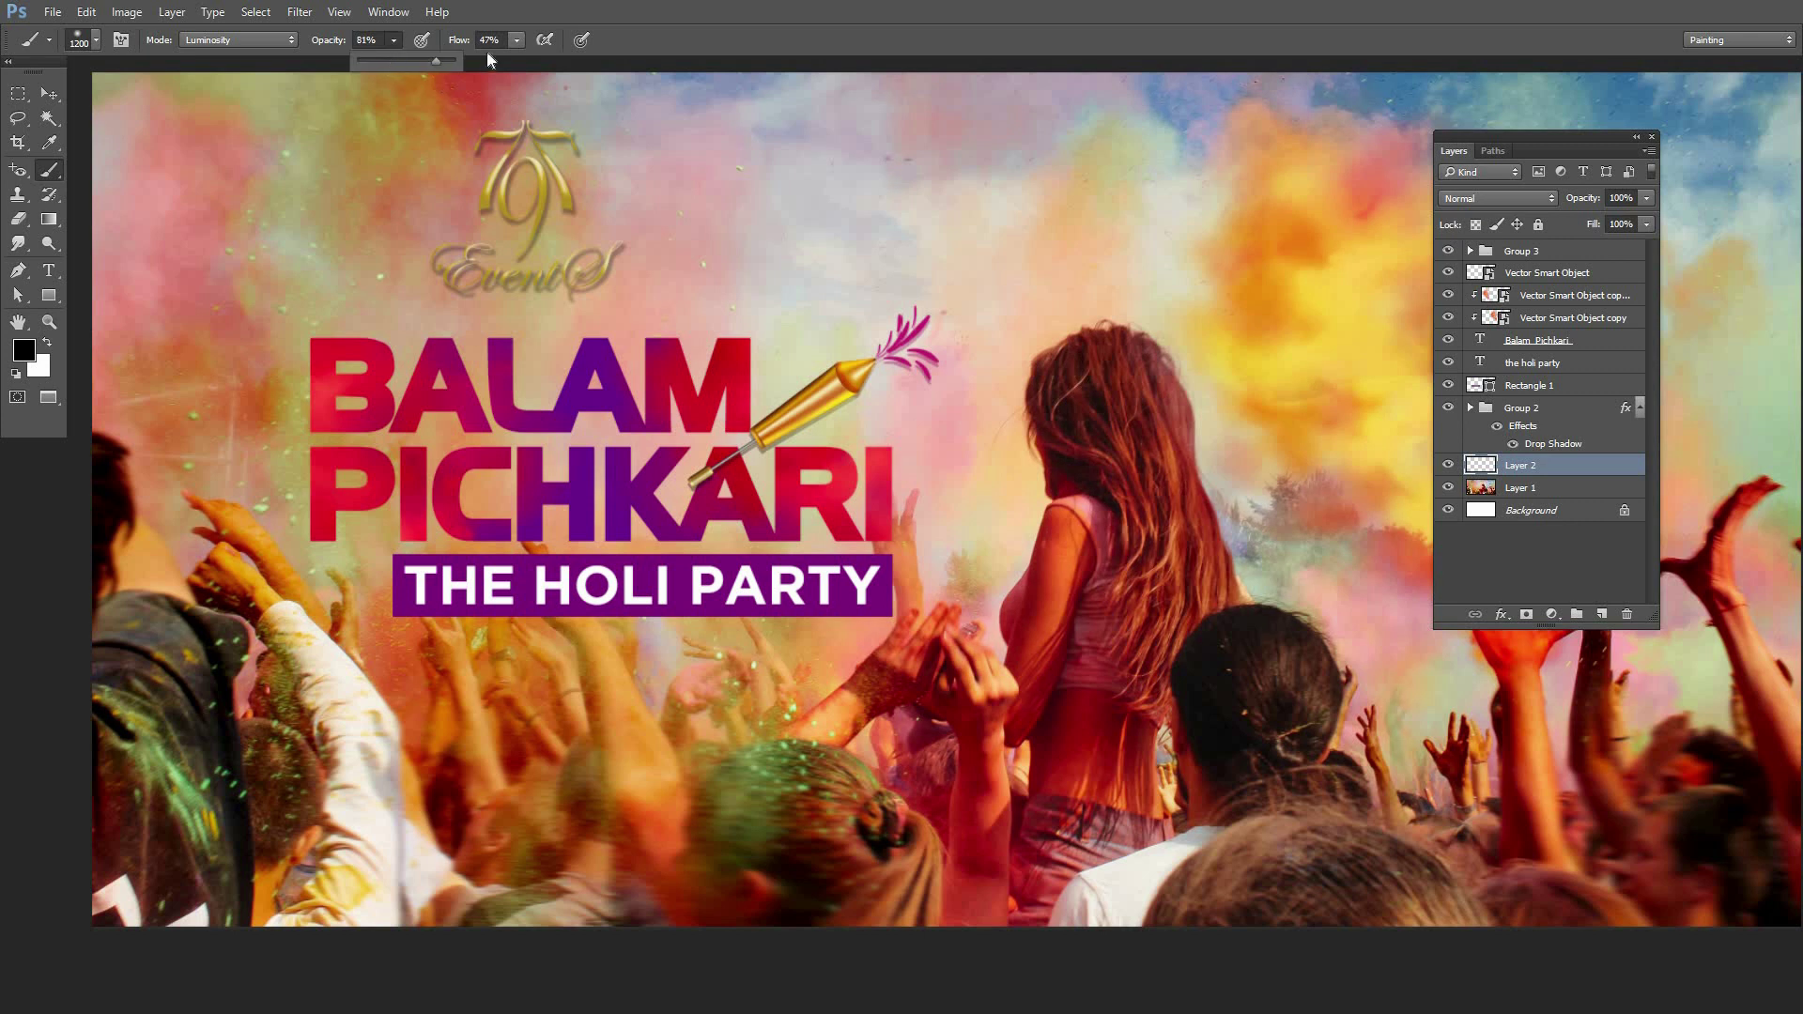
{"action": "left_click", "coordinate": [517, 43]}
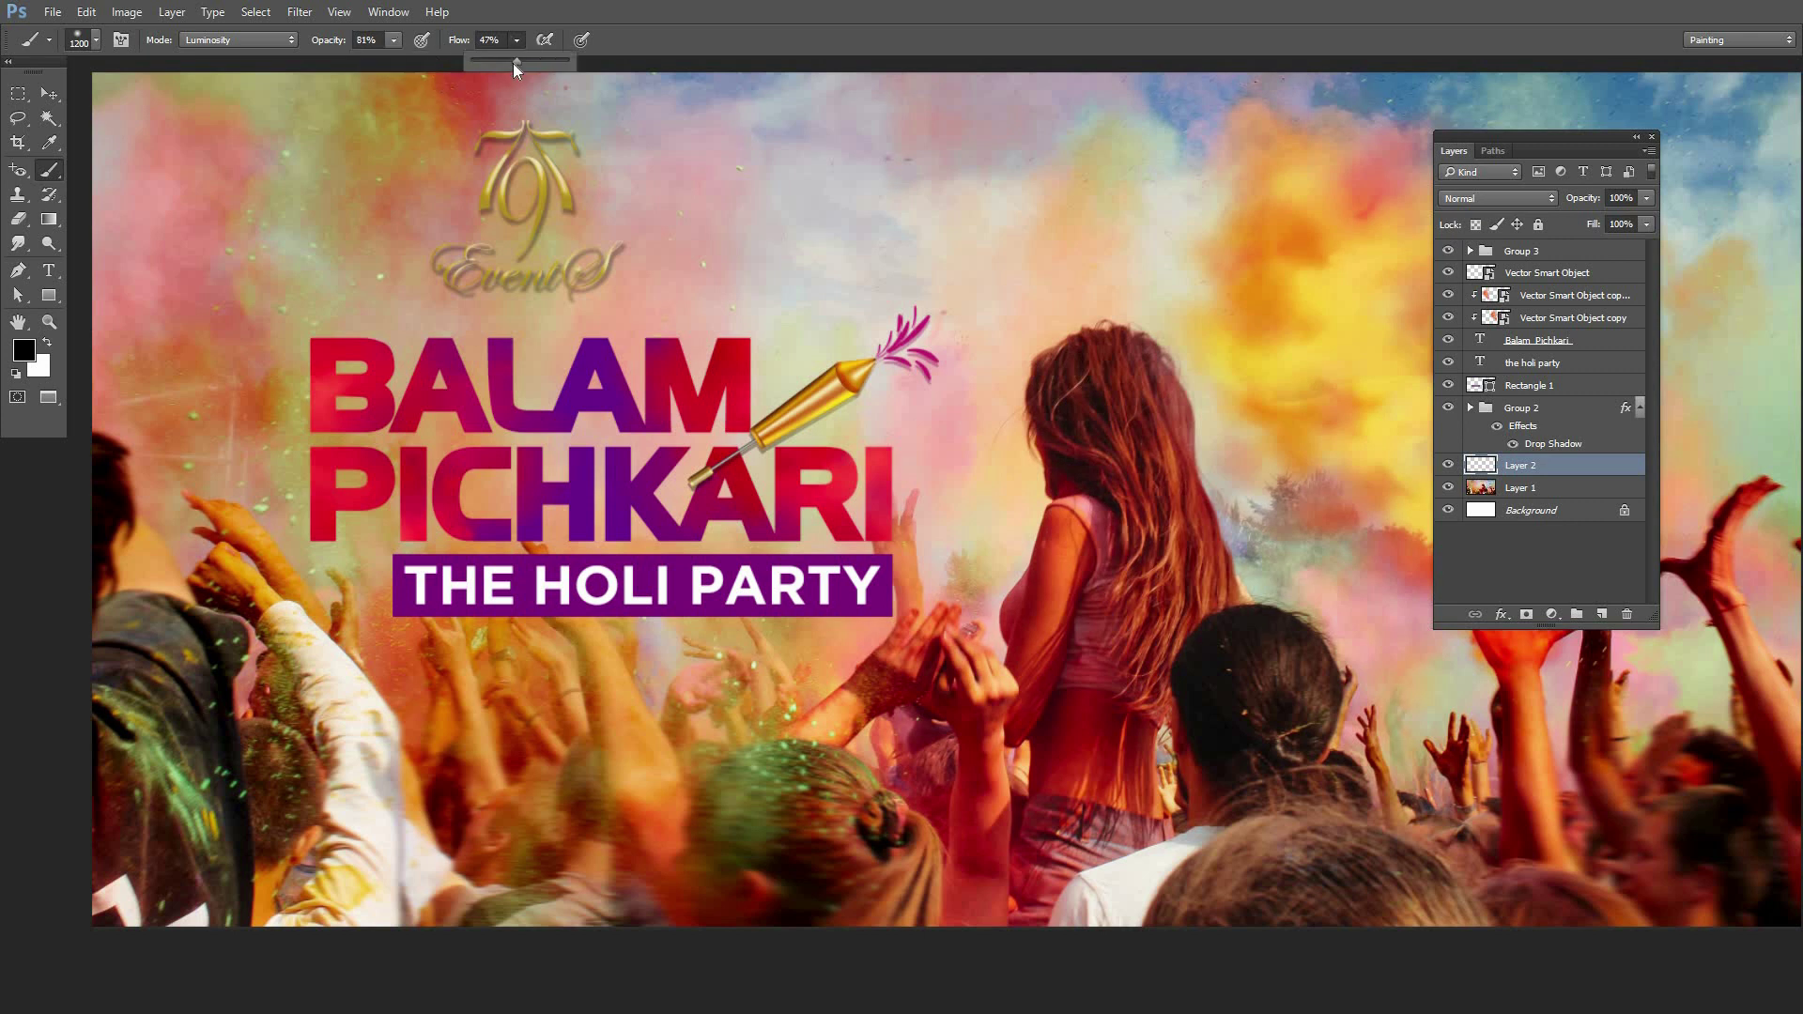
{"action": "left_click", "coordinate": [394, 42]}
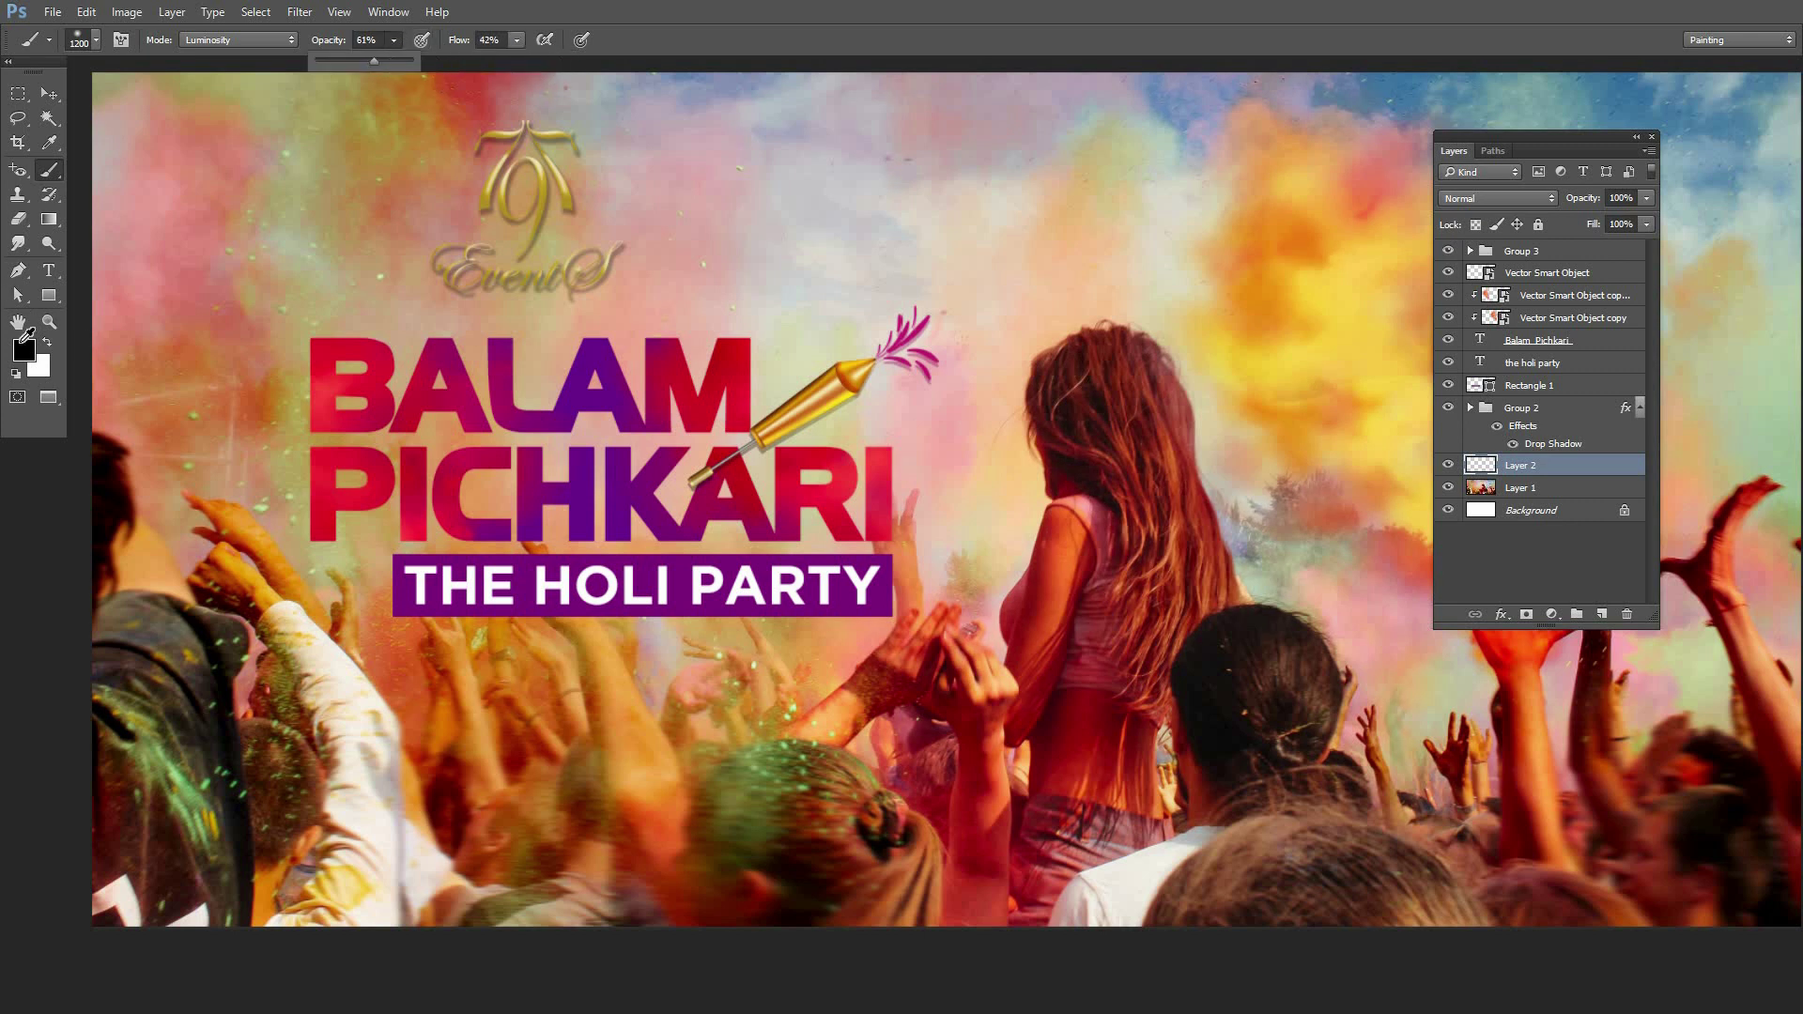
{"action": "left_click", "coordinate": [24, 349]}
{"action": "left_click", "coordinate": [576, 384]}
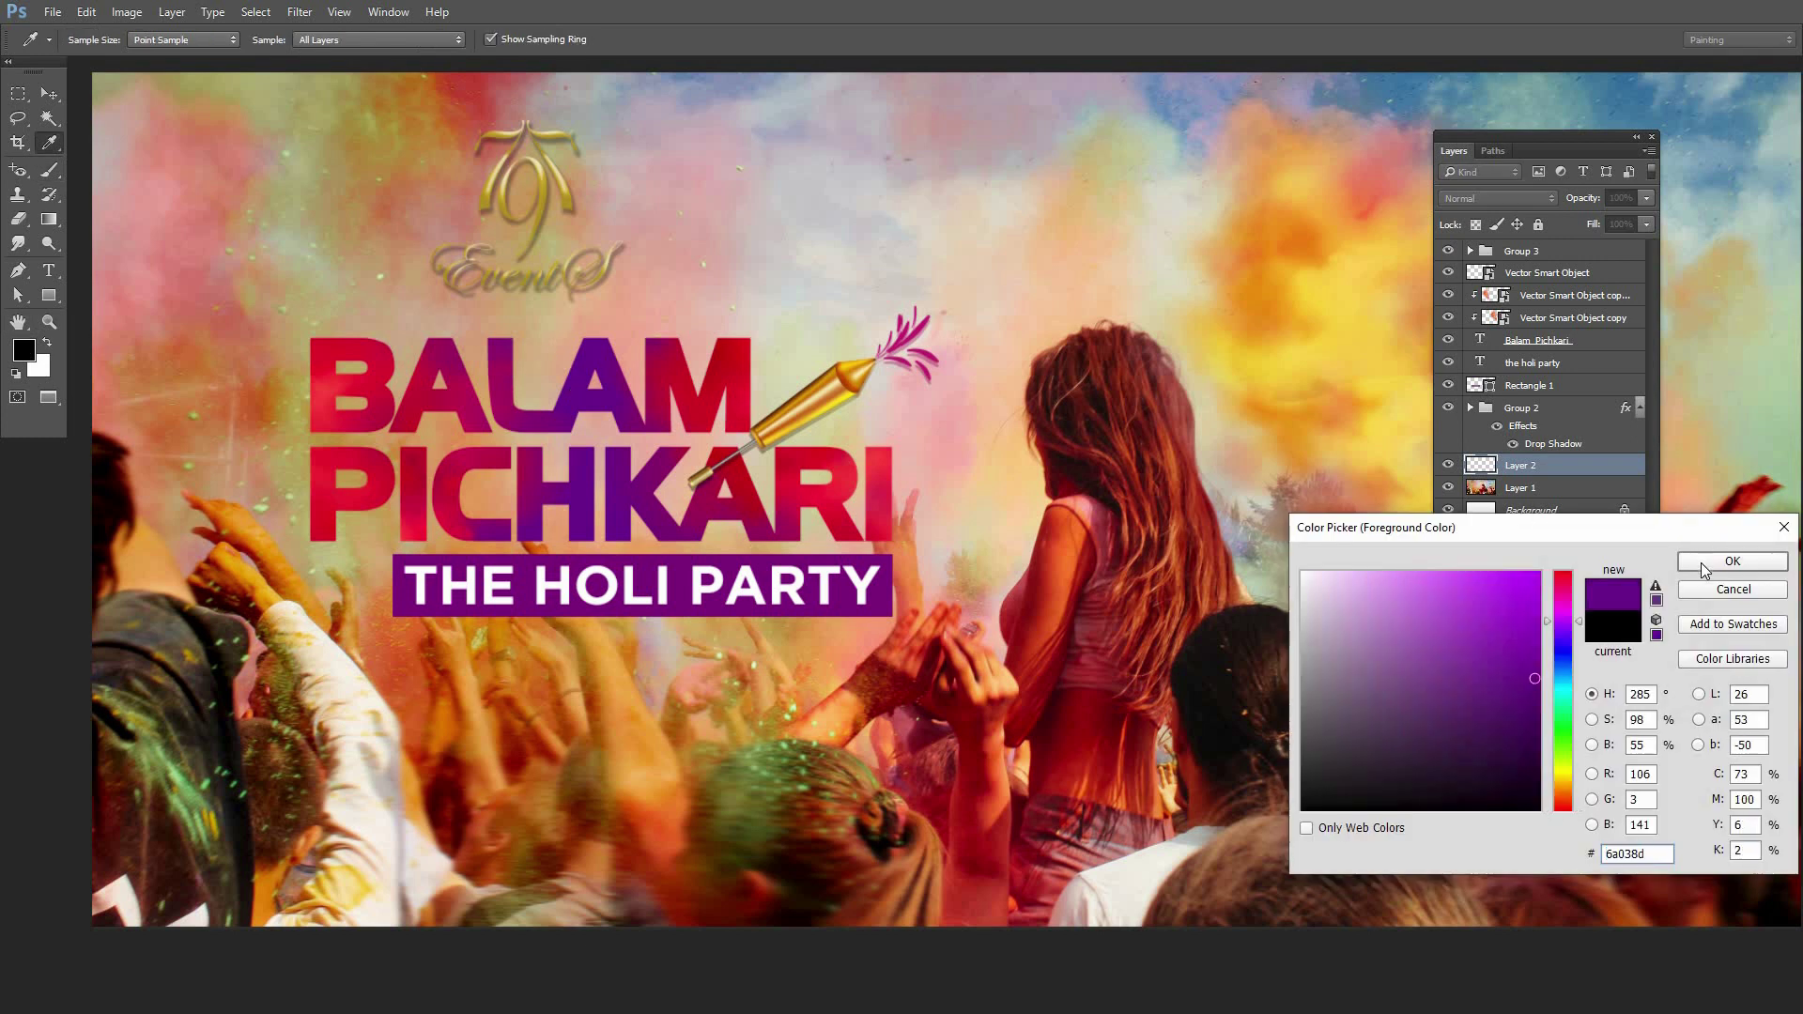
{"action": "left_click", "coordinate": [1733, 561]}
Paint soft purple over the upper sky around the logo and rocket
{"action": "left_click_drag", "start_coordinate": [751, 470], "coordinate": [878, 686]}
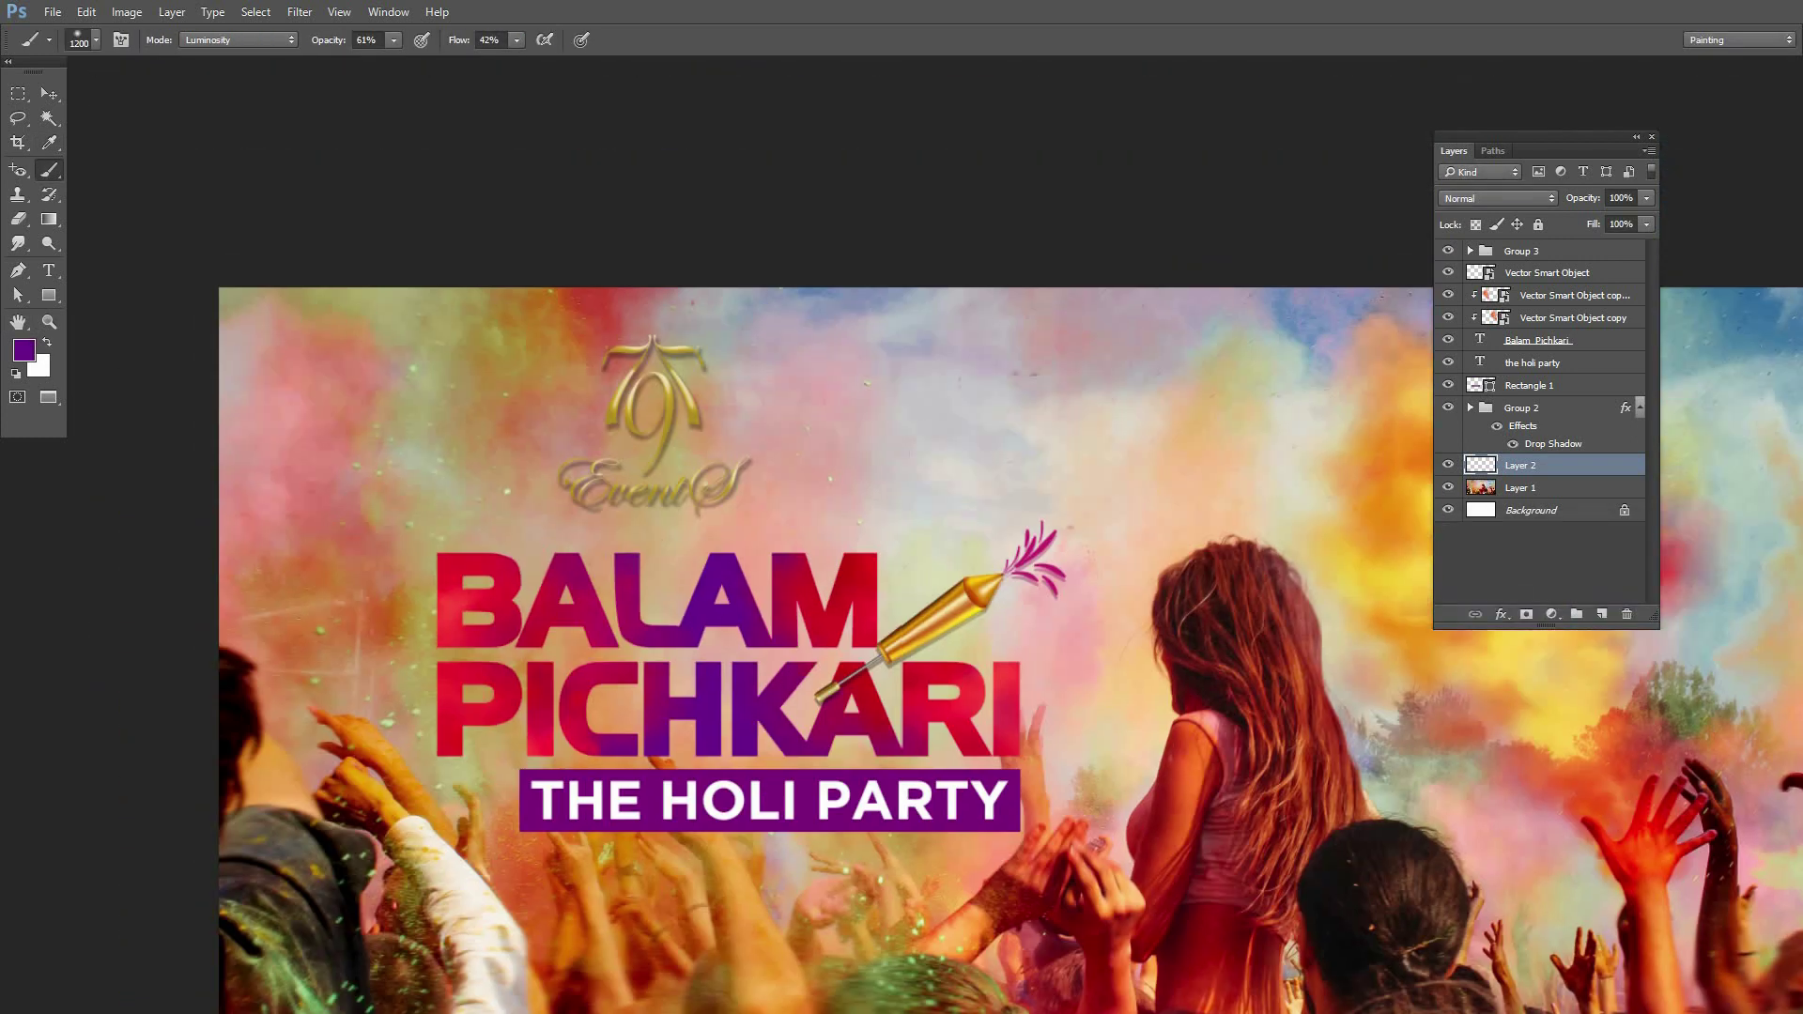
{"action": "mouse_move", "coordinate": [752, 423]}
{"action": "left_mouse_down"}
{"action": "mouse_move", "coordinate": [563, 403]}
{"action": "mouse_move", "coordinate": [394, 451]}
{"action": "left_mouse_up"}
{"action": "left_click_drag", "start_coordinate": [658, 432], "coordinate": [892, 432]}
{"action": "left_click_drag", "start_coordinate": [732, 414], "coordinate": [639, 404]}
{"action": "left_click", "coordinate": [371, 441]}
{"action": "left_click_drag", "start_coordinate": [634, 471], "coordinate": [767, 472]}
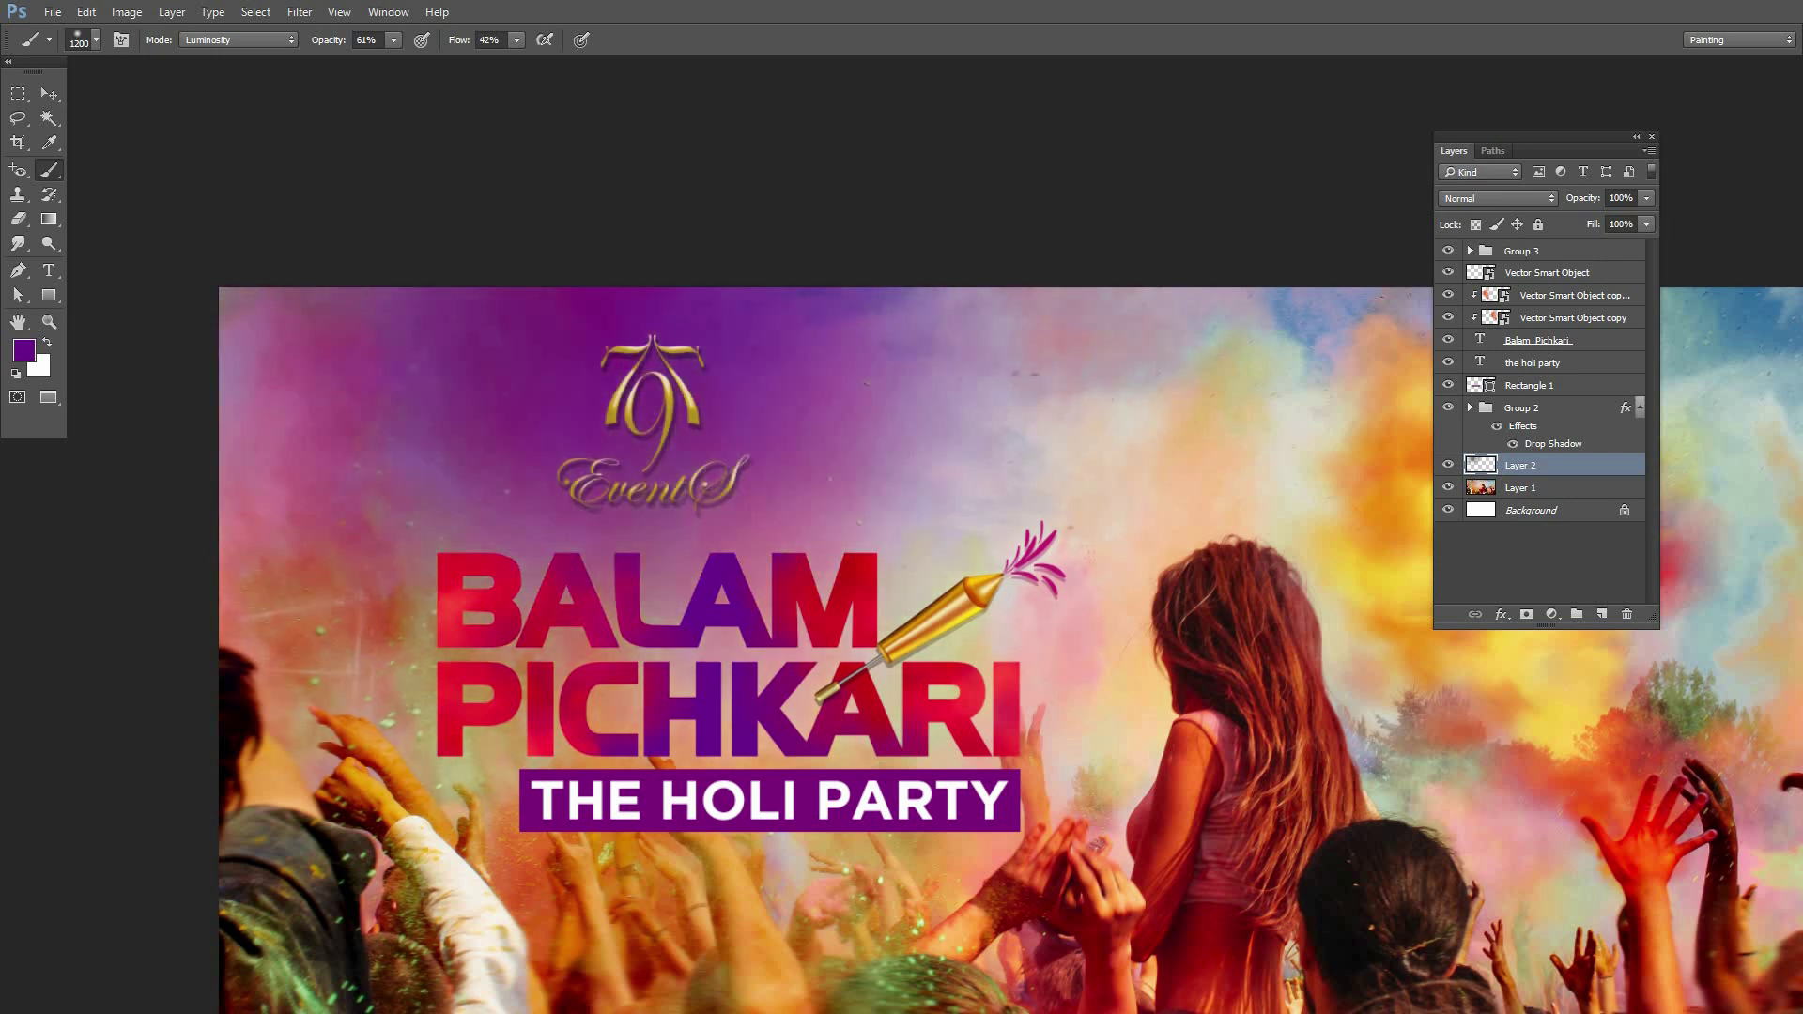
{"action": "left_click", "coordinate": [936, 446]}
{"action": "left_click", "coordinate": [49, 94]}
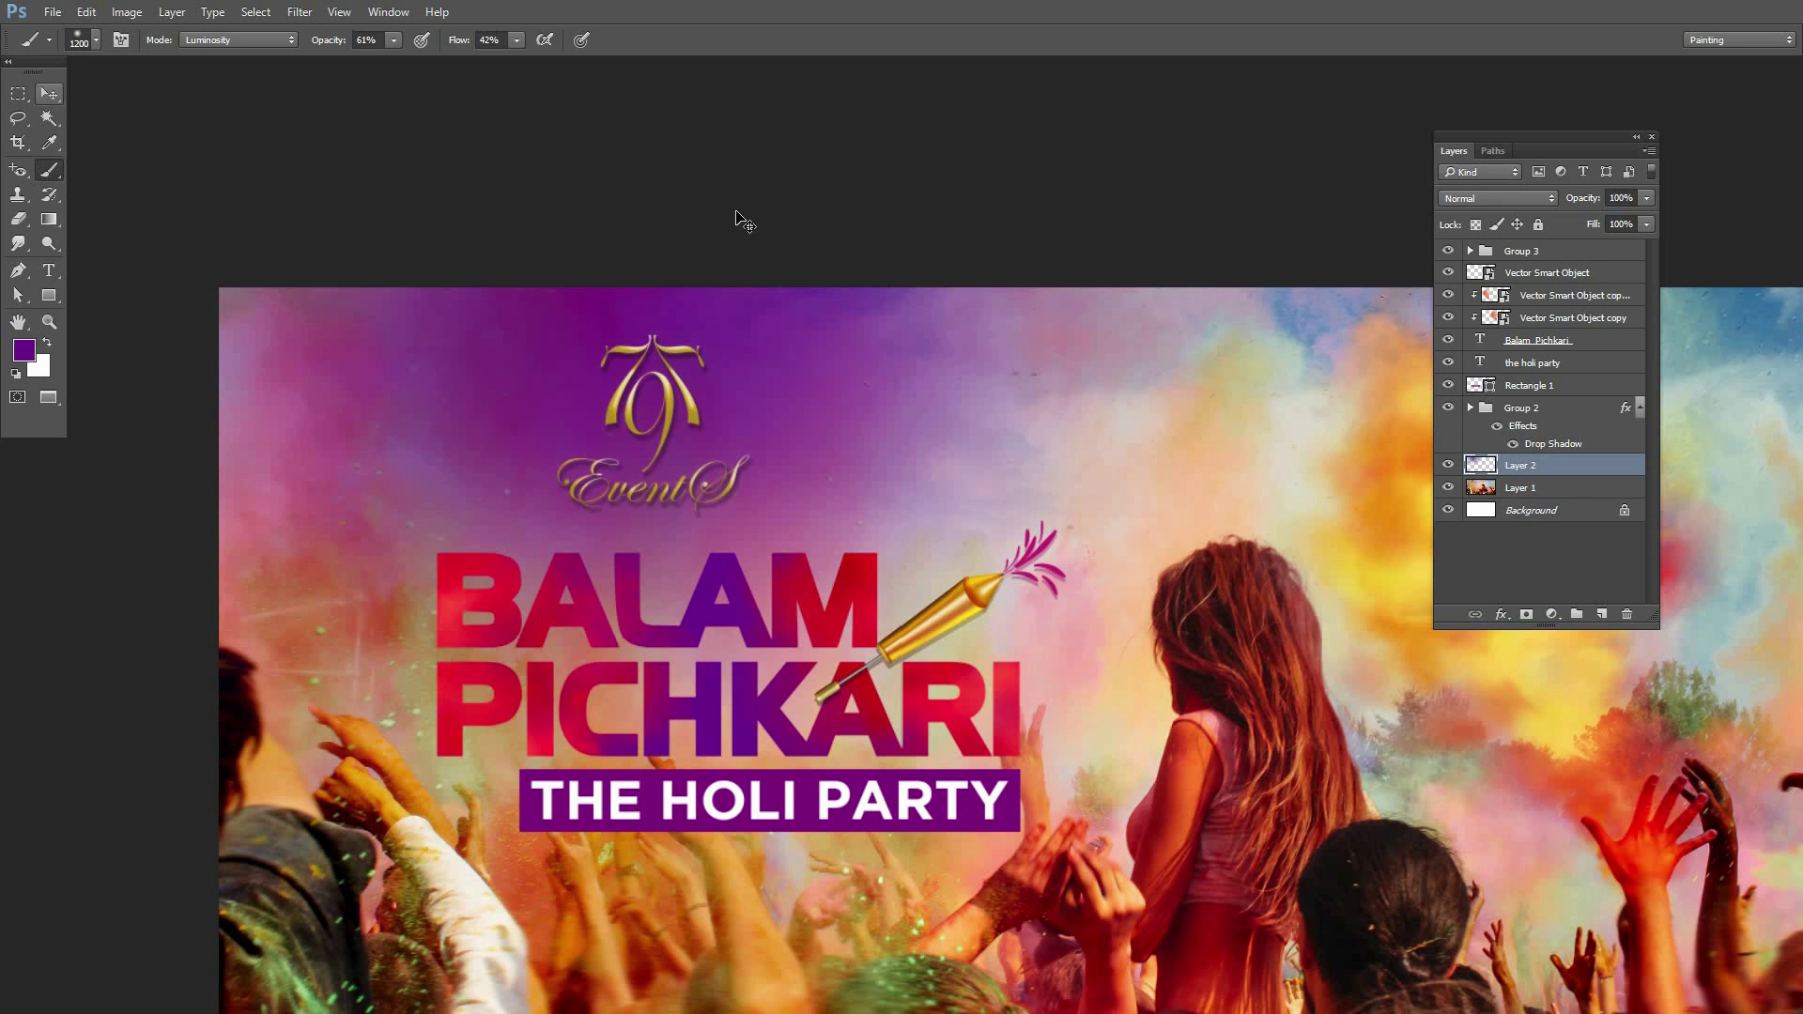
{"action": "left_click_drag", "start_coordinate": [770, 606], "coordinate": [723, 484]}
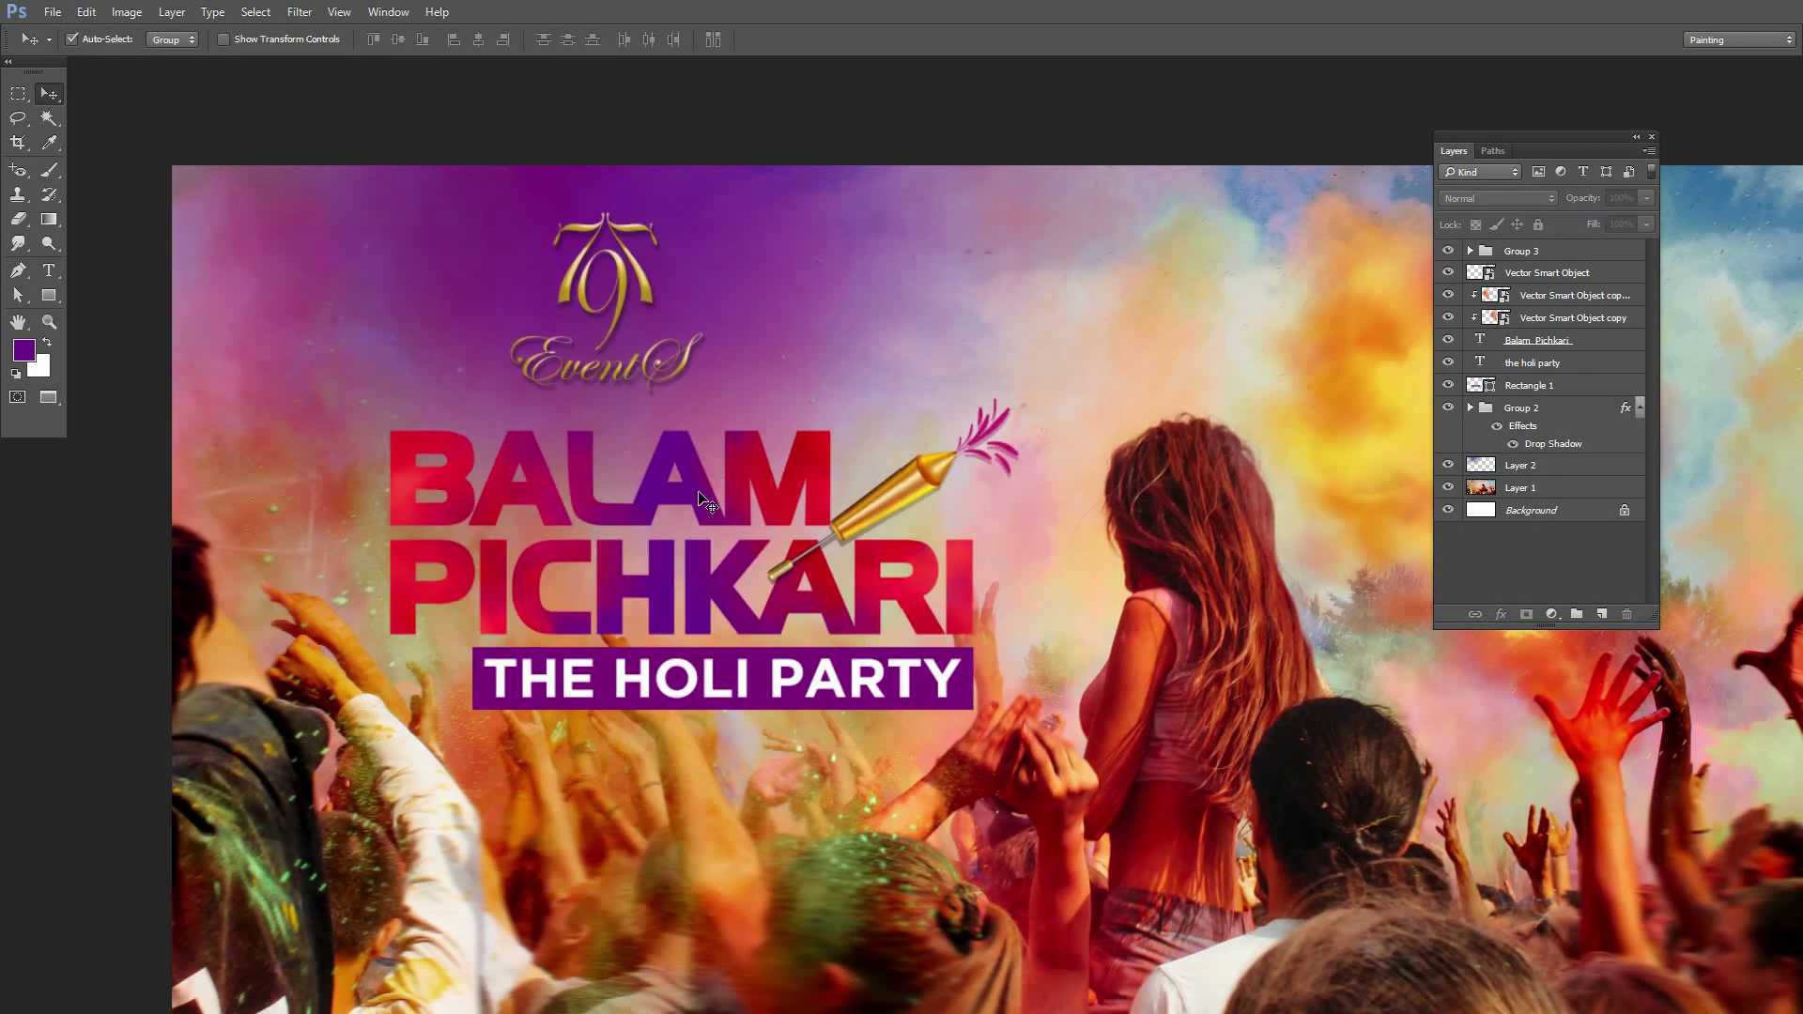
Group the title, rocket, THE HOLI PARTY and Rectangle 1 layers, nudge it, and bring it to front
{"action": "left_click", "coordinate": [719, 488]}
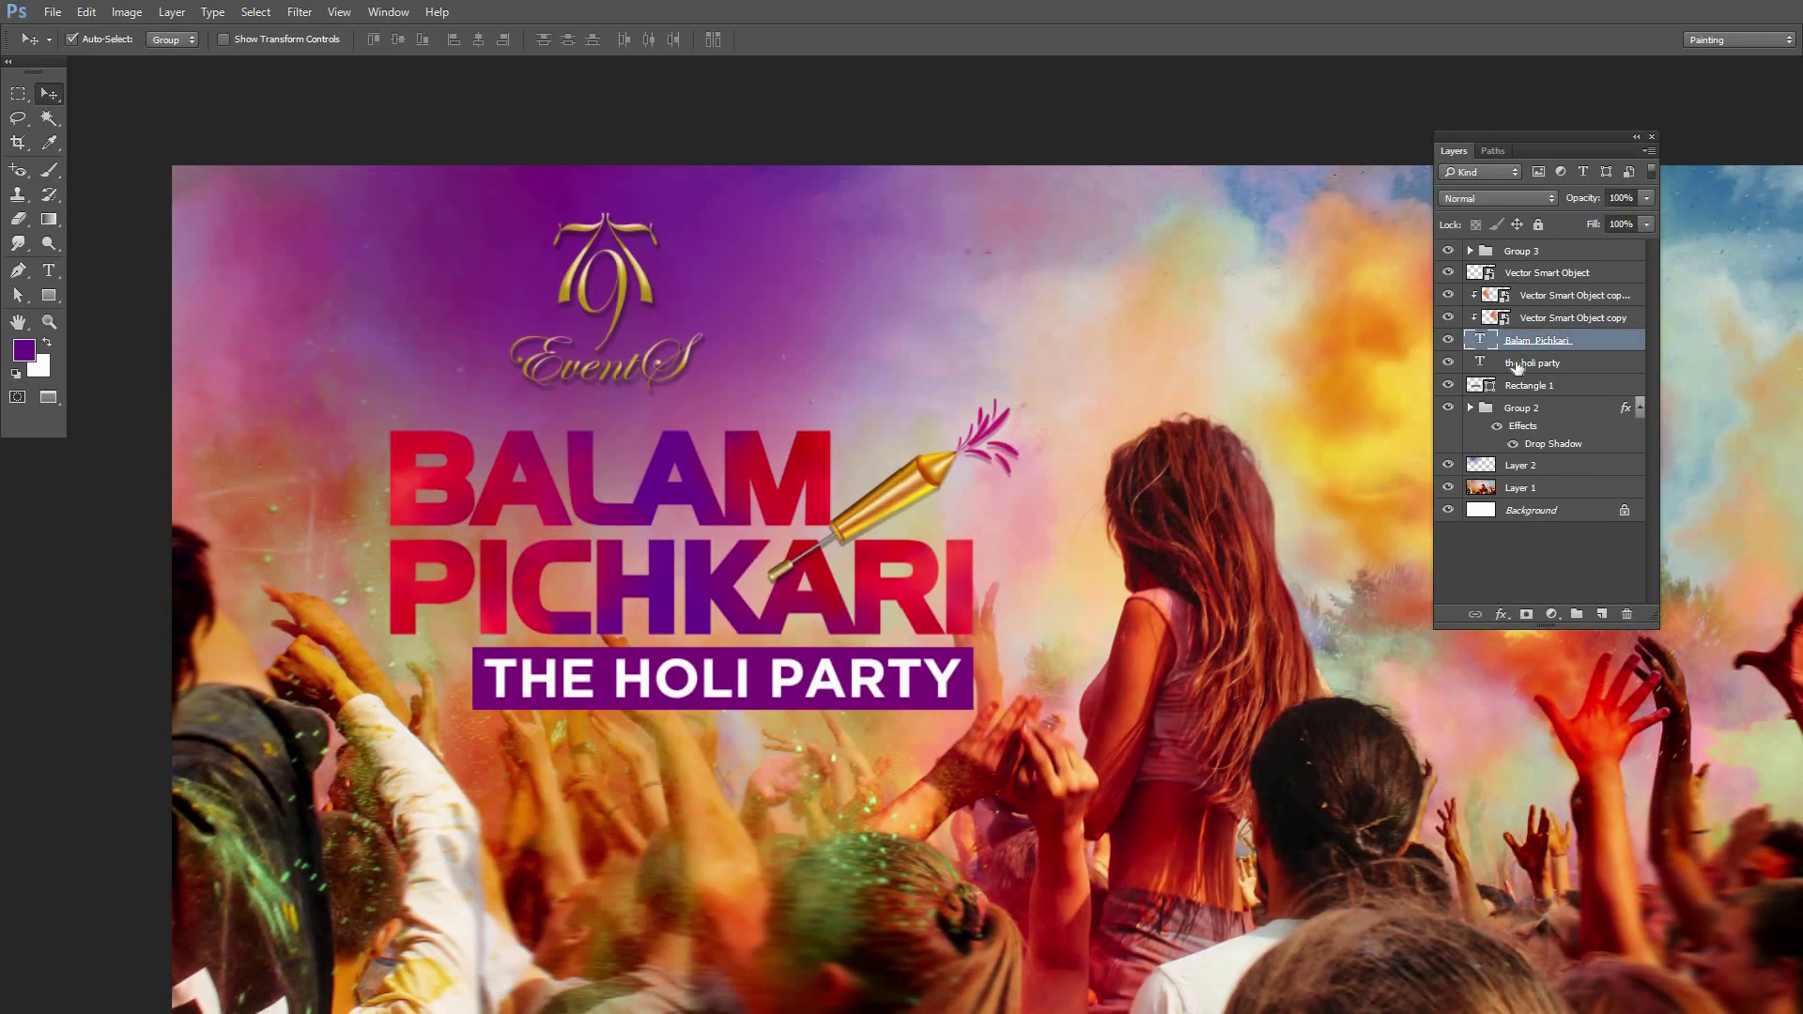
{"action": "left_click", "coordinate": [1546, 298], "text": "shift"}
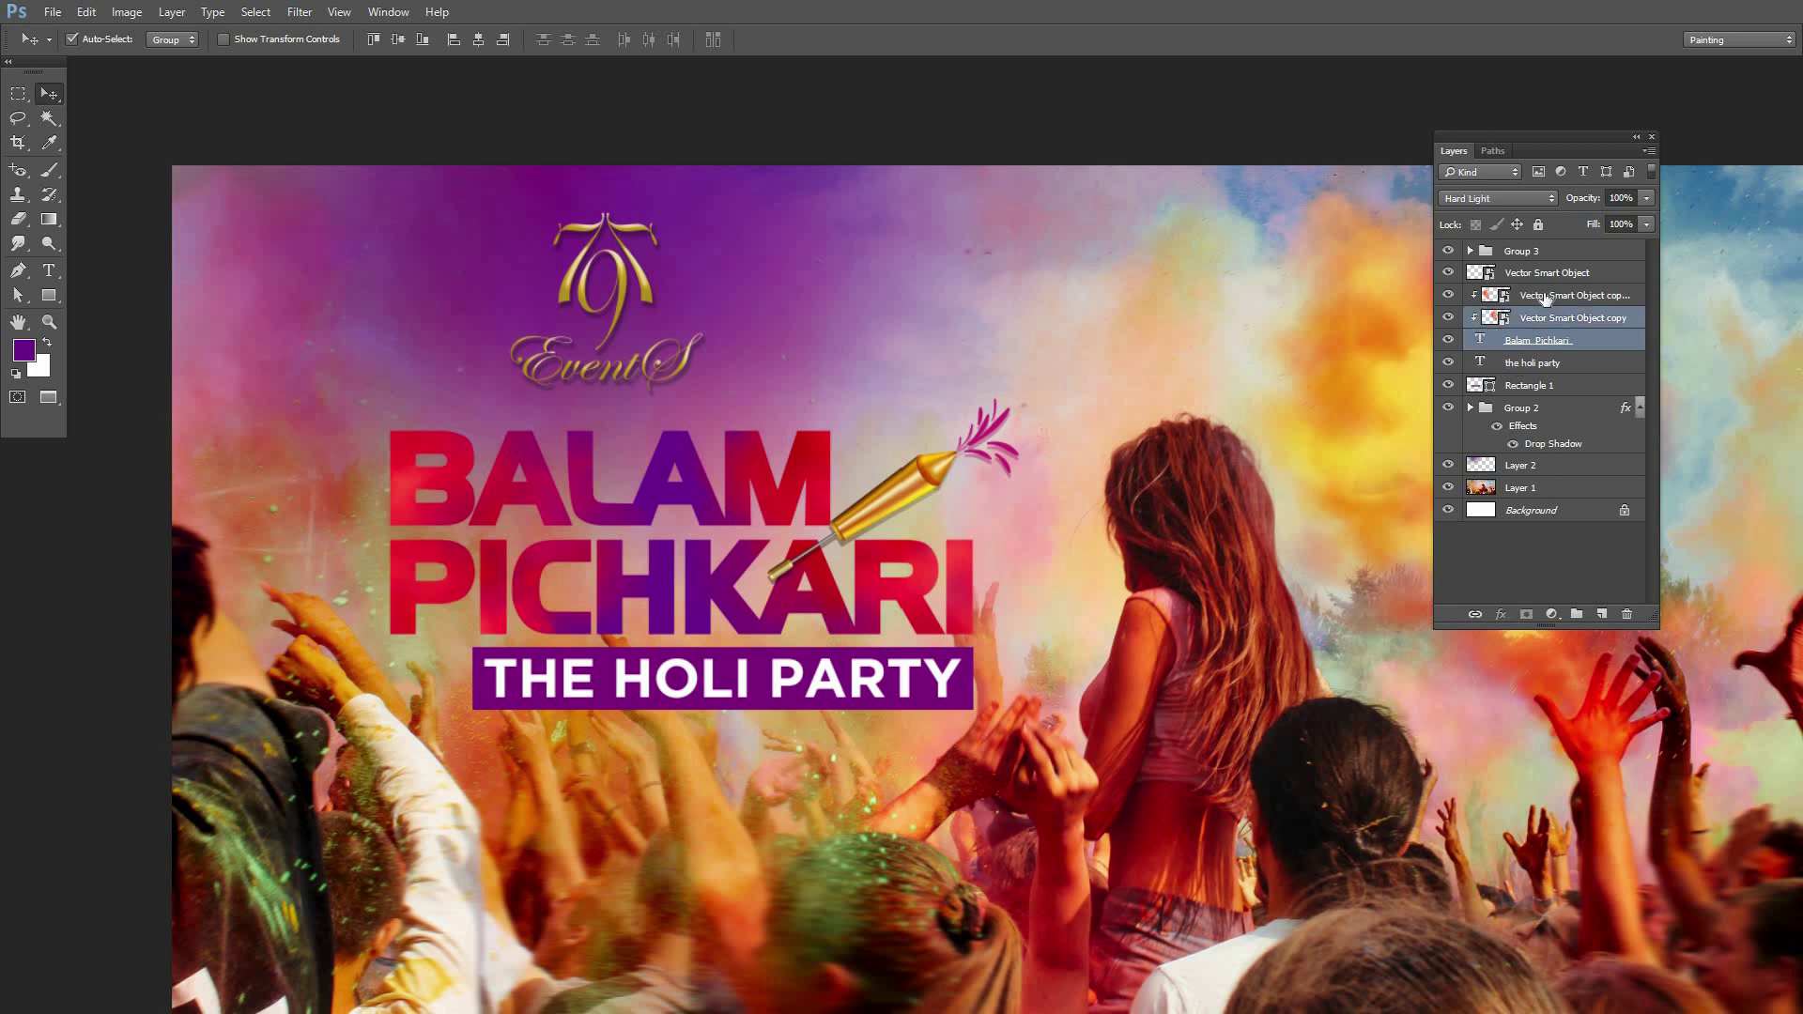
{"action": "left_click", "coordinate": [1530, 367], "text": "shift"}
{"action": "left_click", "coordinate": [1536, 391], "text": "shift"}
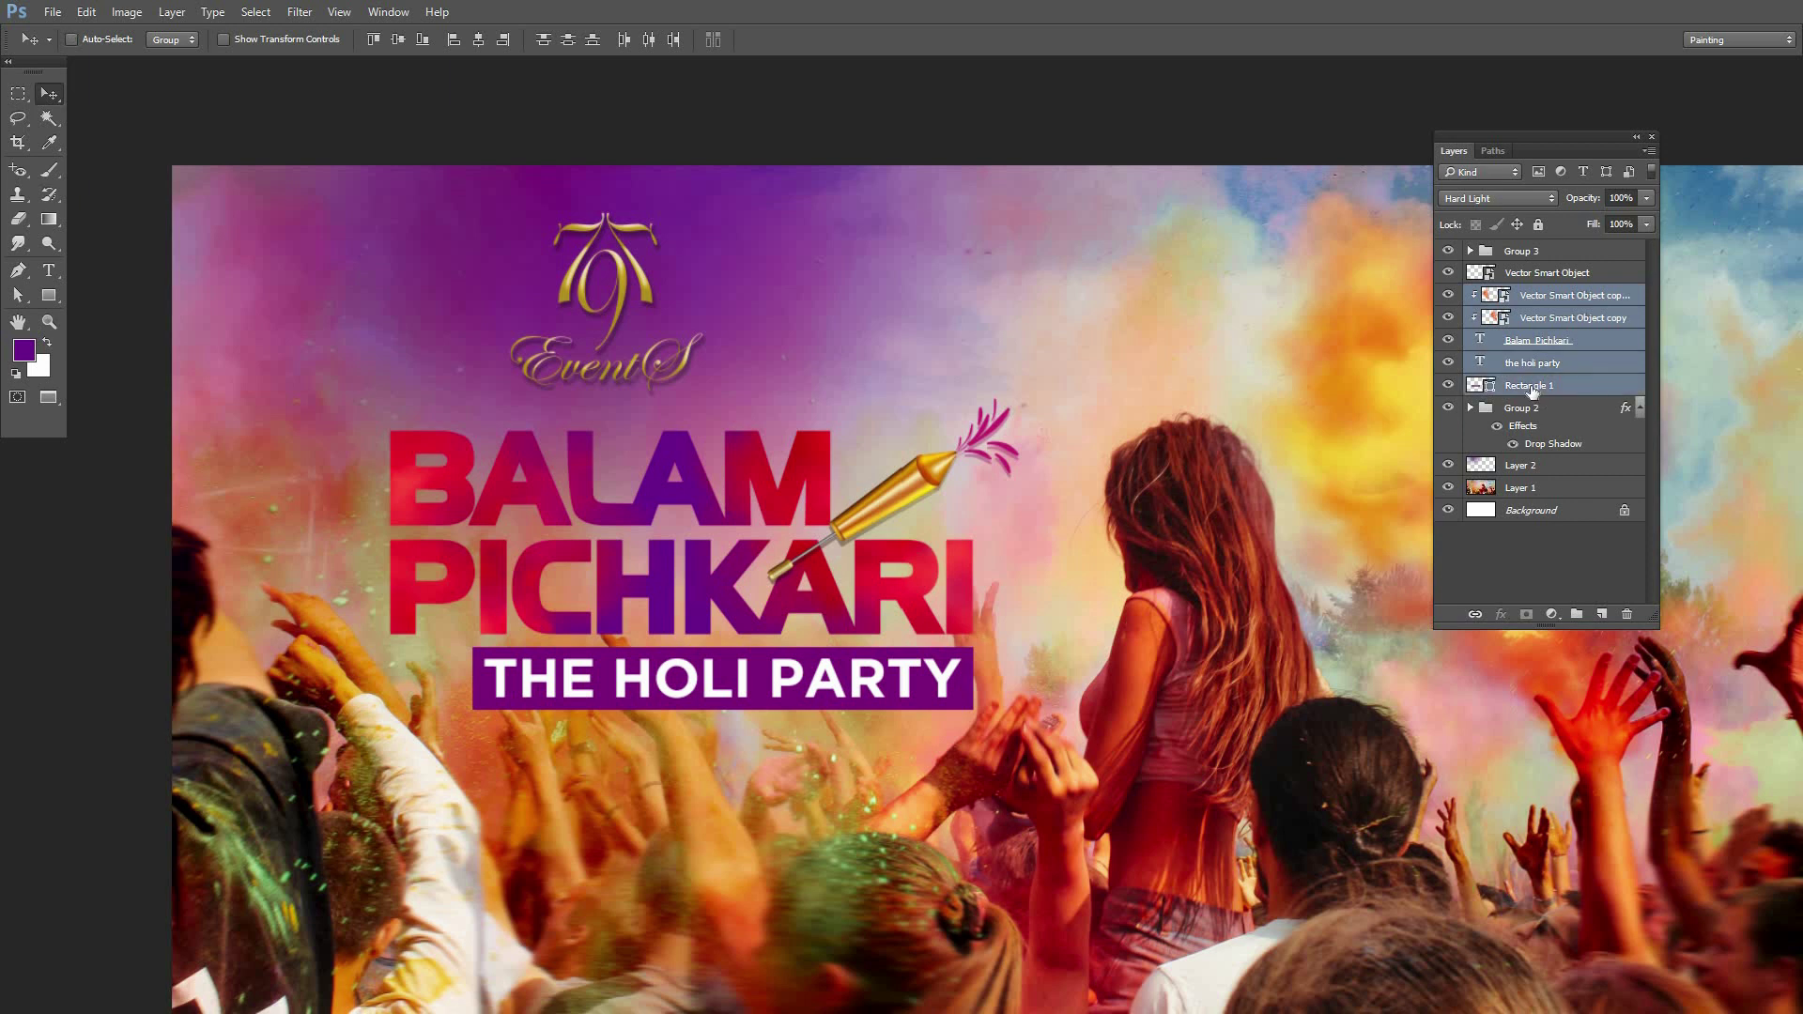
{"action": "key", "text": "ctrl+g"}
{"action": "left_click_drag", "start_coordinate": [714, 521], "coordinate": [720, 507]}
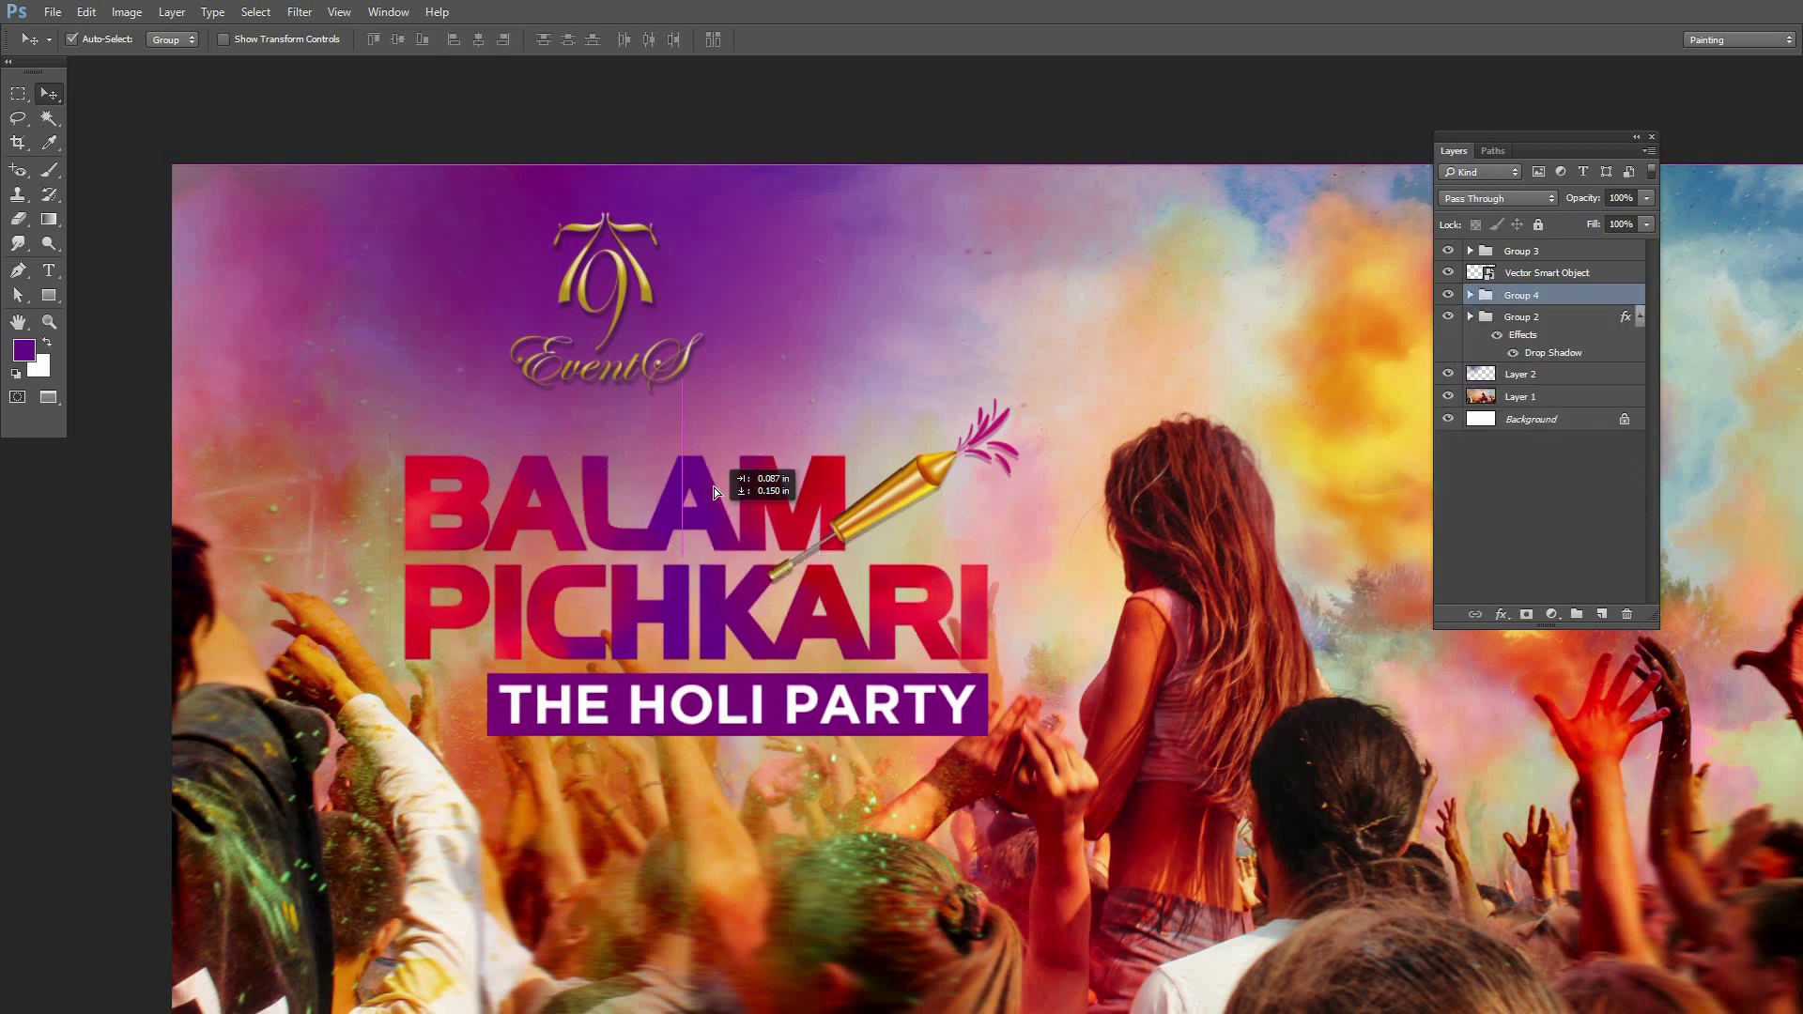
{"action": "key", "text": "ctrl+shift+bracketright"}
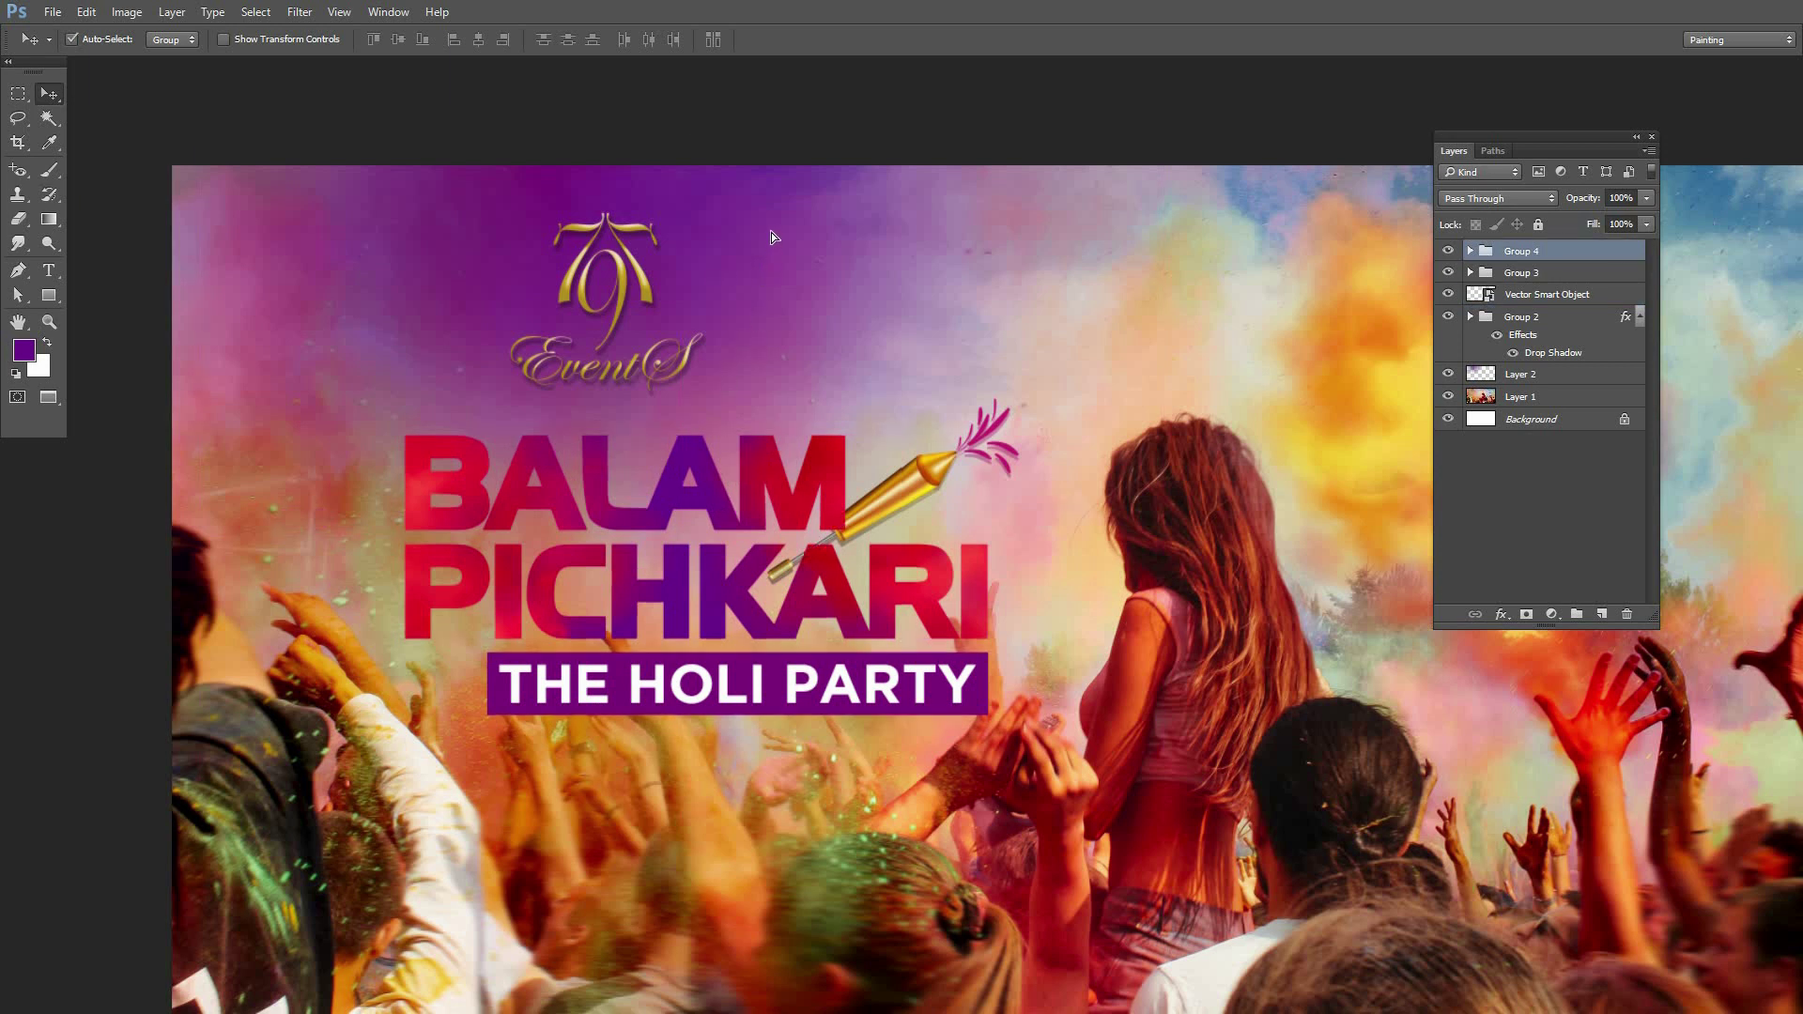
Shift the purple paint layer slightly and view the banner's bottom edge
{"action": "left_click_drag", "start_coordinate": [772, 238], "coordinate": [744, 276]}
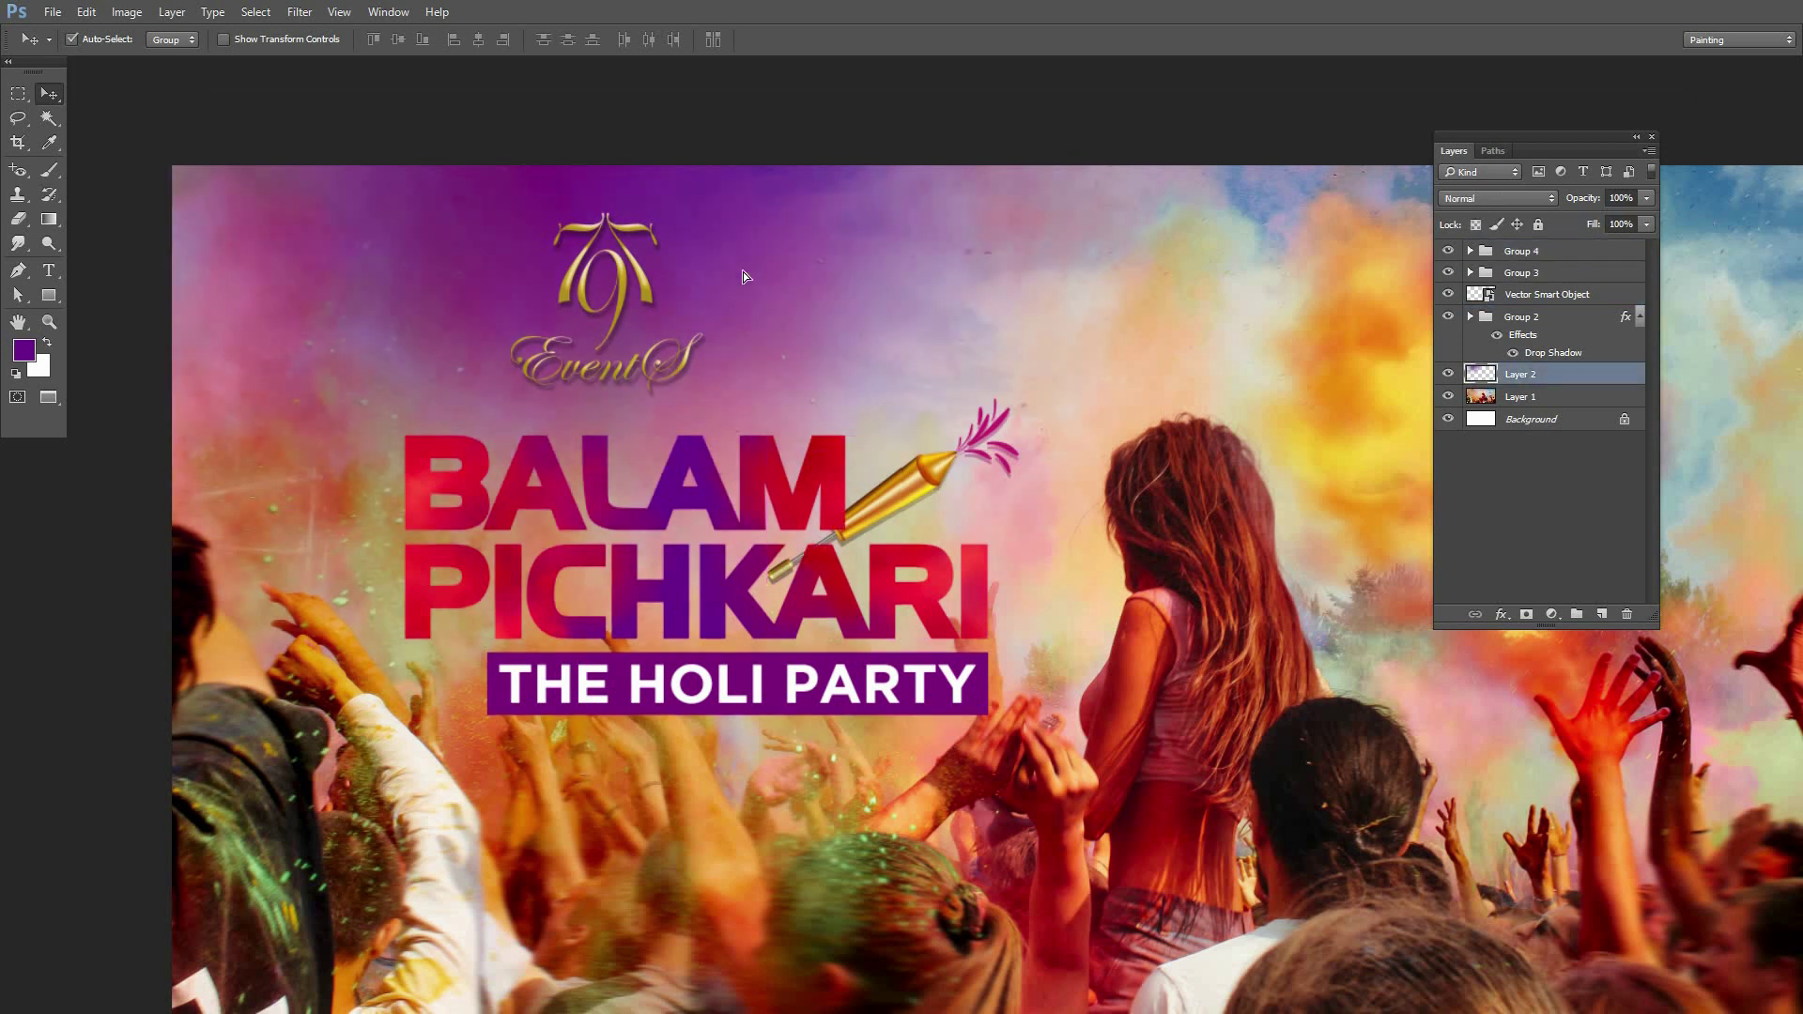
{"action": "mouse_move", "coordinate": [791, 309]}
{"action": "left_mouse_down"}
{"action": "mouse_move", "coordinate": [760, 201]}
{"action": "mouse_move", "coordinate": [737, 273]}
{"action": "mouse_move", "coordinate": [644, 295]}
{"action": "left_mouse_up"}
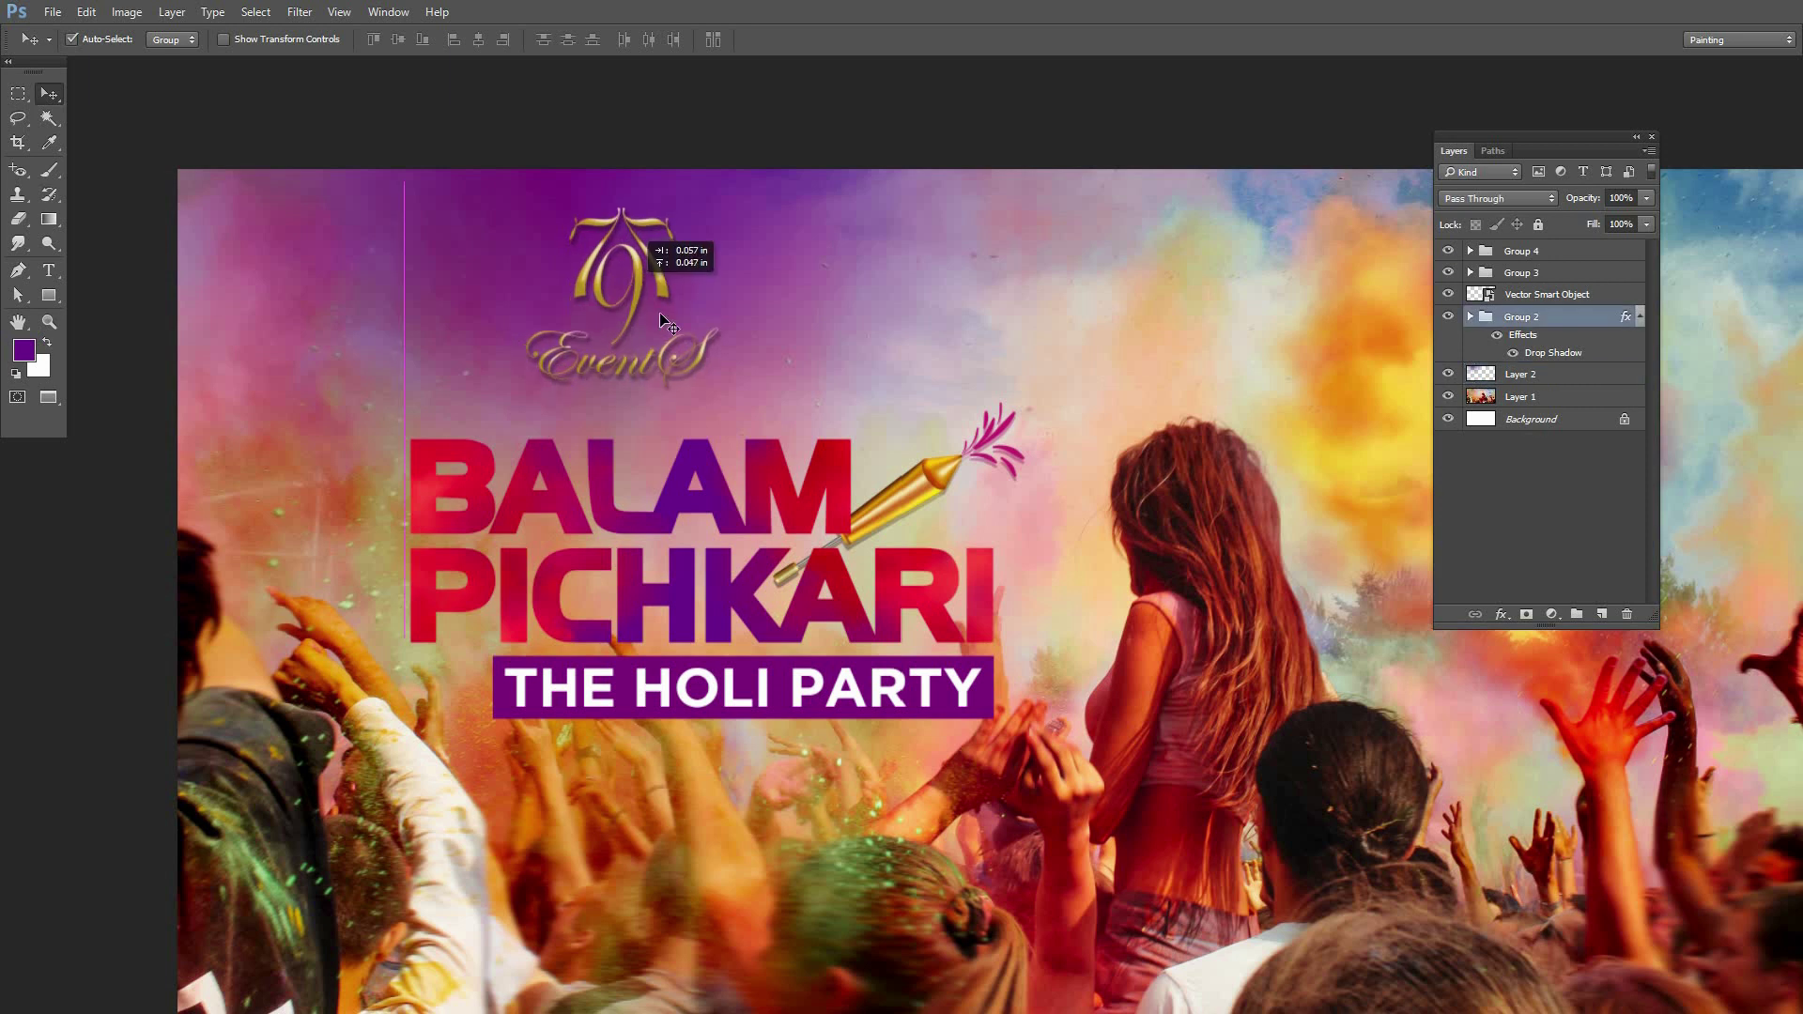
{"action": "scroll", "coordinate": [467, 326], "scroll_direction": "down", "scroll_amount": 3}
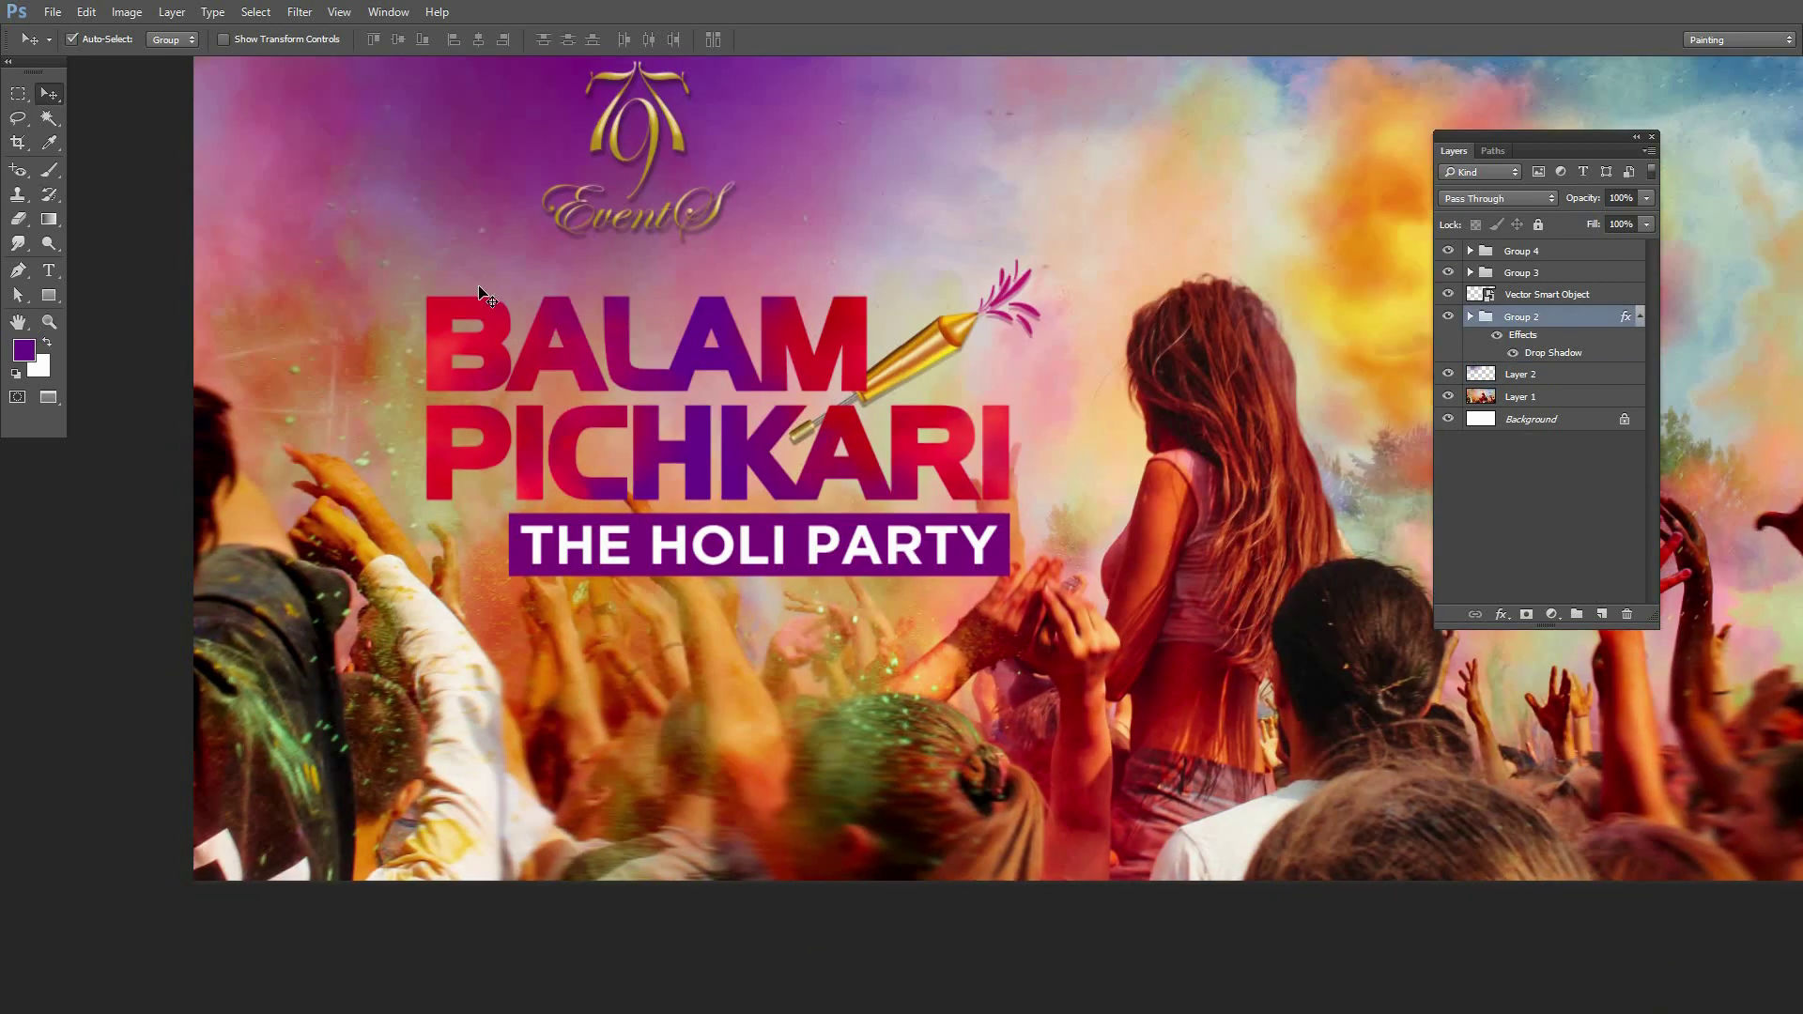
On a new layer above Group 2, brush soft white glow around the logo, PICHKARI and THE HOLI PARTY
{"action": "left_click", "coordinate": [1601, 614]}
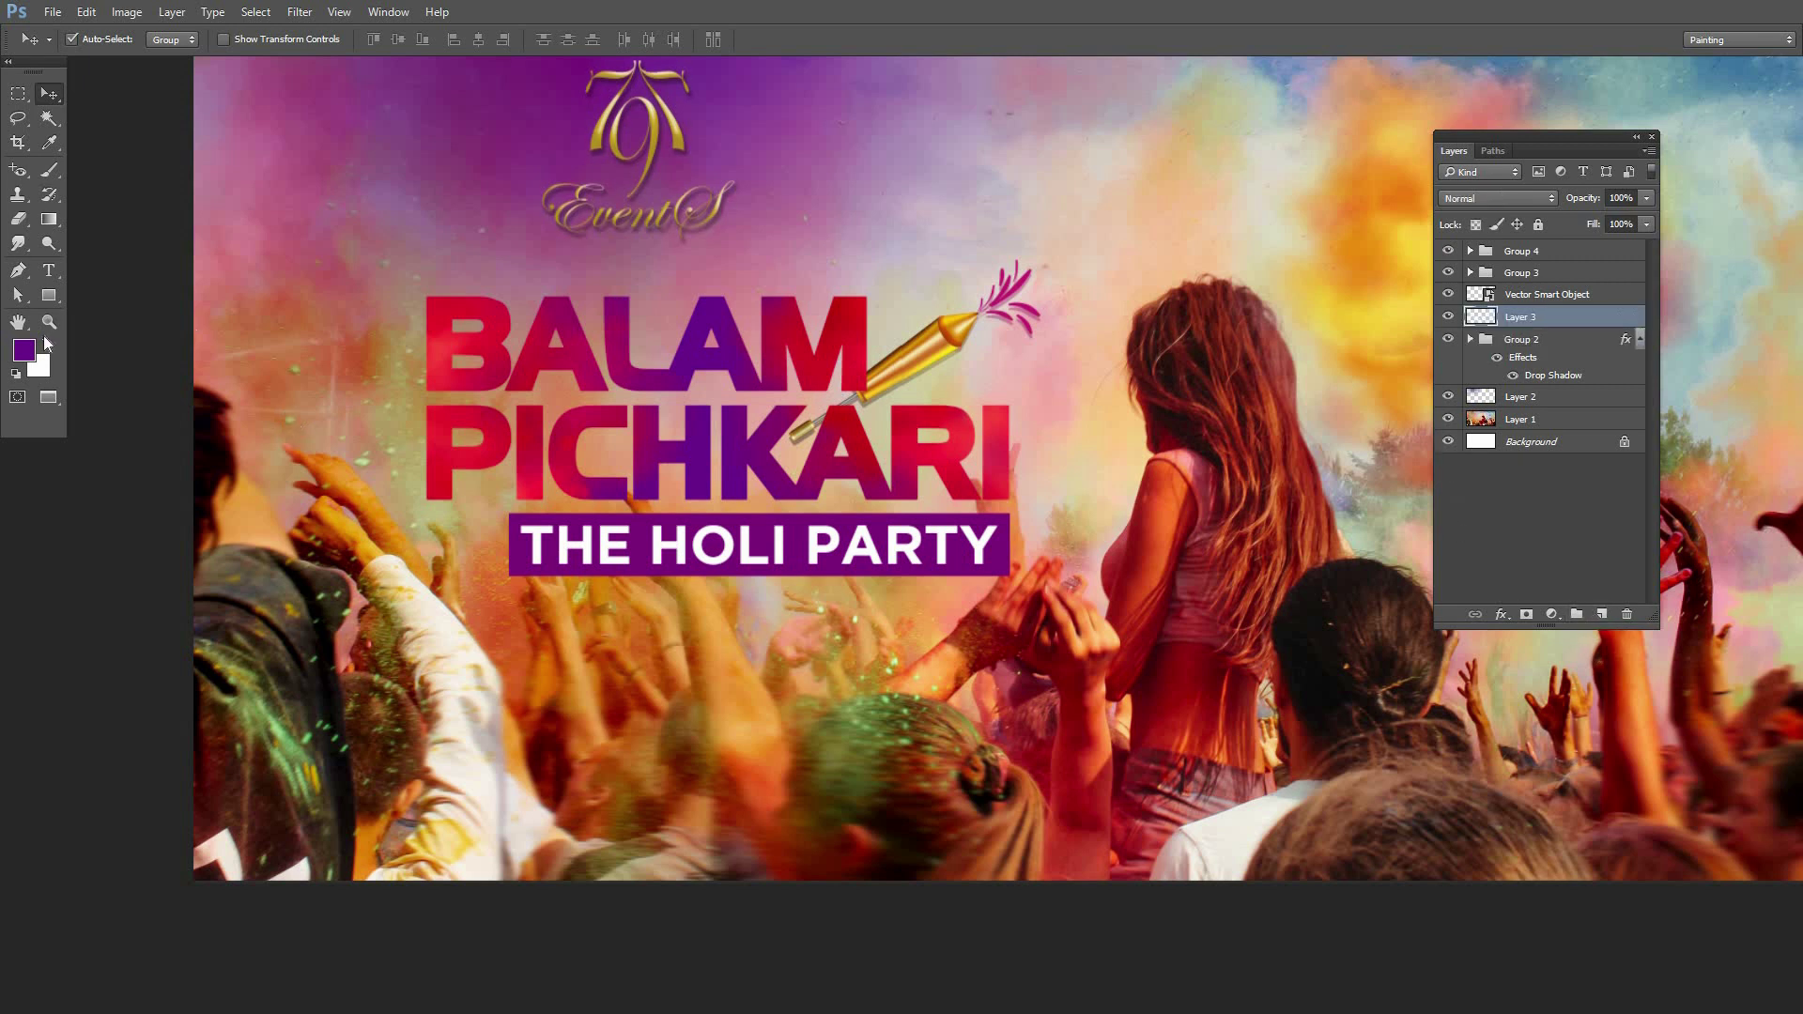
{"action": "left_click", "coordinate": [48, 344]}
{"action": "key", "text": "b"}
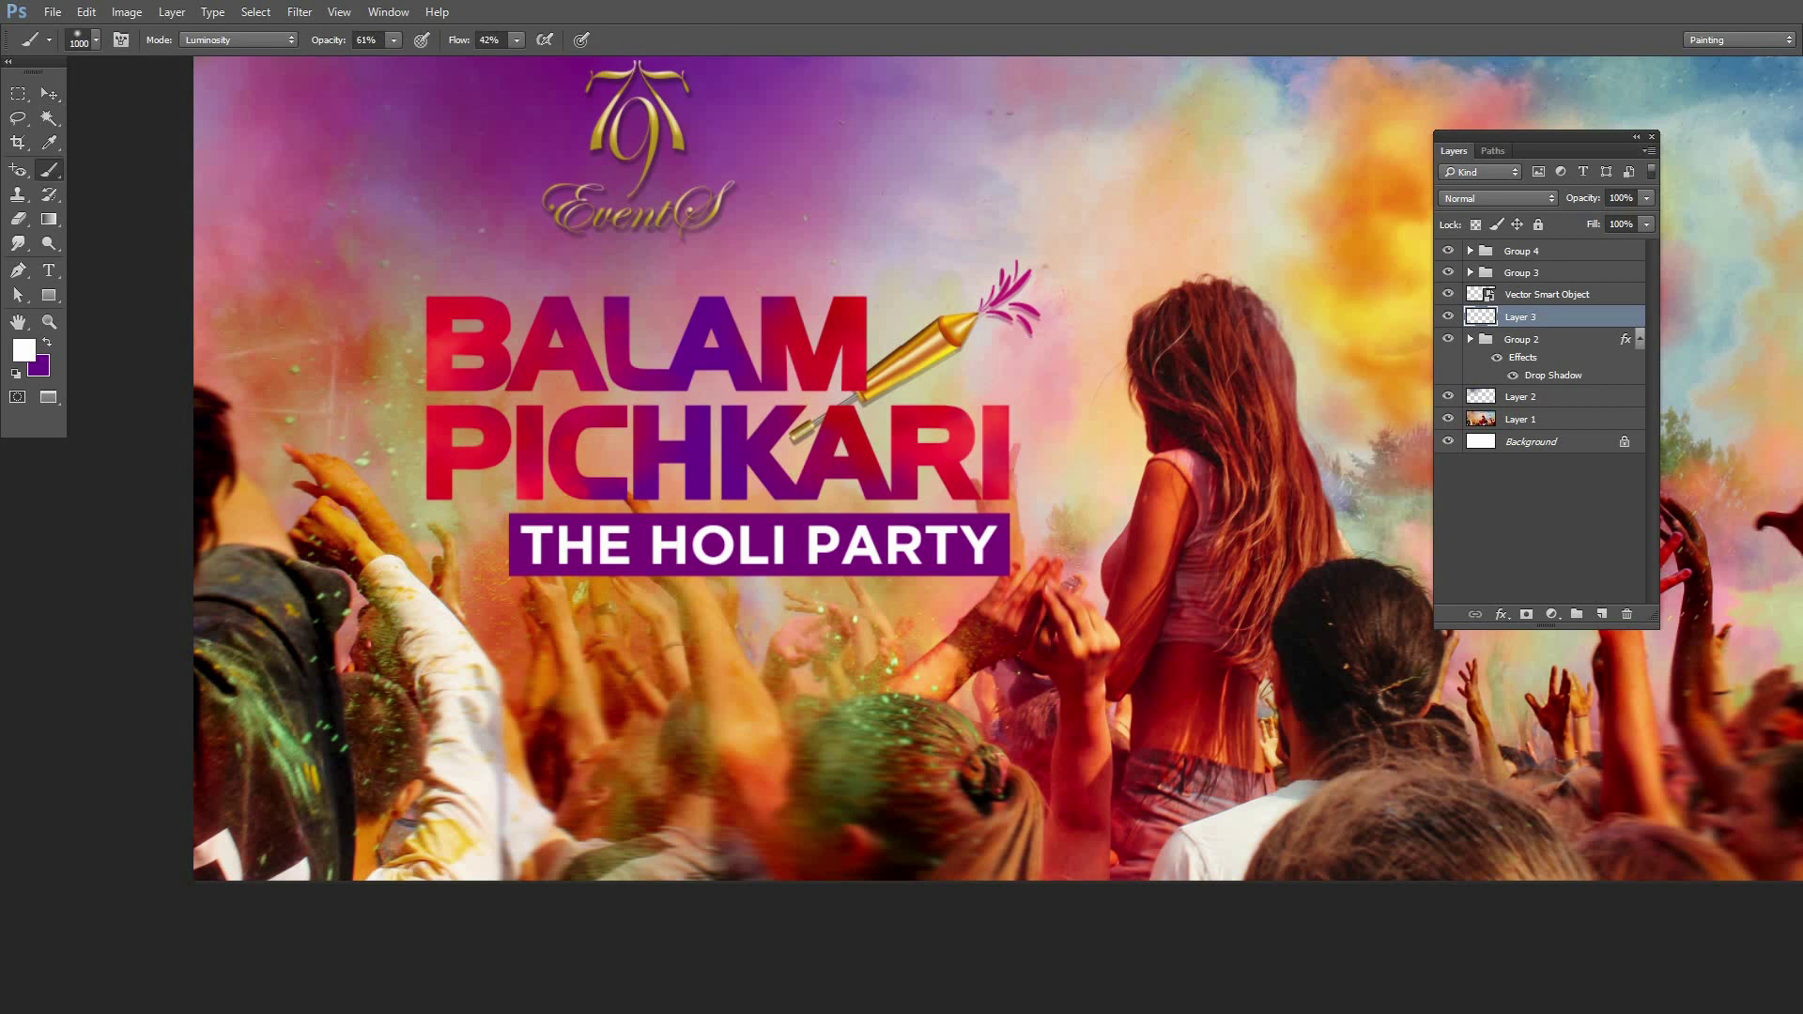
{"action": "mouse_move", "coordinate": [488, 321]}
{"action": "left_mouse_down"}
{"action": "mouse_move", "coordinate": [684, 353]}
{"action": "mouse_move", "coordinate": [423, 404]}
{"action": "left_mouse_up"}
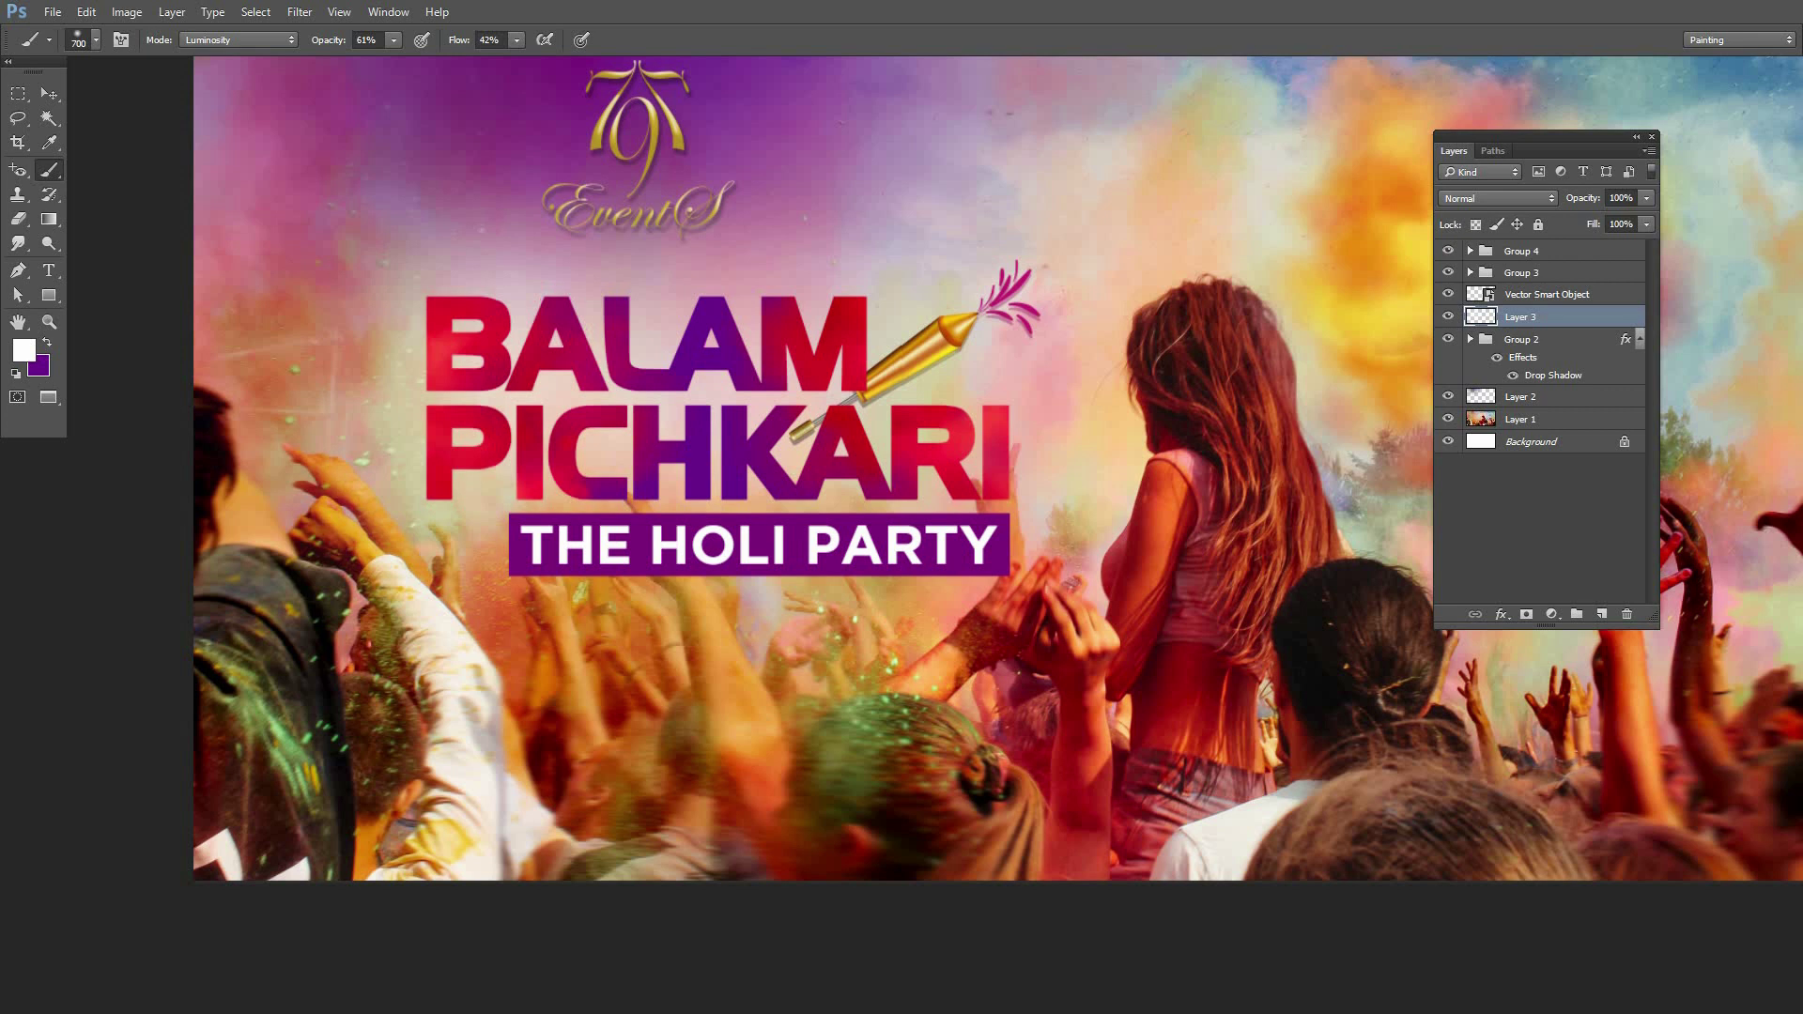
{"action": "left_click_drag", "start_coordinate": [883, 413], "coordinate": [1024, 442]}
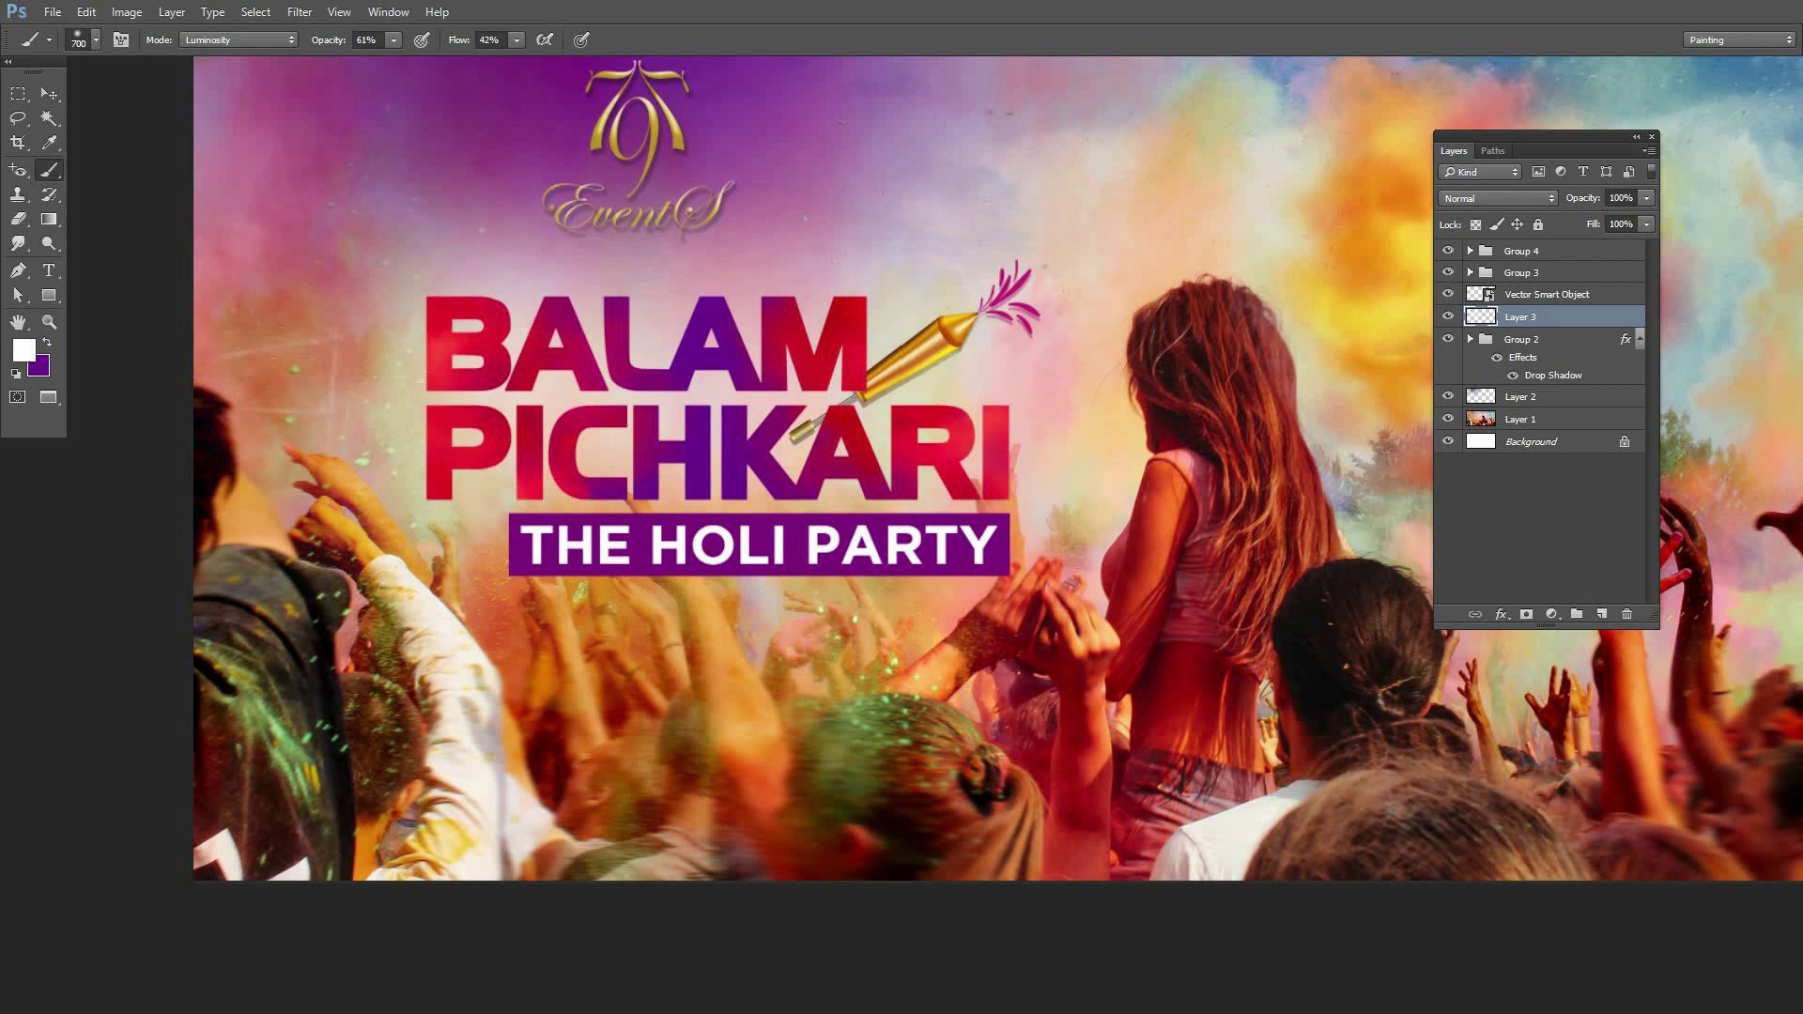
{"action": "left_click_drag", "start_coordinate": [395, 282], "coordinate": [375, 497]}
{"action": "left_click_drag", "start_coordinate": [545, 488], "coordinate": [714, 639]}
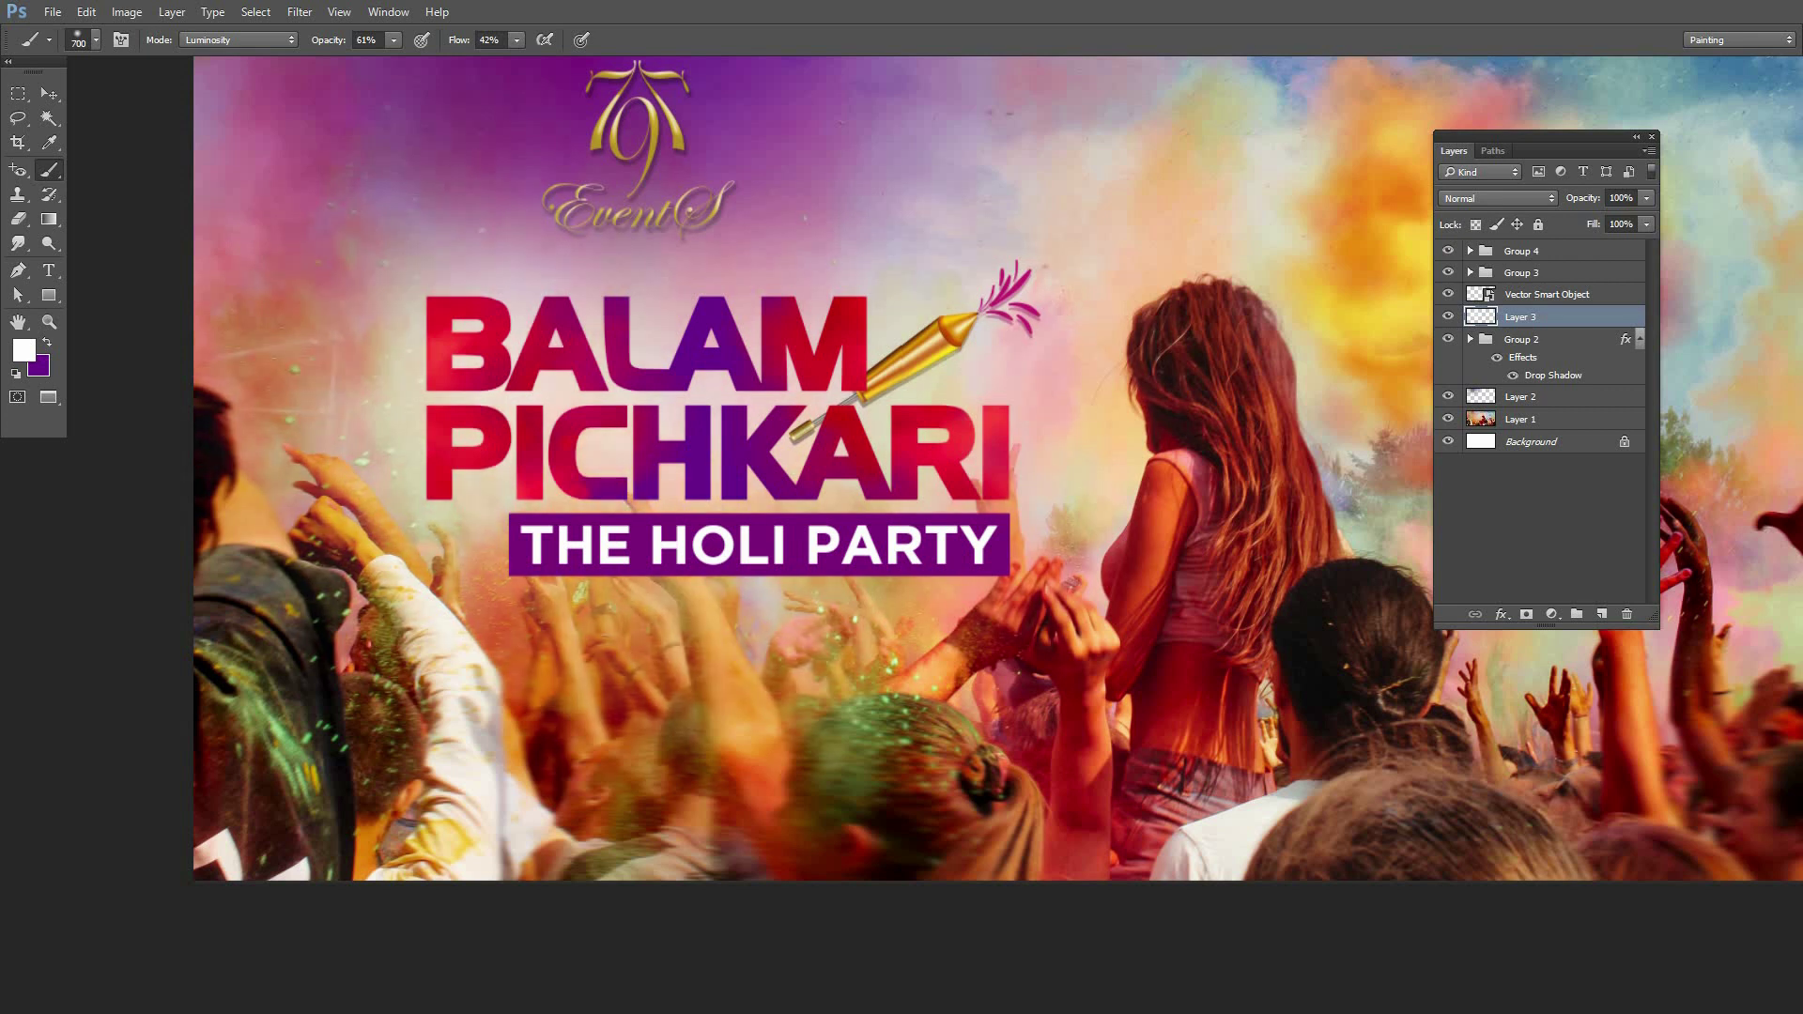
{"action": "key", "text": "ctrl+minus"}
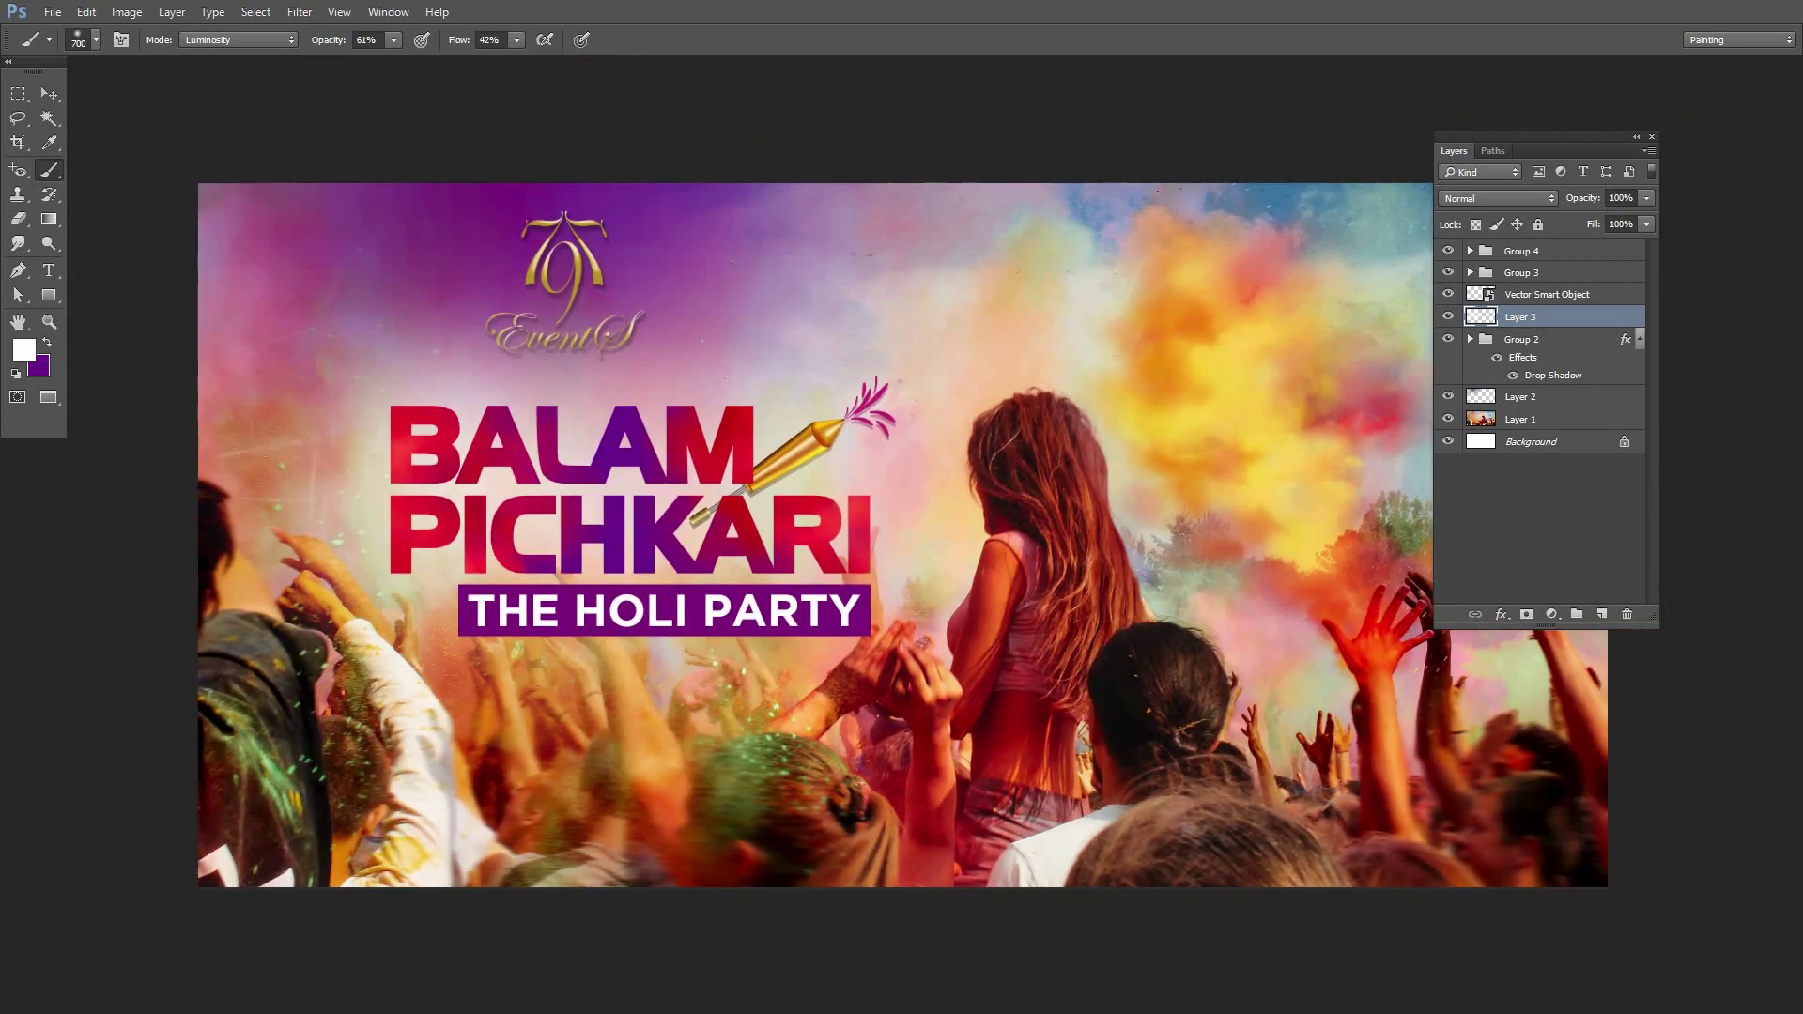
{"action": "left_click", "coordinate": [51, 97]}
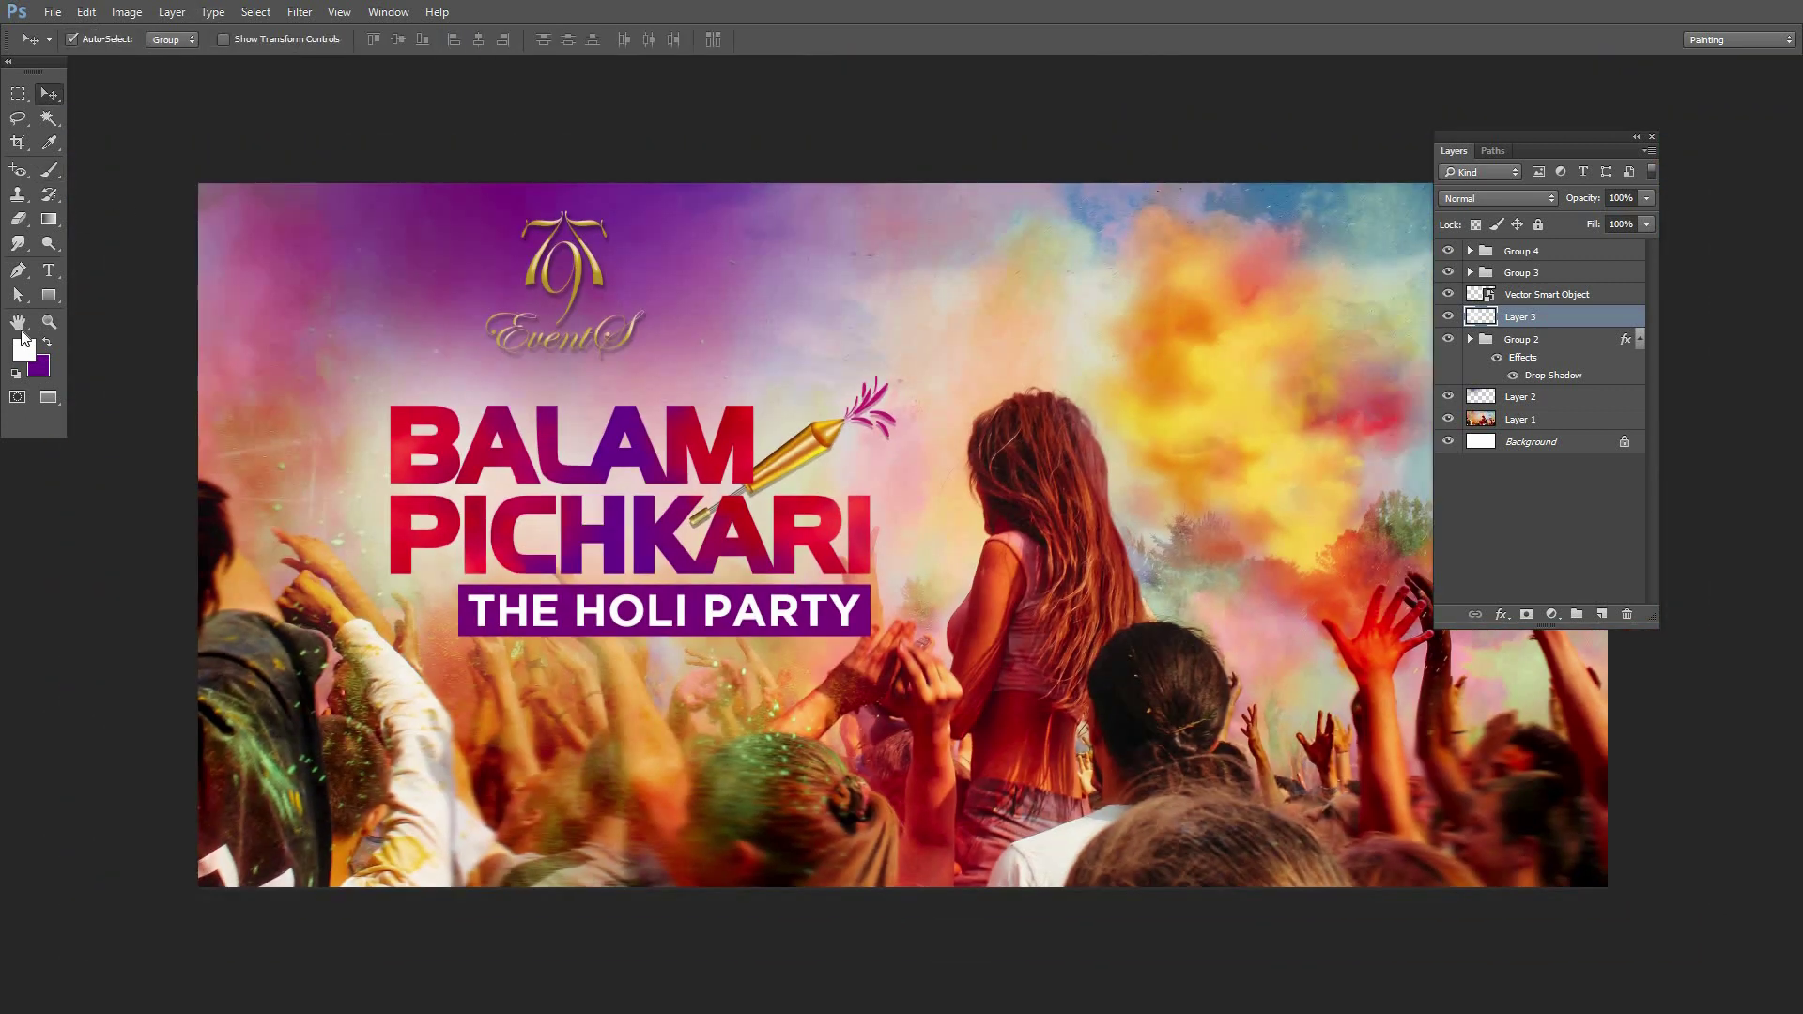
Draw a white rectangle strip across the banner's bottom edge
{"action": "key", "text": "u"}
{"action": "mouse_move", "coordinate": [190, 846]}
{"action": "left_mouse_down"}
{"action": "mouse_move", "coordinate": [1092, 901]}
{"action": "mouse_move", "coordinate": [1059, 910]}
{"action": "left_mouse_up"}
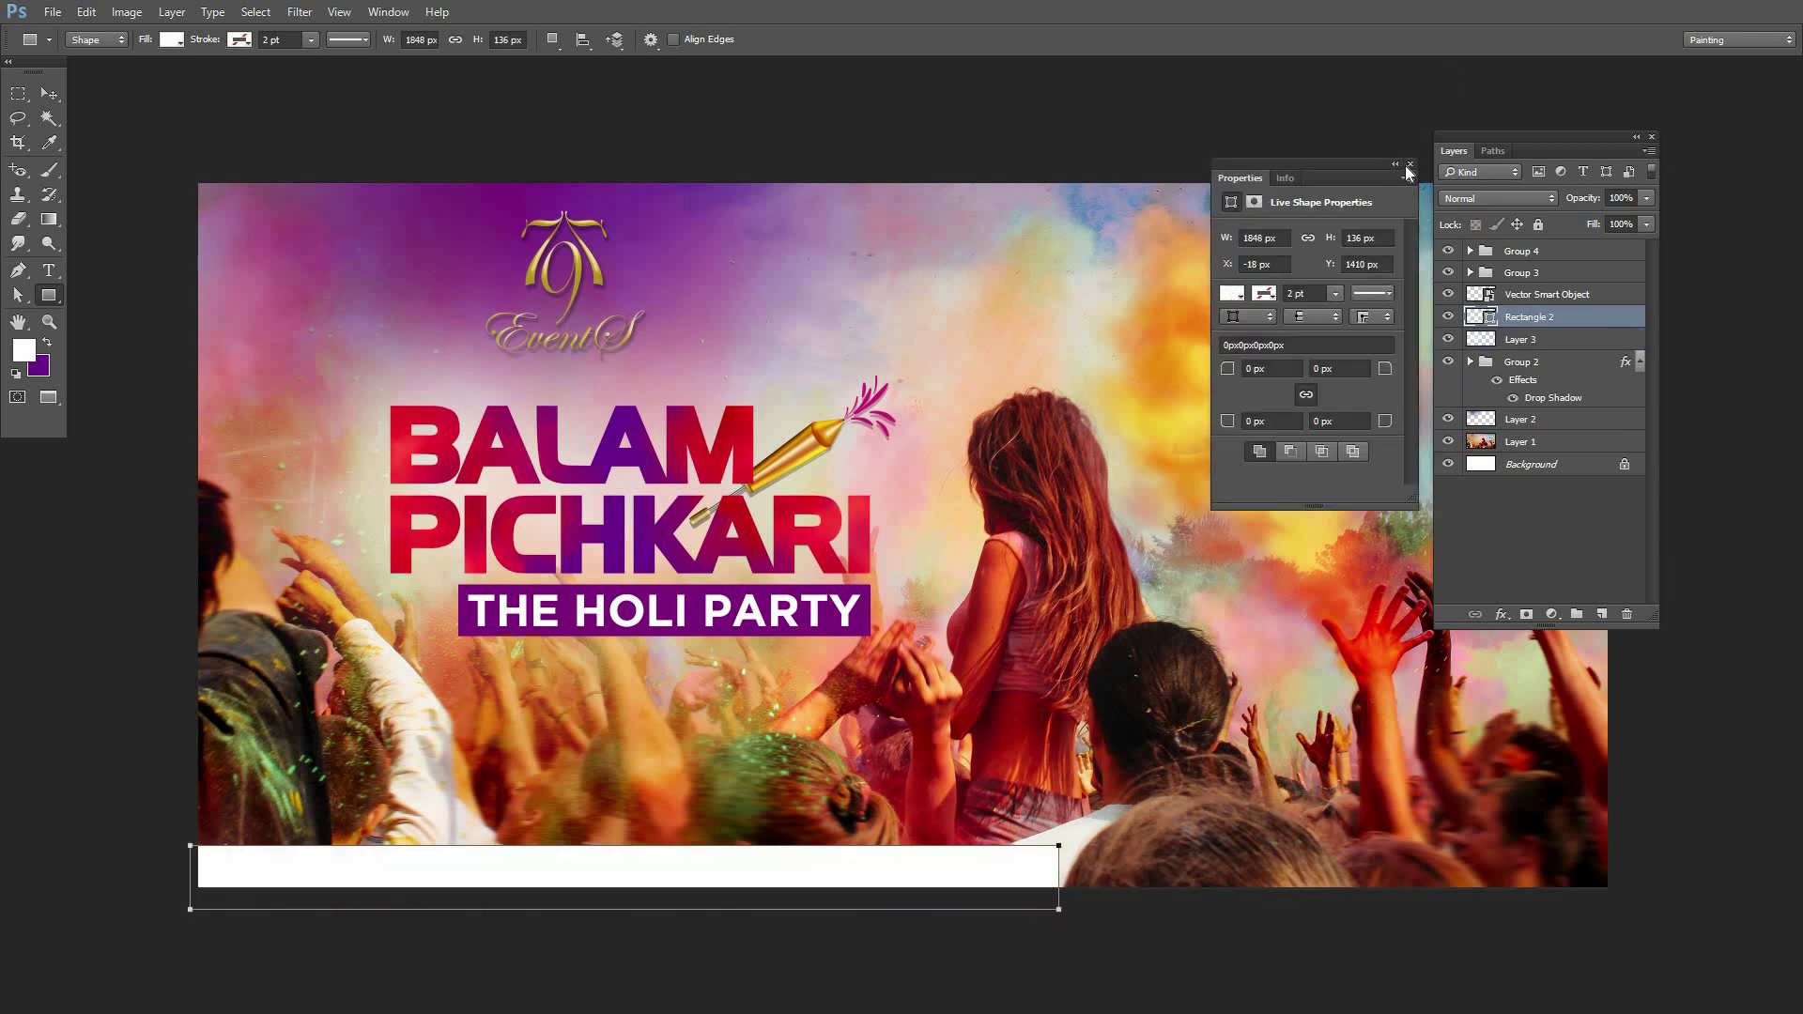
{"action": "key", "text": "v"}
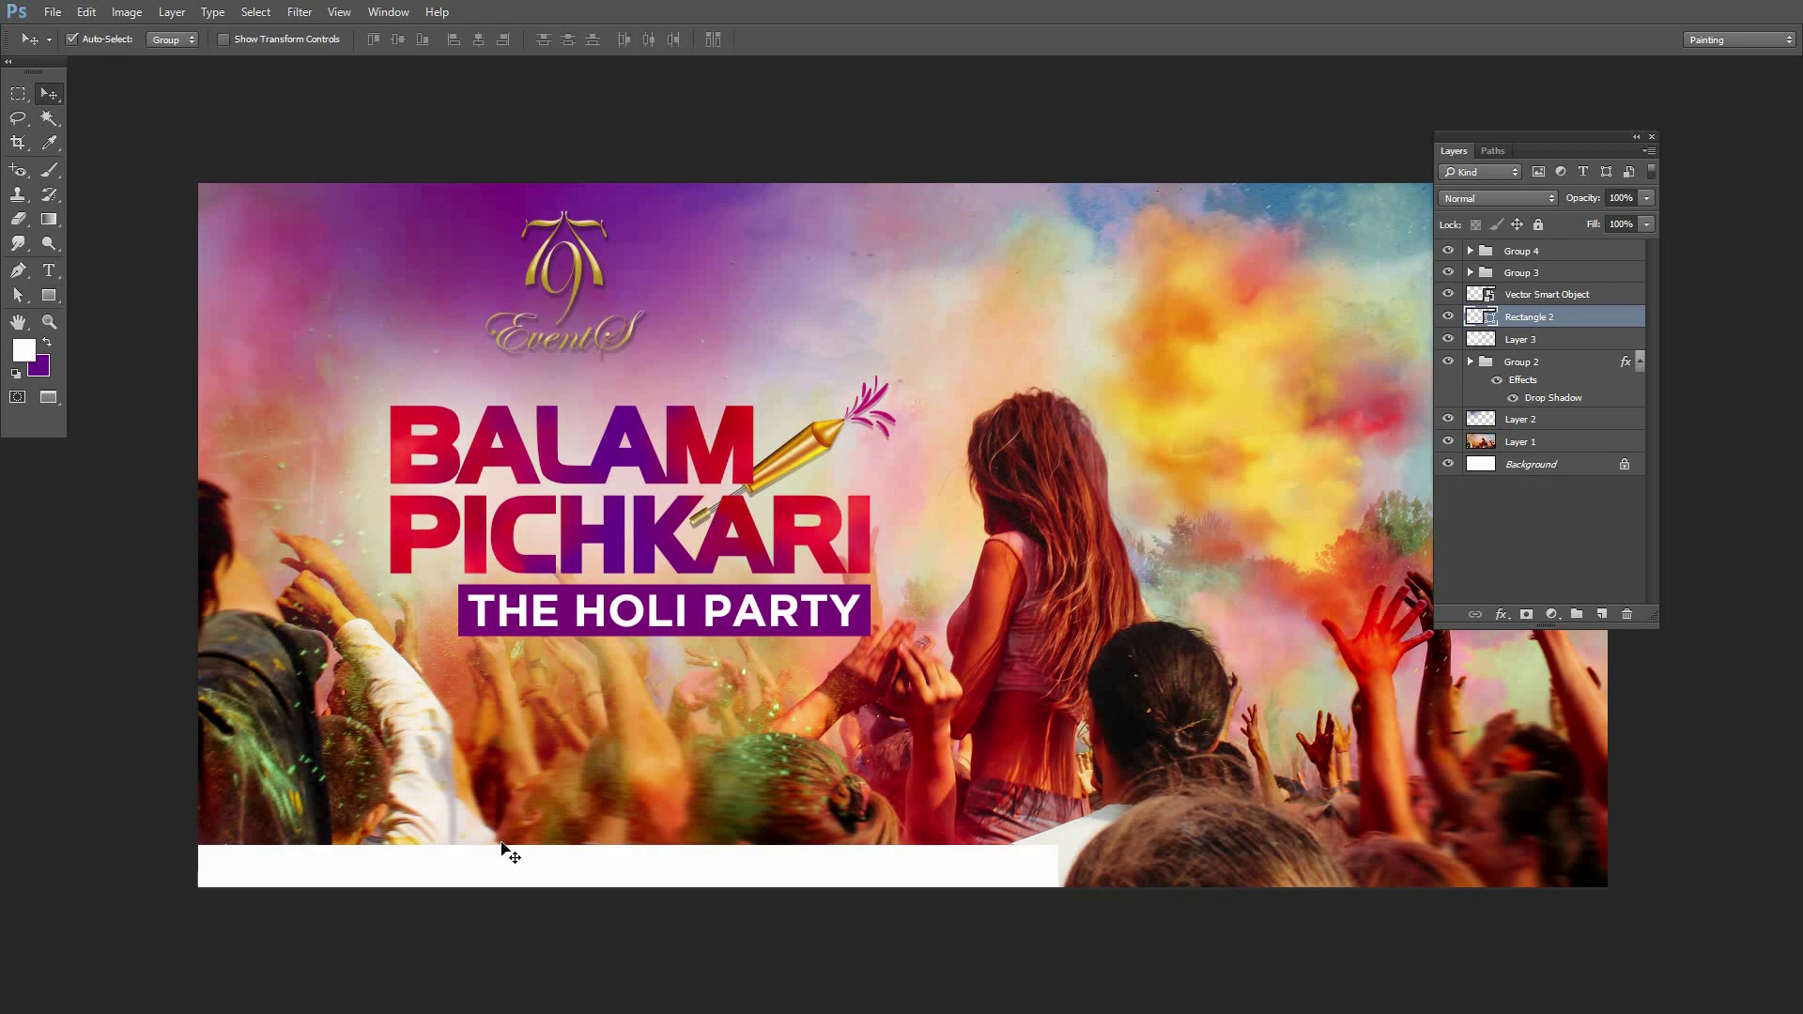
{"action": "left_click_drag", "start_coordinate": [507, 859], "coordinate": [511, 843]}
{"action": "mouse_move", "coordinate": [901, 638]}
{"action": "left_mouse_down"}
{"action": "mouse_move", "coordinate": [853, 470]}
{"action": "mouse_move", "coordinate": [836, 469]}
{"action": "left_mouse_up"}
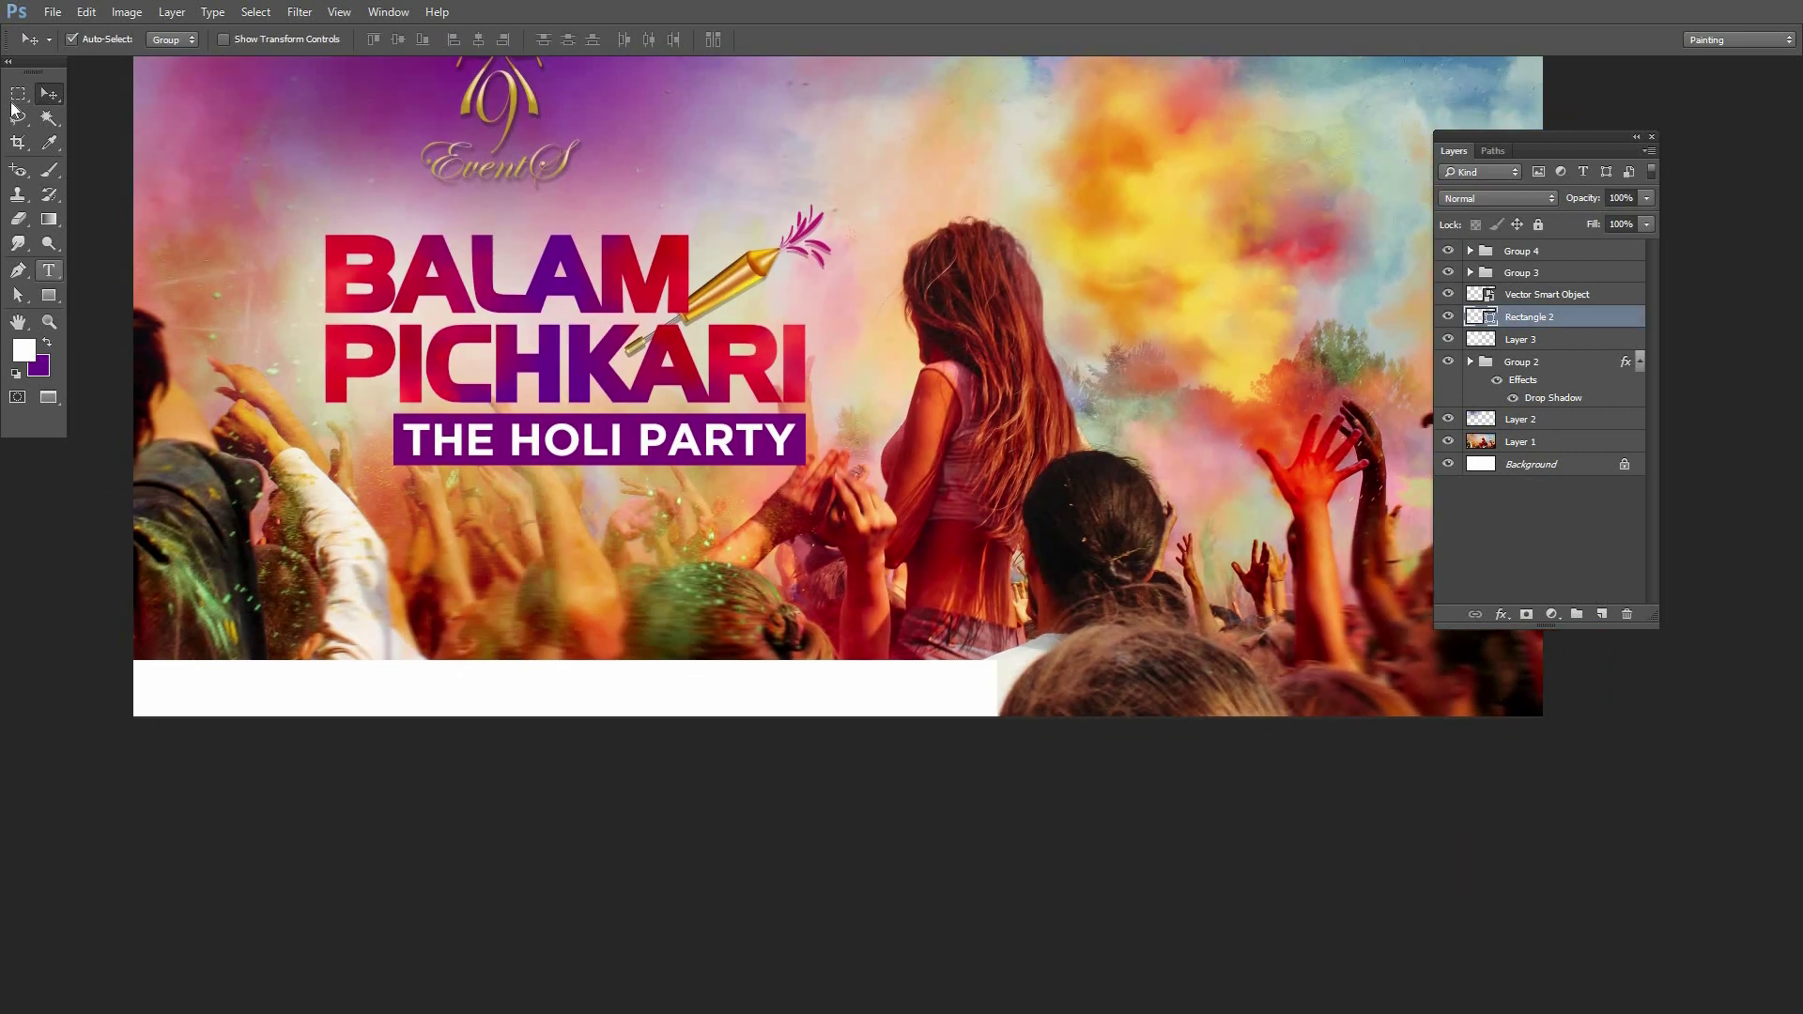
Skew the bar's right end into a slant and duplicate the bar to fill the strip's right side
{"action": "key", "text": "ctrl"}
{"action": "key", "text": "ctrl+t"}
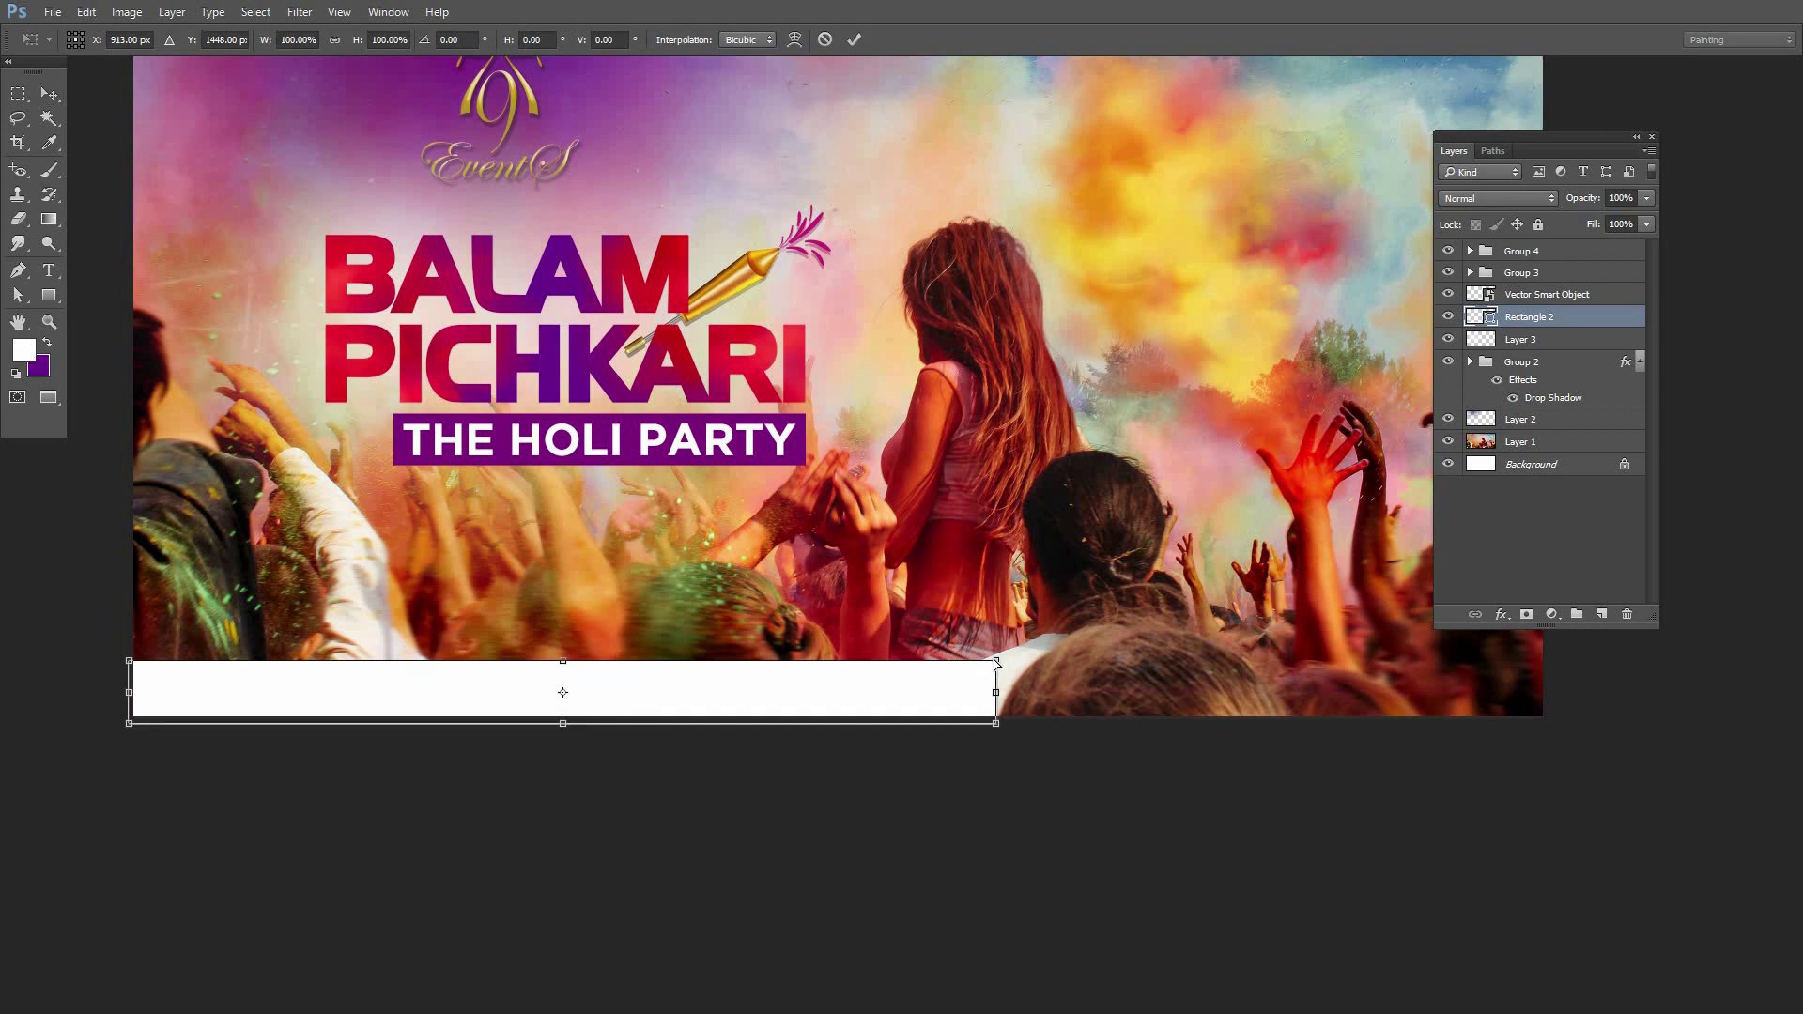
{"action": "left_click_drag", "start_coordinate": [996, 661], "coordinate": [1044, 664]}
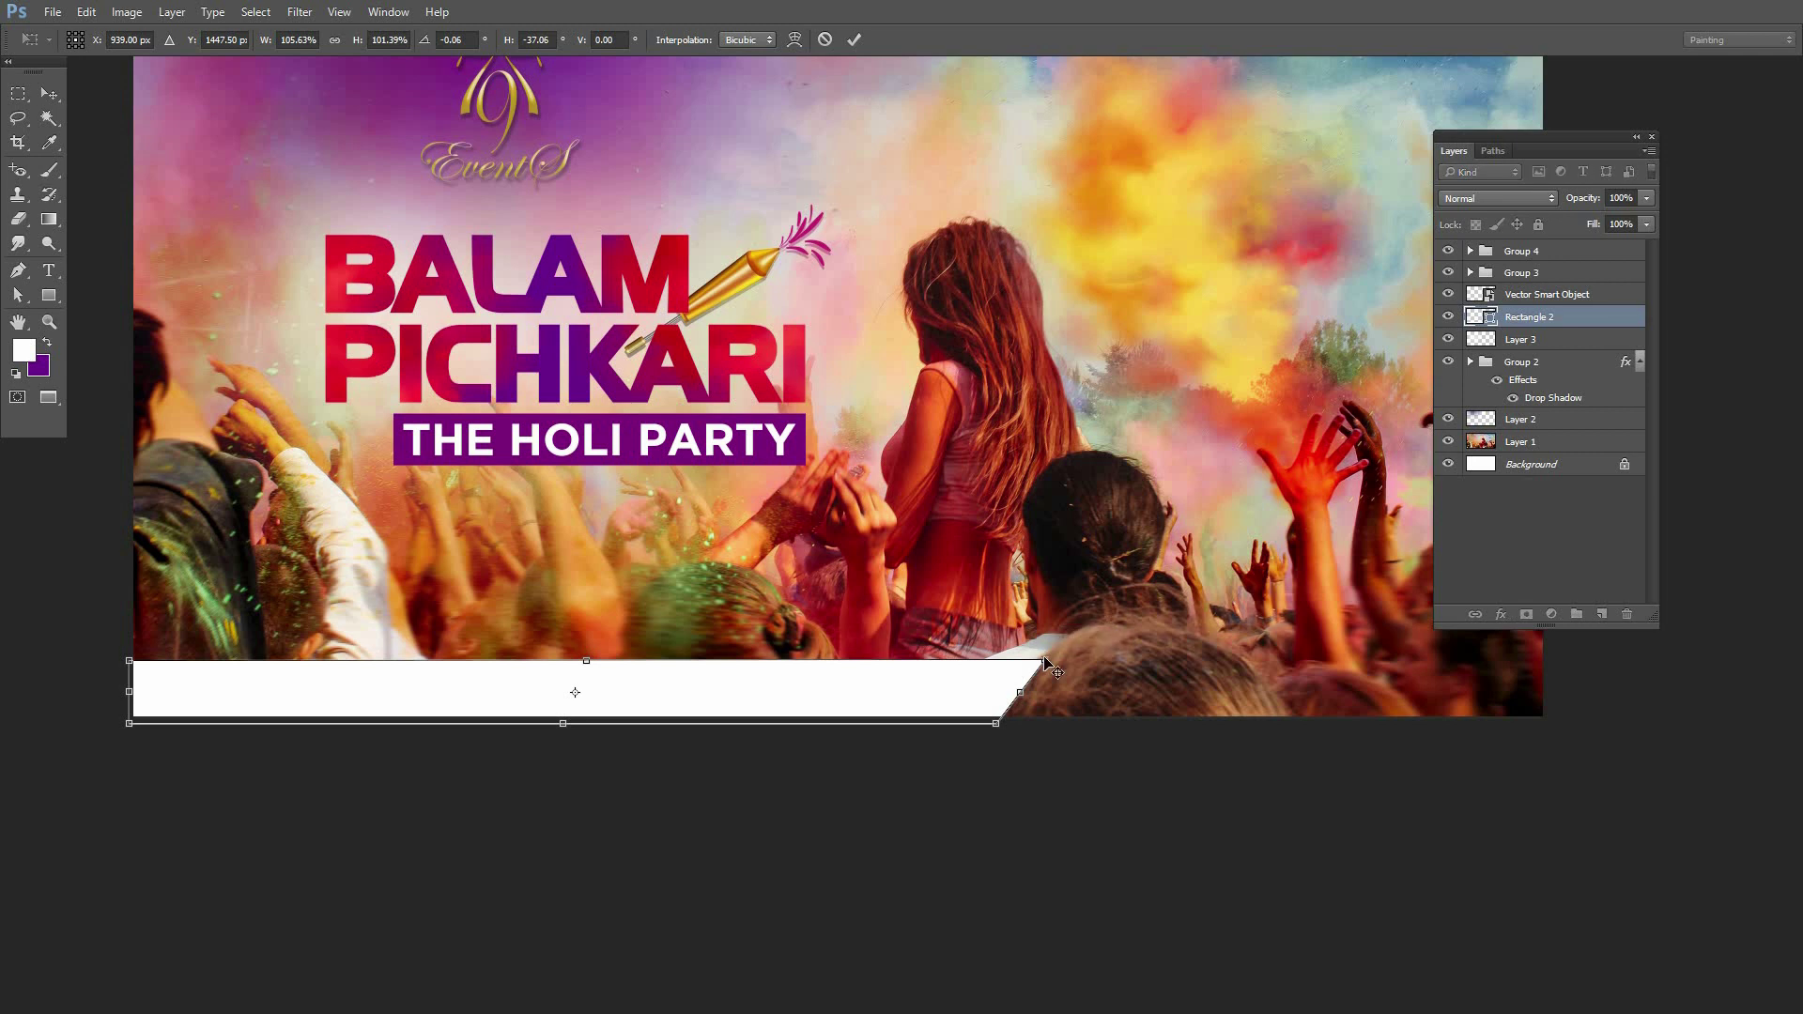
{"action": "key", "text": "Return"}
{"action": "left_click_drag", "start_coordinate": [1287, 686], "coordinate": [1221, 686]}
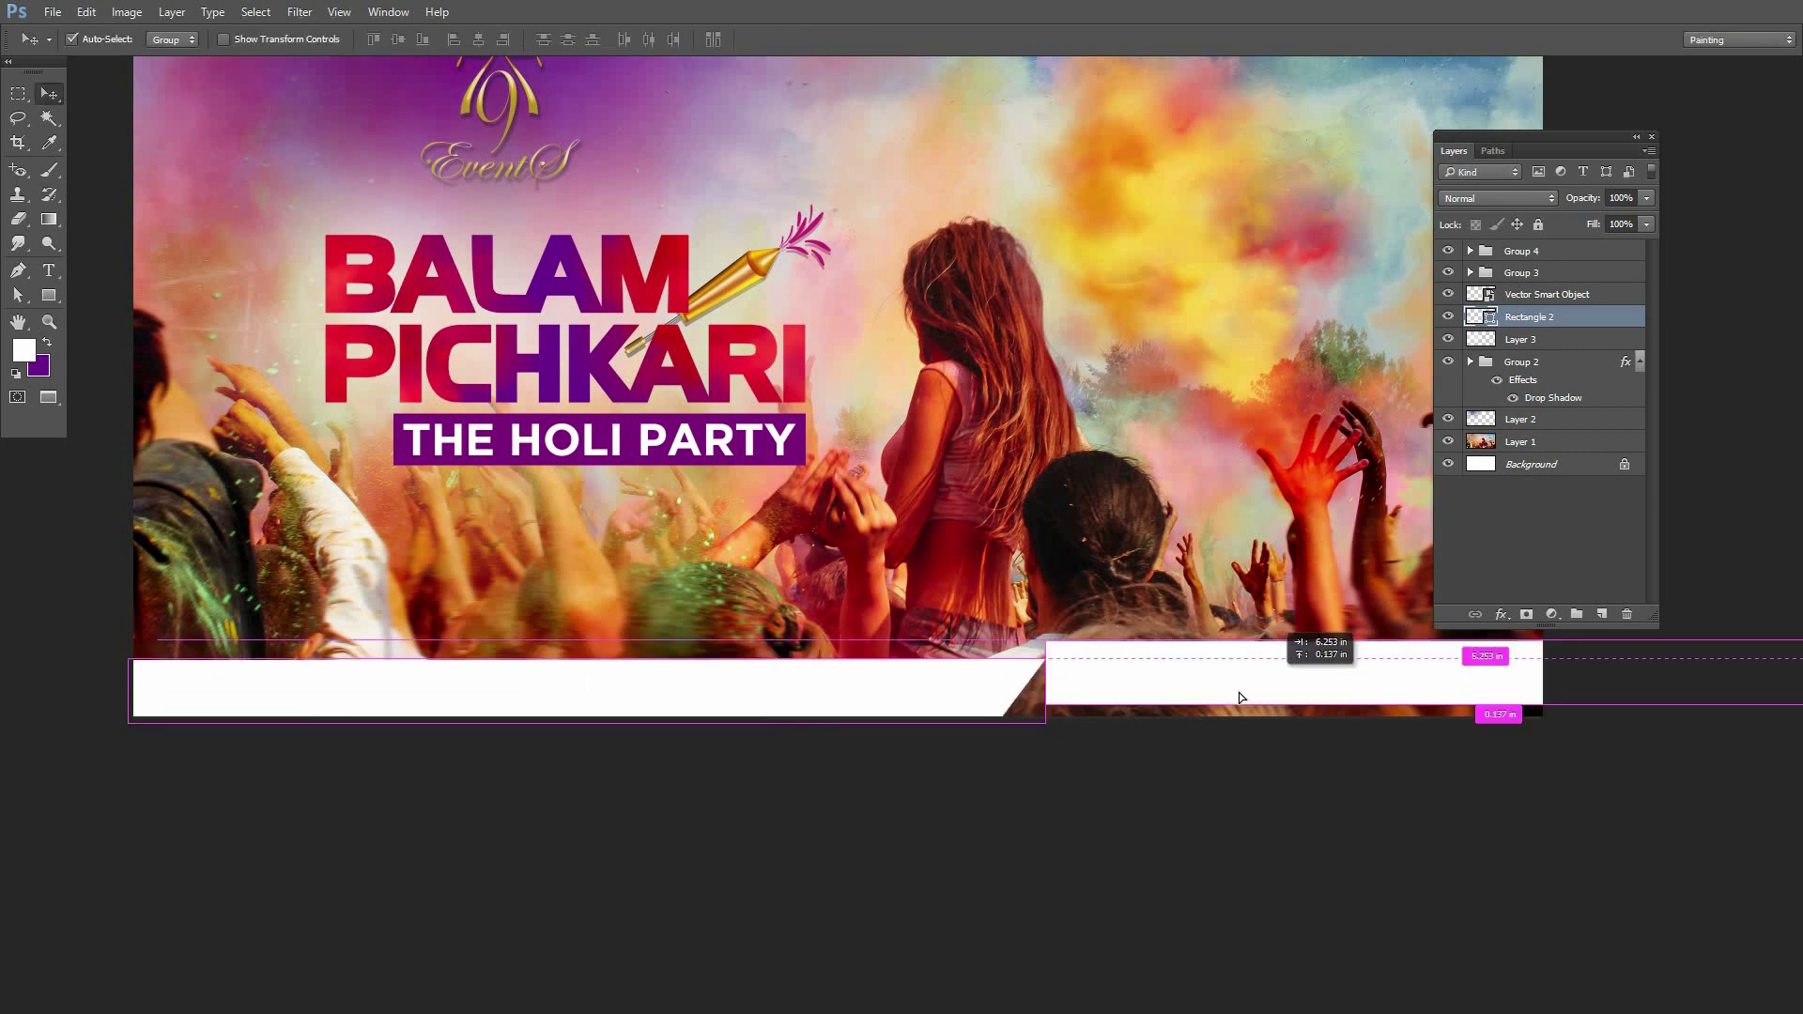
{"action": "left_click_drag", "start_coordinate": [1418, 396], "coordinate": [1482, 320]}
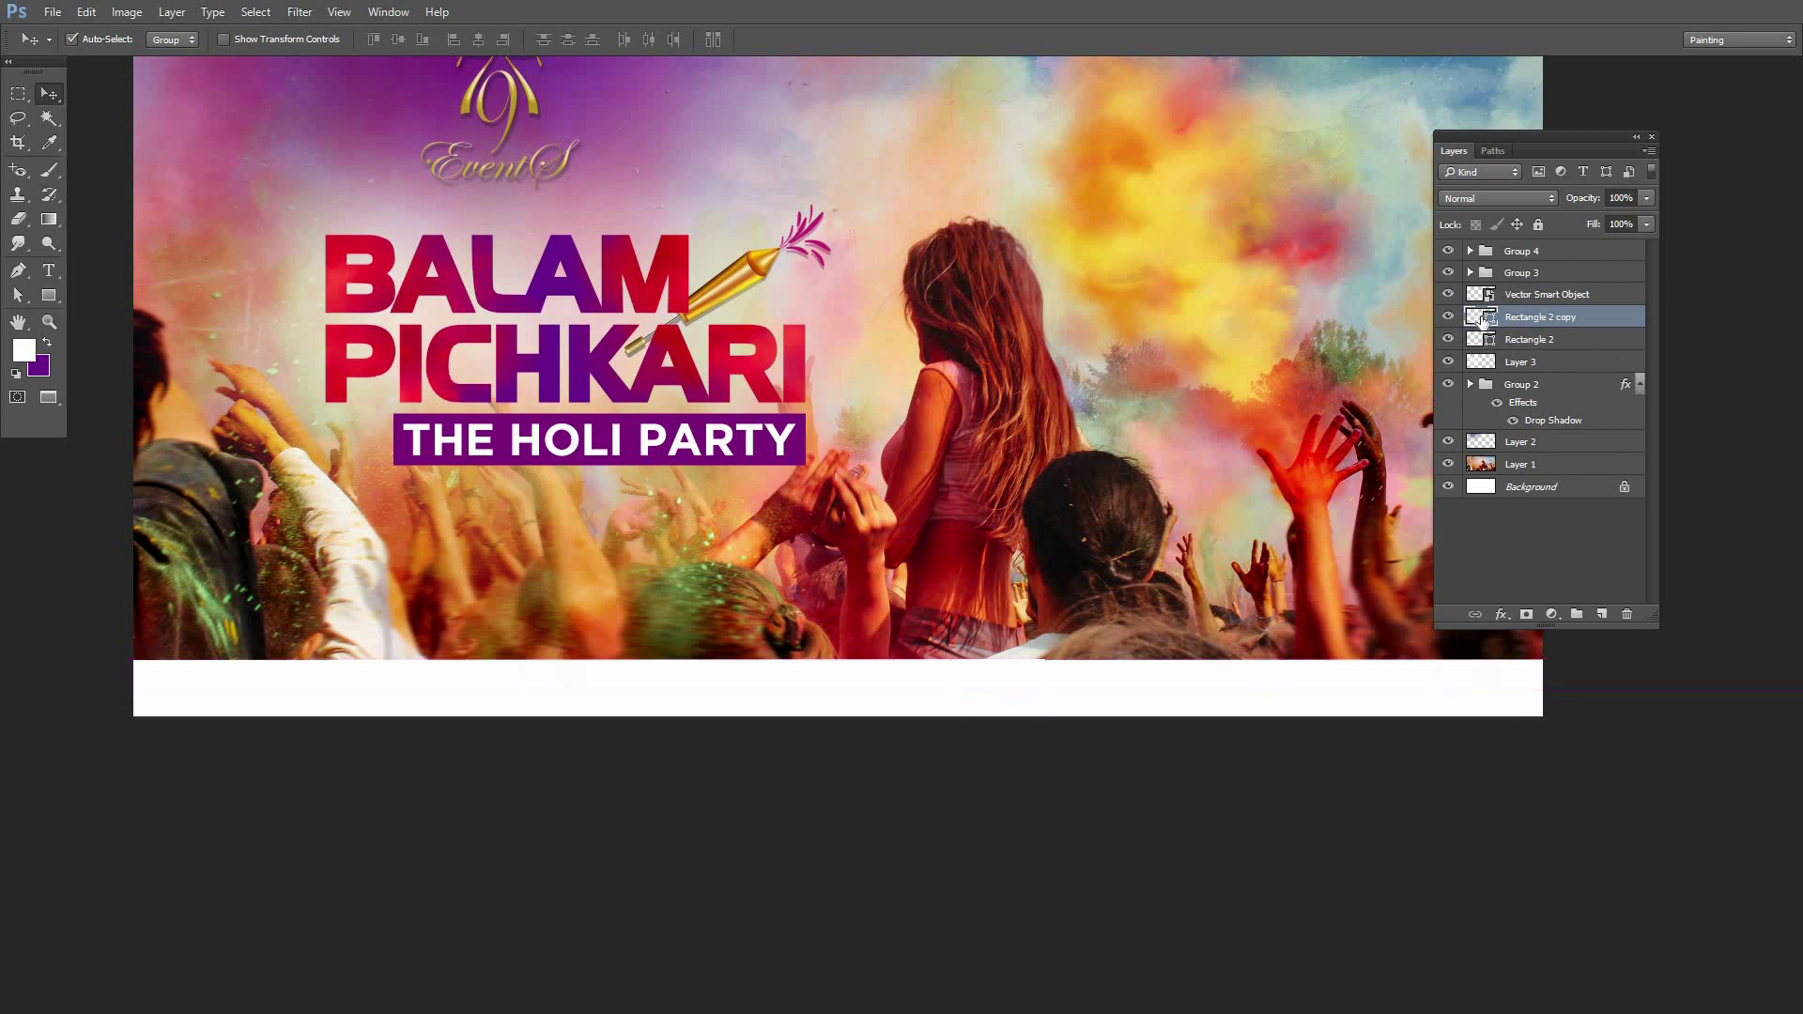
Keep the bar's white fill and undo an accidental move of the left white bar
{"action": "double_click", "coordinate": [1490, 321]}
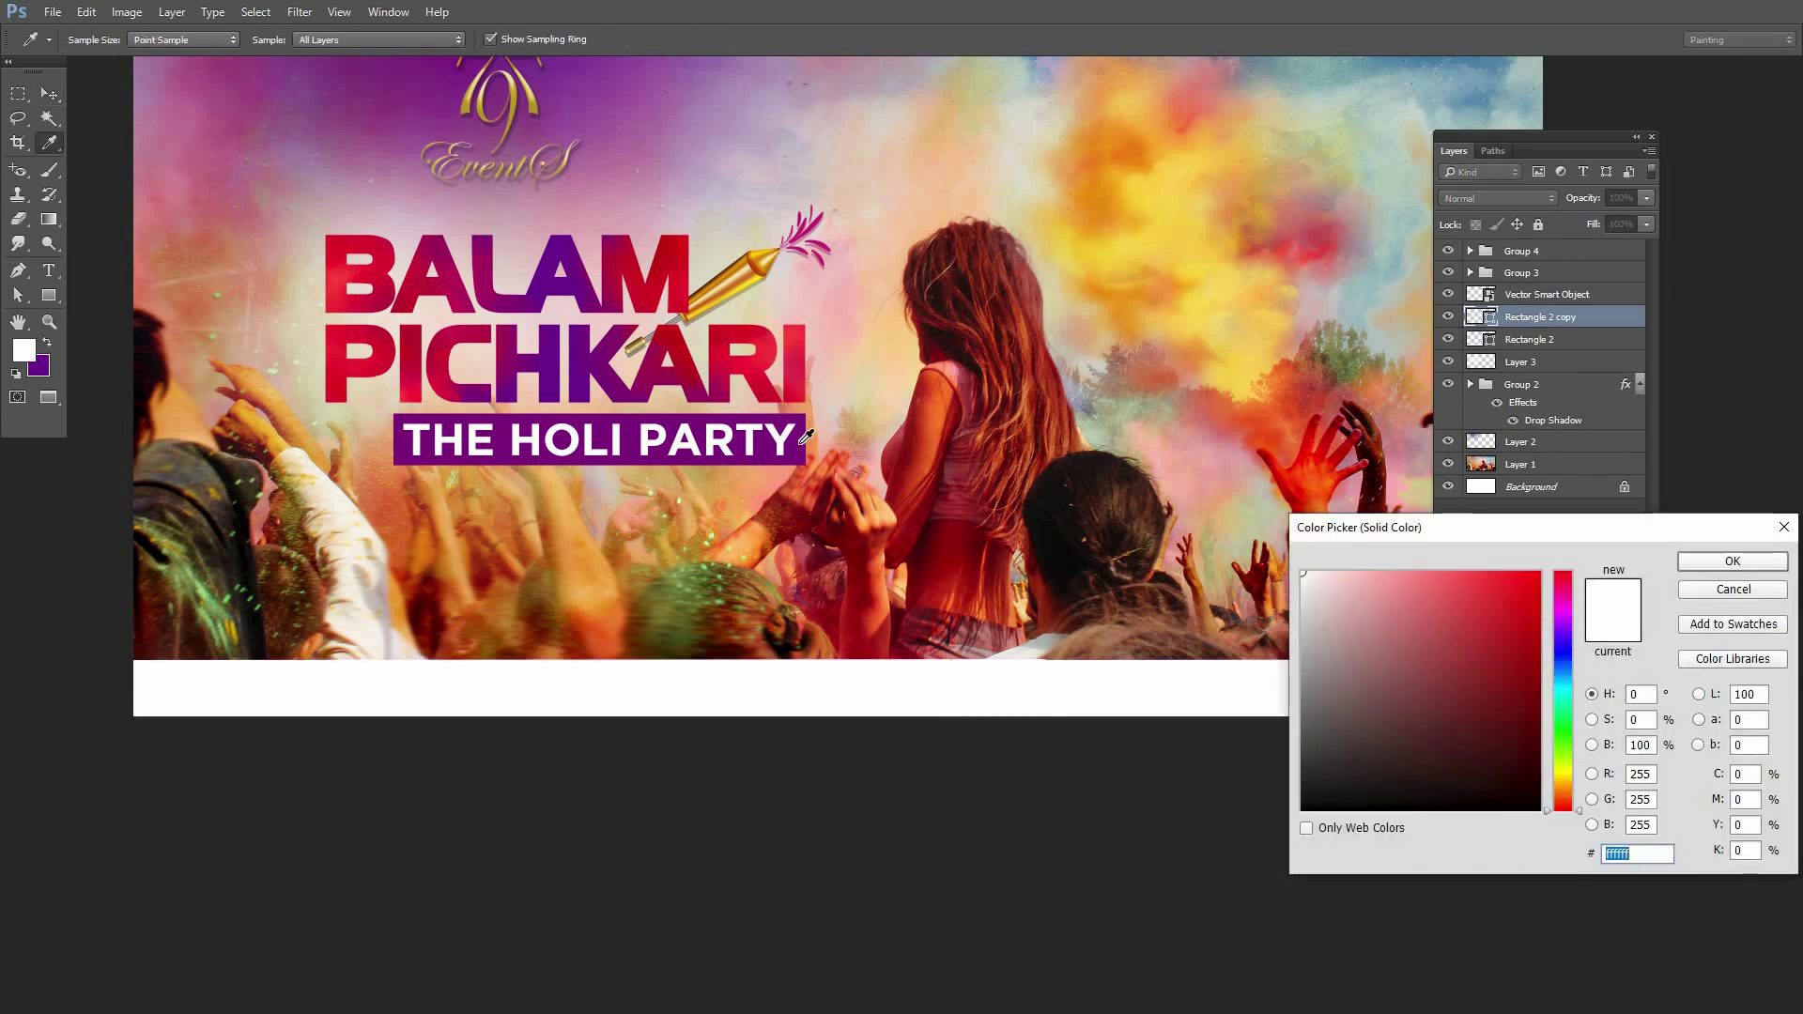
{"action": "left_click", "coordinate": [1733, 562]}
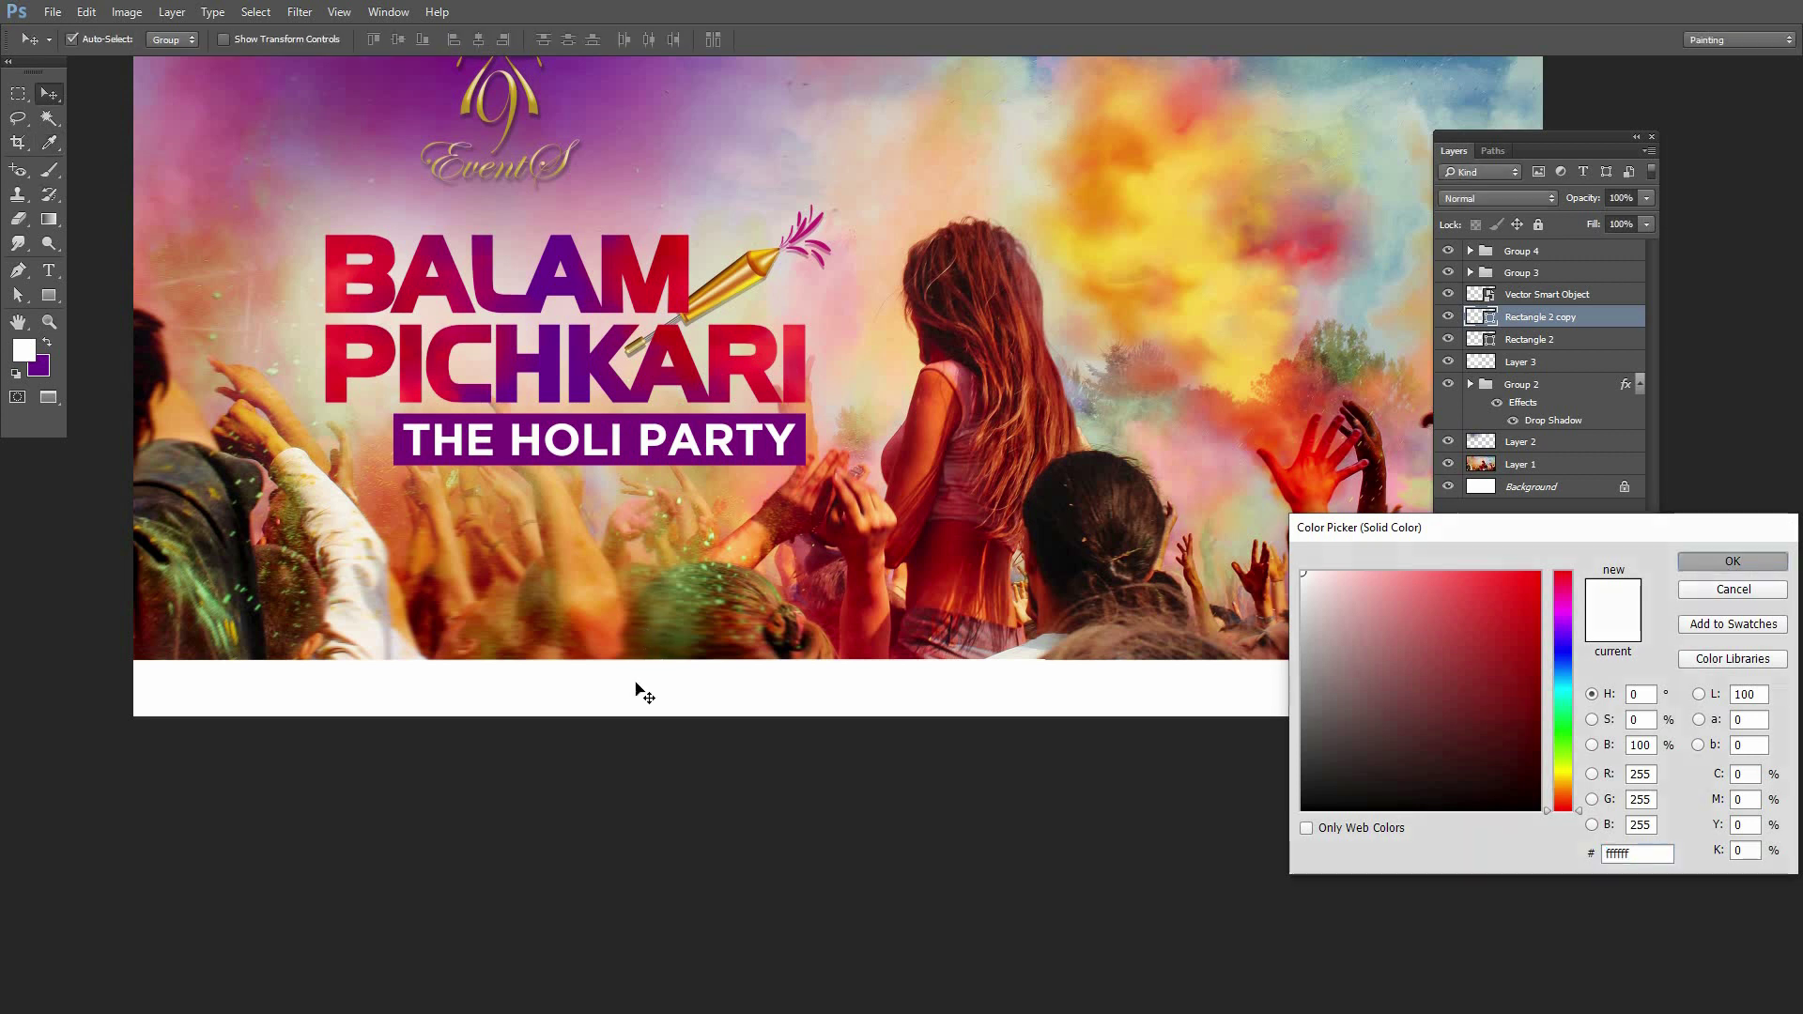
{"action": "left_click", "coordinate": [636, 693]}
{"action": "left_click_drag", "start_coordinate": [542, 605], "coordinate": [540, 512]}
{"action": "key", "text": "ctrl+z"}
Alt-drag a copy of the powder-cloud smart object onto the left end of the bottom bar
{"action": "left_click", "coordinate": [1151, 229]}
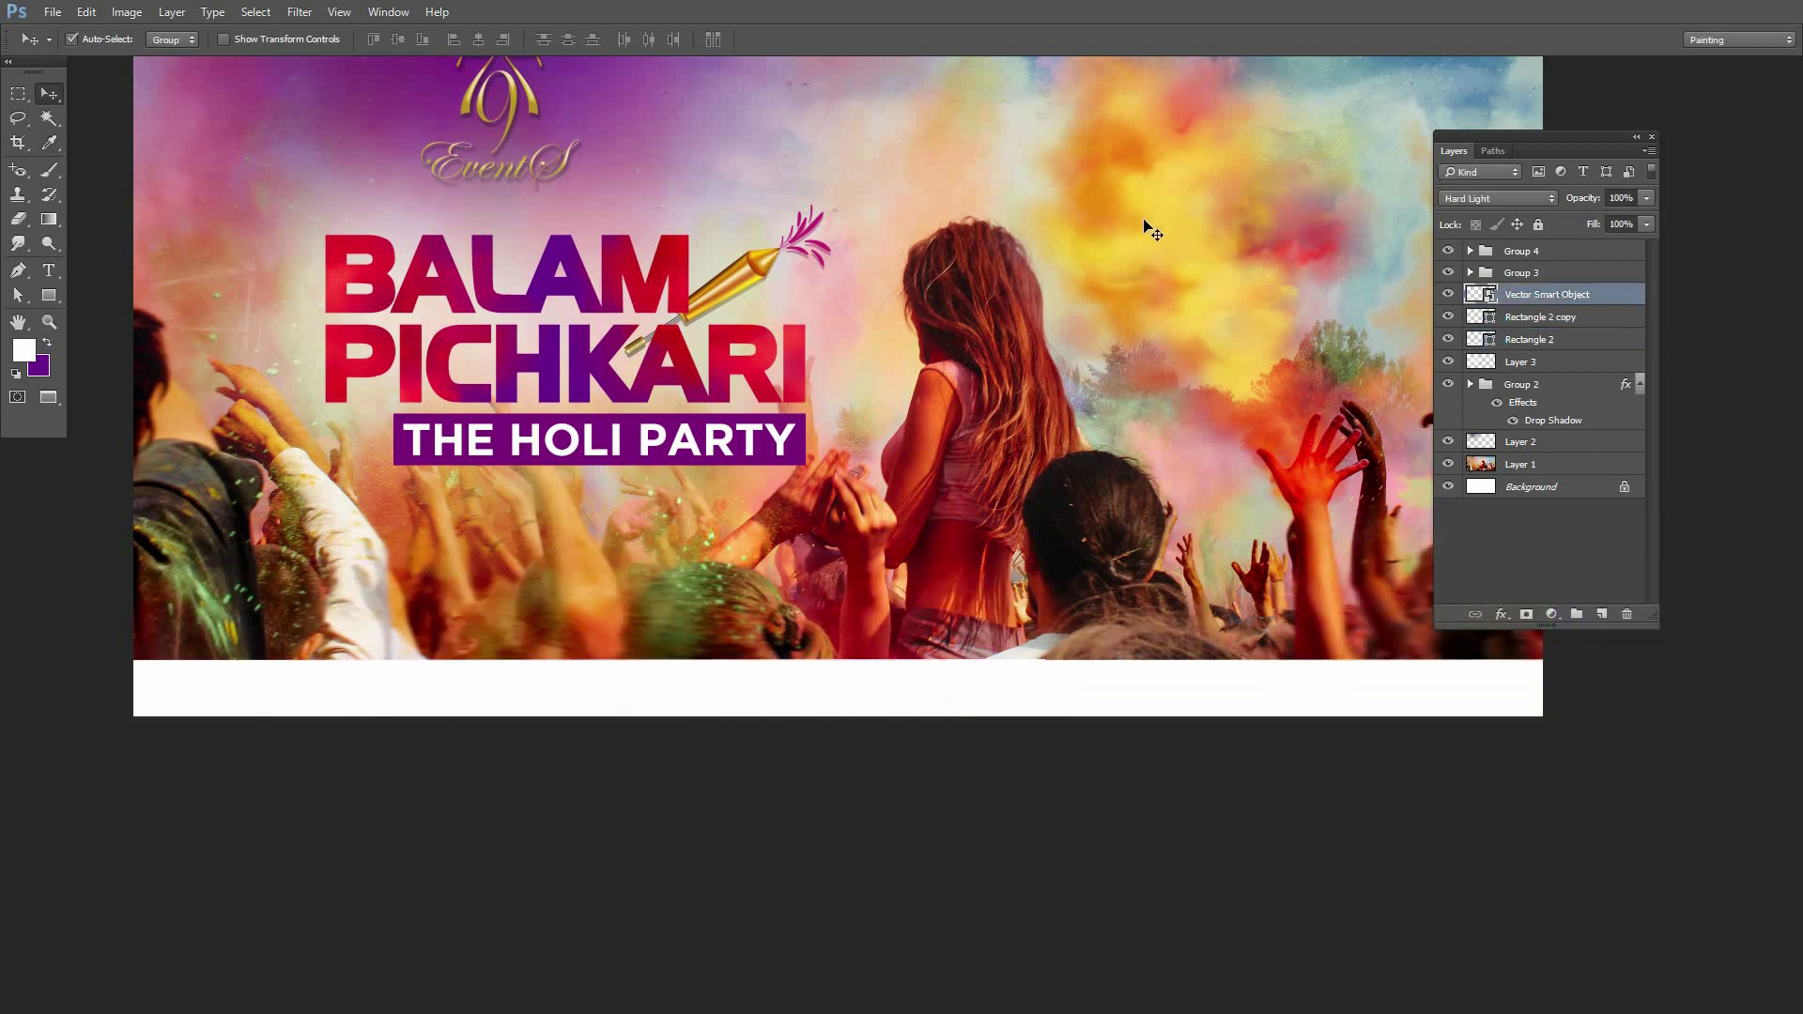
{"action": "left_click", "coordinate": [744, 676]}
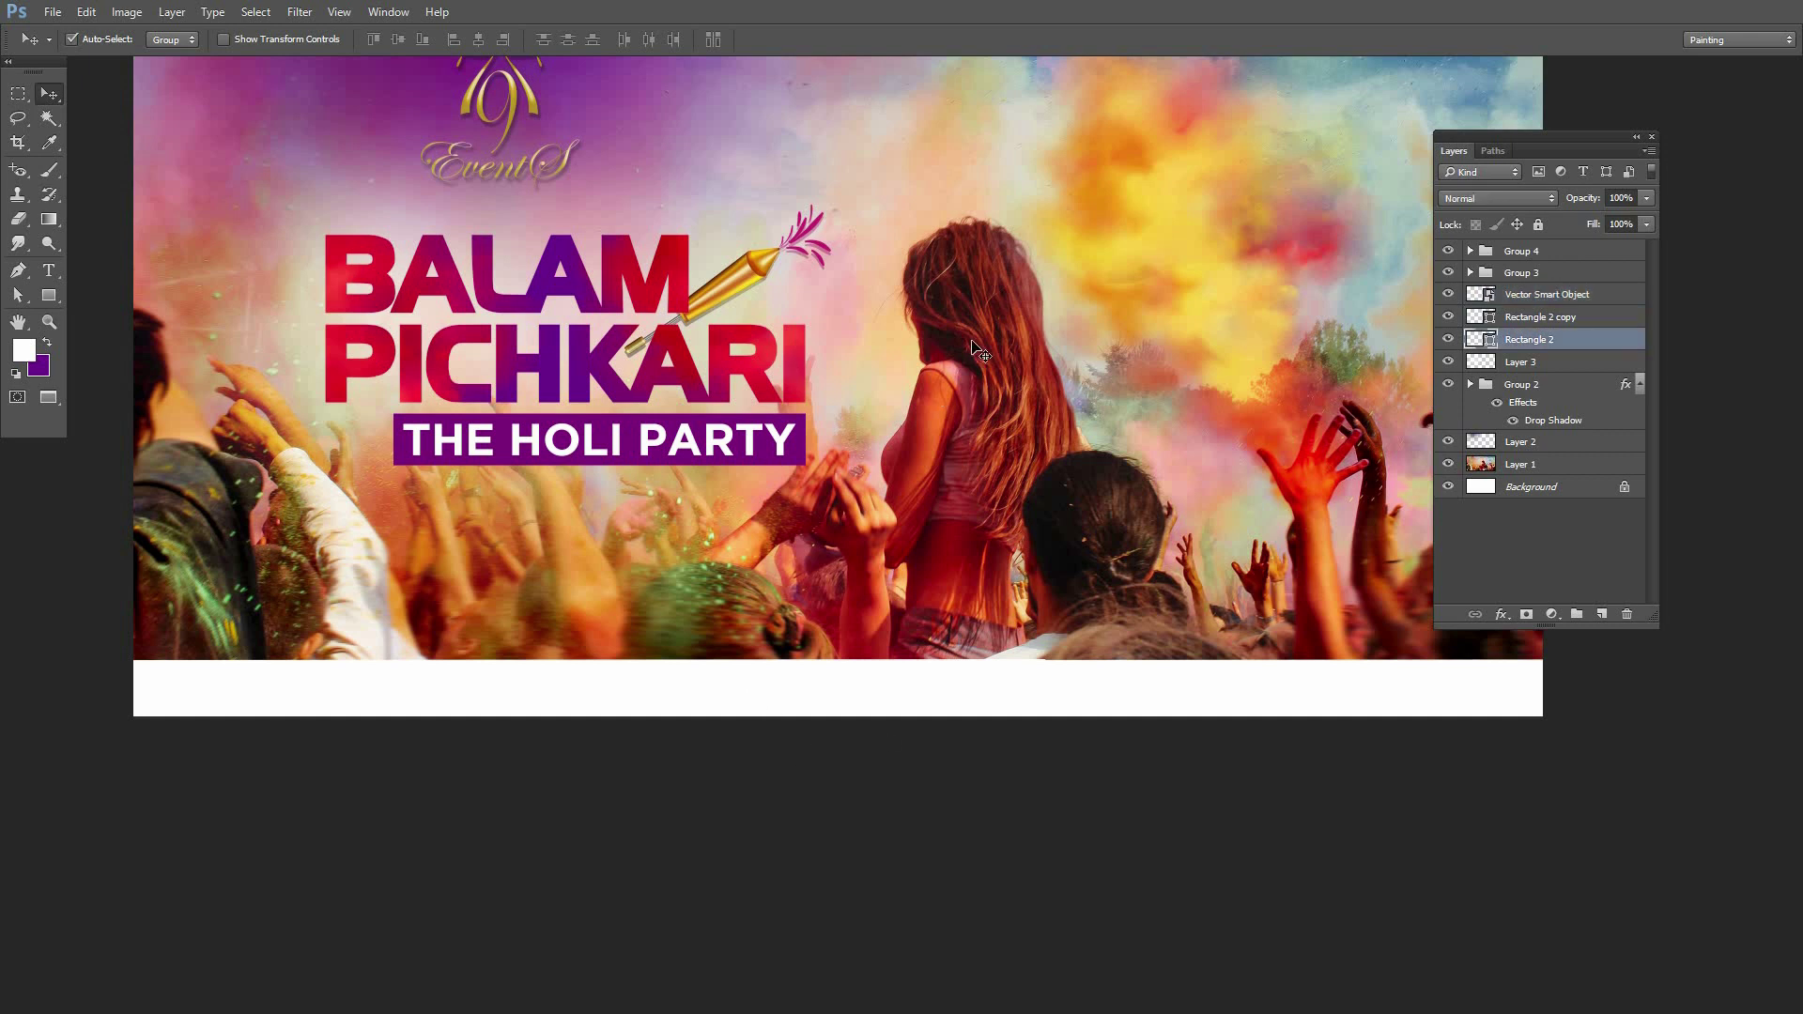
{"action": "left_click", "coordinate": [1565, 295]}
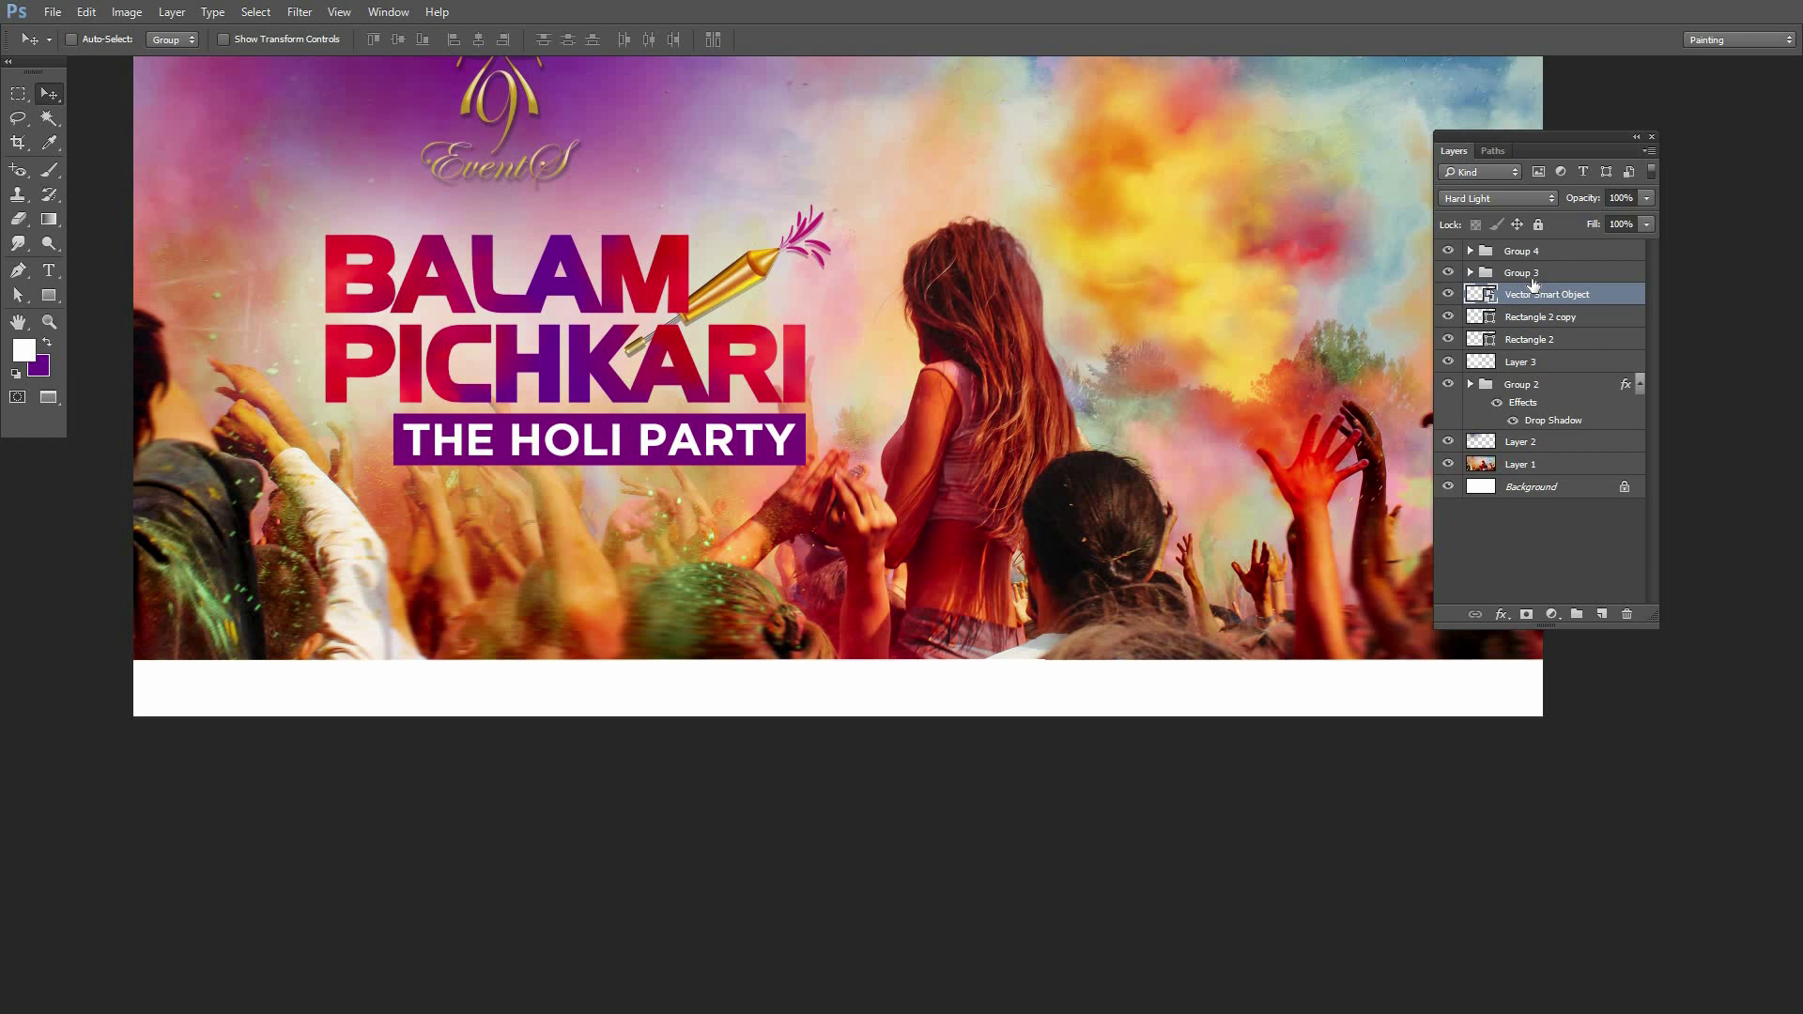
{"action": "mouse_move", "coordinate": [1378, 272]}
{"action": "left_mouse_down"}
{"action": "mouse_move", "coordinate": [728, 626]}
{"action": "mouse_move", "coordinate": [716, 693]}
{"action": "left_mouse_up"}
{"action": "left_click", "coordinate": [1328, 373]}
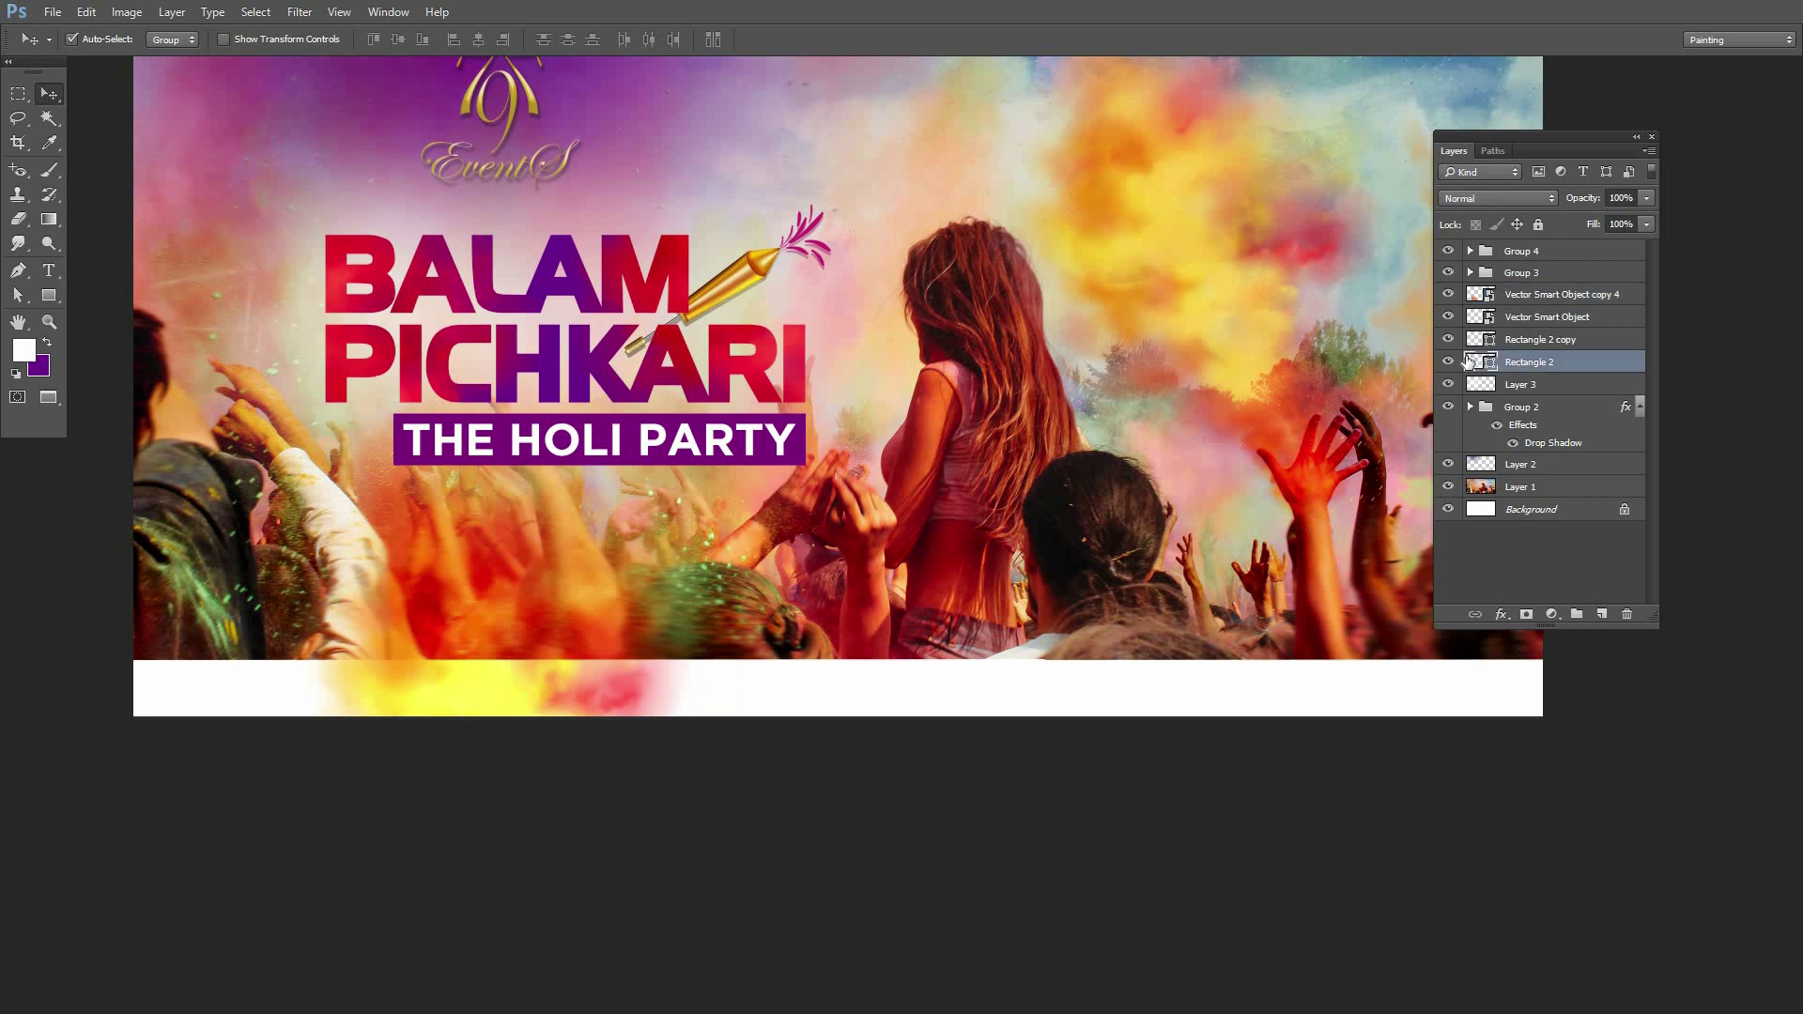
{"action": "double_click", "coordinate": [1482, 365]}
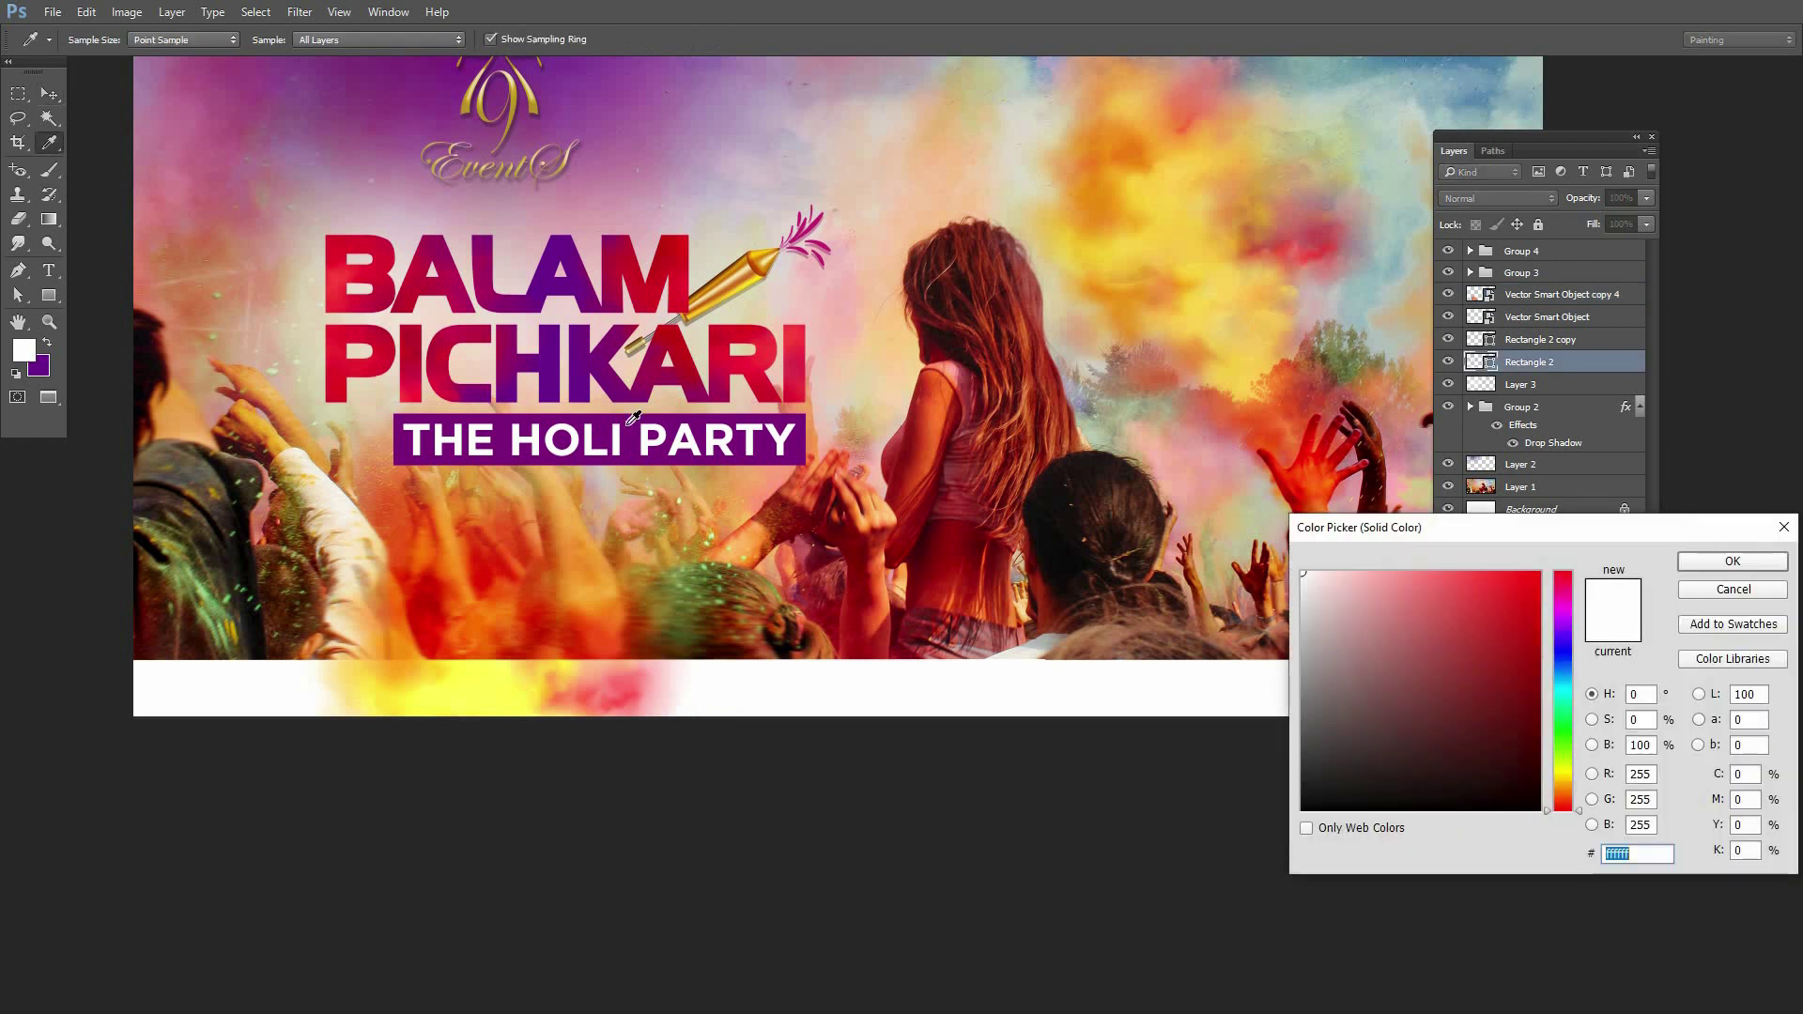
Fill the left bar with the title's purple #7e037c and place the cloud copy over its left end
{"action": "left_click", "coordinate": [633, 417]}
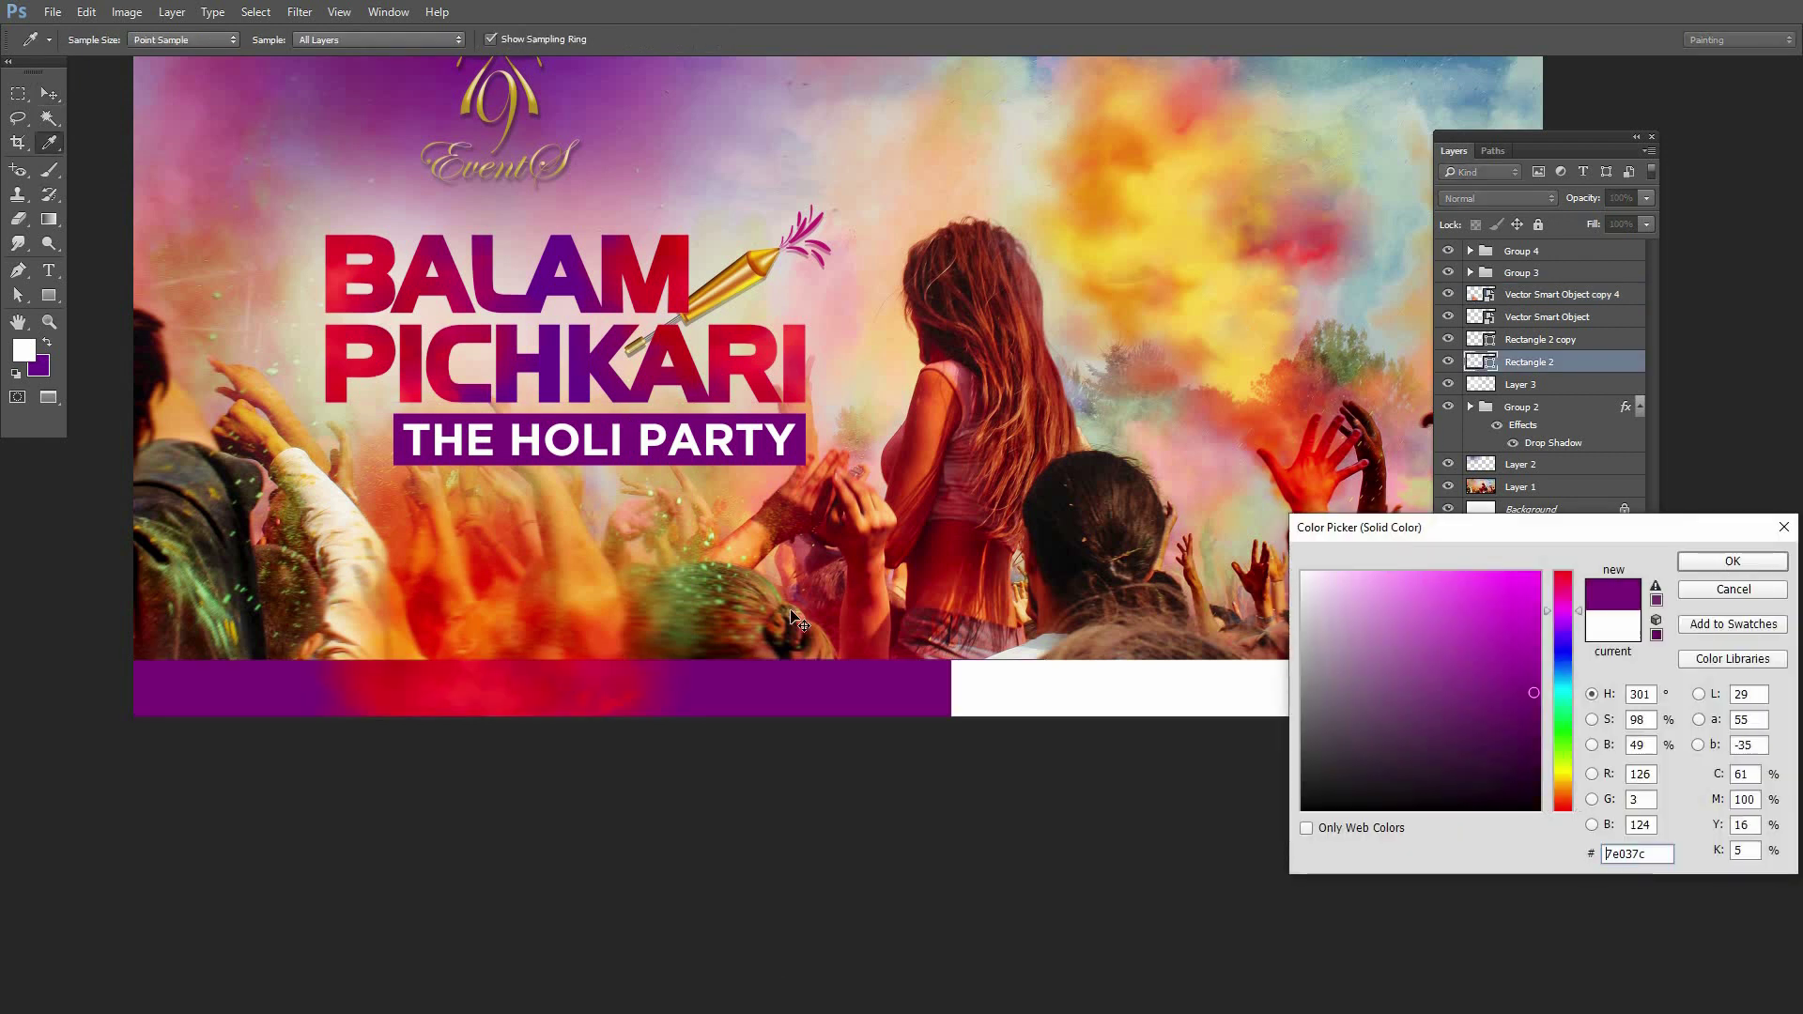
{"action": "key", "text": "Return"}
{"action": "key", "text": "v"}
{"action": "left_click_drag", "start_coordinate": [380, 686], "coordinate": [299, 678]}
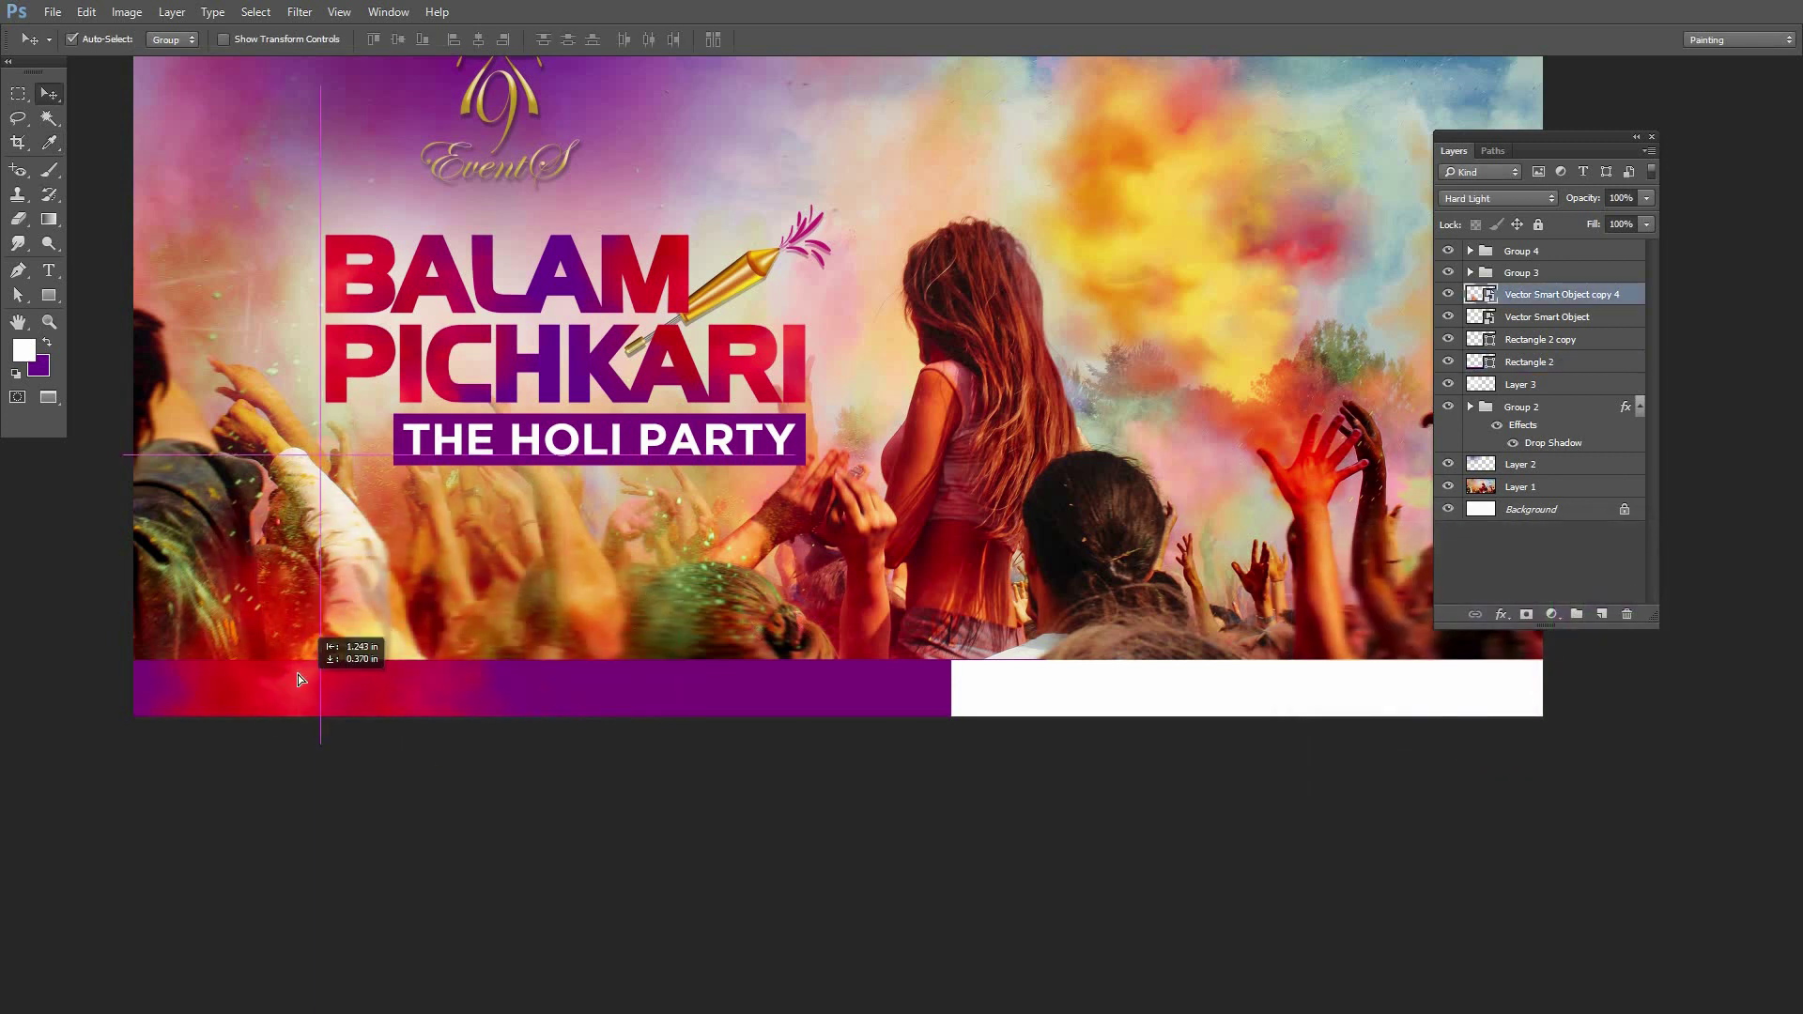
{"action": "left_click_drag", "start_coordinate": [298, 678], "coordinate": [793, 368]}
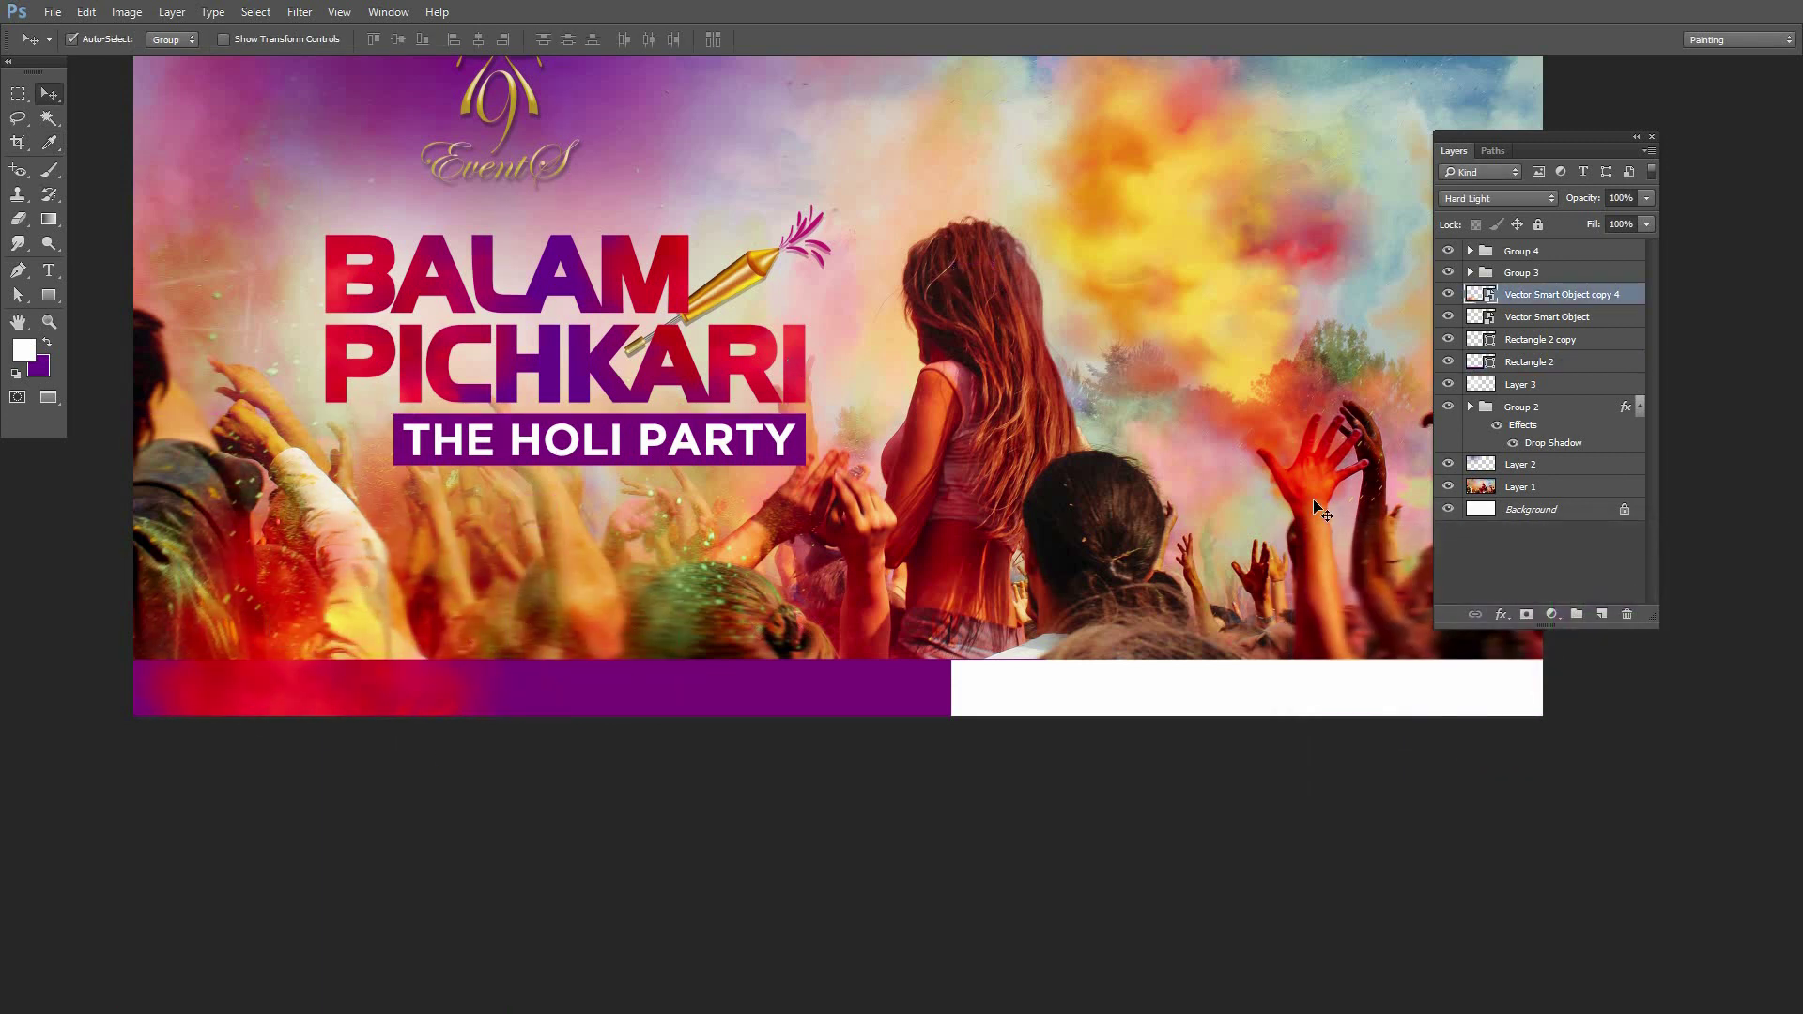
Stack the cloud copy directly above the purple bar and clip it to the bar
{"action": "left_click", "coordinate": [887, 693]}
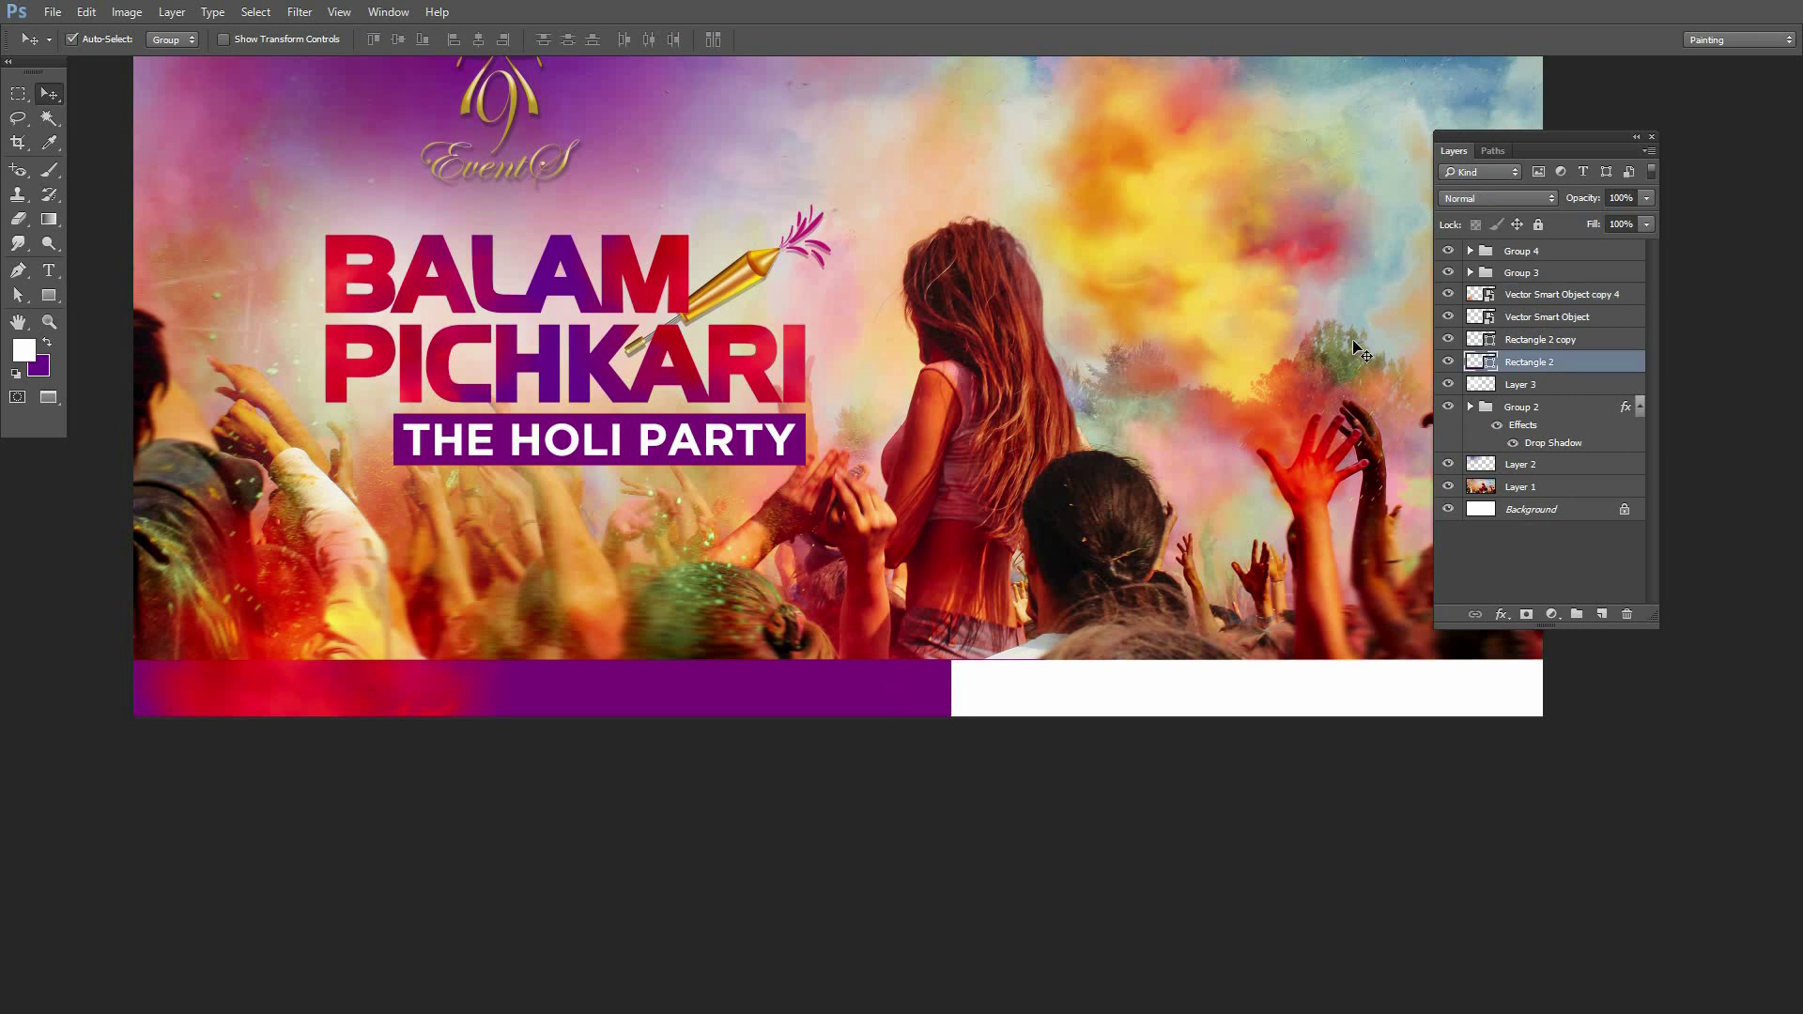
{"action": "left_click_drag", "start_coordinate": [1559, 294], "coordinate": [1541, 351]}
{"action": "right_click", "coordinate": [1543, 351]}
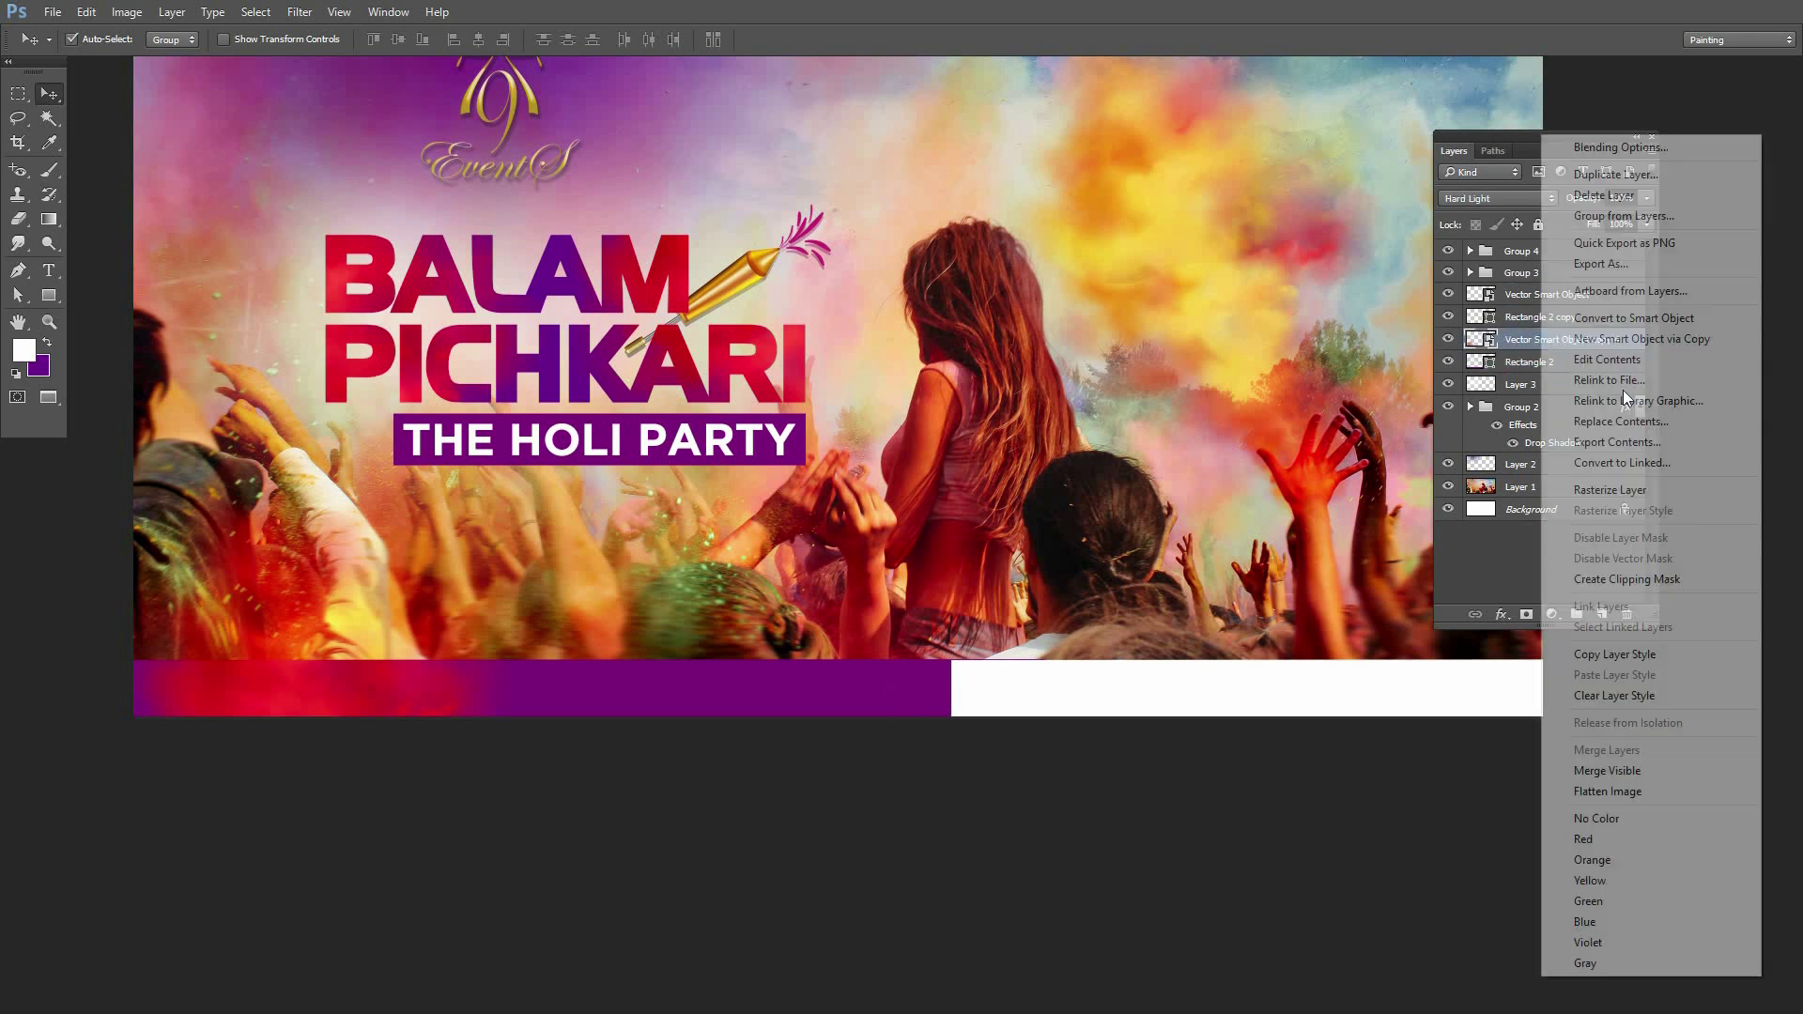
{"action": "key", "text": "Return"}
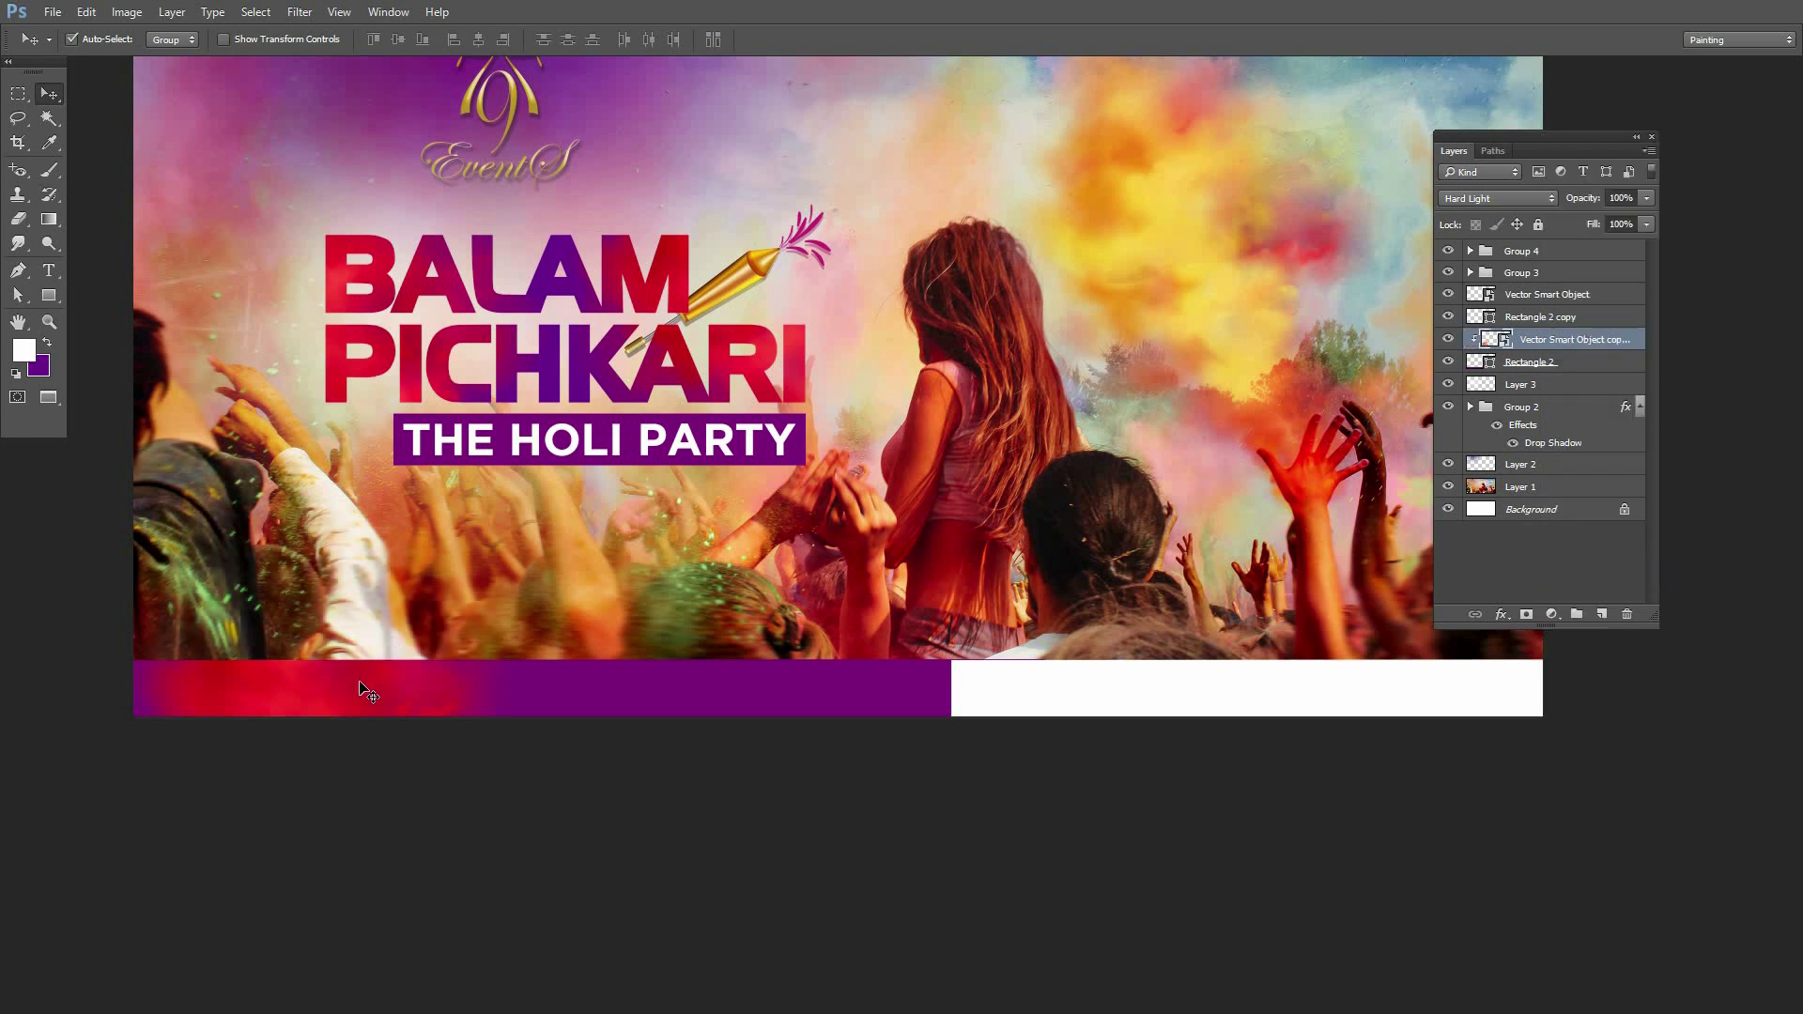
Add two more red cloud copies along the bar and try the white section's layer order
{"action": "mouse_move", "coordinate": [327, 671]}
{"action": "left_mouse_down"}
{"action": "mouse_move", "coordinate": [313, 679]}
{"action": "mouse_move", "coordinate": [798, 695]}
{"action": "left_mouse_up"}
{"action": "left_click_drag", "start_coordinate": [1001, 743], "coordinate": [978, 706]}
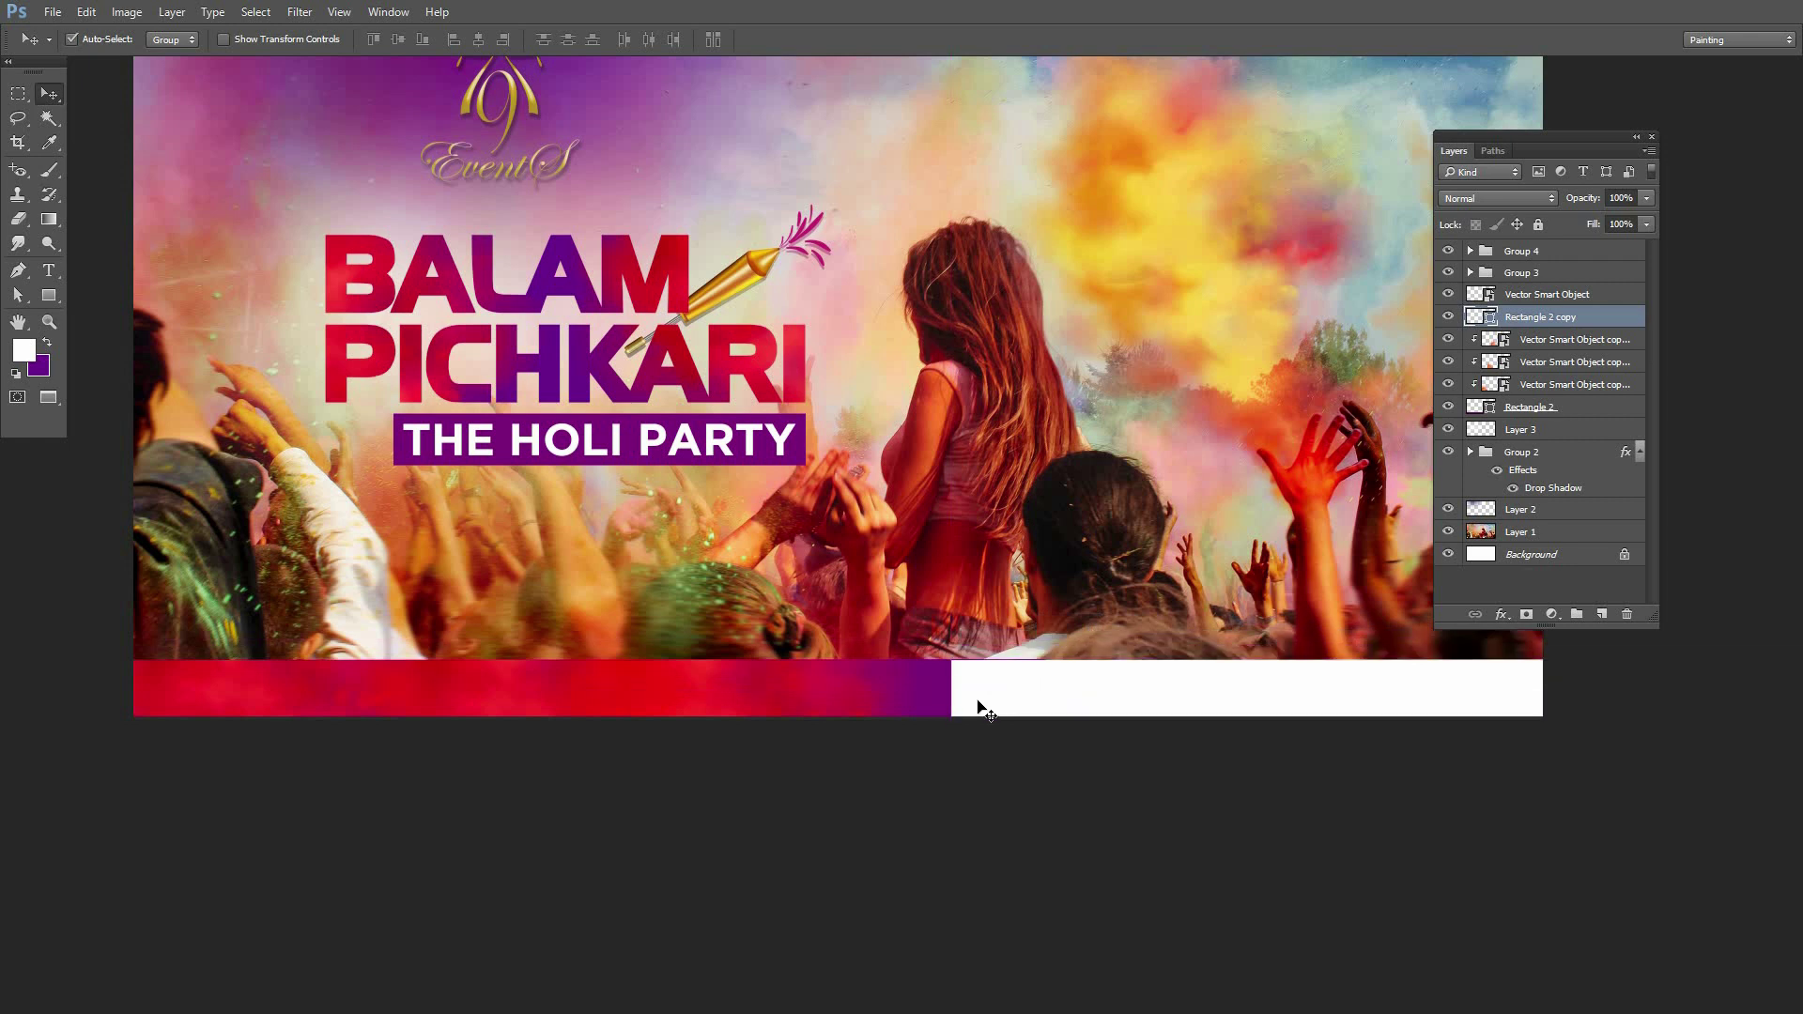
{"action": "key", "text": "ctrl+bracketleft"}
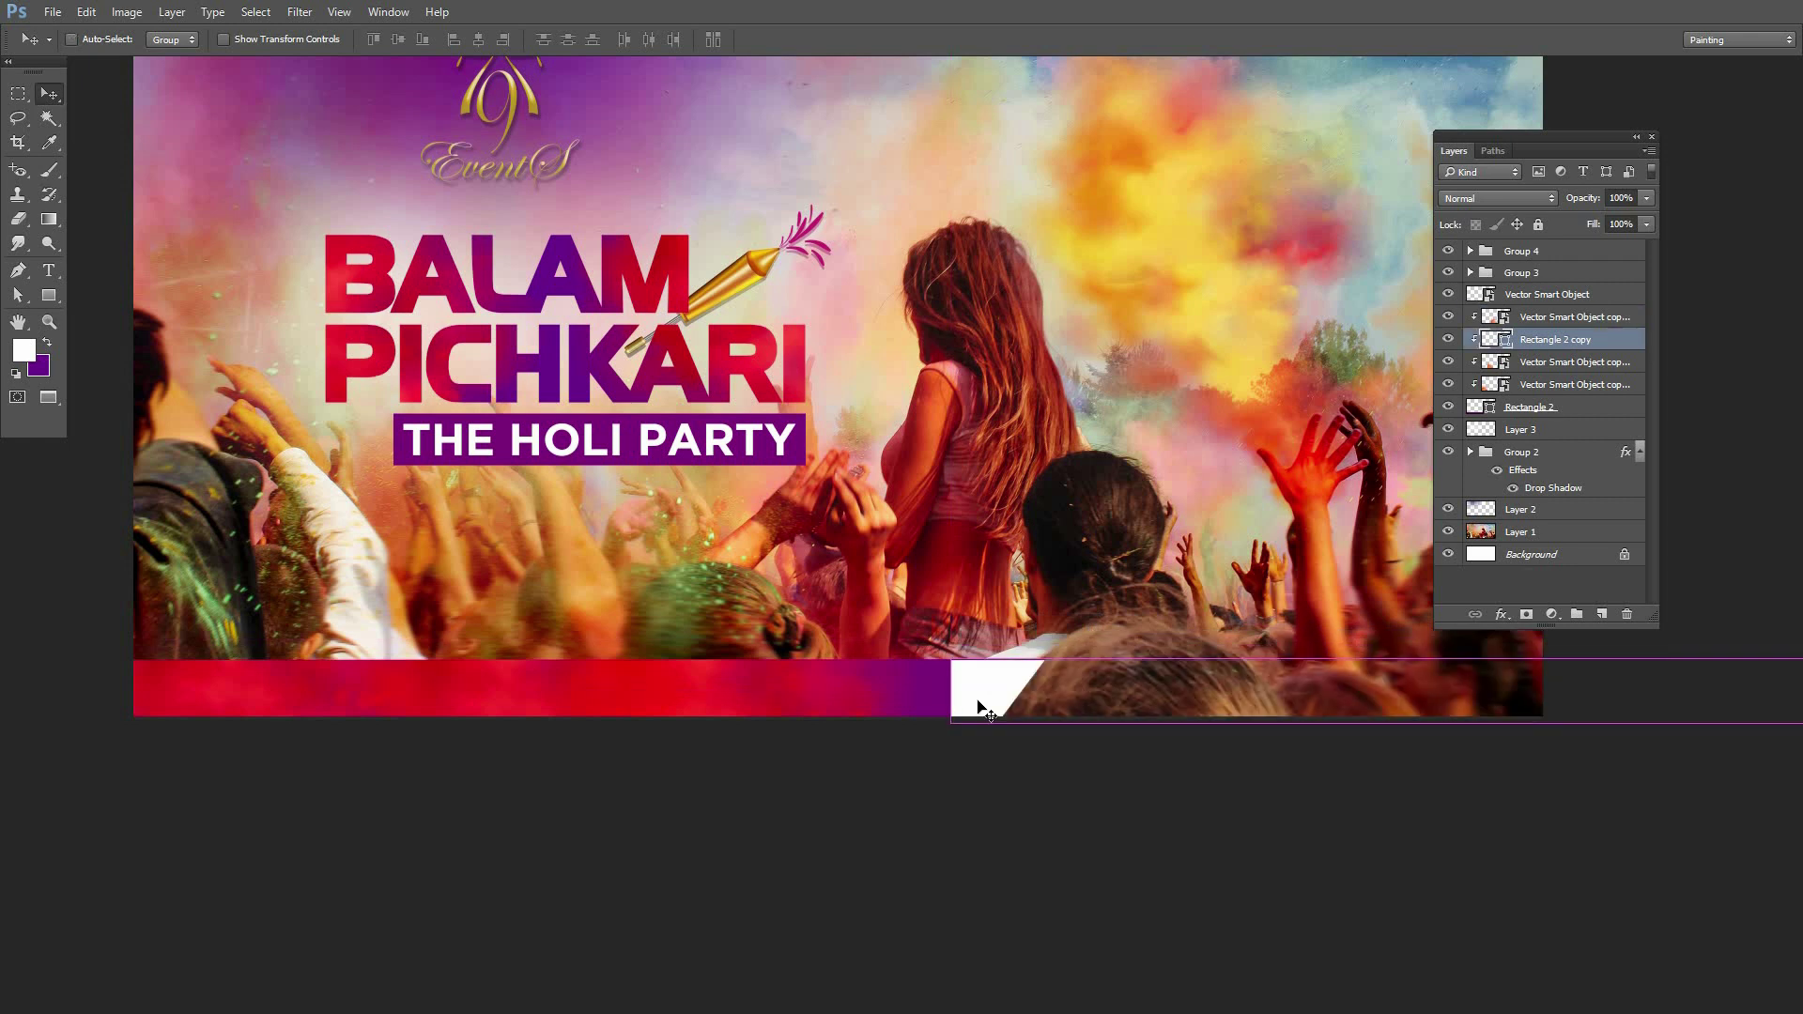
{"action": "key", "text": "ctrl+bracketright"}
Send Rectangle 2 copy two layers down and slide it so its slant meets the purple bar
{"action": "mouse_move", "coordinate": [1080, 706]}
{"action": "left_mouse_down"}
{"action": "mouse_move", "coordinate": [1126, 690]}
{"action": "mouse_move", "coordinate": [1101, 695]}
{"action": "left_mouse_up"}
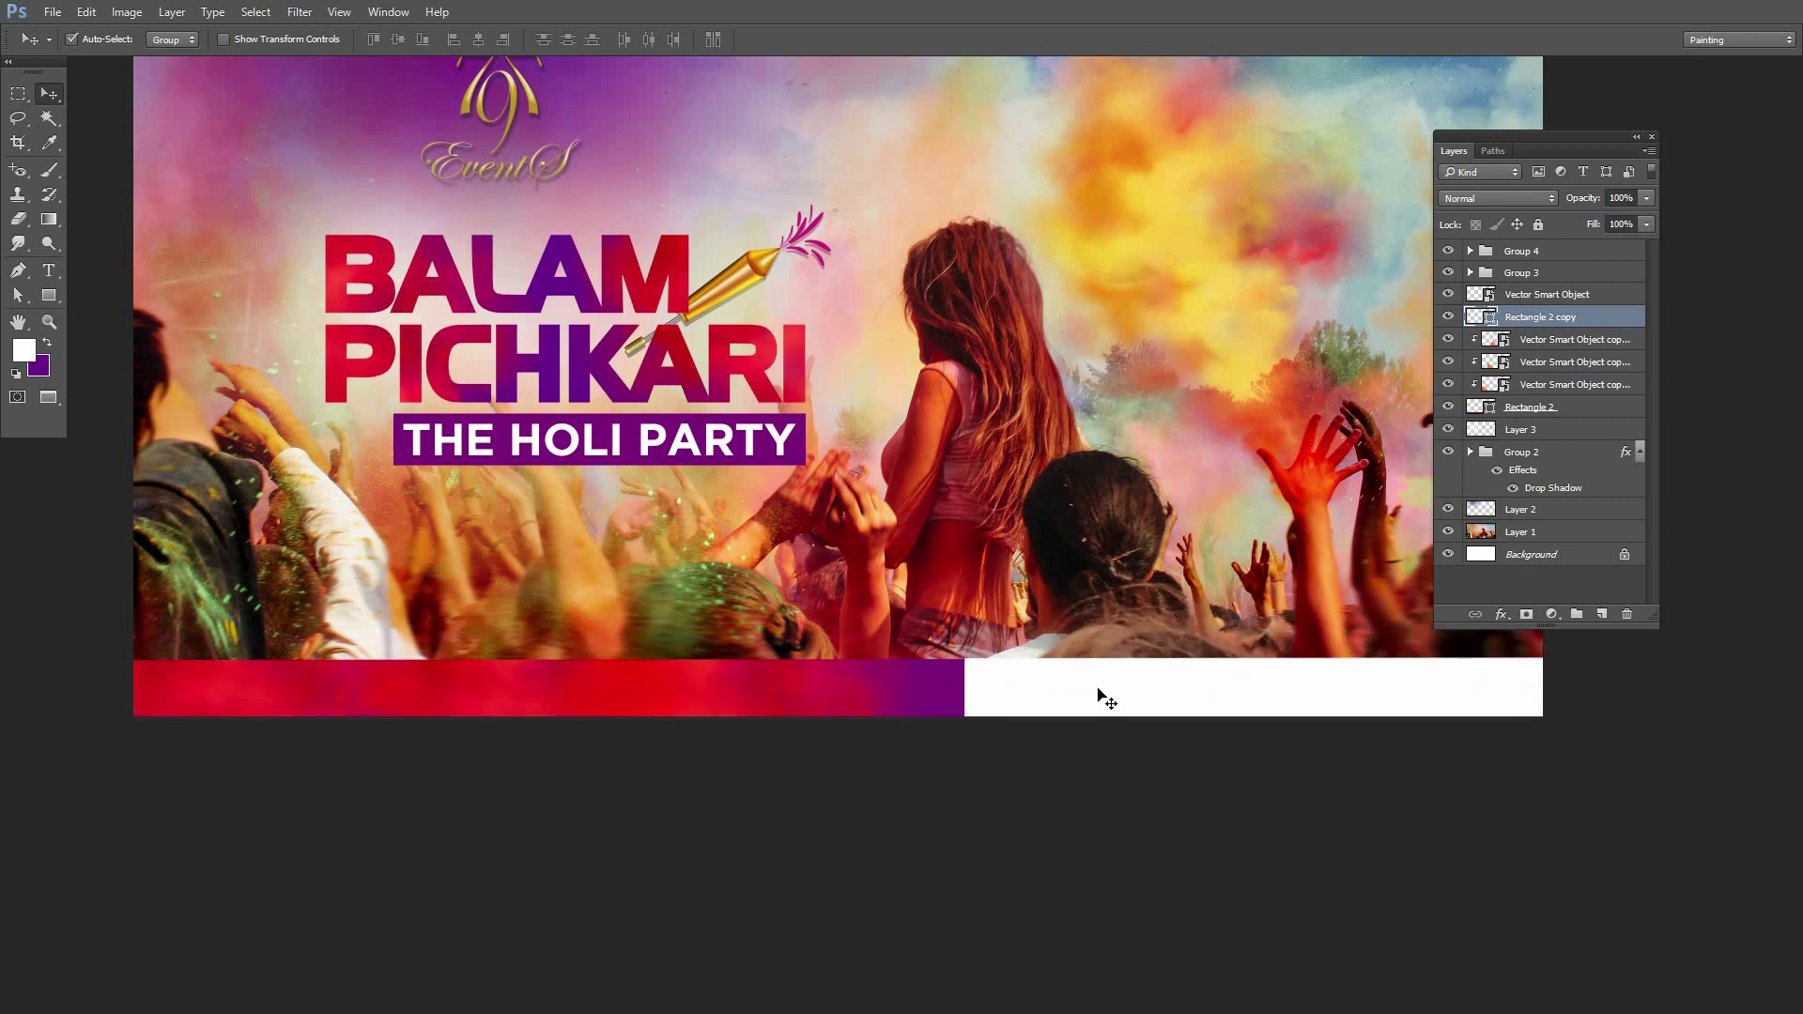
{"action": "key", "text": "ctrl+bracketleft"}
{"action": "key", "text": "ctrl+bracketleft"}
{"action": "key", "text": "ctrl+bracketleft"}
{"action": "key", "text": "ctrl+bracketleft"}
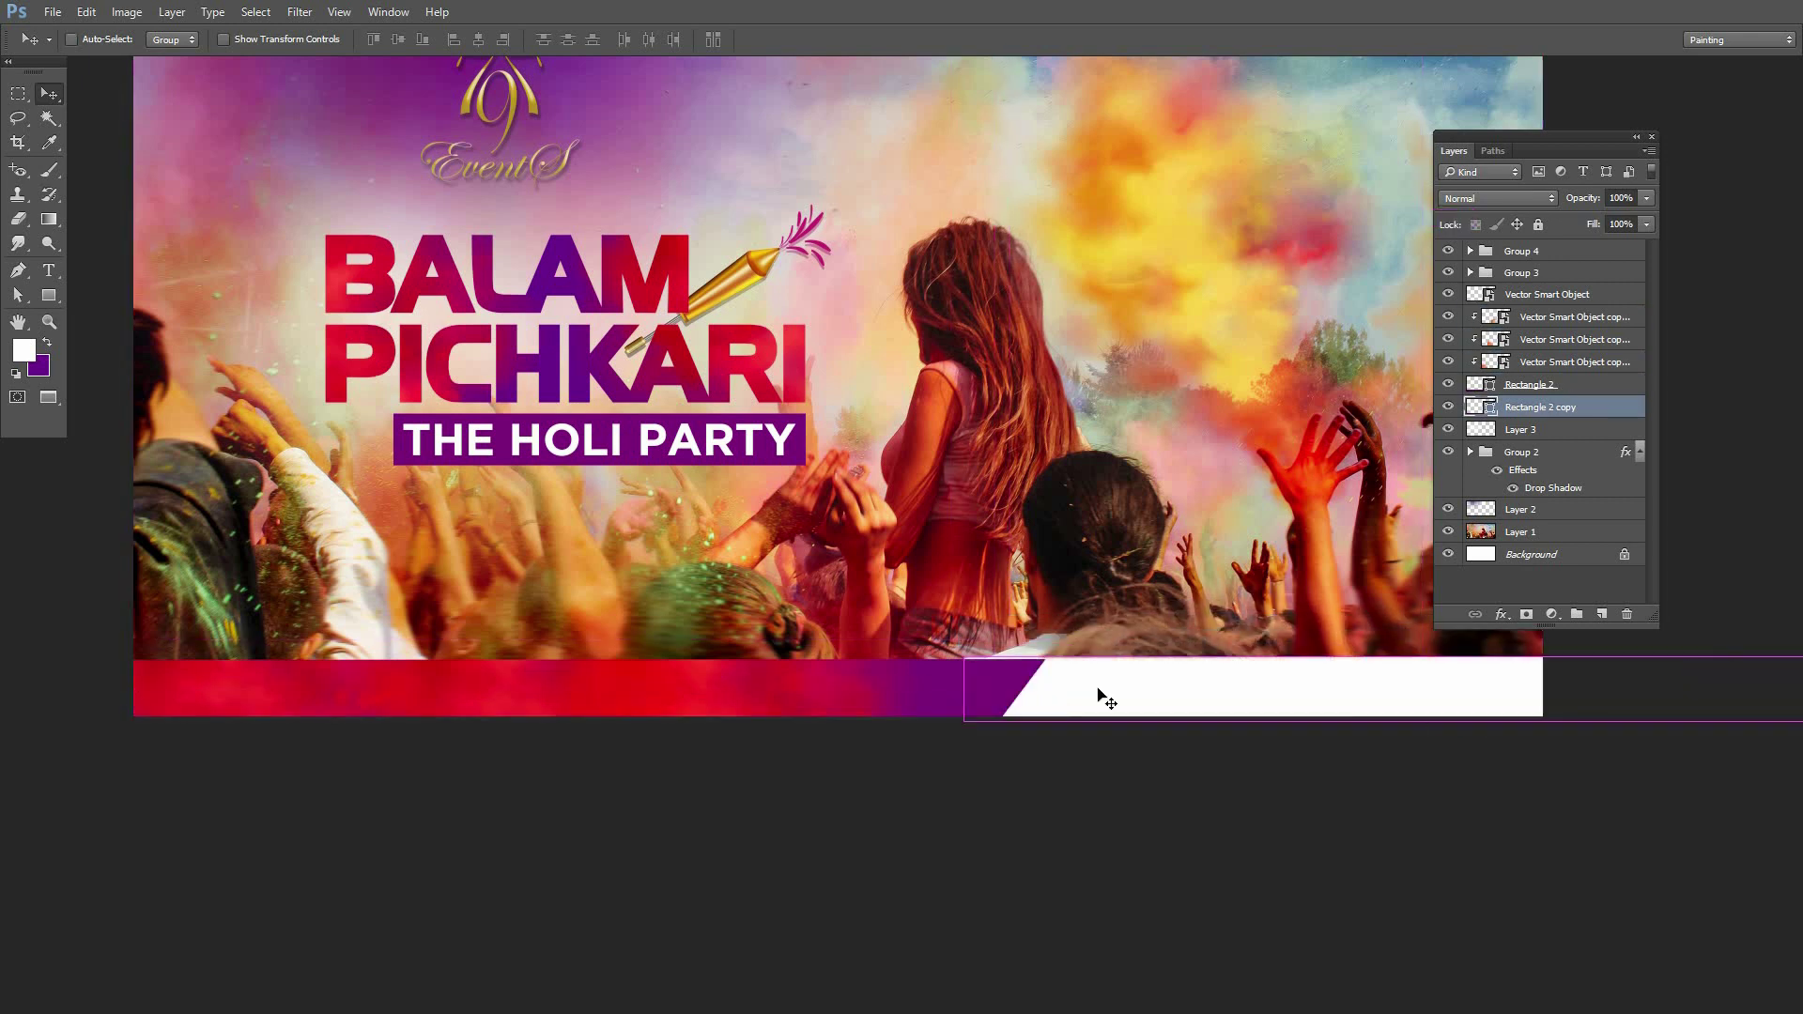
{"action": "key", "text": "ctrl+bracketleft"}
{"action": "left_click", "coordinate": [1084, 673], "text": "ctrl"}
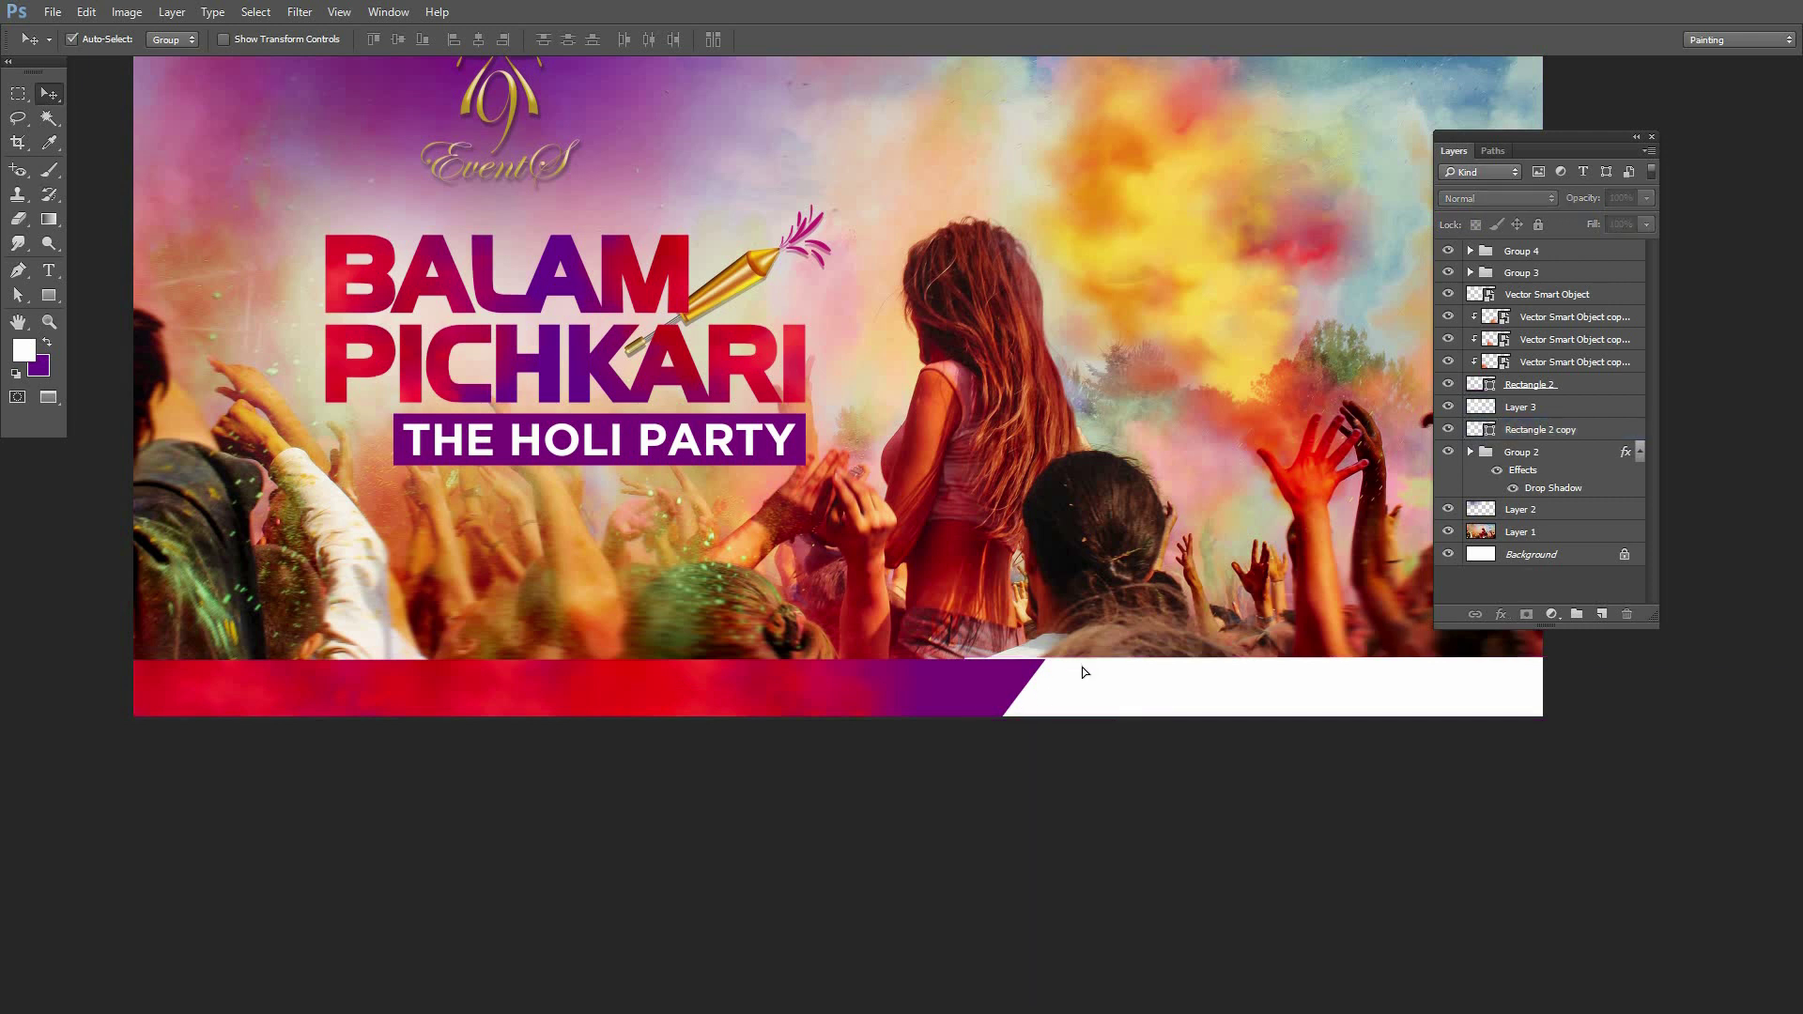
{"action": "left_click_drag", "start_coordinate": [1103, 692], "coordinate": [1114, 695]}
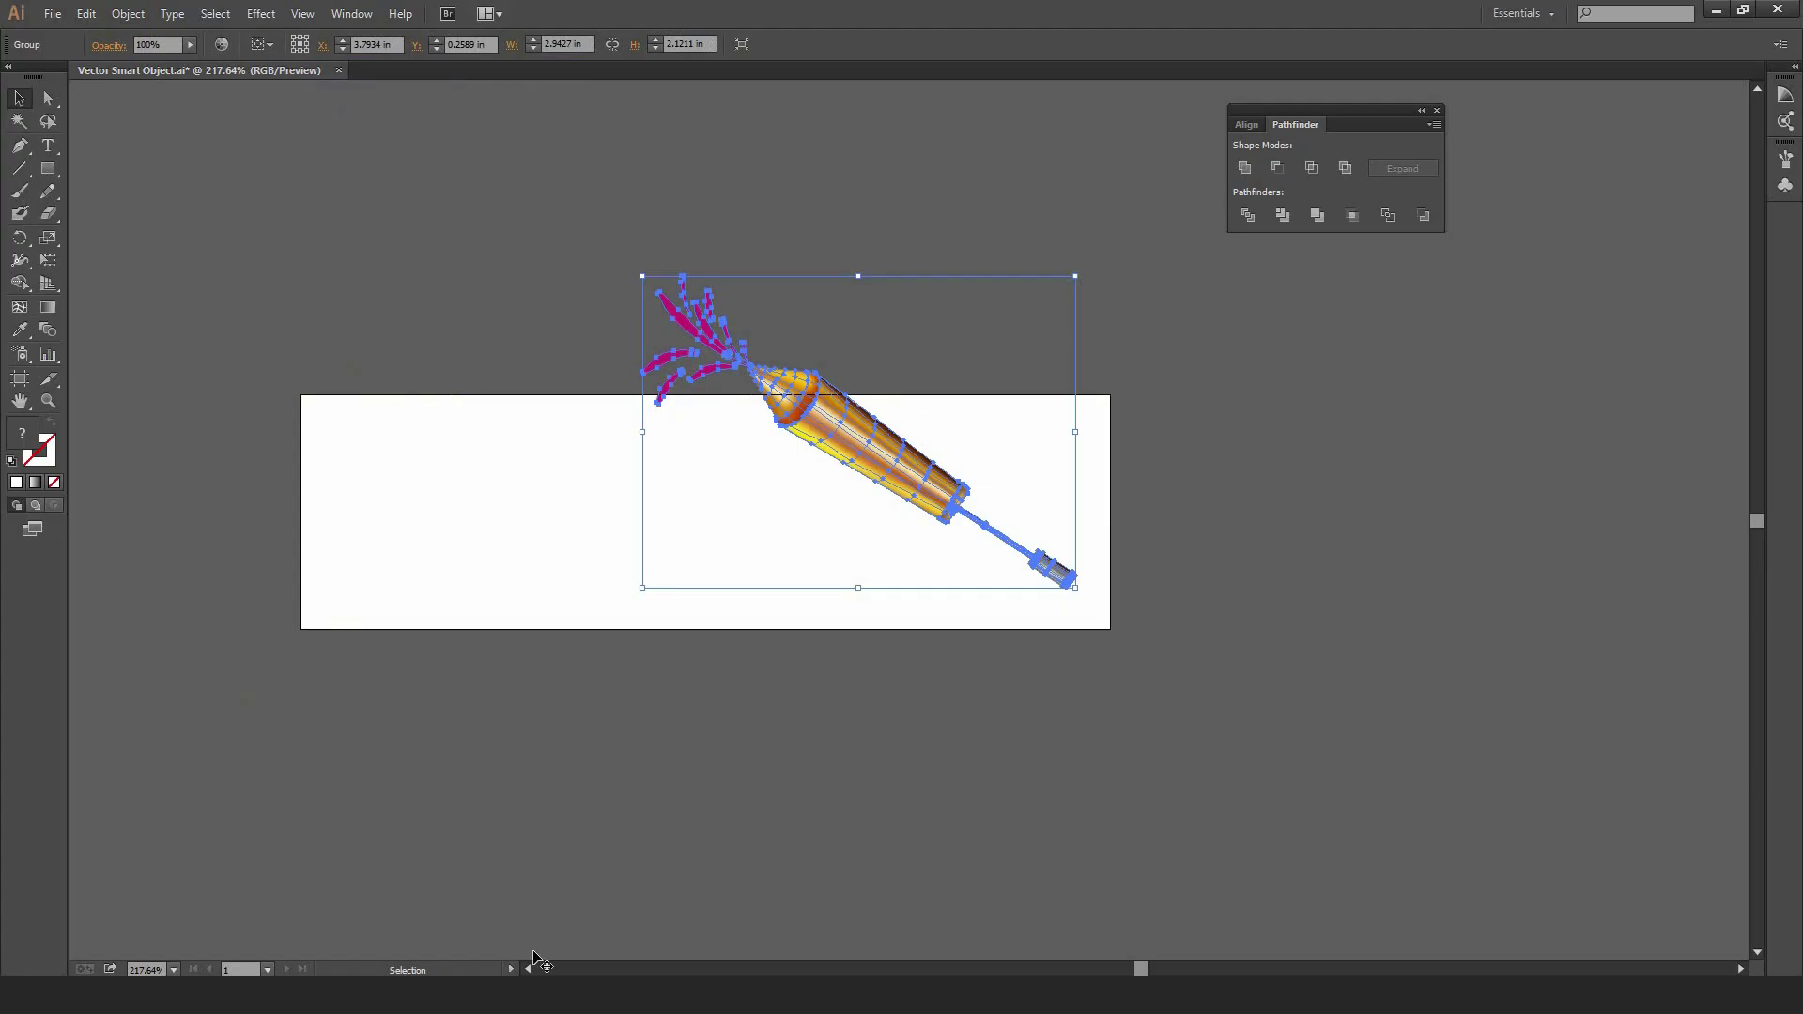
{"action": "left_click", "coordinate": [660, 991]}
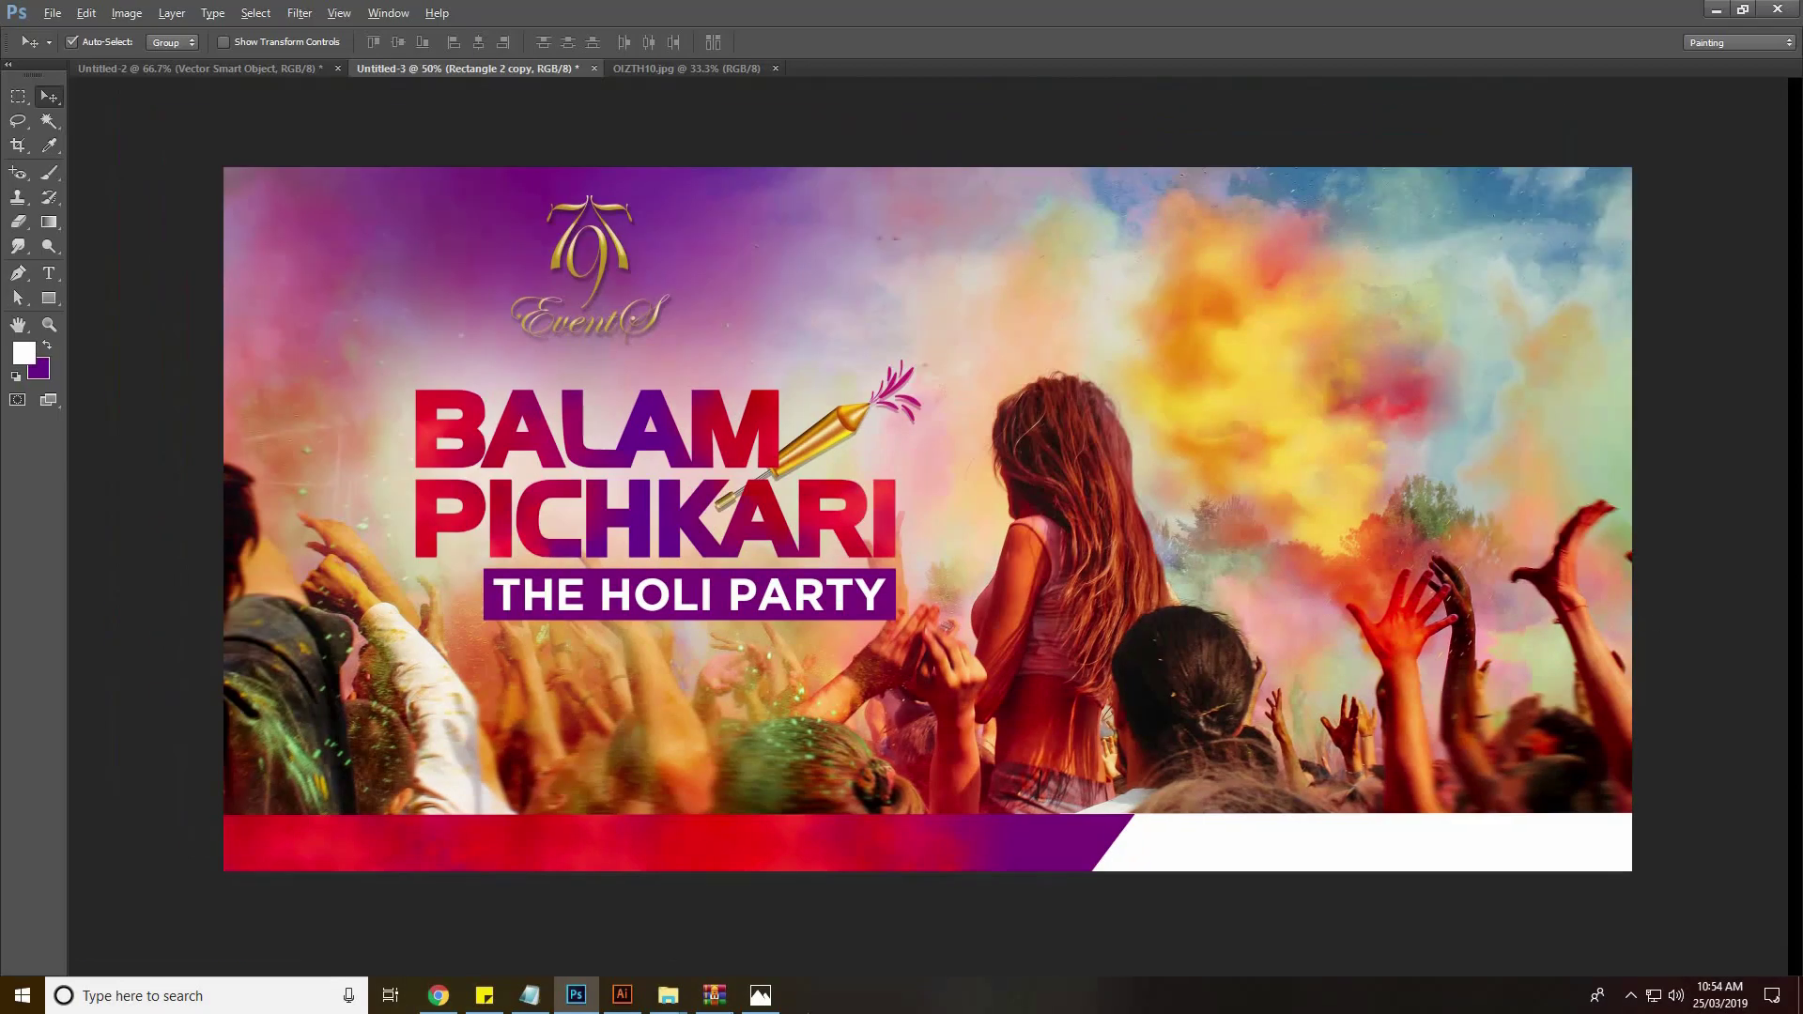
{"action": "left_click", "coordinate": [531, 996]}
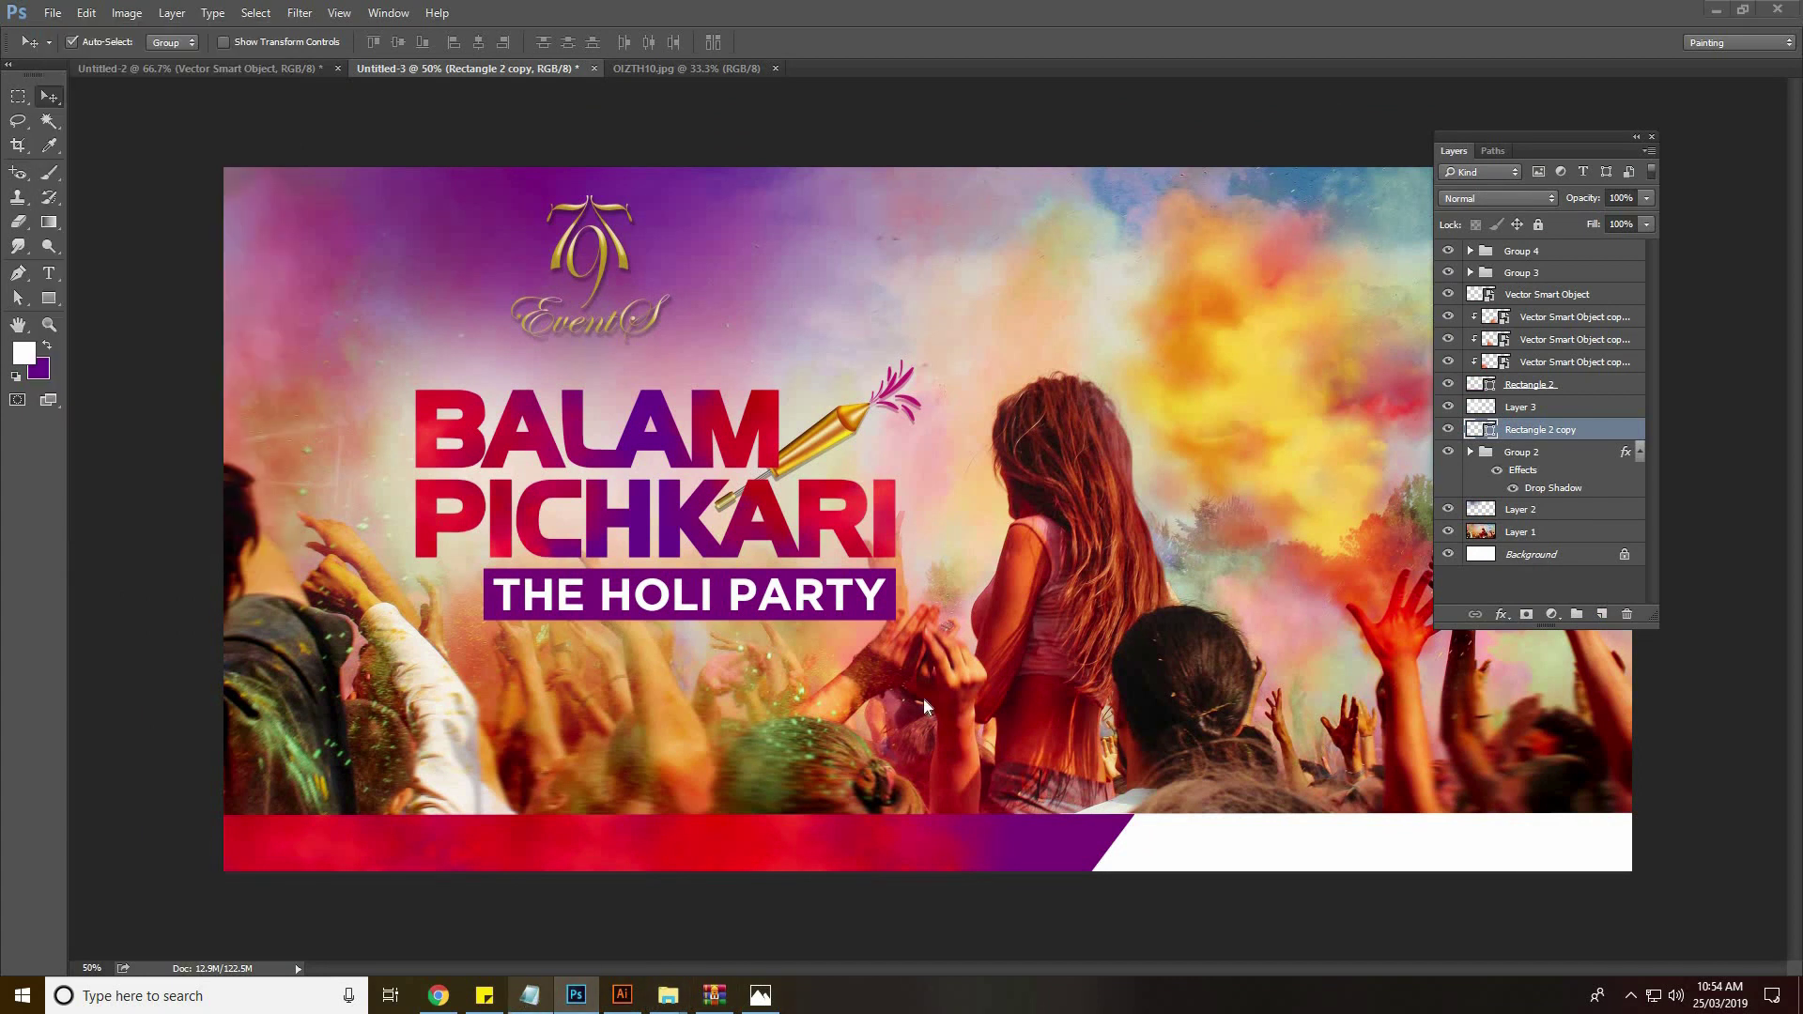
Select and copy the Venue line in the Notepad event notes, then go back to Photoshop
{"action": "double_click", "coordinate": [1213, 394]}
{"action": "left_click", "coordinate": [1224, 395]}
{"action": "key", "text": "ctrl+shift+Left"}
{"action": "key", "text": "ctrl+shift+Left"}
{"action": "key", "text": "shift+Left"}
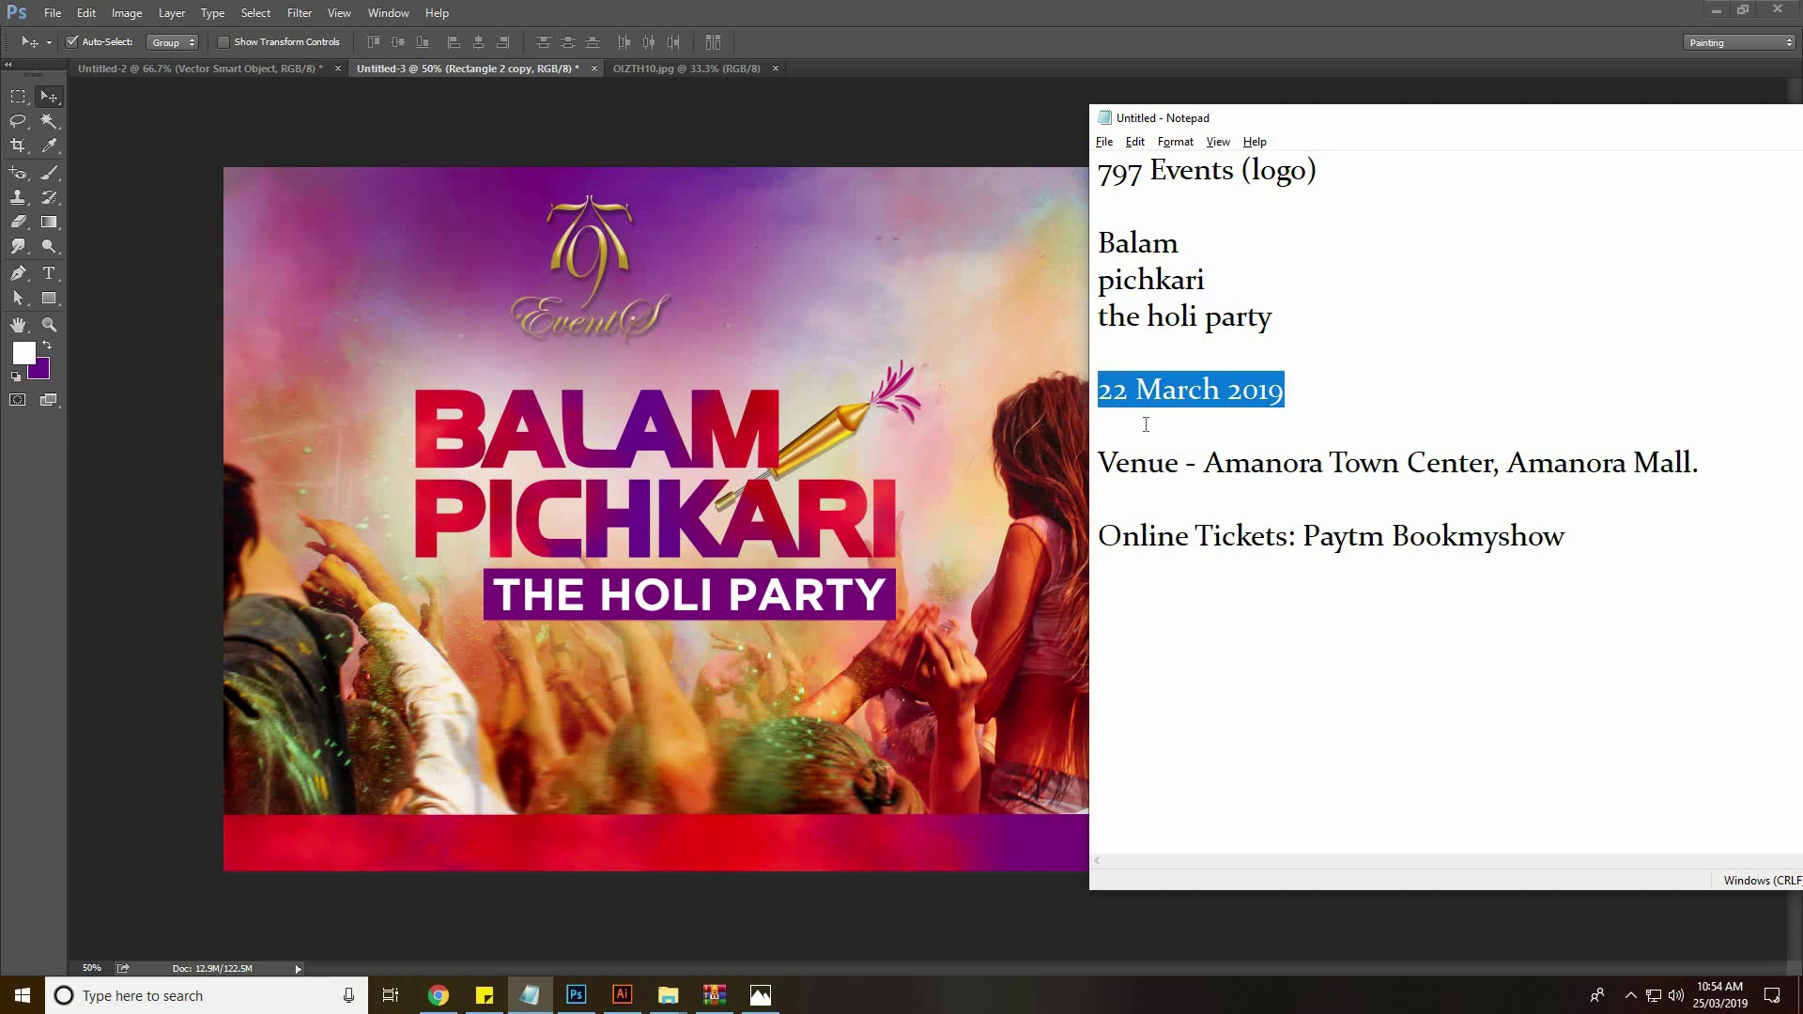
{"action": "left_click", "coordinate": [1133, 462]}
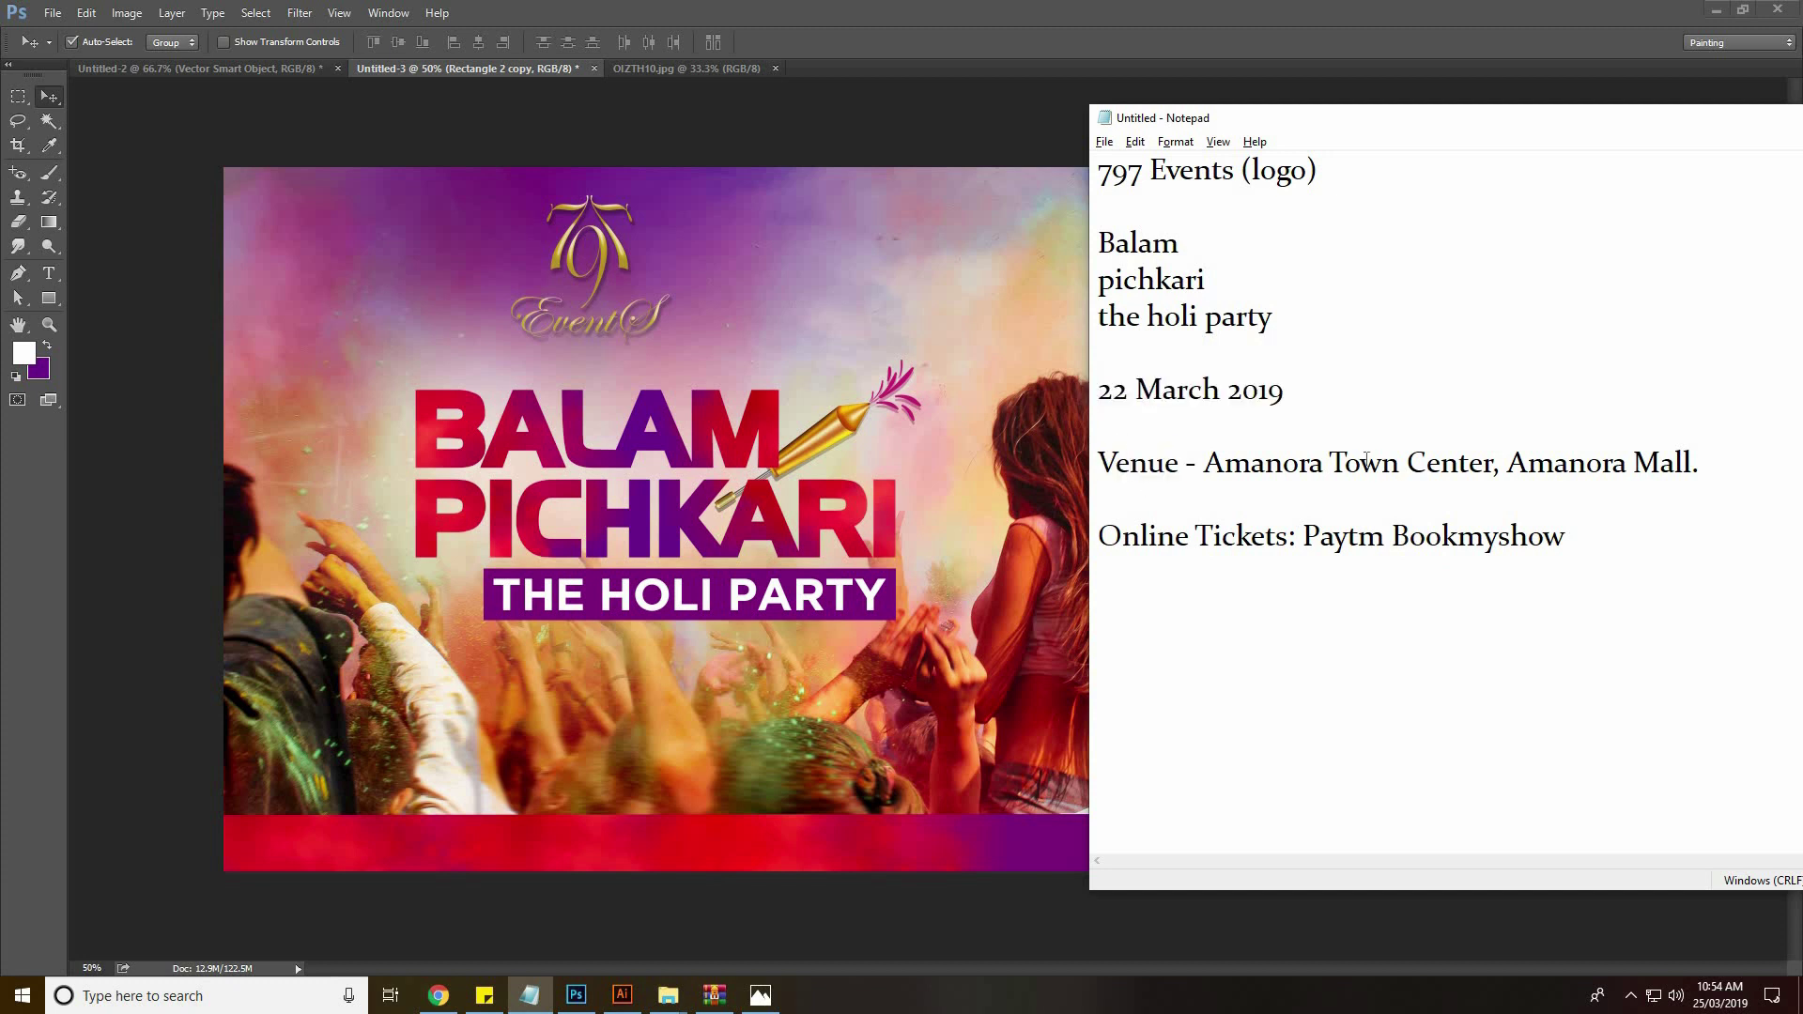
{"action": "left_click_drag", "start_coordinate": [1702, 462], "coordinate": [1055, 454]}
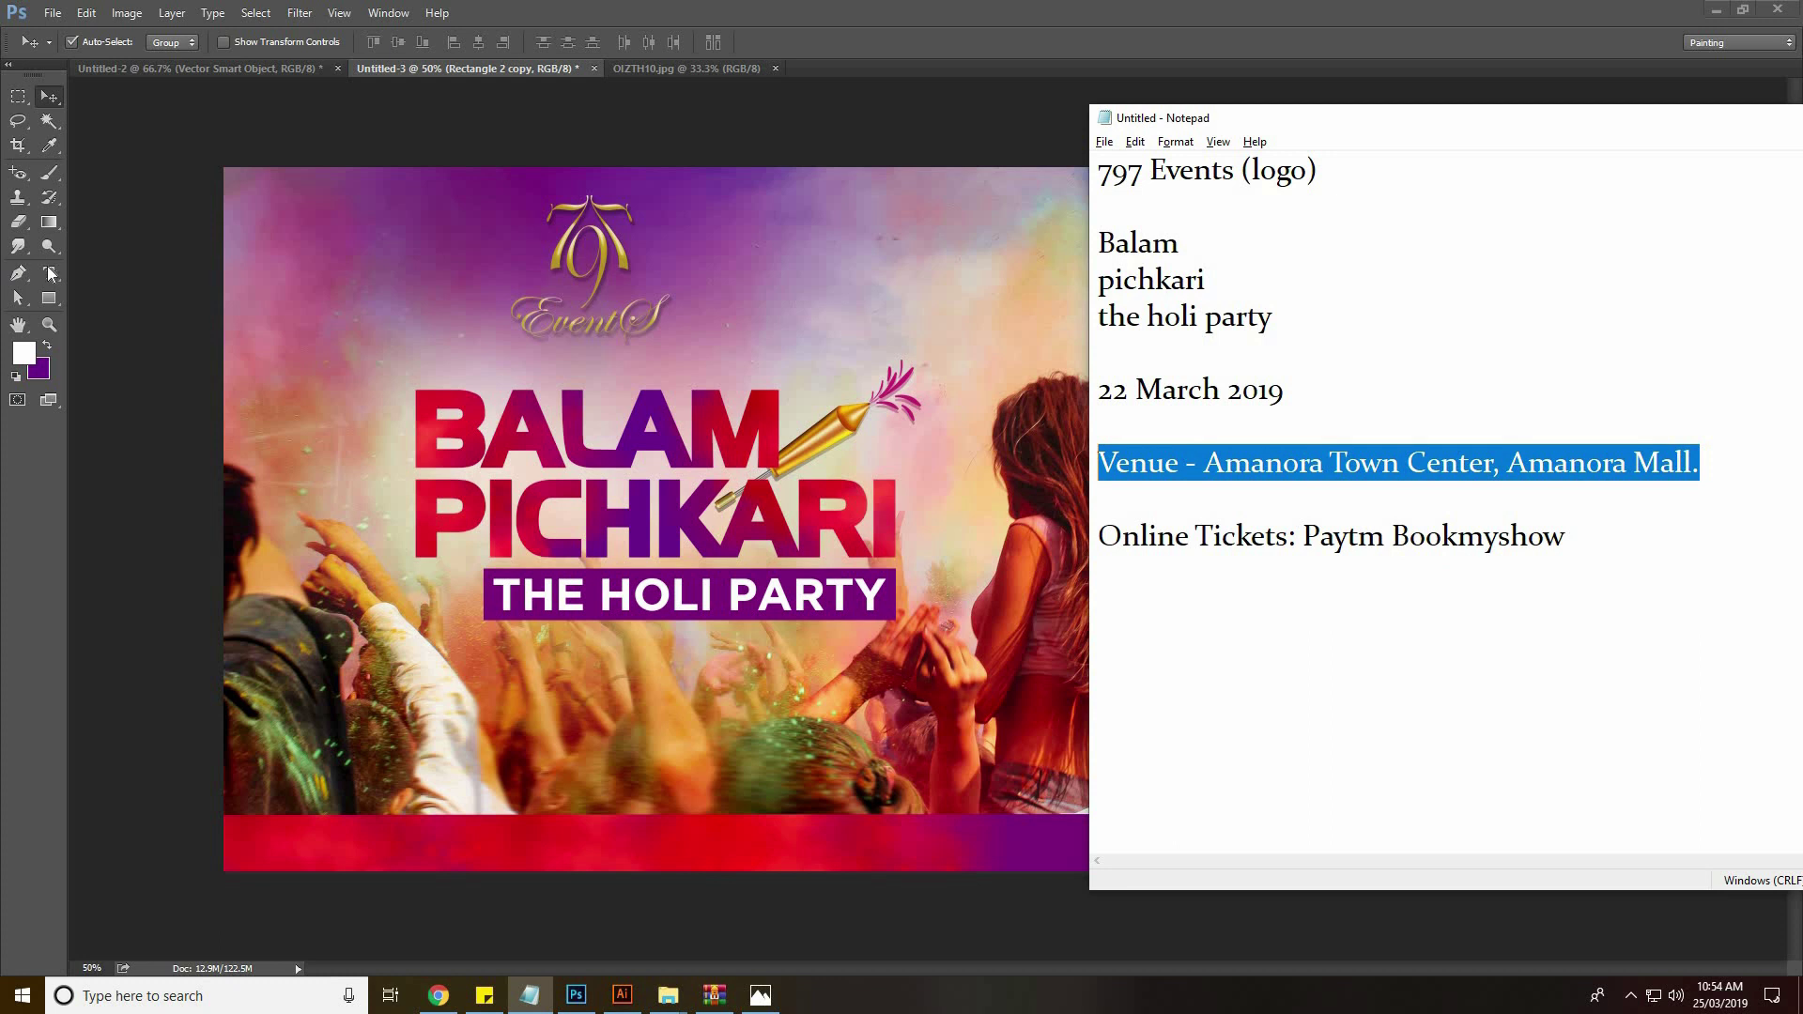
{"action": "left_click", "coordinate": [239, 767]}
Paste the venue text as a new text layer on the red bottom bar
{"action": "left_click", "coordinate": [49, 274]}
{"action": "left_click", "coordinate": [304, 856]}
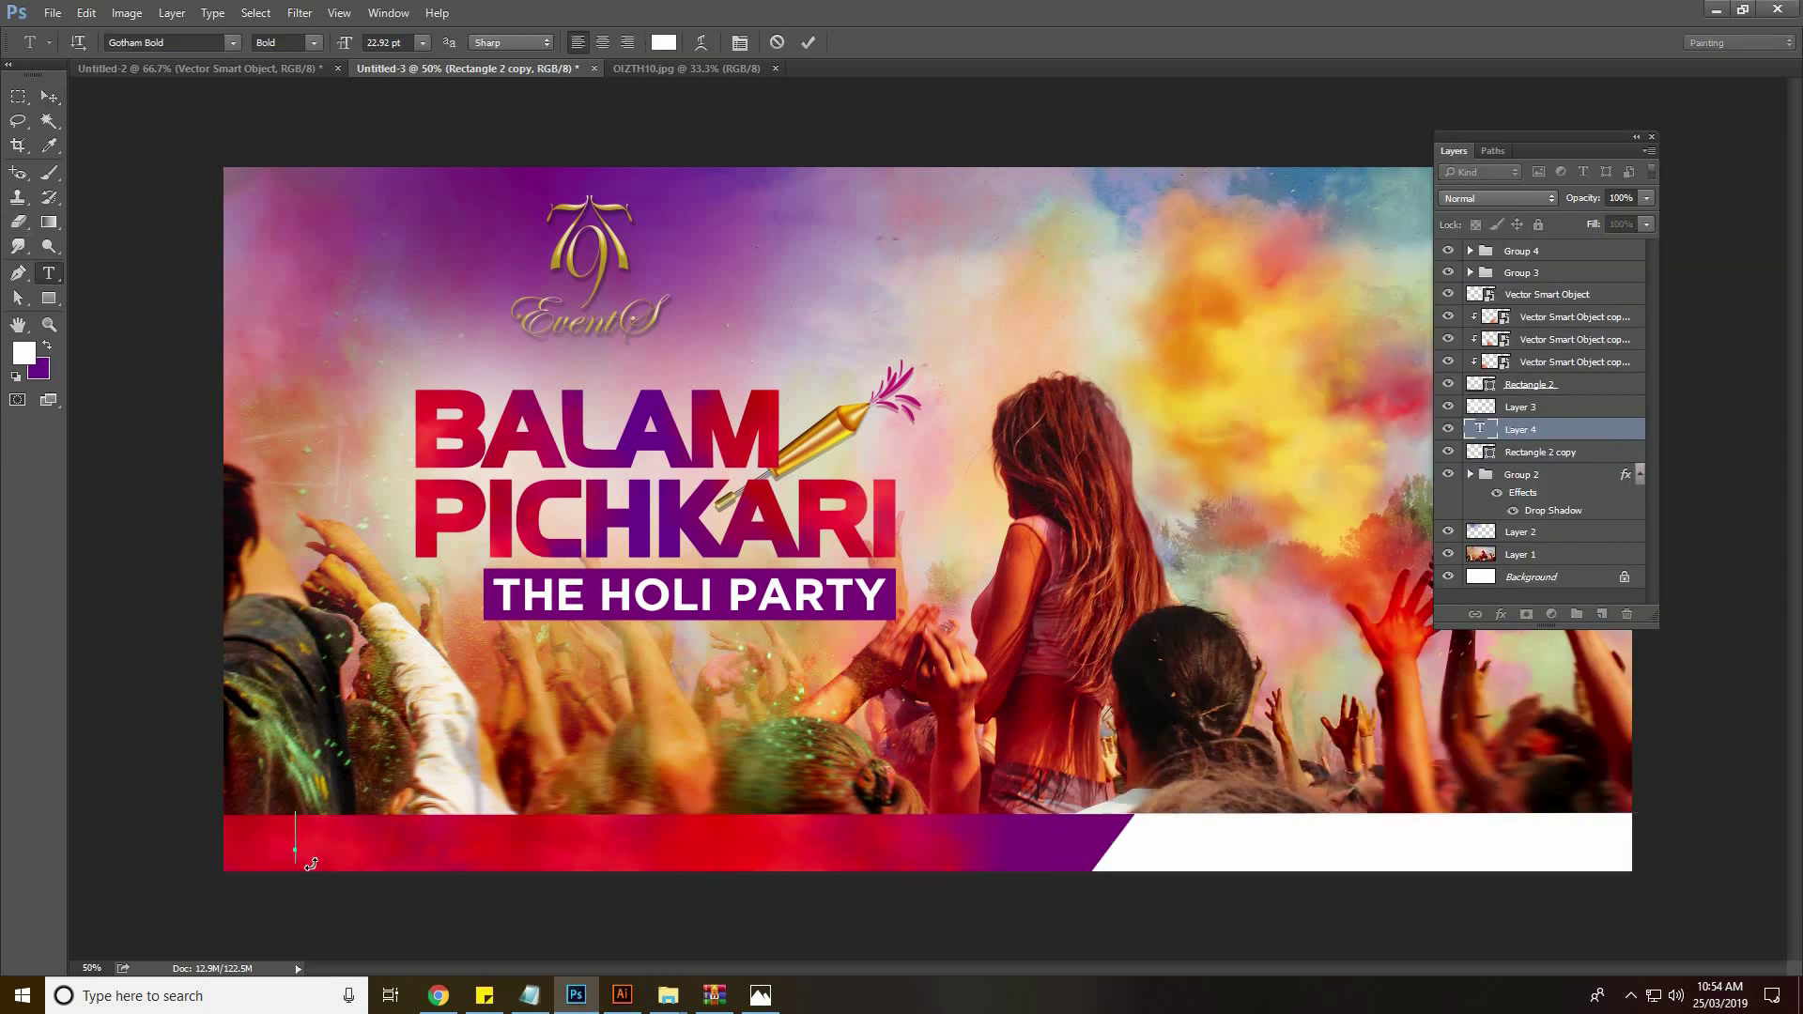
{"action": "key", "text": "ctrl+v"}
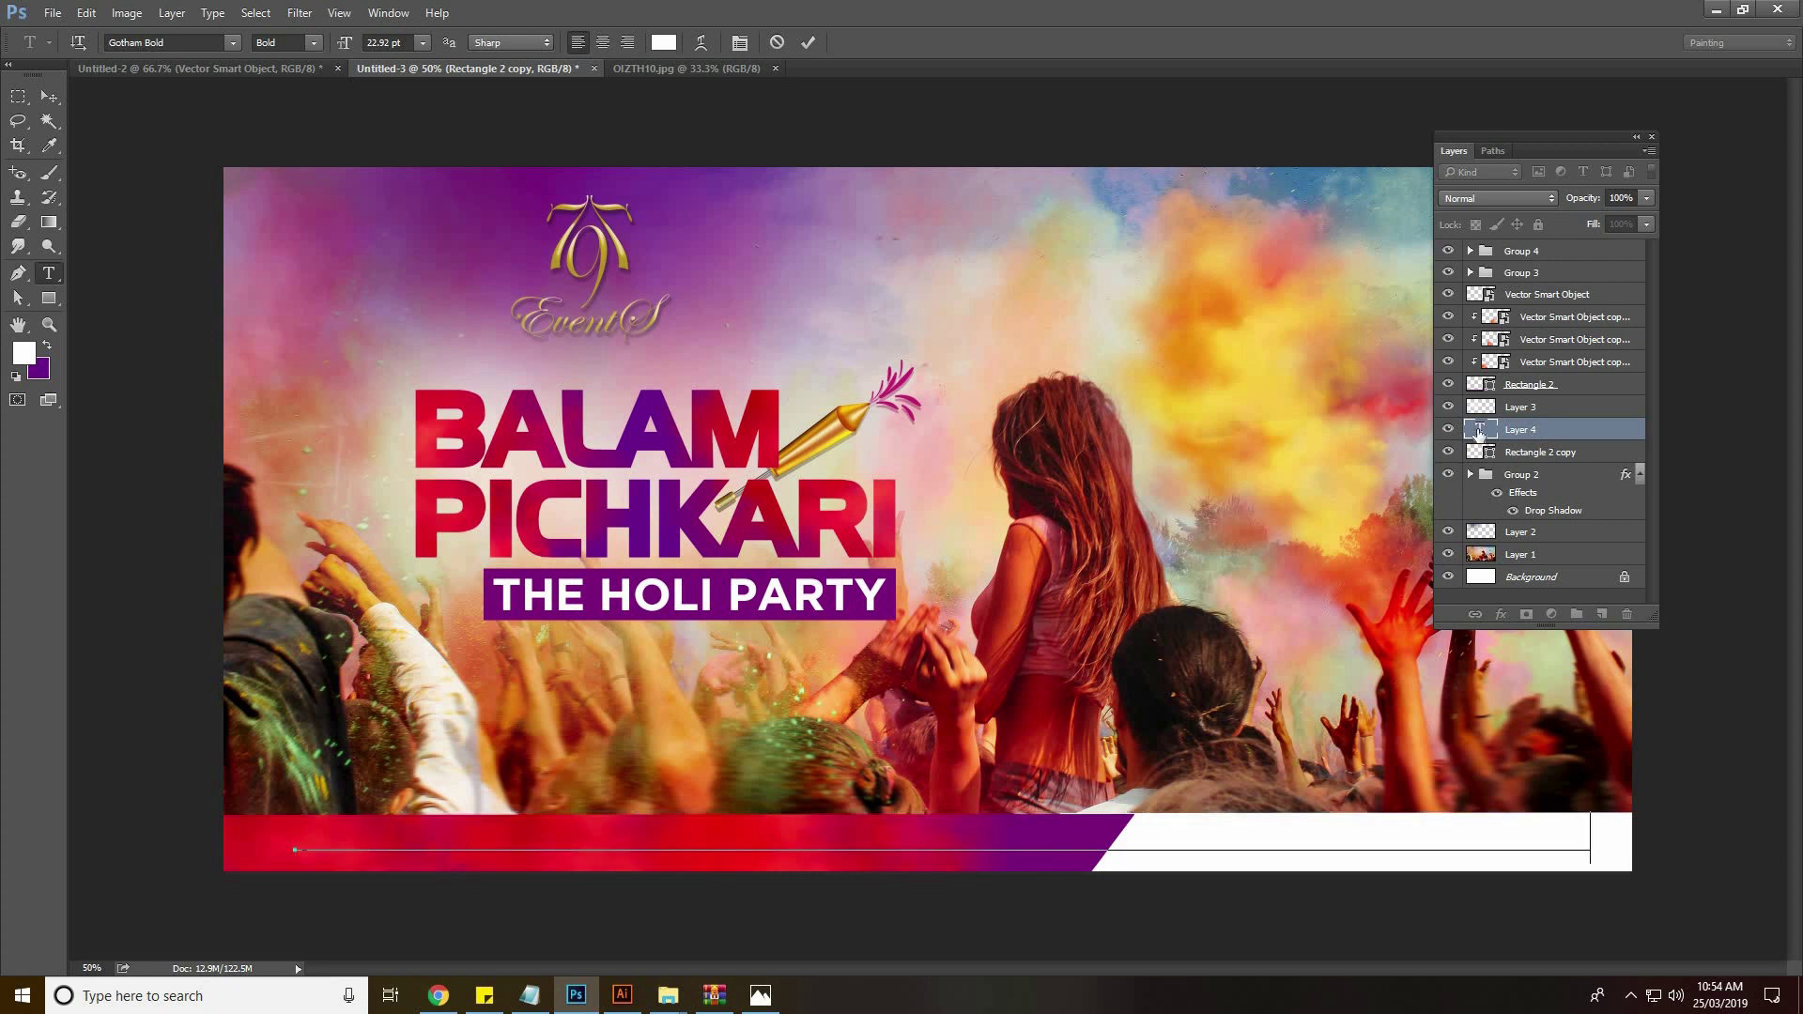
{"action": "double_click", "coordinate": [1480, 429]}
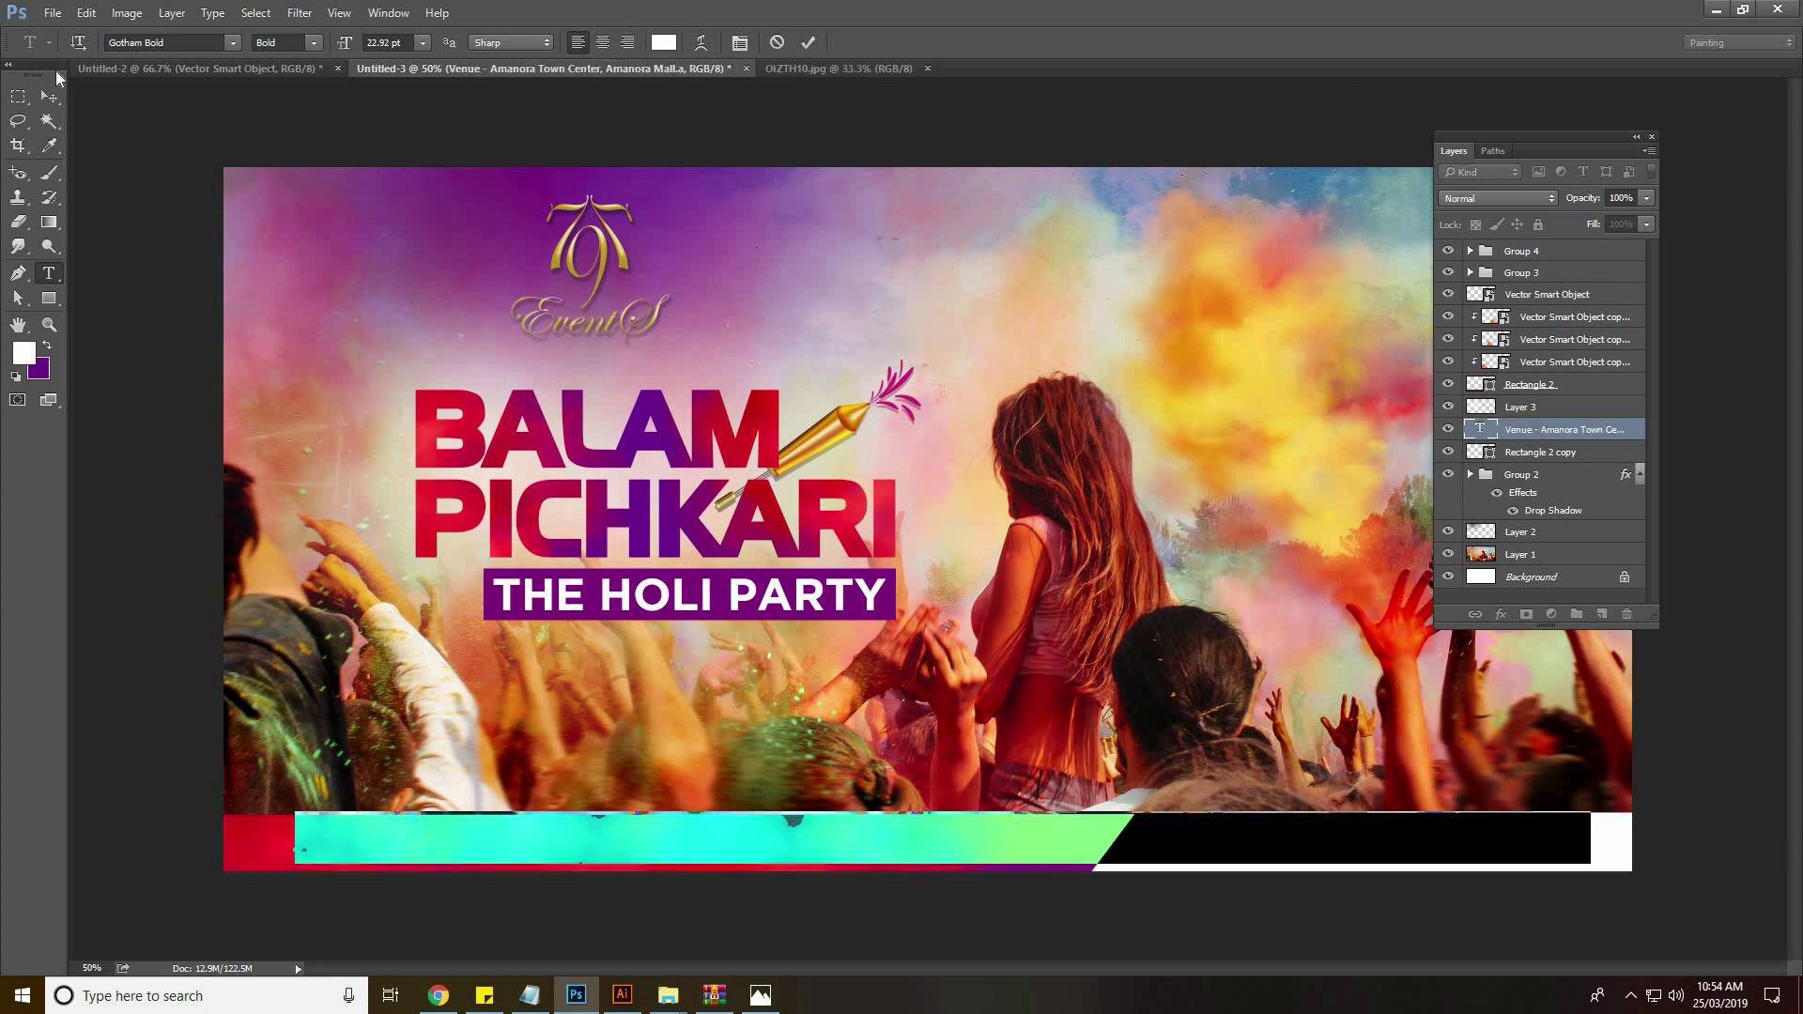
{"action": "left_click", "coordinate": [47, 98]}
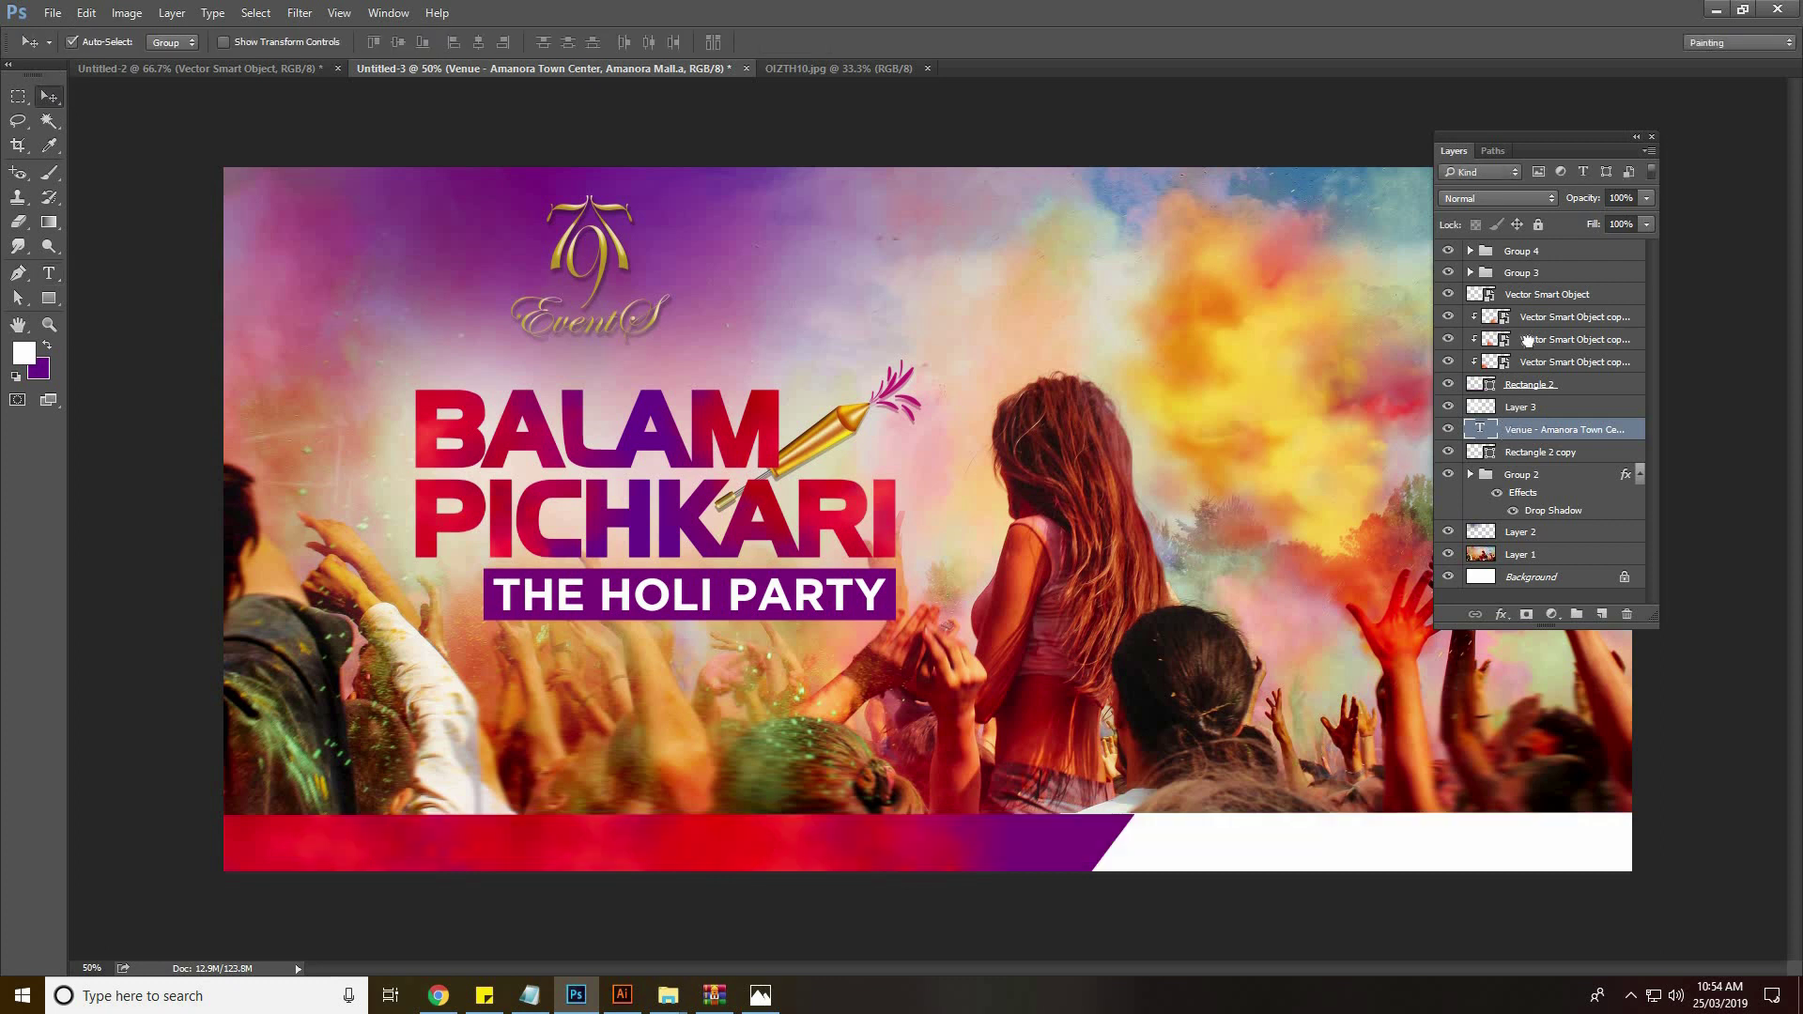
Move the venue text layer above the bar and ungroup Group 4
{"action": "left_click_drag", "start_coordinate": [1529, 340], "coordinate": [1538, 249]}
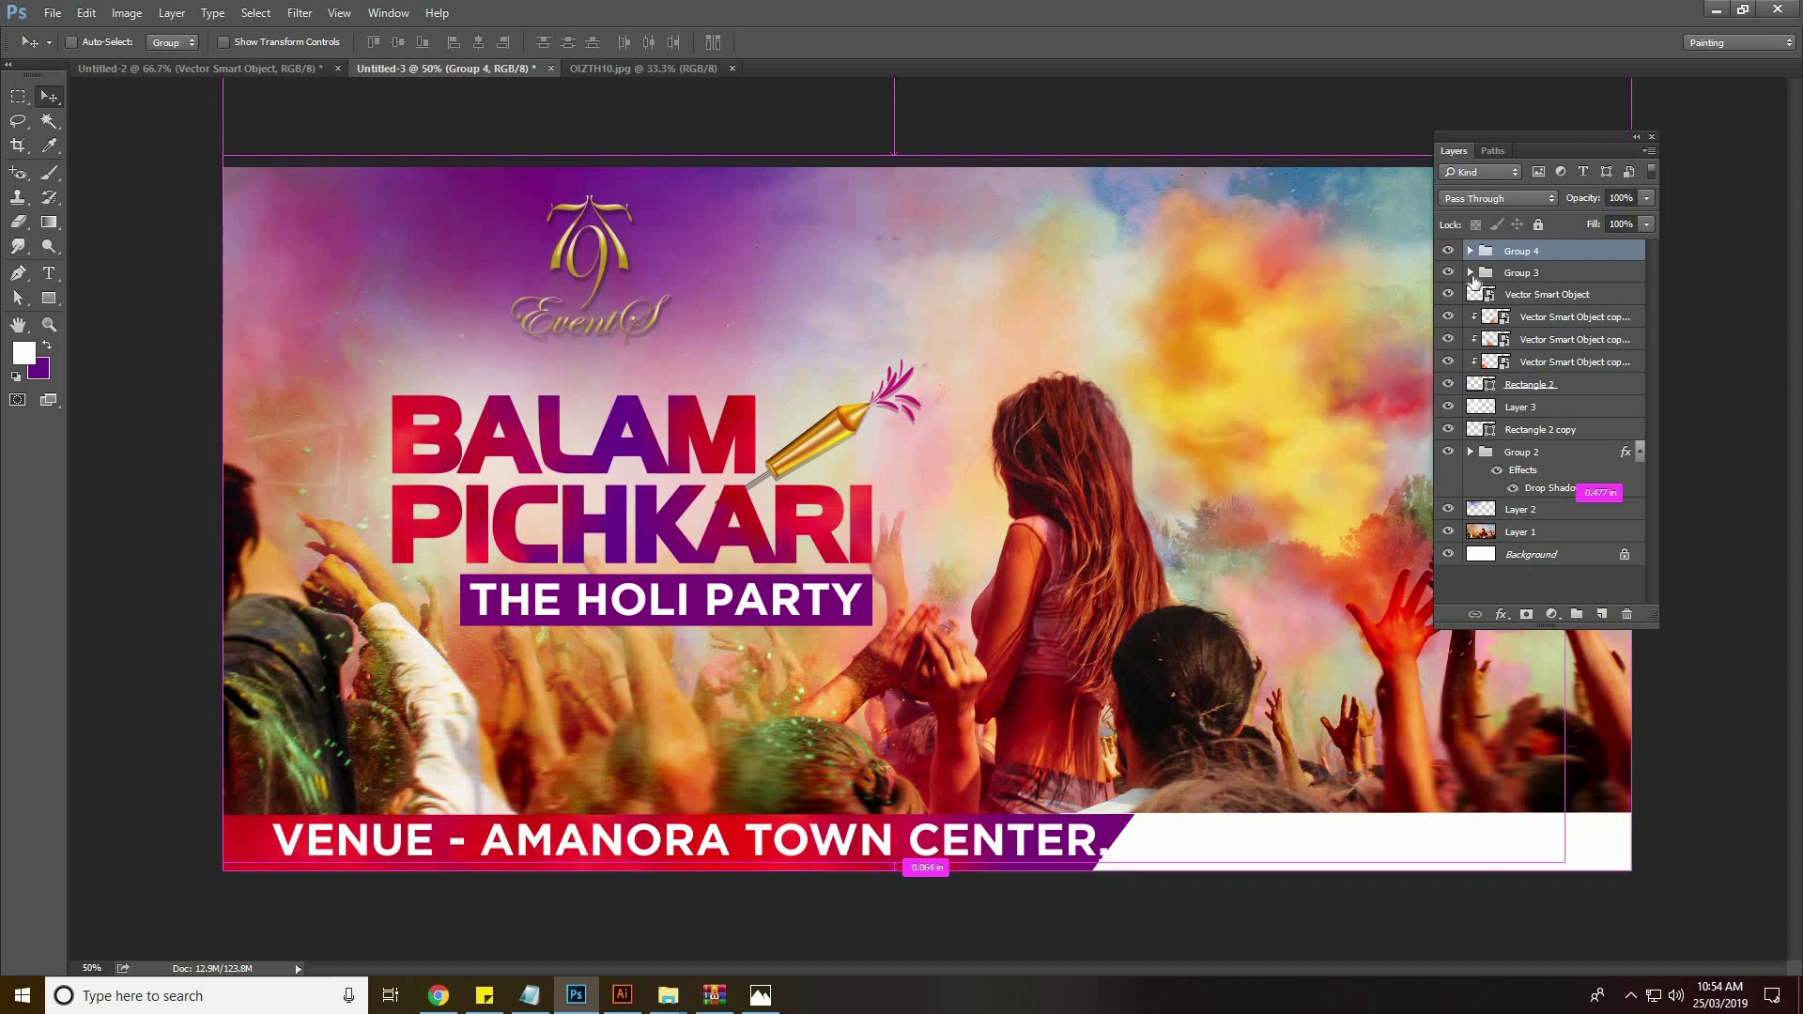
{"action": "right_click", "coordinate": [1507, 252]}
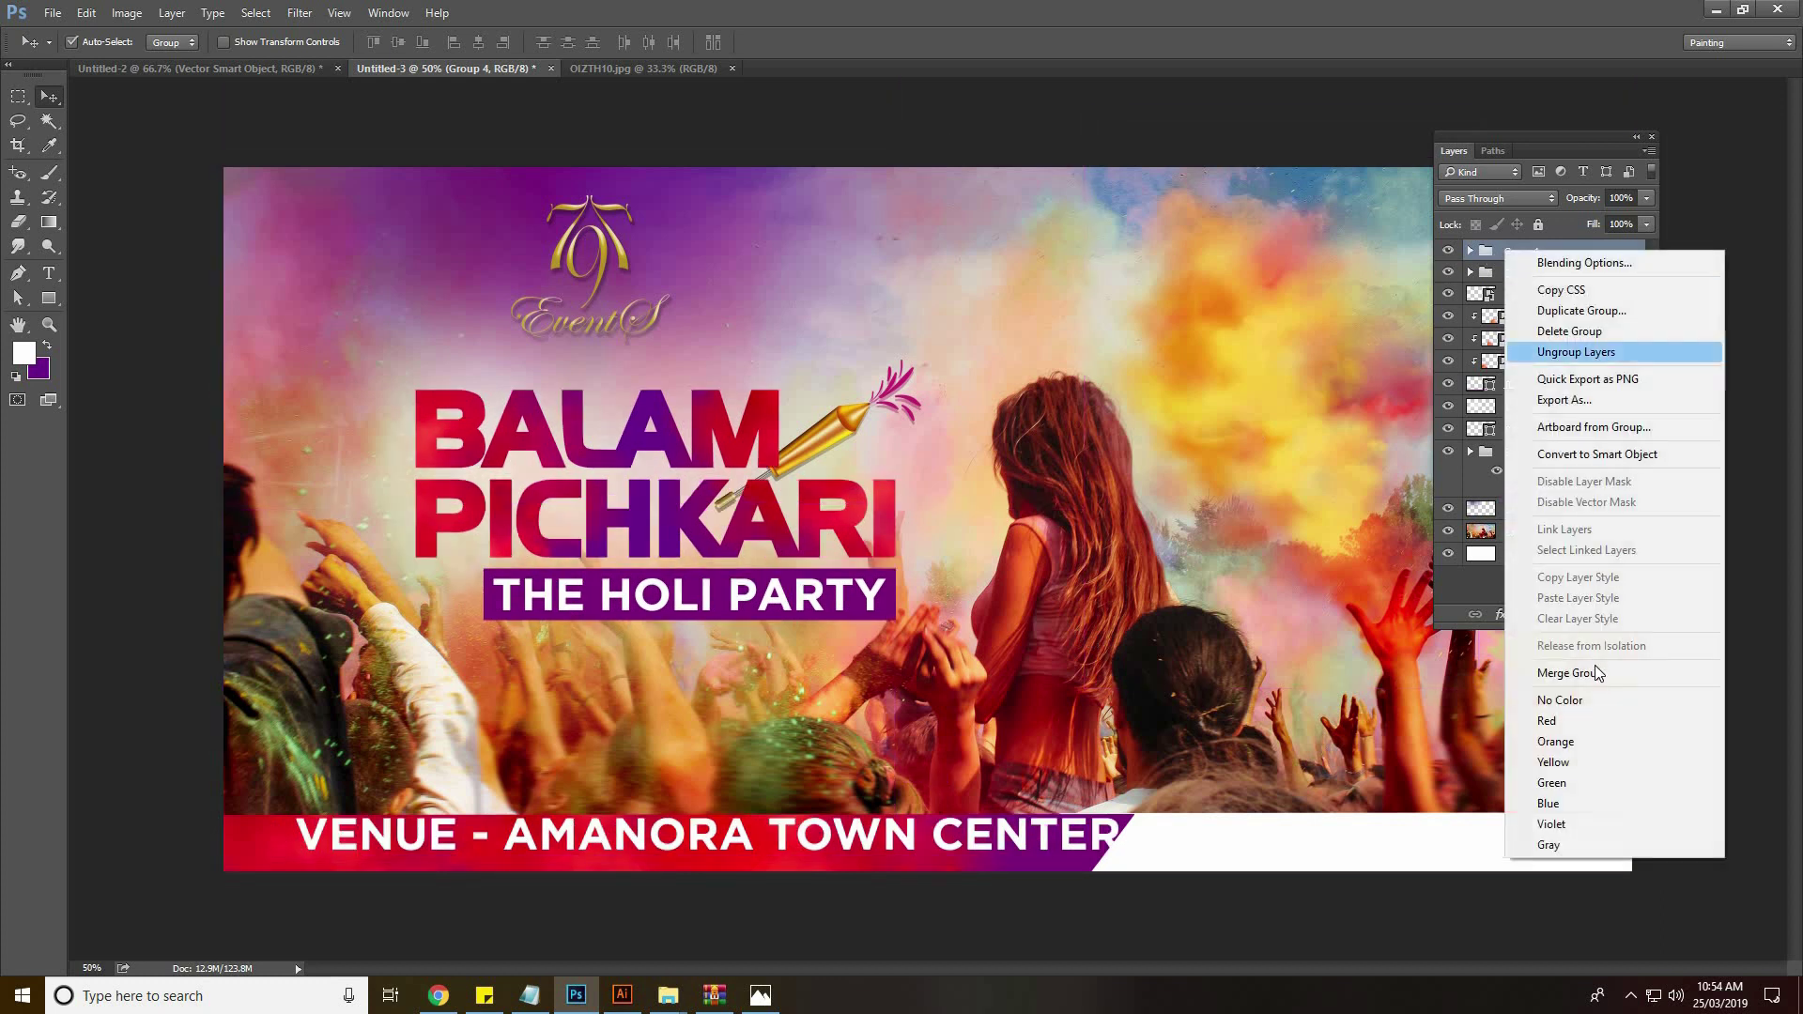
{"action": "left_click", "coordinate": [1577, 352]}
{"action": "left_click", "coordinate": [1550, 406]}
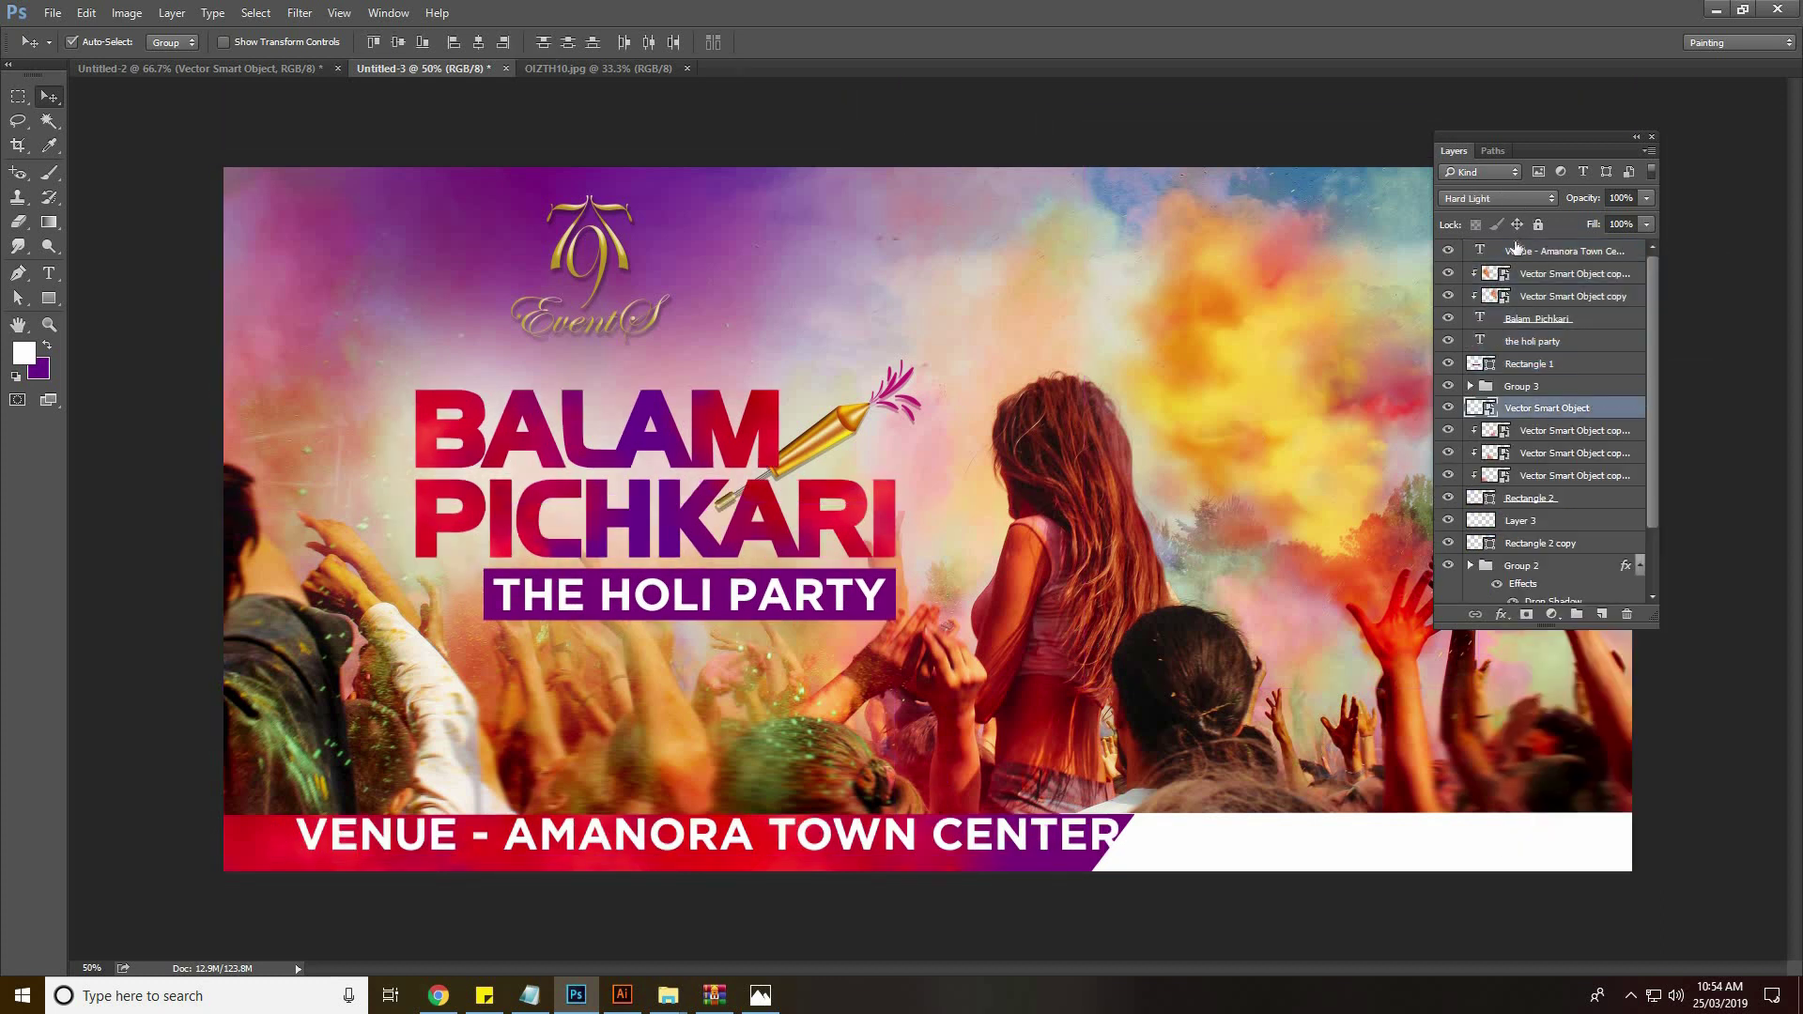
{"action": "left_click", "coordinate": [1549, 251]}
Scale the venue line down to fit, delete the stray '.A' after MALL, and nudge it into place
{"action": "key", "text": "ctrl+t"}
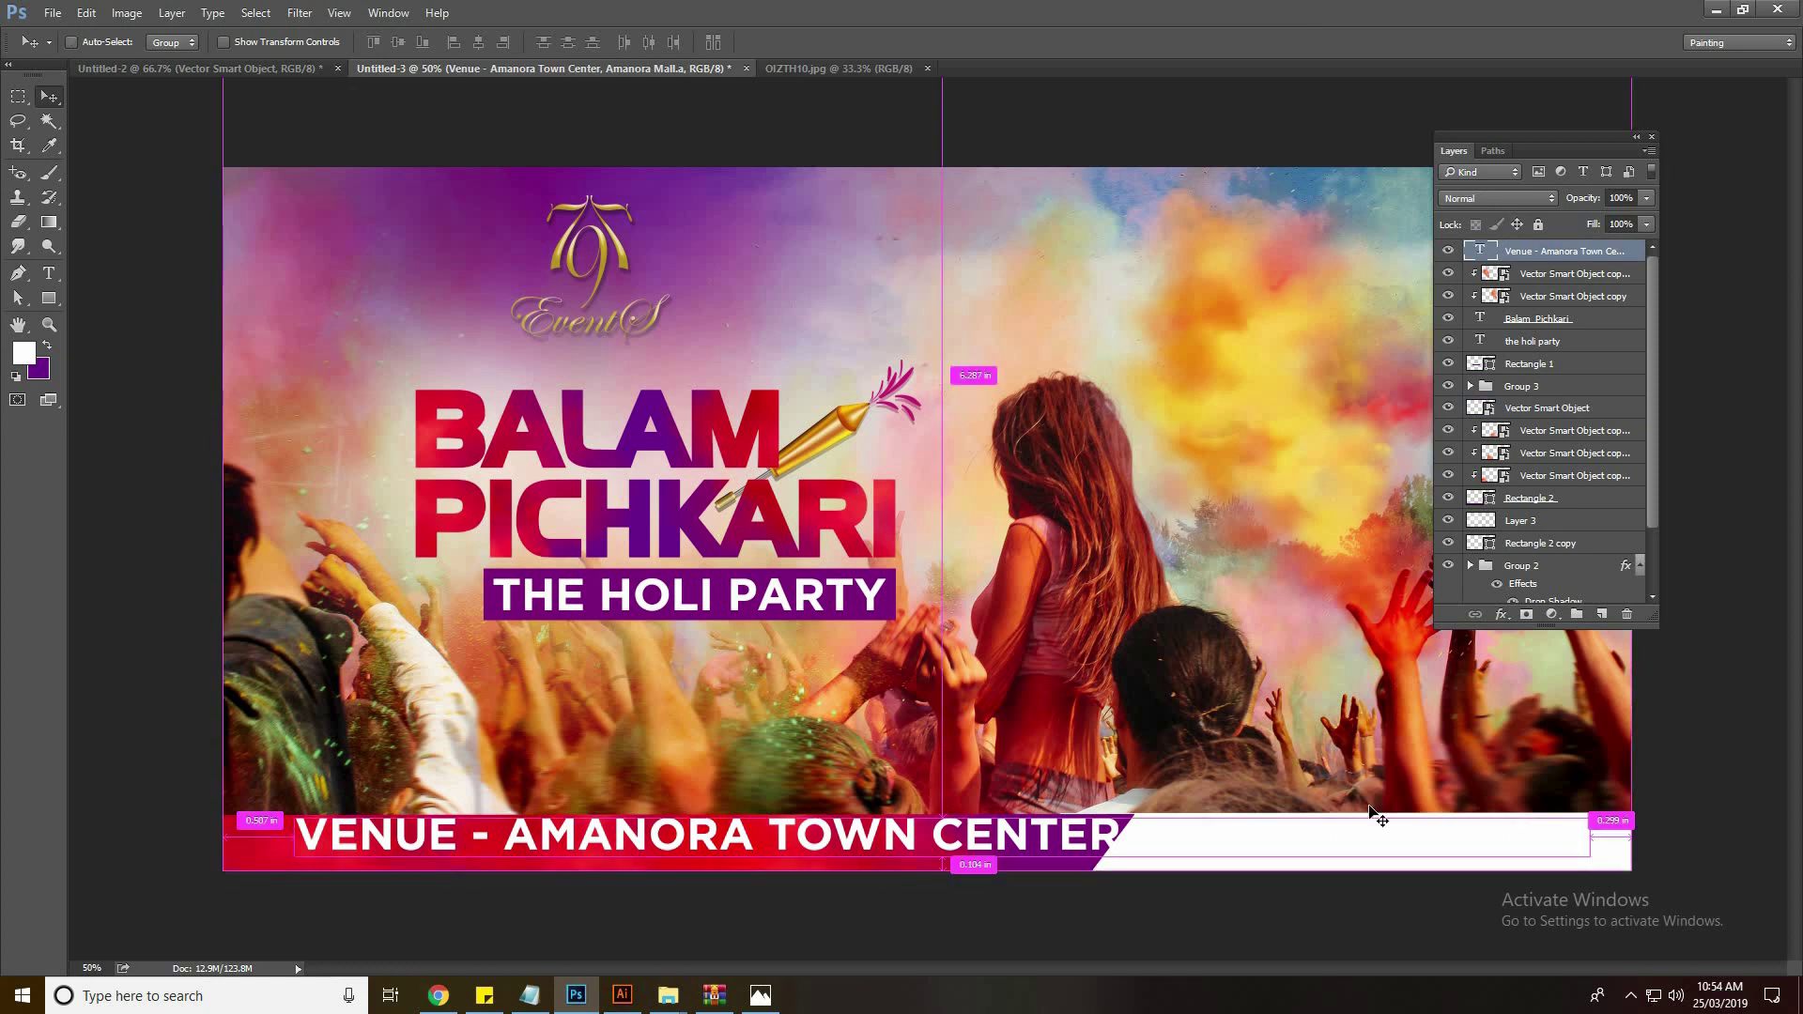
{"action": "mouse_move", "coordinate": [1417, 830]}
{"action": "left_mouse_down"}
{"action": "mouse_move", "coordinate": [1088, 864]}
{"action": "mouse_move", "coordinate": [1041, 845]}
{"action": "left_mouse_up"}
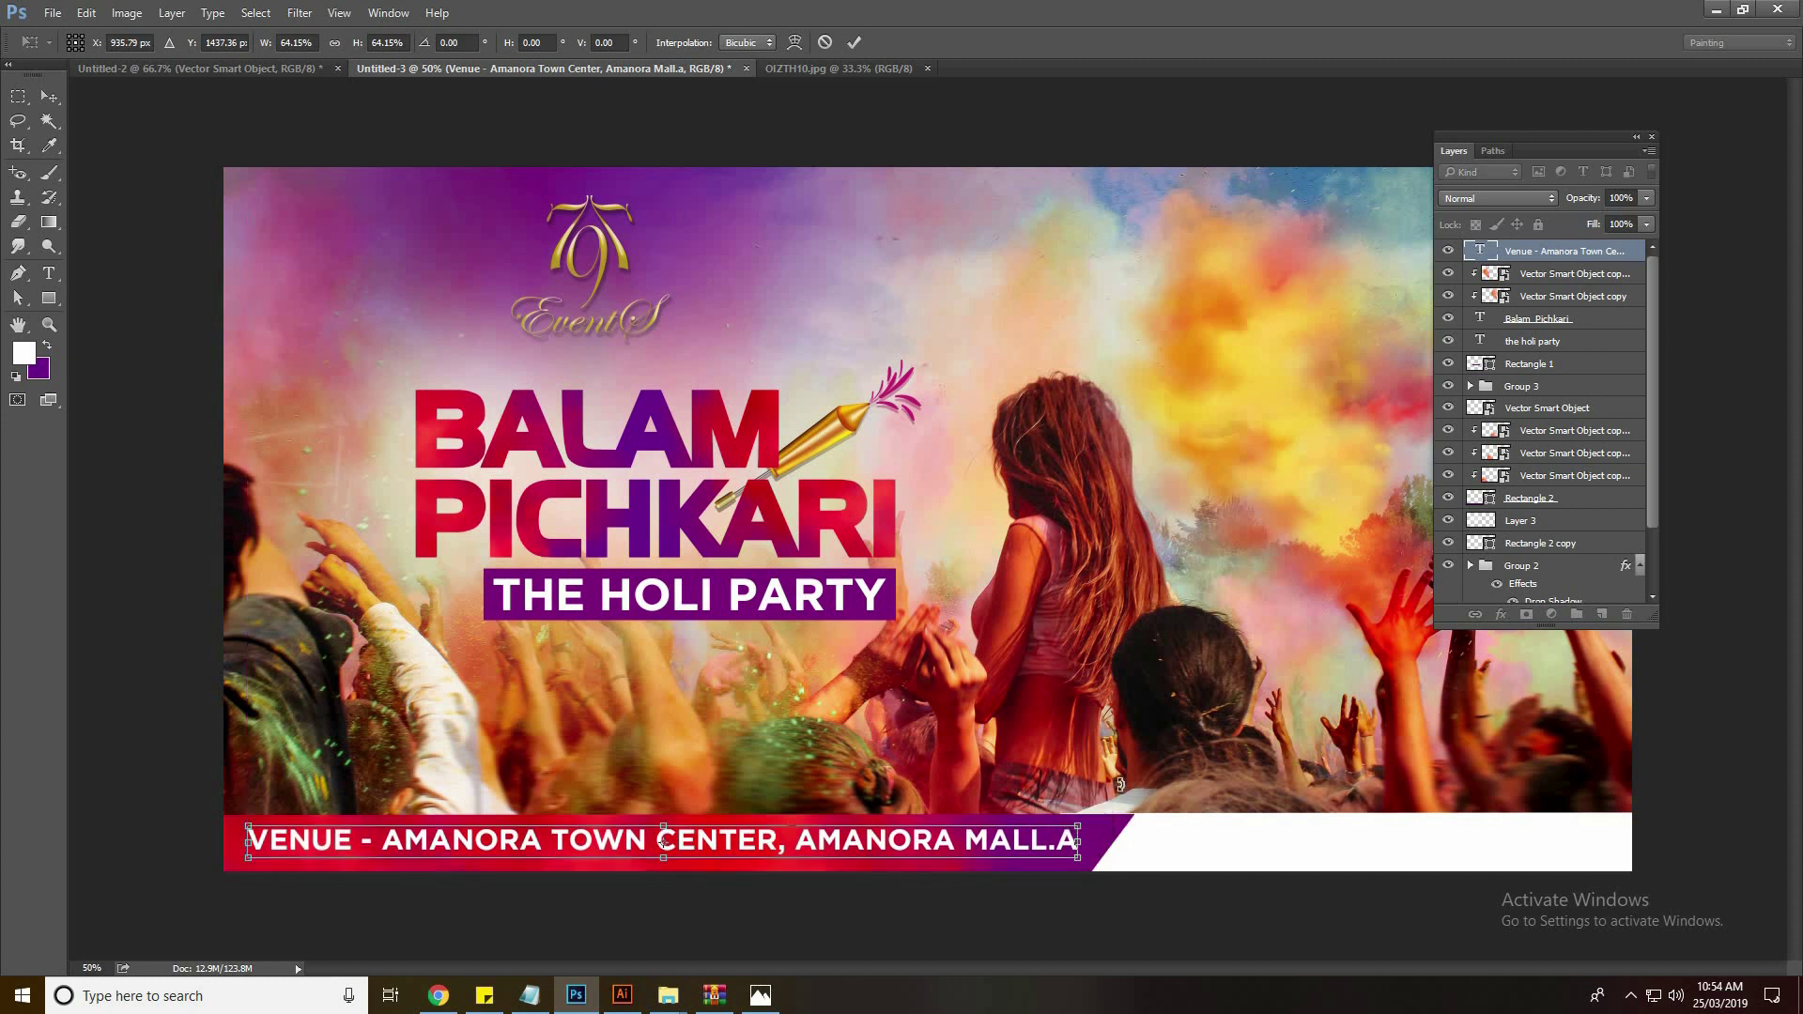
{"action": "key", "text": "Return"}
{"action": "key", "text": "t"}
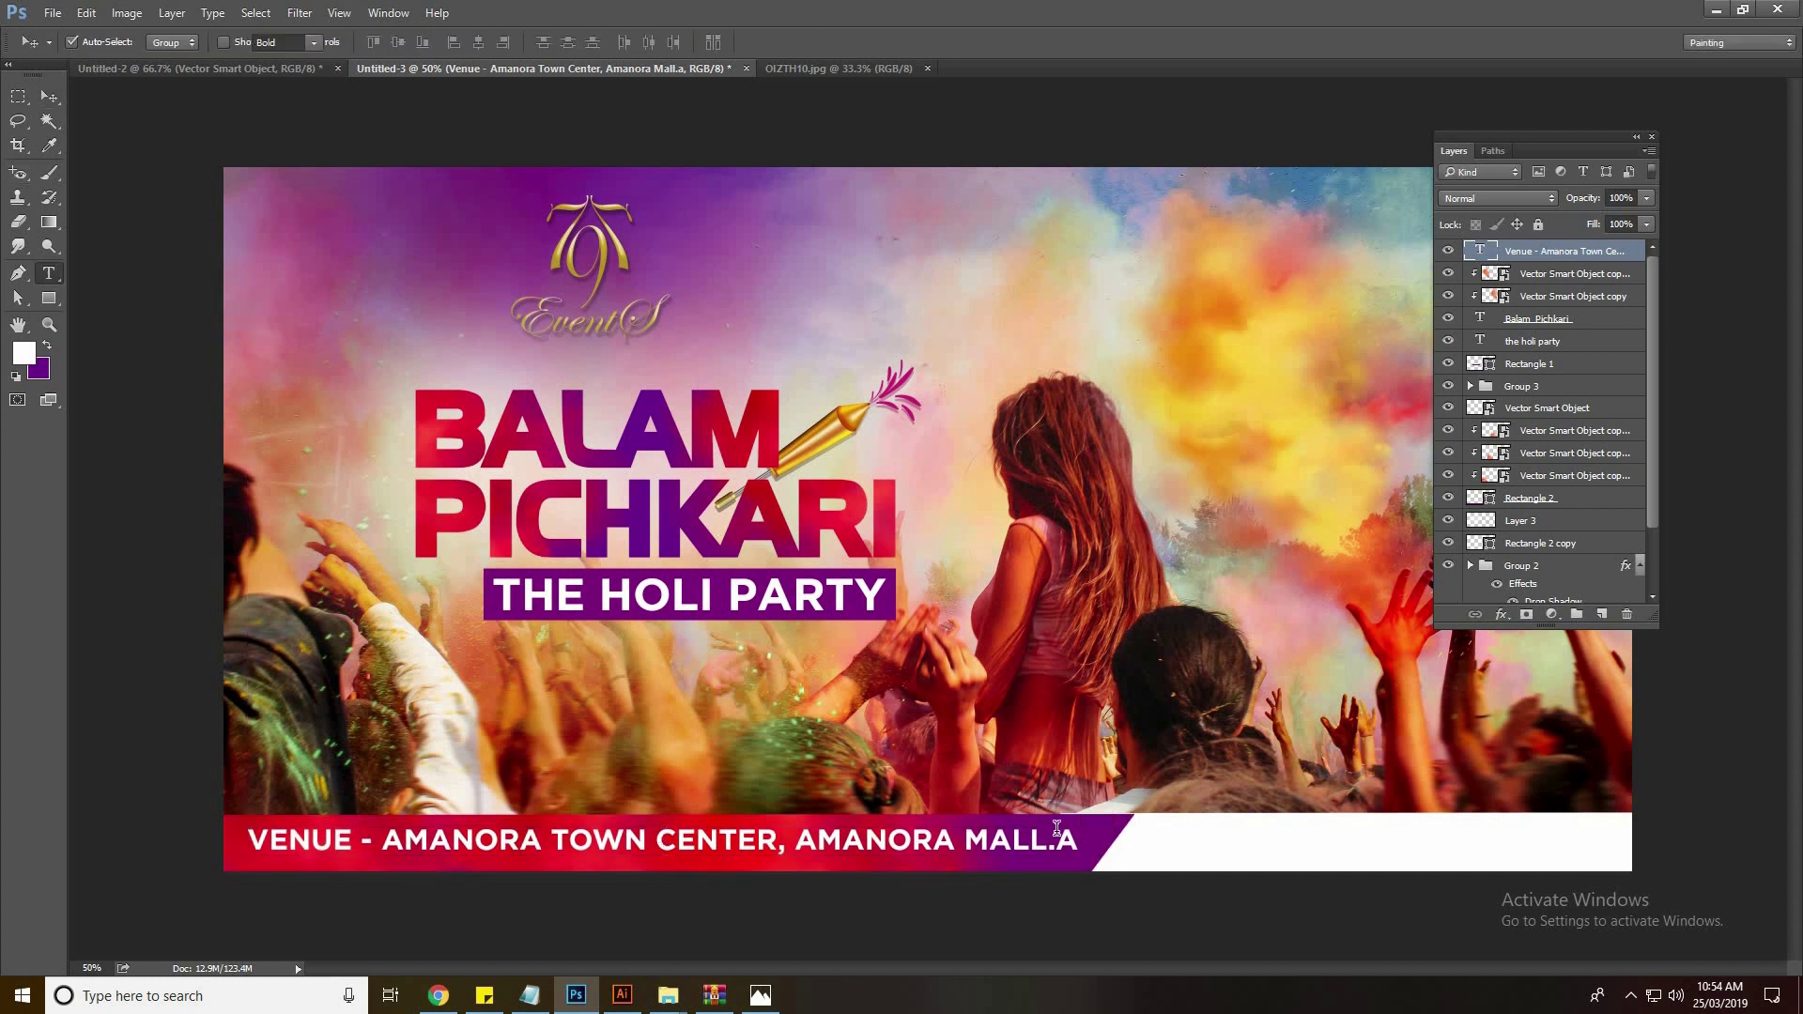
{"action": "double_click", "coordinate": [1078, 850]}
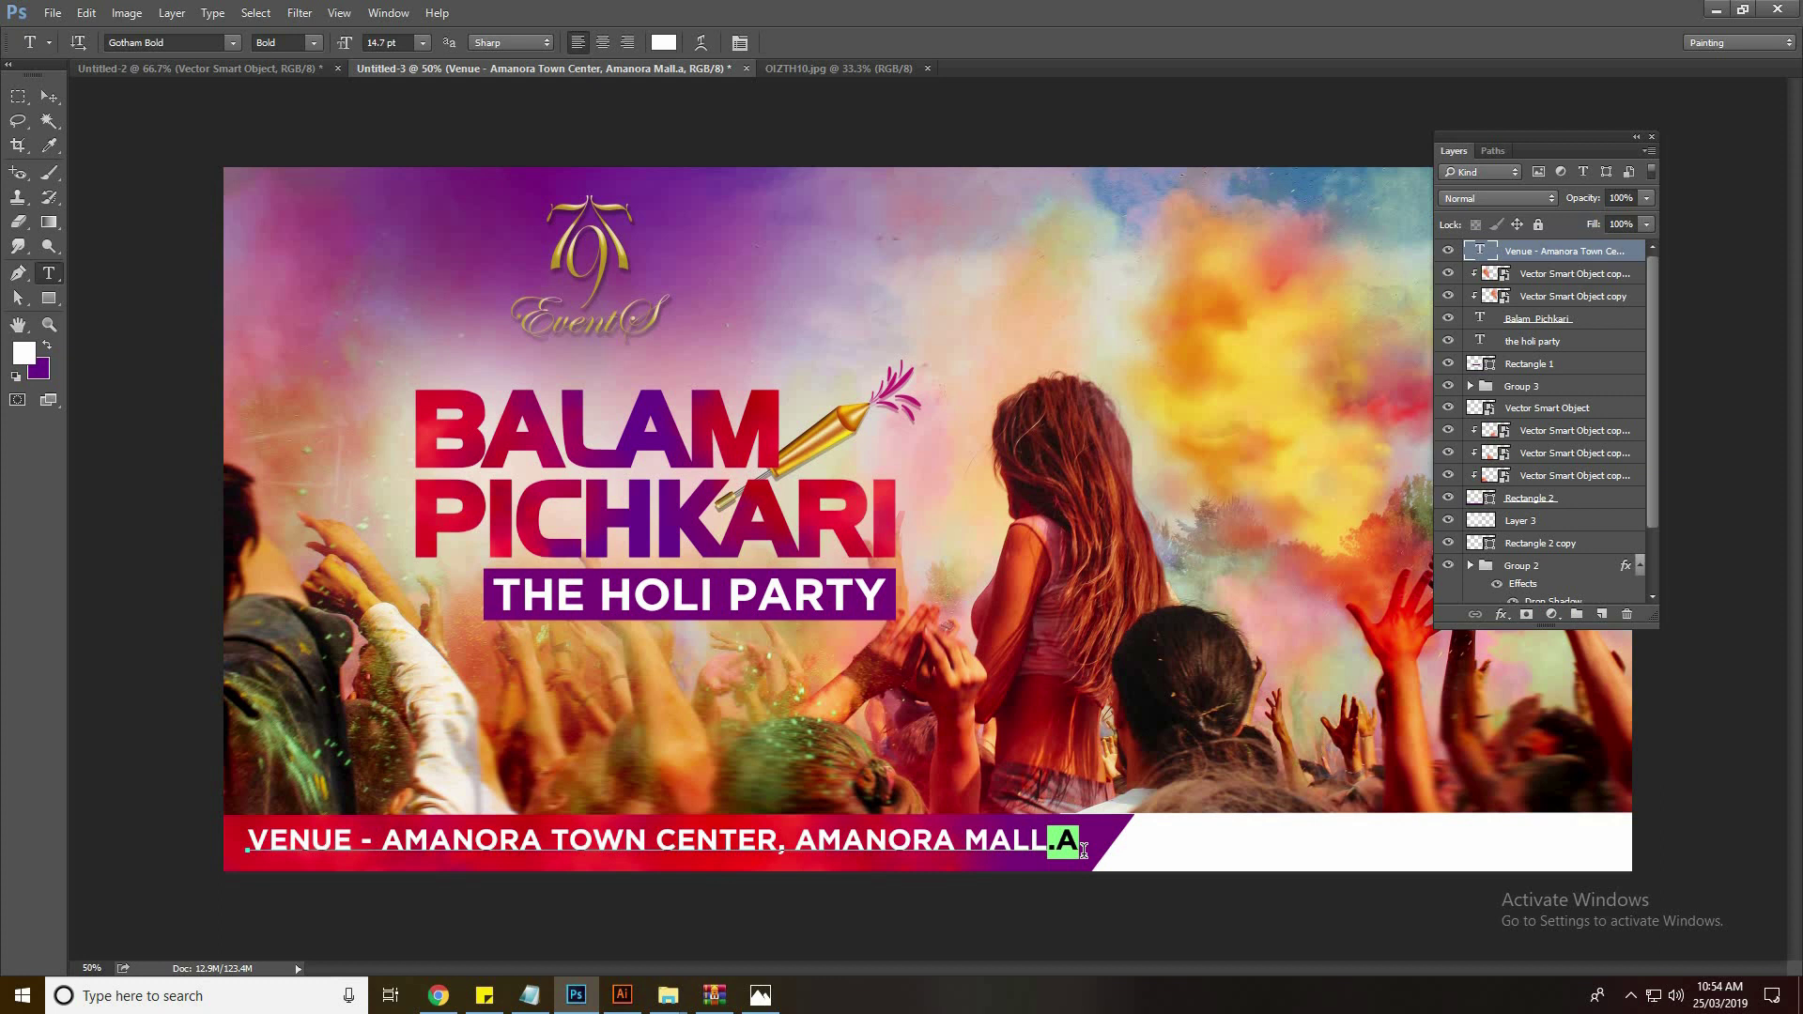
{"action": "key", "text": "BackSpace"}
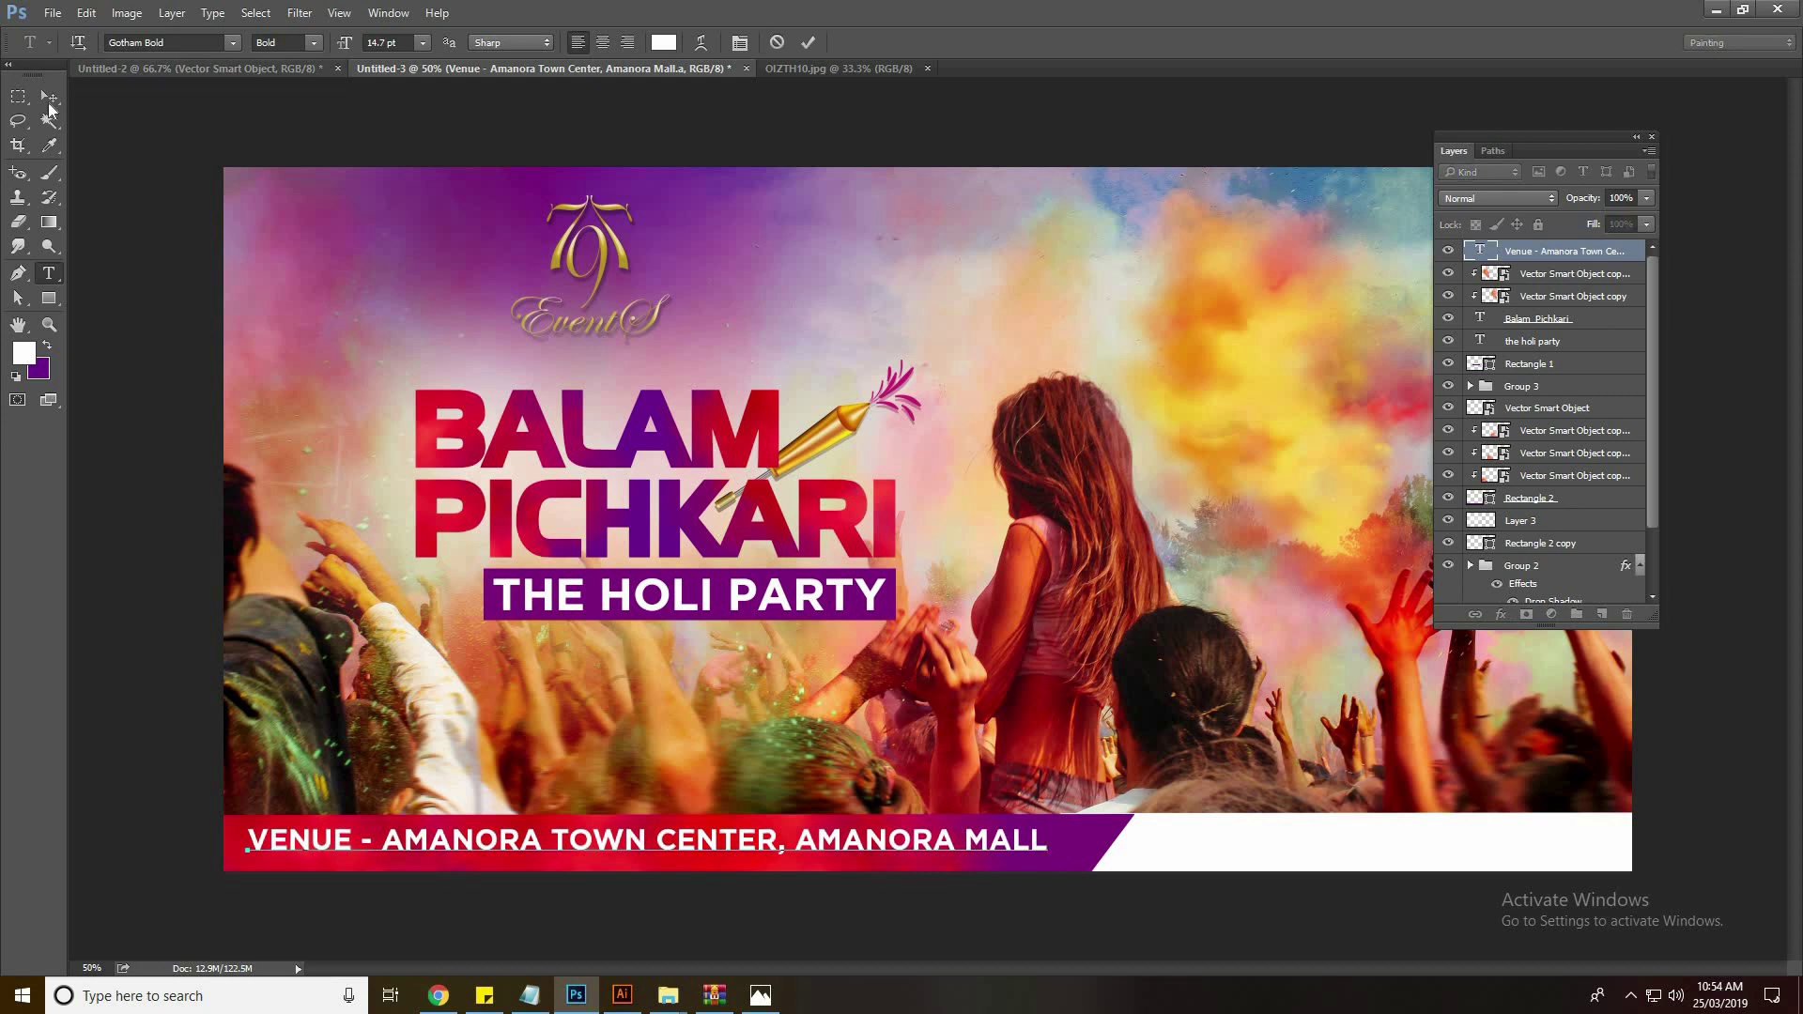
{"action": "left_click", "coordinate": [49, 96]}
{"action": "left_click_drag", "start_coordinate": [819, 850], "coordinate": [827, 853]}
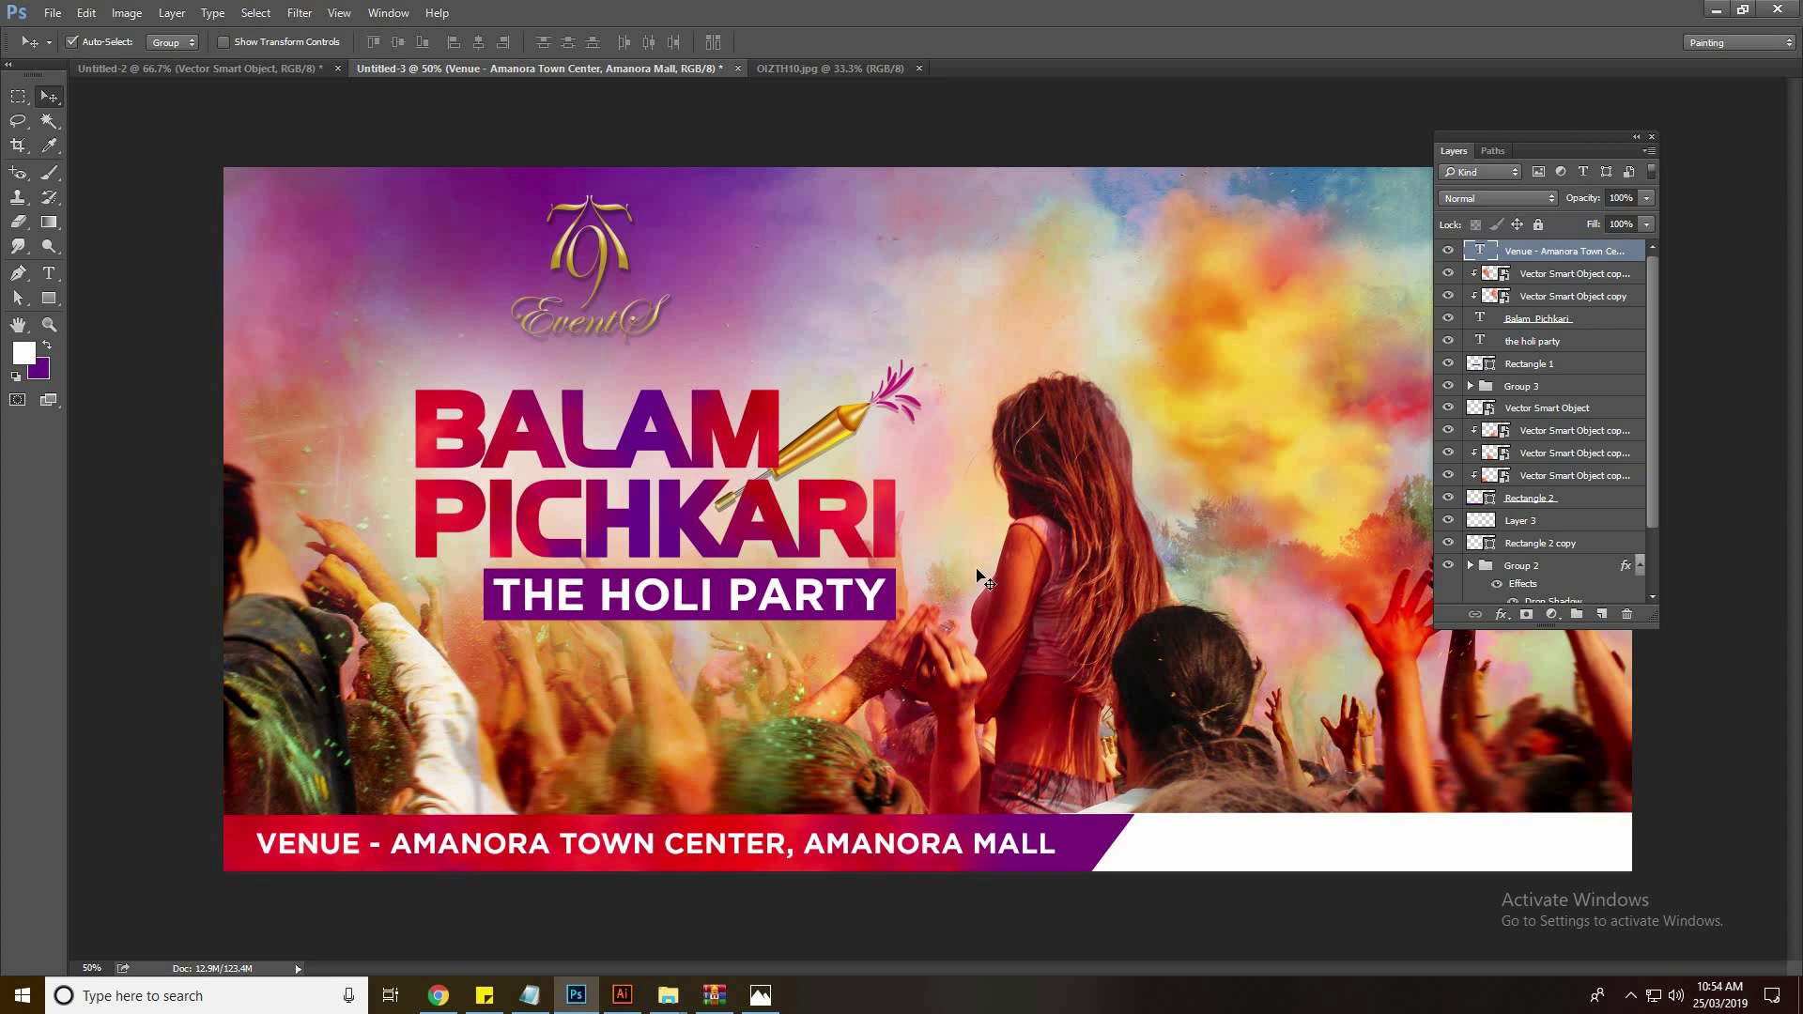
Shift the pichkari graphic slightly up and right beside the BALAM PICHKARI title
{"action": "key", "text": "f"}
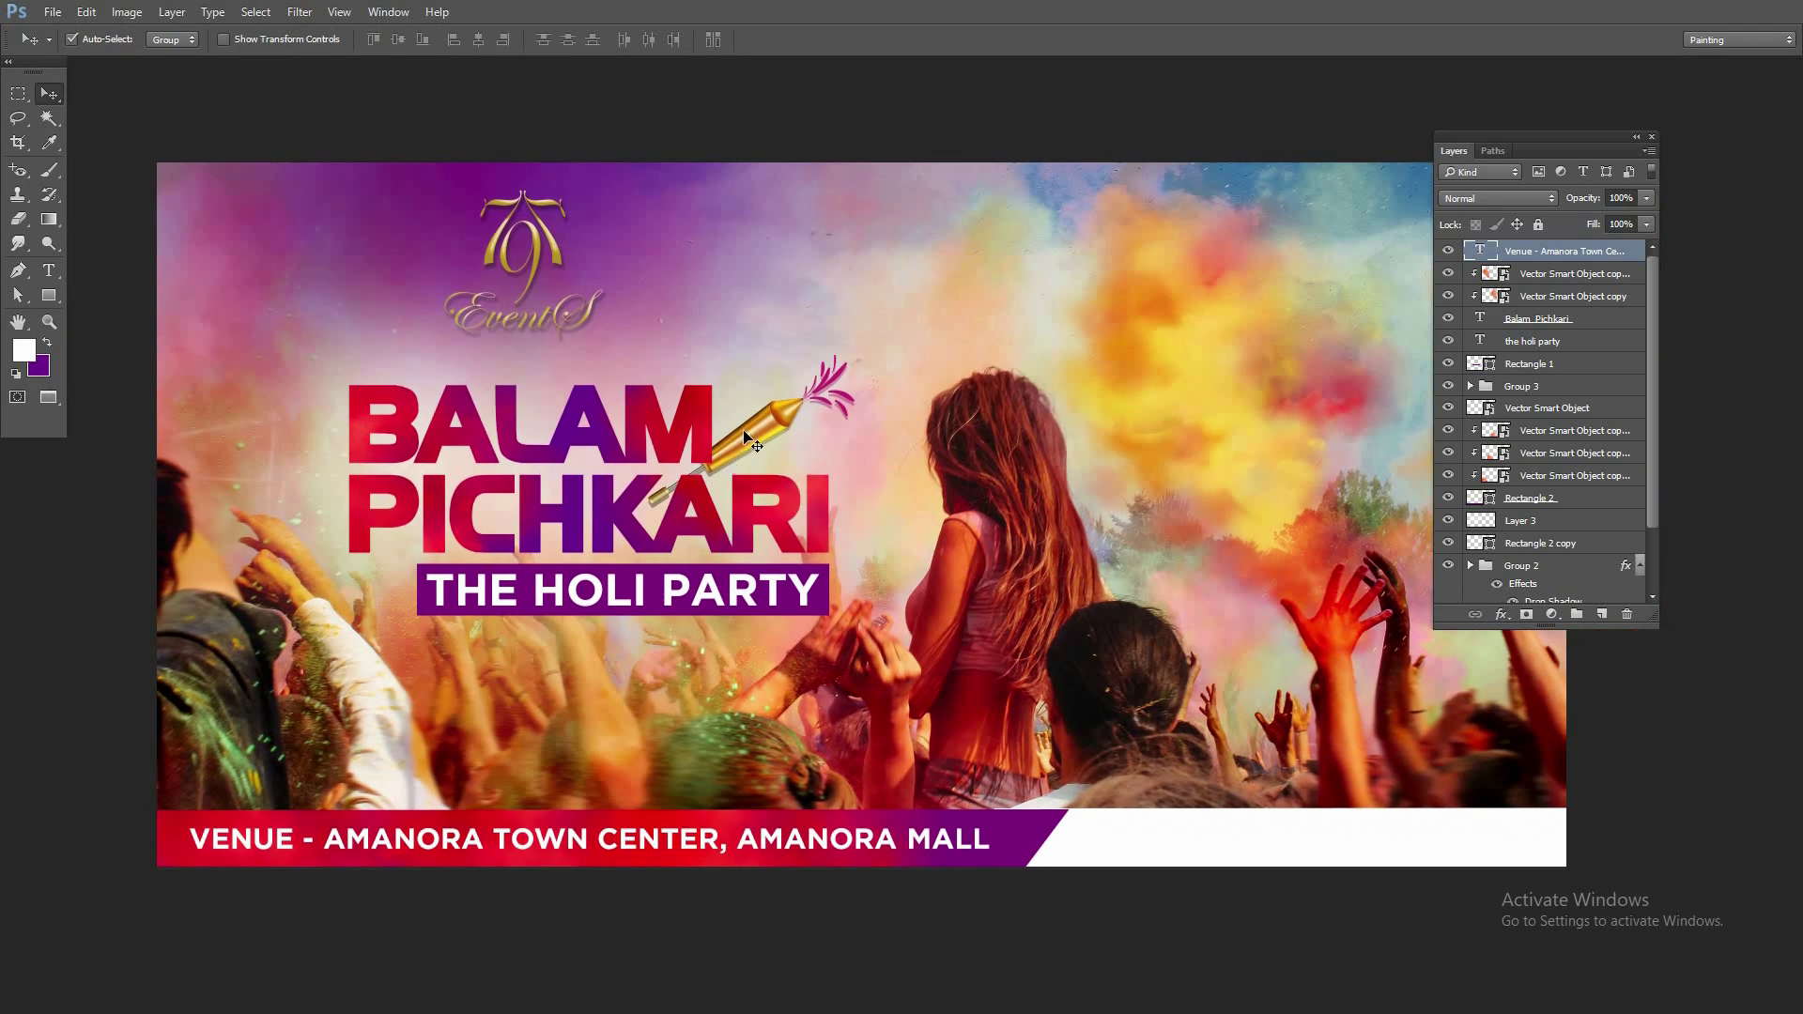
{"action": "left_click", "coordinate": [747, 436]}
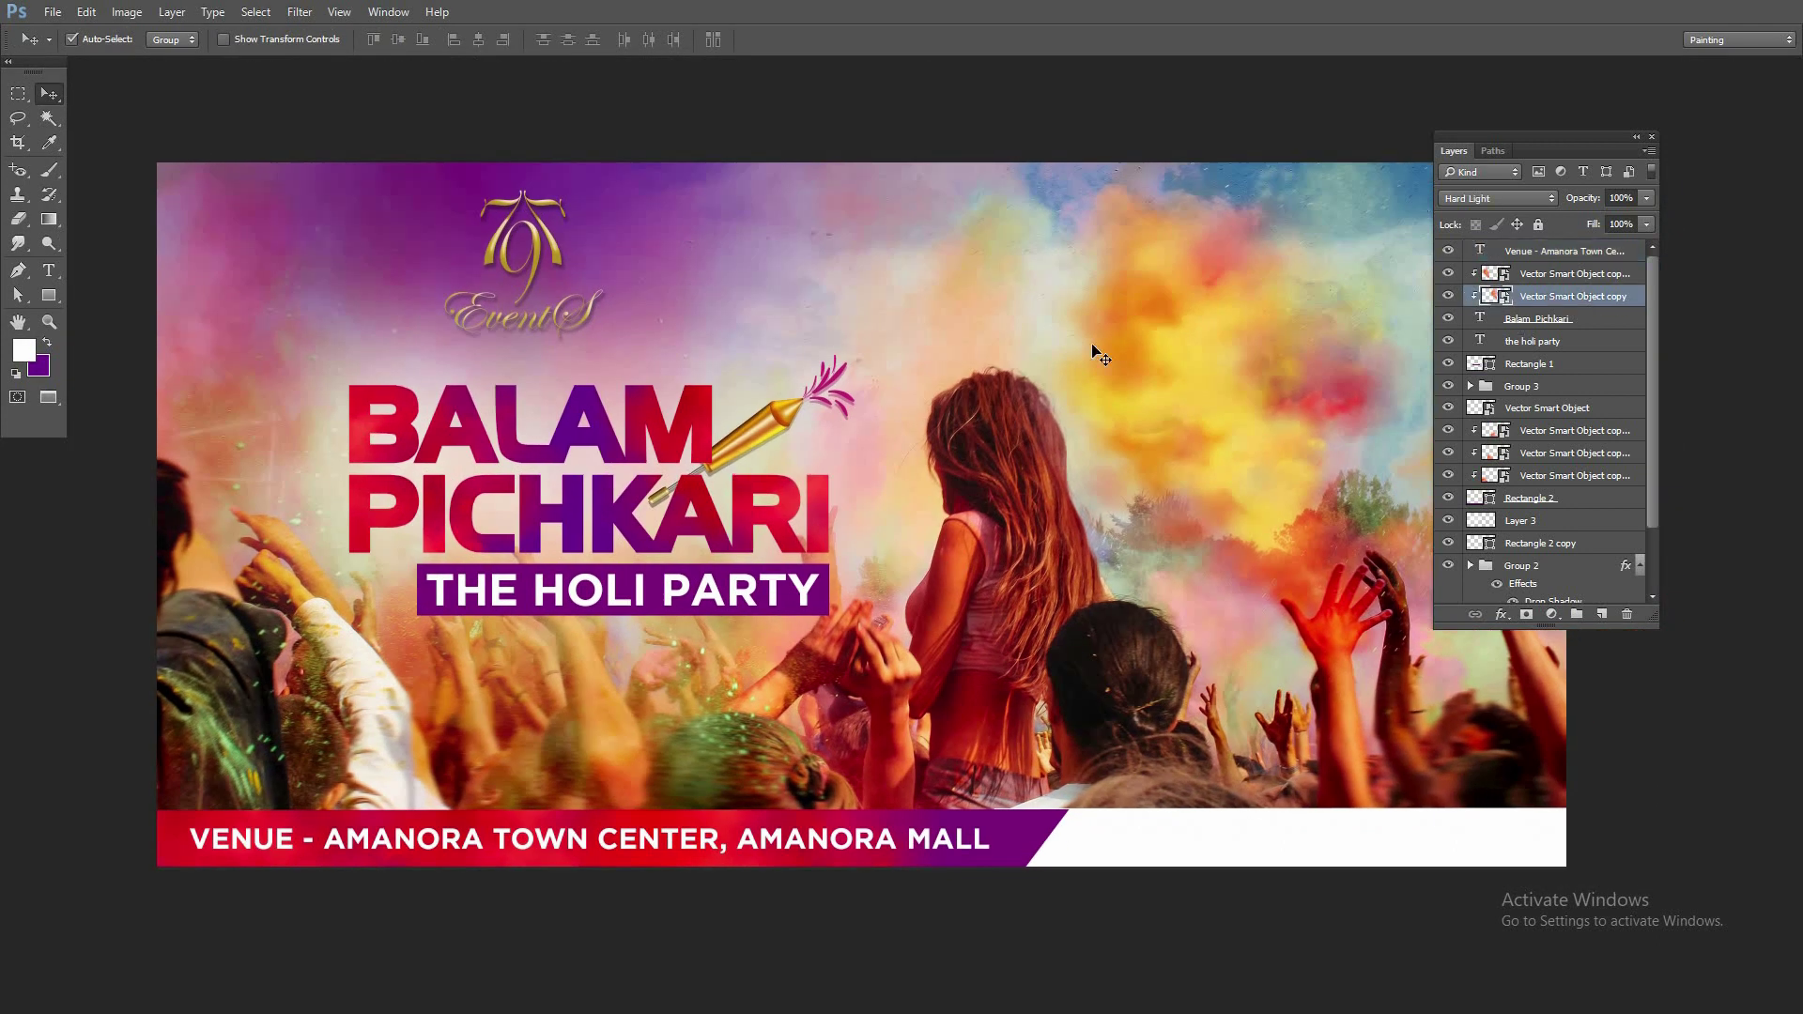
{"action": "left_click_drag", "start_coordinate": [828, 399], "coordinate": [874, 377]}
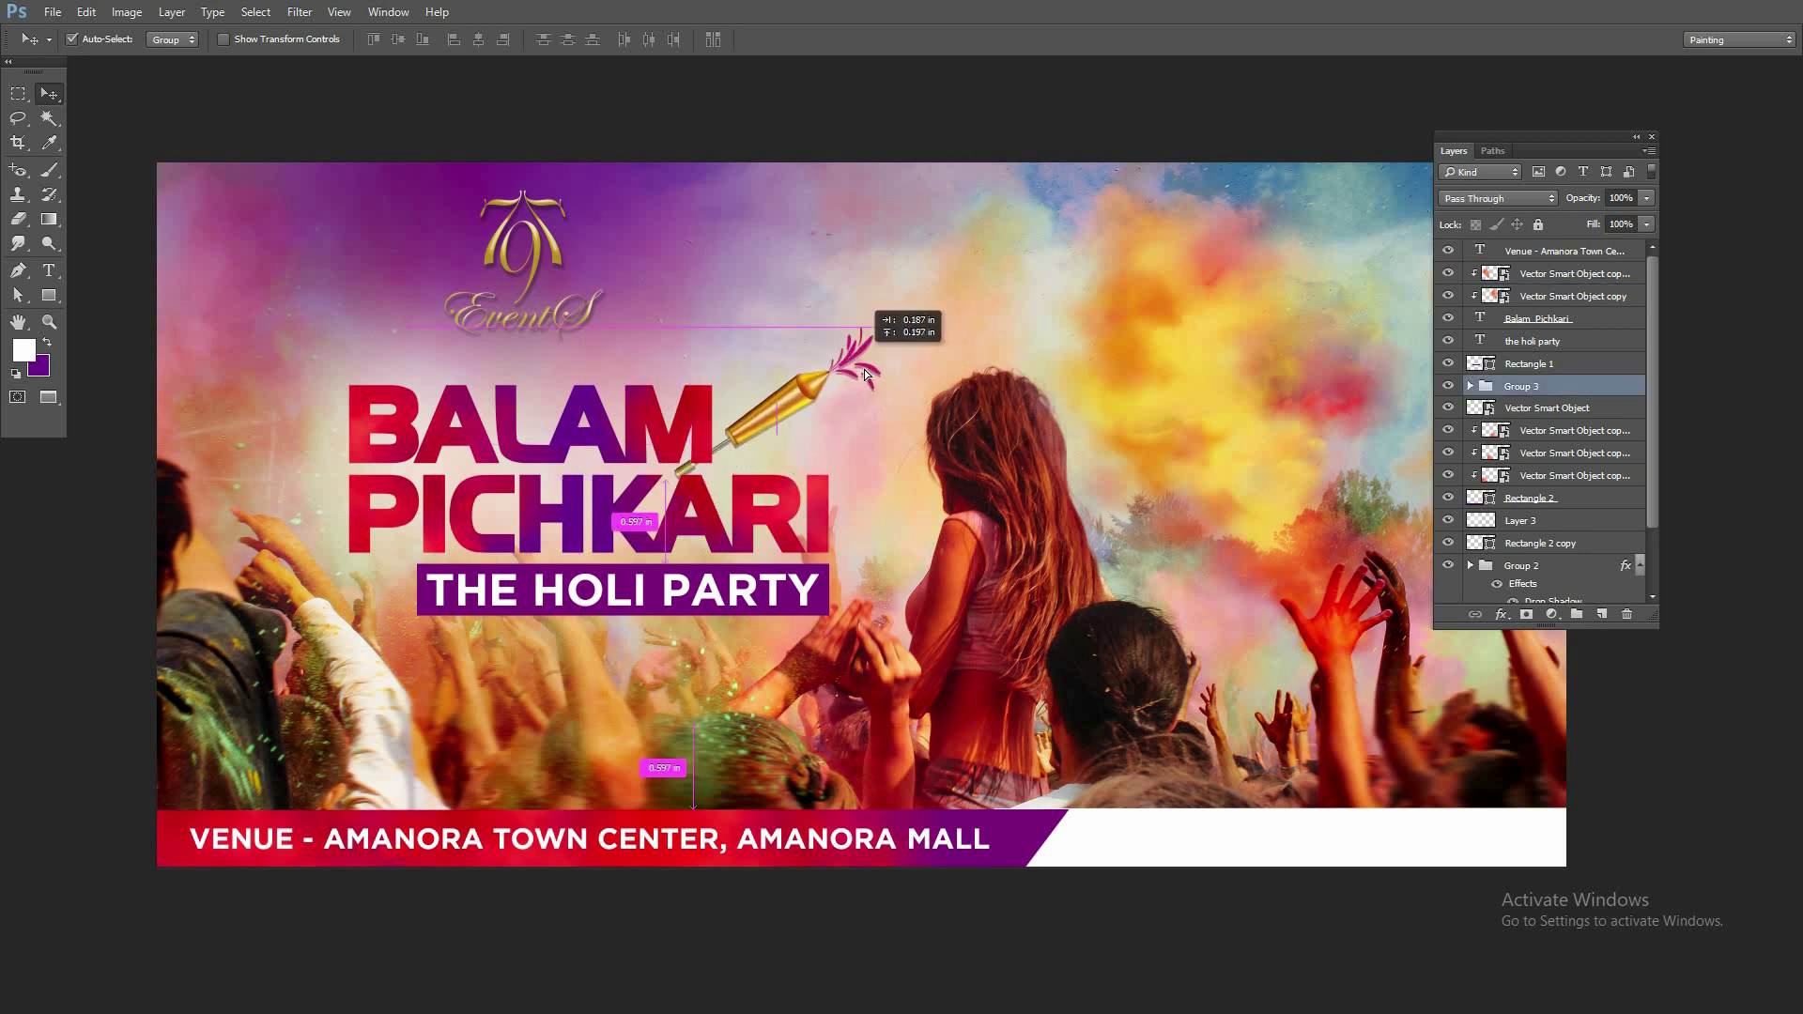
{"action": "left_click_drag", "start_coordinate": [873, 378], "coordinate": [864, 372]}
Bring the pichkari group to the front, then select 'Online Tickets:' in the Notepad notes
{"action": "key", "text": "ctrl+shift+bracketright"}
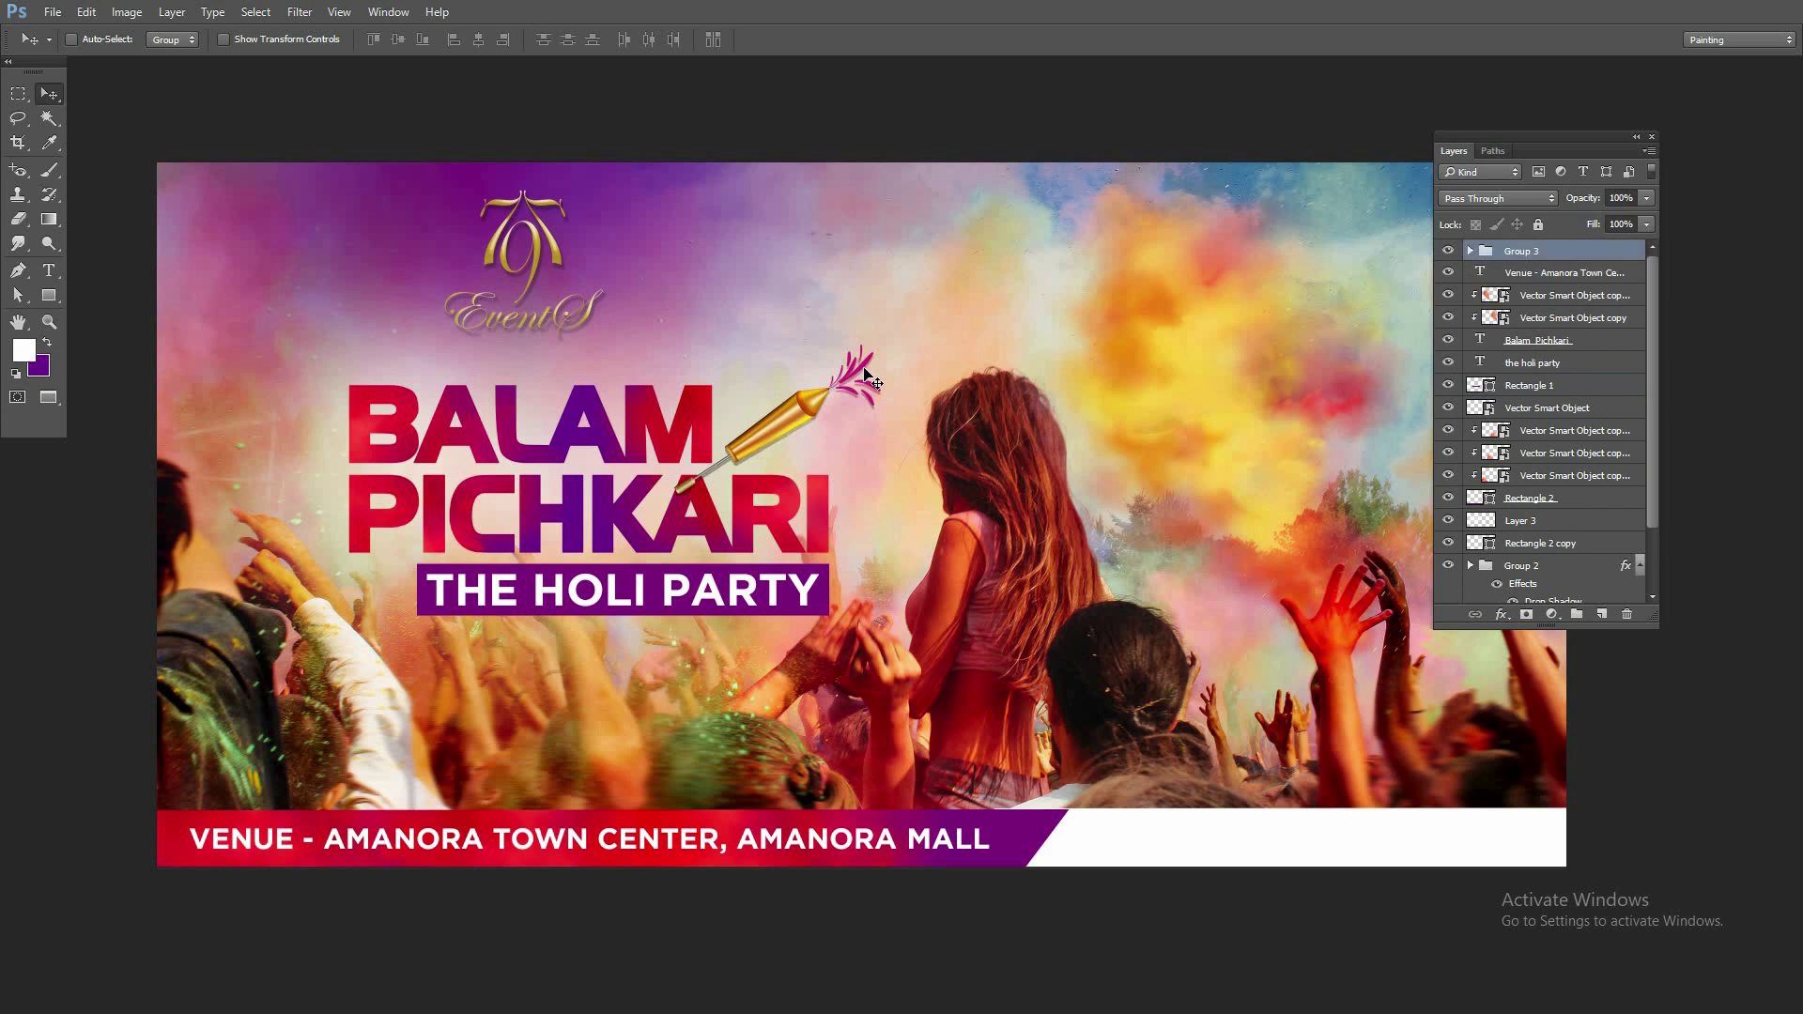
{"action": "left_click_drag", "start_coordinate": [831, 390], "coordinate": [828, 391]}
{"action": "key", "text": "alt+Tab"}
{"action": "left_click_drag", "start_coordinate": [1296, 536], "coordinate": [1099, 536]}
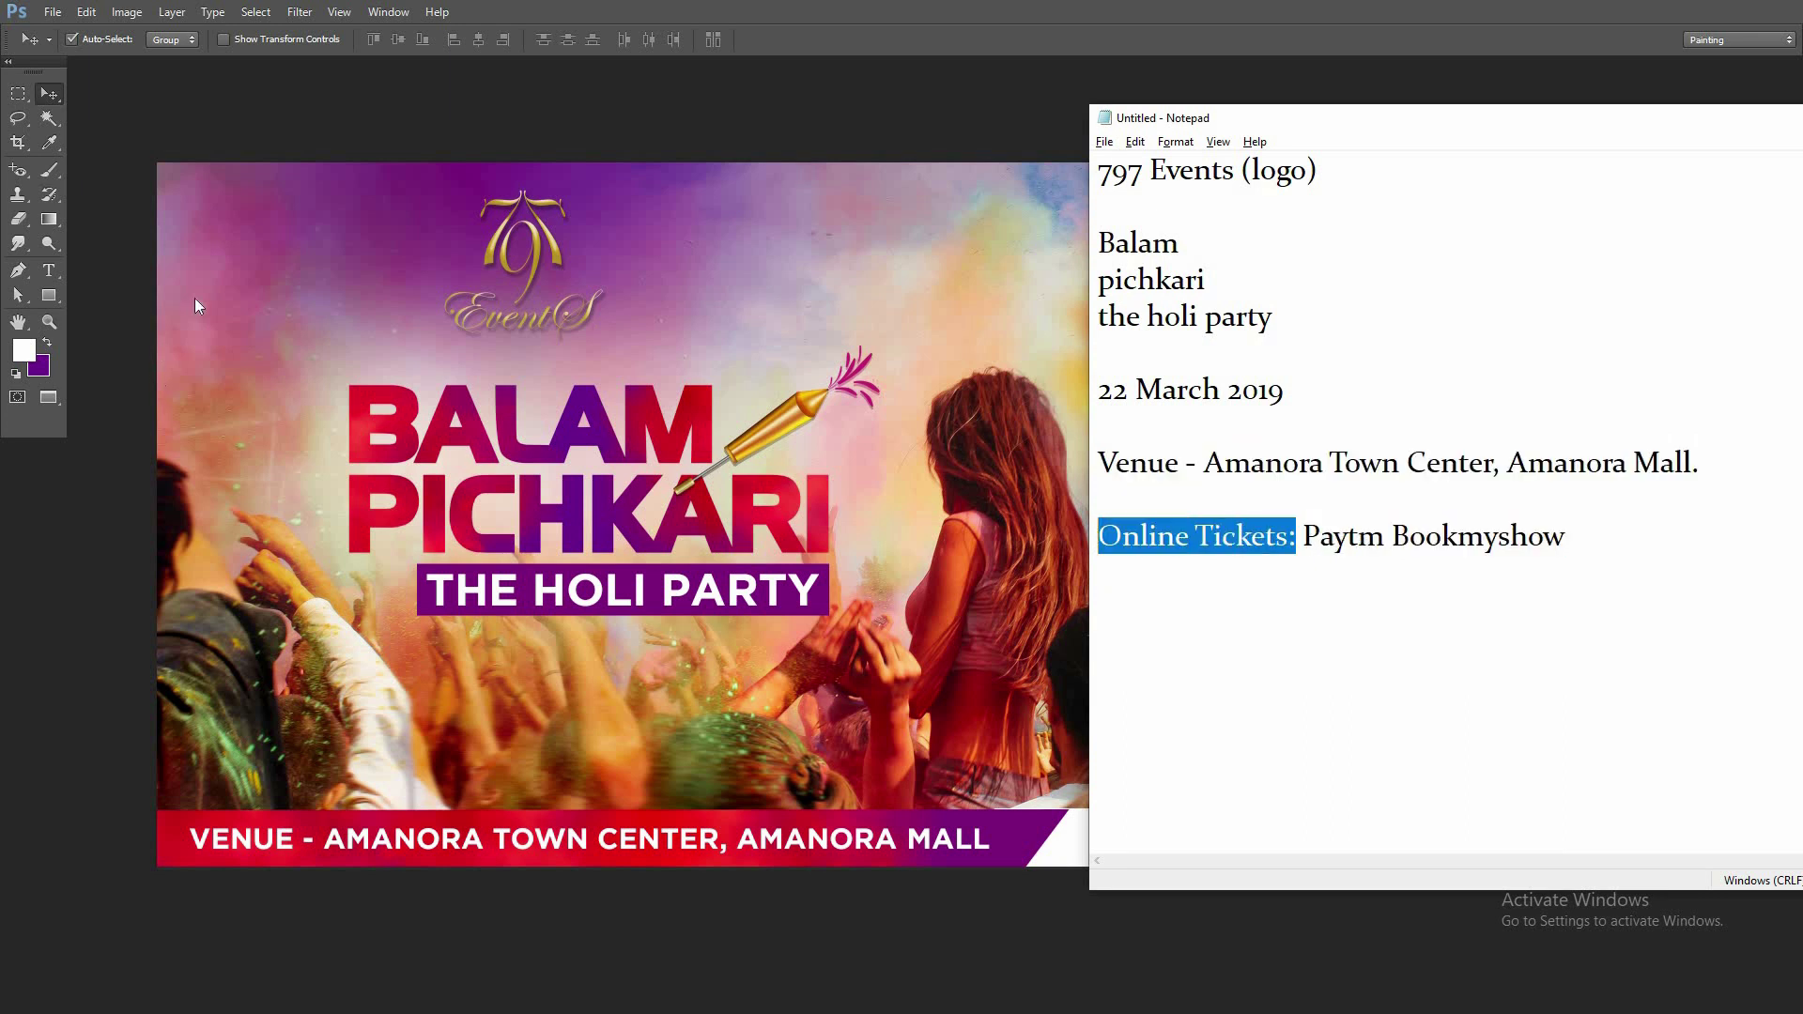
Duplicate the venue text and replace its wording with the copied 'Online Tickets:'
{"action": "key", "text": "alt+Tab"}
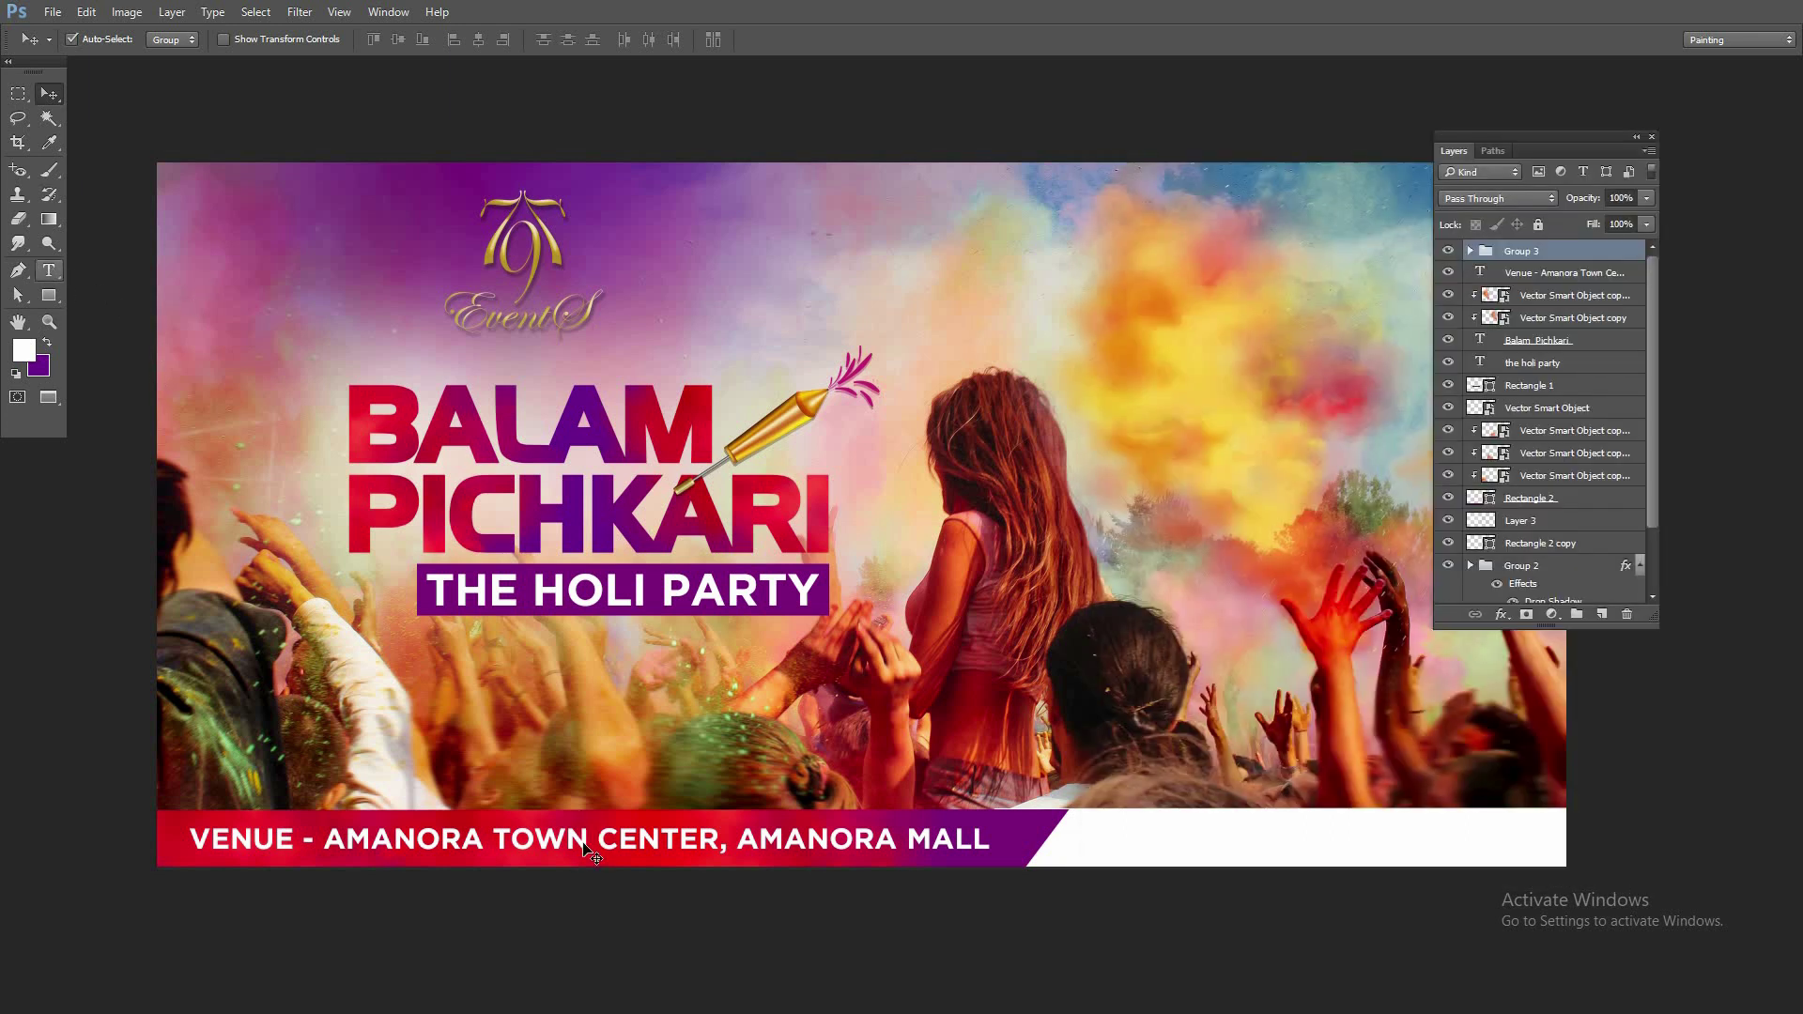
{"action": "mouse_move", "coordinate": [650, 866]}
{"action": "left_mouse_down"}
{"action": "mouse_move", "coordinate": [1071, 706]}
{"action": "mouse_move", "coordinate": [1151, 725]}
{"action": "left_mouse_up"}
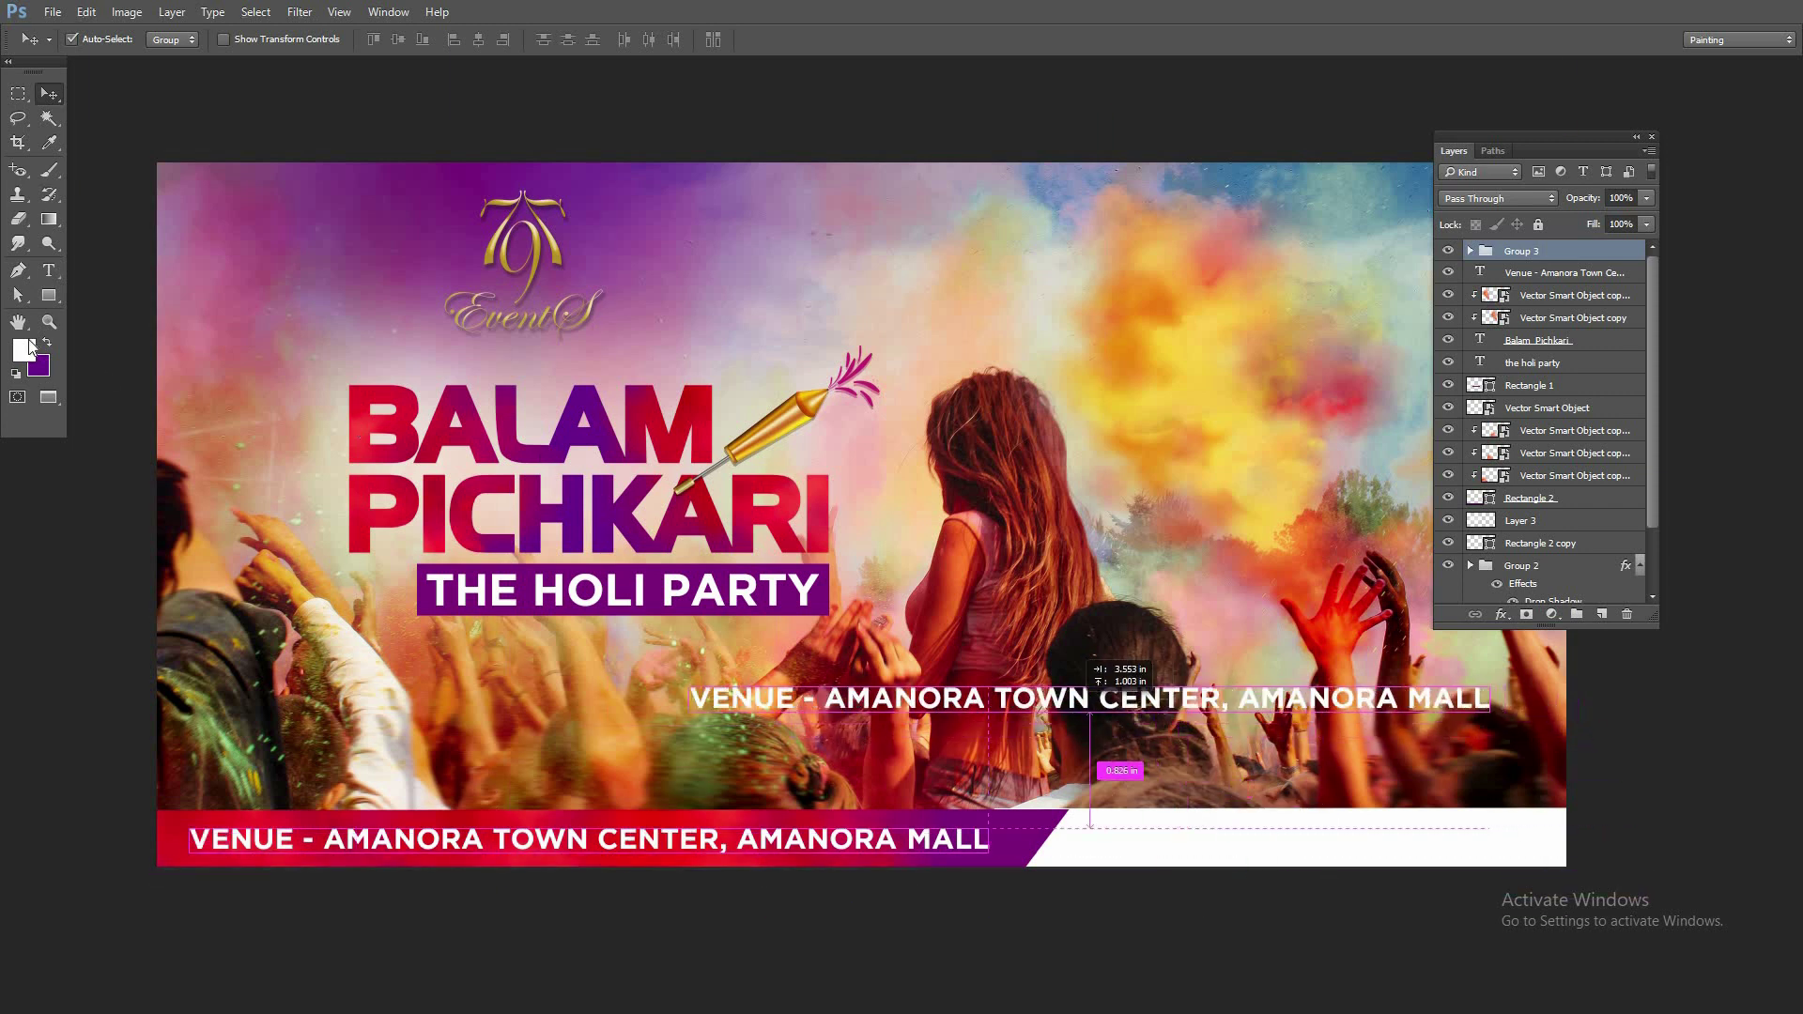
{"action": "key", "text": "t"}
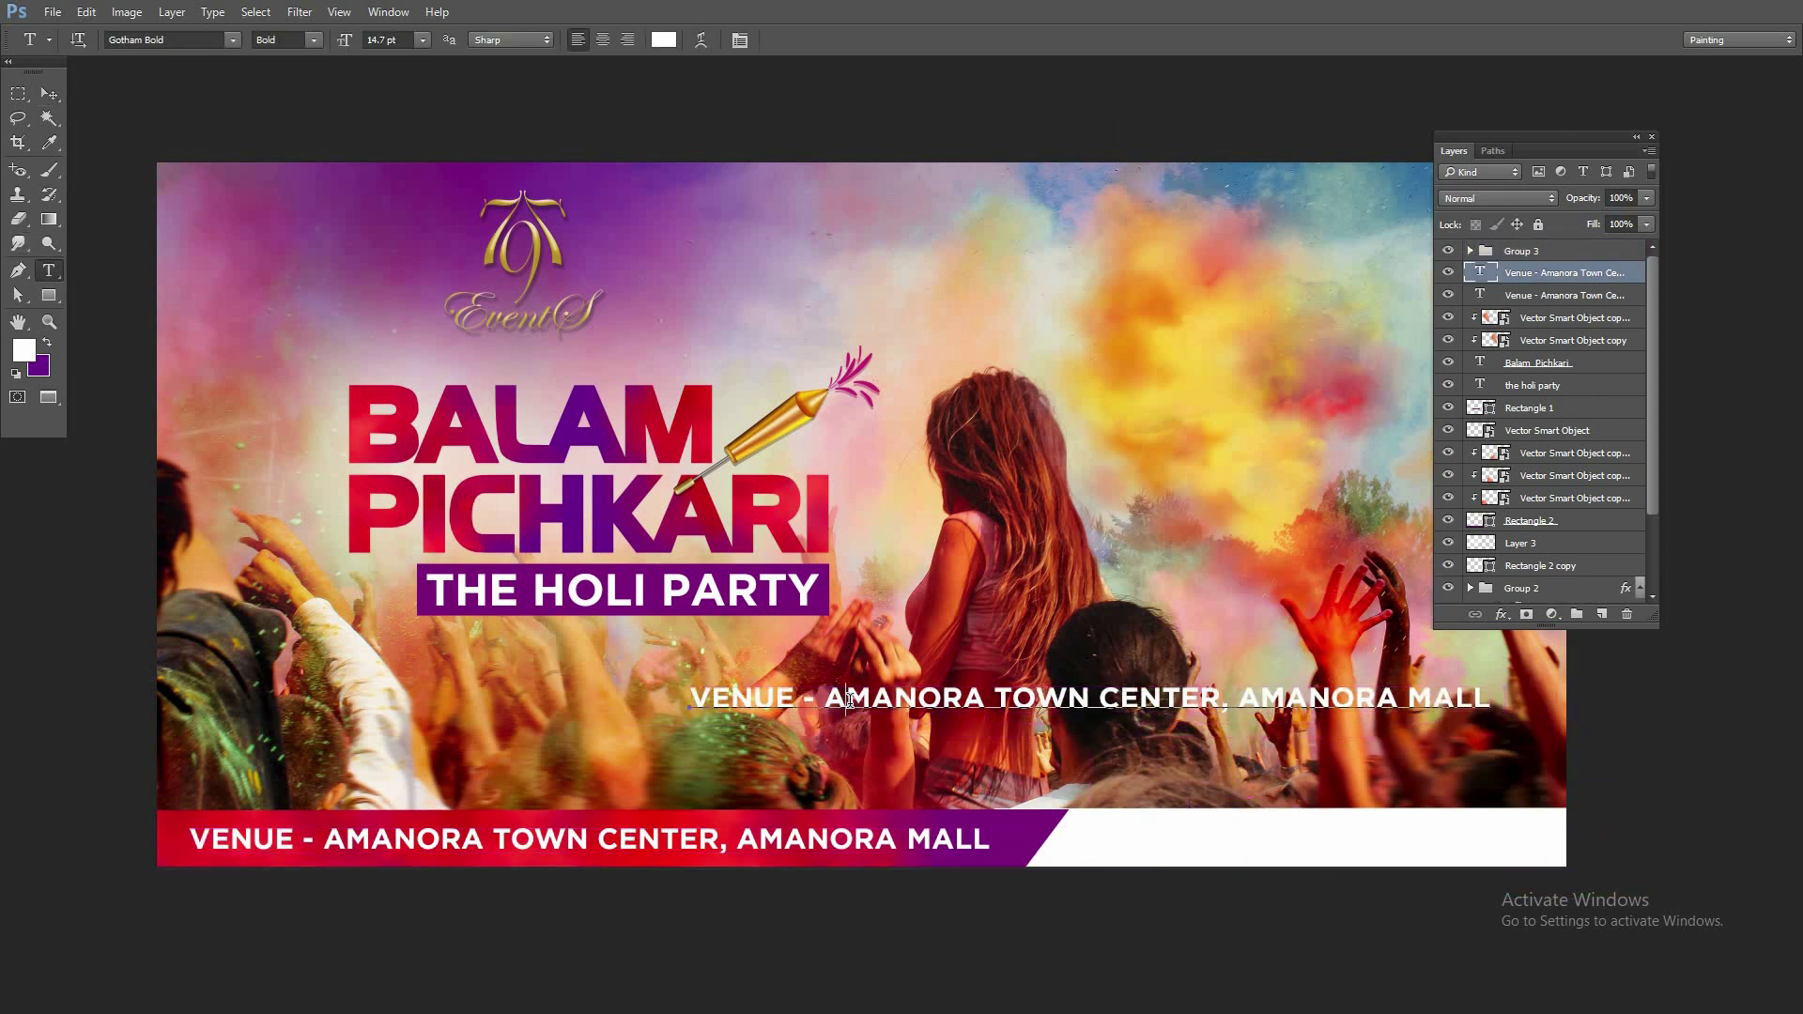
{"action": "left_click", "coordinate": [850, 700]}
{"action": "key", "text": "ctrl+a"}
{"action": "type", "text": "ONLINE TICKETS:"}
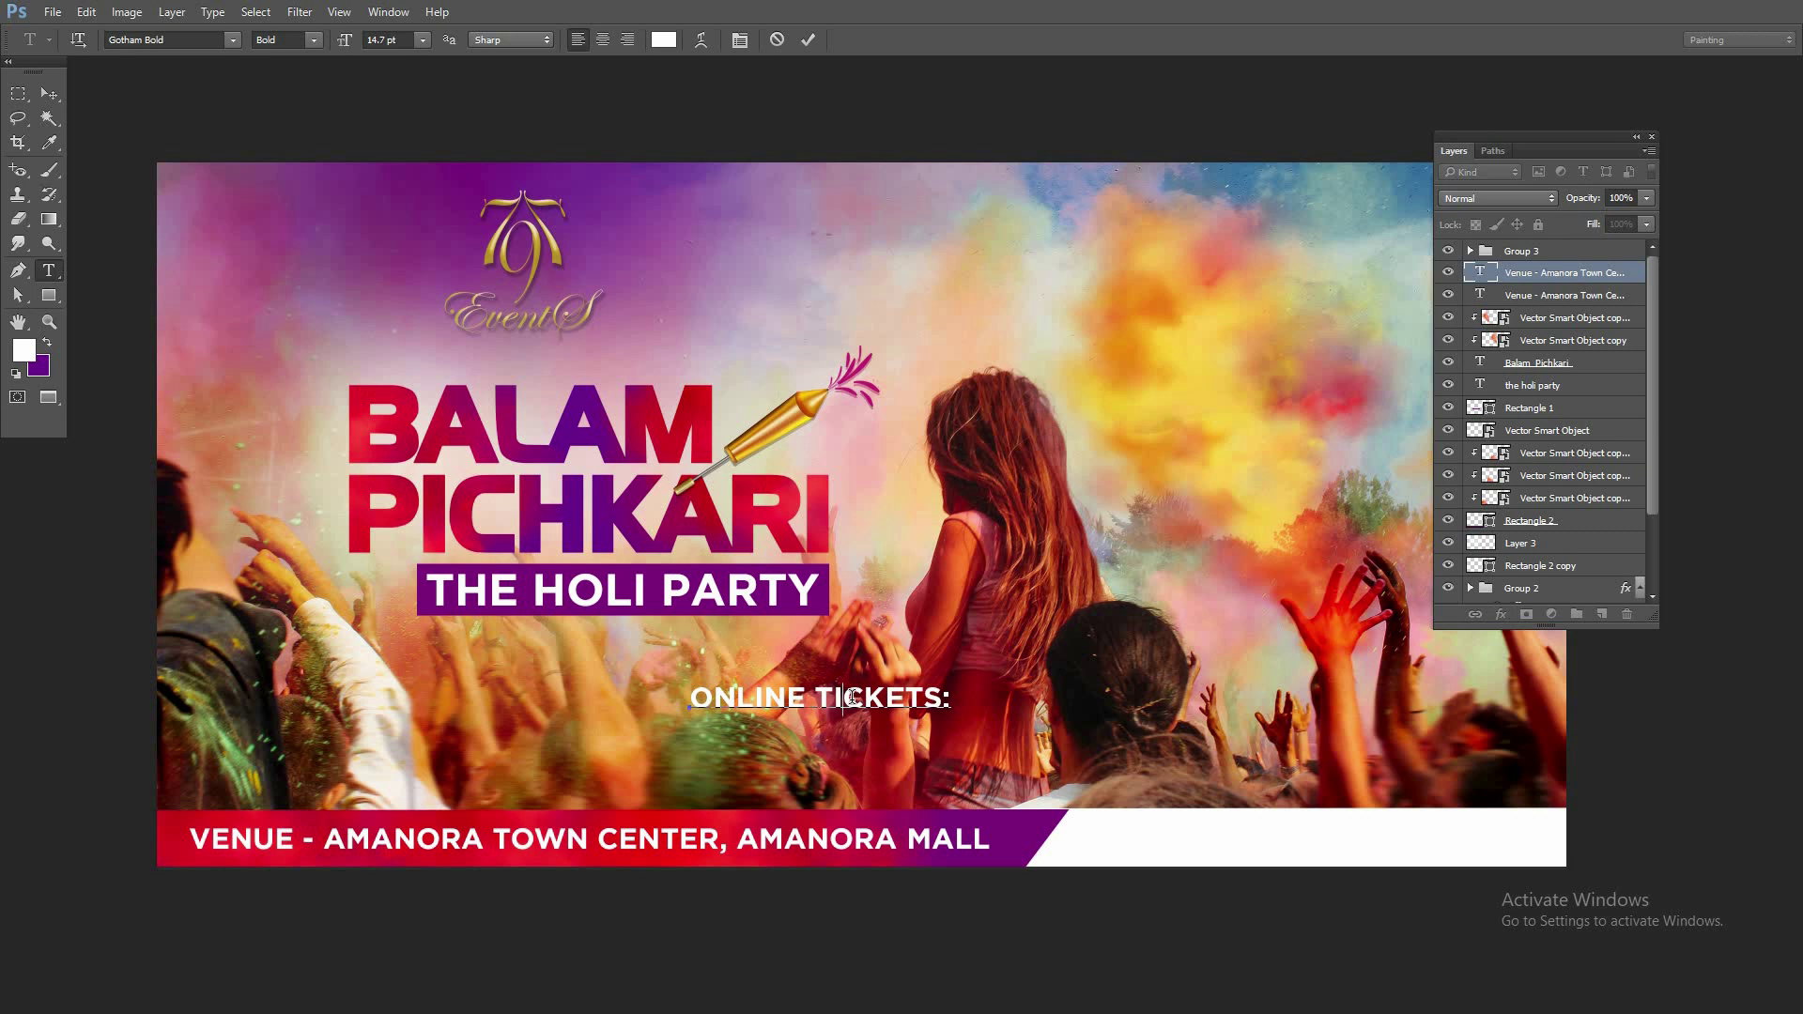
{"action": "key", "text": "ctrl+a"}
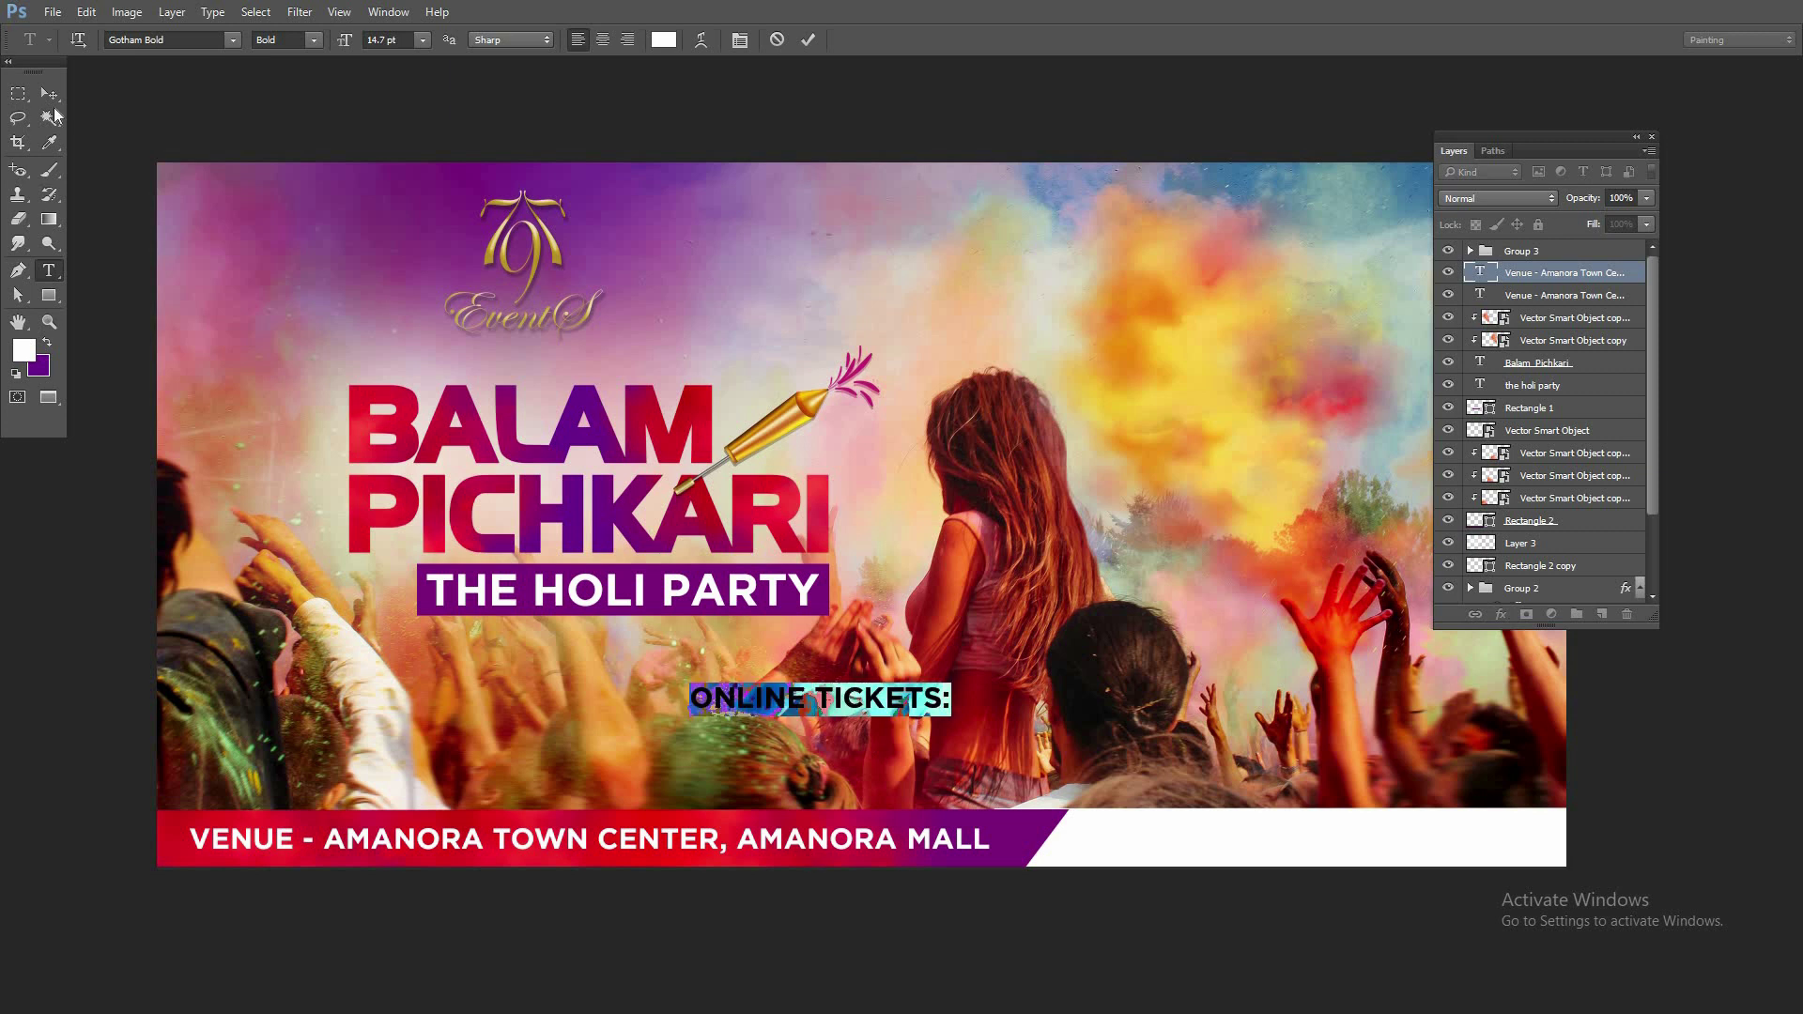
{"action": "left_click", "coordinate": [49, 94]}
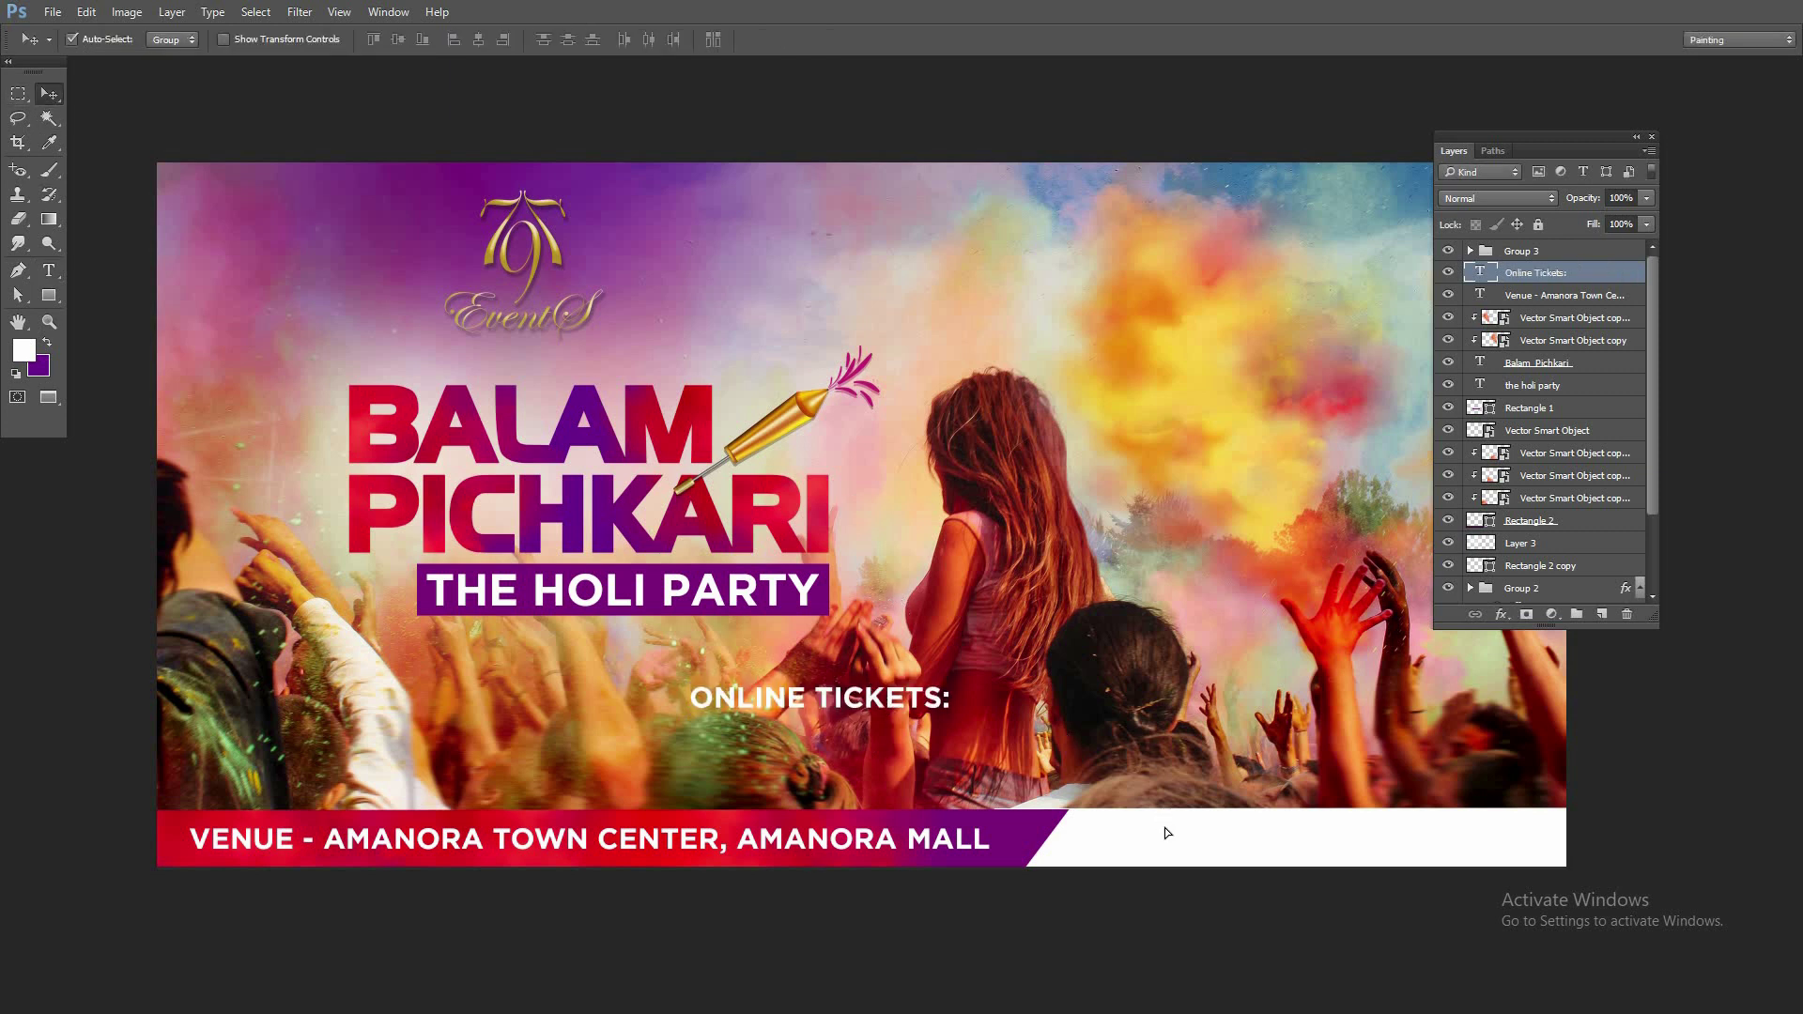
Move ONLINE TICKETS: onto the white section, bring it forward, and colour it purple #7e037c
{"action": "left_click_drag", "start_coordinate": [902, 700], "coordinate": [1261, 845]}
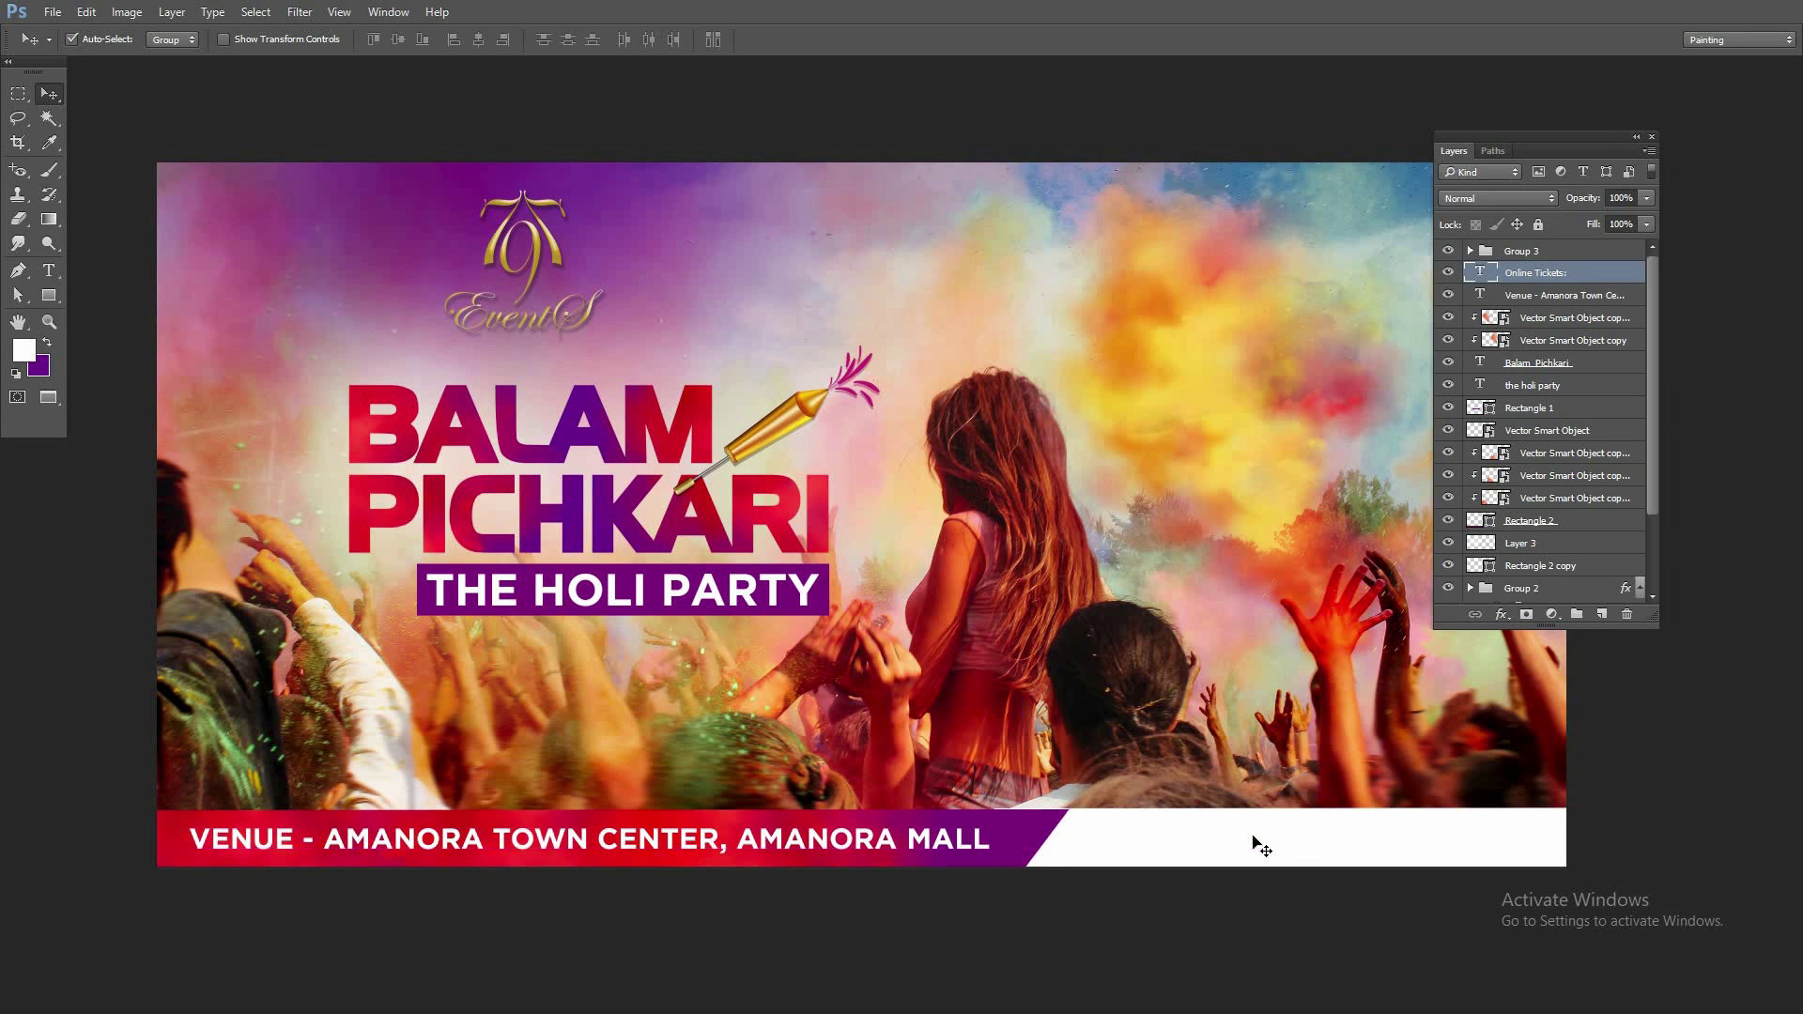
{"action": "key", "text": "ctrl+bracketright"}
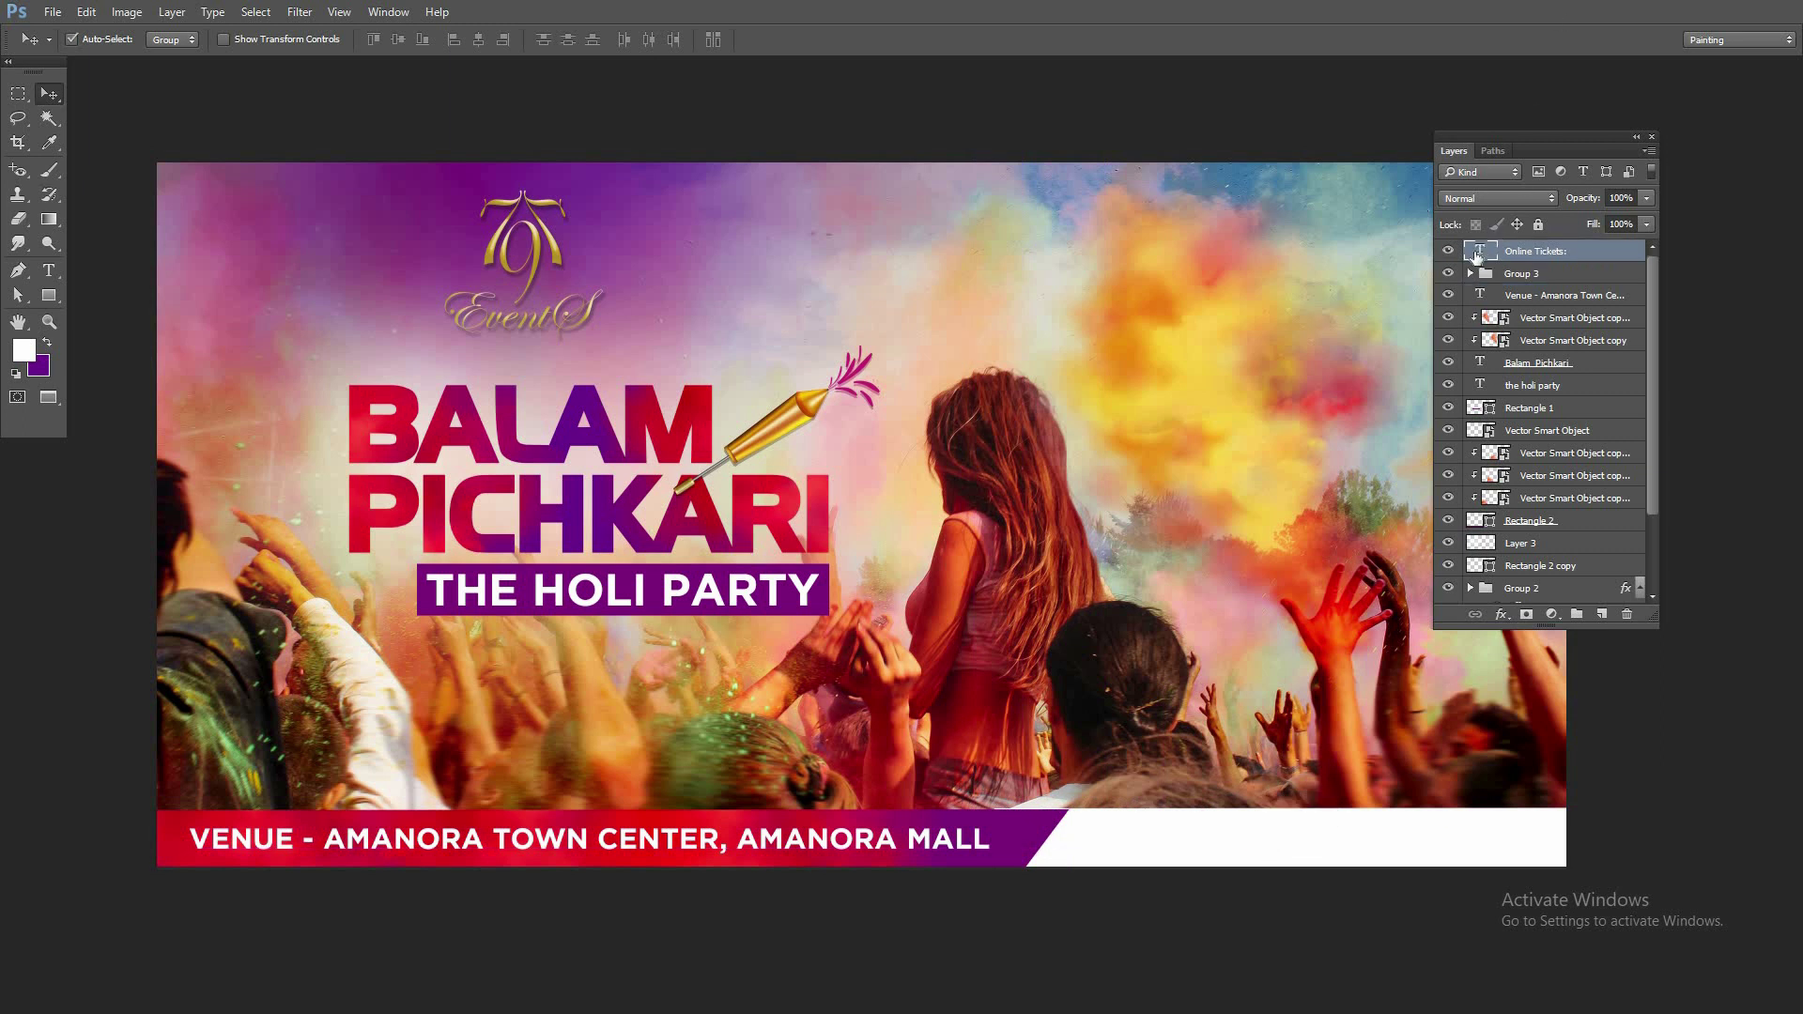
{"action": "key", "text": "t"}
{"action": "key", "text": "Return"}
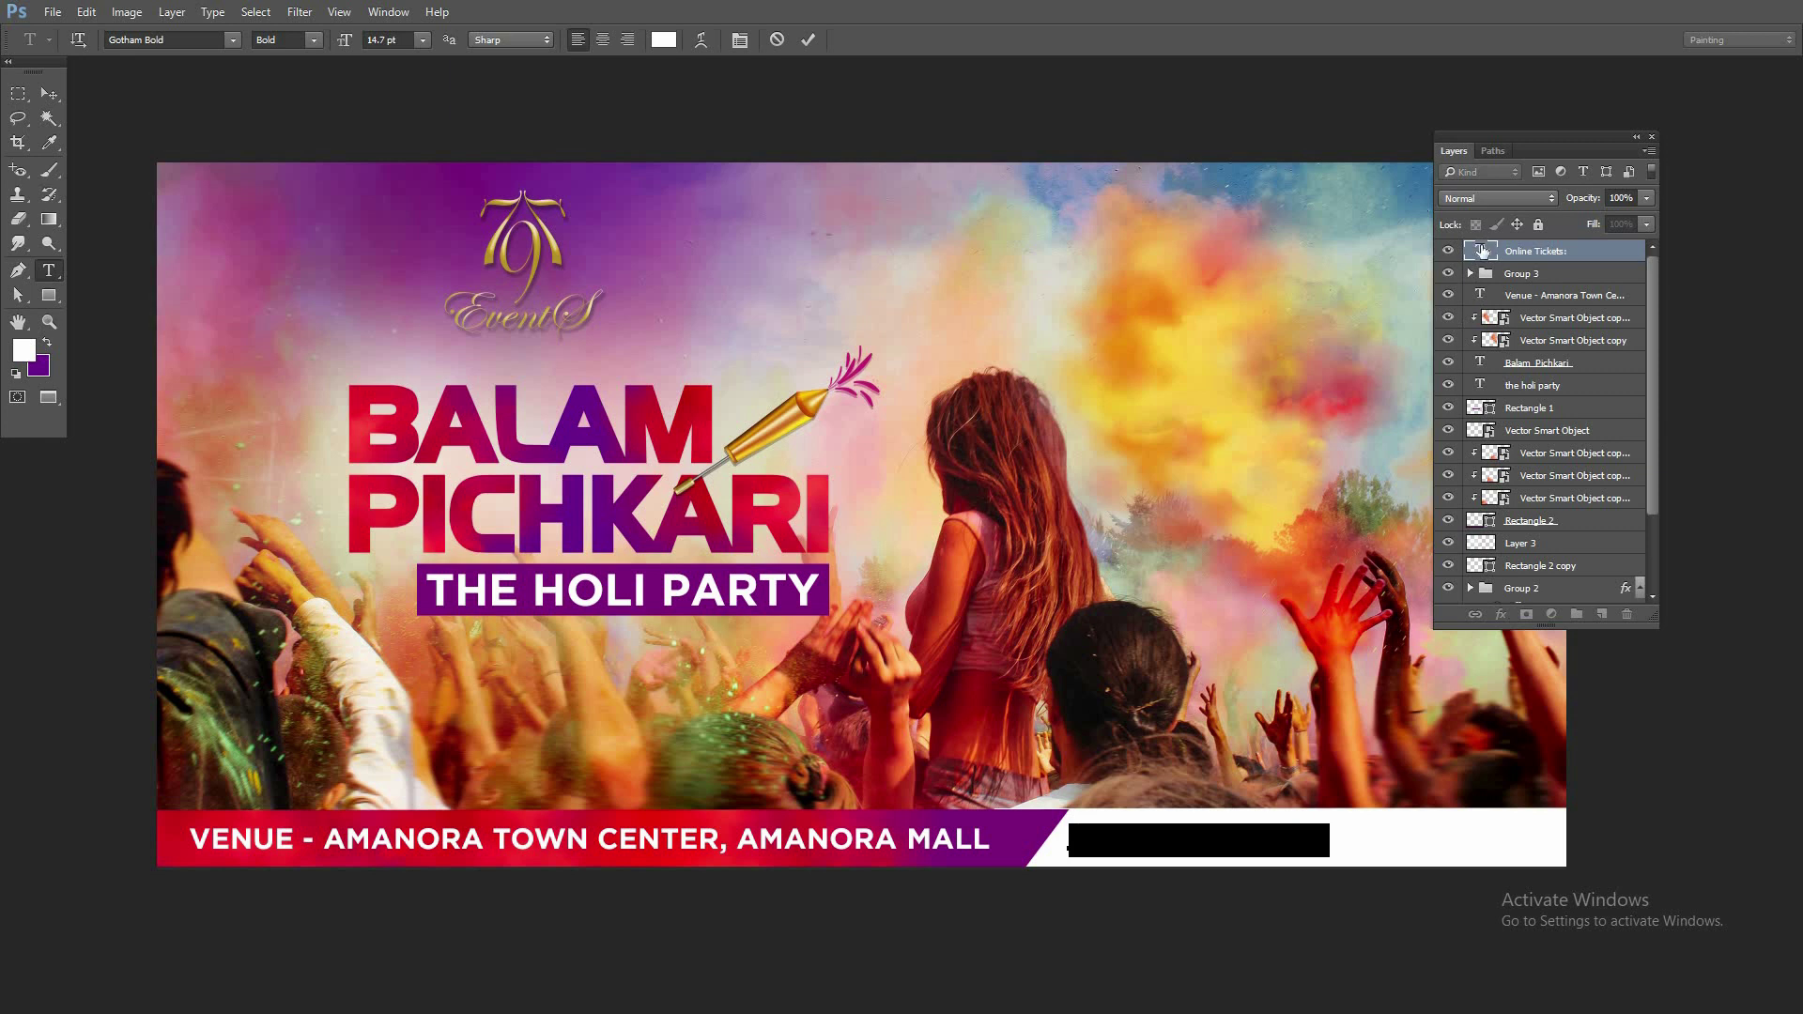
{"action": "left_click", "coordinate": [663, 40]}
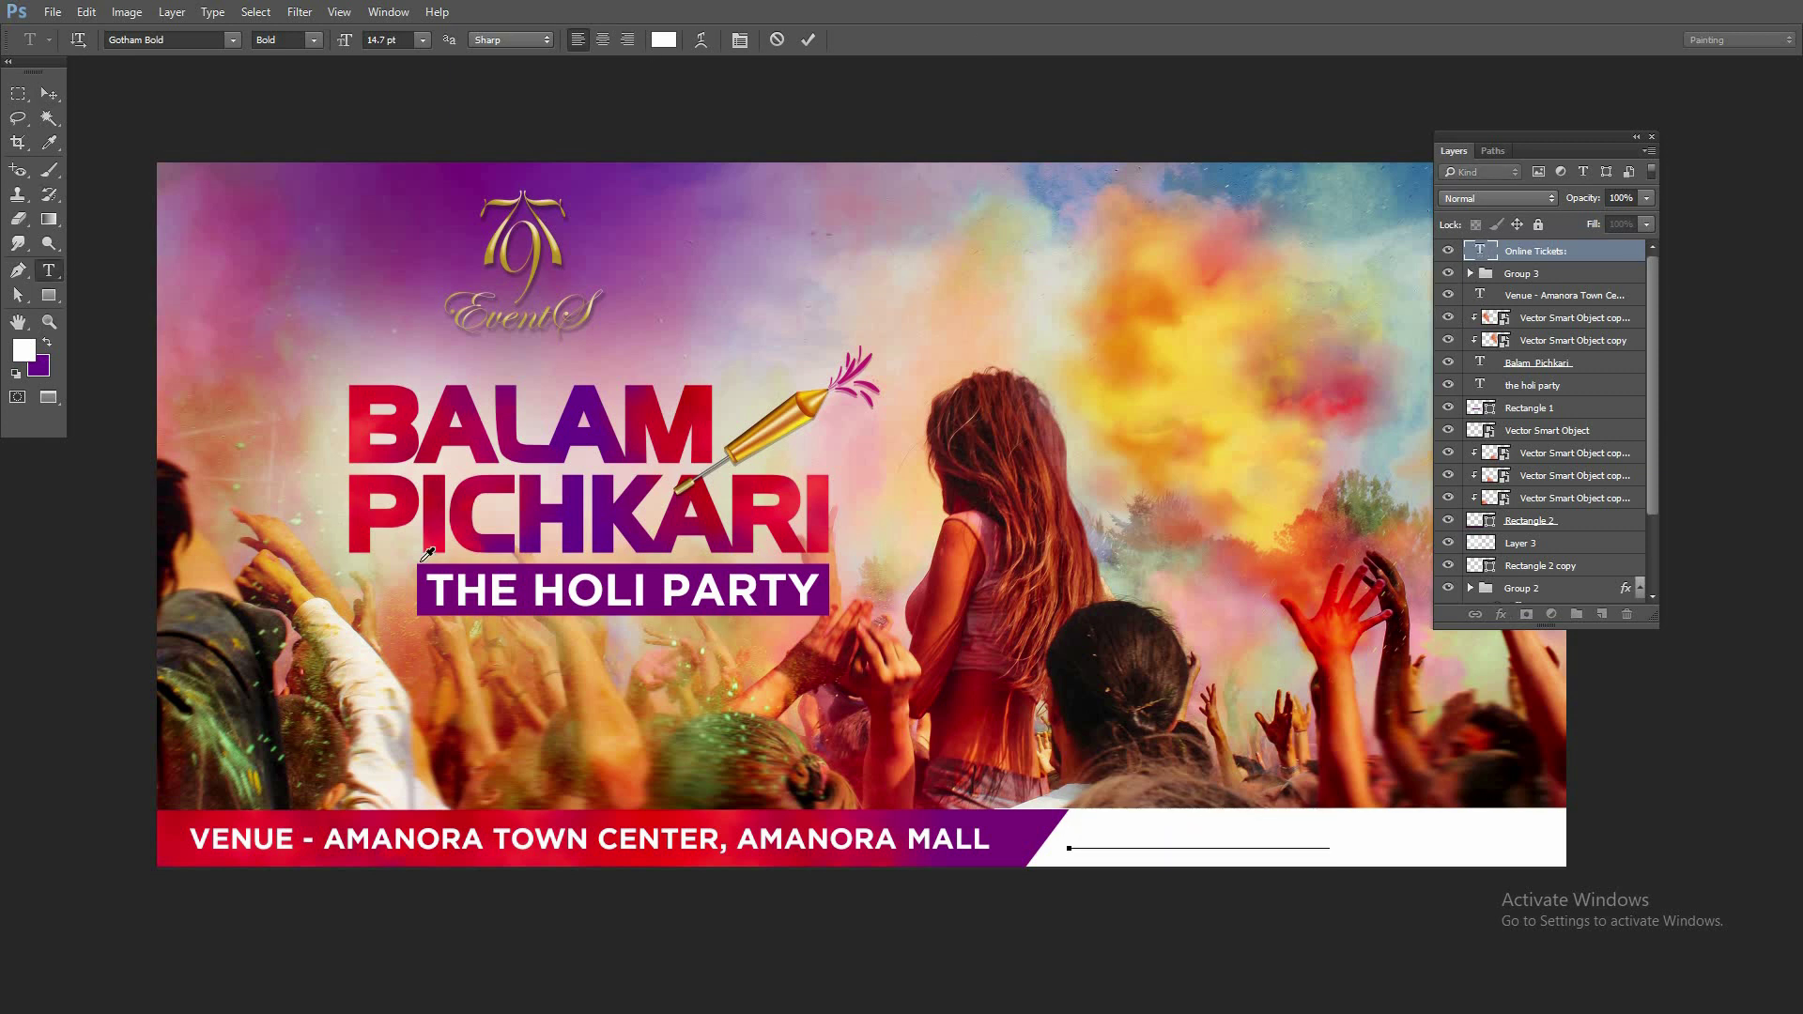
{"action": "left_click", "coordinate": [430, 574]}
{"action": "left_click", "coordinate": [1706, 570]}
{"action": "left_click", "coordinate": [51, 88]}
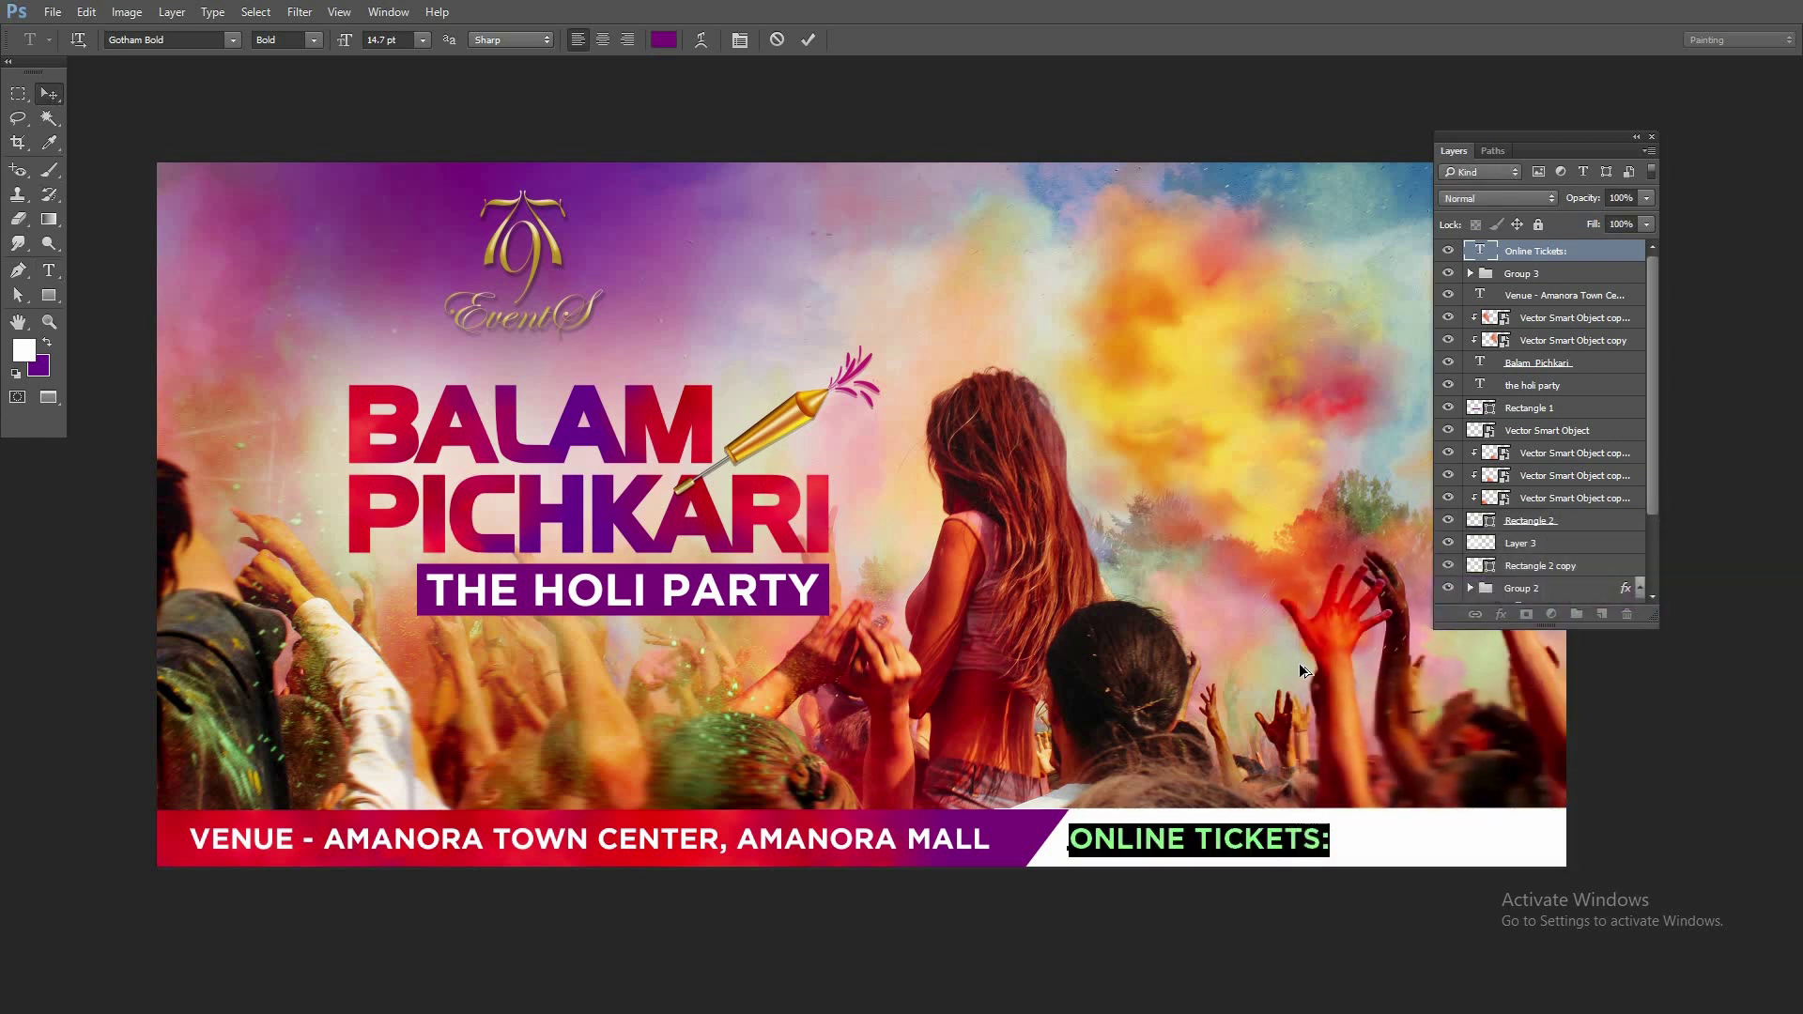
Select the word Paytm in the Notepad event notes
{"action": "key", "text": "alt+Tab"}
{"action": "left_click_drag", "start_coordinate": [1303, 536], "coordinate": [1384, 535]}
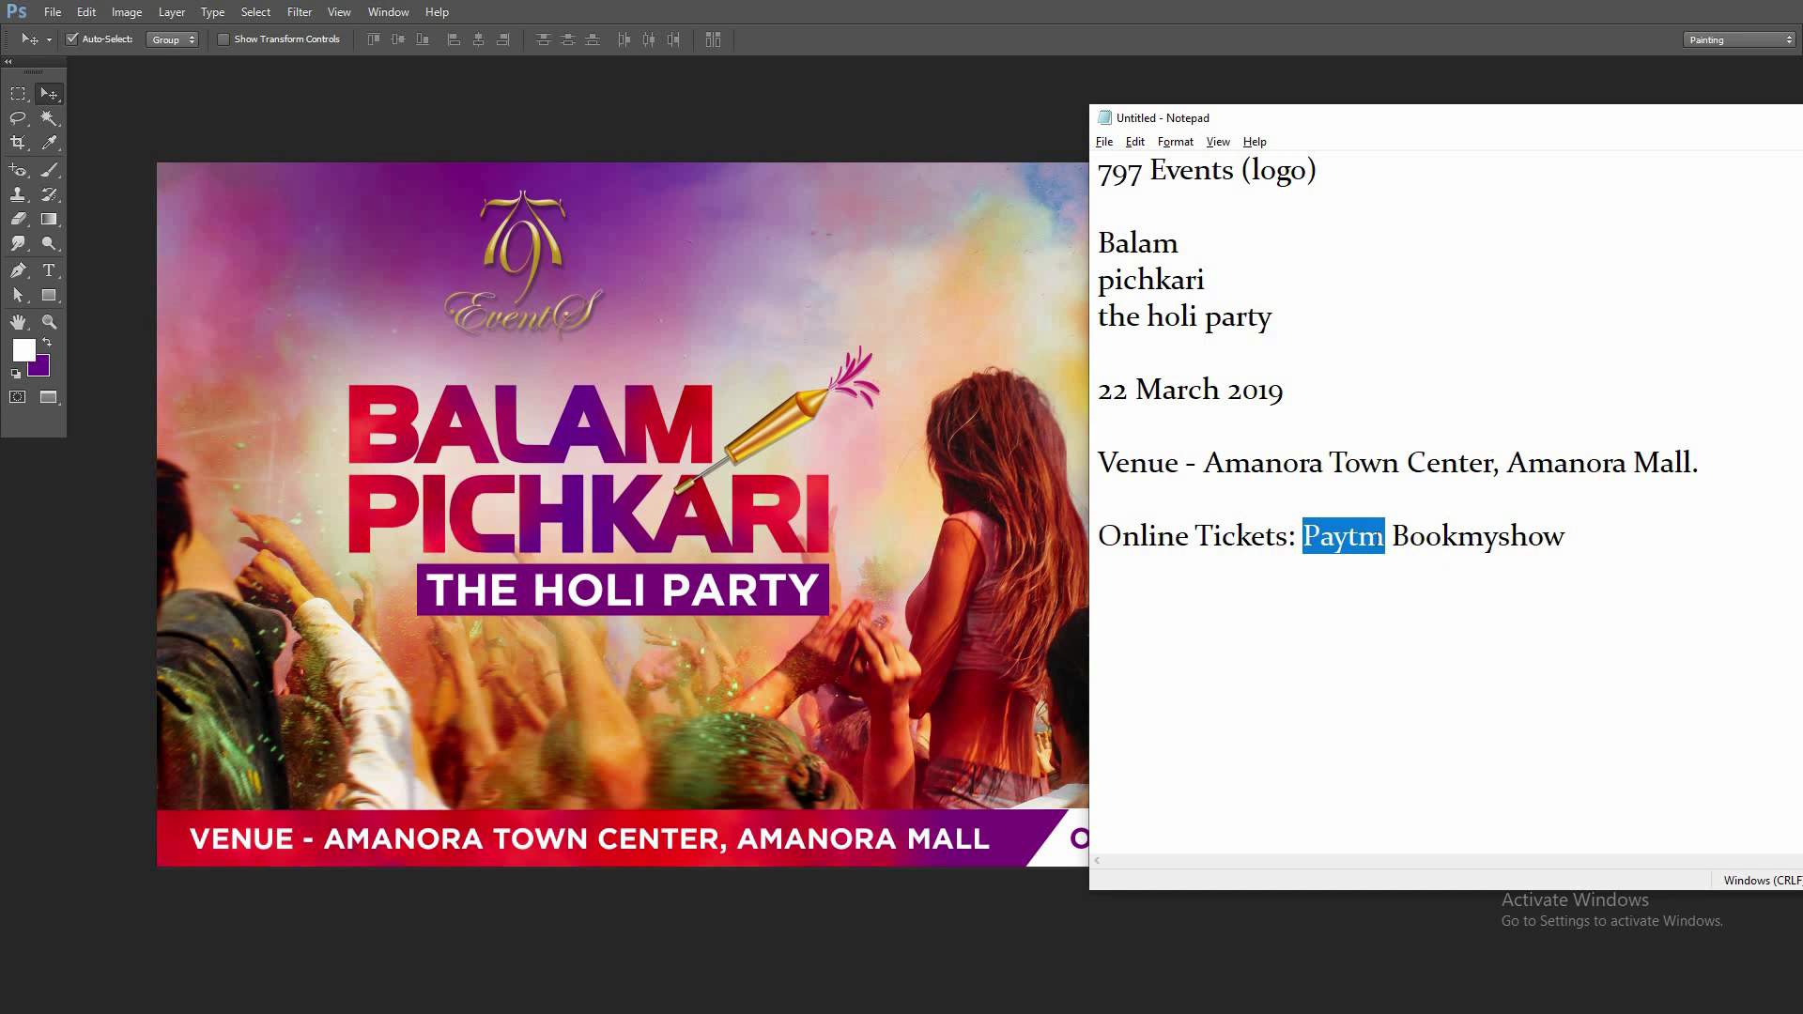
{"action": "key", "text": "alt+Tab"}
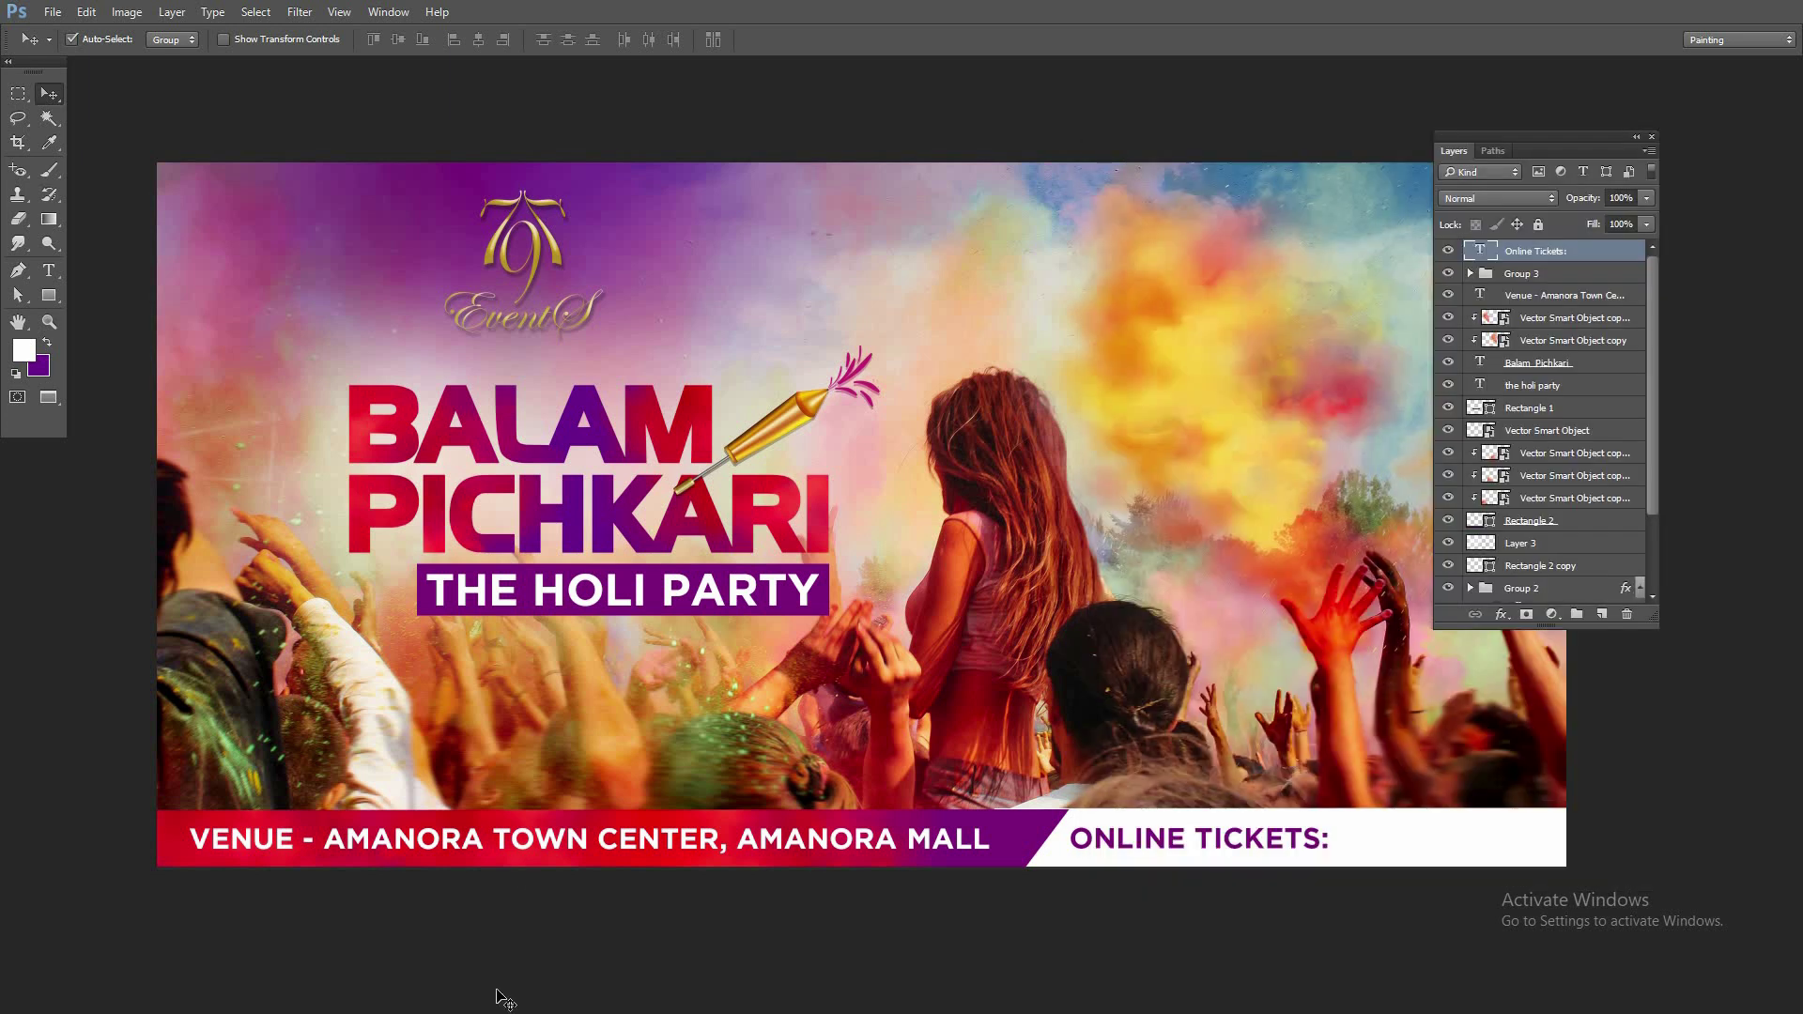
{"action": "key", "text": "alt+Tab"}
Open a new Chrome tab and search Google for 'paytm logo'
{"action": "key", "text": "super+d"}
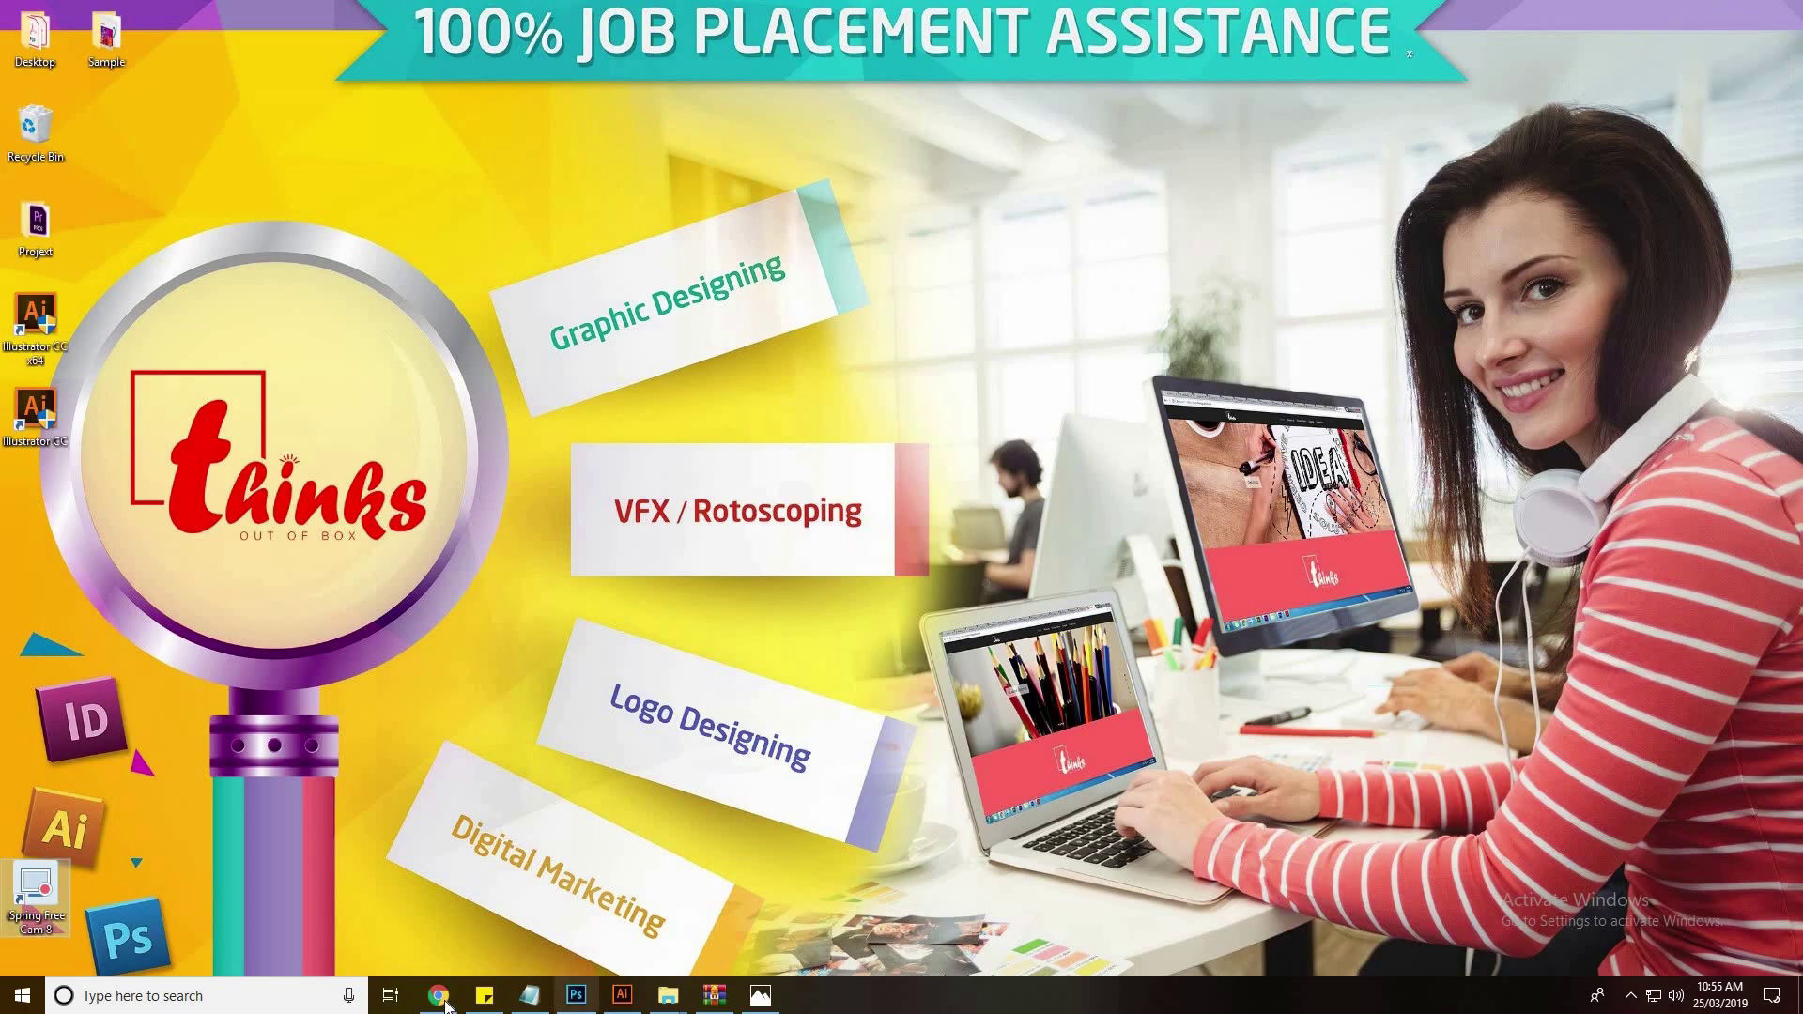
{"action": "left_click", "coordinate": [438, 996]}
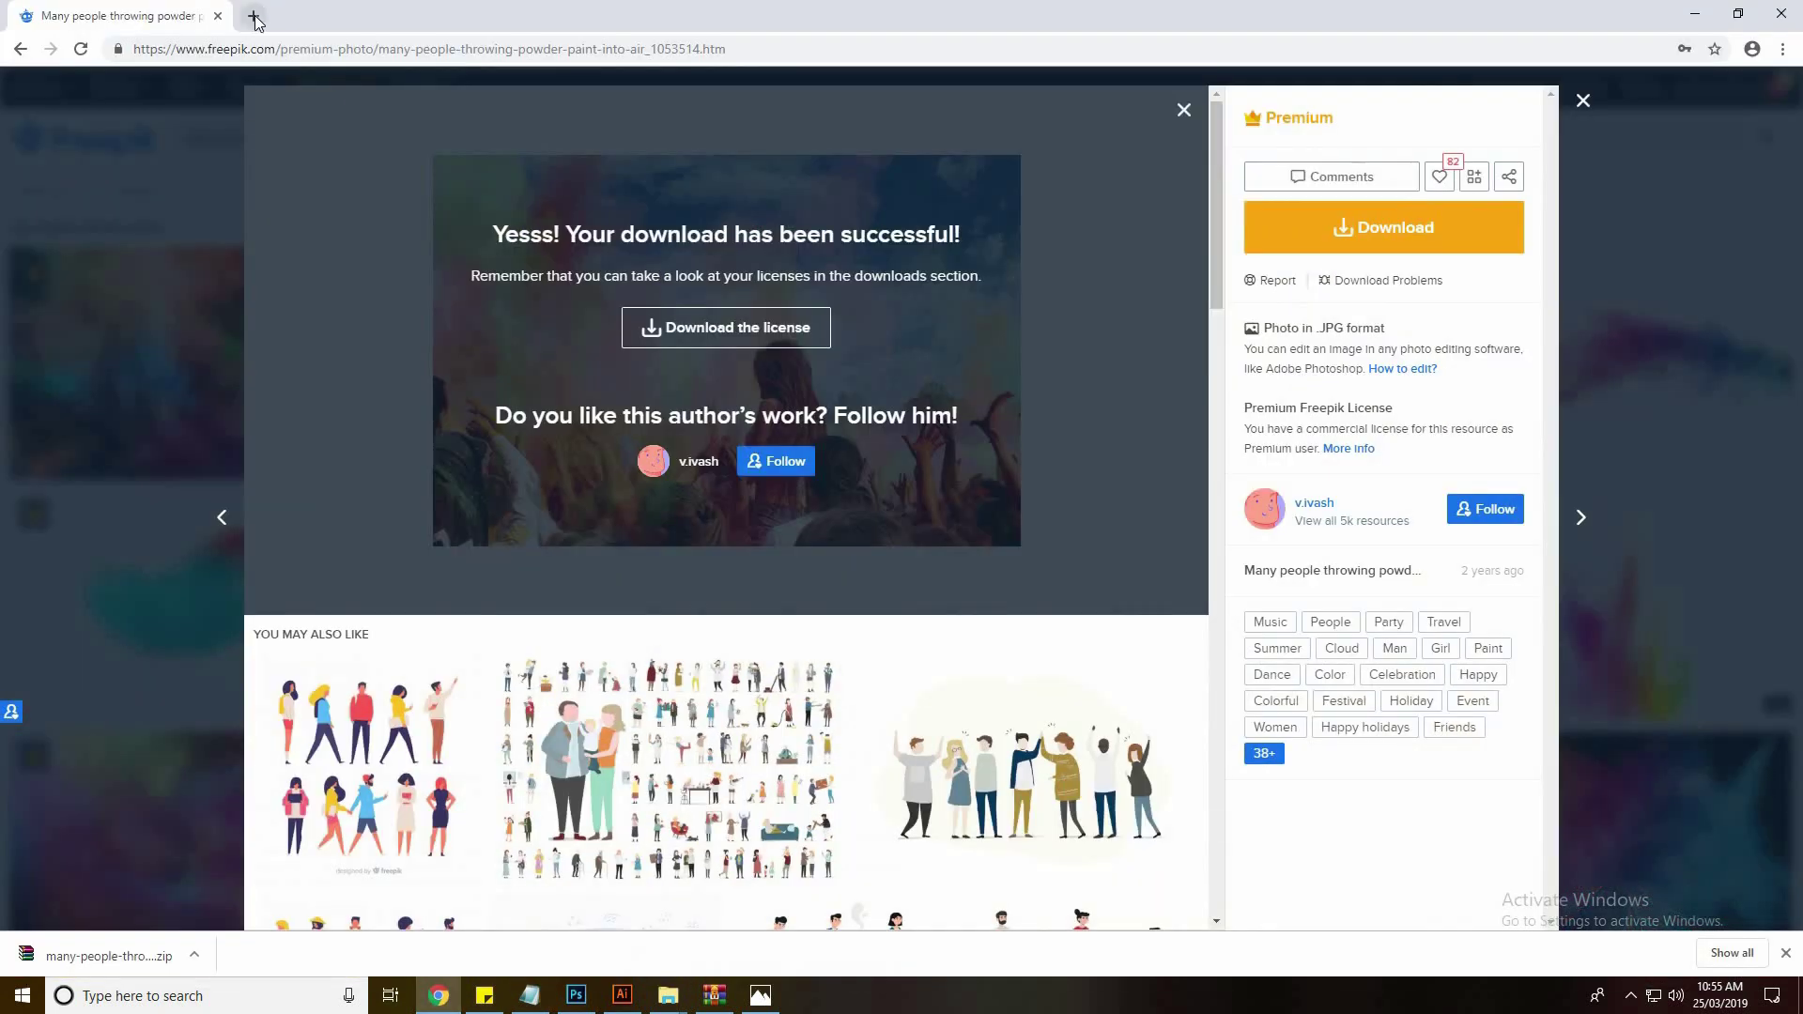
{"action": "left_click", "coordinate": [254, 16]}
{"action": "type", "text": "www"}
{"action": "key", "text": "Return"}
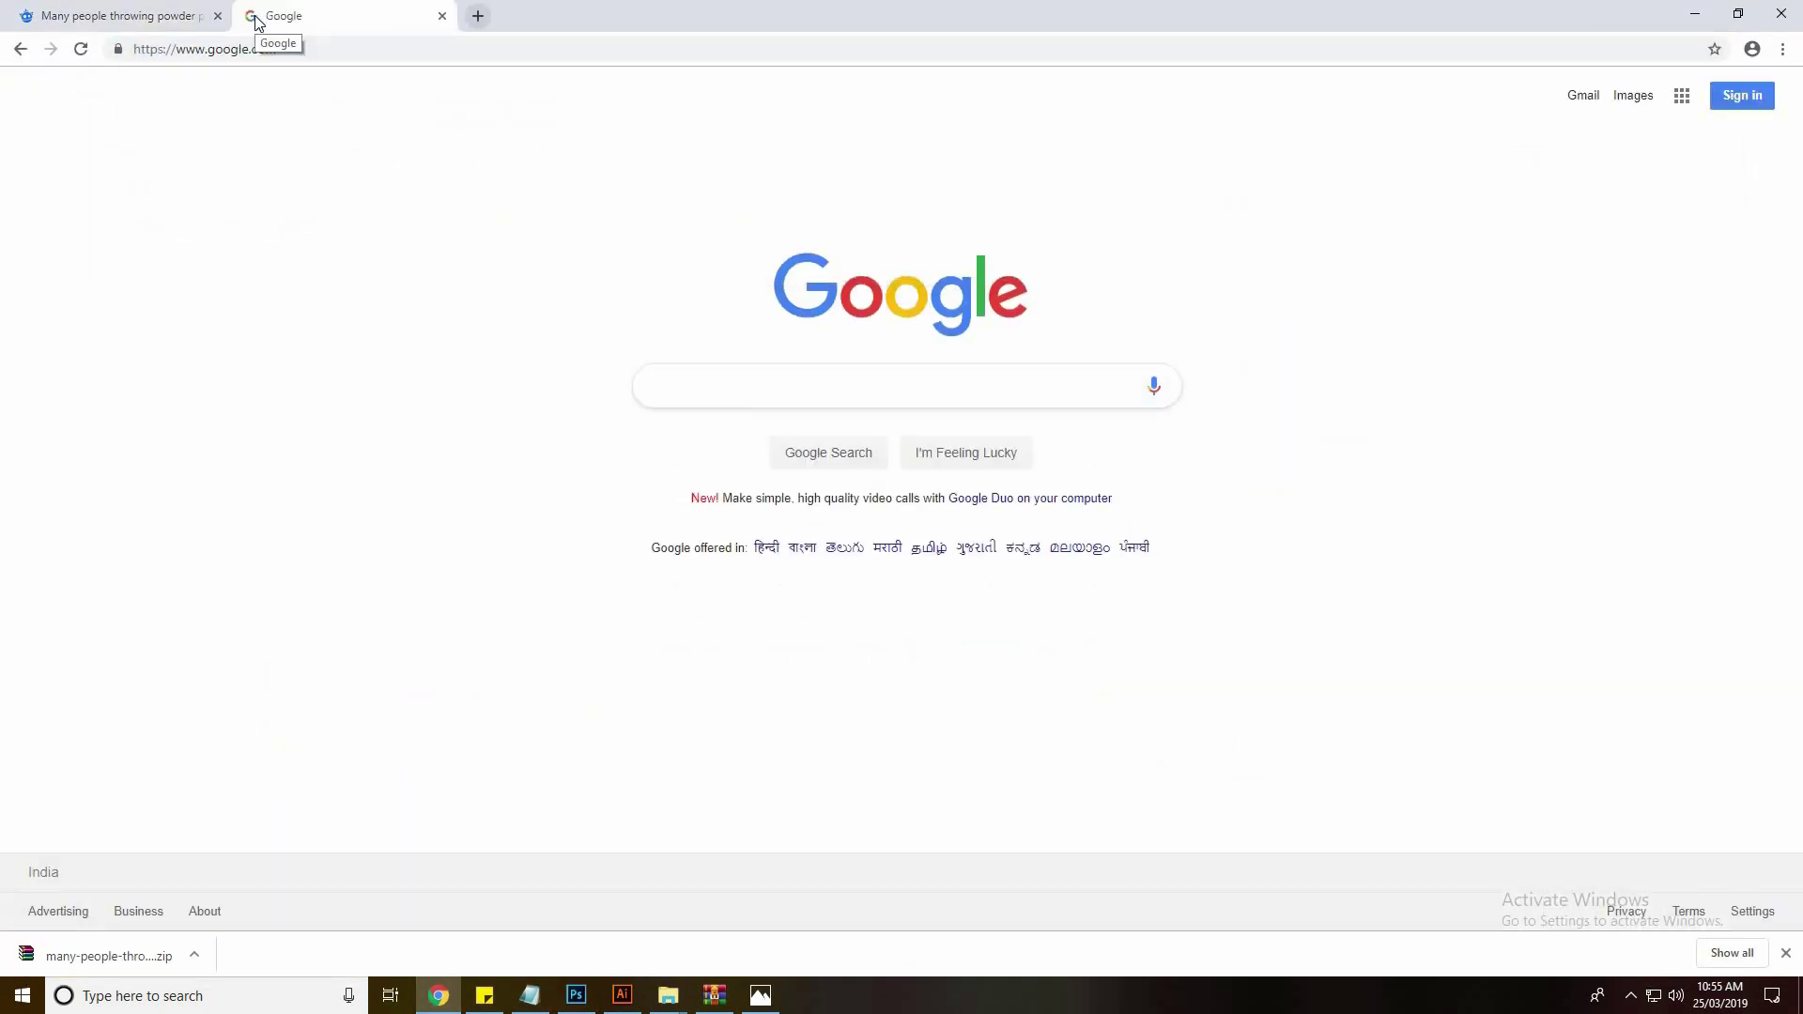
{"action": "type", "text": "payt"}
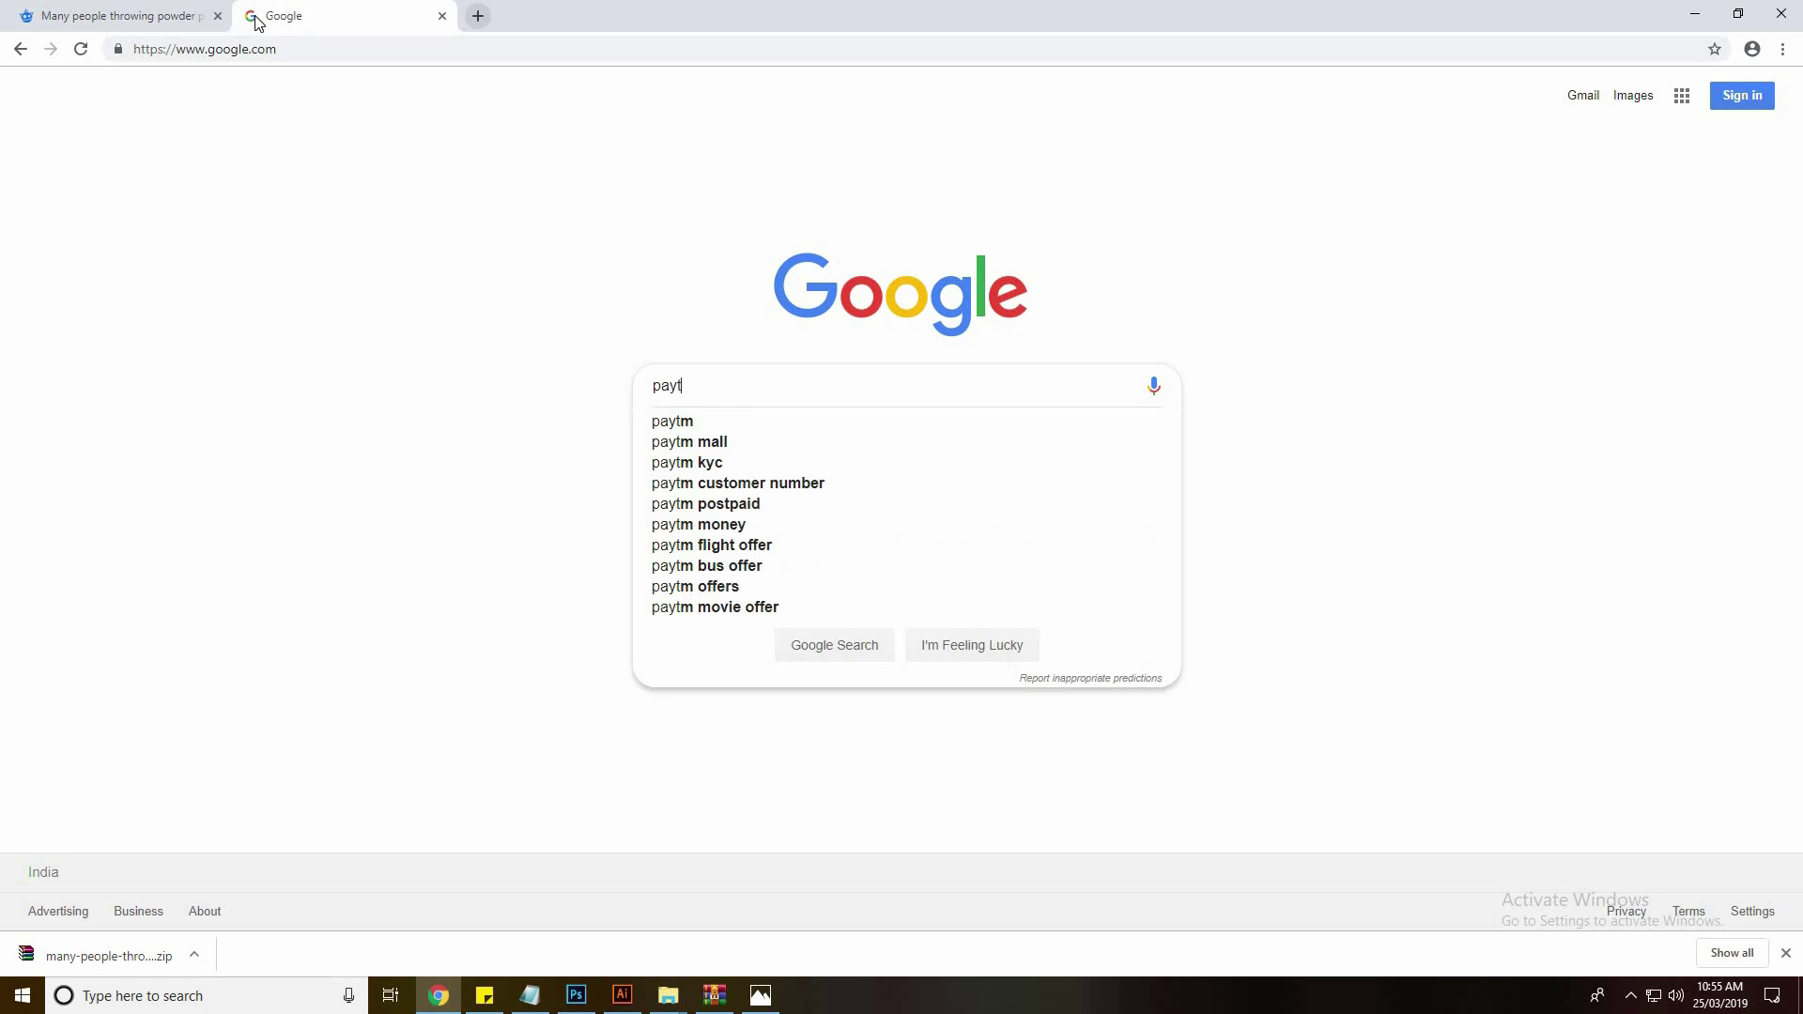
{"action": "type", "text": "m logo"}
{"action": "key", "text": "Return"}
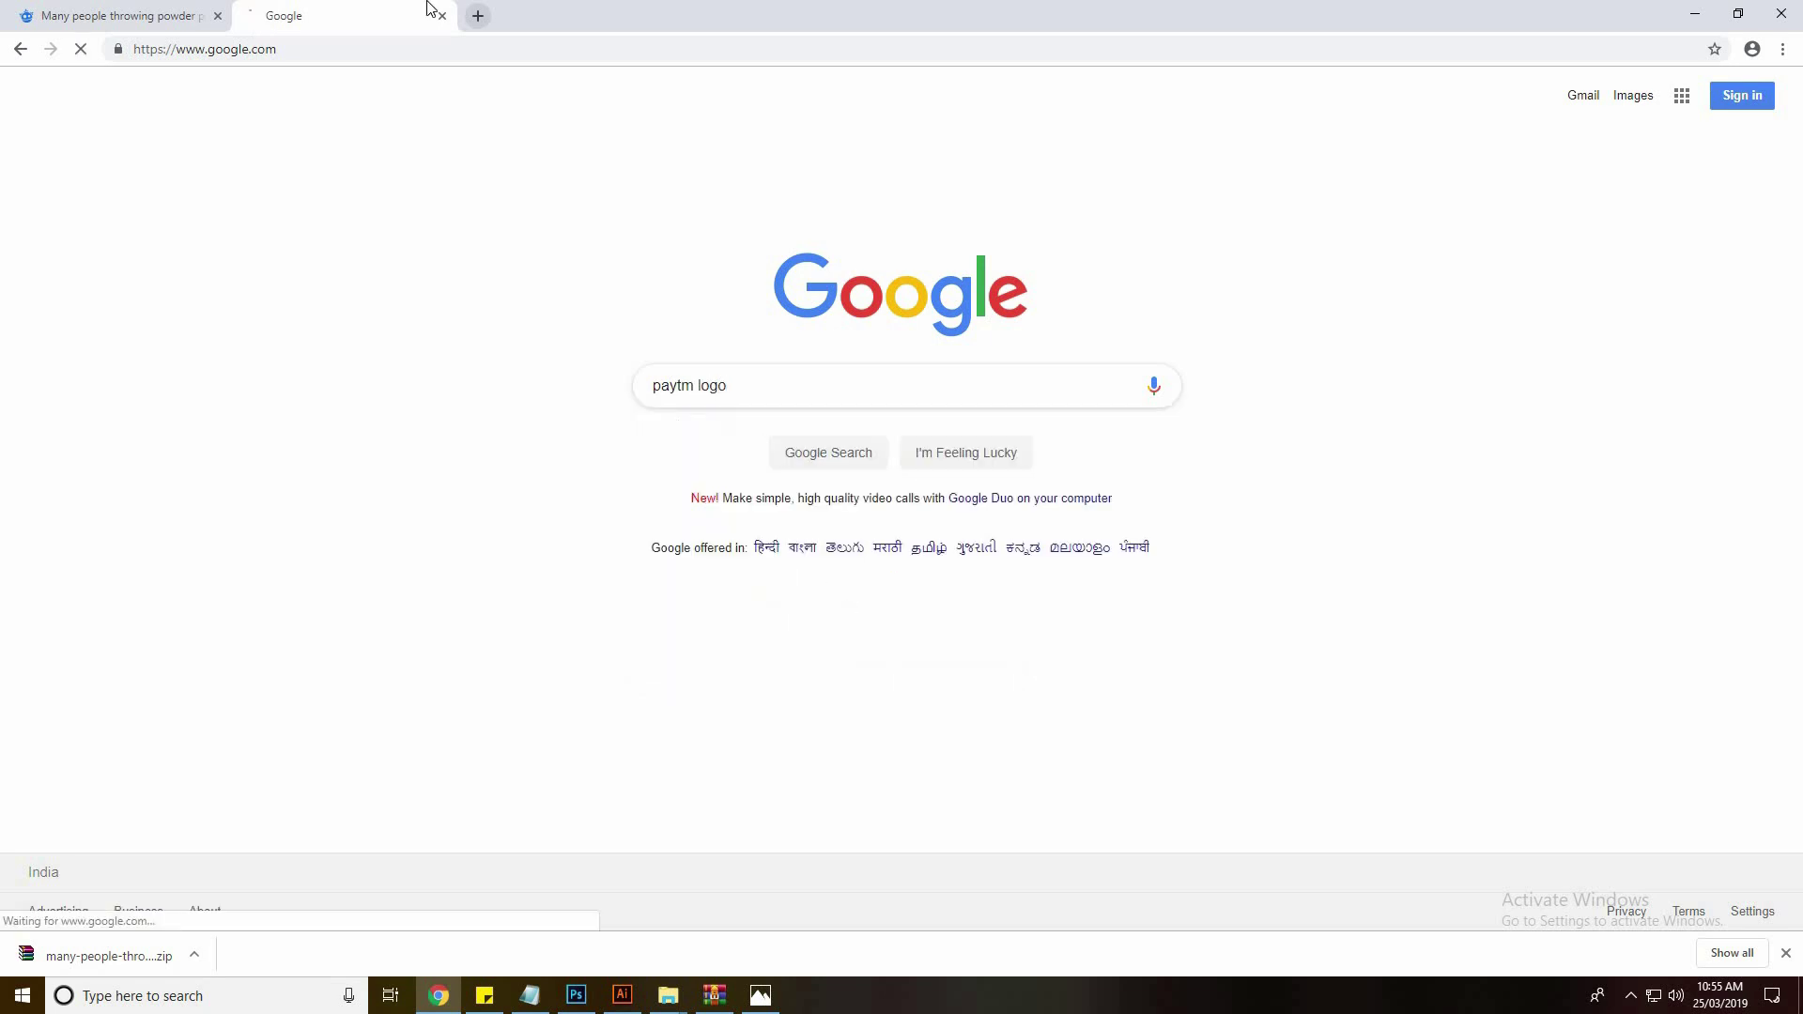
Copy the Paytm logo image from Google Images results and return to Photoshop
{"action": "left_click", "coordinate": [216, 162]}
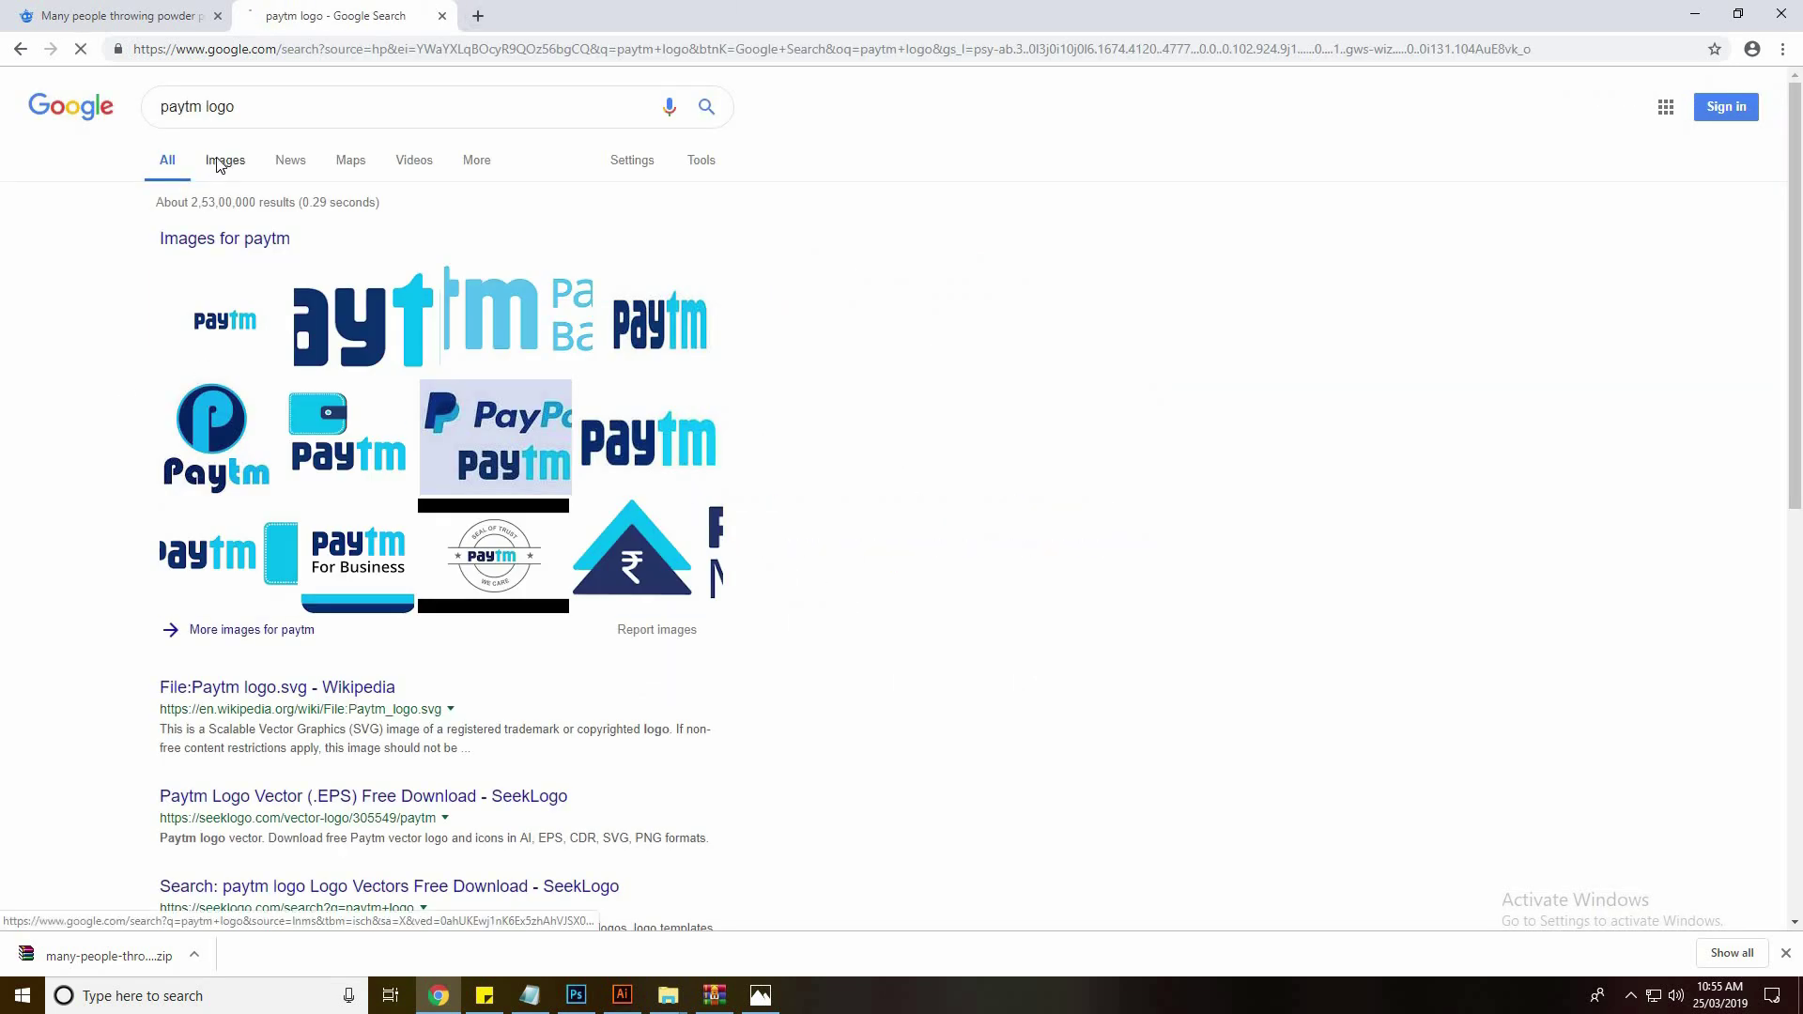
{"action": "left_click", "coordinate": [199, 352]}
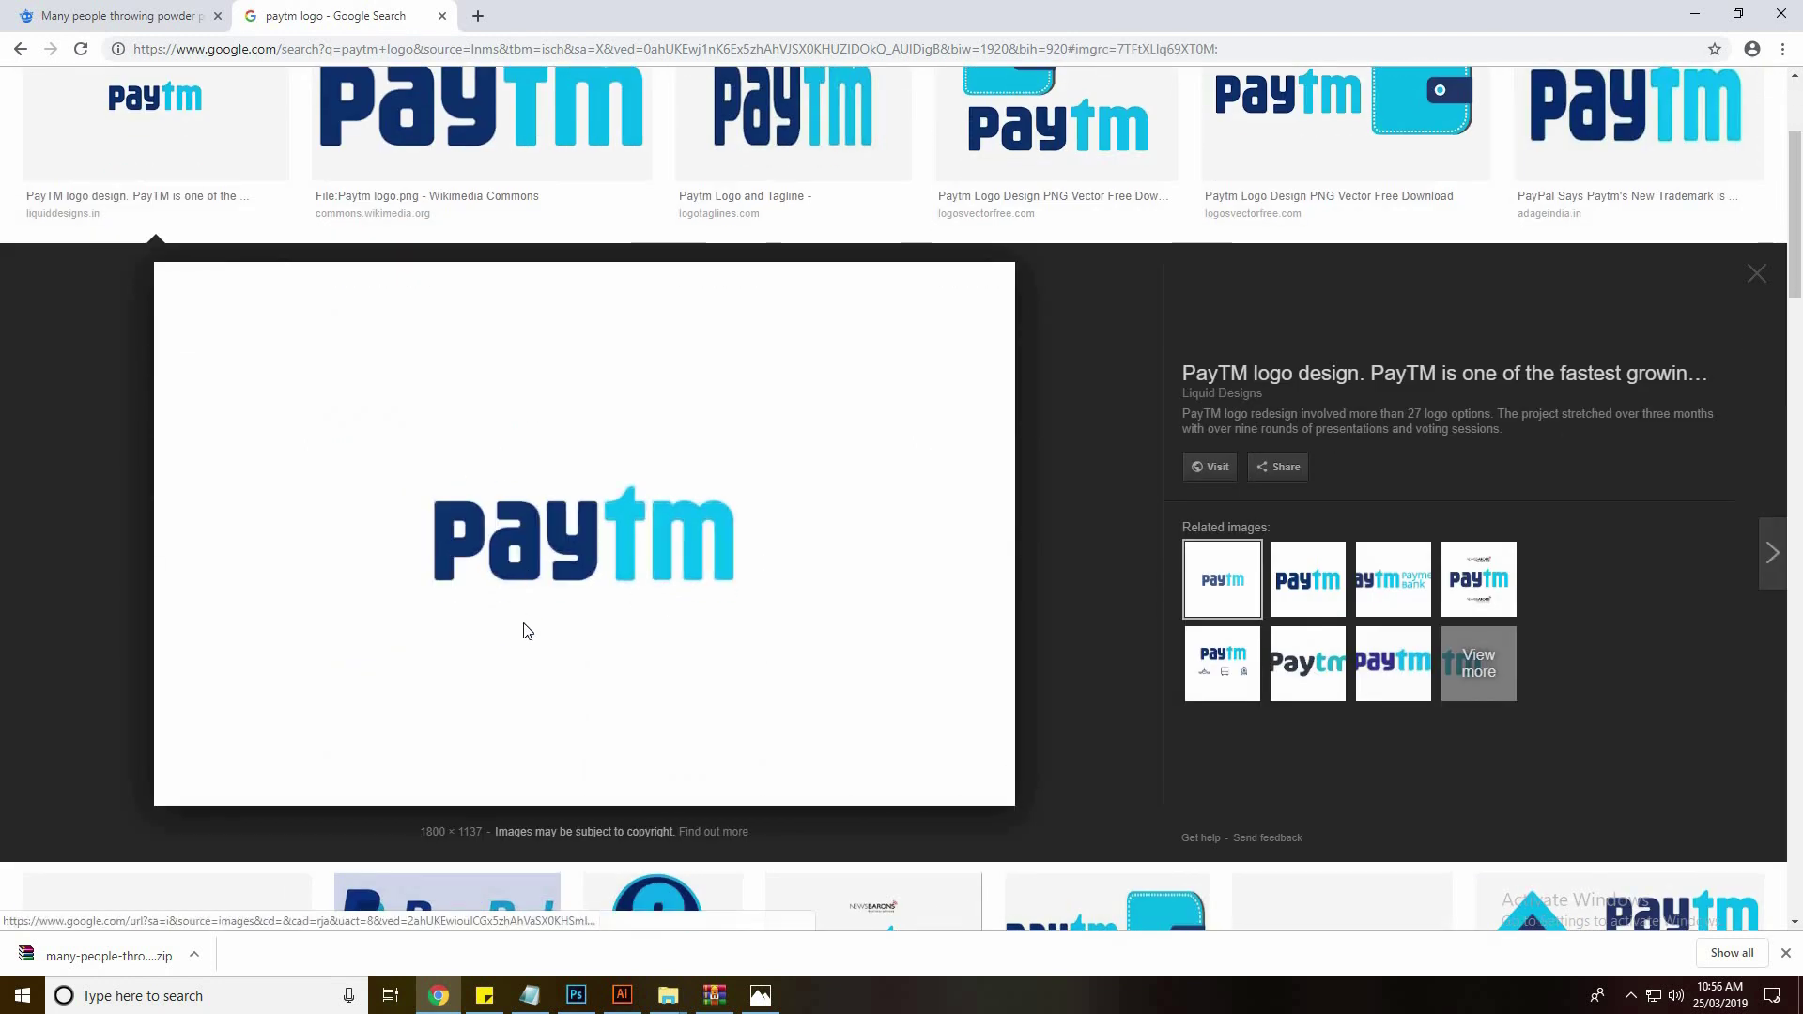
{"action": "right_click", "coordinate": [505, 454]}
{"action": "left_click", "coordinate": [564, 646]}
{"action": "key", "text": "alt+Tab"}
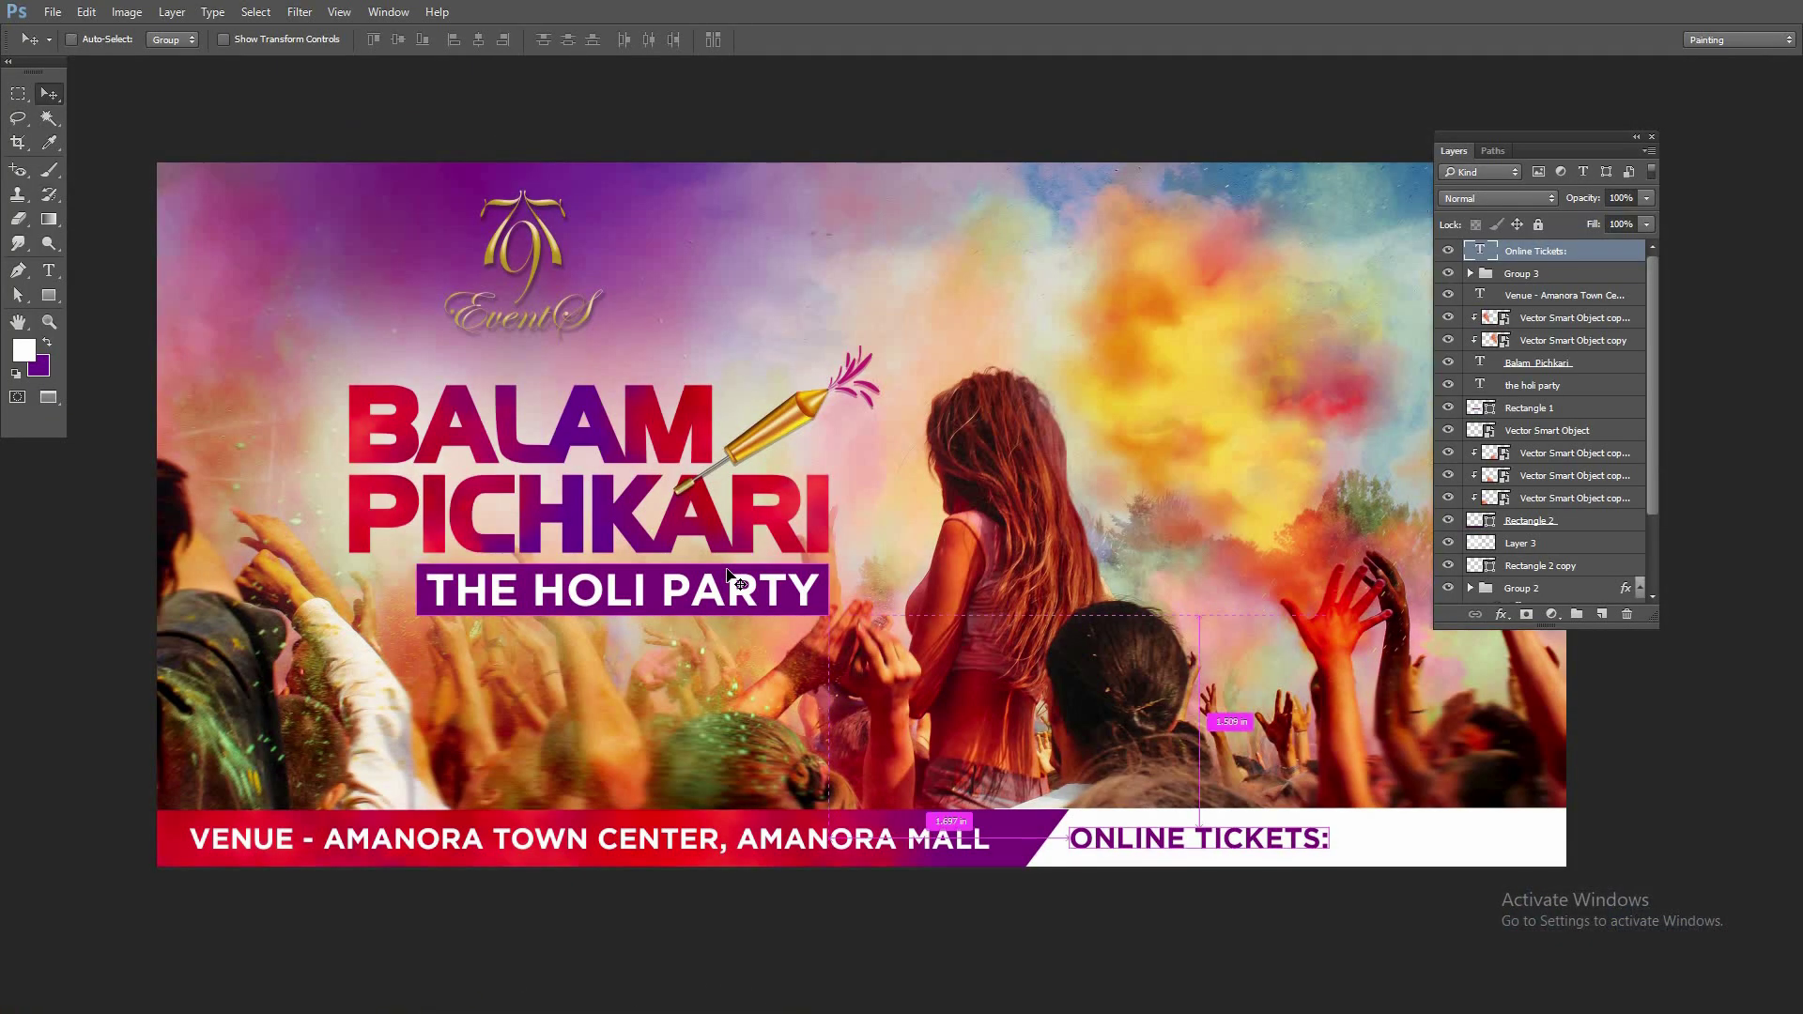
Paste the Paytm logo, isolate it on its own layer, and delete the white backdrop layer
{"action": "key", "text": "ctrl+v"}
{"action": "left_click", "coordinate": [17, 94]}
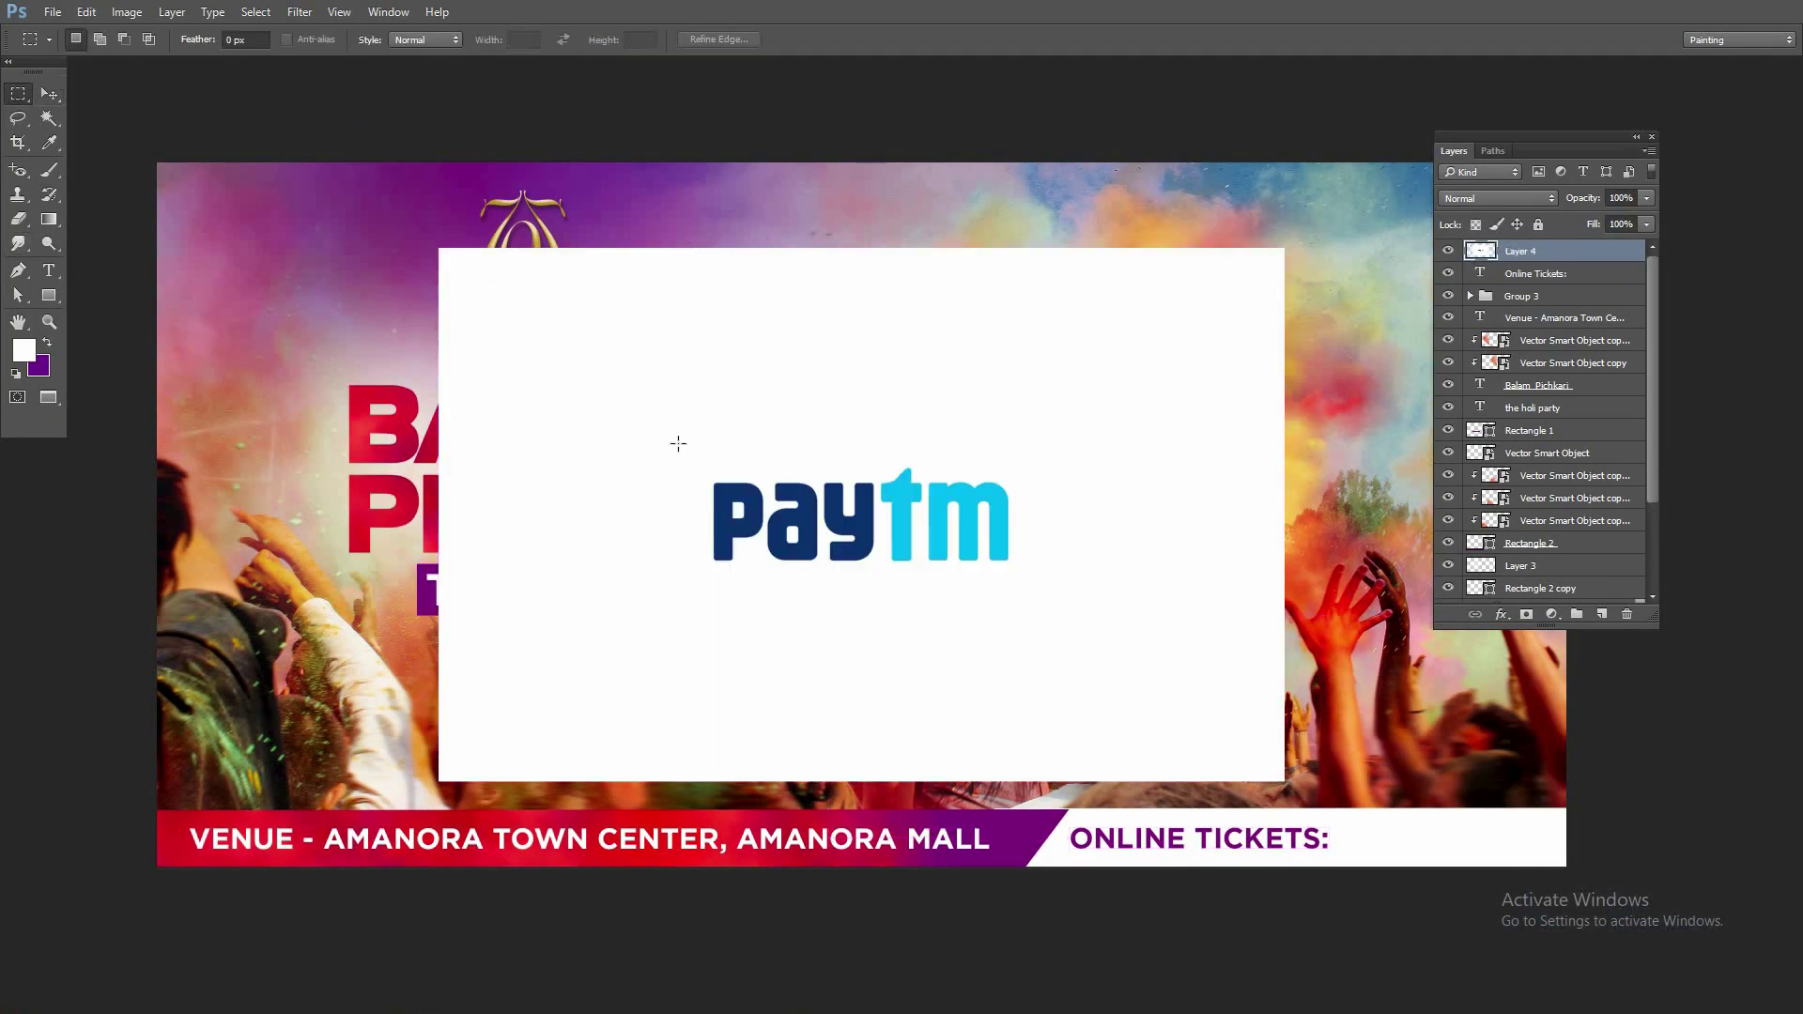
{"action": "left_click_drag", "start_coordinate": [677, 442], "coordinate": [1028, 582]}
{"action": "key", "text": "ctrl+j"}
{"action": "left_click", "coordinate": [49, 95]}
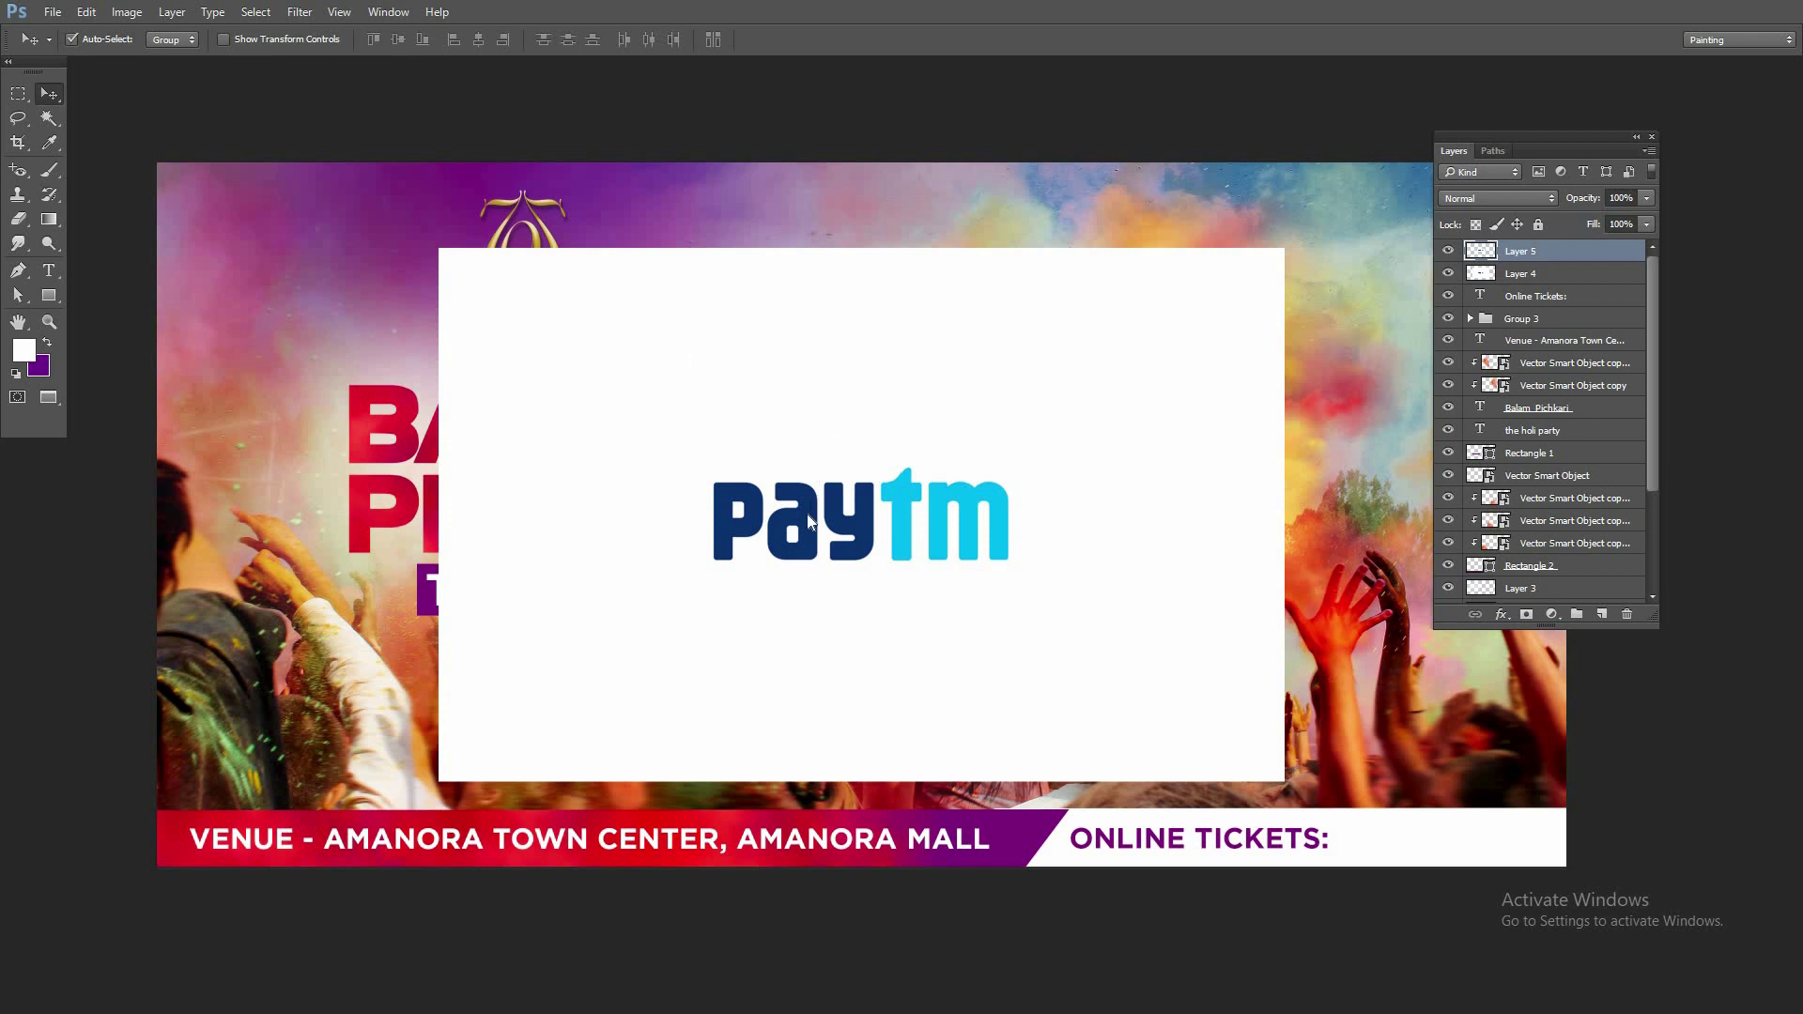
{"action": "left_click_drag", "start_coordinate": [893, 408], "coordinate": [893, 306]}
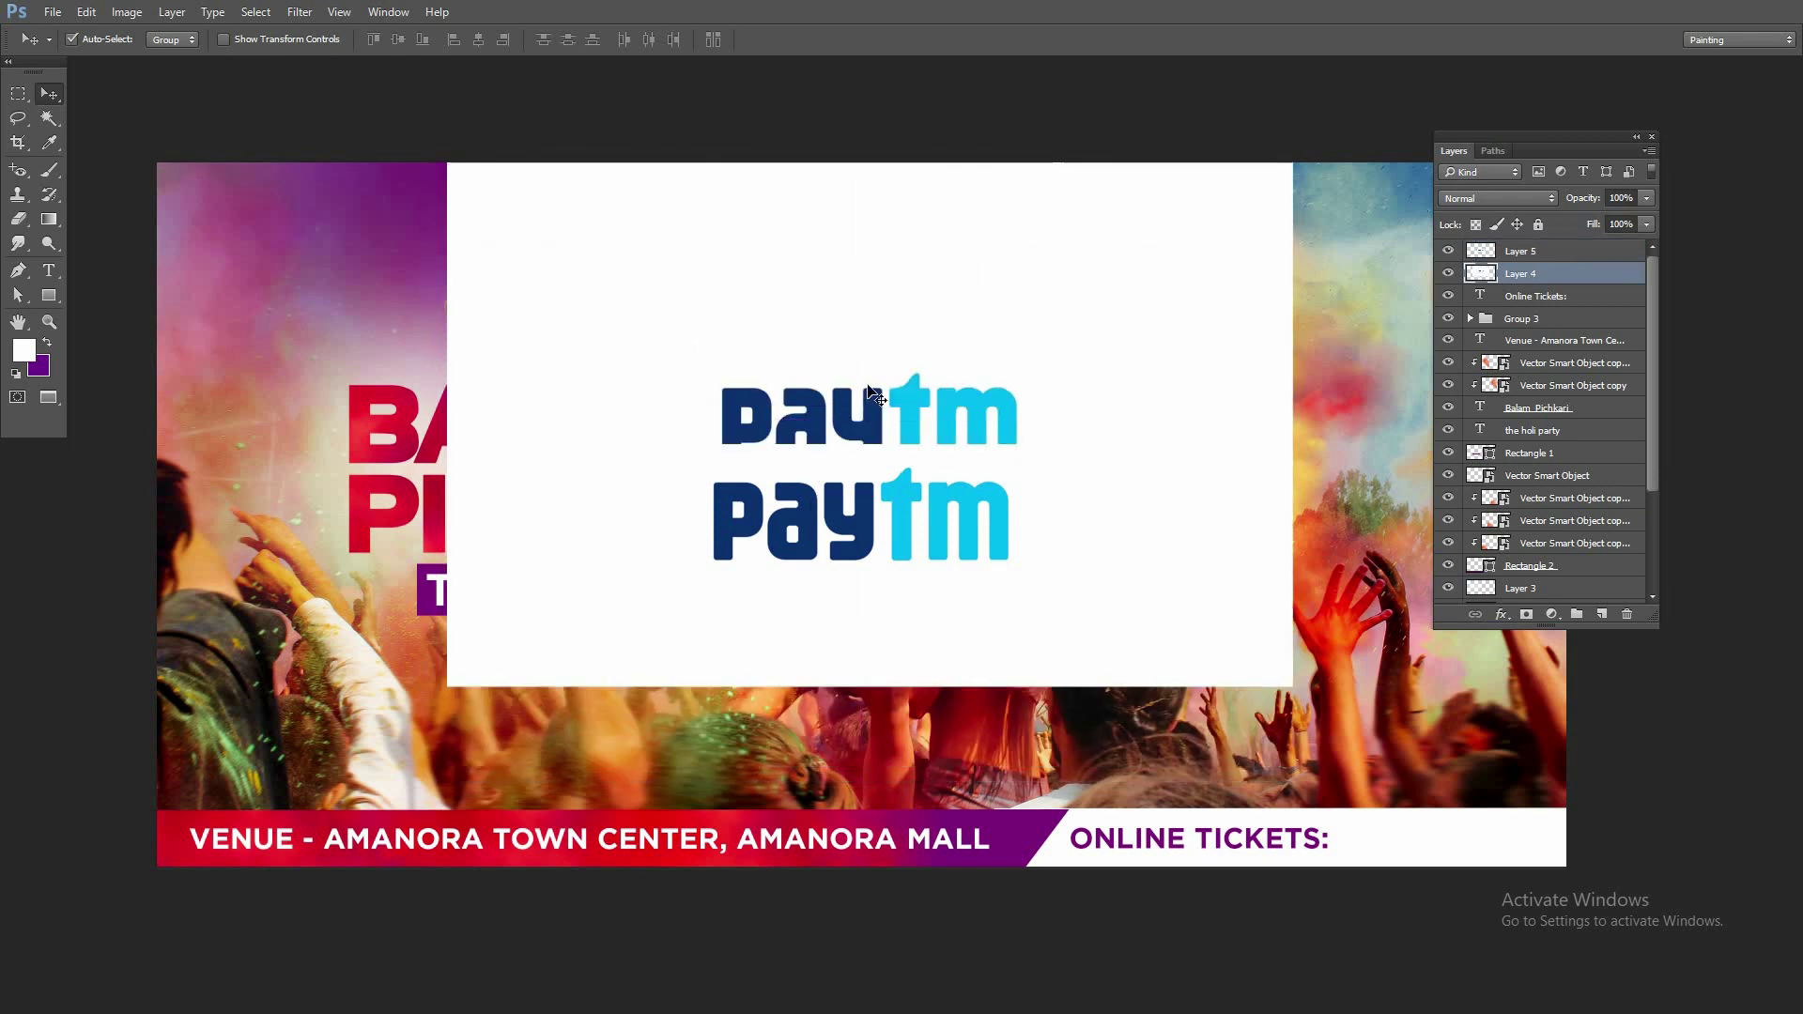
{"action": "key", "text": "Delete"}
{"action": "left_click_drag", "start_coordinate": [966, 563], "coordinate": [1089, 627]}
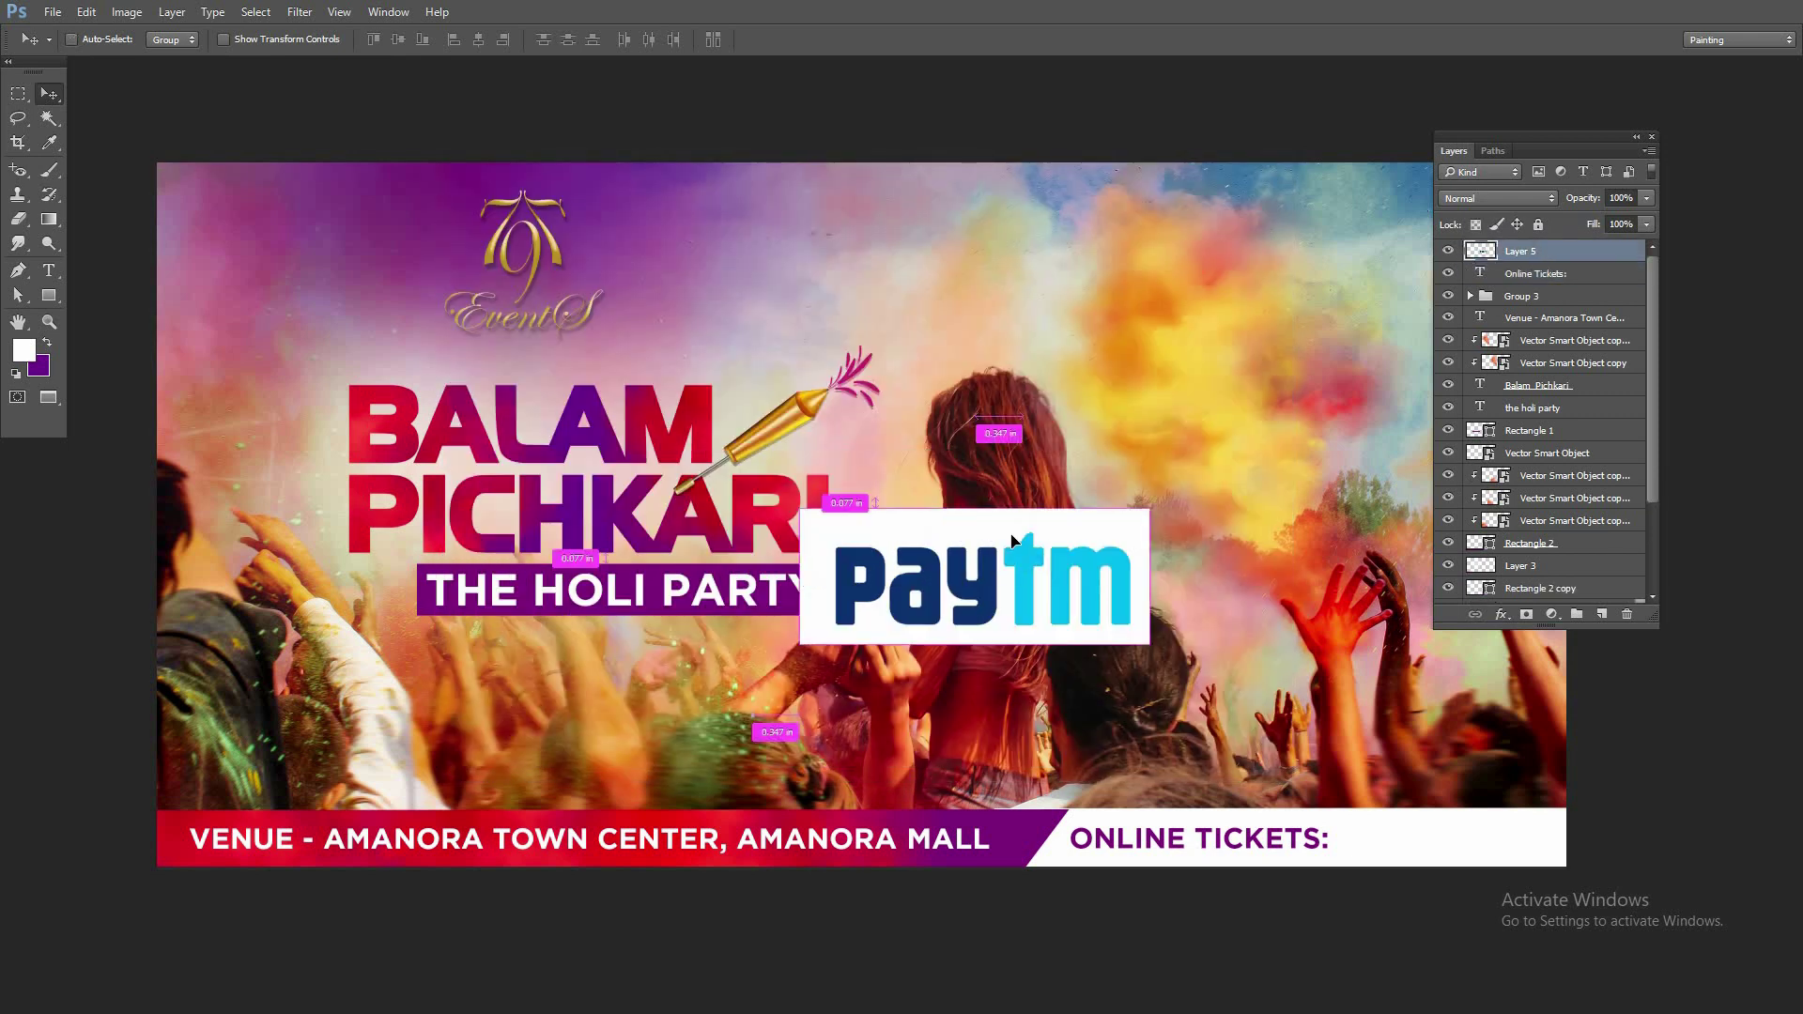
Convert the Paytm layer to a smart object and scale it down beside ONLINE TICKETS:
{"action": "key", "text": "ctrl+t"}
{"action": "key", "text": "Return"}
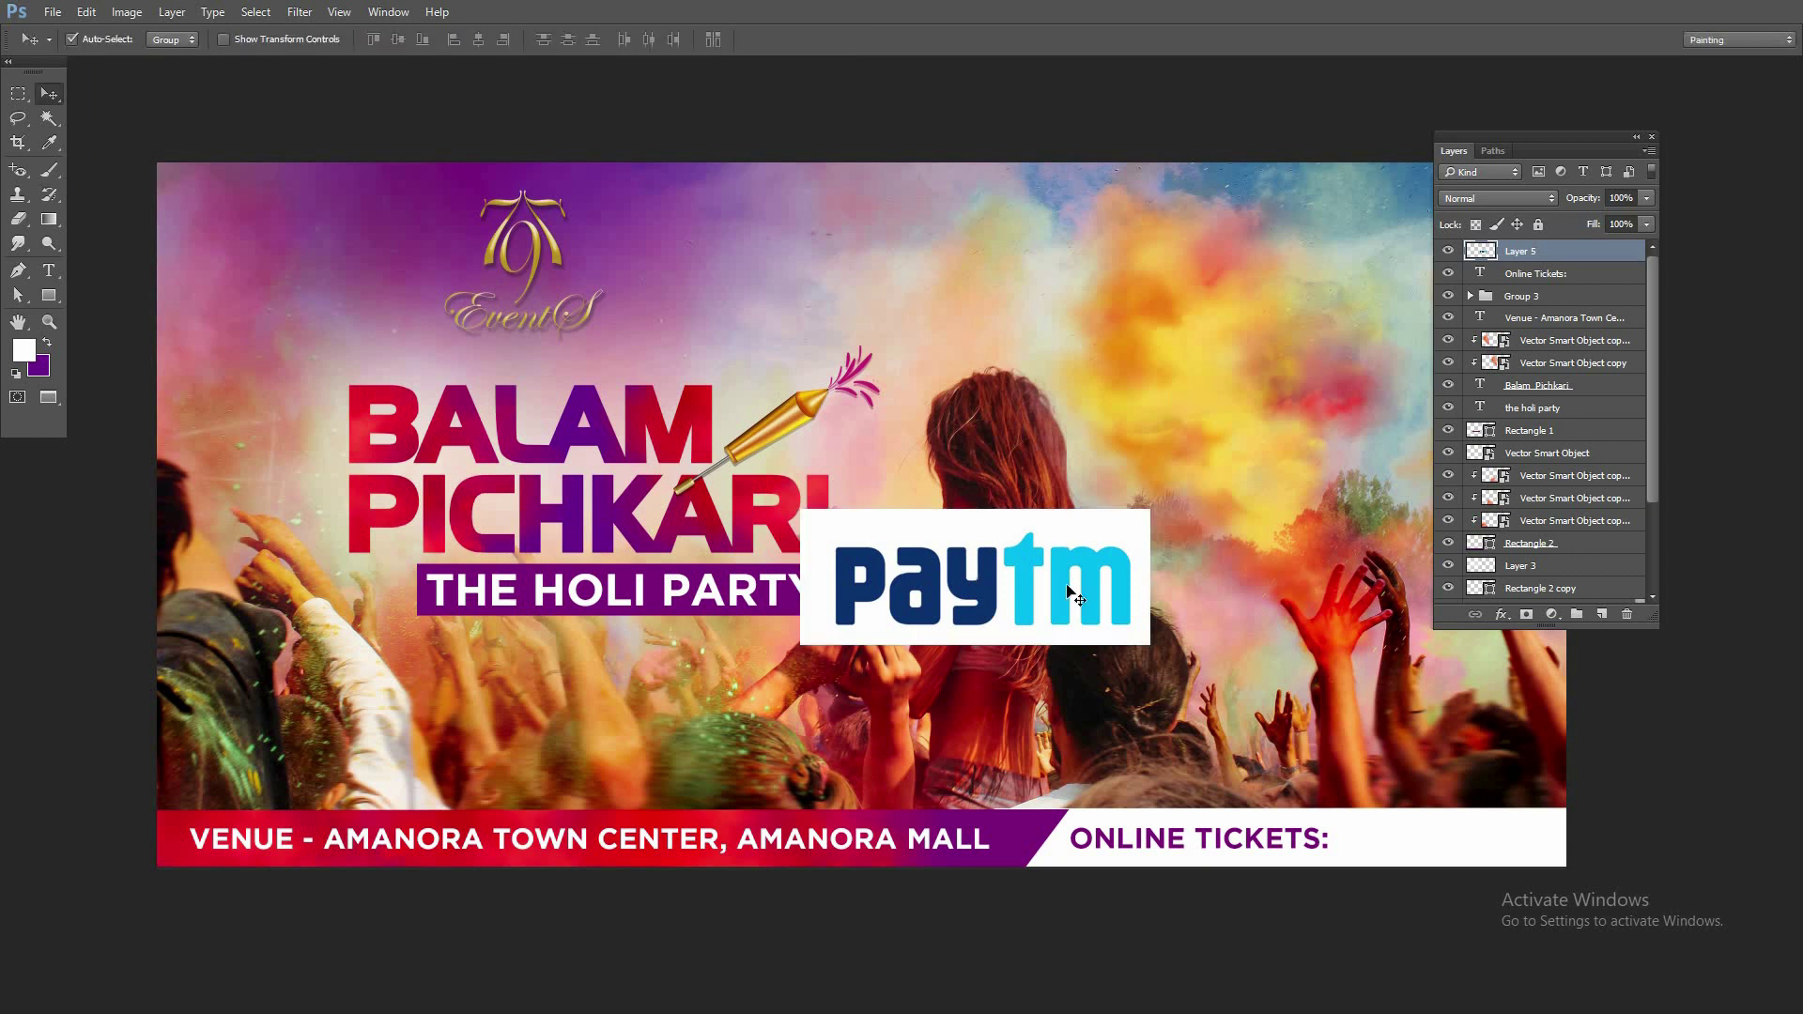
{"action": "right_click", "coordinate": [1520, 255]}
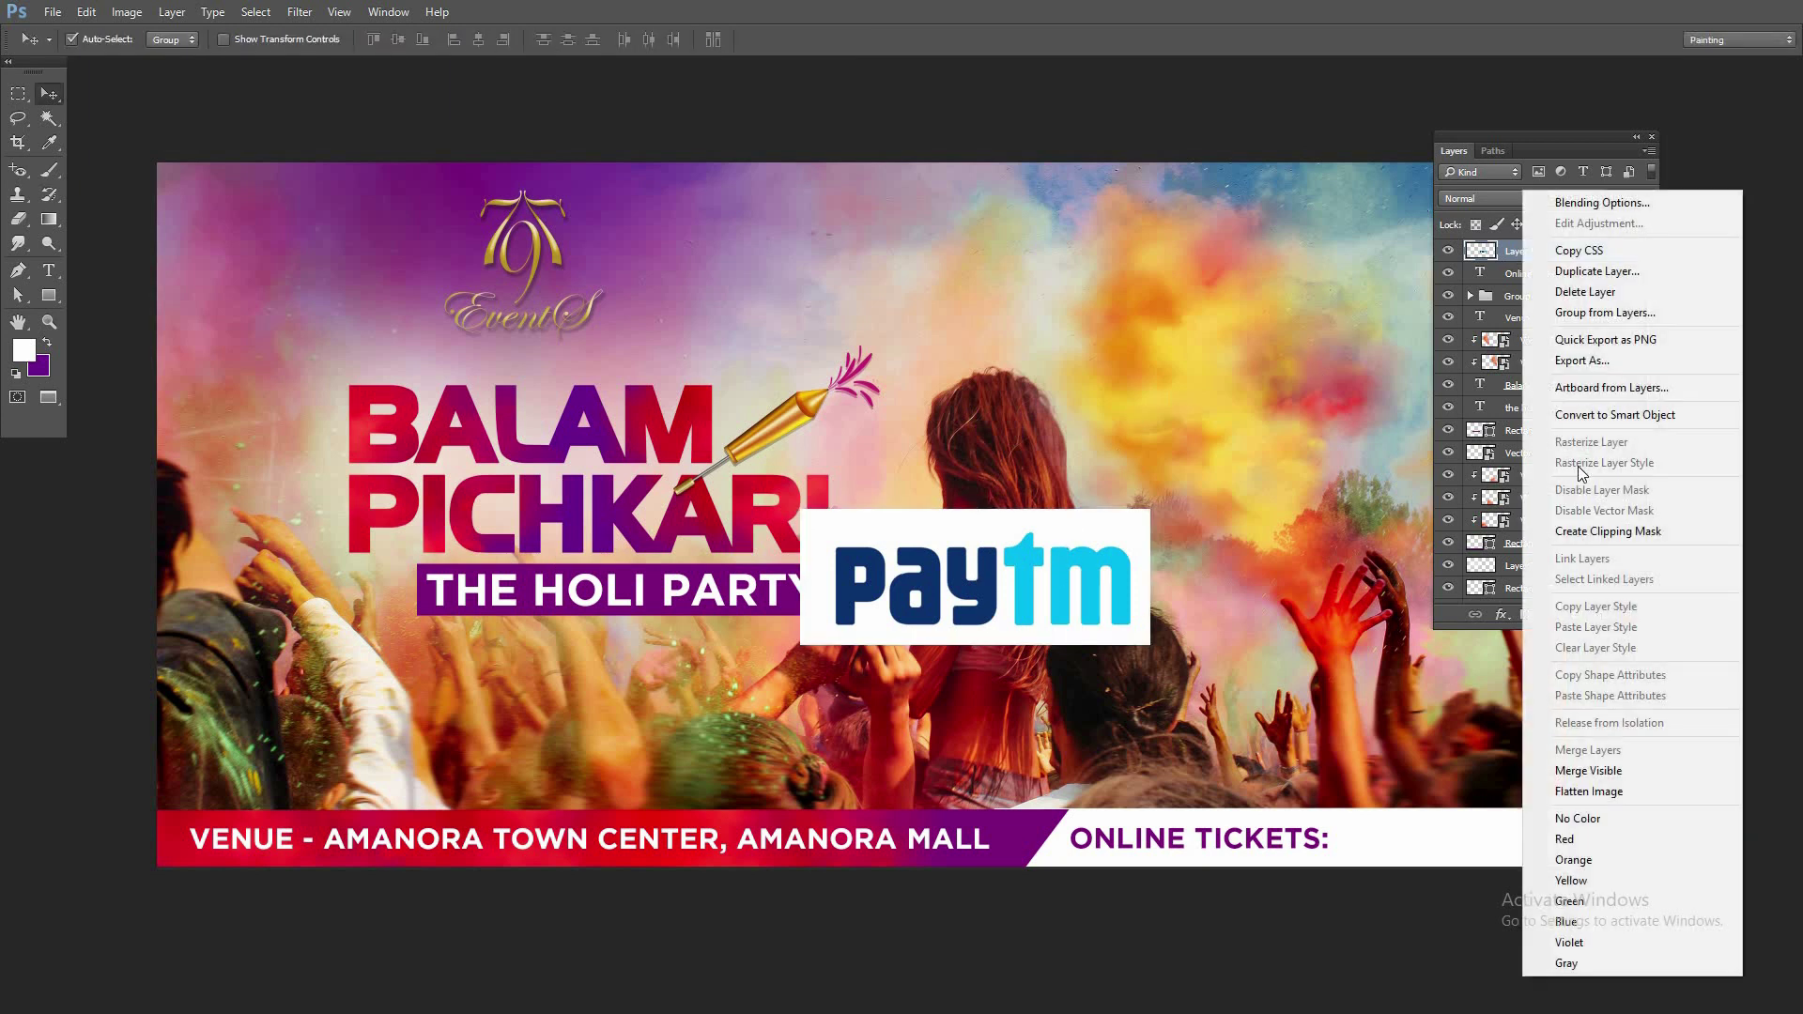
{"action": "left_click", "coordinate": [1582, 415]}
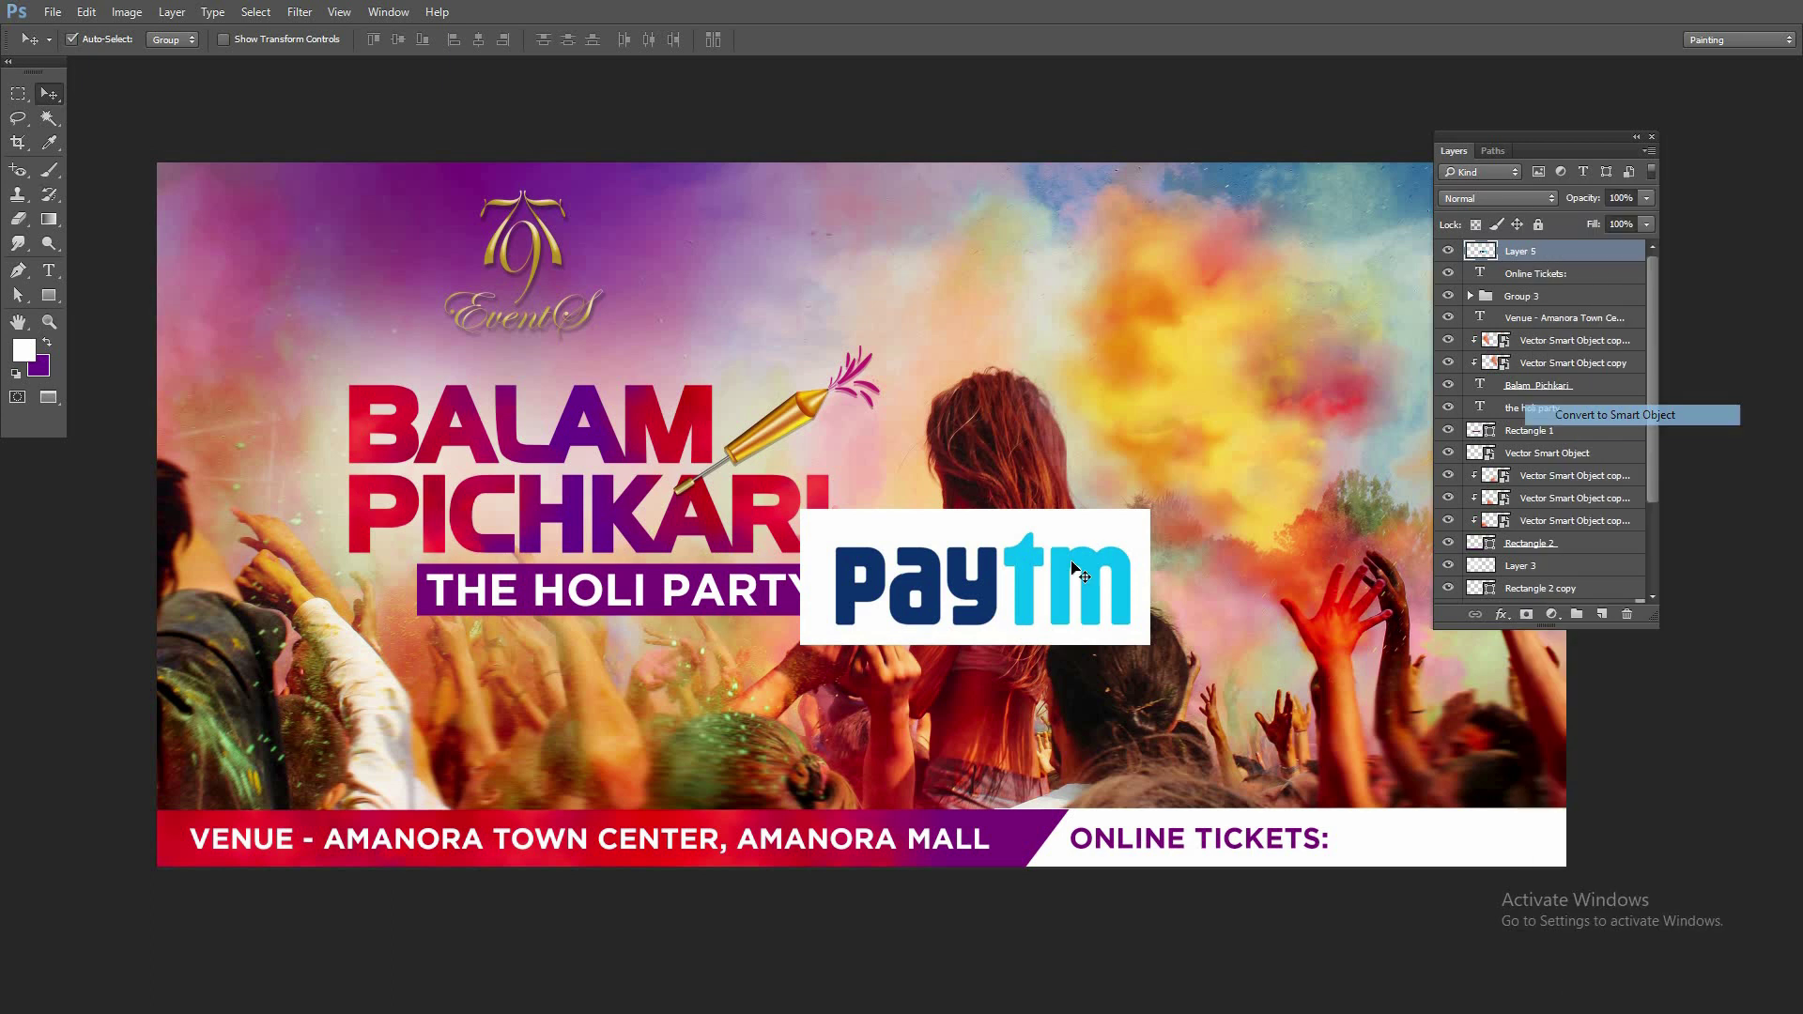
{"action": "left_click_drag", "start_coordinate": [1031, 576], "coordinate": [1081, 562]}
{"action": "key", "text": "ctrl+t"}
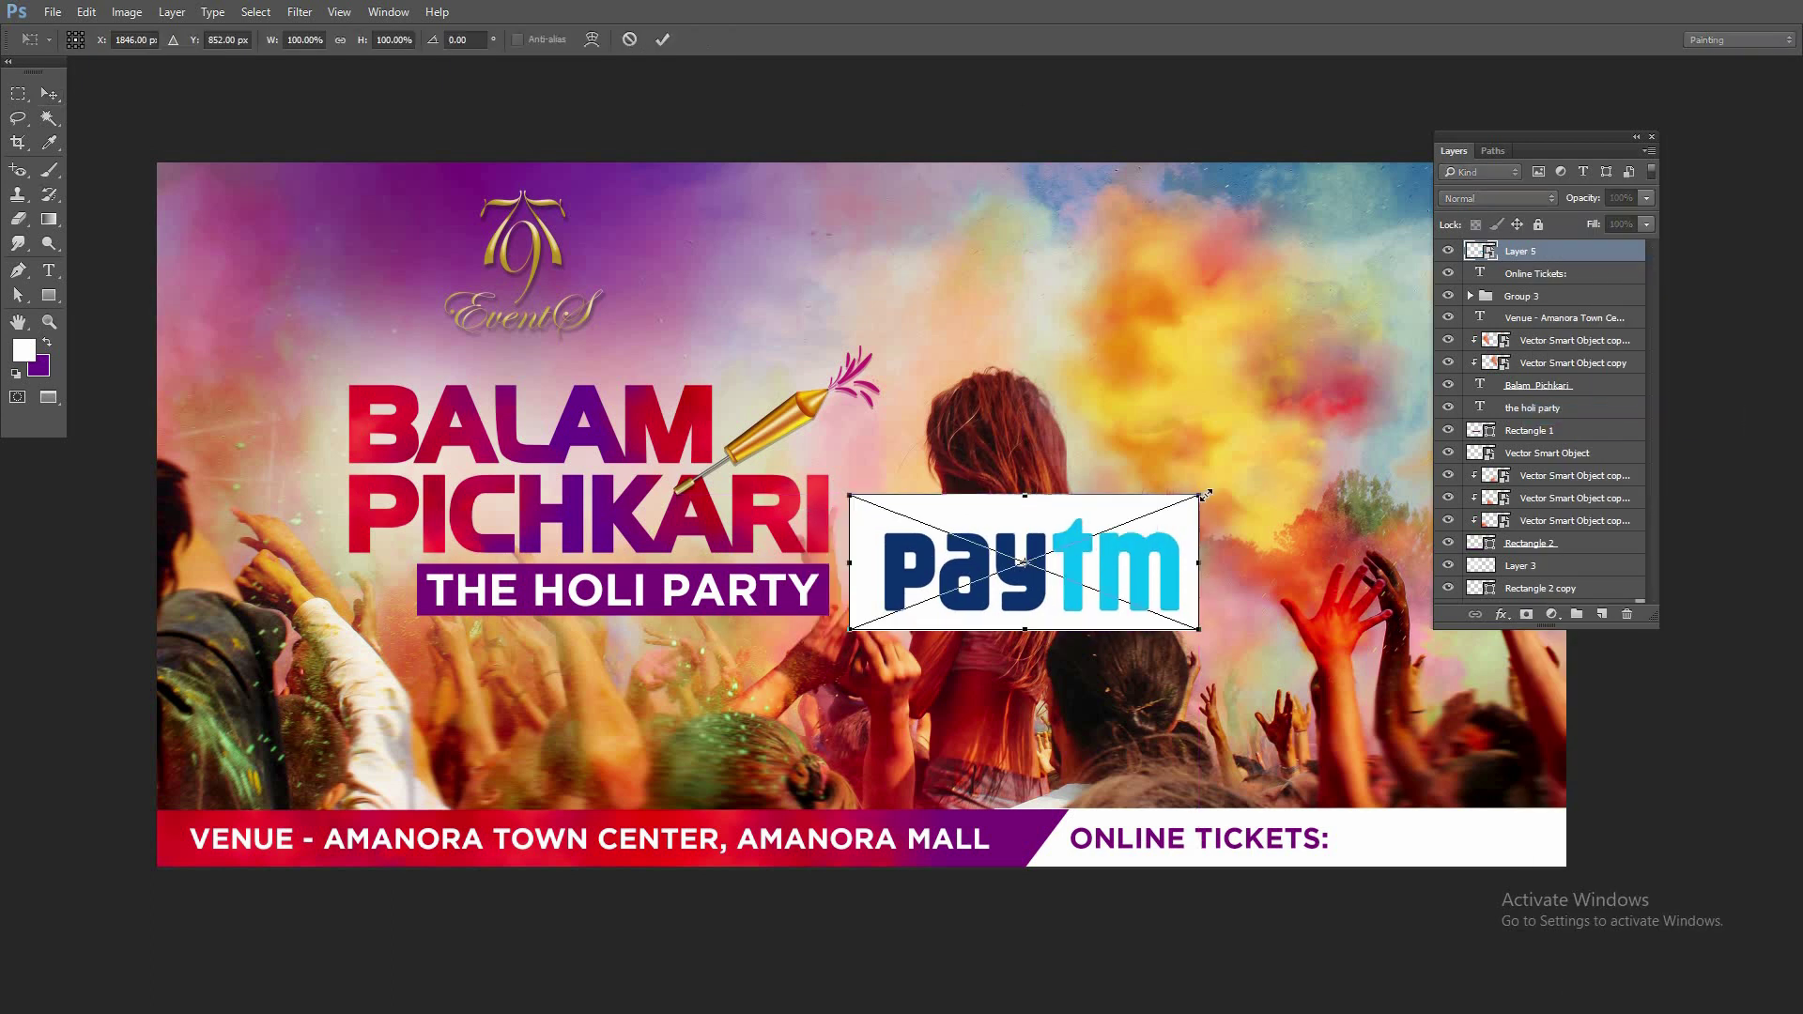
{"action": "left_click_drag", "start_coordinate": [1198, 495], "coordinate": [1167, 508]}
{"action": "mouse_move", "coordinate": [1040, 601]}
{"action": "left_mouse_down"}
{"action": "mouse_move", "coordinate": [949, 598]}
{"action": "mouse_move", "coordinate": [1417, 845]}
{"action": "left_mouse_up"}
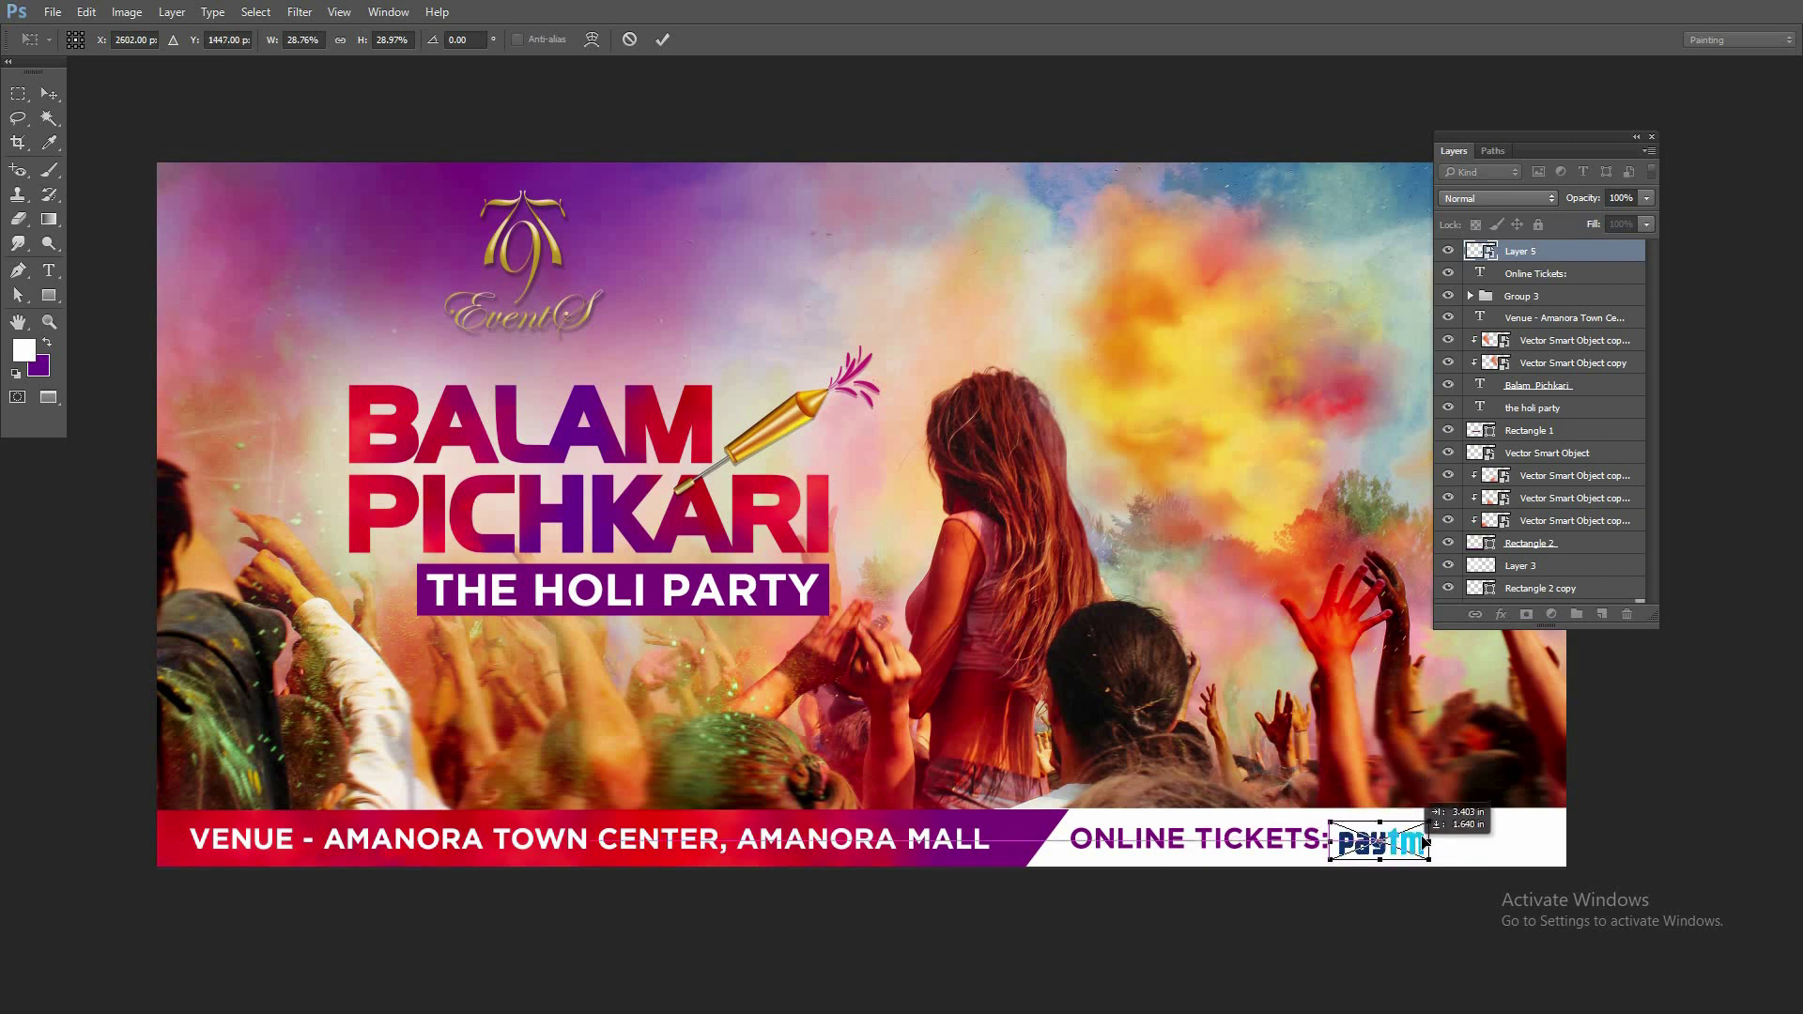
{"action": "key", "text": "Return"}
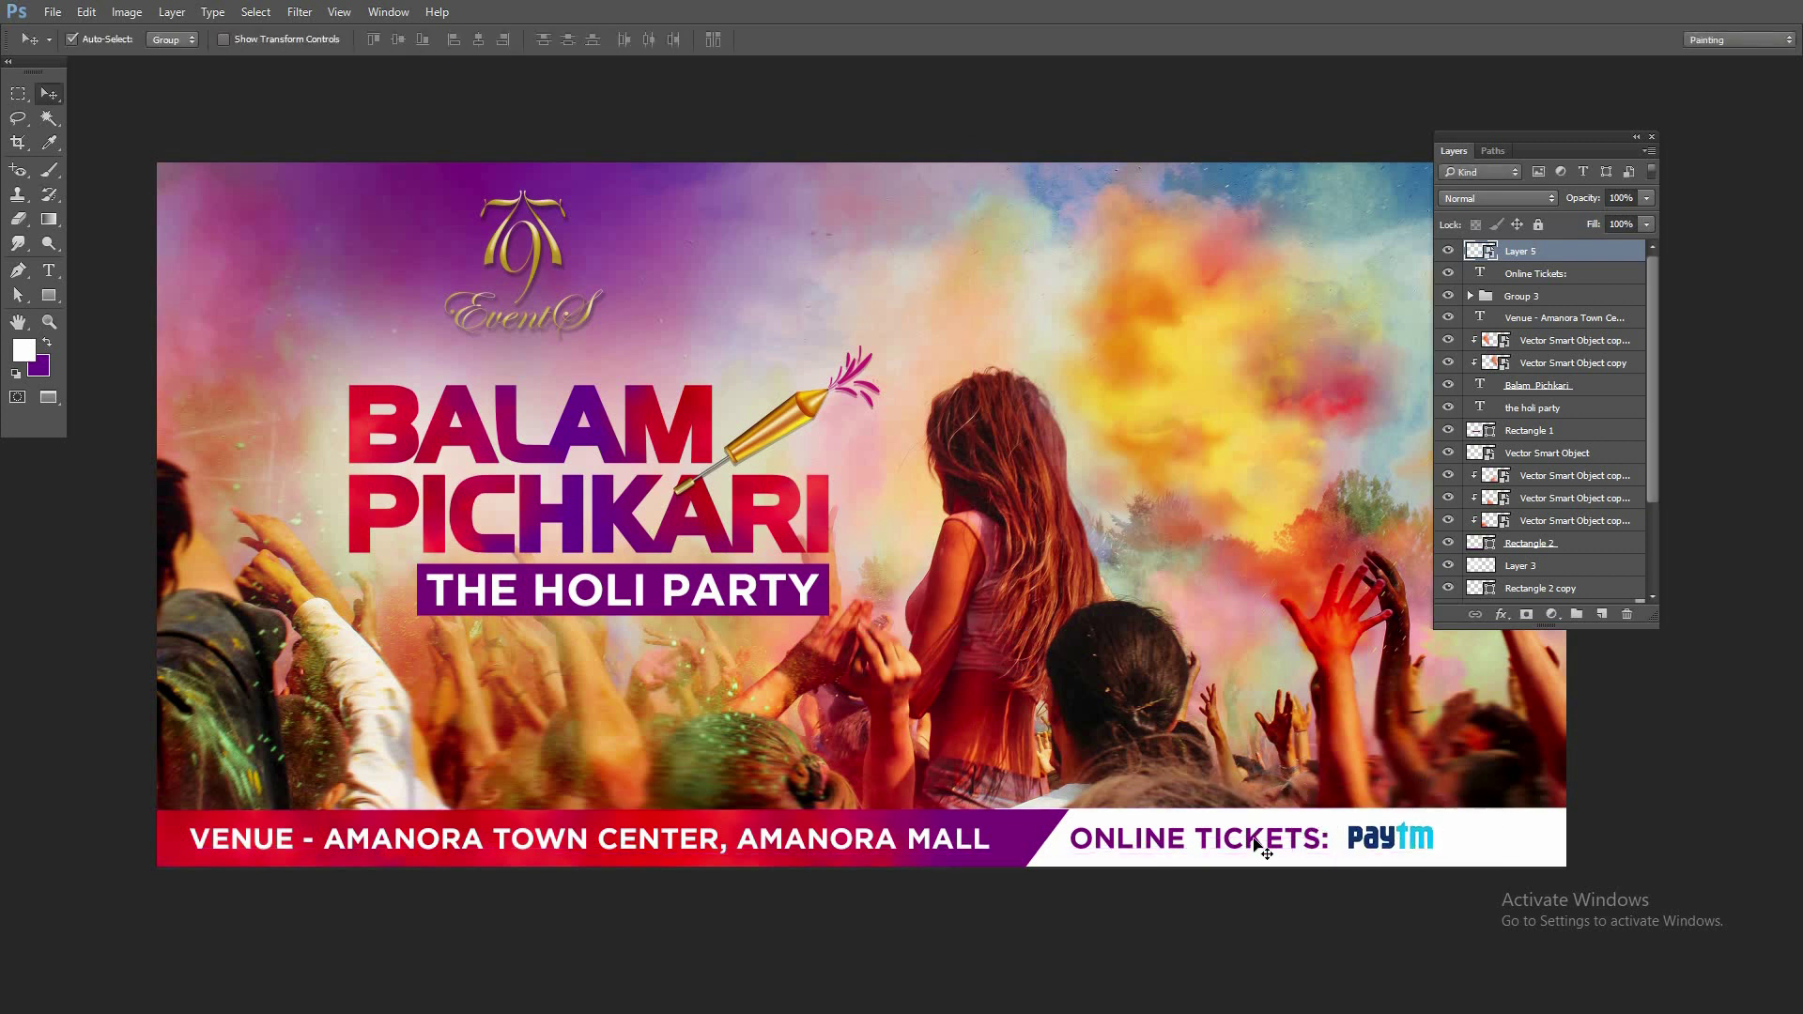
Search Google Images for 'book my show logo', replacing the Paytm logo query
{"action": "key", "text": "alt+Tab"}
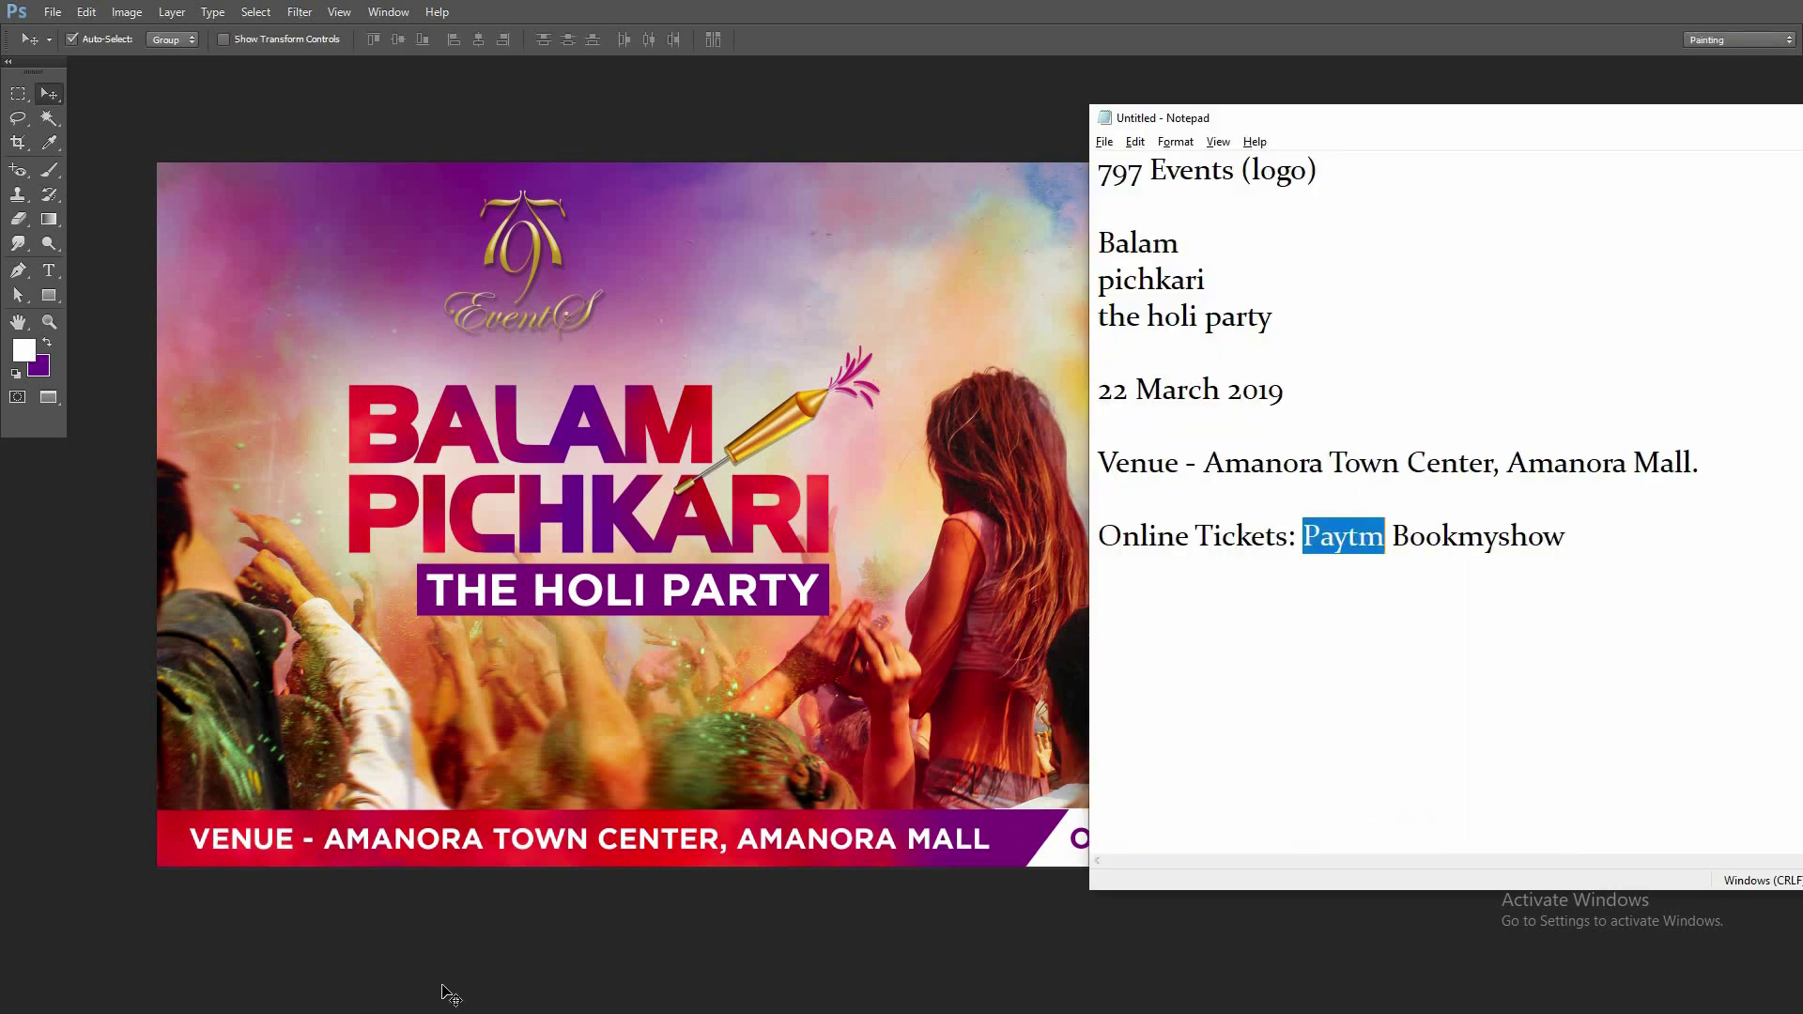
{"action": "key", "text": "alt+Tab"}
{"action": "key", "text": "alt+Tab"}
{"action": "key", "text": "super+d"}
{"action": "left_click", "coordinate": [438, 996]}
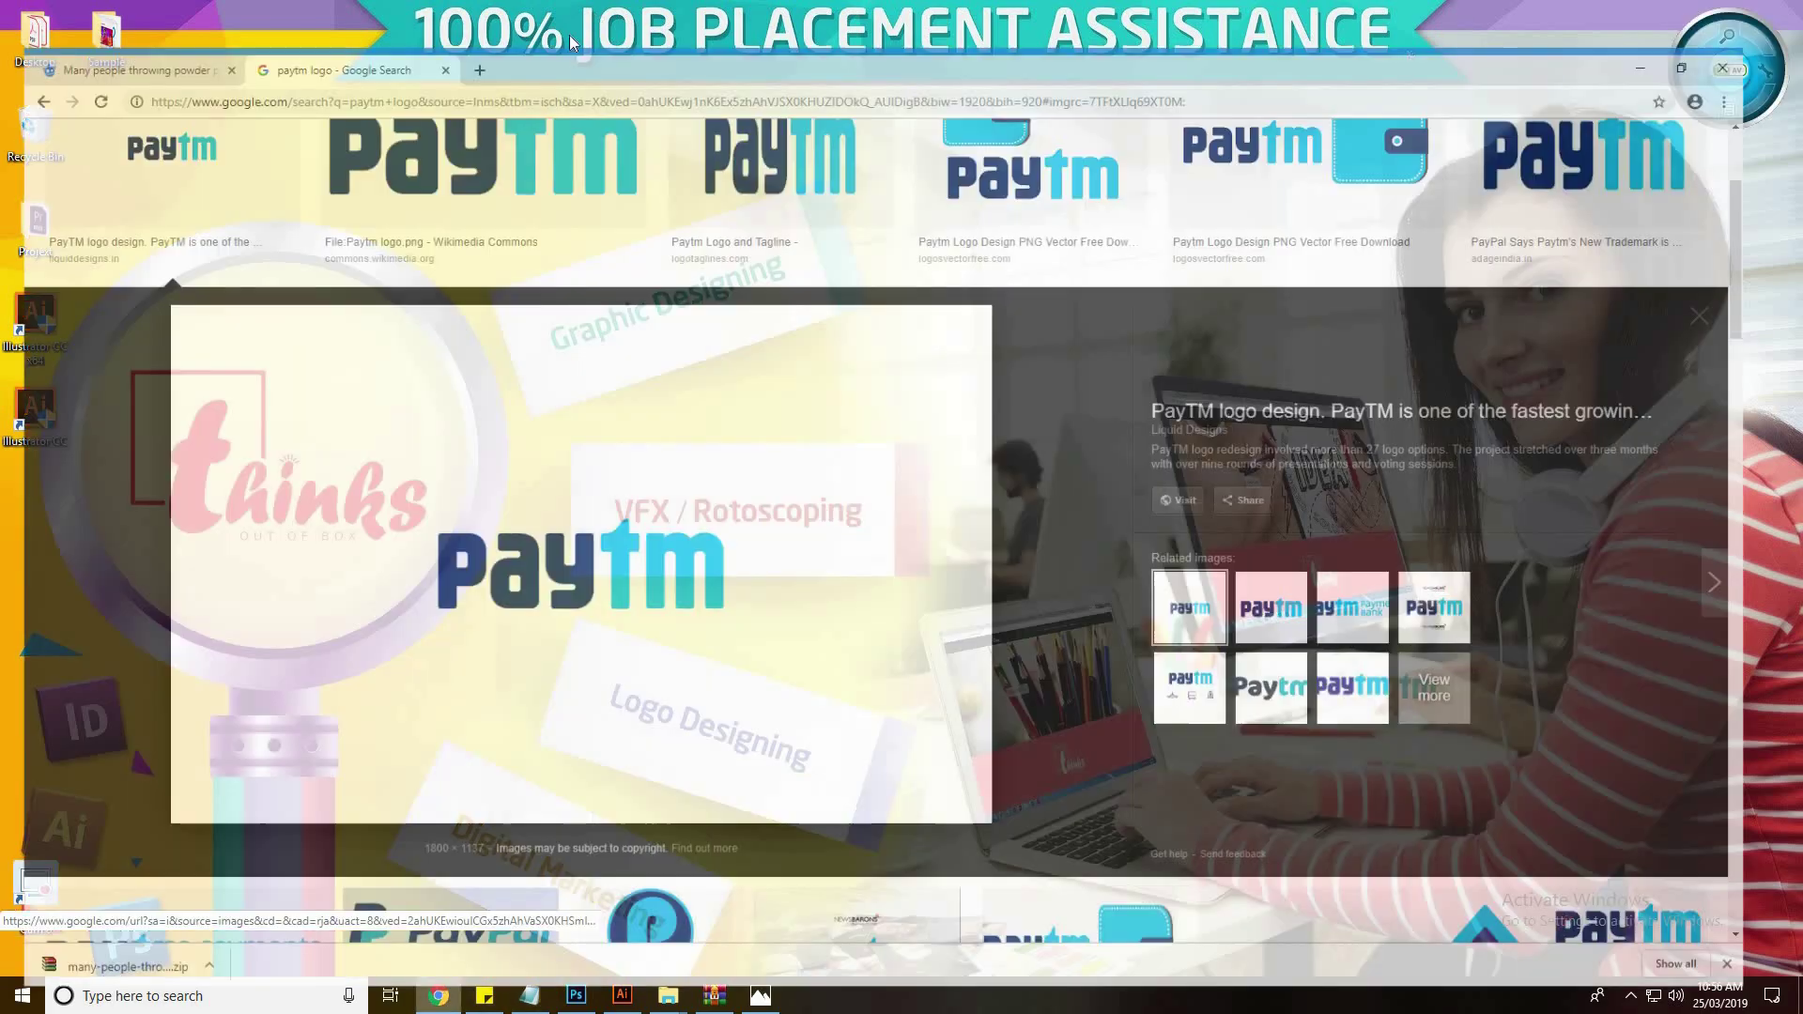
{"action": "scroll", "coordinate": [341, 167], "scroll_direction": "up", "scroll_amount": 3}
{"action": "triple_click", "coordinate": [322, 109]}
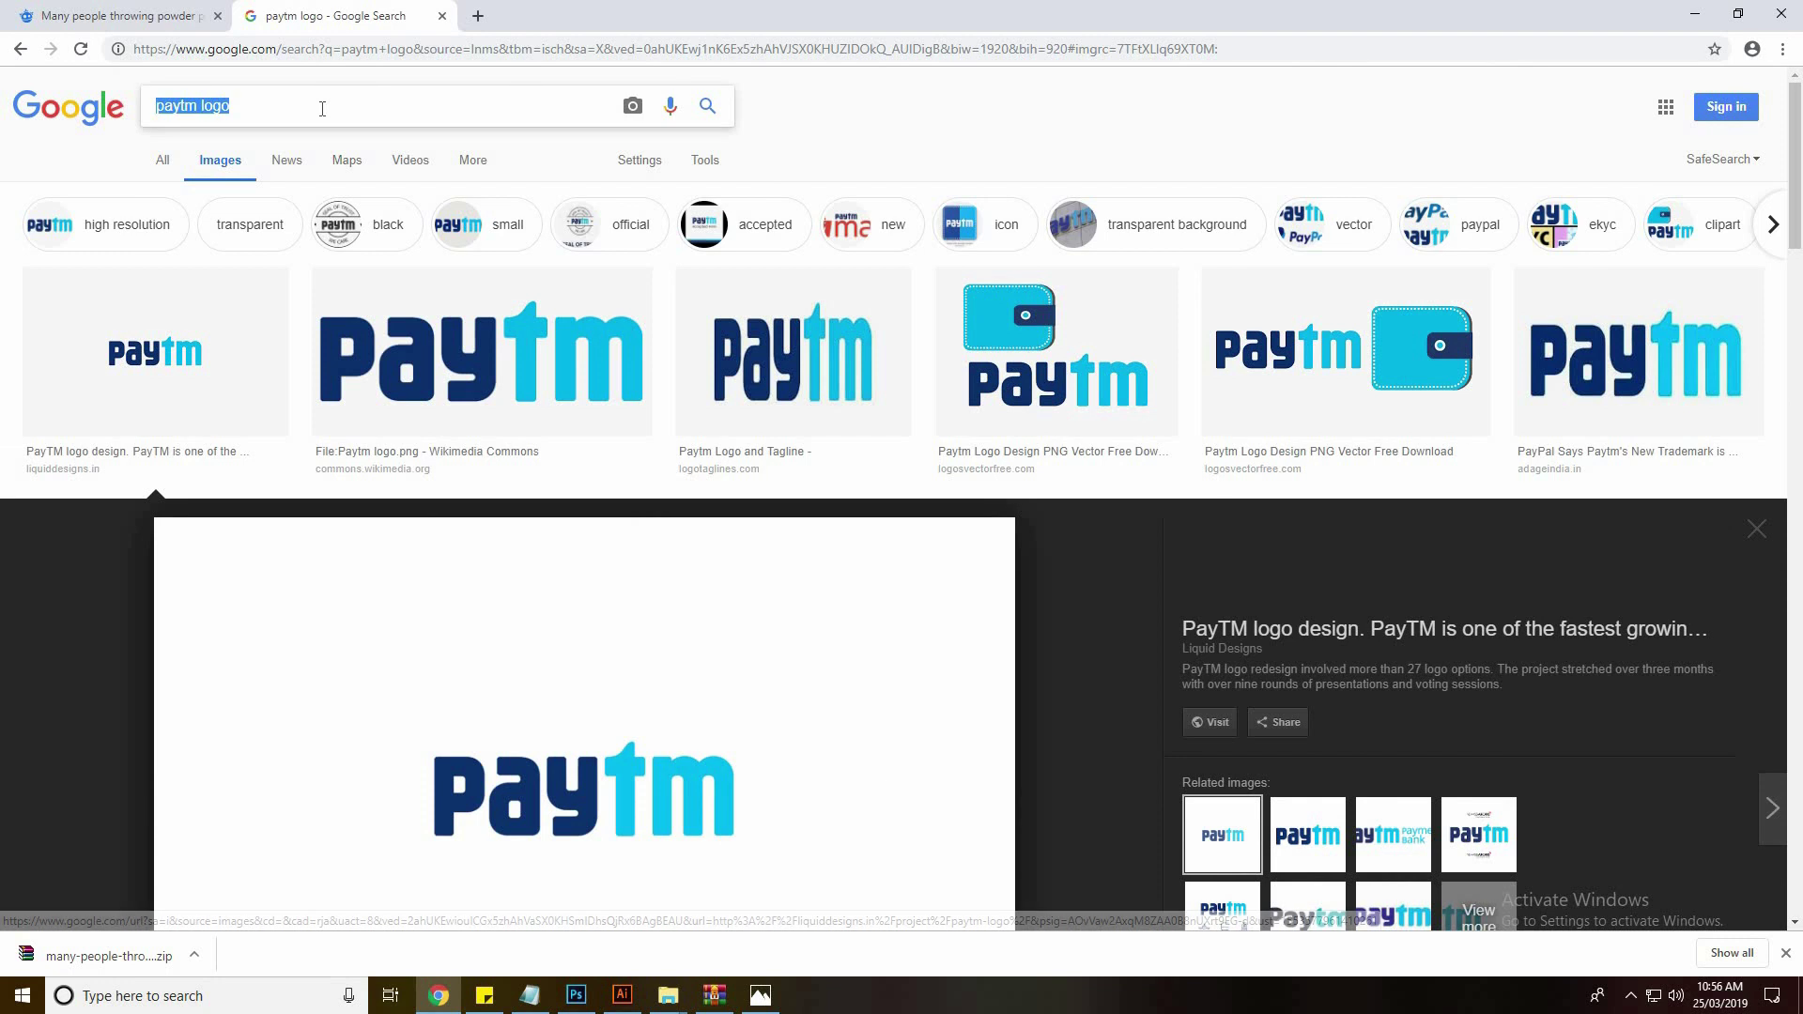
{"action": "type", "text": "book m"}
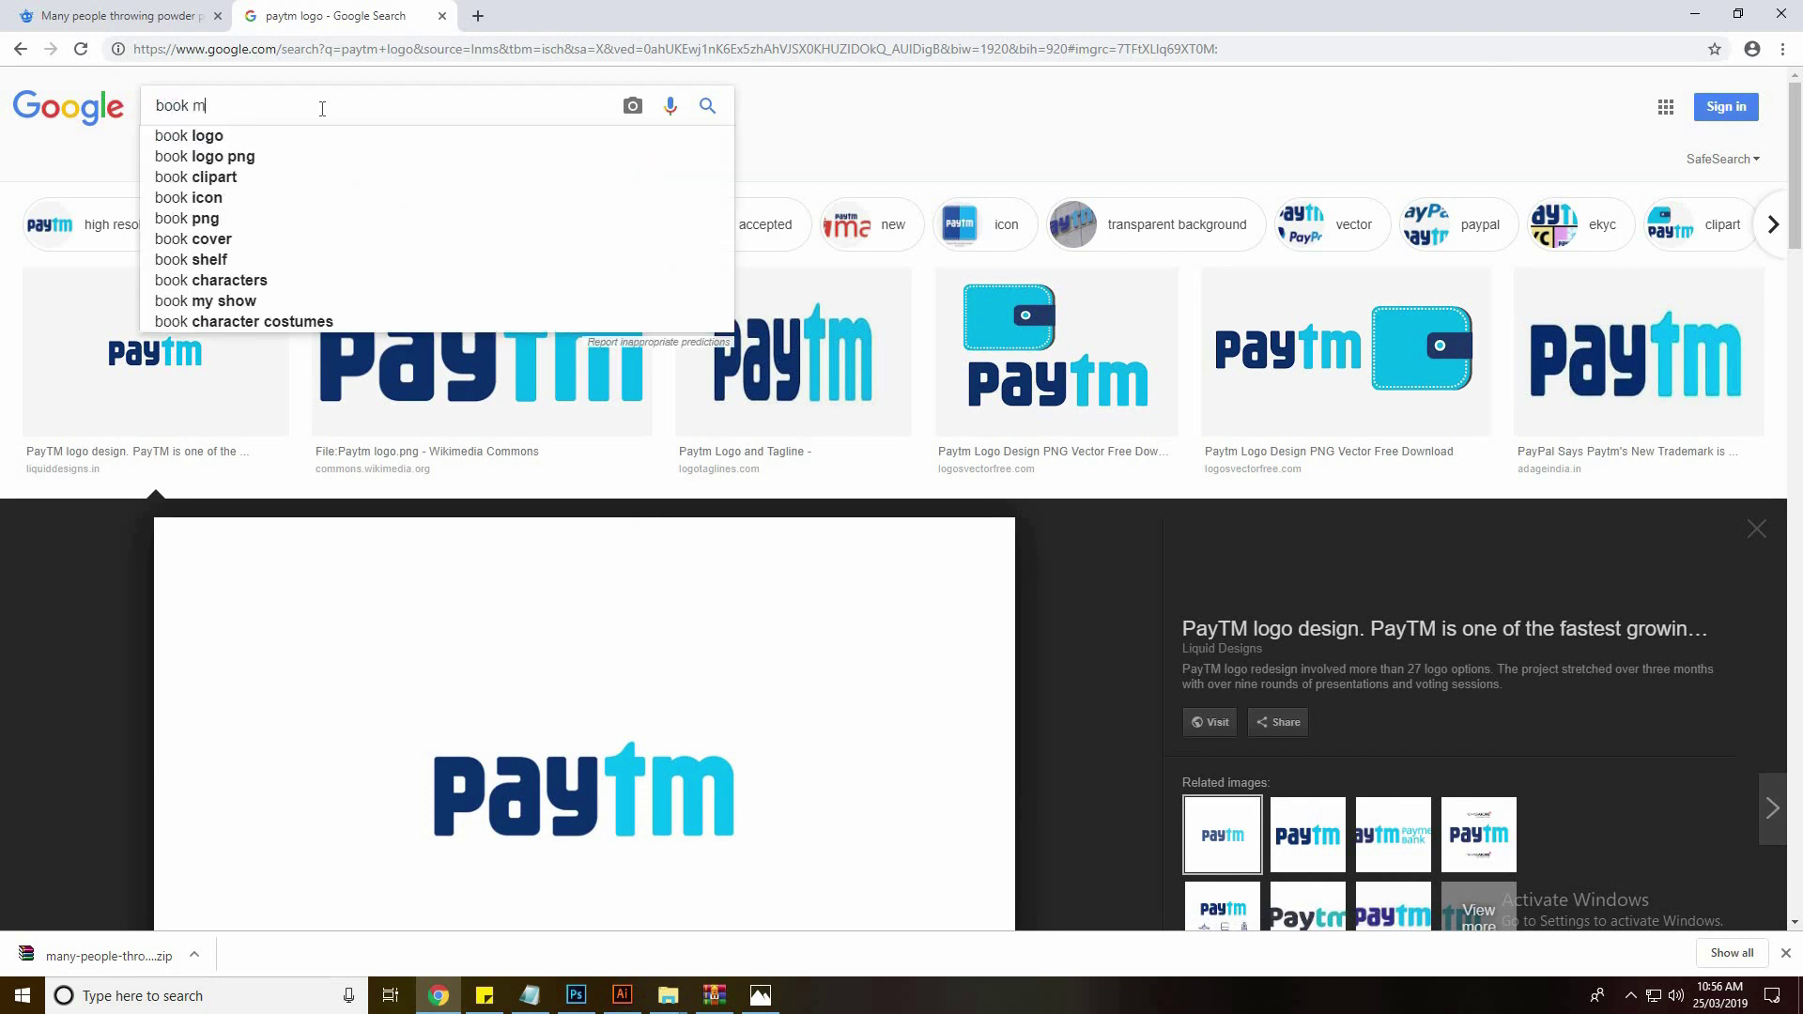
{"action": "type", "text": "y"}
{"action": "left_click", "coordinate": [272, 178]}
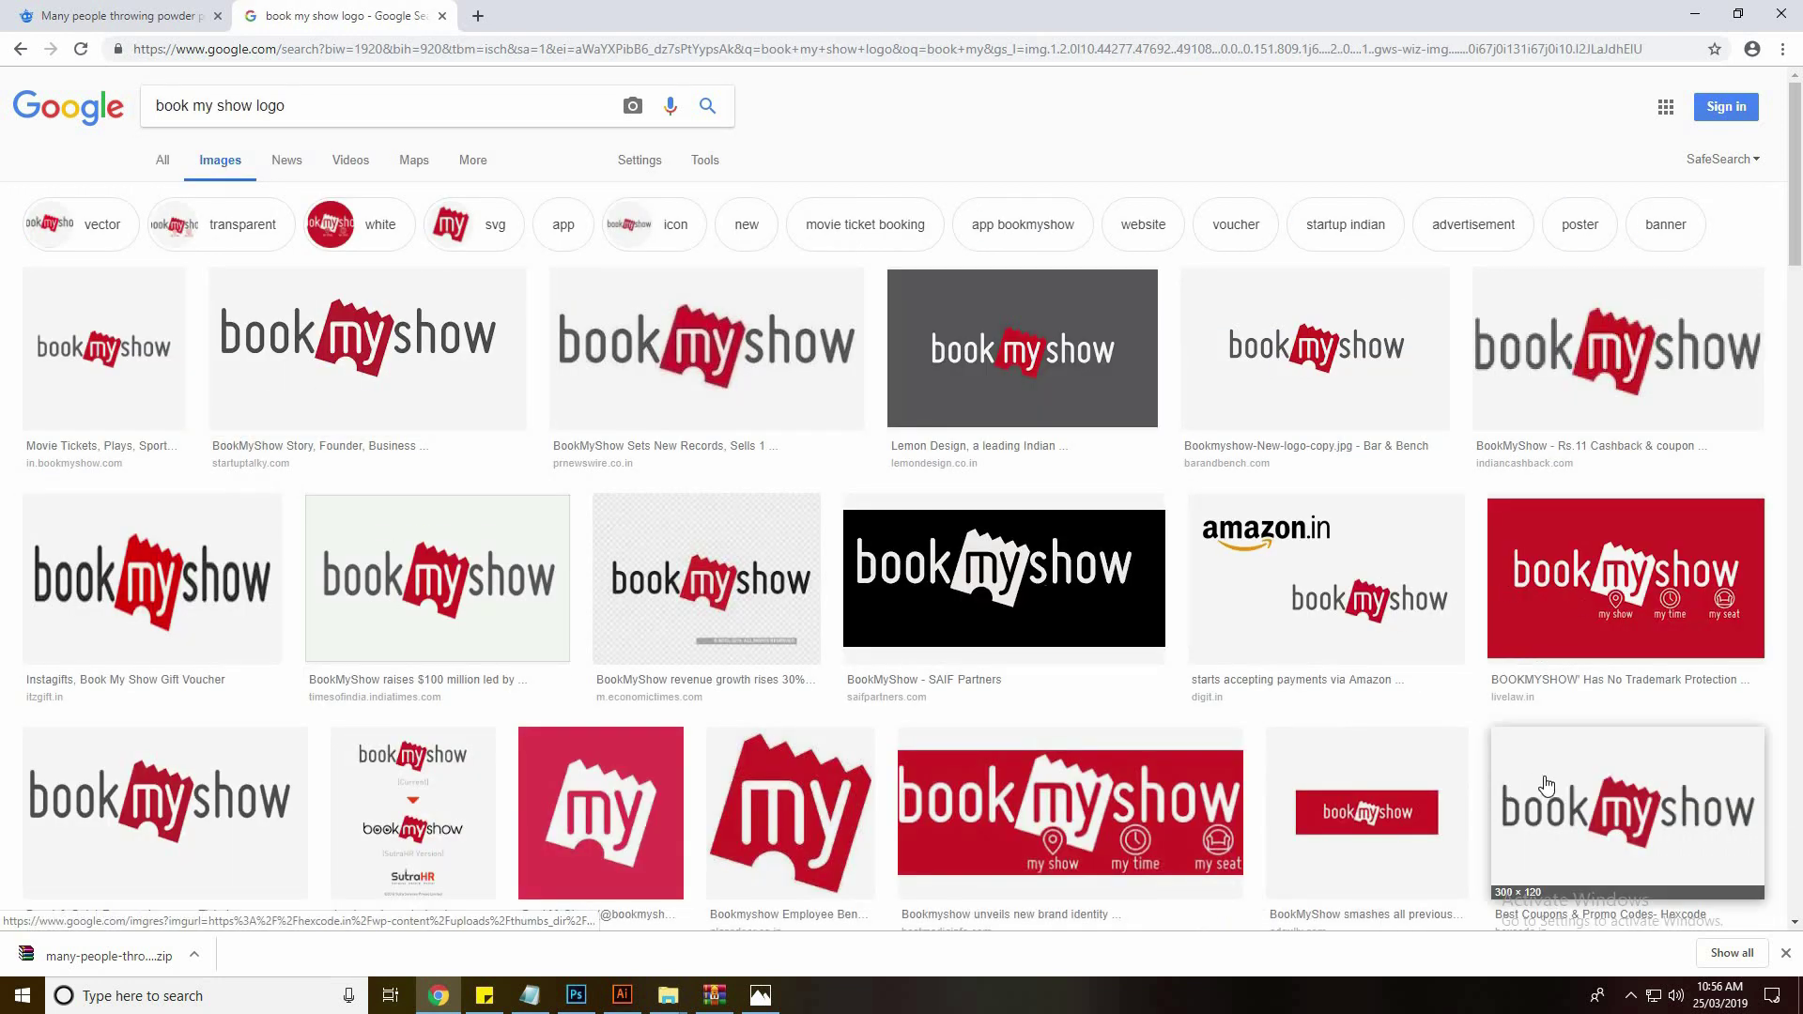
Save a BookMyShow logo as PNG to Documents and drag it into the banner
{"action": "left_click", "coordinate": [162, 794]}
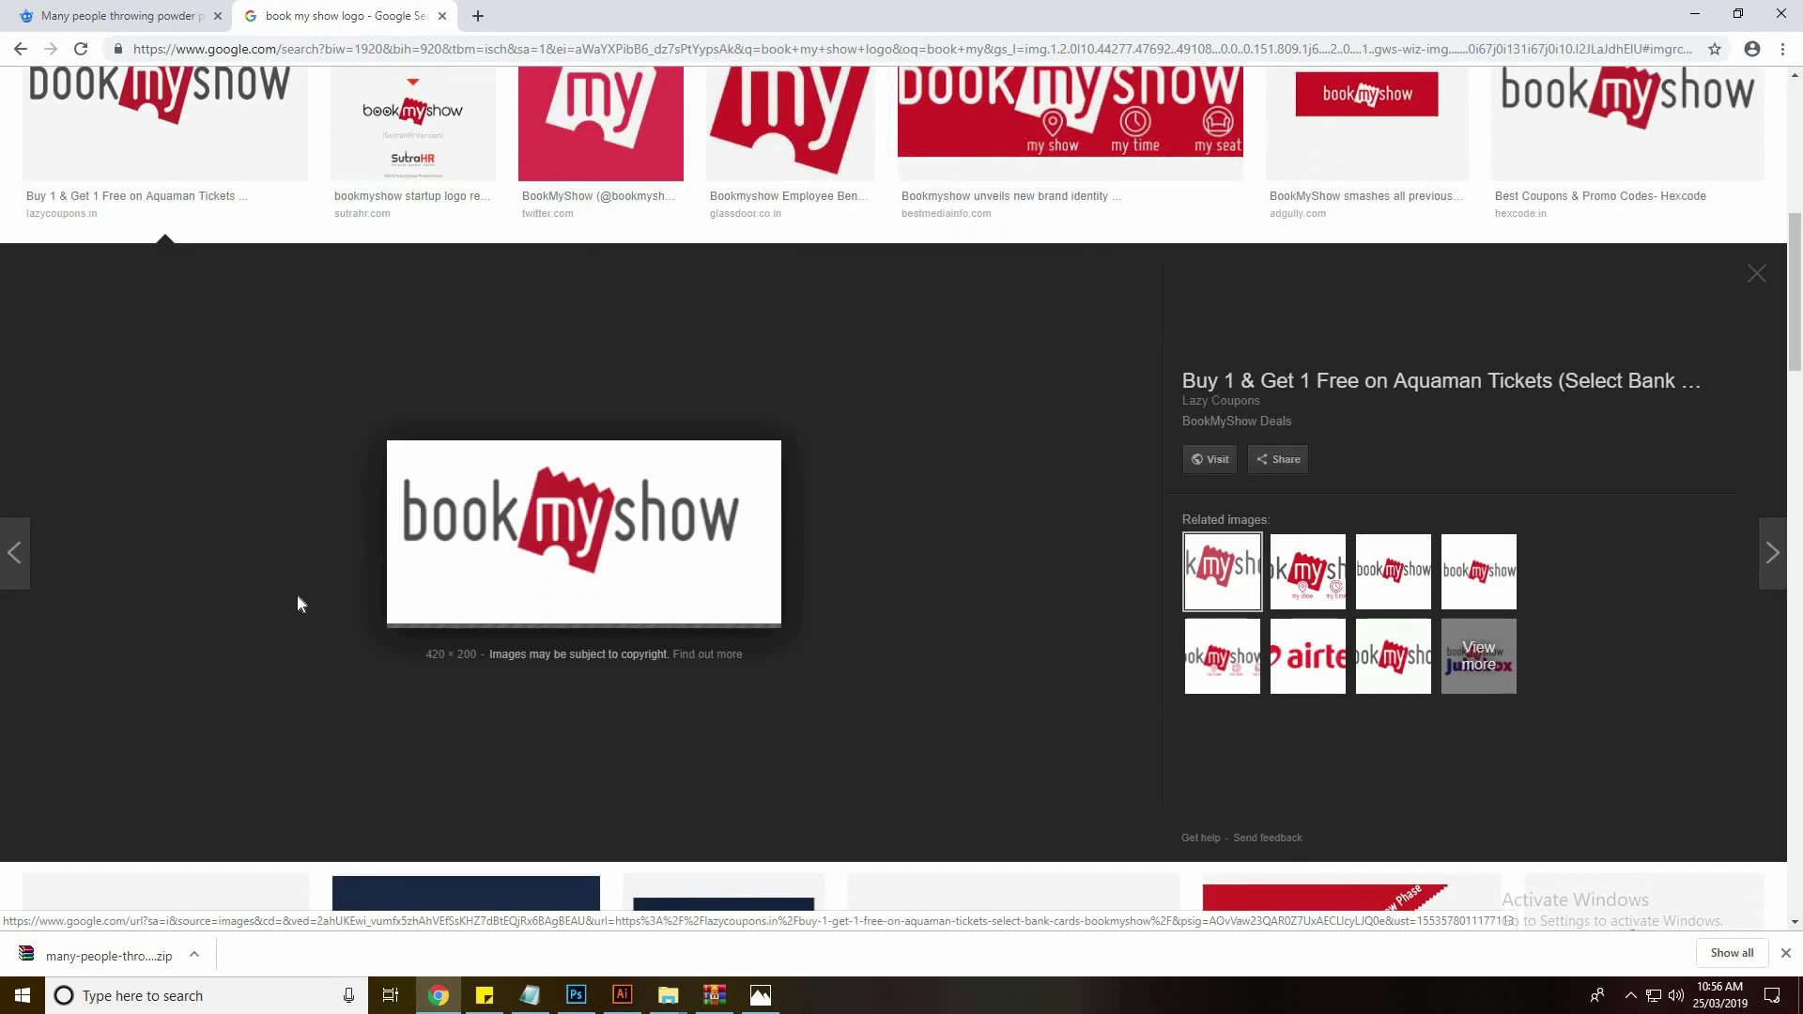
{"action": "right_click", "coordinate": [456, 522]}
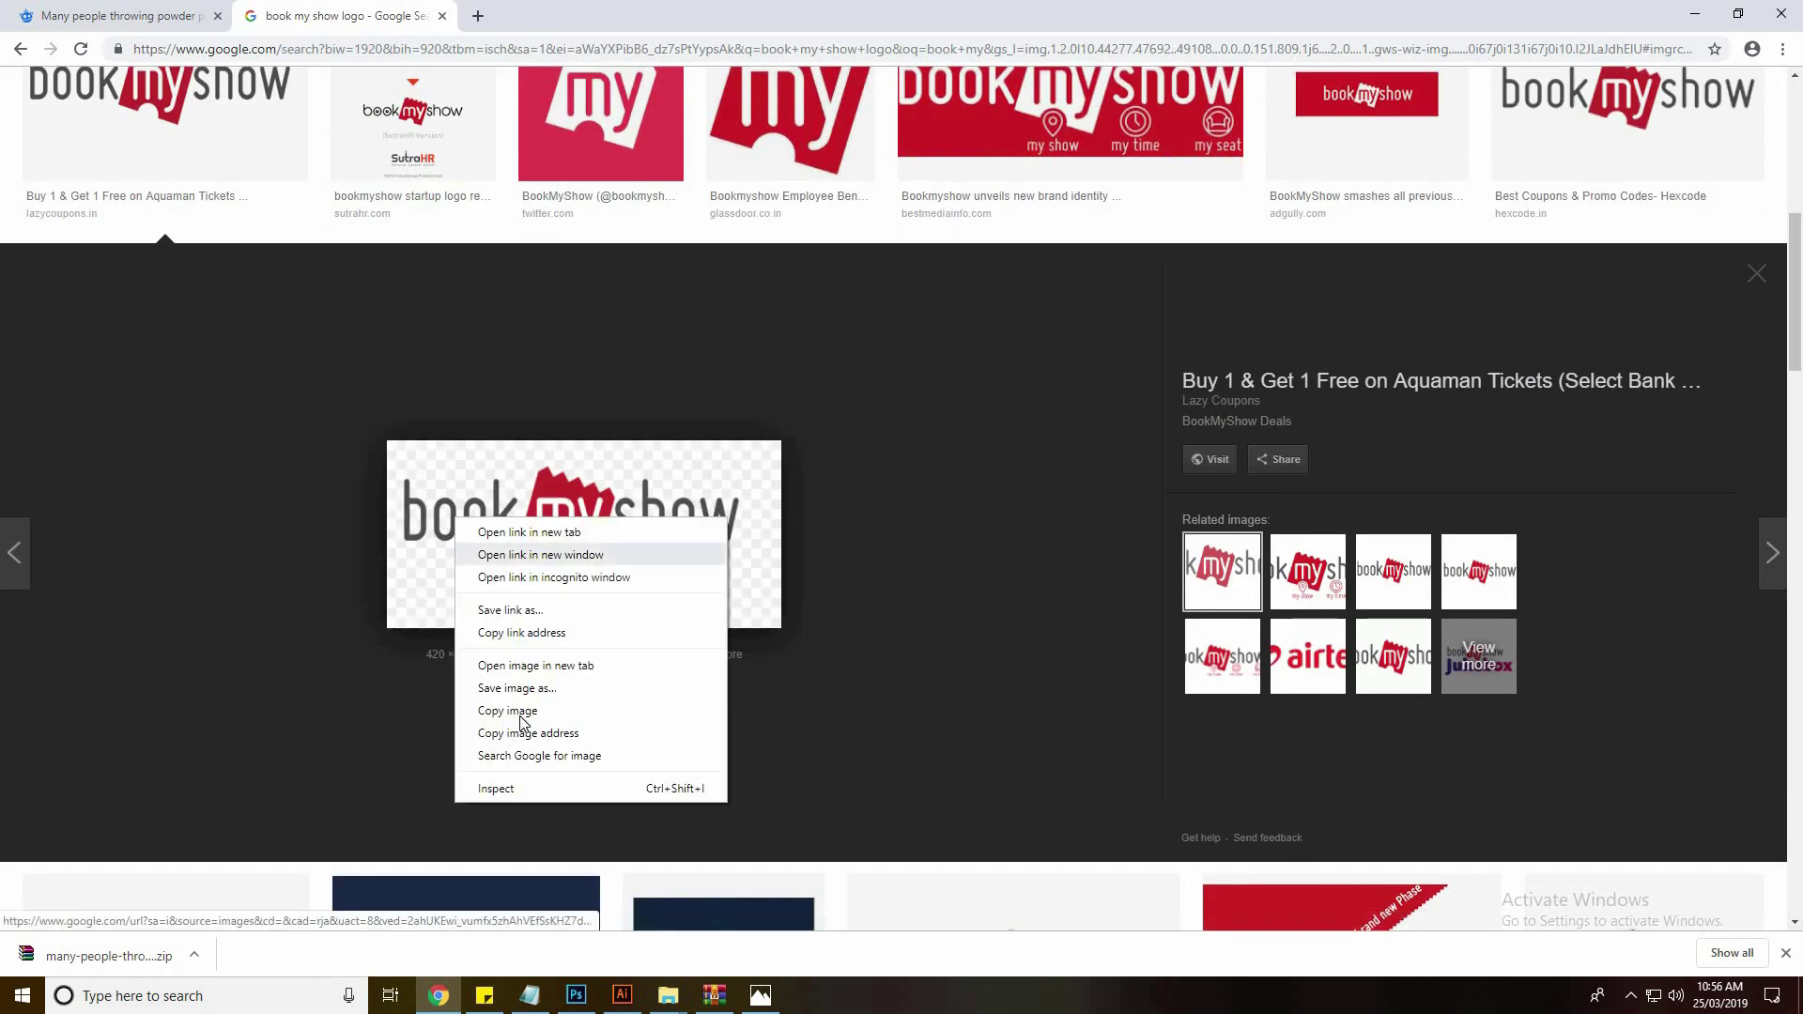
{"action": "left_click", "coordinate": [522, 690]}
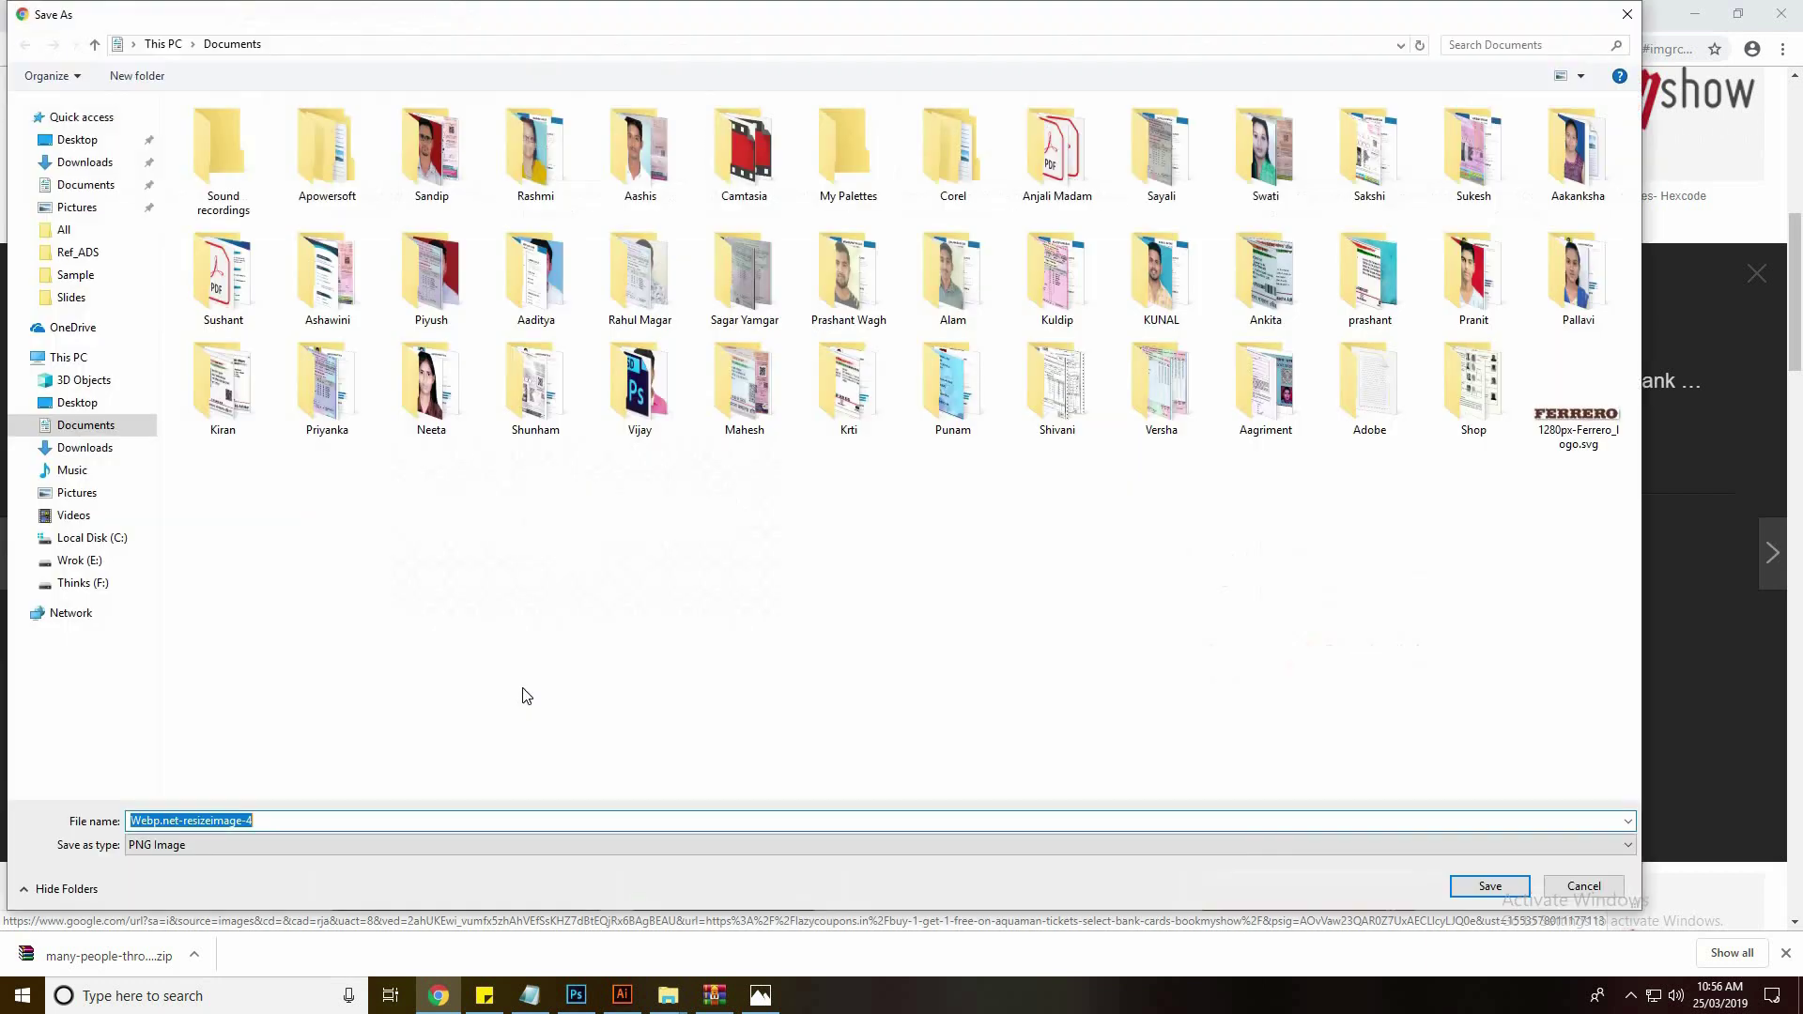
{"action": "key", "text": "Return"}
{"action": "left_click", "coordinate": [56, 957]}
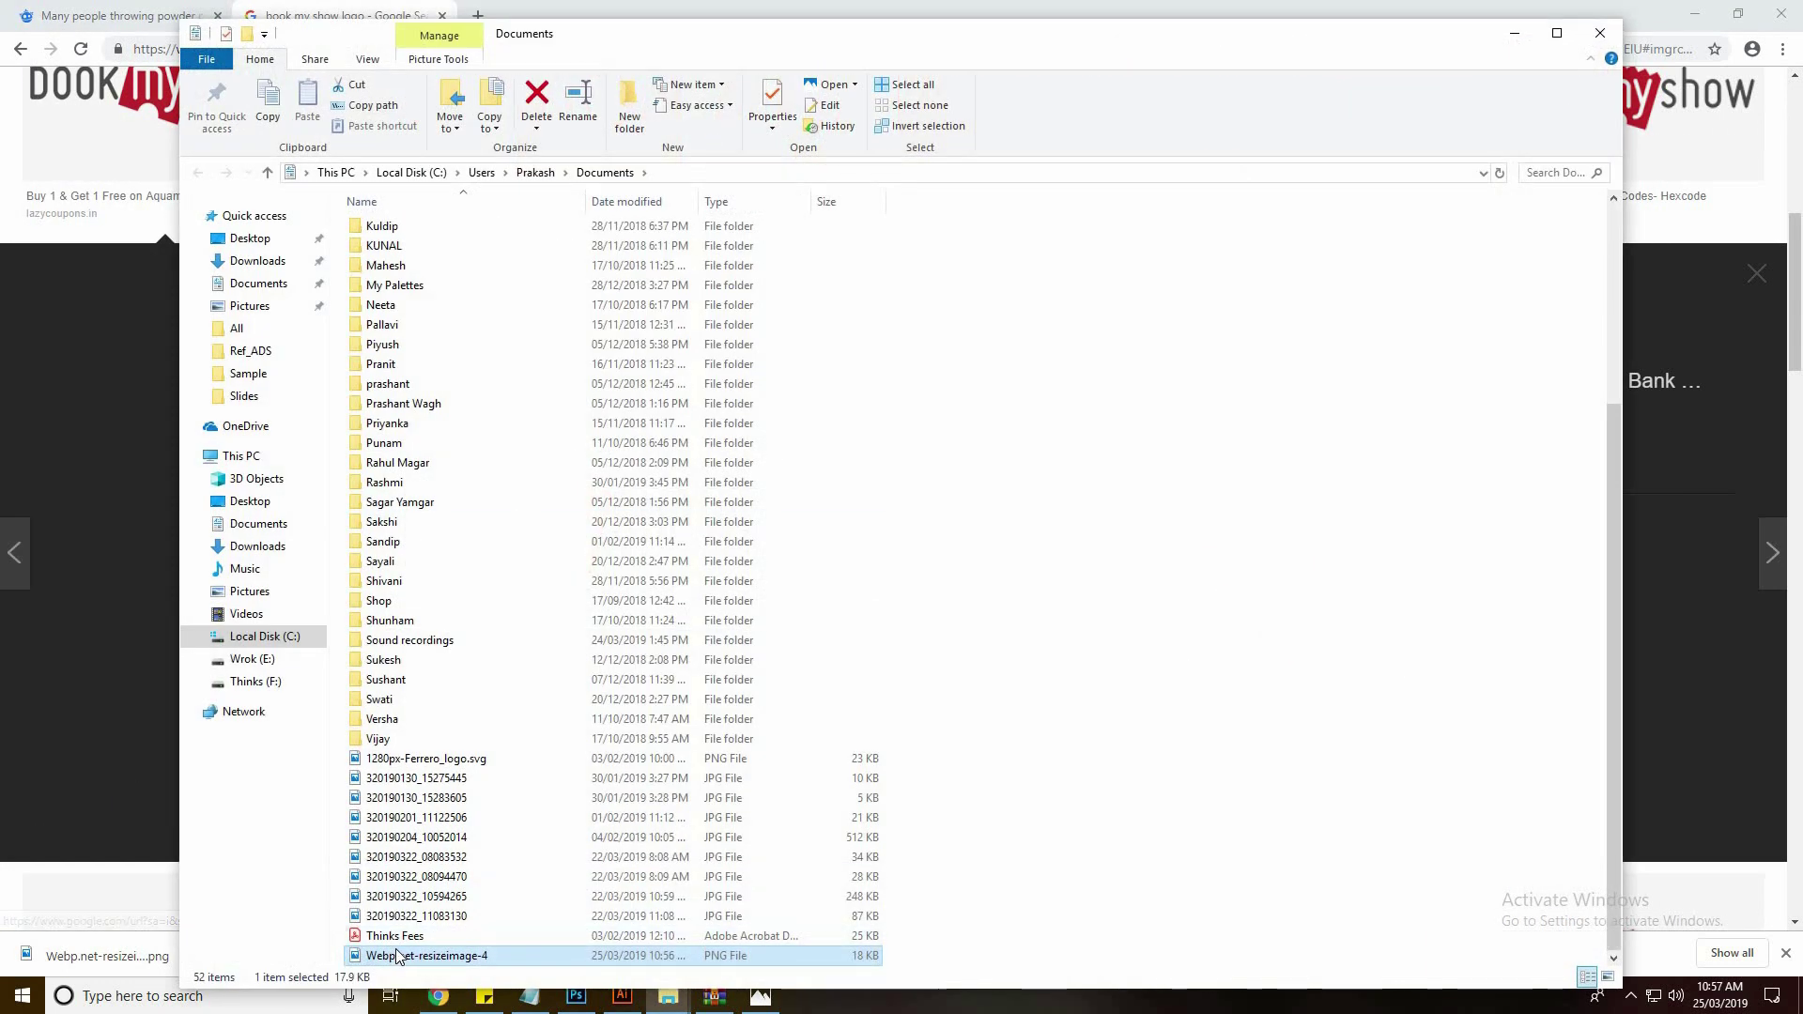
{"action": "mouse_move", "coordinate": [462, 953]}
{"action": "left_mouse_down"}
{"action": "mouse_move", "coordinate": [1220, 780]}
{"action": "mouse_move", "coordinate": [1195, 666]}
{"action": "left_mouse_up"}
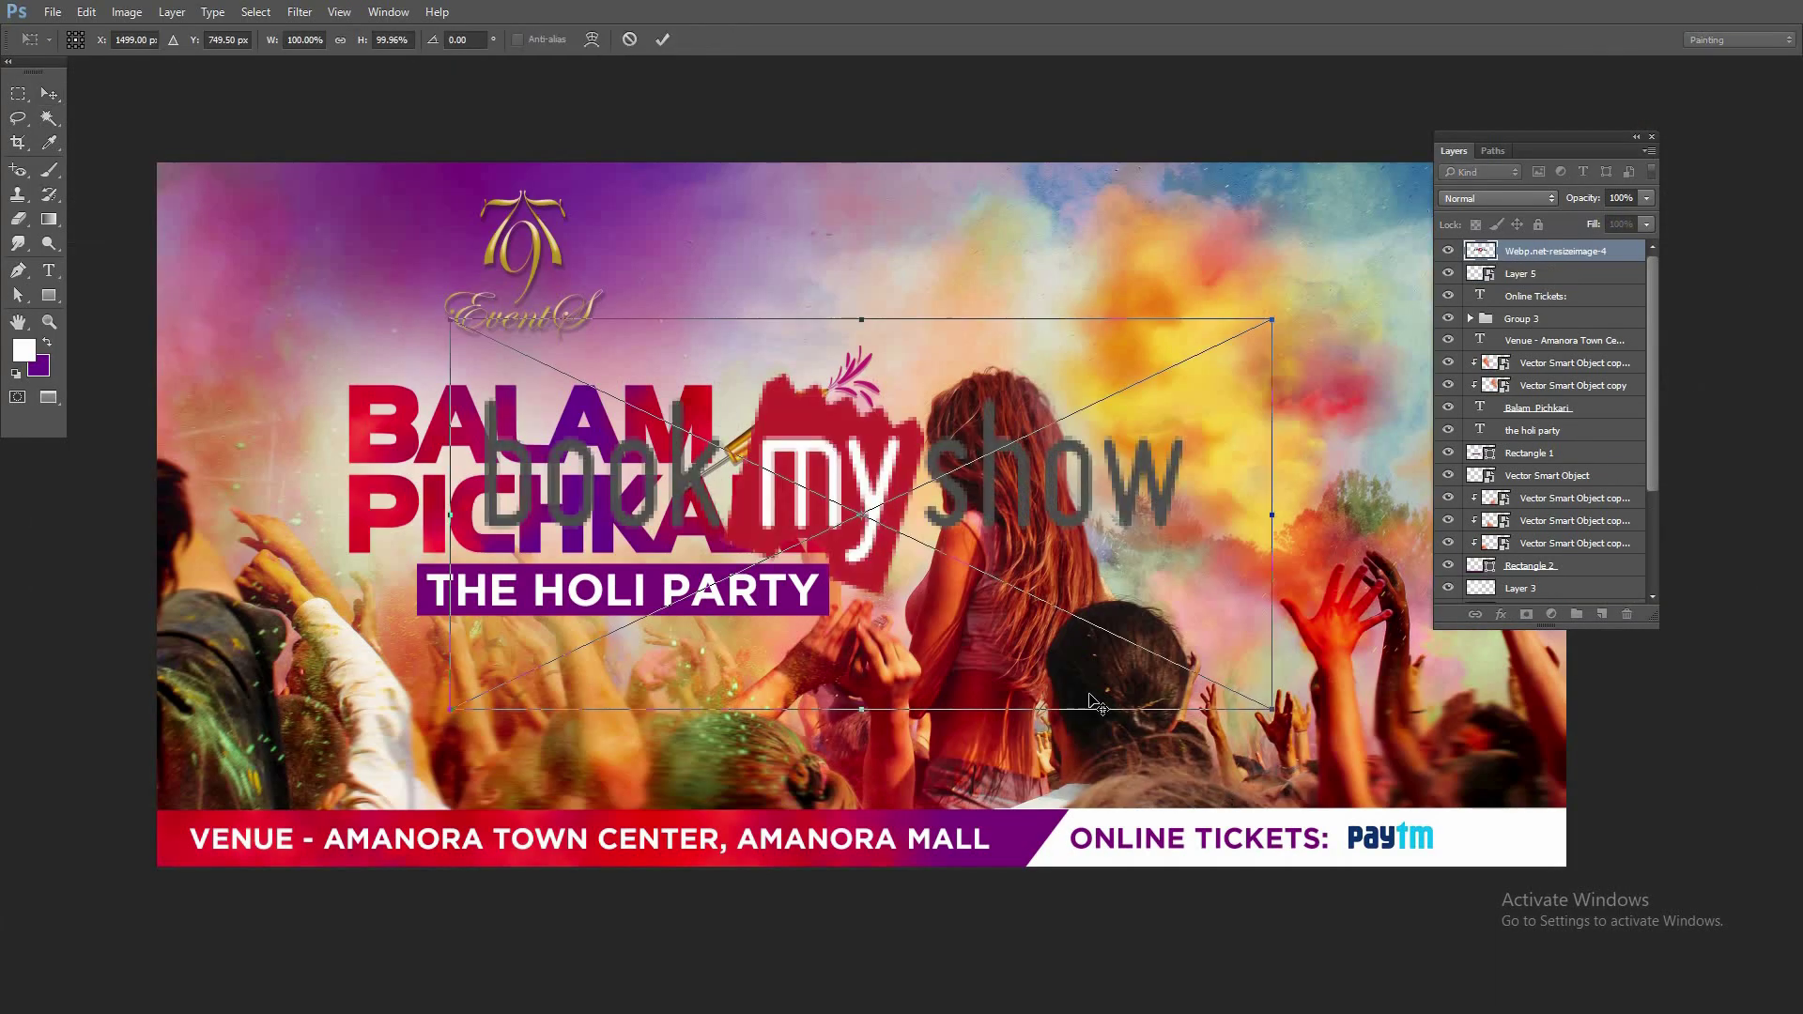
Place the BookMyShow logo, shrinking it and setting it beside Paytm in the bottom bar
{"action": "key", "text": "Return"}
{"action": "left_click_drag", "start_coordinate": [1029, 488], "coordinate": [1196, 486]}
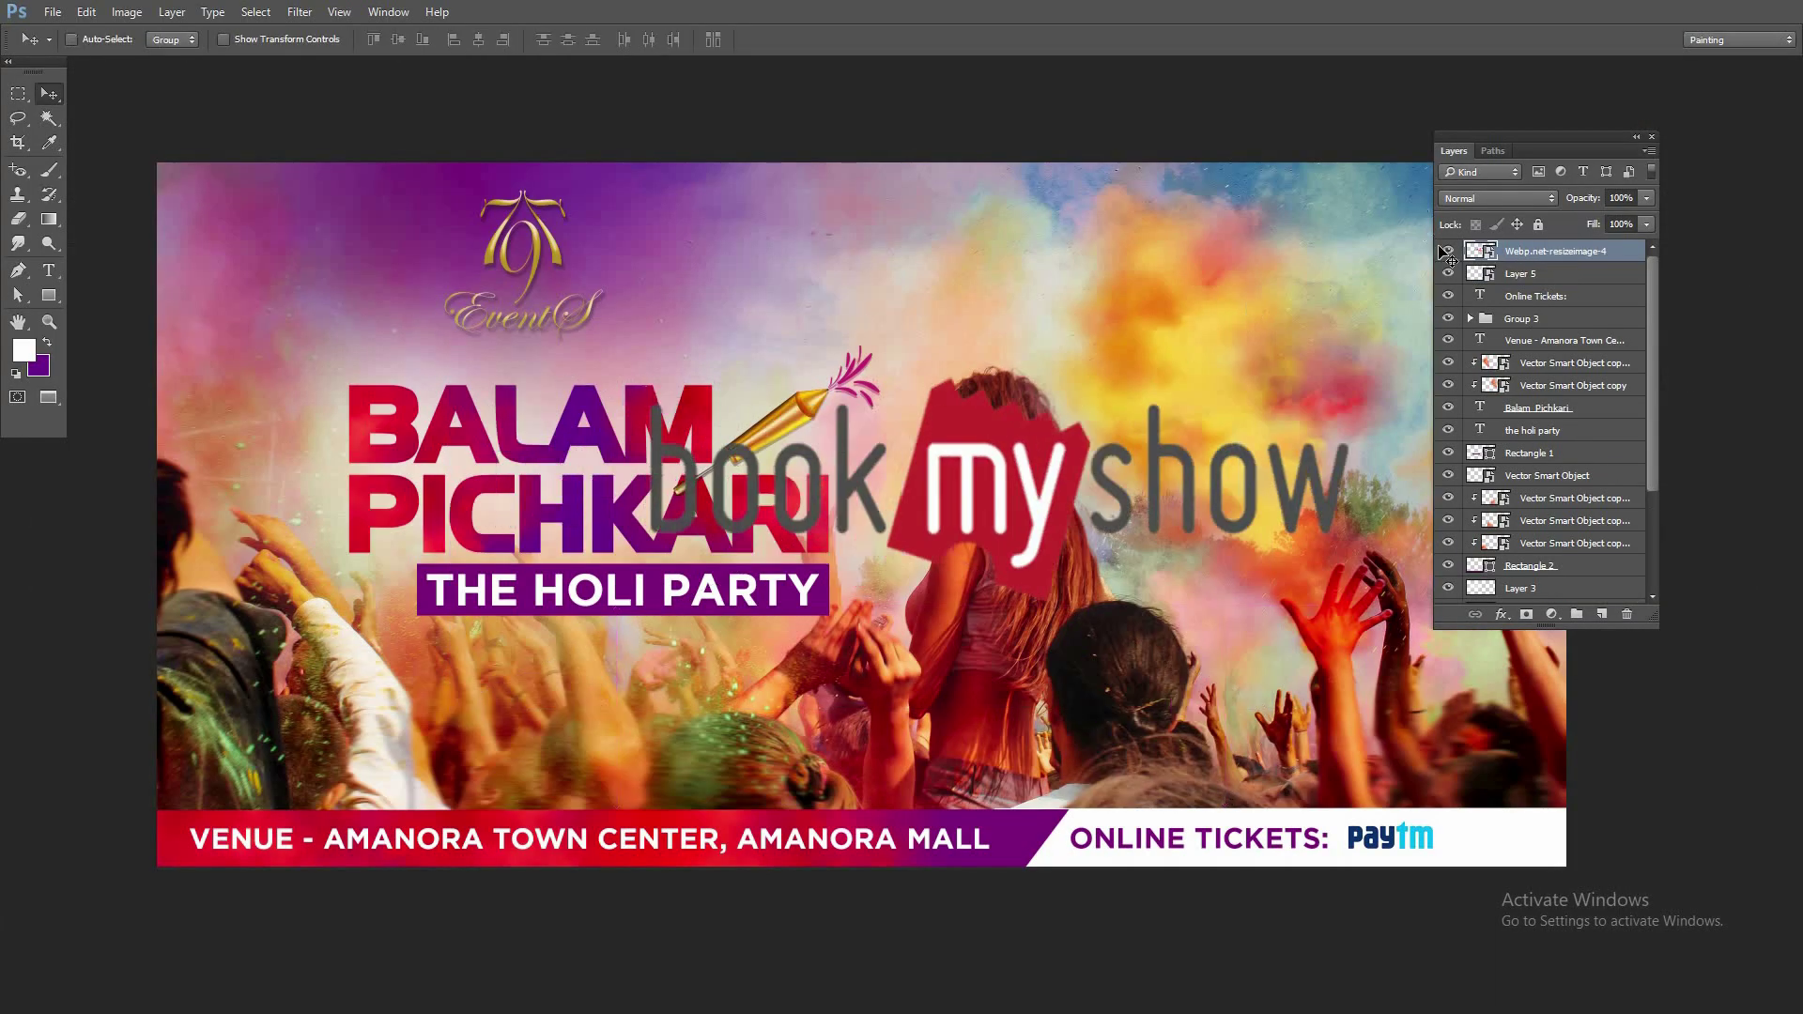
{"action": "key", "text": "ctrl+r"}
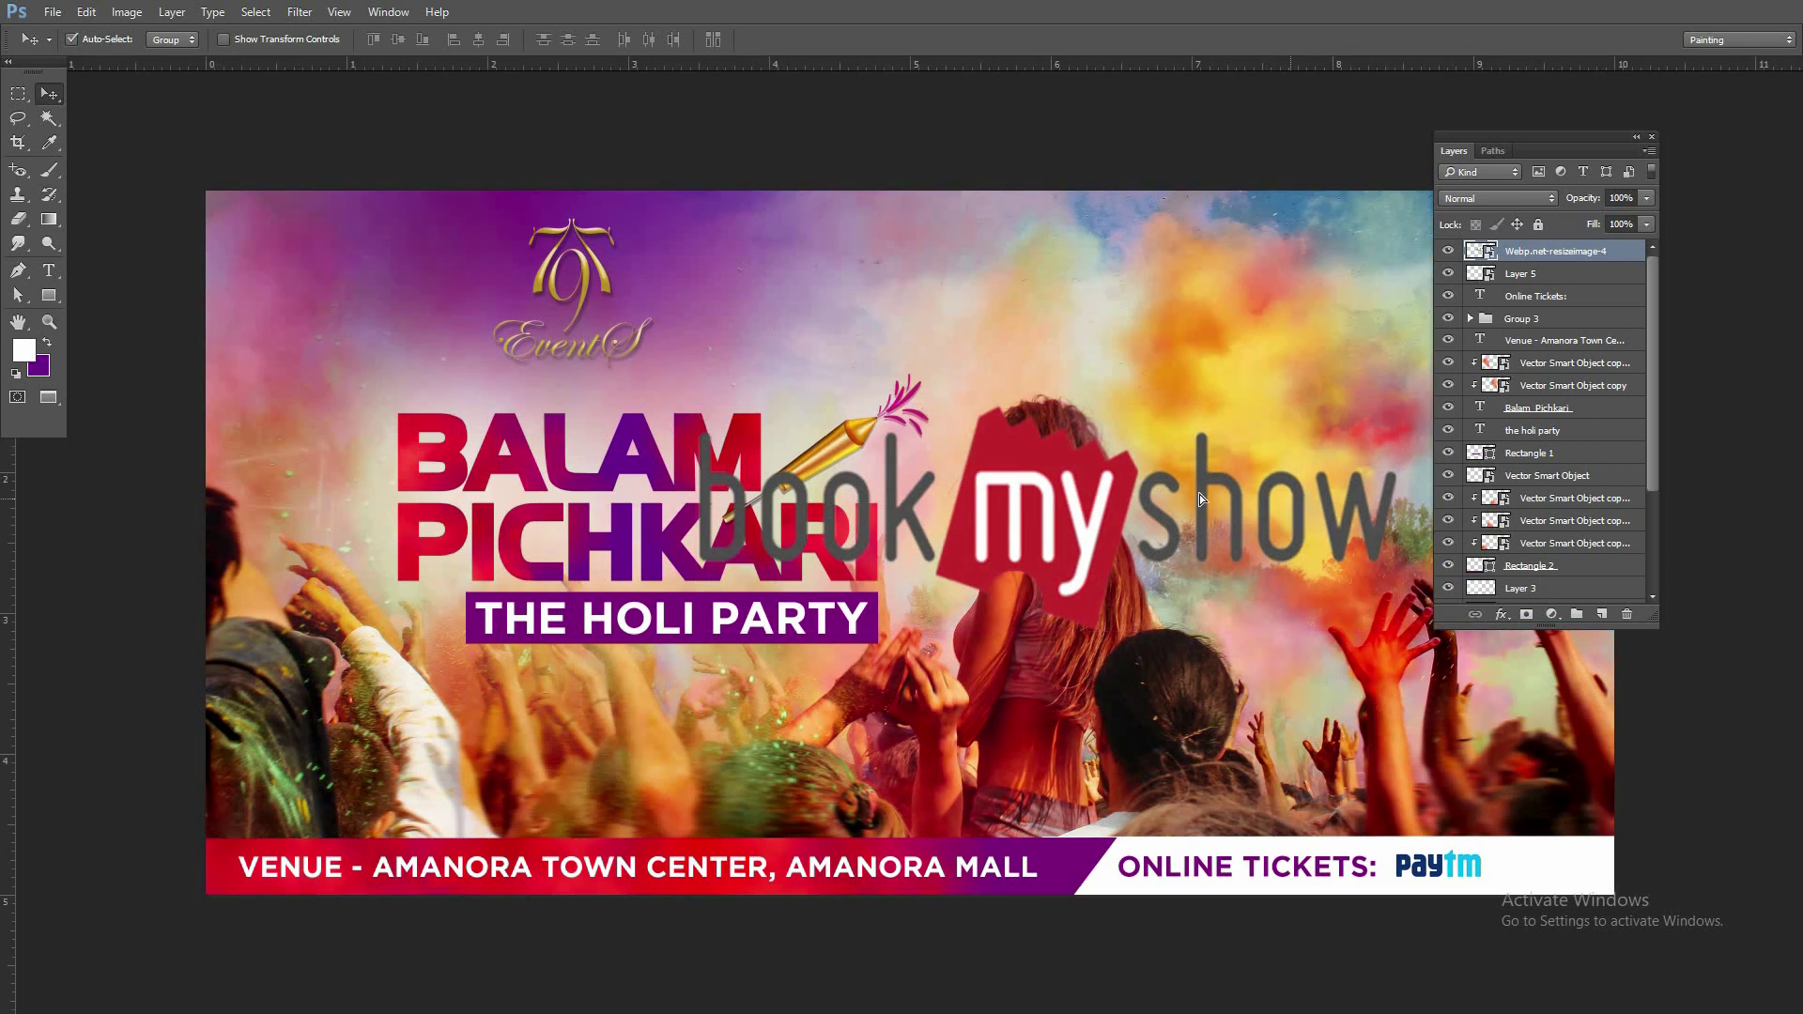
{"action": "left_click_drag", "start_coordinate": [1198, 498], "coordinate": [983, 489]}
{"action": "key", "text": "ctrl+t"}
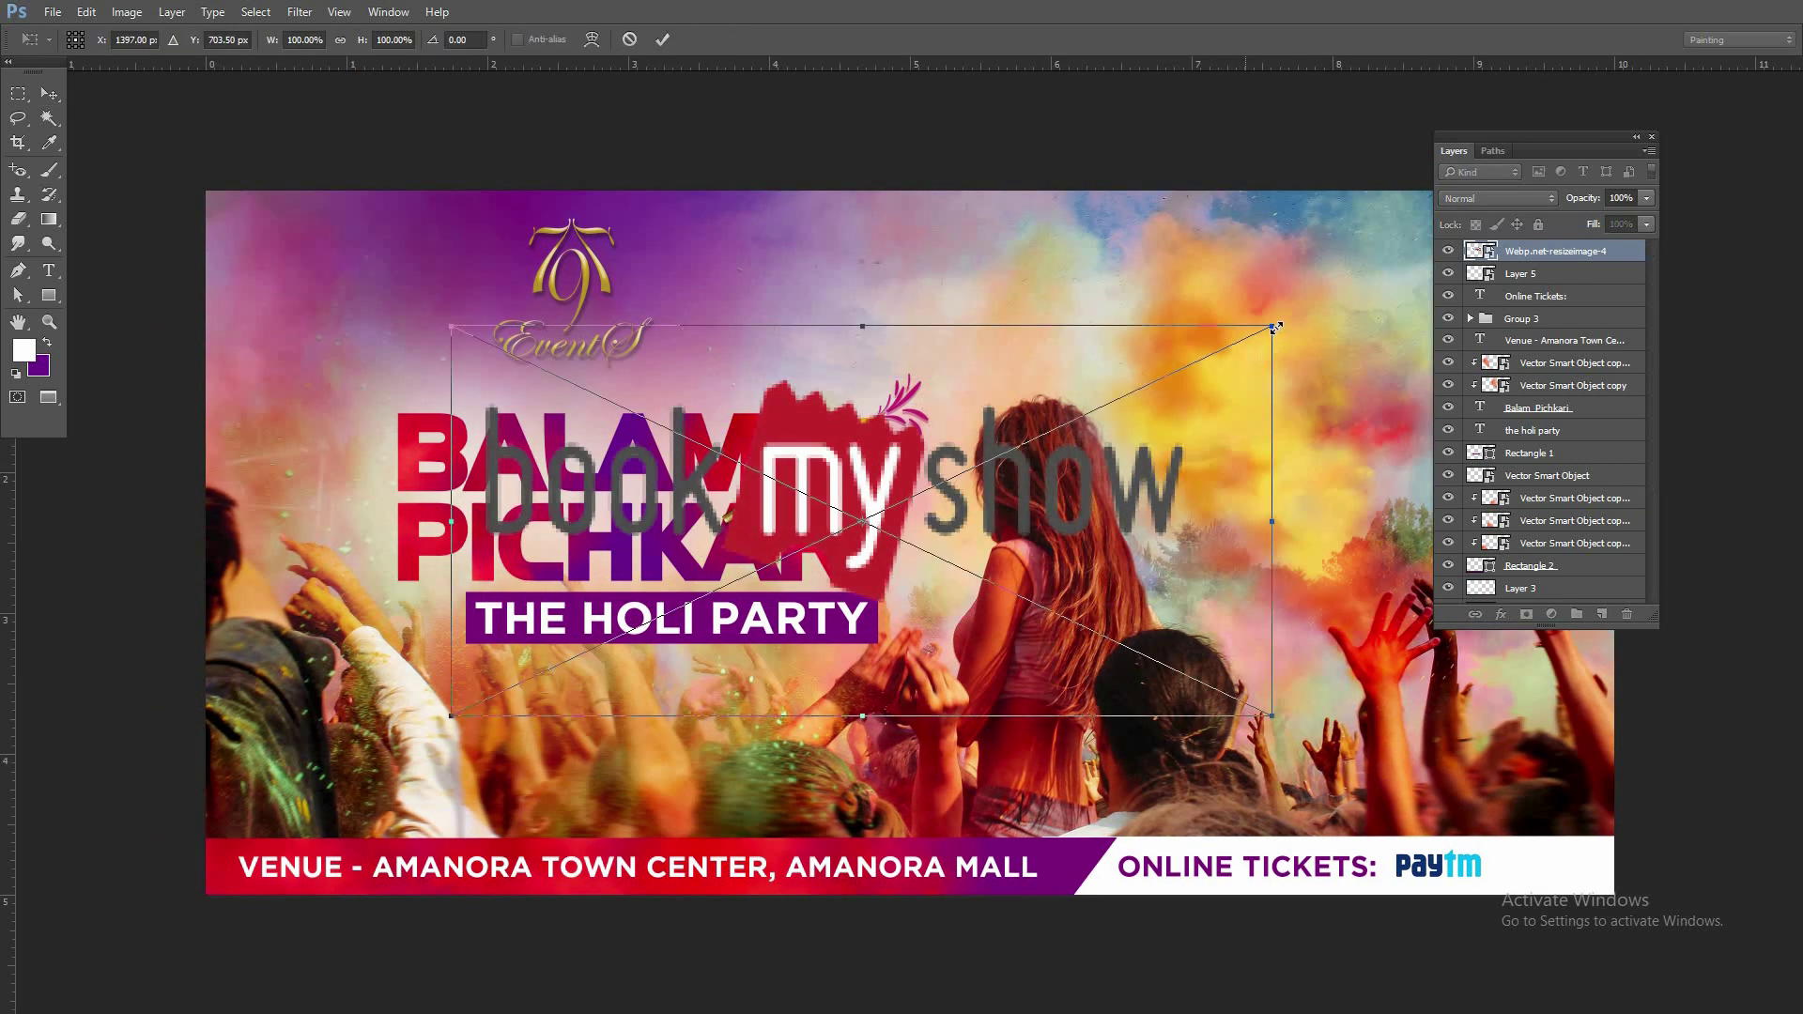
{"action": "mouse_move", "coordinate": [1274, 327]}
{"action": "left_mouse_down"}
{"action": "mouse_move", "coordinate": [968, 471]}
{"action": "mouse_move", "coordinate": [1617, 824]}
{"action": "left_mouse_up"}
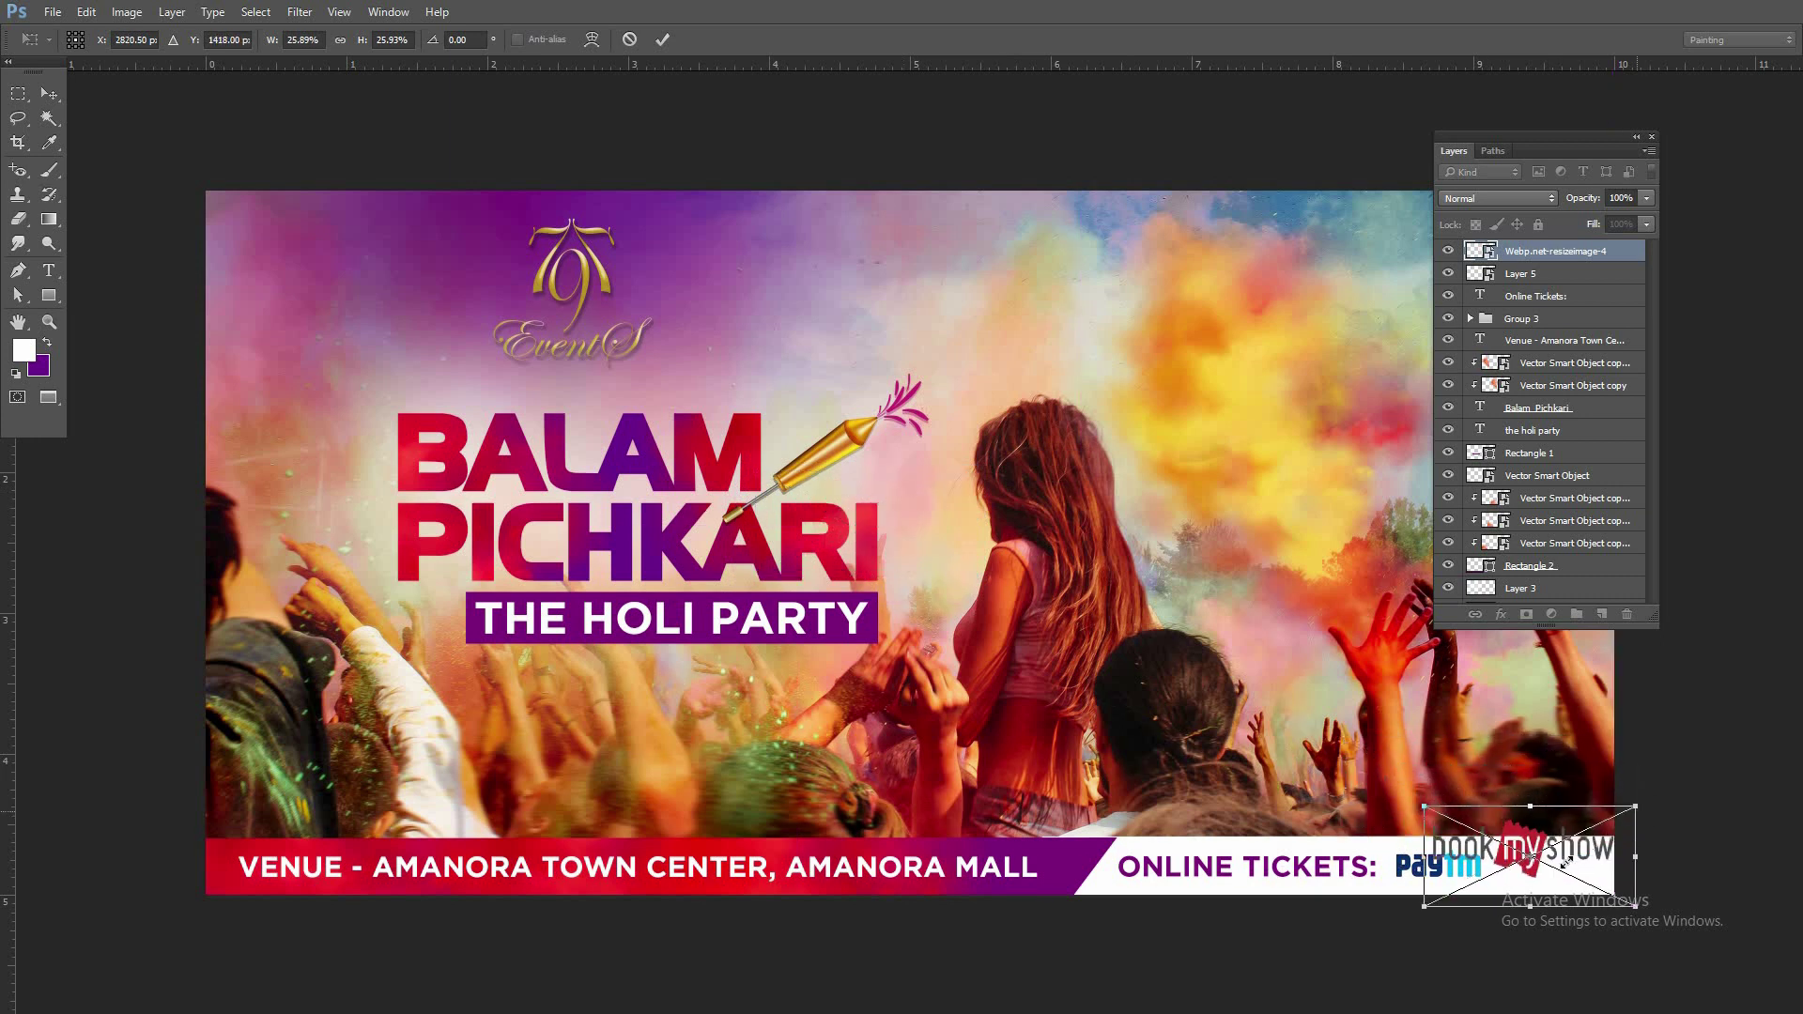
{"action": "mouse_move", "coordinate": [1636, 906]}
{"action": "left_mouse_down"}
{"action": "mouse_move", "coordinate": [1550, 868]}
{"action": "mouse_move", "coordinate": [1588, 864]}
{"action": "left_mouse_up"}
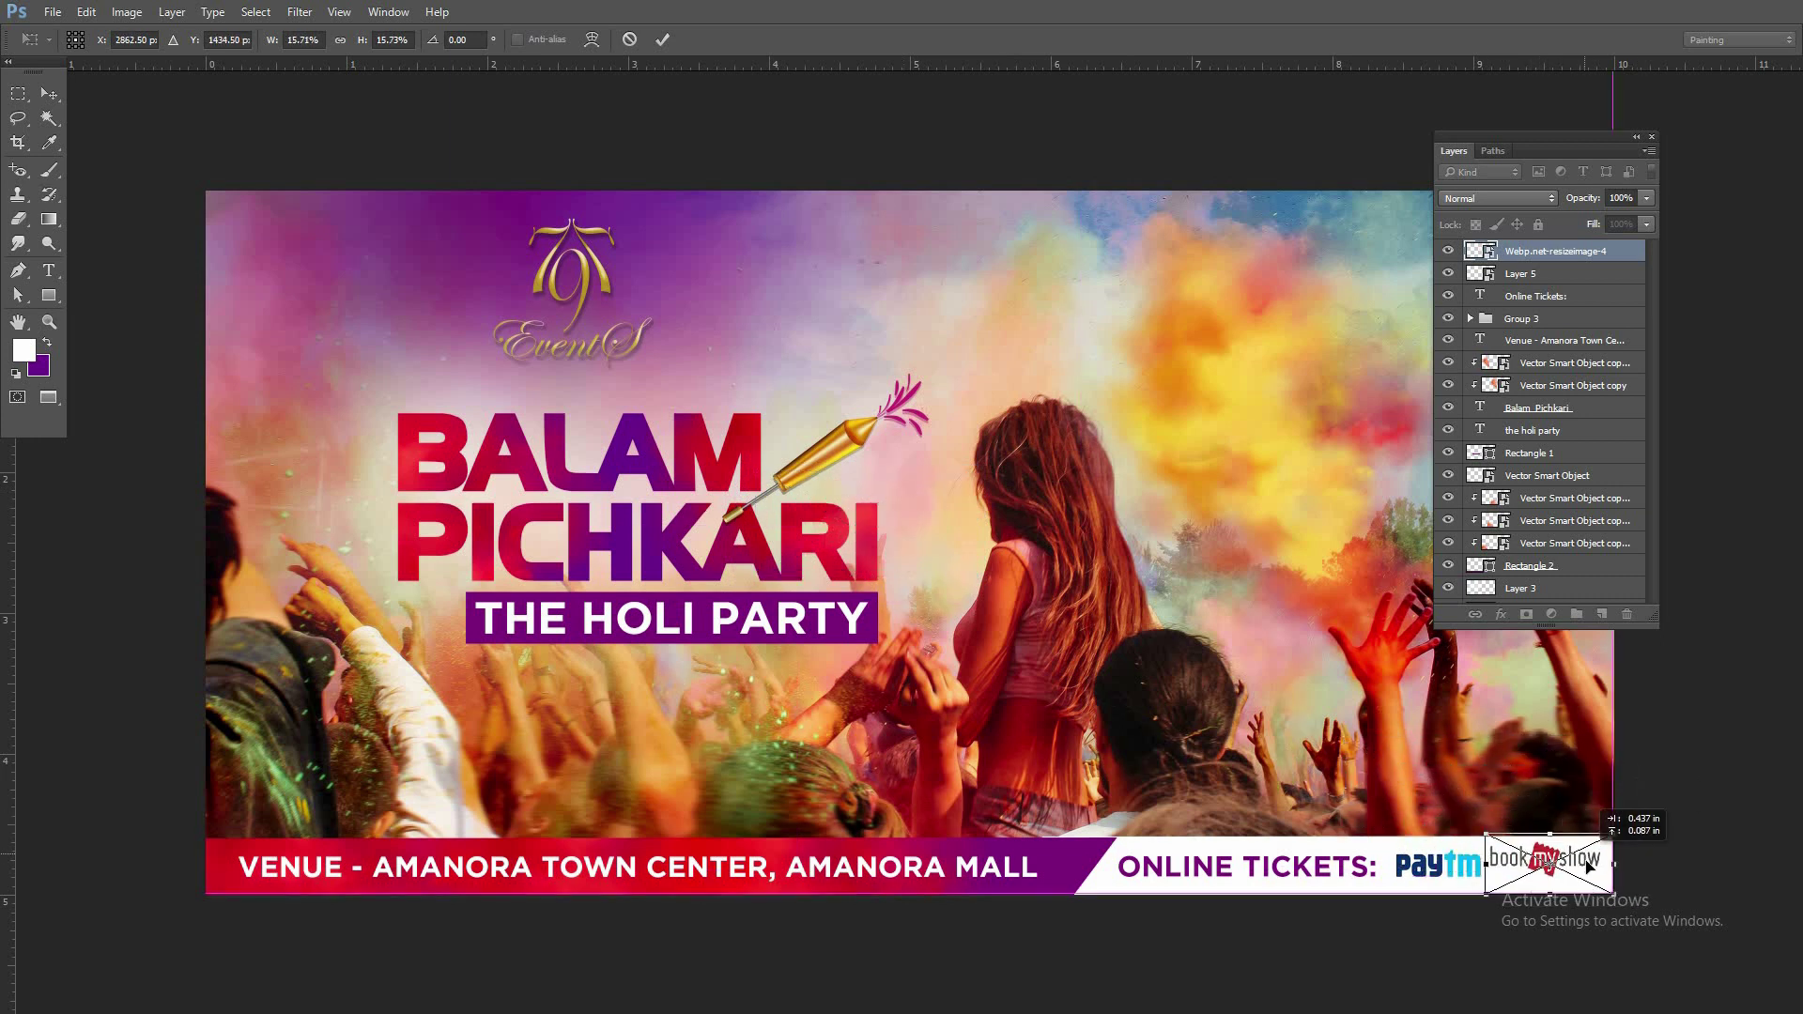
{"action": "key", "text": "Return"}
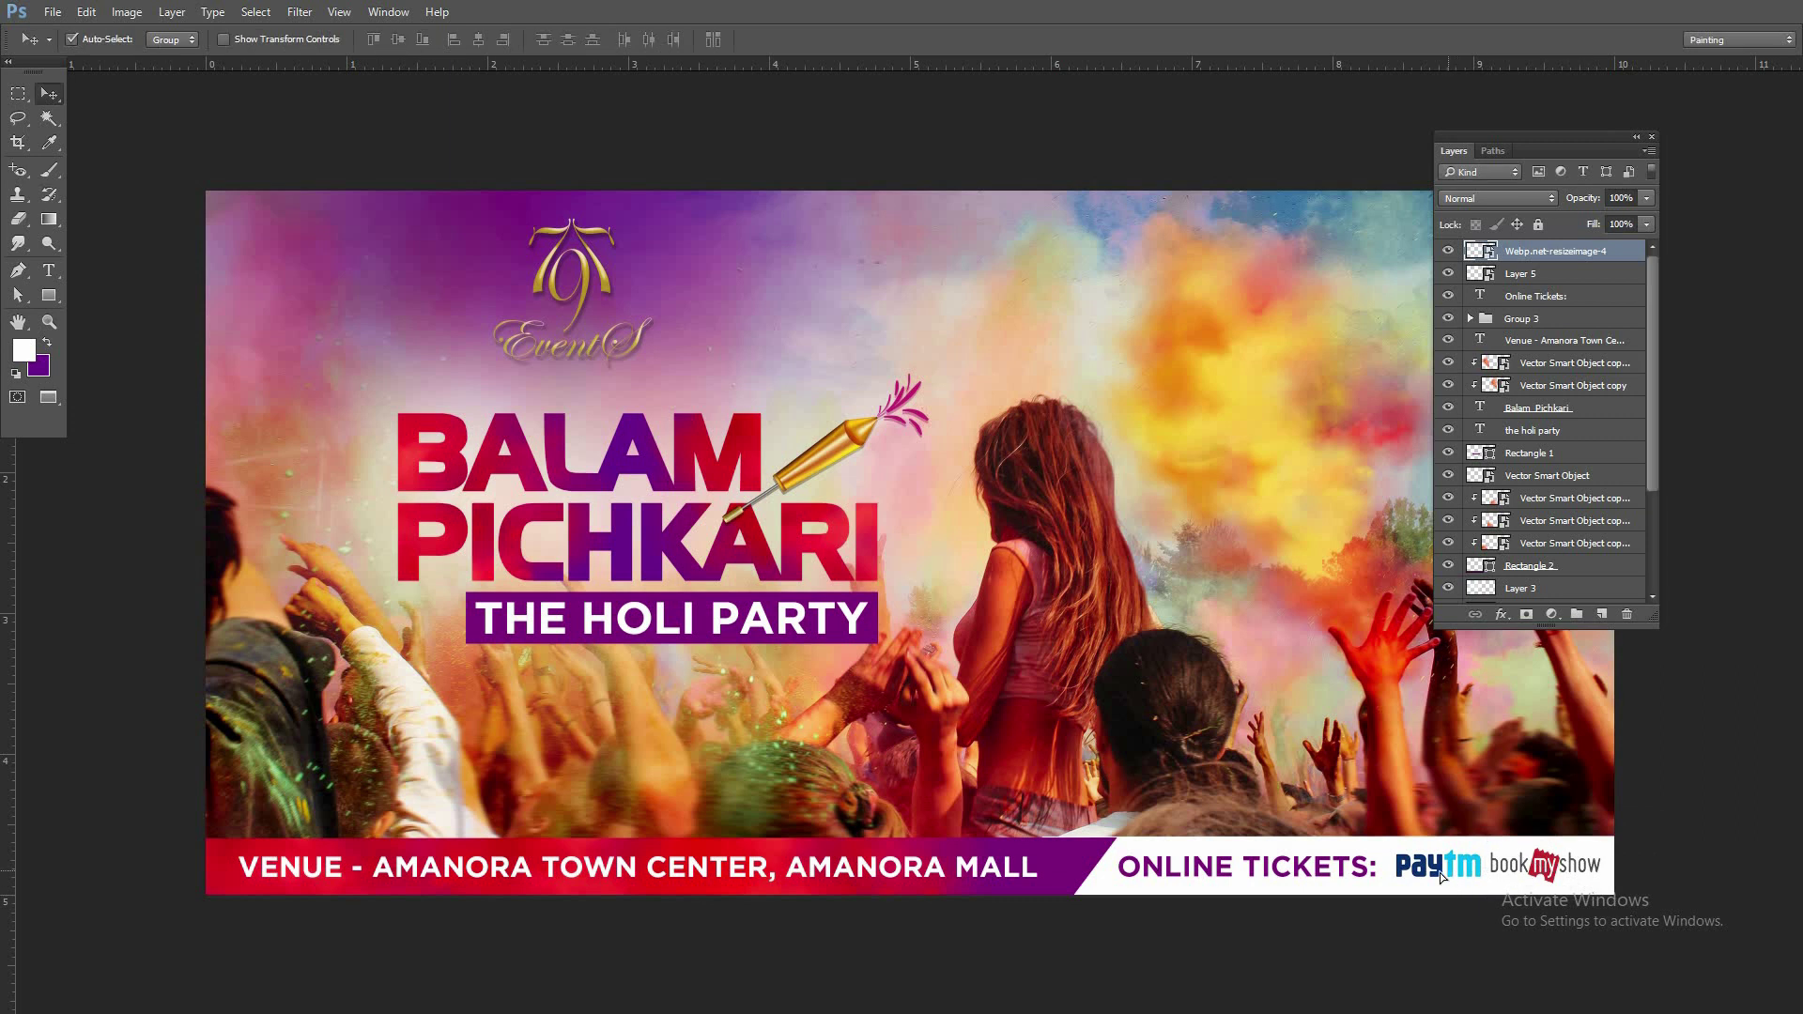
{"action": "left_click_drag", "start_coordinate": [1533, 868], "coordinate": [1526, 868]}
Shrink the ONLINE TICKETS: text and move the Paytm and BookMyShow logos closer beside it
{"action": "left_click_drag", "start_coordinate": [1204, 876], "coordinate": [1190, 876]}
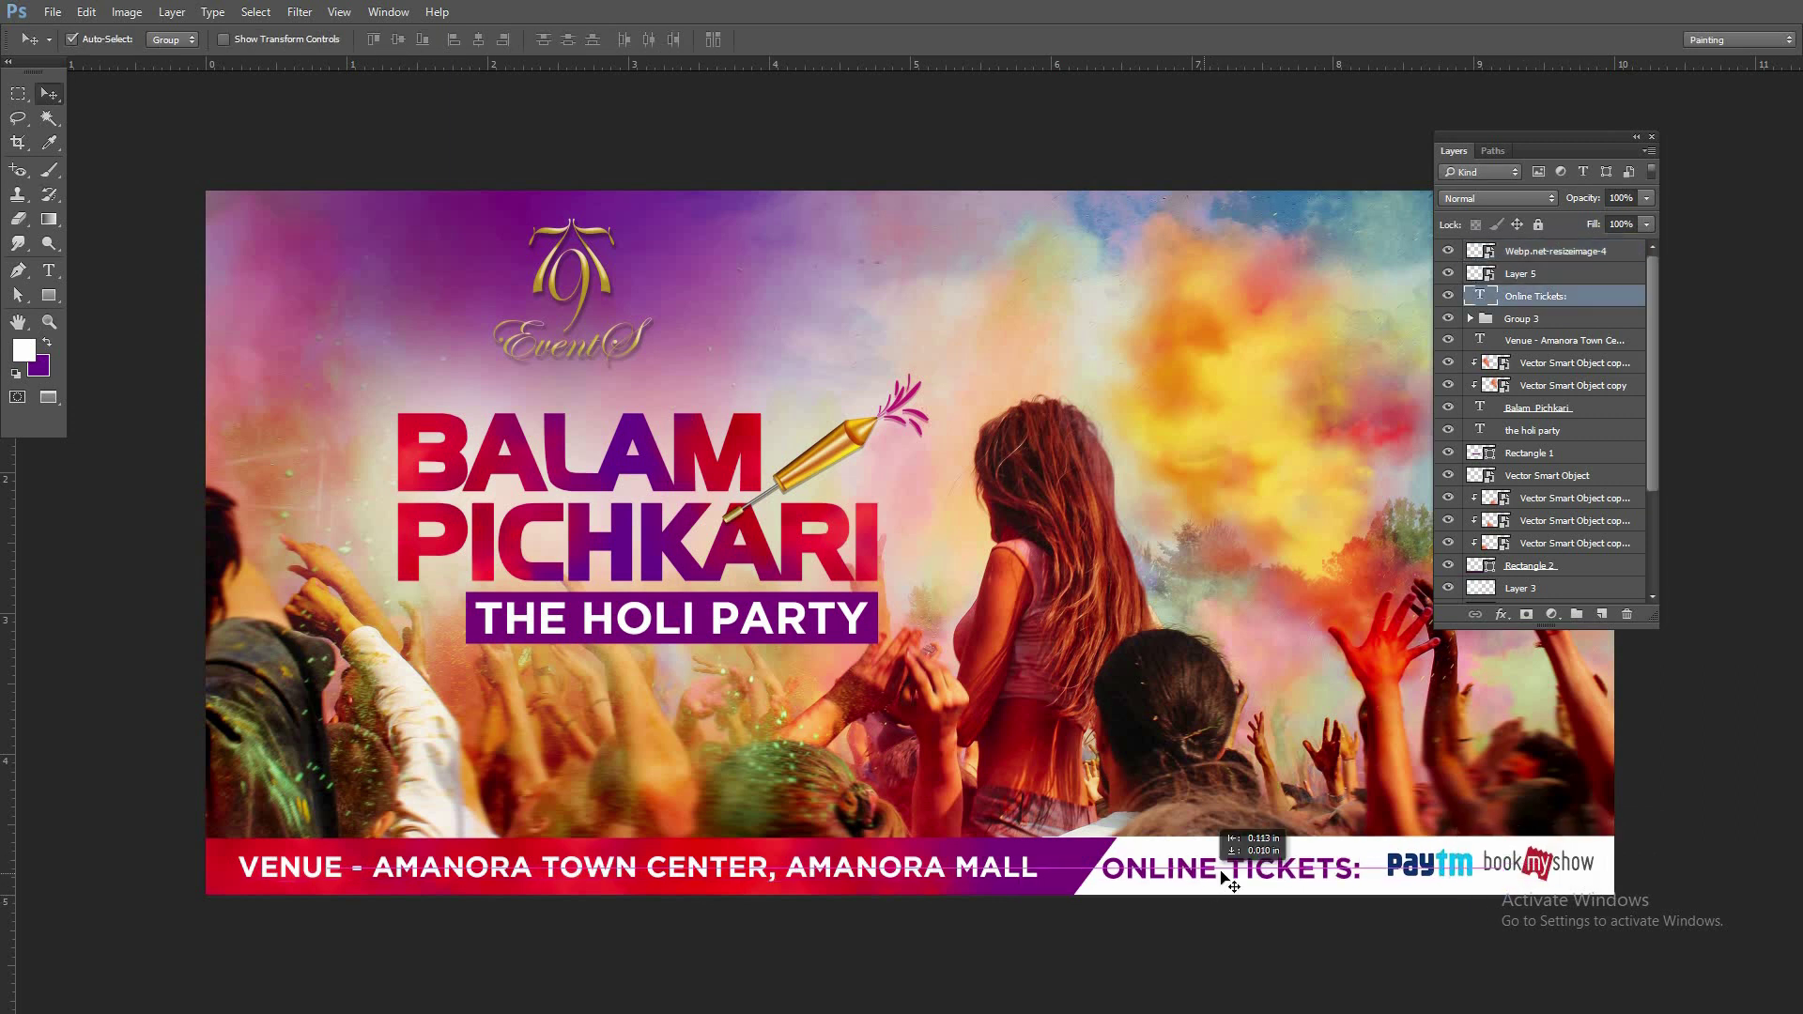
{"action": "key", "text": "ctrl+t"}
{"action": "left_click_drag", "start_coordinate": [1361, 856], "coordinate": [1332, 857]}
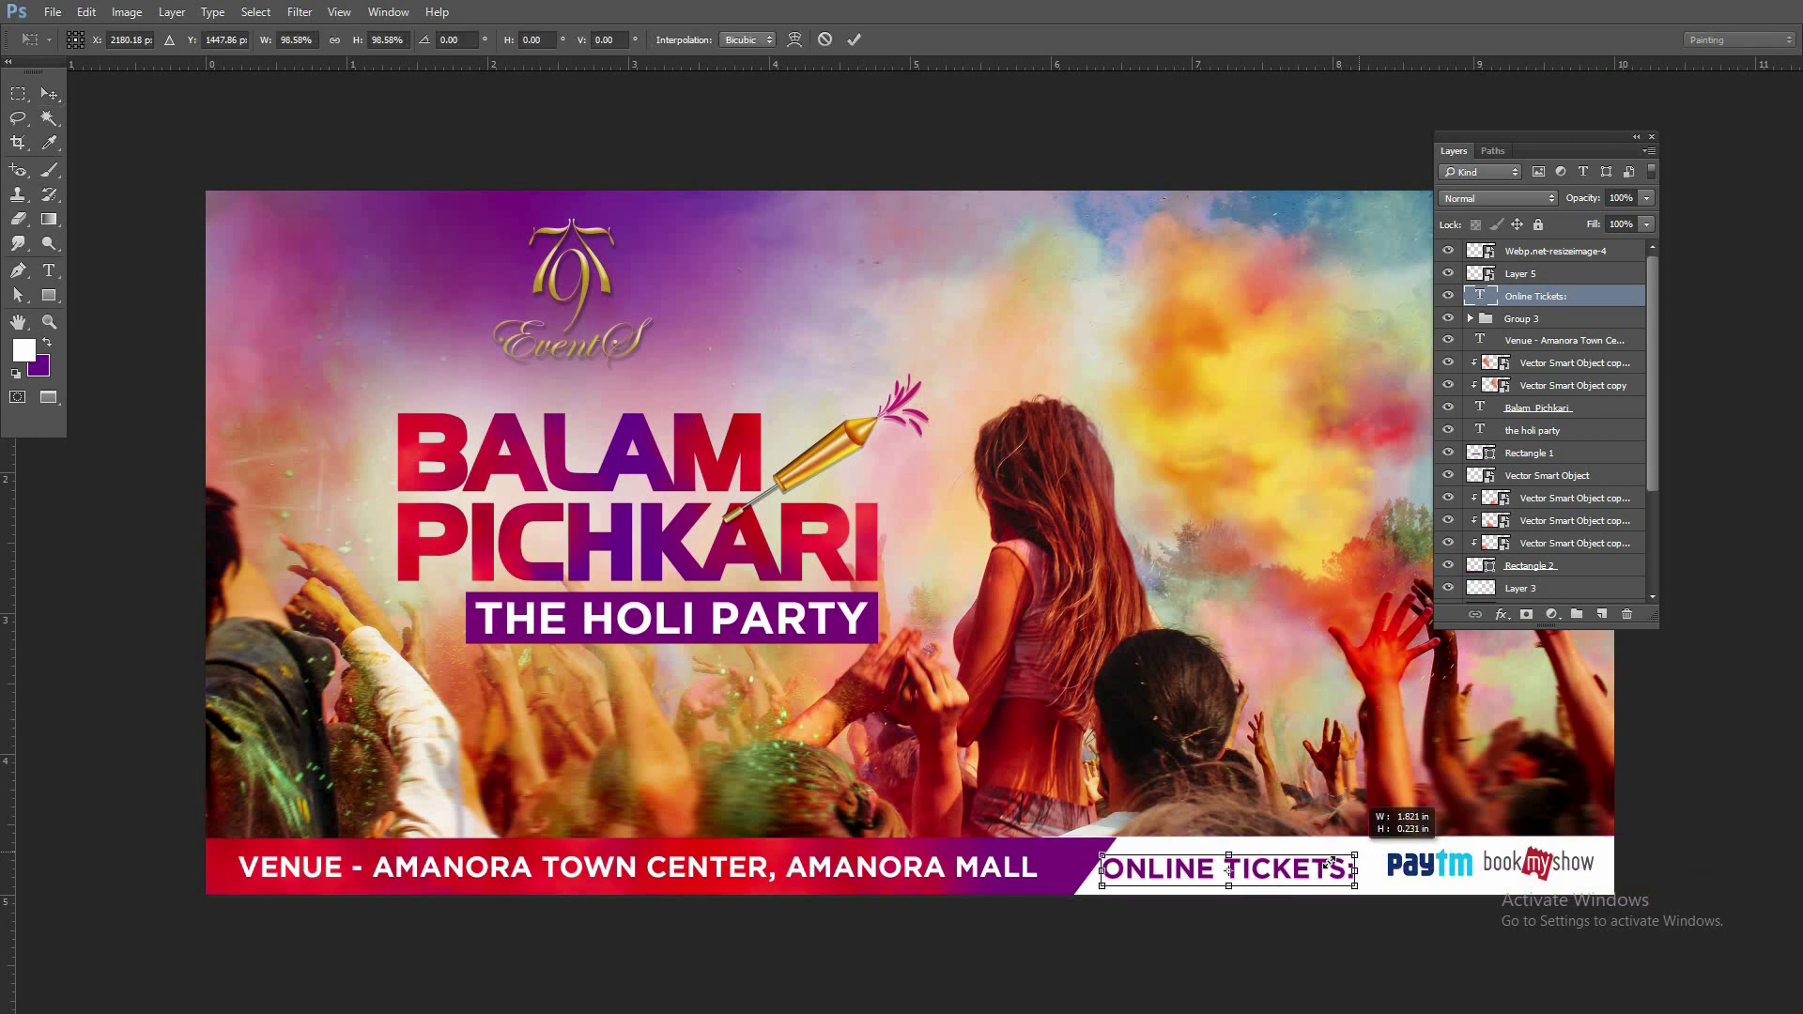
{"action": "key", "text": "Return"}
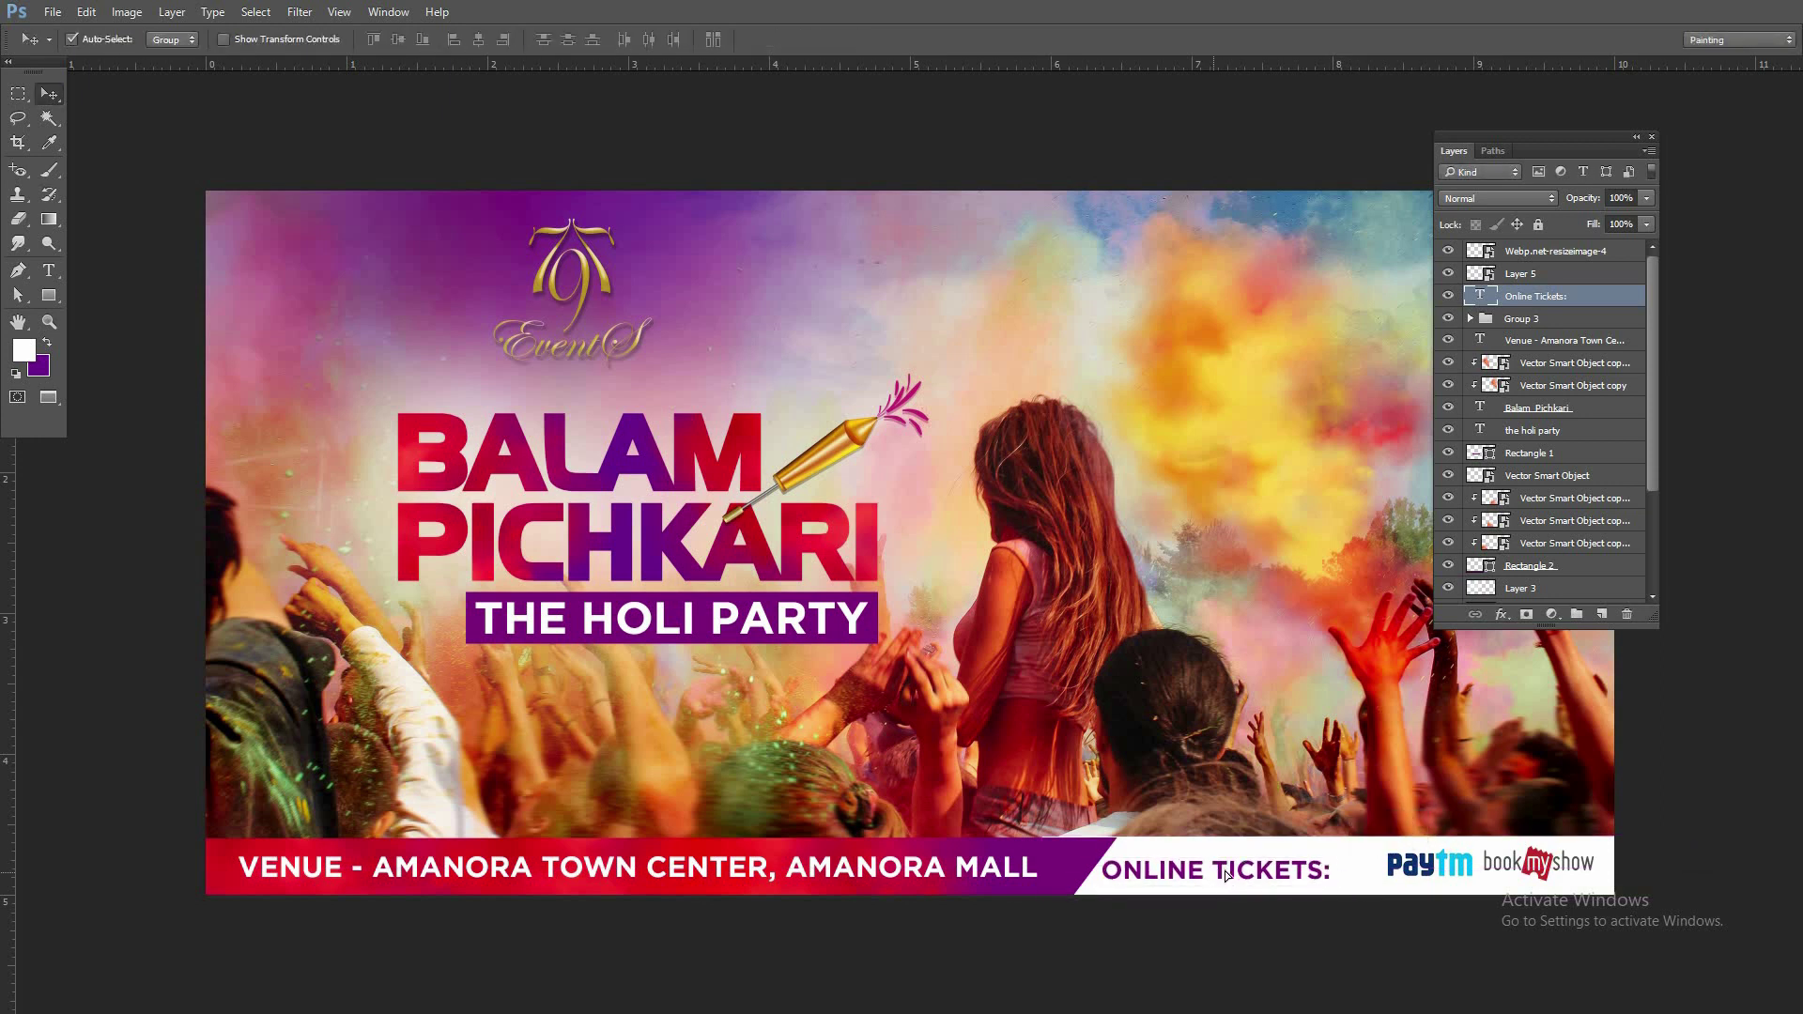
{"action": "left_click_drag", "start_coordinate": [1226, 875], "coordinate": [1408, 876]}
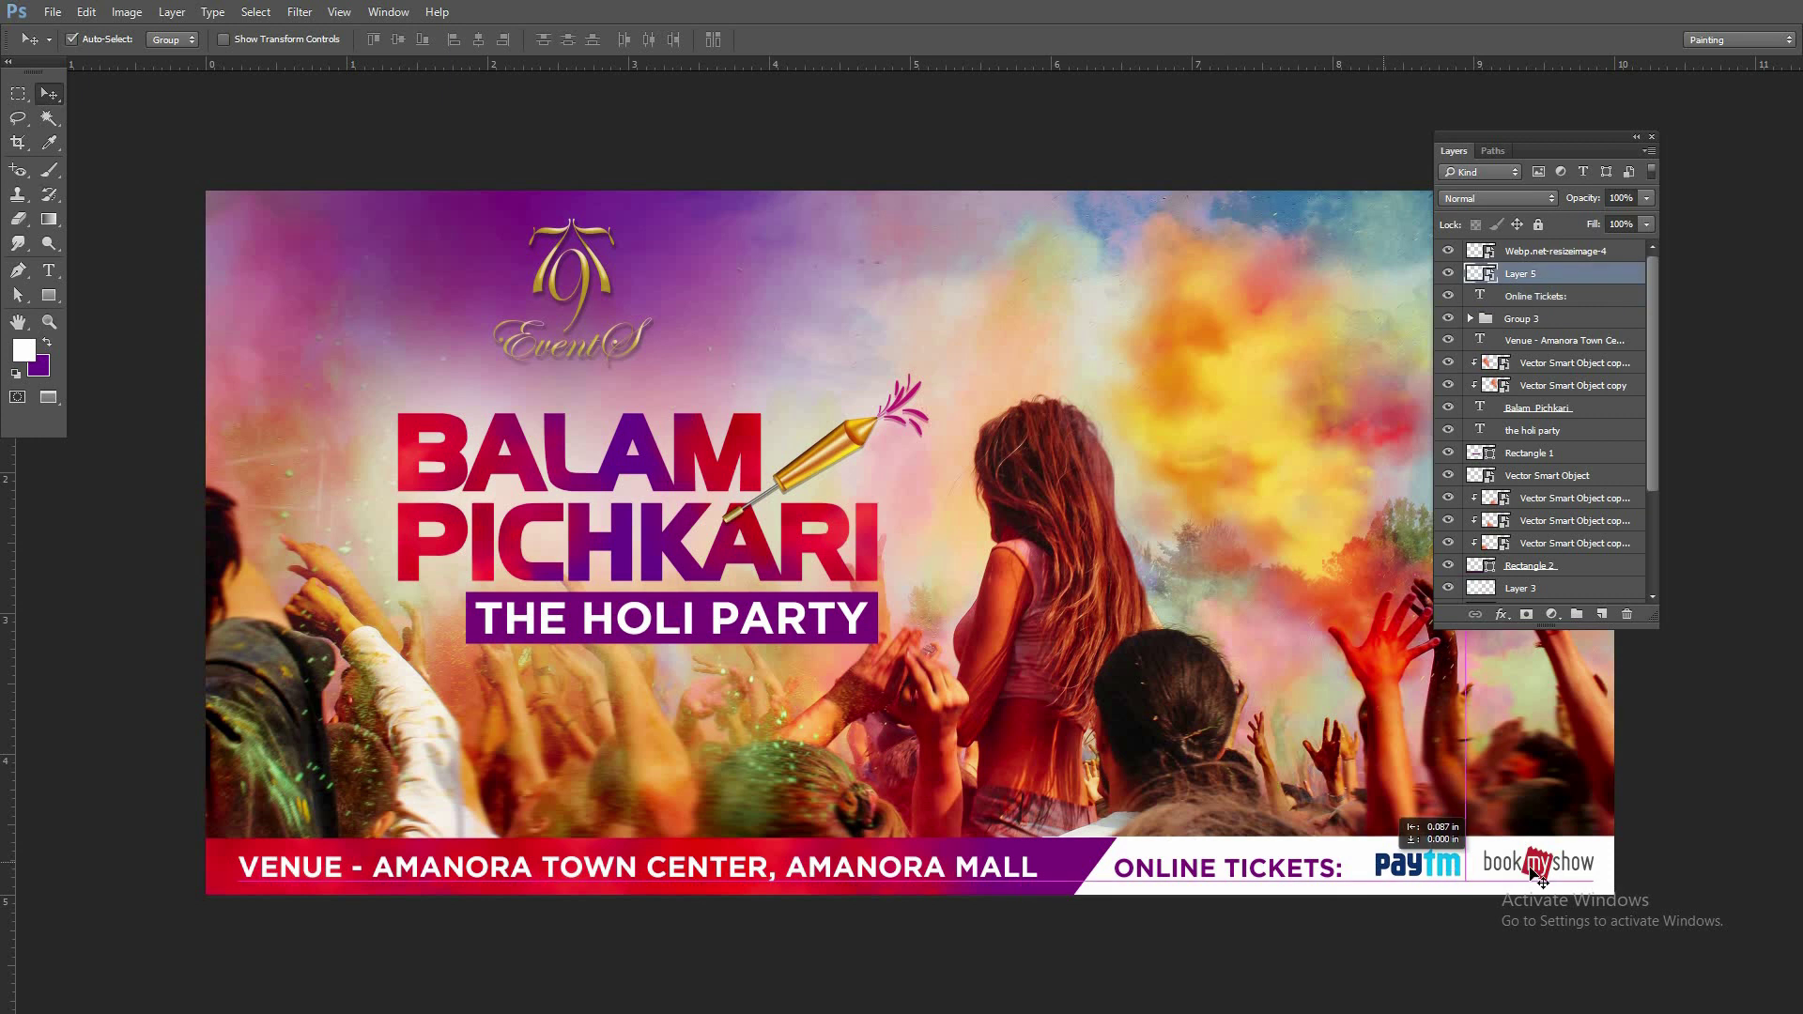
{"action": "left_click_drag", "start_coordinate": [1387, 869], "coordinate": [1374, 868]}
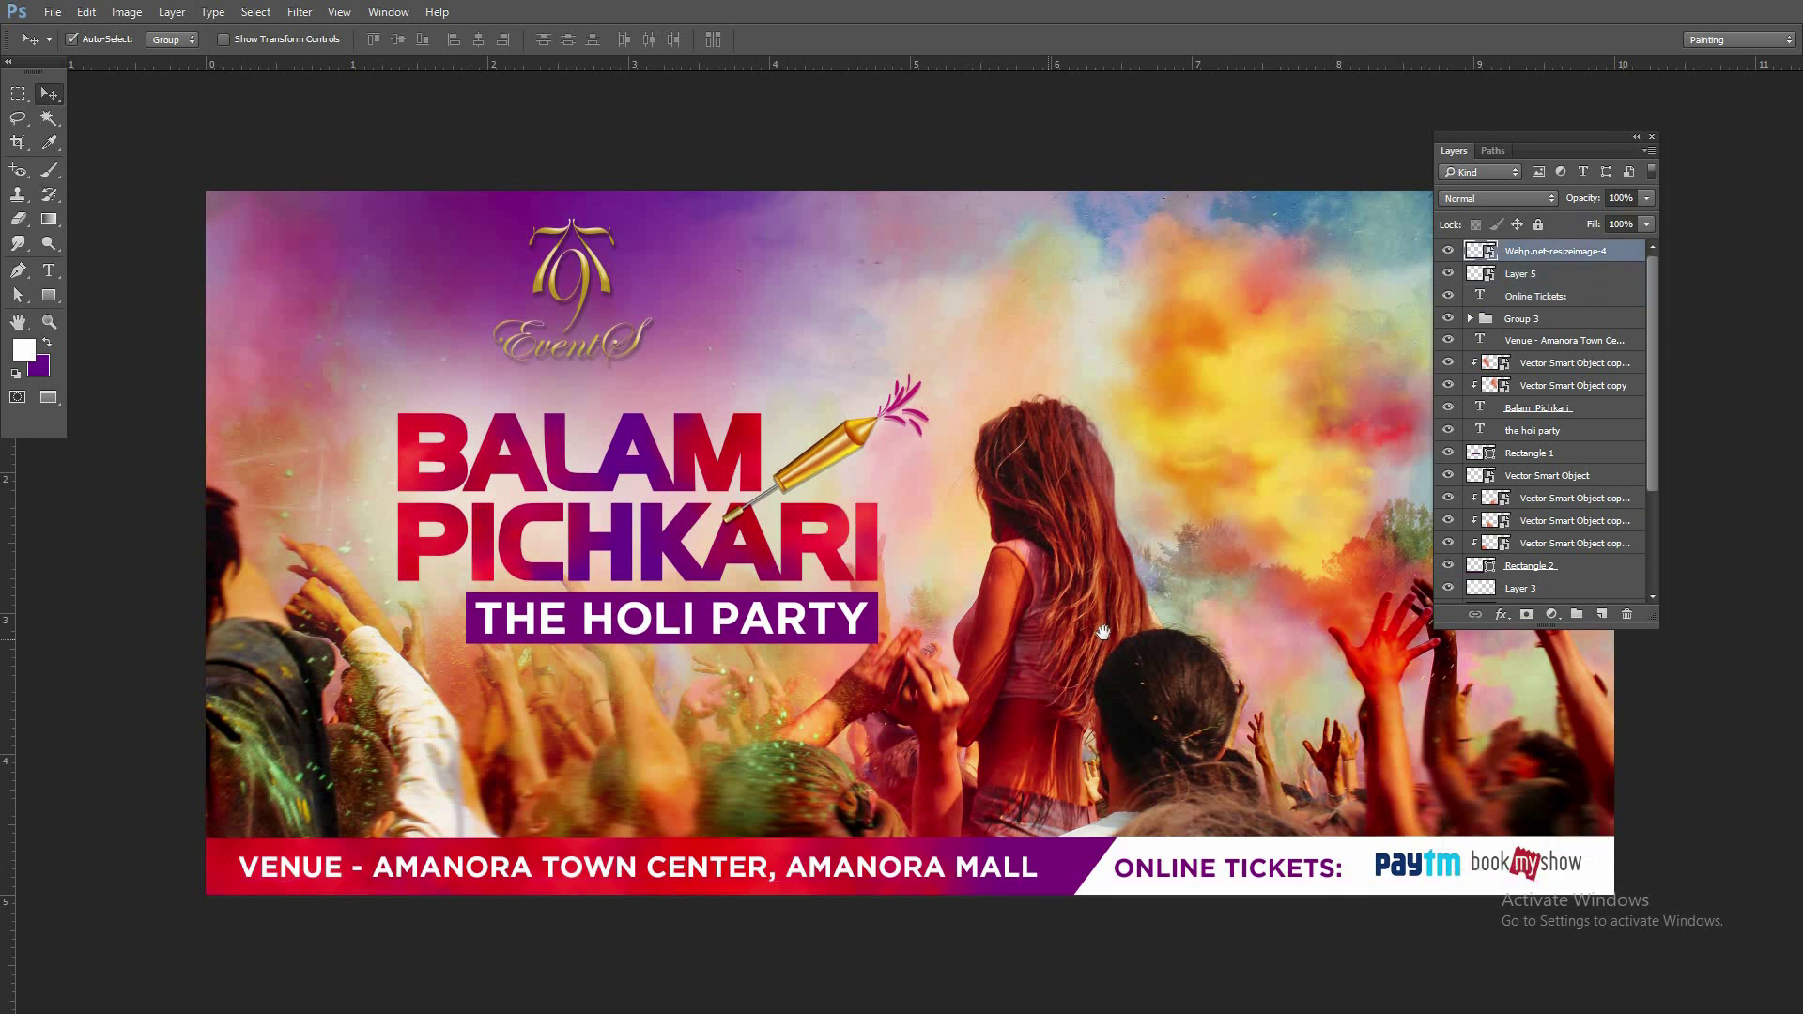
{"action": "left_click_drag", "start_coordinate": [1106, 634], "coordinate": [1017, 632]}
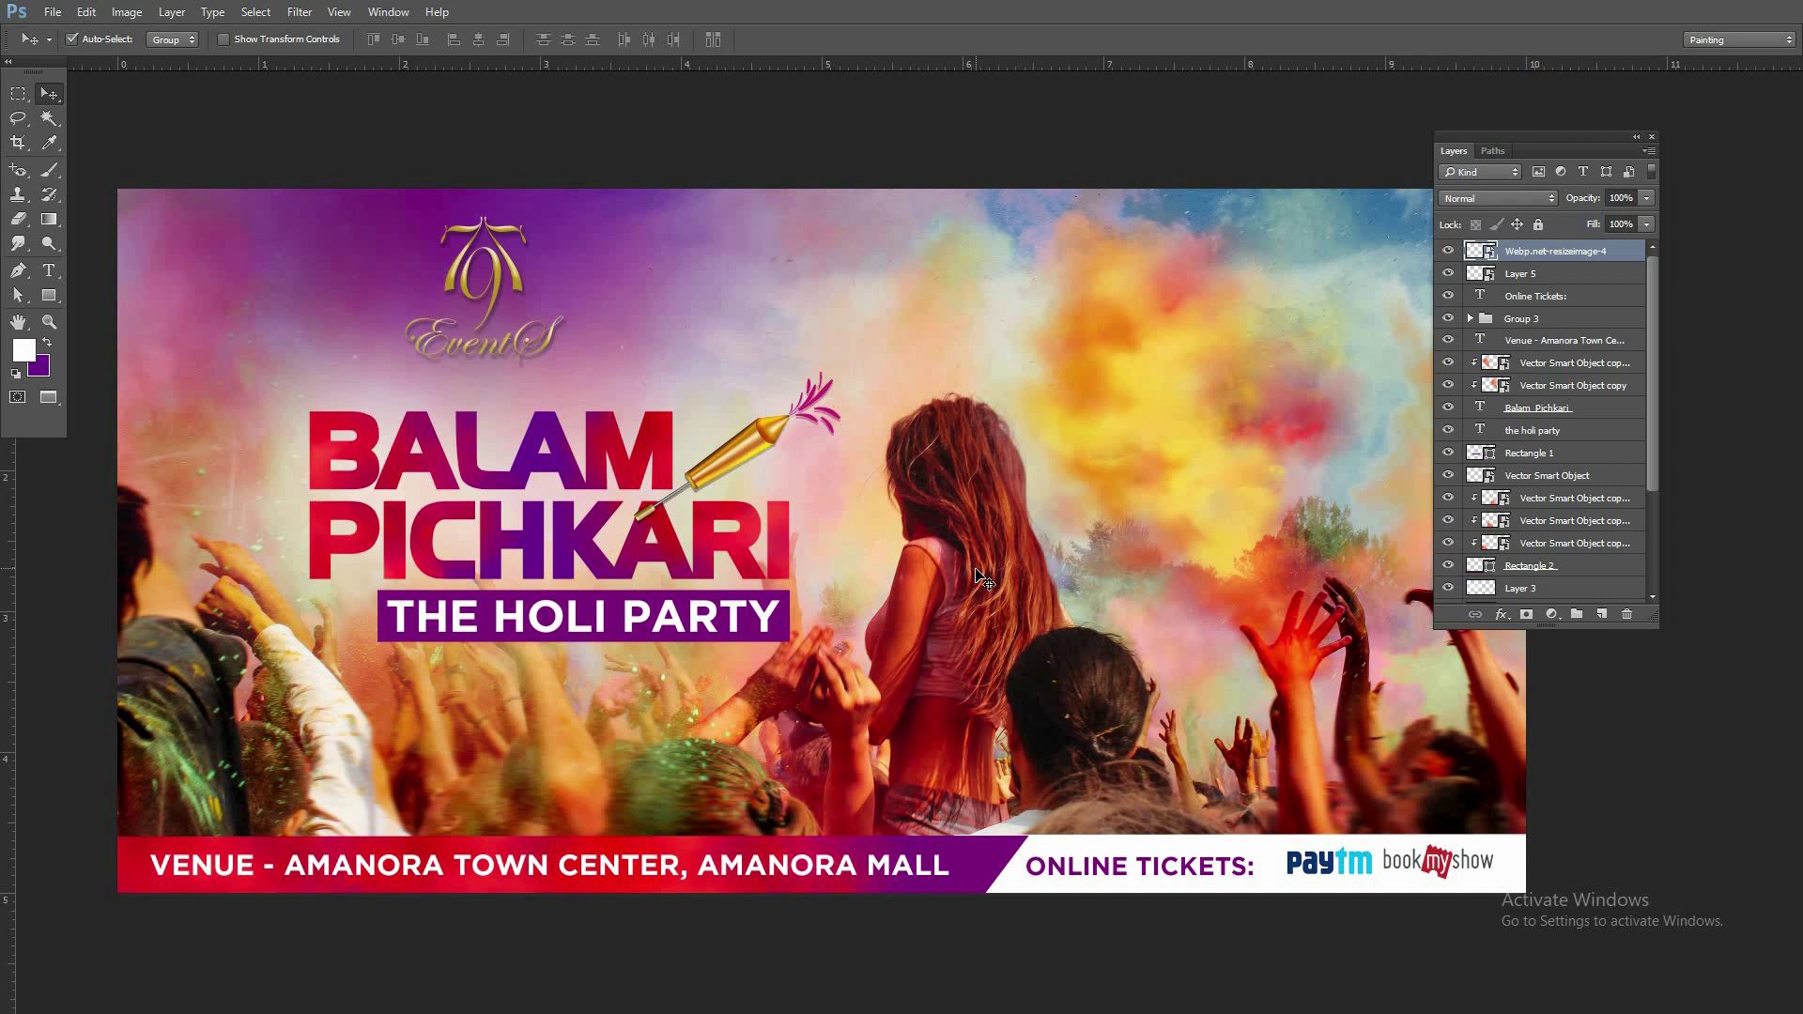
Select the date 22 March 2019 in the event notes
{"action": "key", "text": "alt+Tab"}
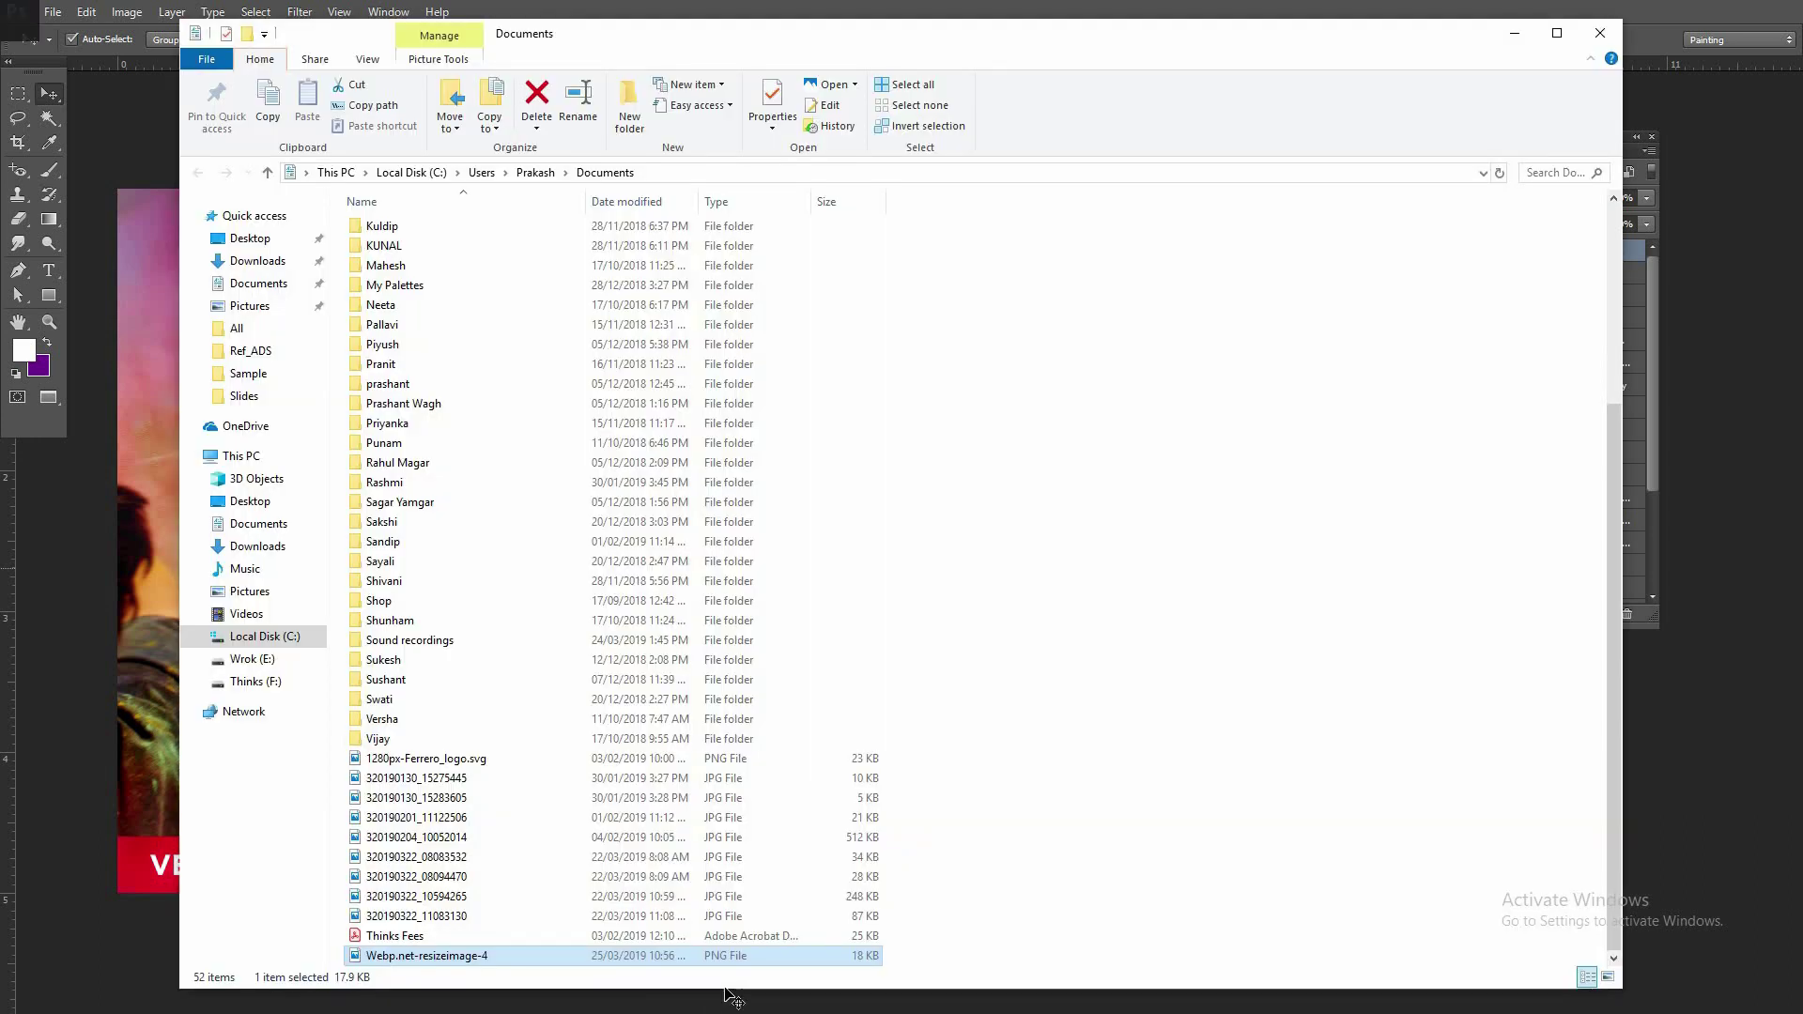
{"action": "key", "text": "super+d"}
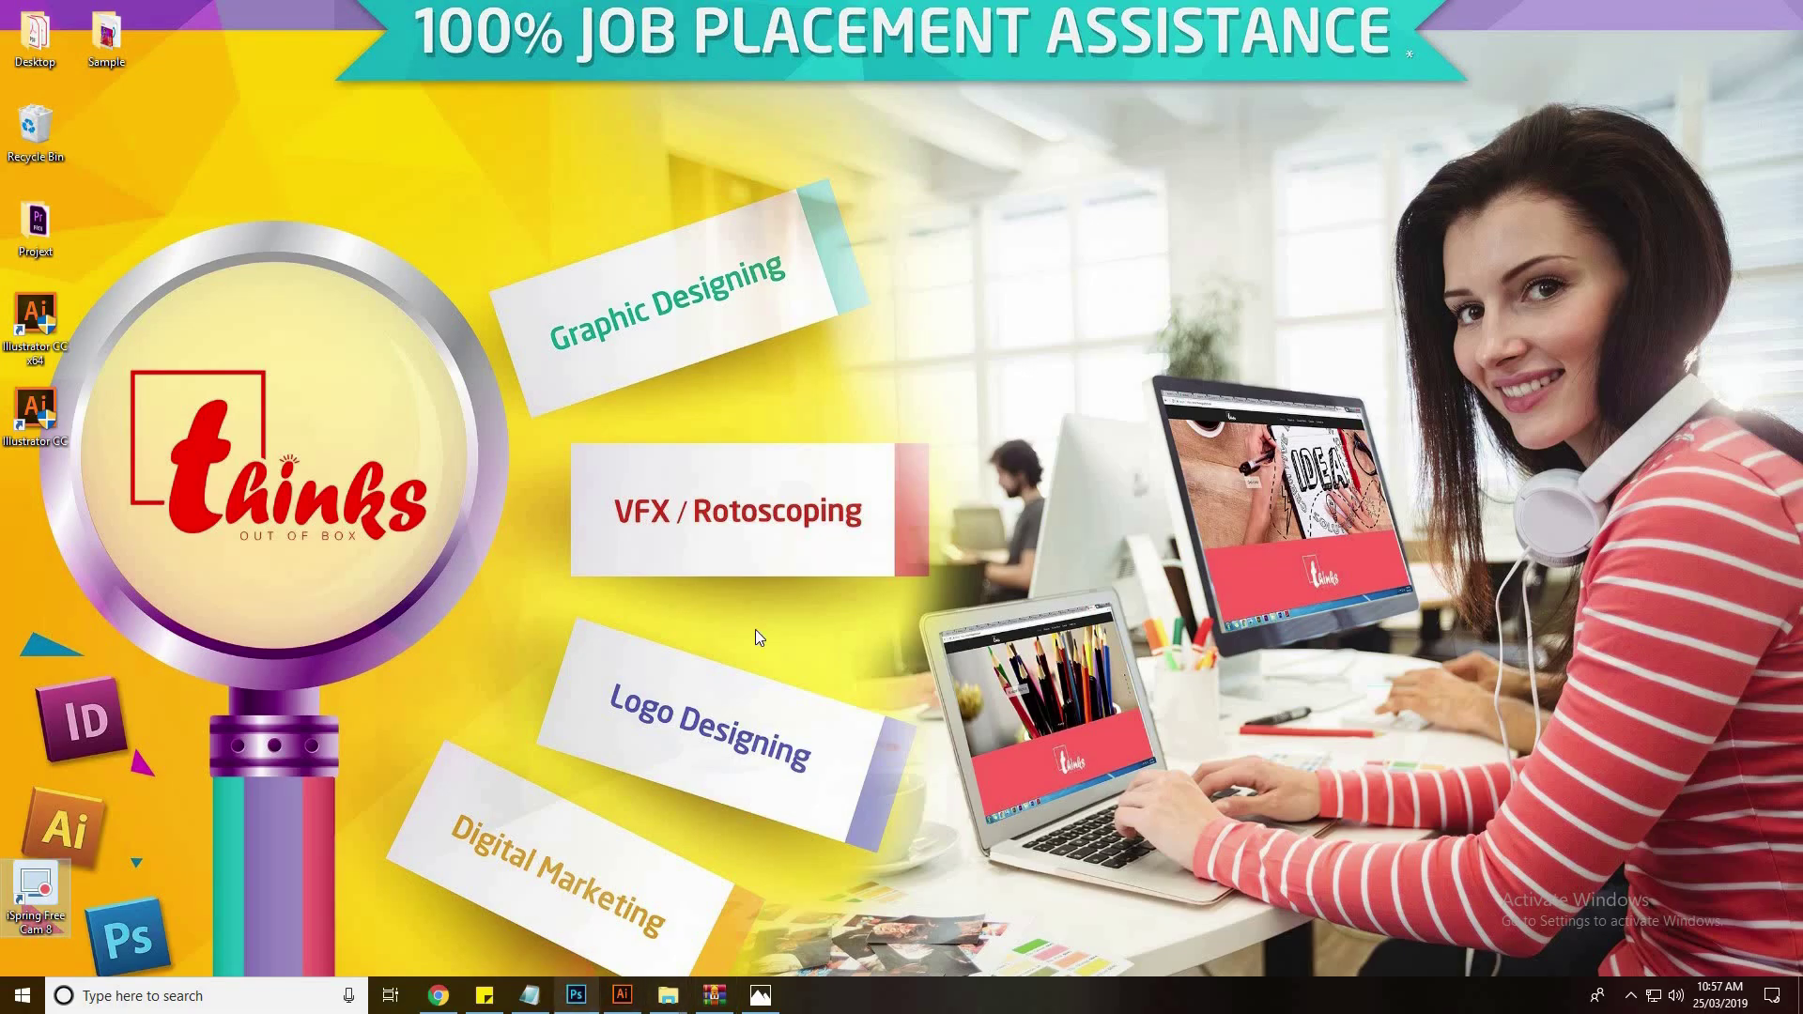
{"action": "left_click", "coordinate": [529, 995]}
{"action": "left_click_drag", "start_coordinate": [1285, 393], "coordinate": [1064, 414]}
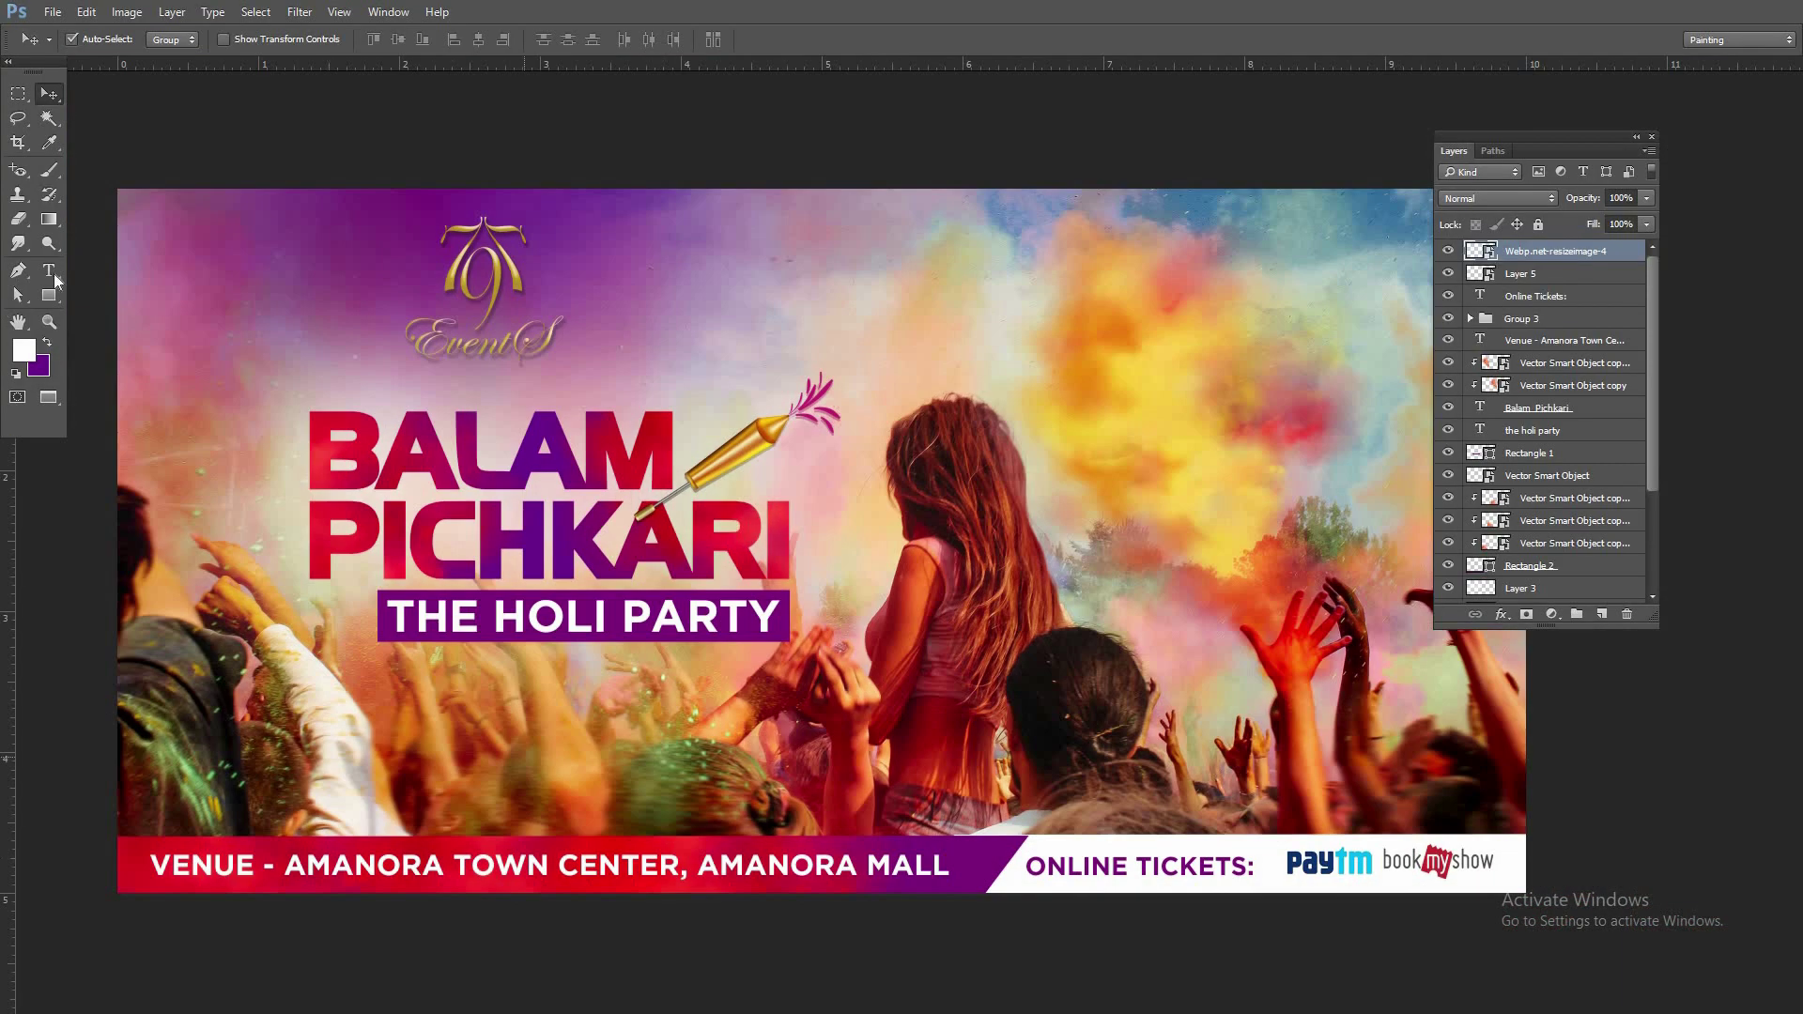
Paste the date as a new text line below THE HOLI PARTY
{"action": "left_click", "coordinate": [49, 270]}
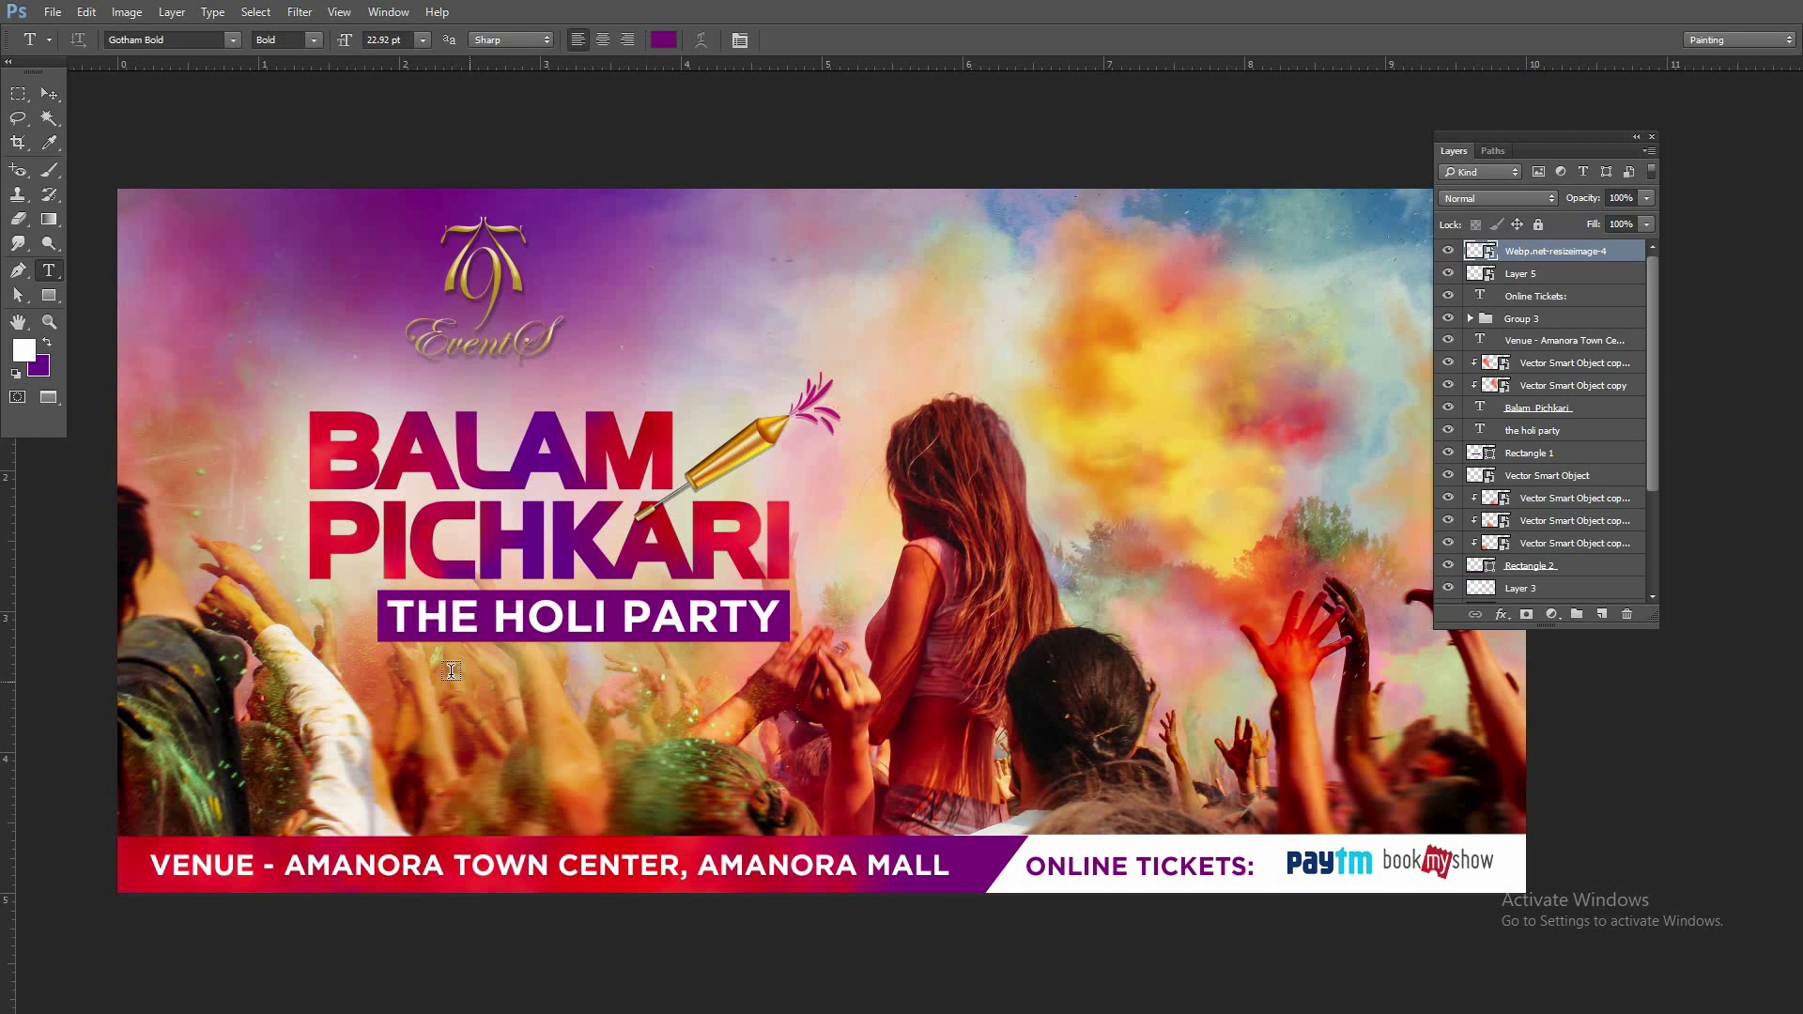
{"action": "left_click", "coordinate": [451, 662]}
{"action": "type", "text": "22 MARCH 2019"}
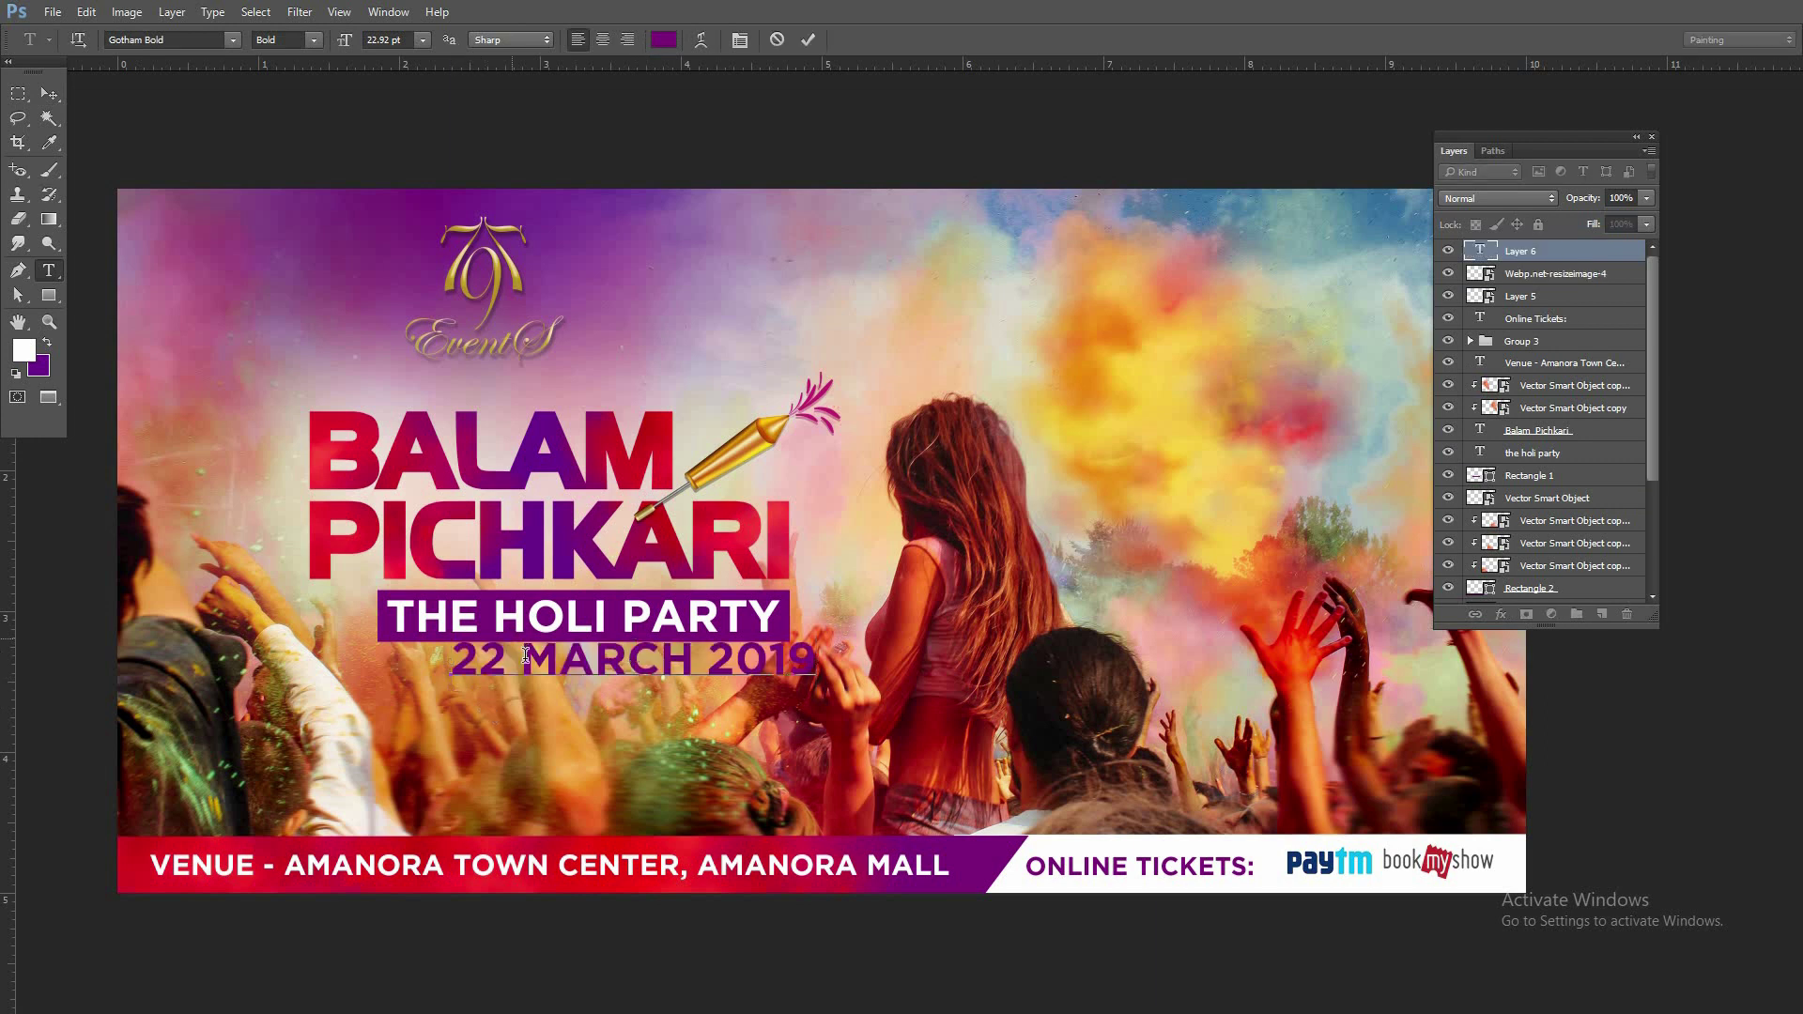
{"action": "left_click", "coordinate": [49, 94]}
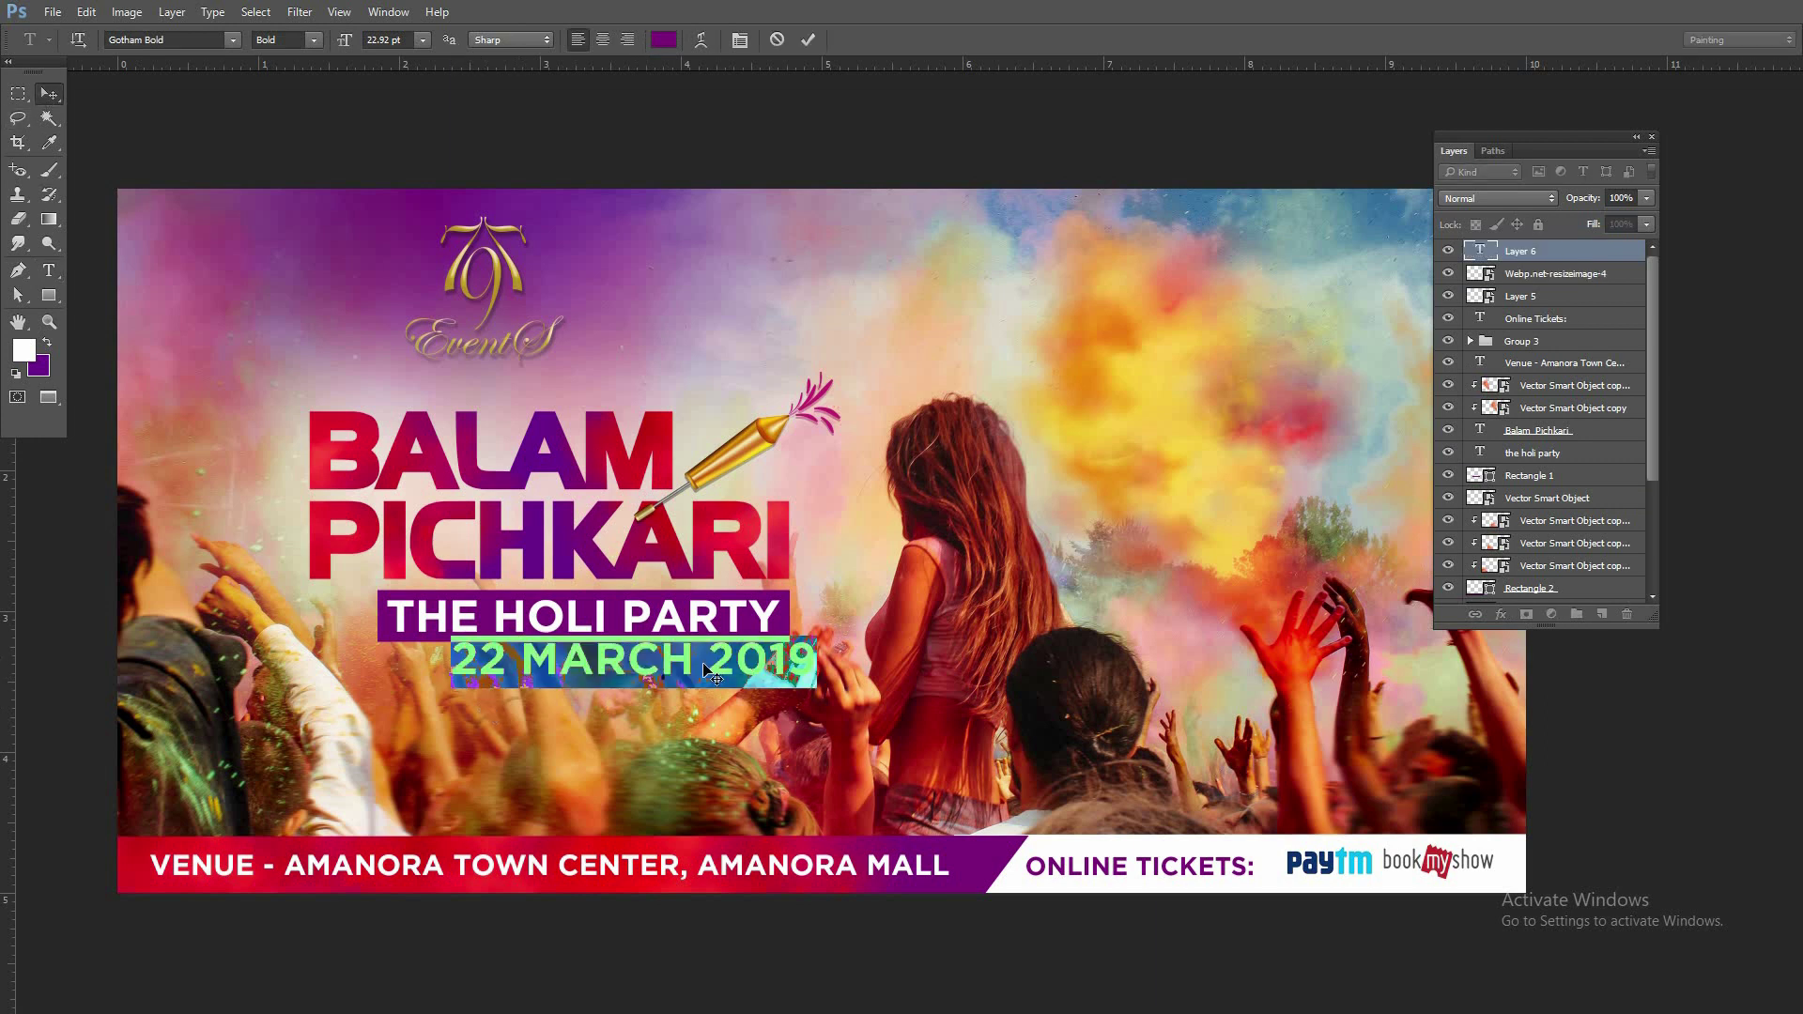
{"action": "left_click_drag", "start_coordinate": [661, 669], "coordinate": [672, 669]}
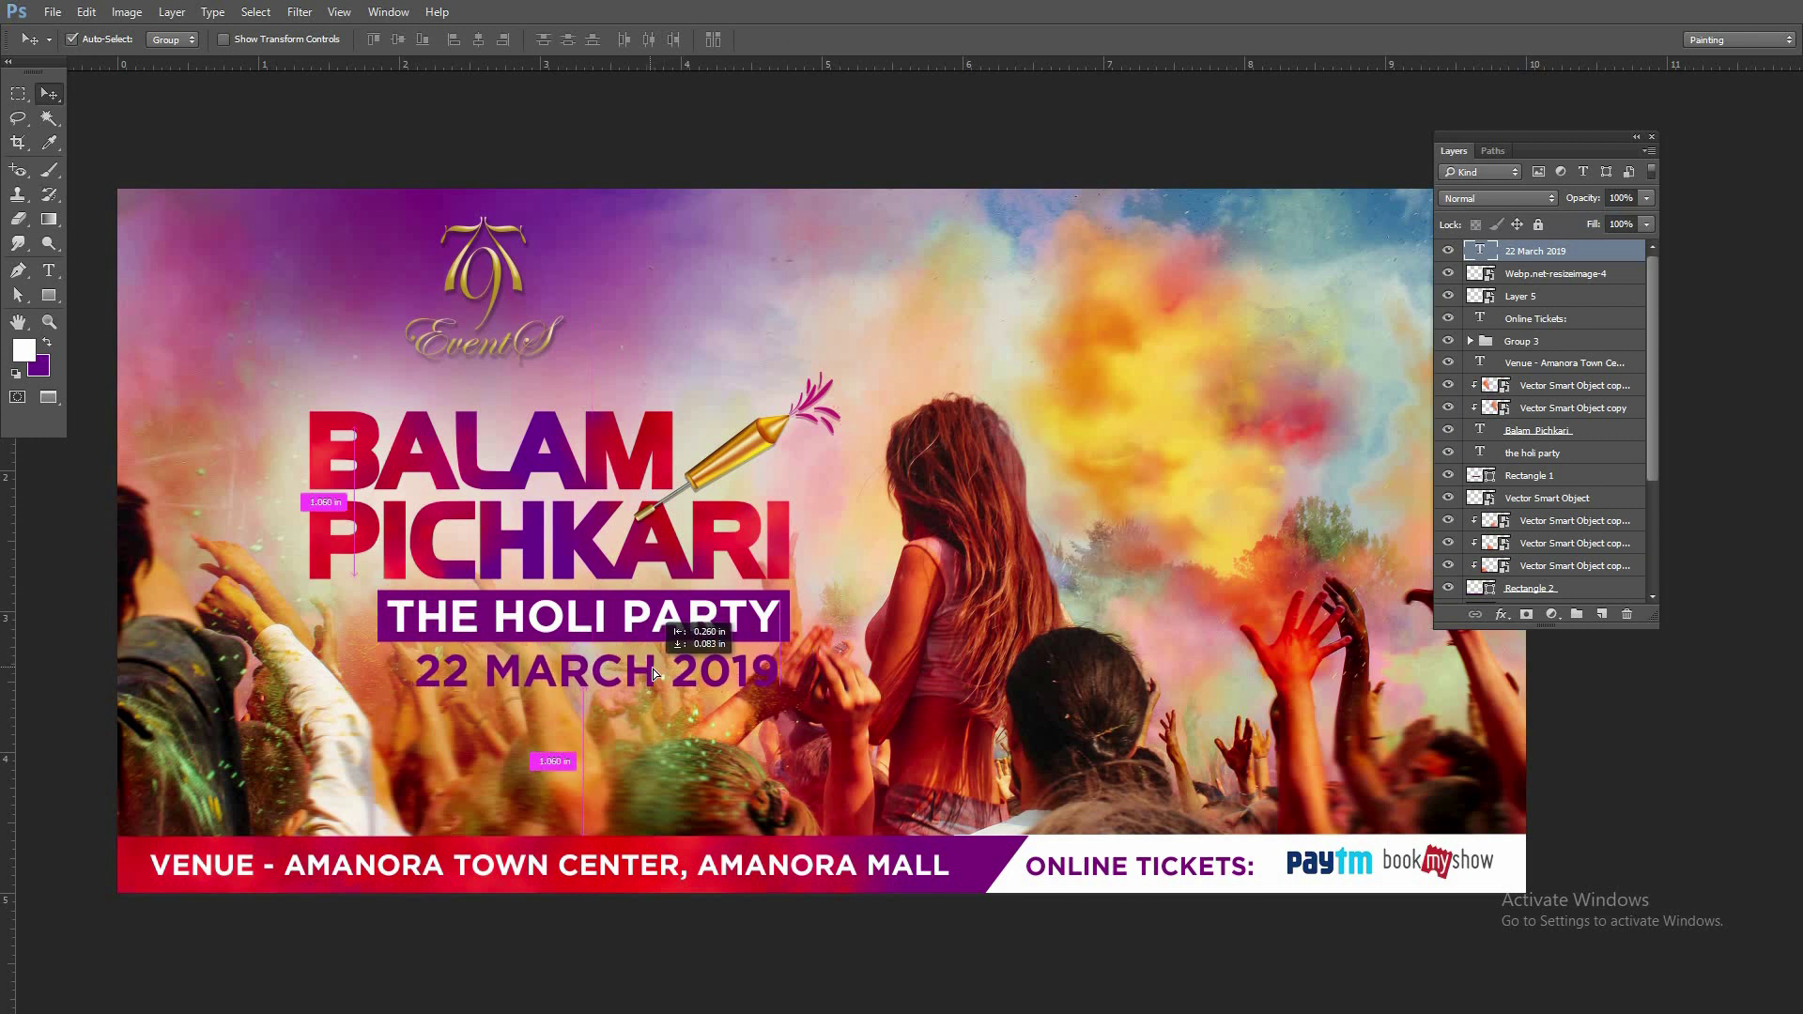
Make the date text white (#ffffff) in the Black font weight
{"action": "double_click", "coordinate": [1480, 251]}
{"action": "left_click", "coordinate": [664, 39]}
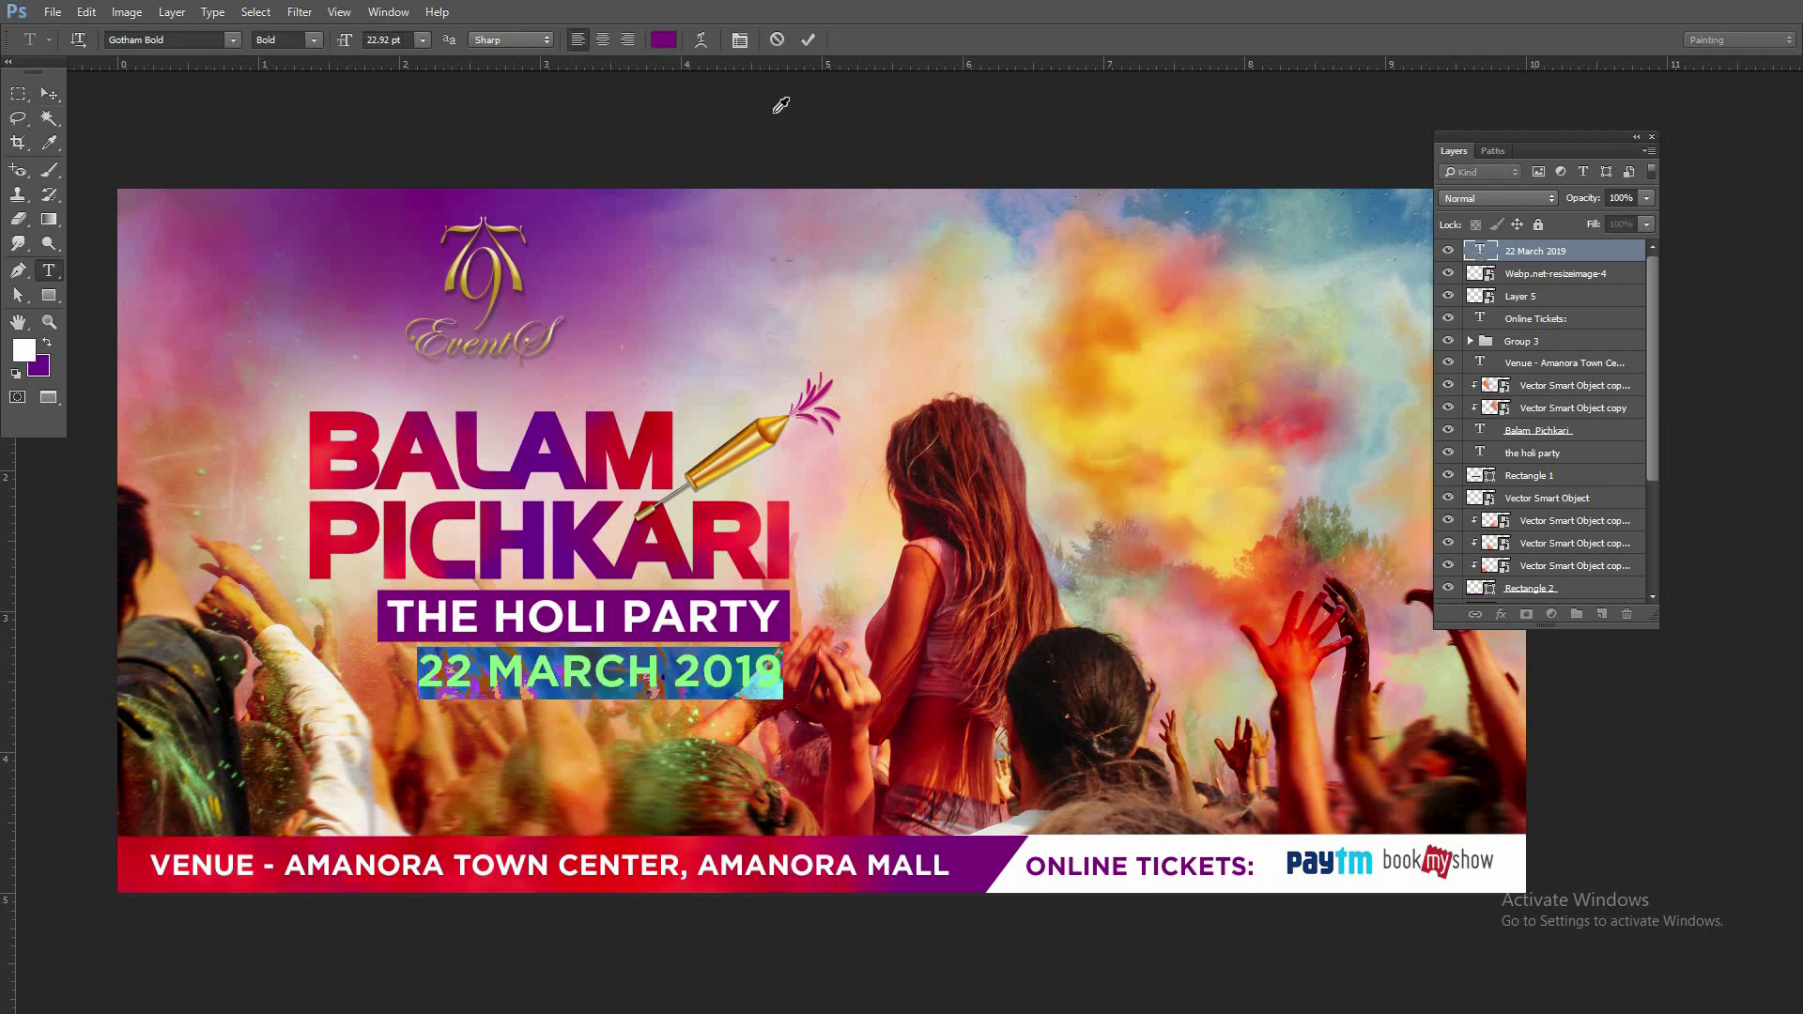
{"action": "type", "text": "ffffff"}
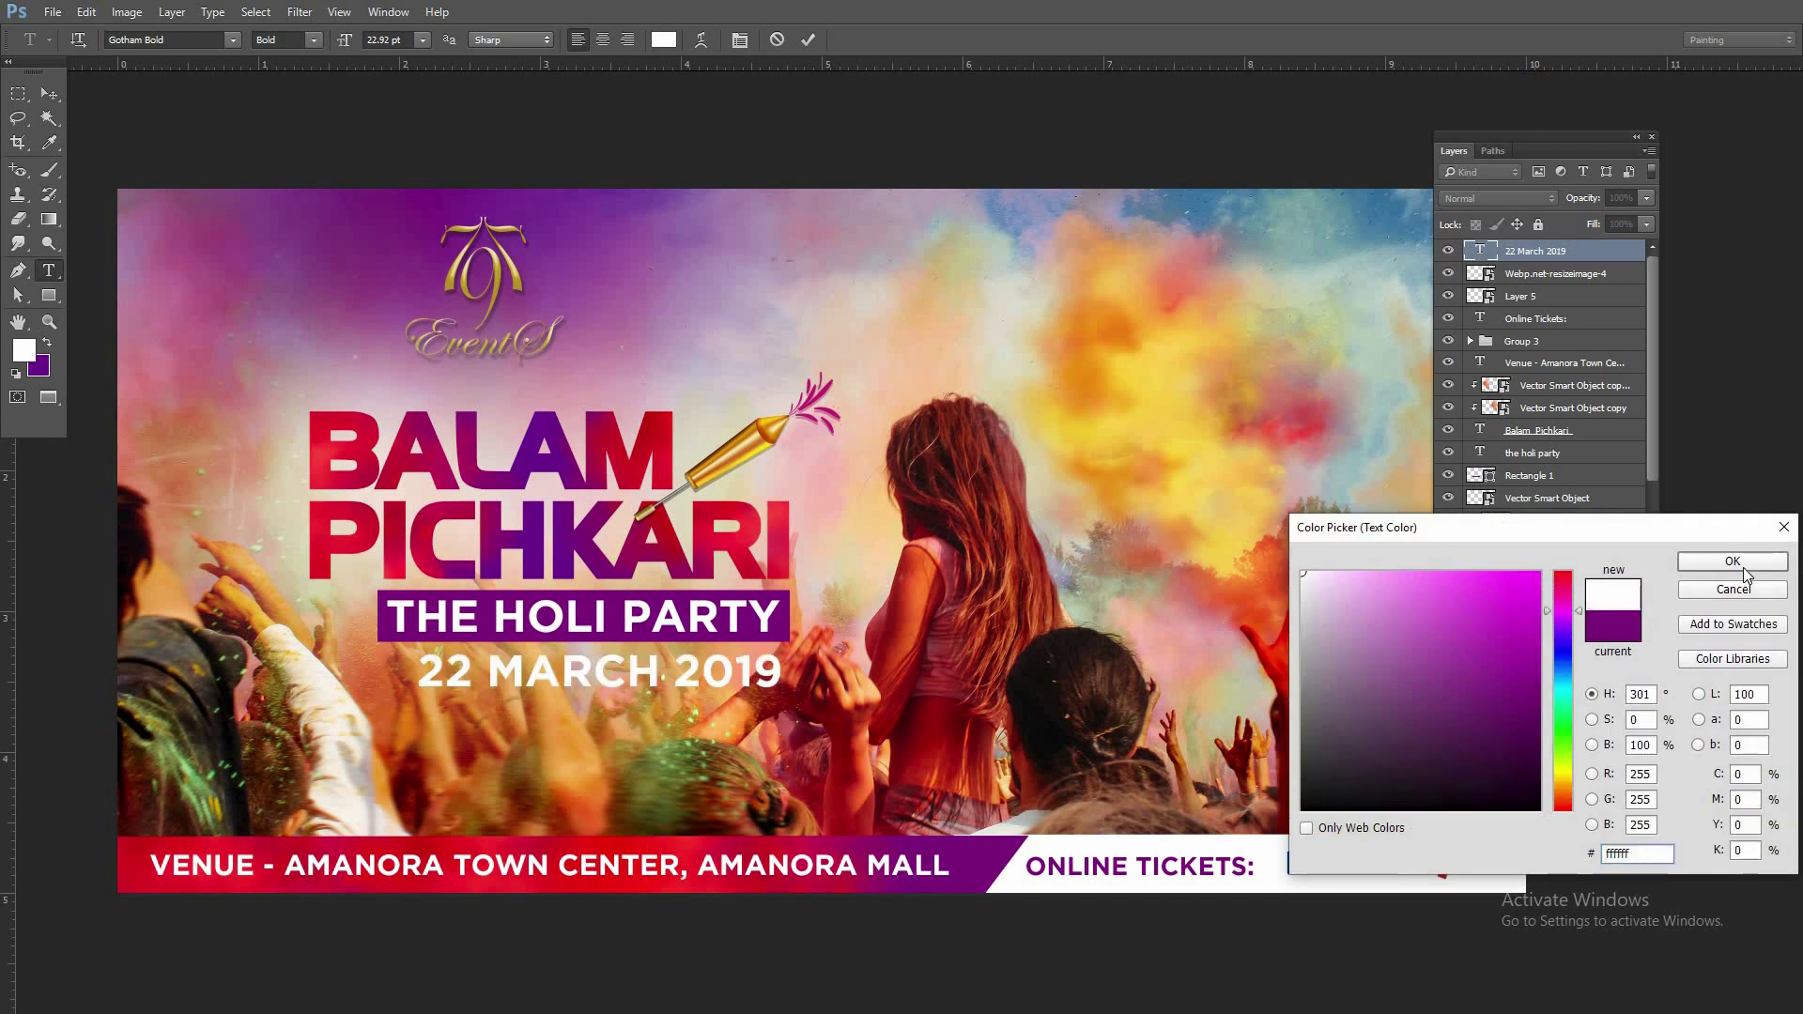
{"action": "key", "text": "Return"}
{"action": "left_click", "coordinate": [286, 40]}
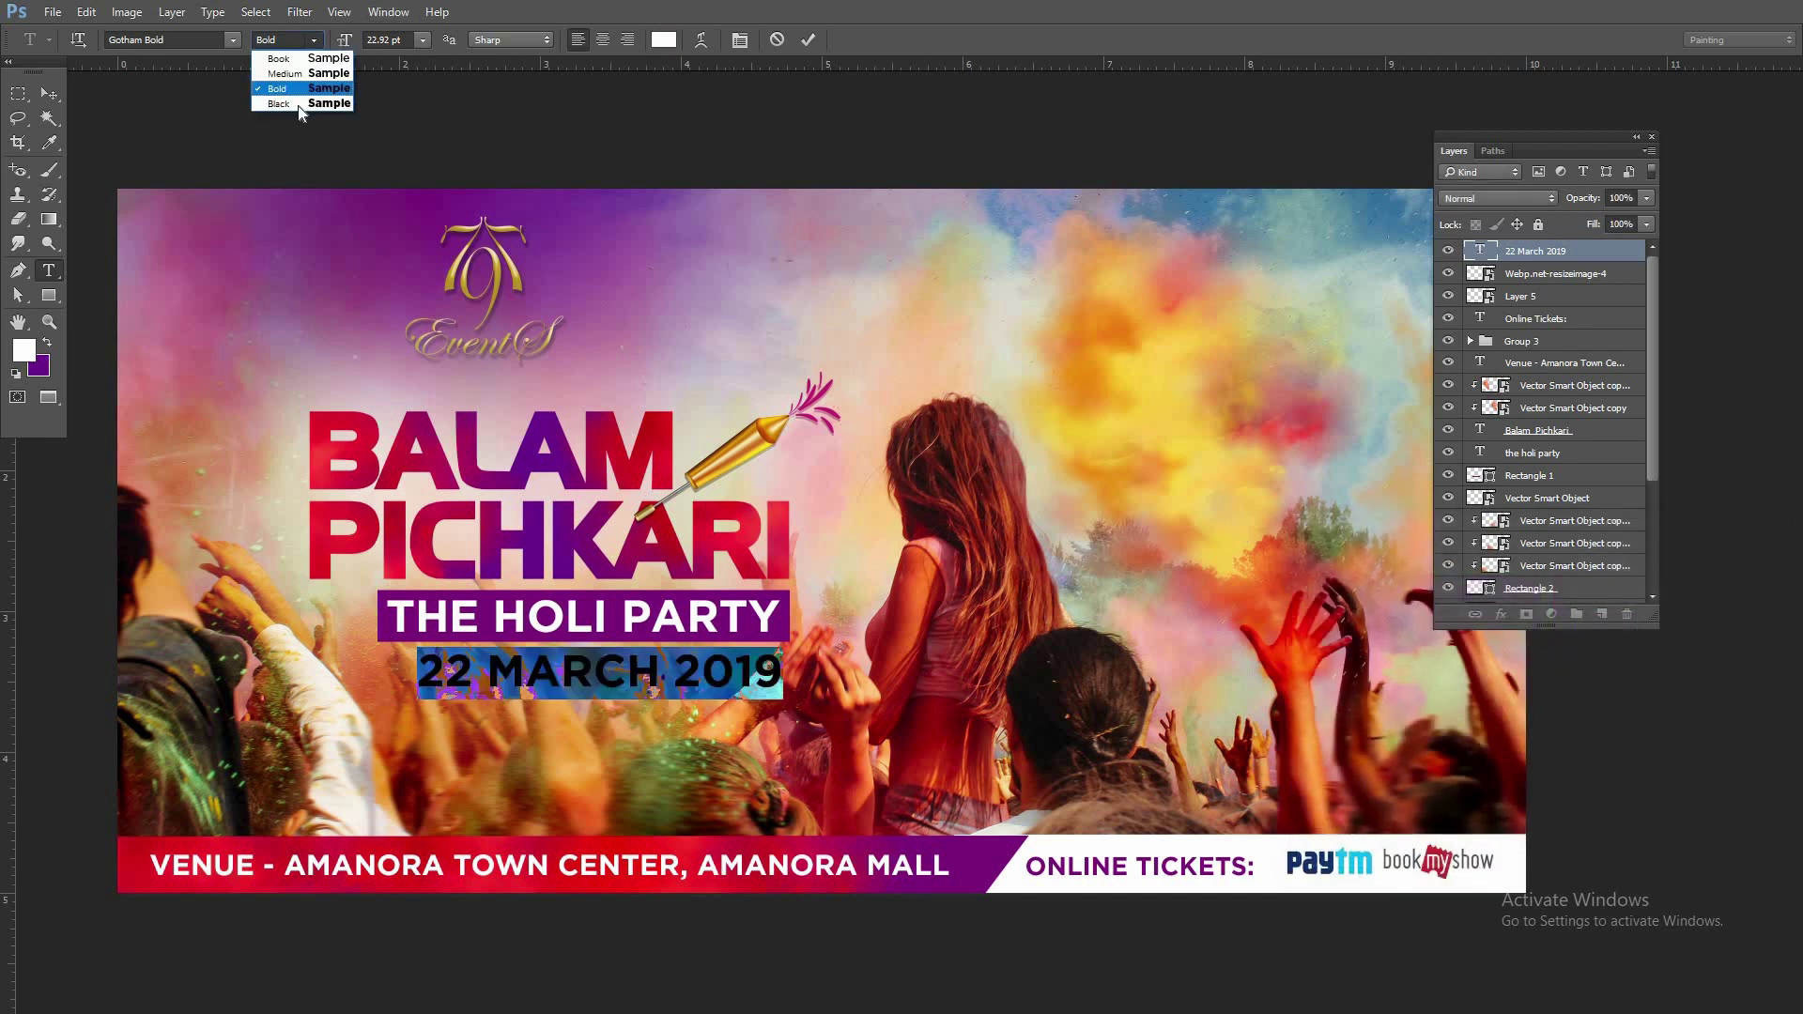
{"action": "left_click", "coordinate": [299, 105]}
{"action": "left_click", "coordinate": [49, 94]}
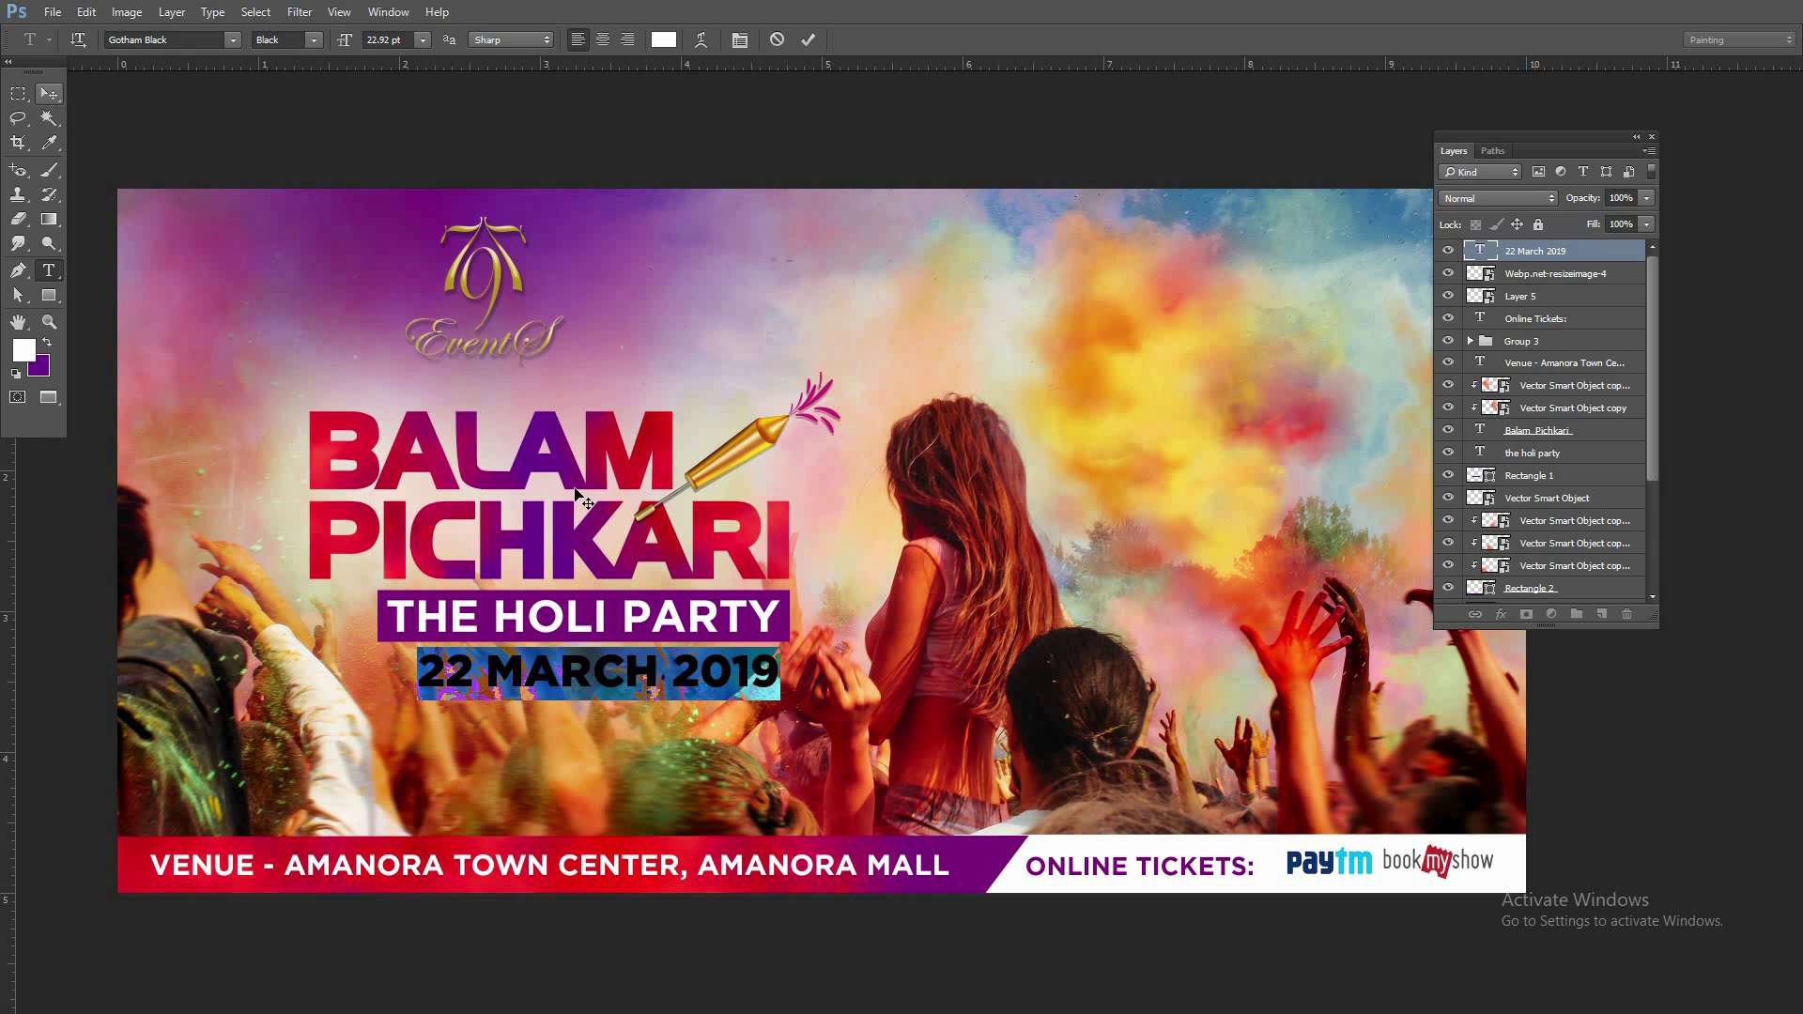
Scale the date to about 83% centred under the title, then add a new empty layer
{"action": "key", "text": "ctrl+t"}
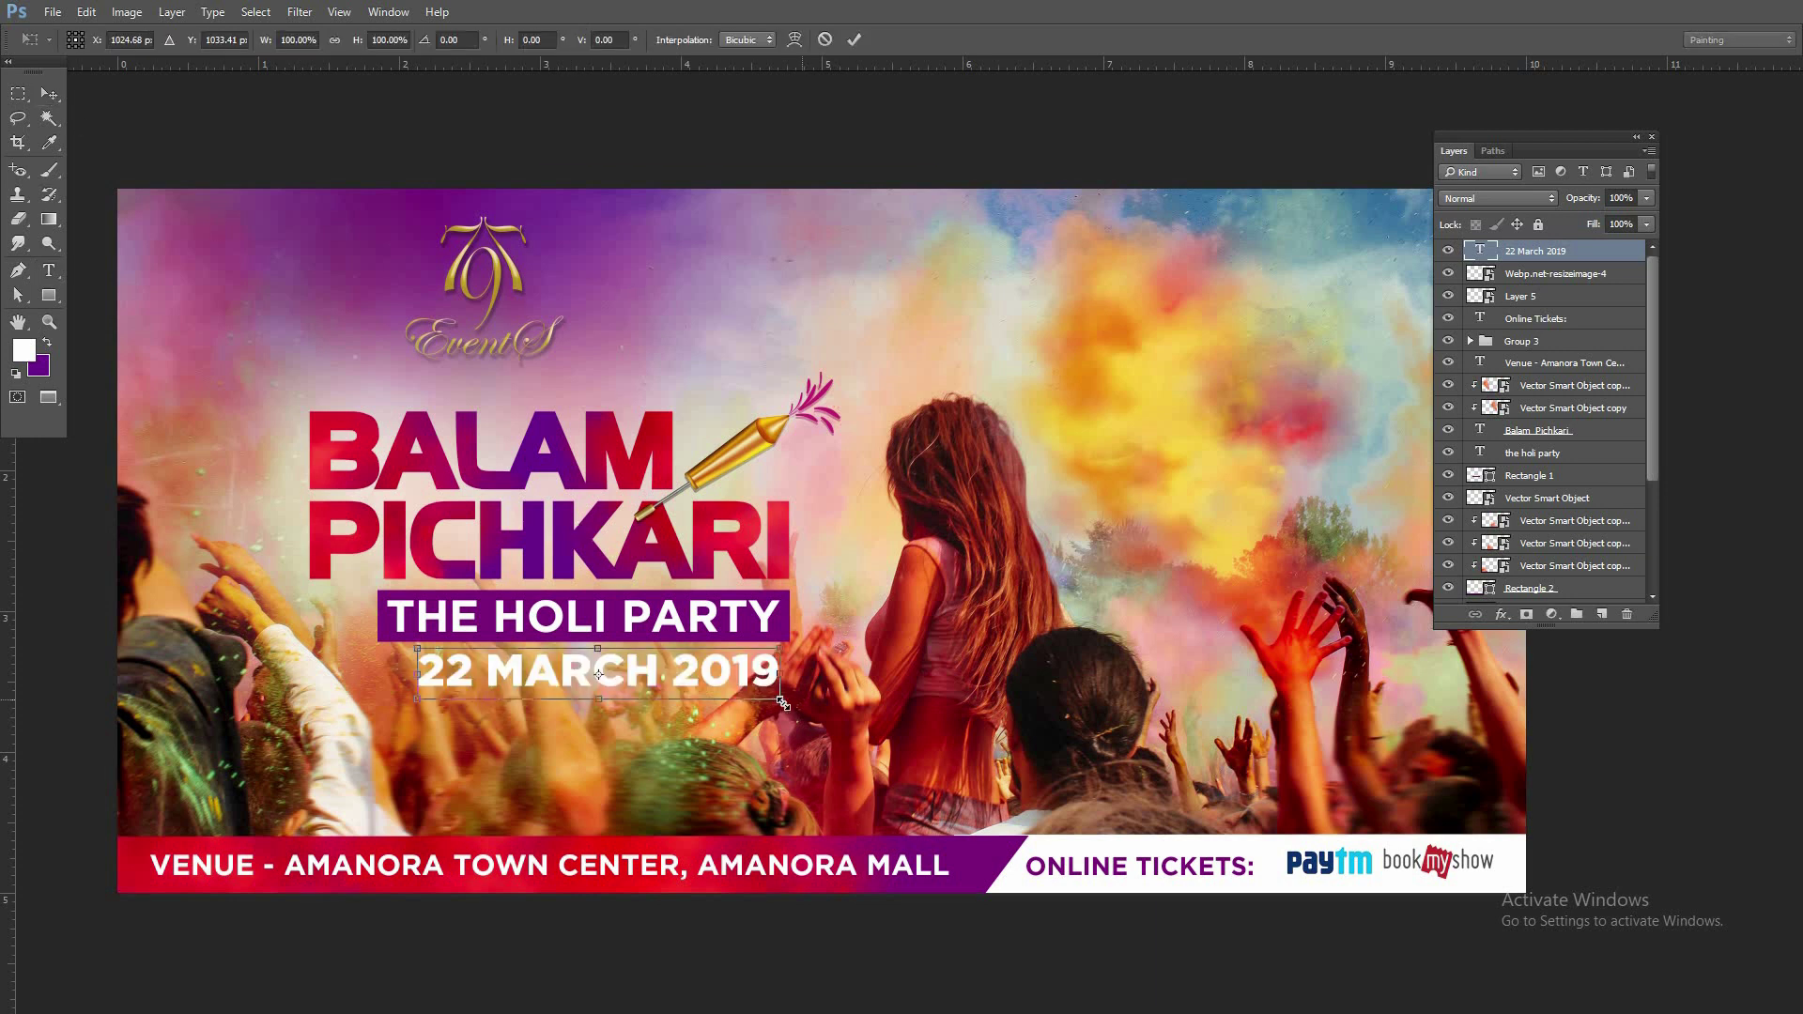
{"action": "left_click_drag", "start_coordinate": [753, 688], "coordinate": [775, 678]}
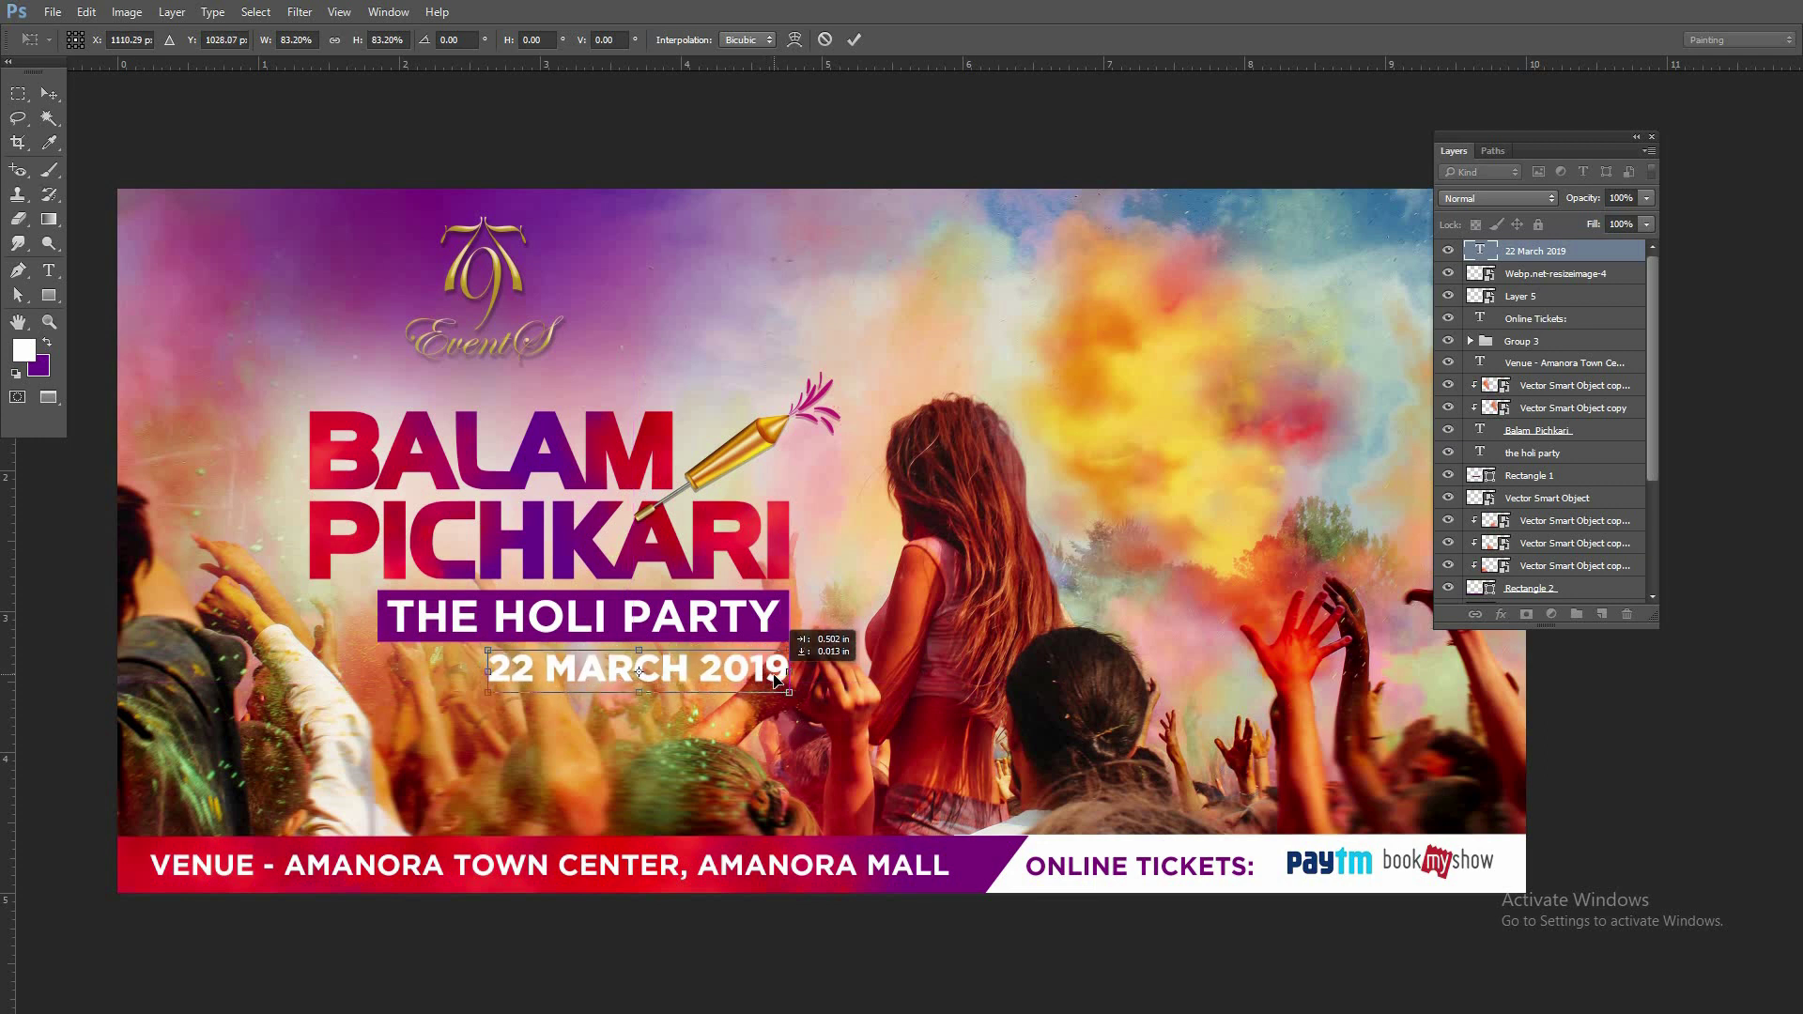
{"action": "key", "text": "Return"}
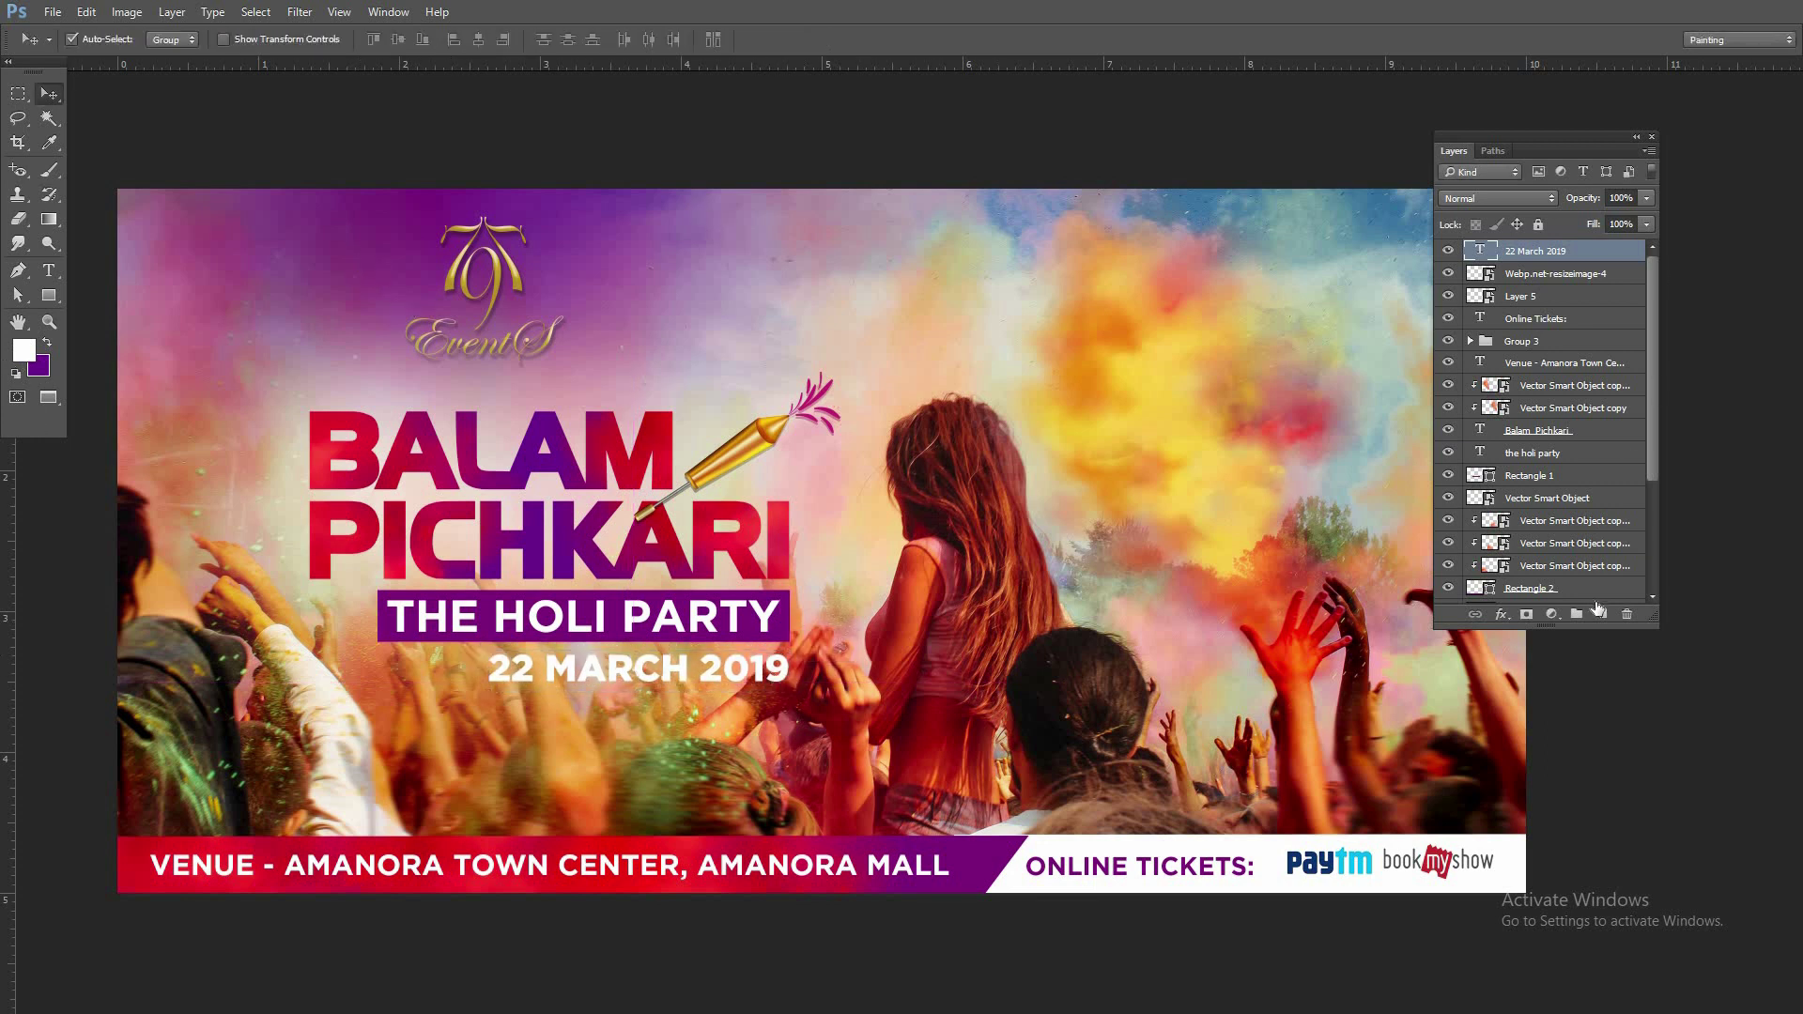
{"action": "left_click", "coordinate": [1526, 282]}
{"action": "left_click", "coordinate": [1603, 615]}
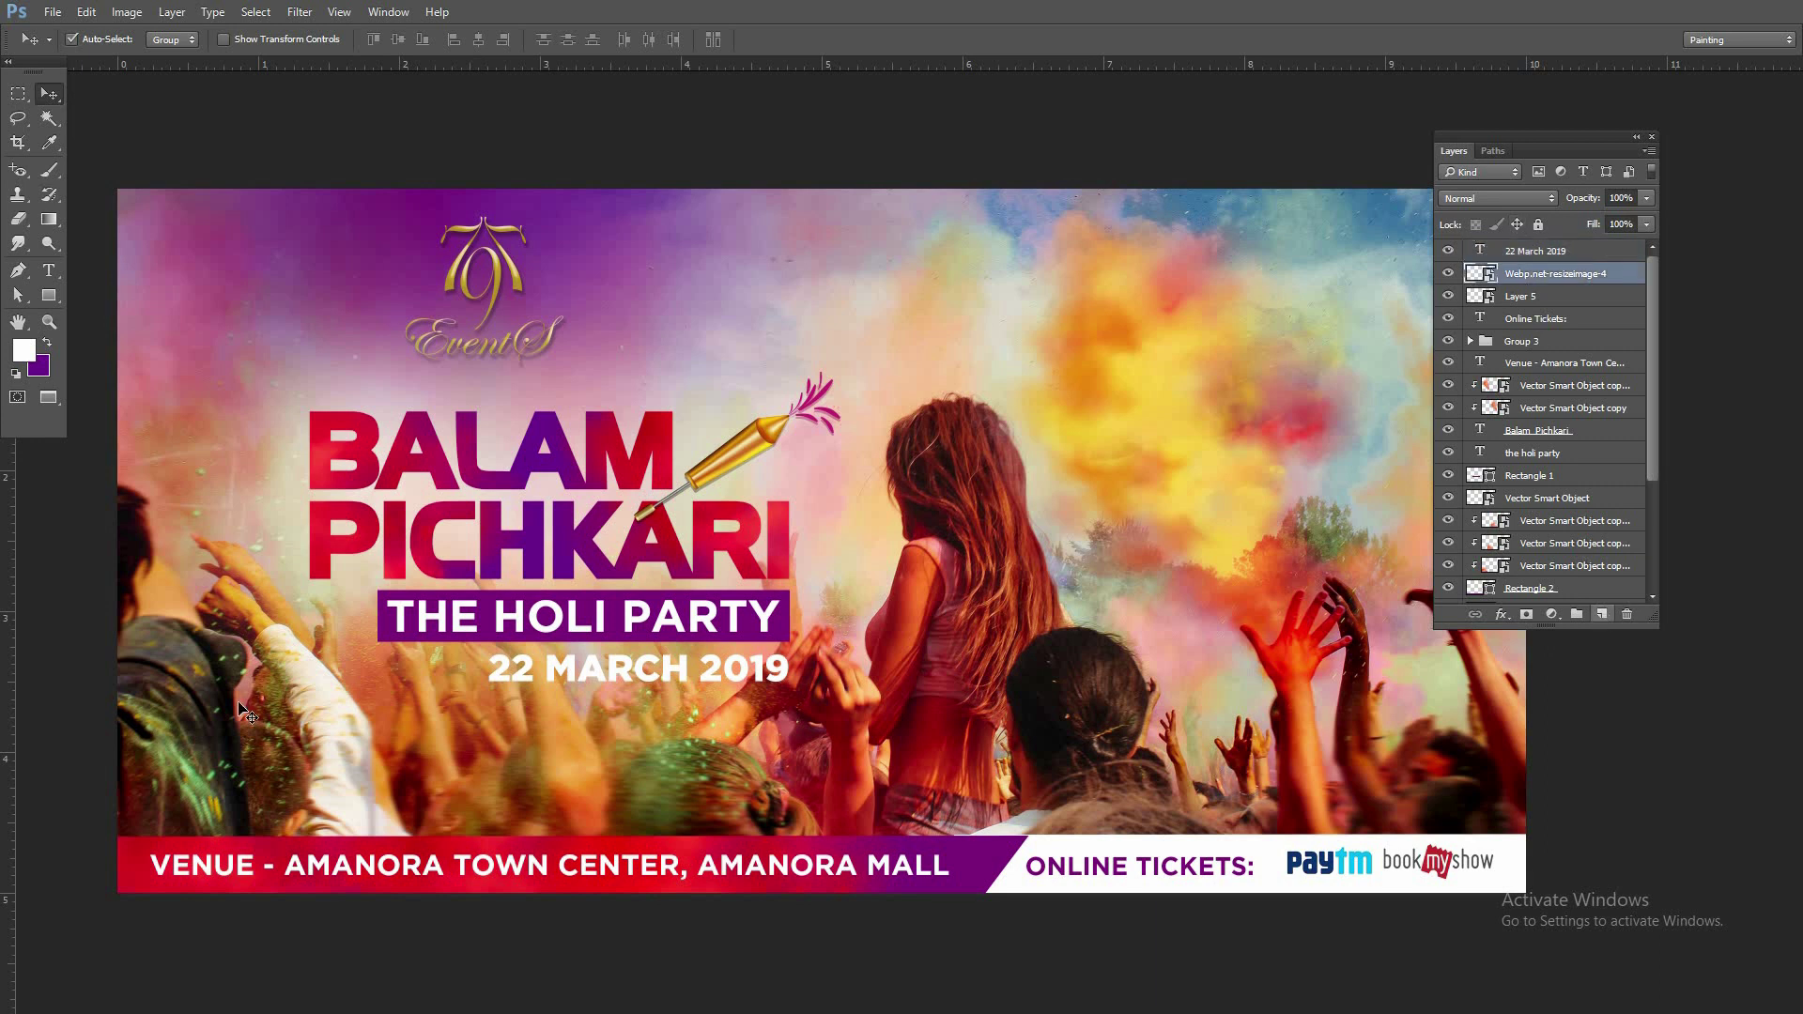
Paint trial purple soft-brush strokes behind and under the date
{"action": "key", "text": "c"}
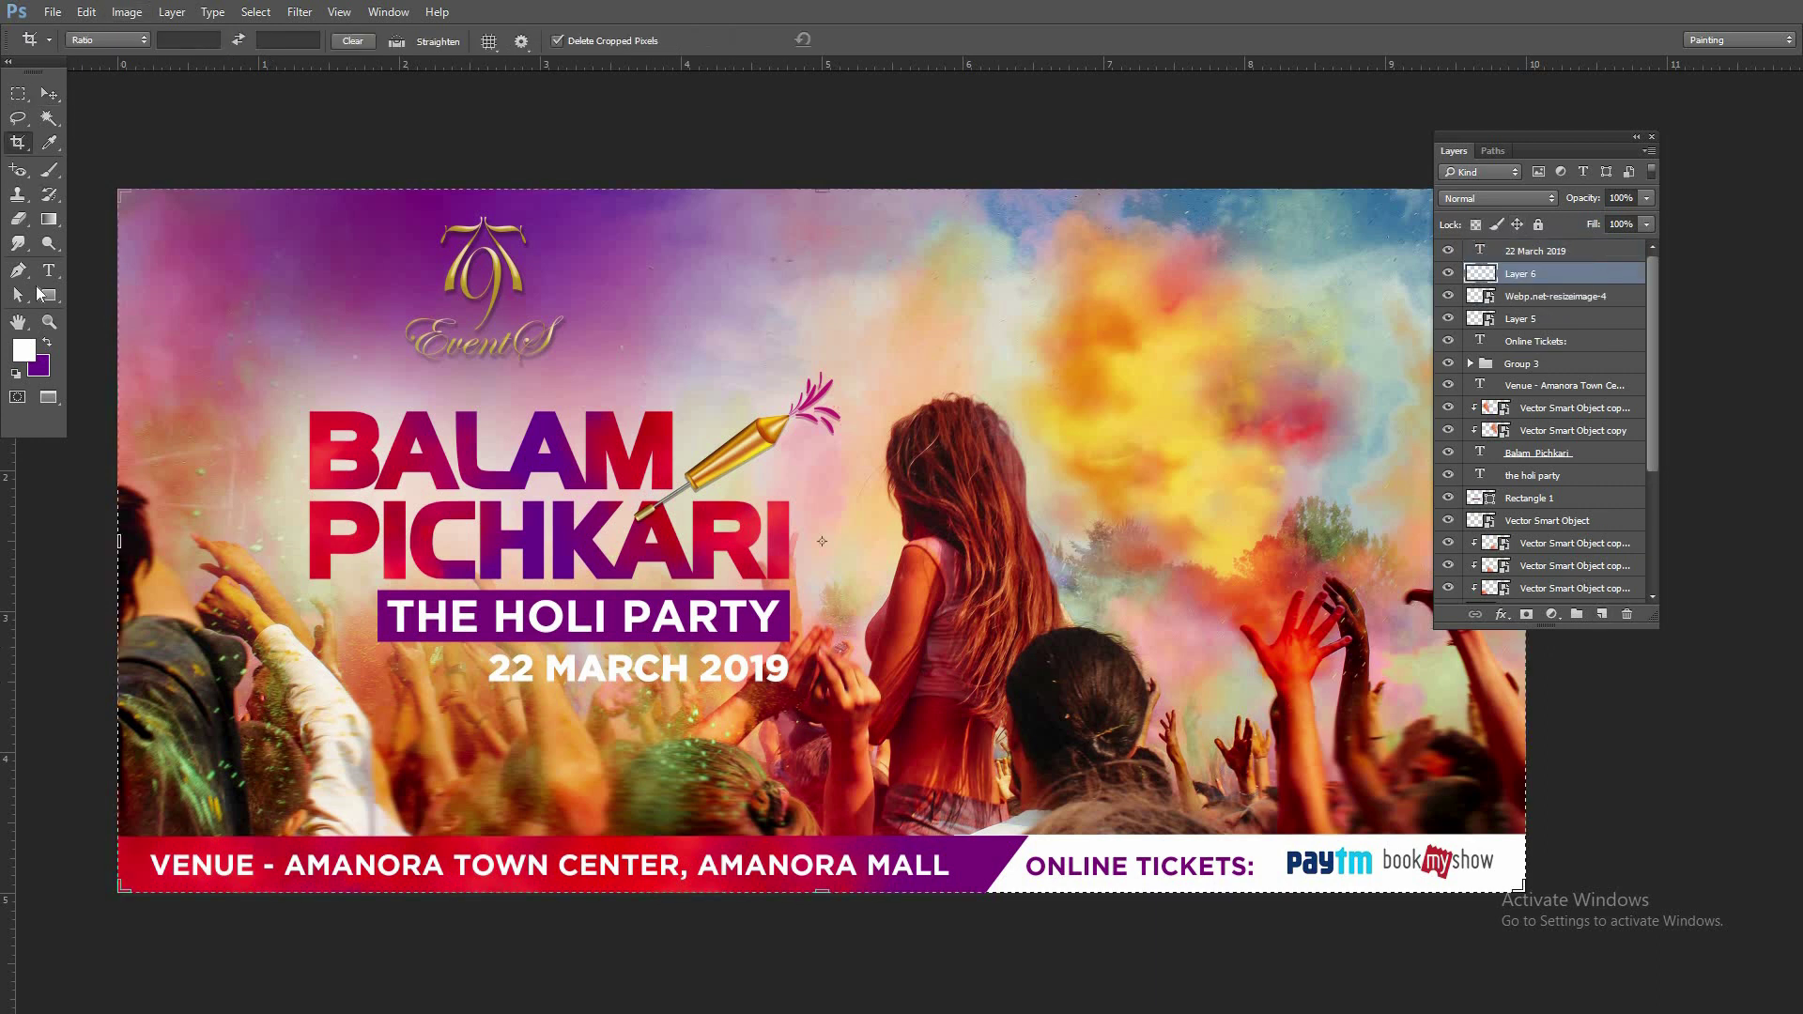
{"action": "key", "text": "b"}
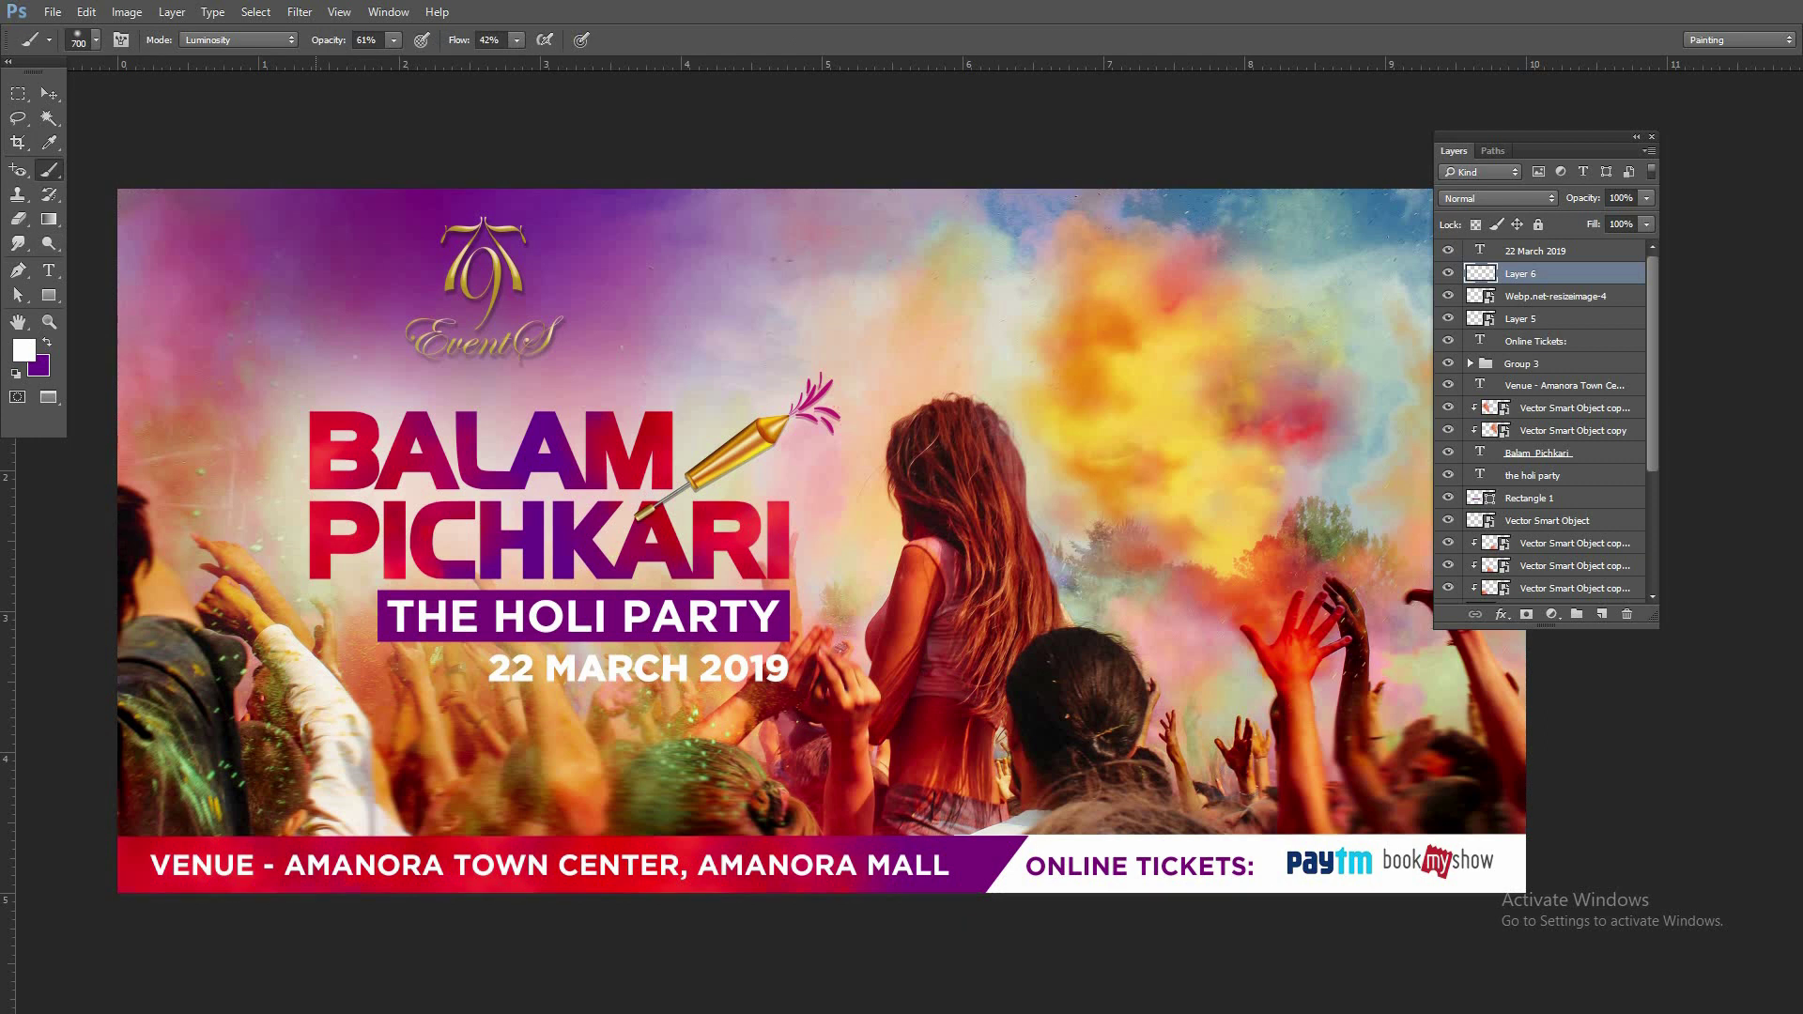
{"action": "key", "text": "bracketleft"}
{"action": "key", "text": "bracketleft"}
{"action": "key", "text": "bracketleft"}
{"action": "key", "text": "x"}
{"action": "left_click", "coordinate": [510, 693]}
{"action": "left_click_drag", "start_coordinate": [510, 685], "coordinate": [793, 671]}
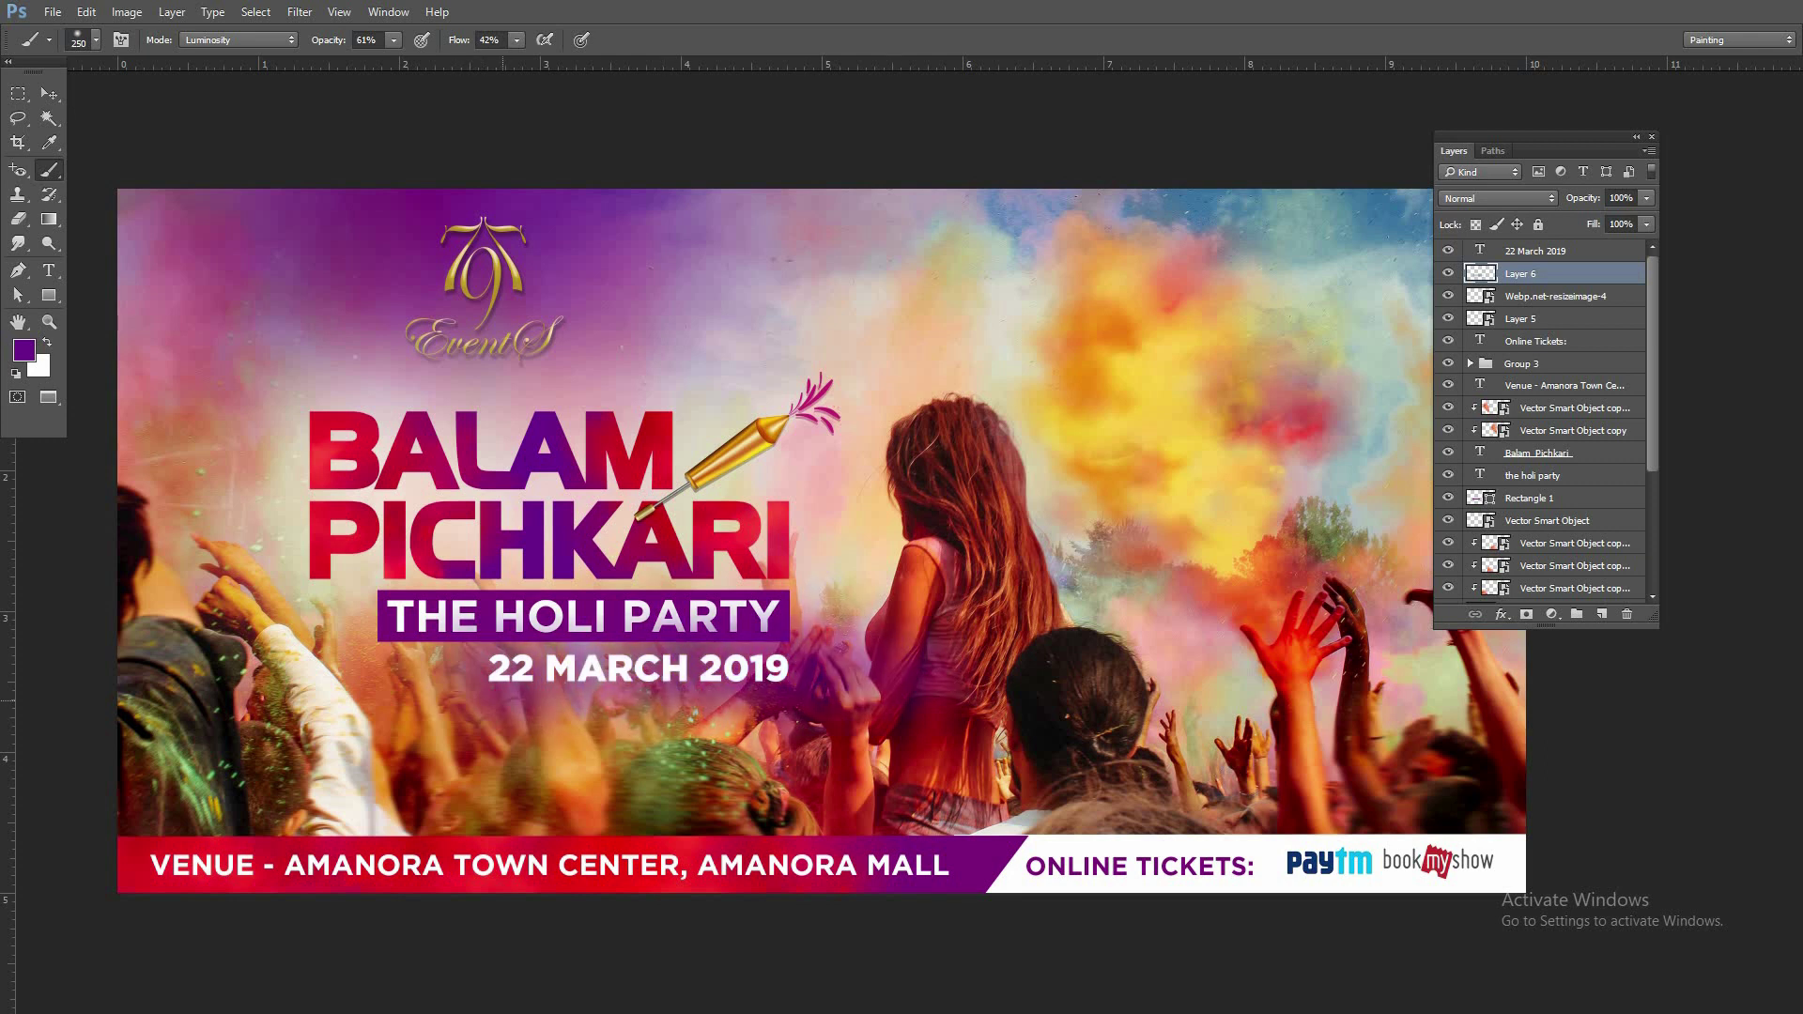
{"action": "left_click_drag", "start_coordinate": [658, 723], "coordinate": [780, 714]}
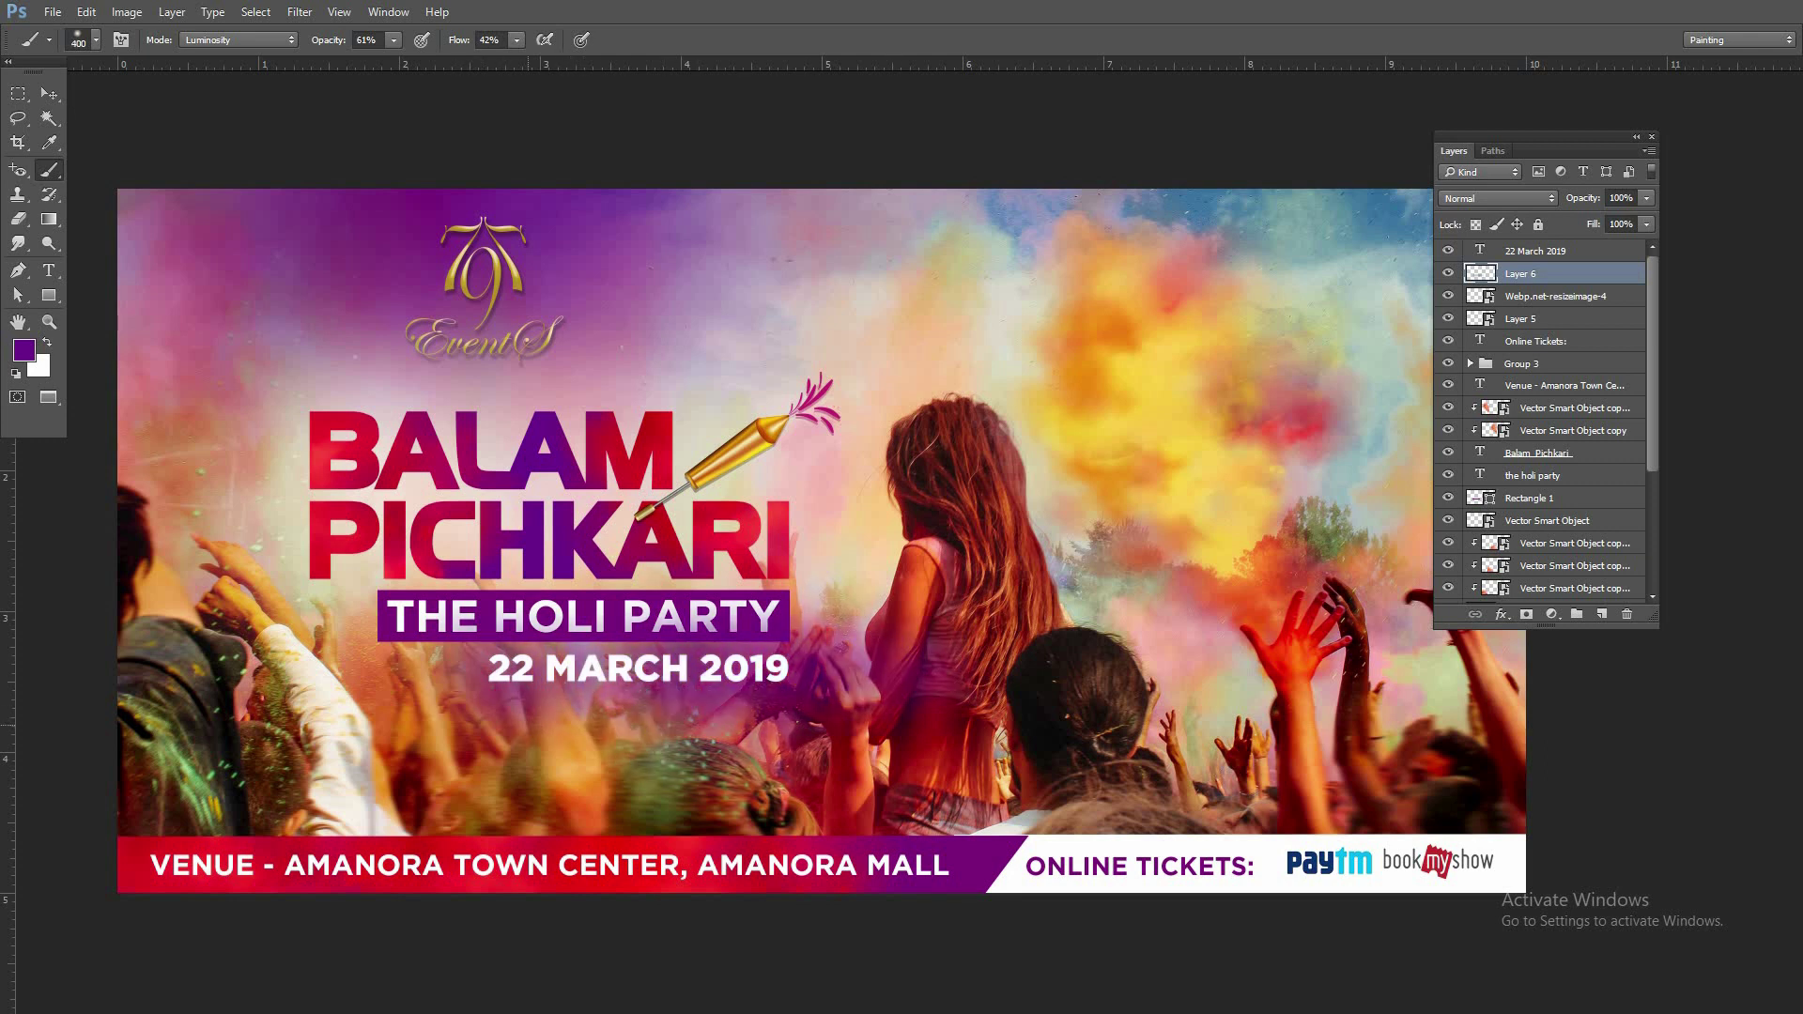
Undo the purple strokes and move the copy 8 powder splash behind the title's lower left
{"action": "key", "text": "ctrl+alt+z"}
{"action": "key", "text": "ctrl+alt+z"}
{"action": "key", "text": "ctrl+alt+z"}
{"action": "key", "text": "ctrl+alt+z"}
{"action": "key", "text": "ctrl+alt+z"}
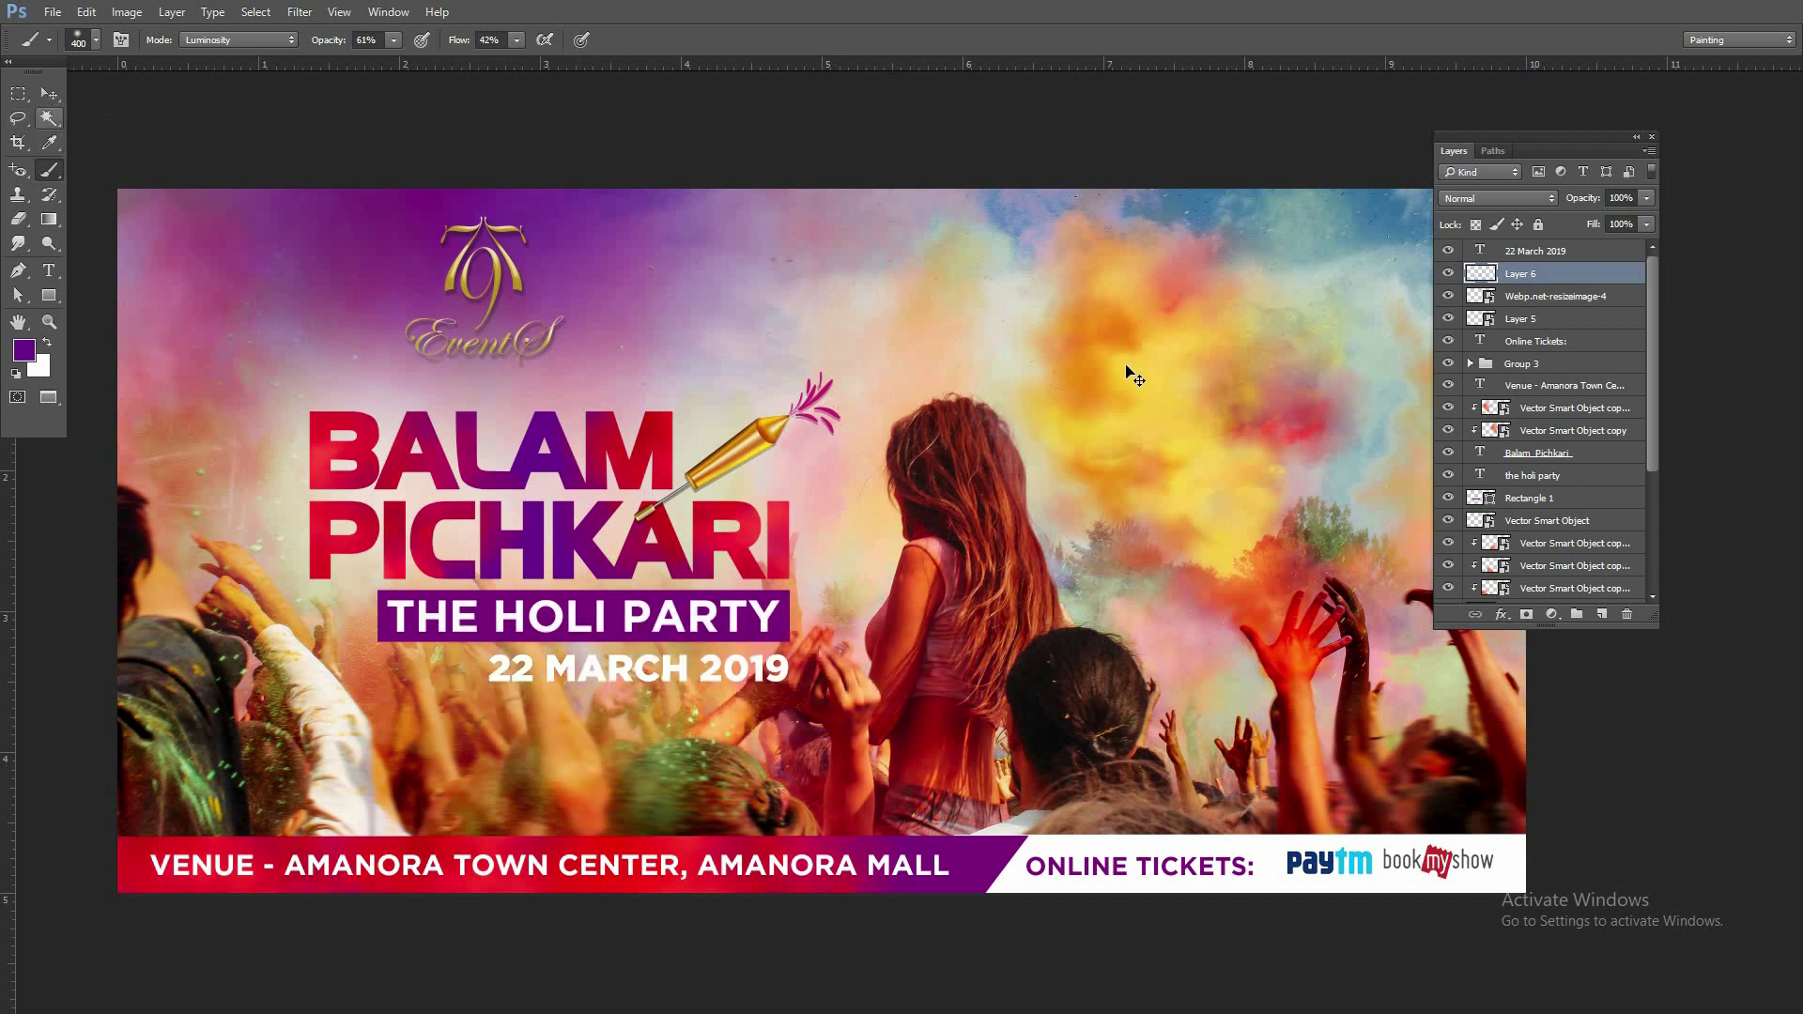
{"action": "left_click", "coordinate": [49, 93]}
{"action": "mouse_move", "coordinate": [953, 446]}
{"action": "left_mouse_down"}
{"action": "mouse_move", "coordinate": [662, 684]}
{"action": "mouse_move", "coordinate": [655, 757]}
{"action": "mouse_move", "coordinate": [744, 737]}
{"action": "mouse_move", "coordinate": [563, 696]}
{"action": "mouse_move", "coordinate": [564, 717]}
{"action": "left_mouse_up"}
Shrink the copy 8 powder splash to about 78% behind the title, then show the banner full screen
{"action": "key", "text": "ctrl"}
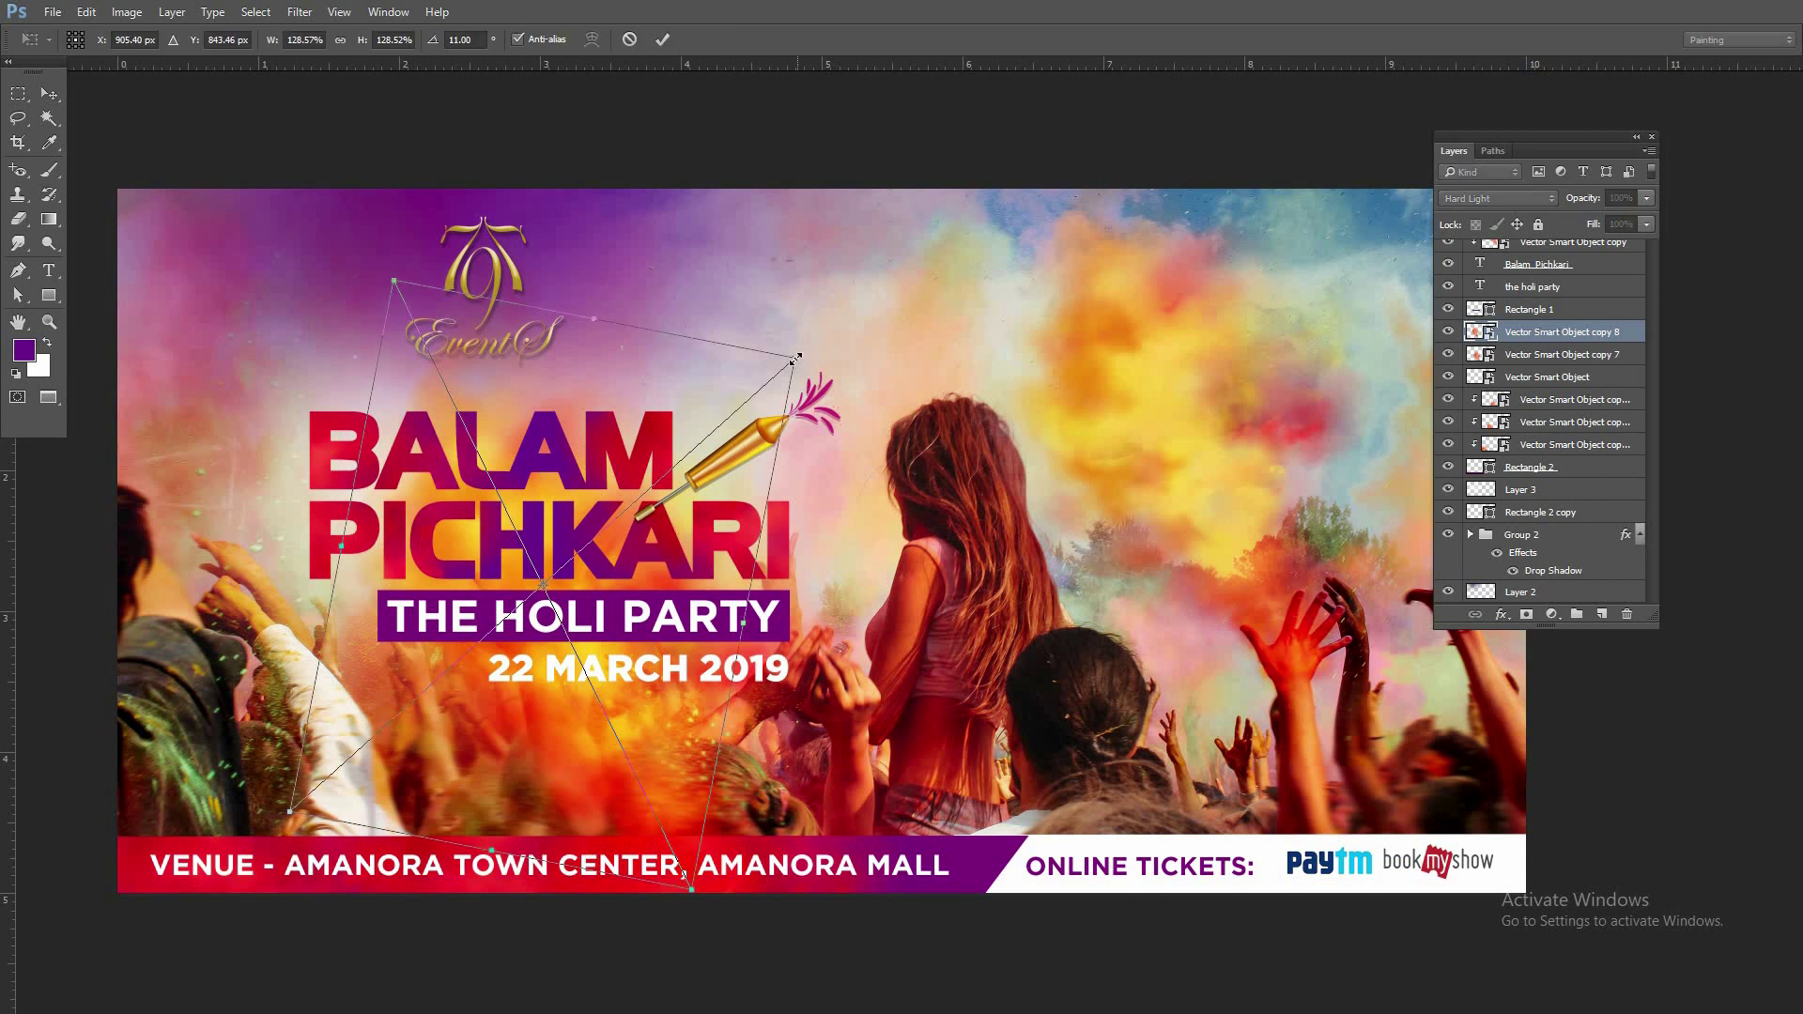
{"action": "key", "text": "ctrl+t"}
{"action": "left_click_drag", "start_coordinate": [588, 526], "coordinate": [594, 533]}
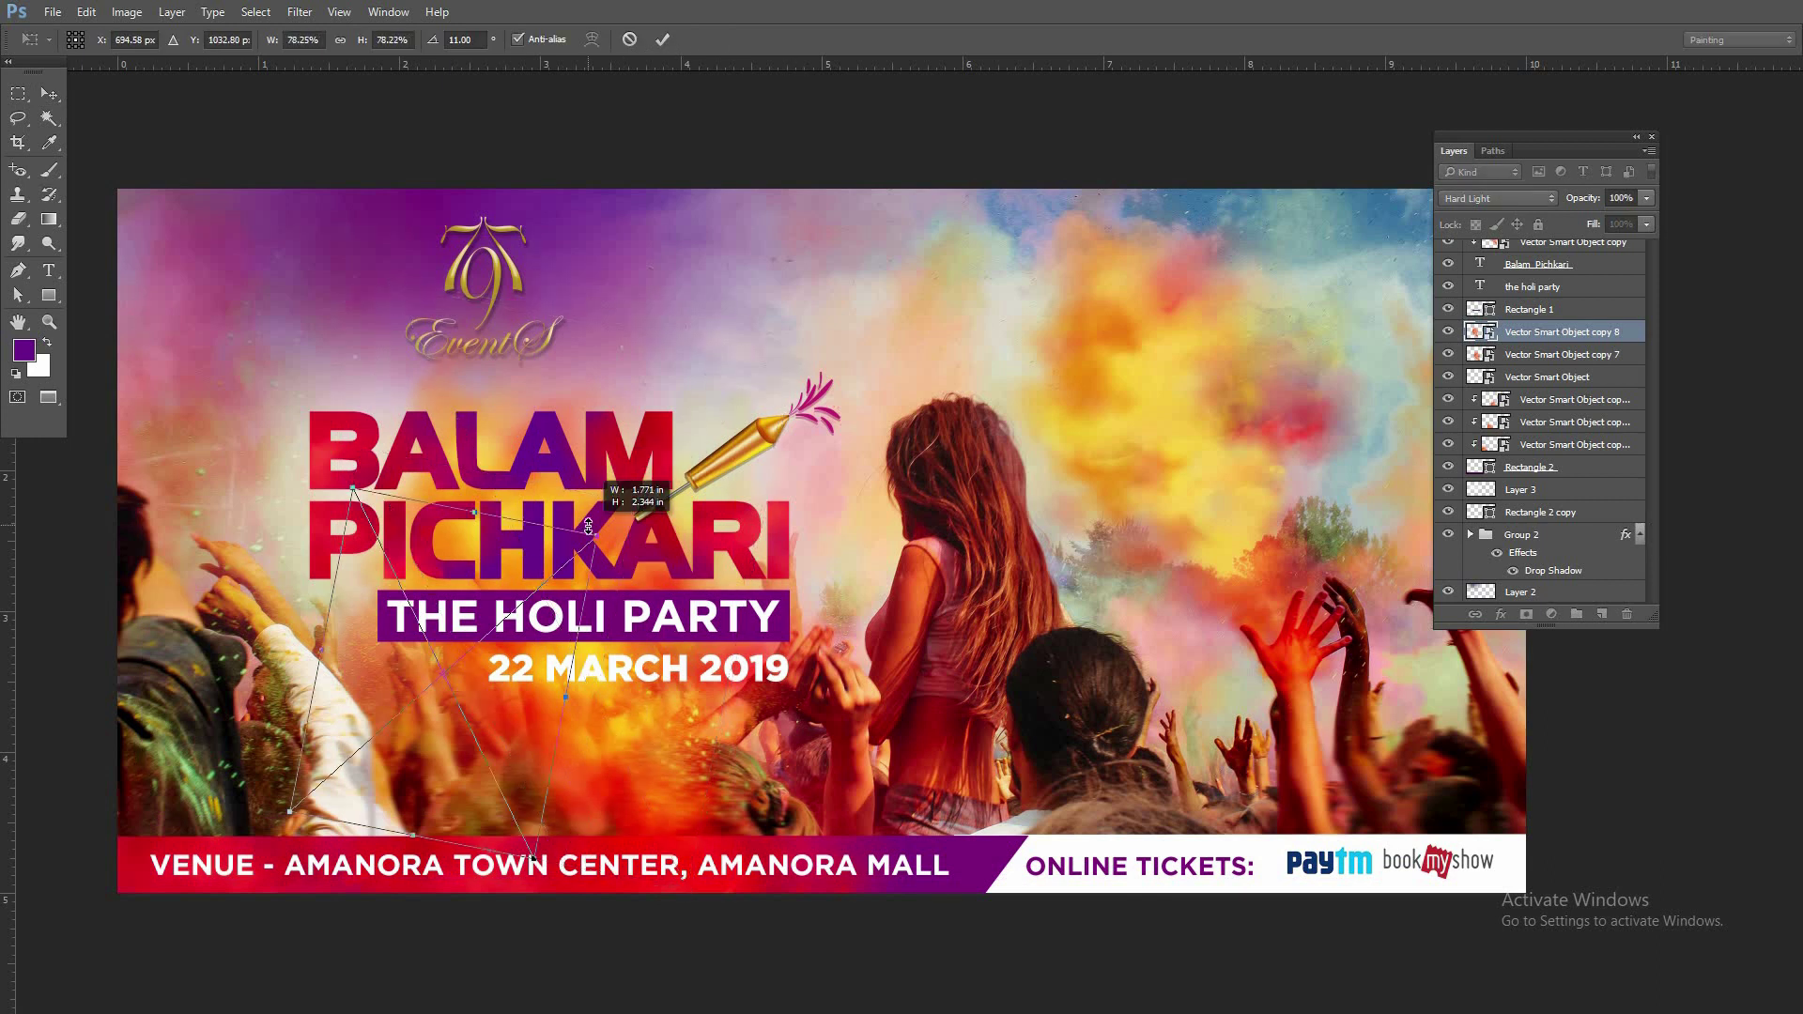
{"action": "left_click_drag", "start_coordinate": [492, 749], "coordinate": [536, 706]}
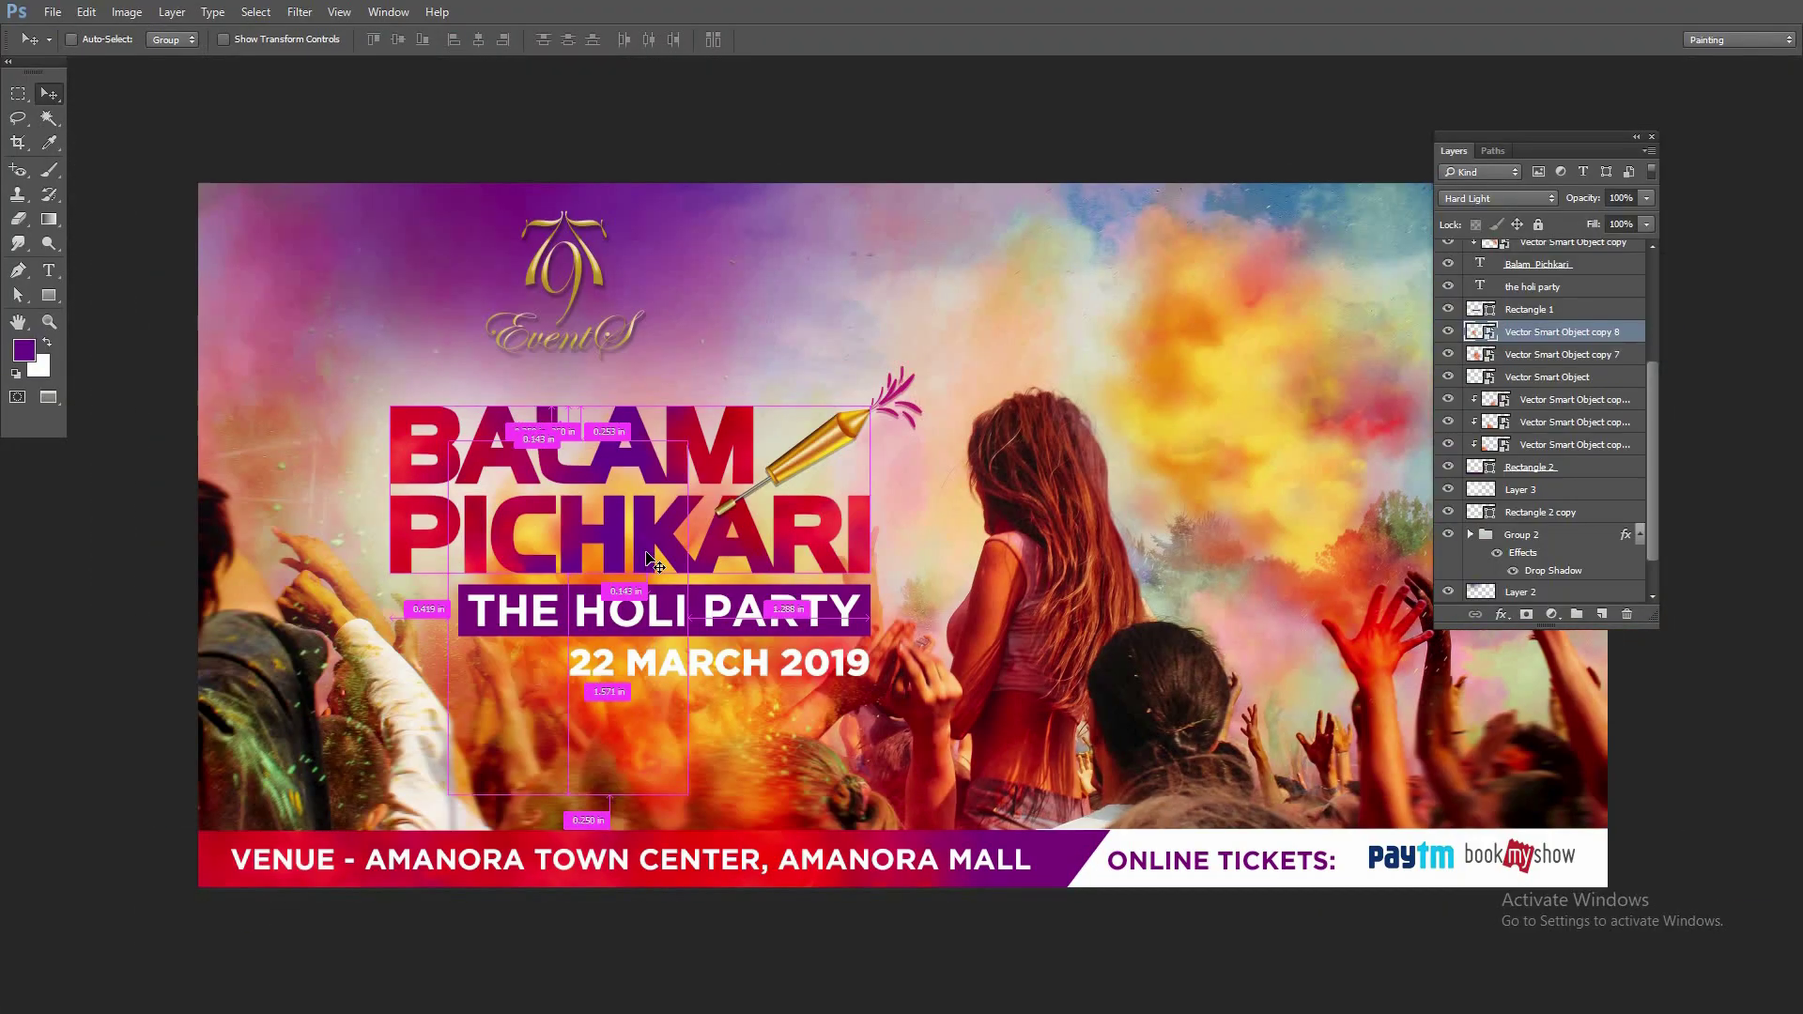
{"action": "key", "text": "f"}
{"action": "key", "text": "f"}
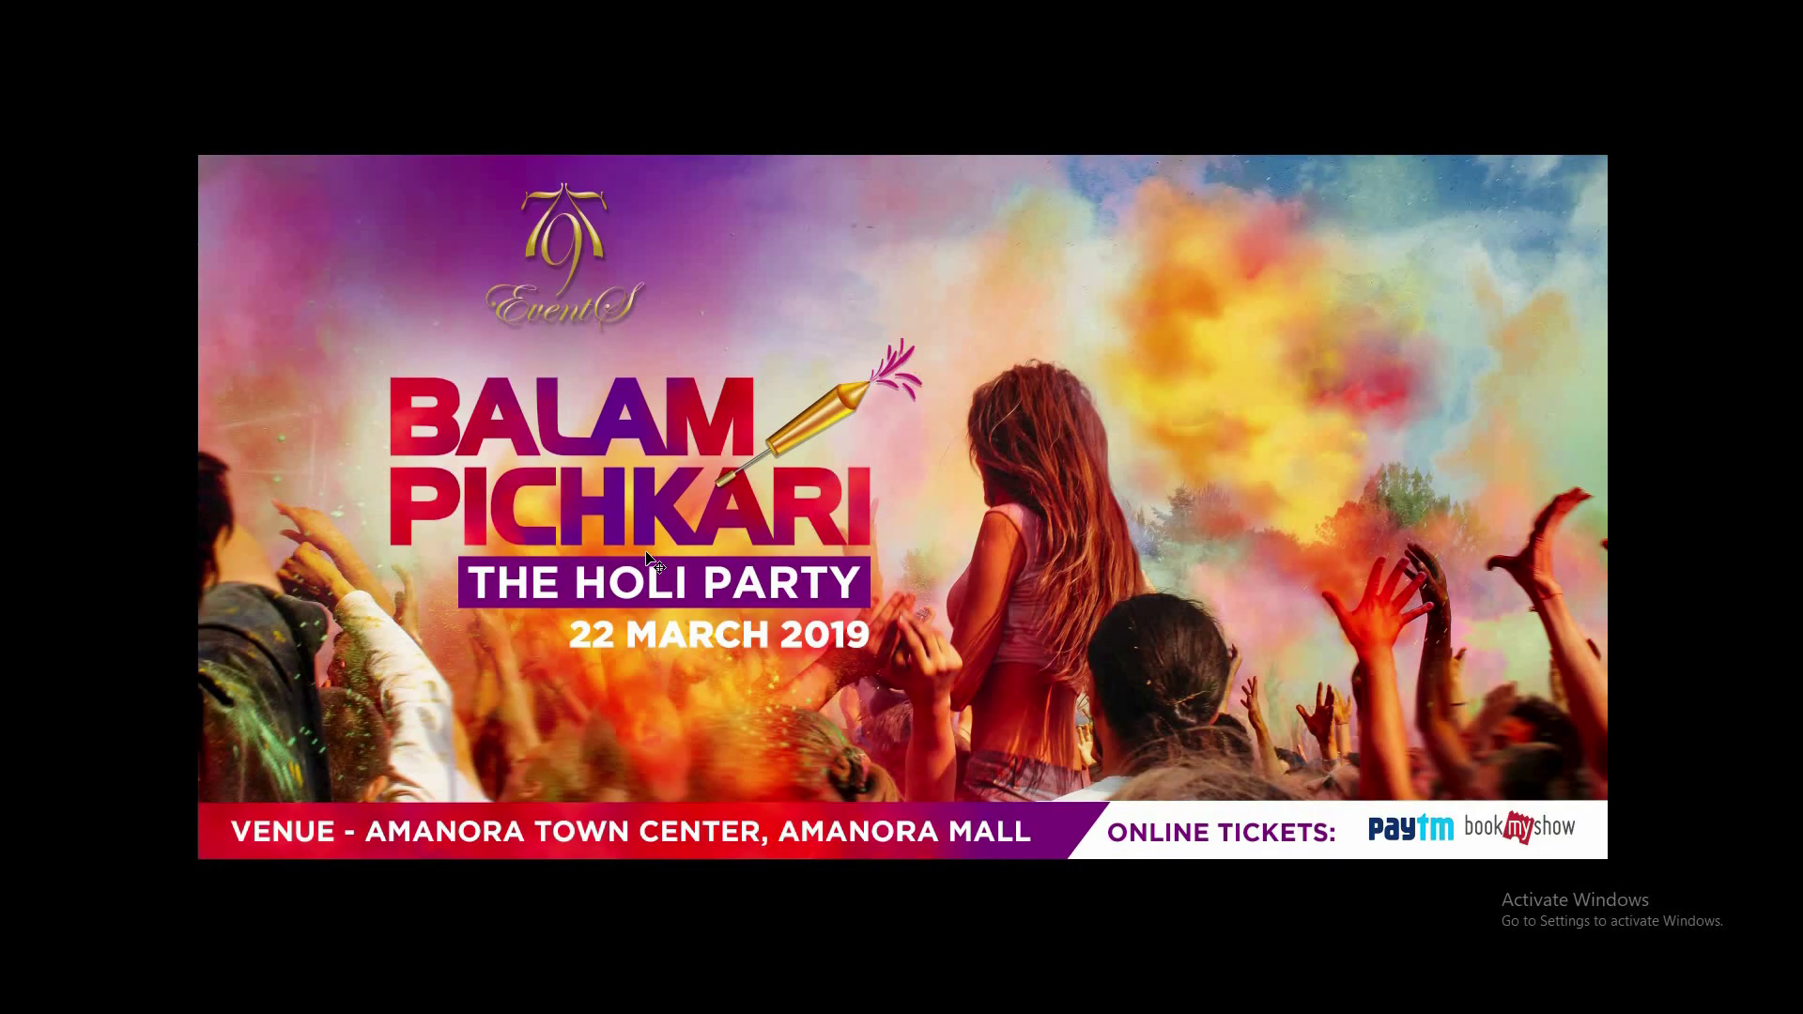